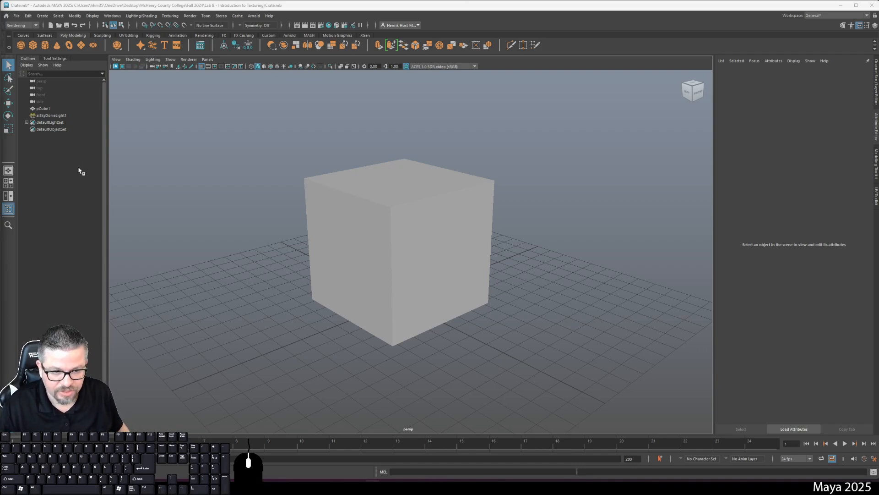
# Rename the cube's aiStandardSurface material as Crate_Arnold_Material
pyautogui.click(430, 223)
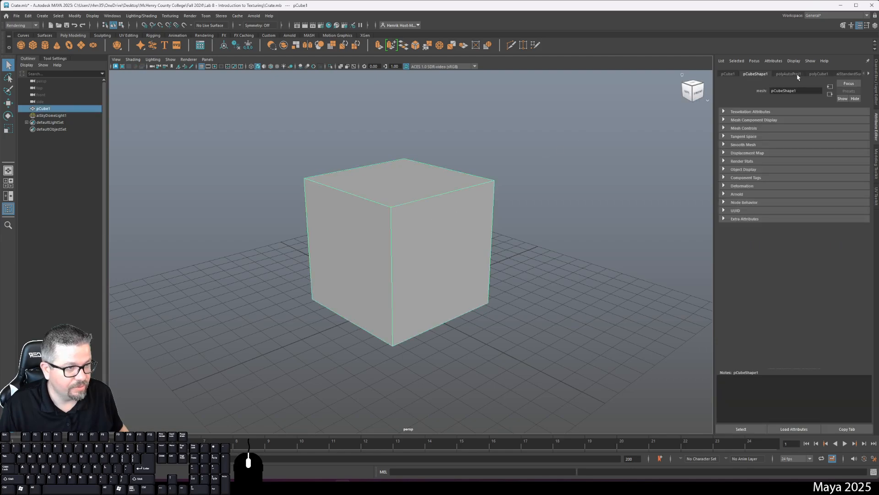
pyautogui.click(28, 16)
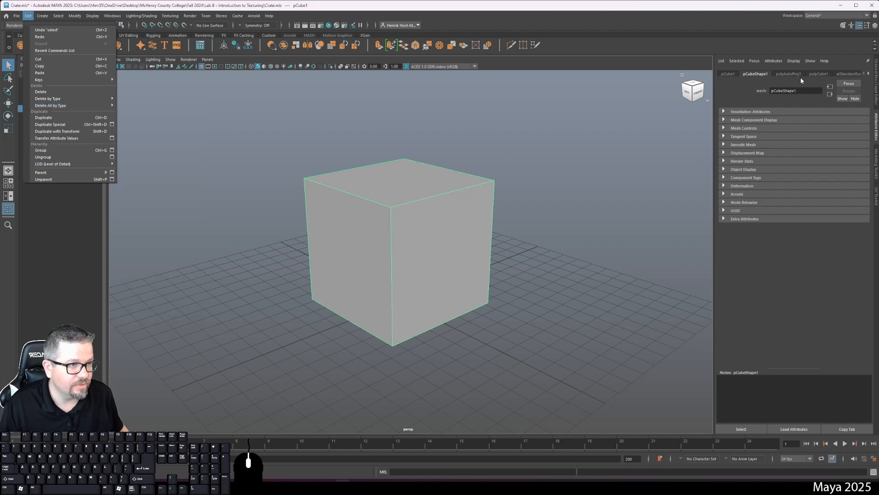
pyautogui.click(784, 74)
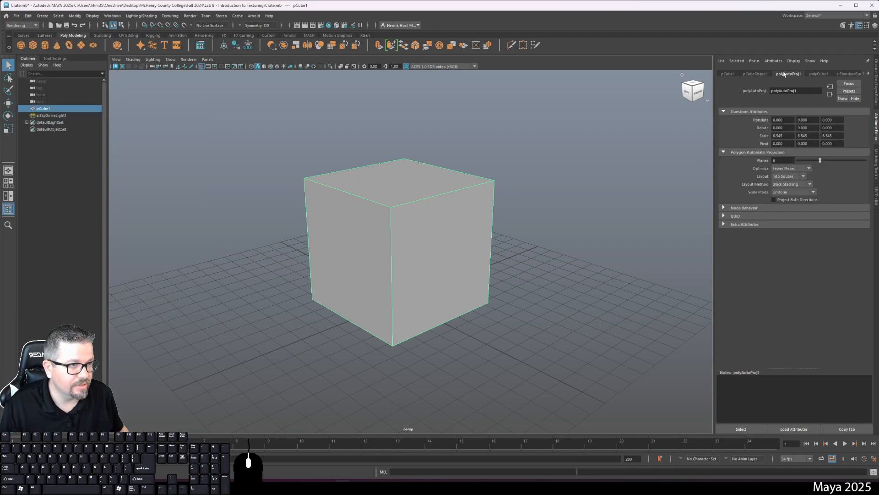
pyautogui.click(816, 74)
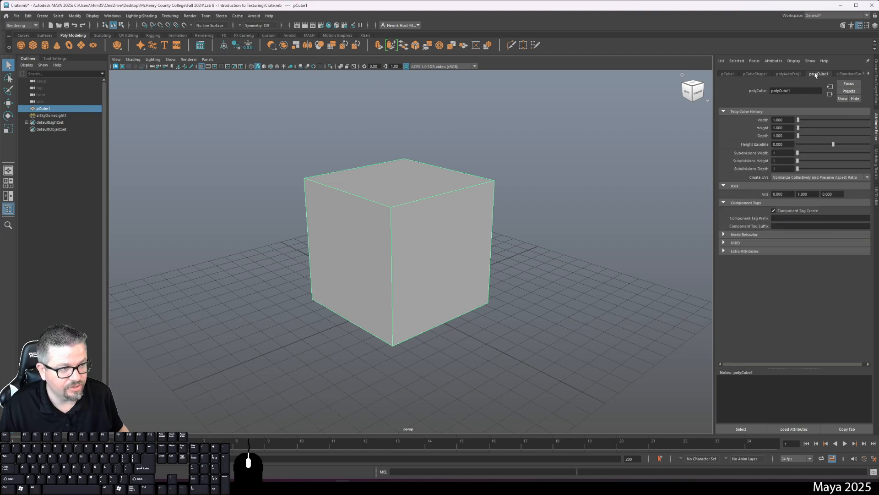
pyautogui.click(844, 74)
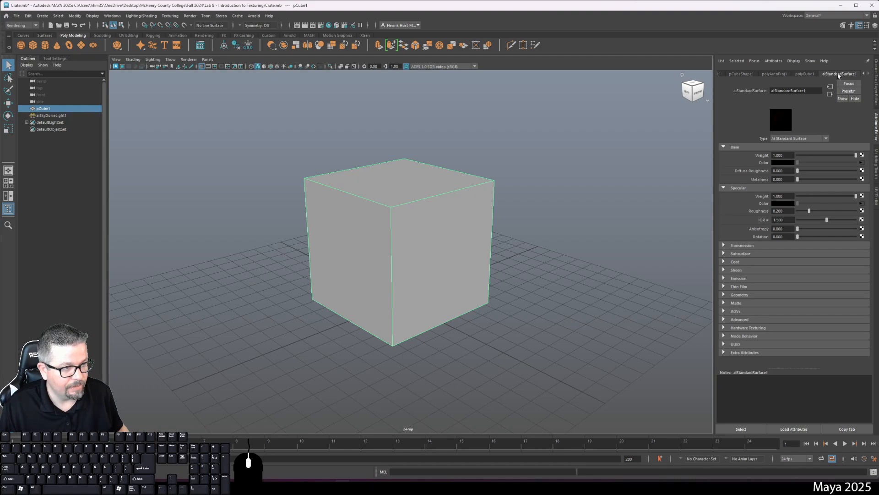
pyautogui.doubleClick(807, 91)
pyautogui.write('Crate_Materi')
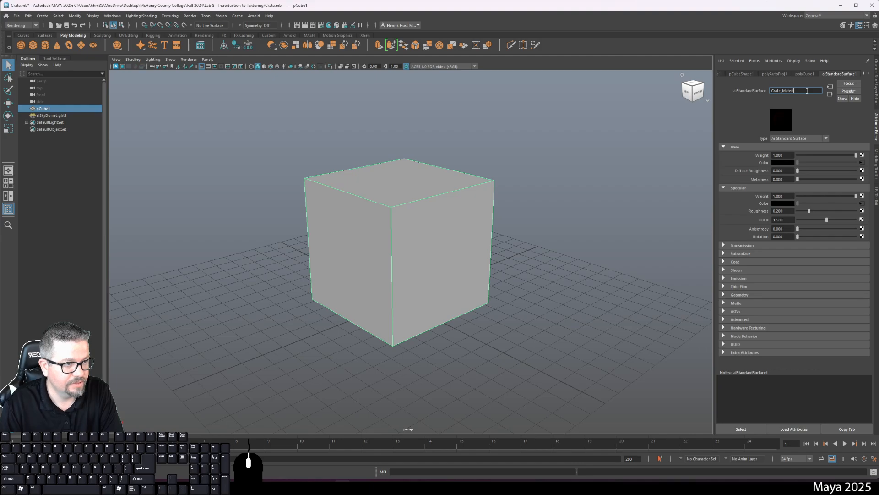
pyautogui.press('BackSpace')
pyautogui.press('BackSpace')
pyautogui.write('Ai')
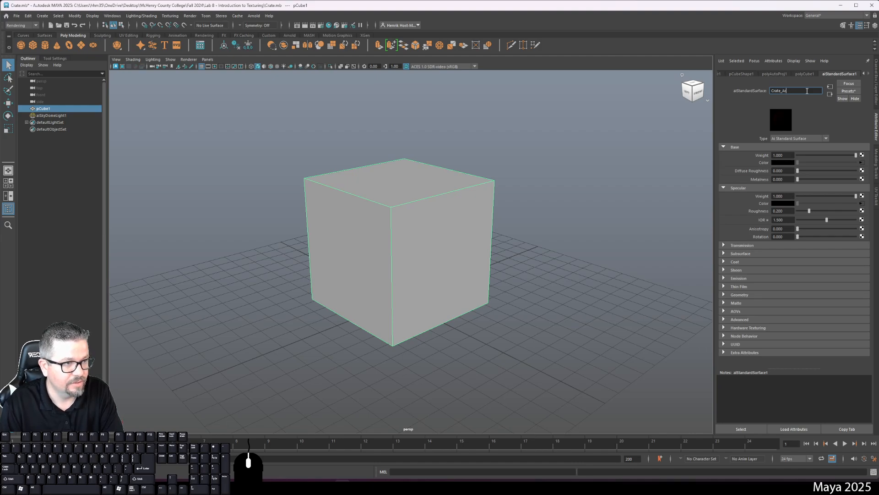
pyautogui.write('nold_Material')
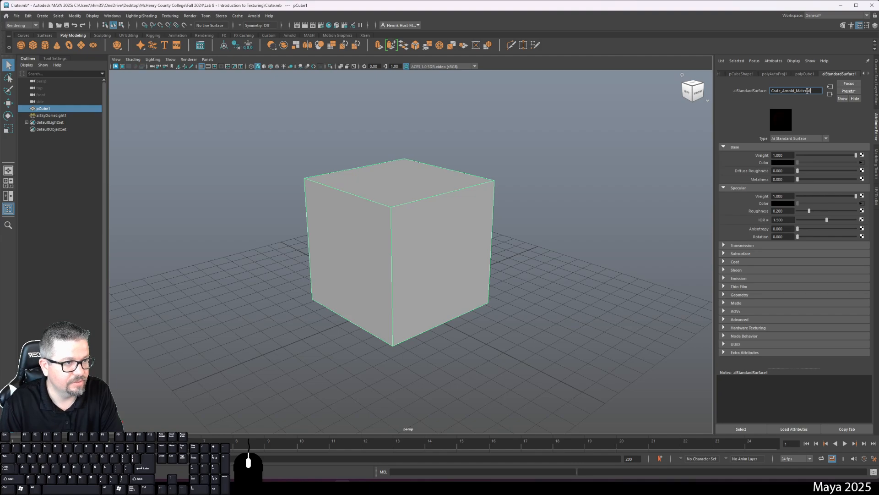
pyautogui.press('Return')
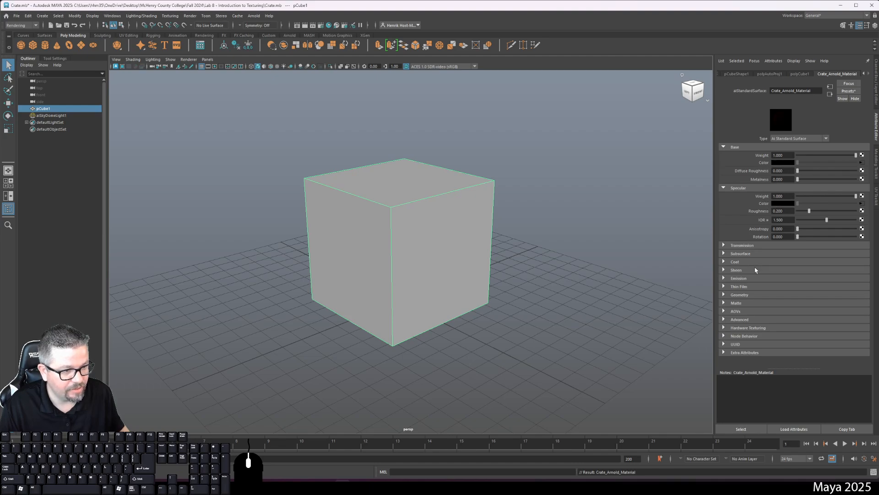
# Examine the Geometry settings of the crate material, including its bump mapping, and clear the selection
pyautogui.click(740, 295)
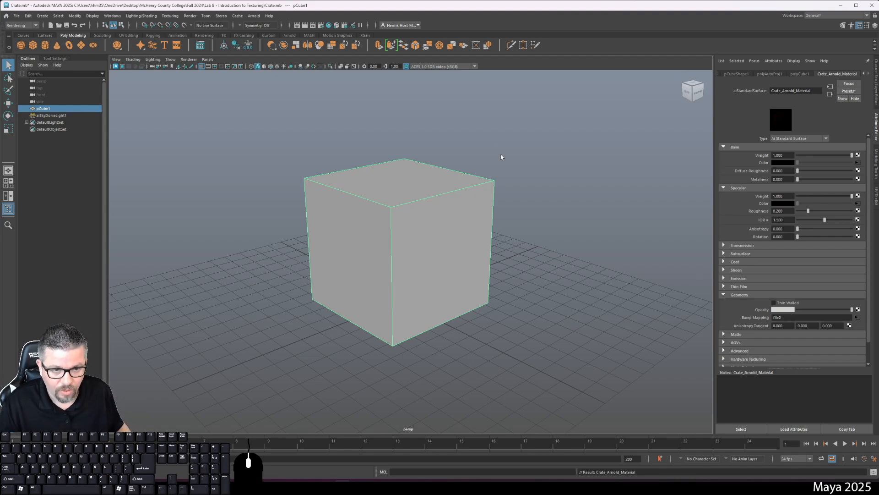
pyautogui.click(501, 157)
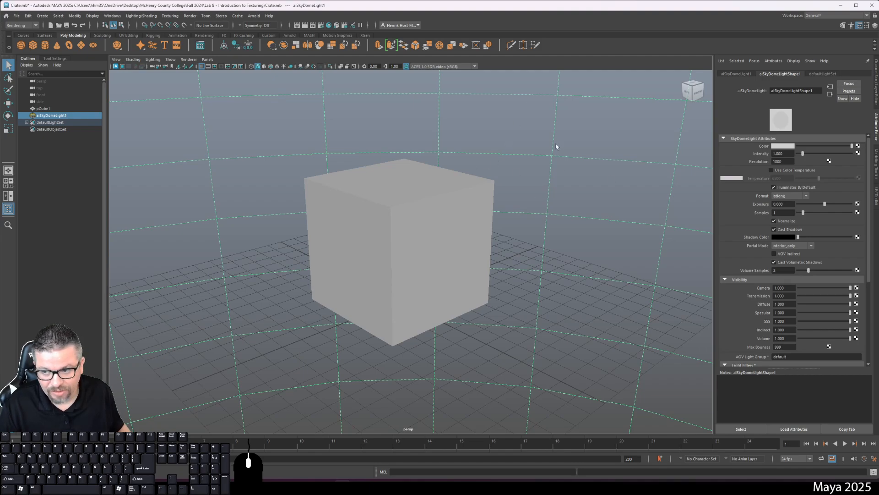
pyautogui.keyDown('shift'); pyautogui.click(544, 133); pyautogui.keyUp('shift')
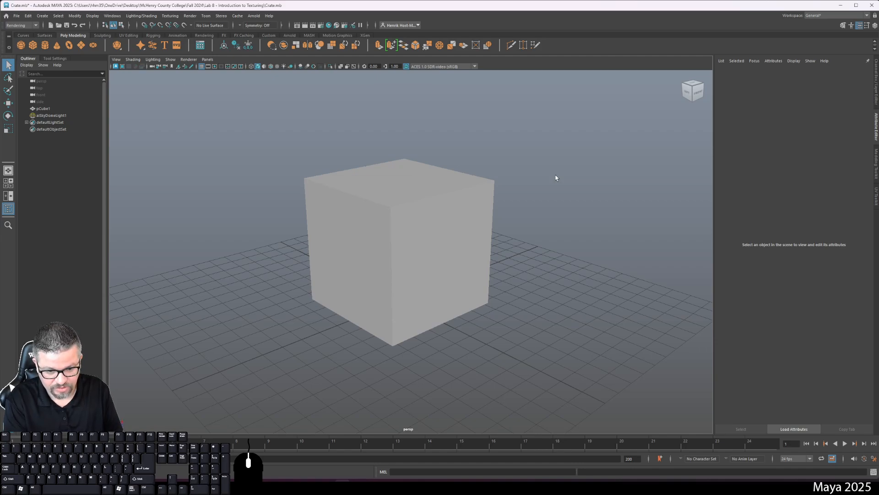
# Switch the viewport through shaded and textured display, ending with textures lit by all scene lights
pyautogui.press('5')
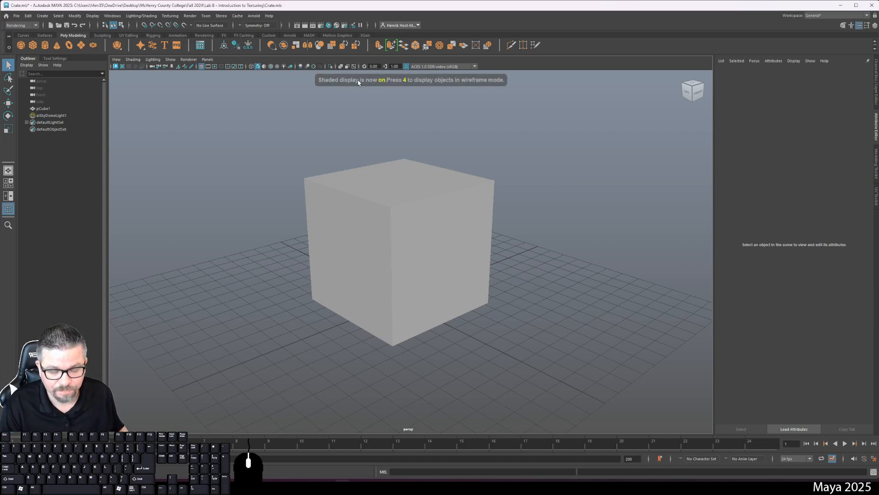
pyautogui.press('6')
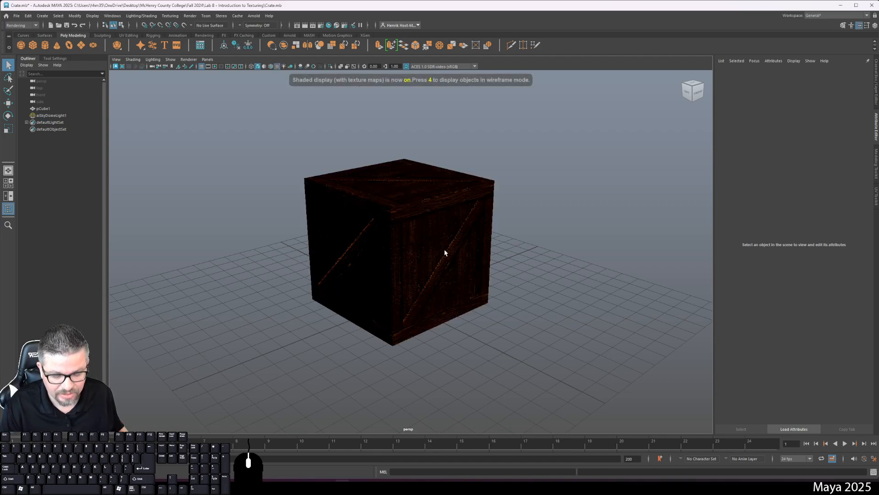
pyautogui.moveTo(425, 248)
pyautogui.keyDown('alt'); pyautogui.mouseDown()
pyautogui.moveTo(452, 275)
pyautogui.moveTo(430, 291)
pyautogui.moveTo(418, 256)
pyautogui.moveTo(440, 242)
pyautogui.moveTo(432, 247)
pyautogui.mouseUp(); pyautogui.keyUp('alt')
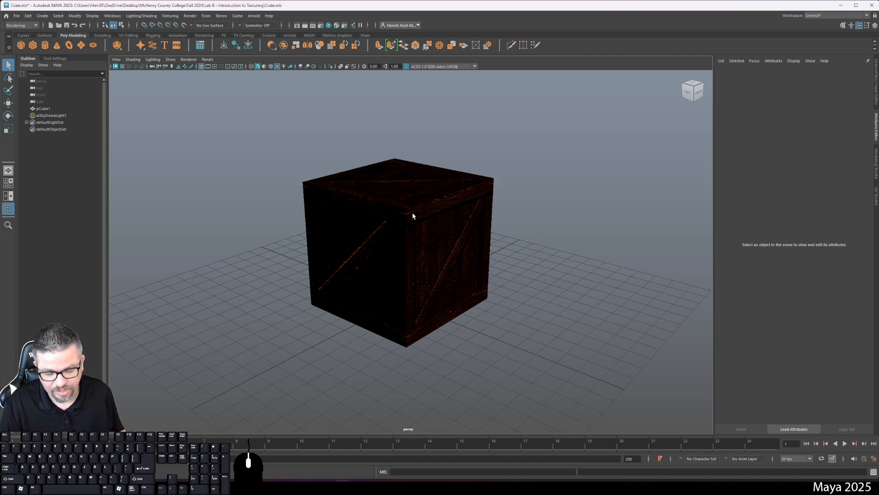
pyautogui.press('7')
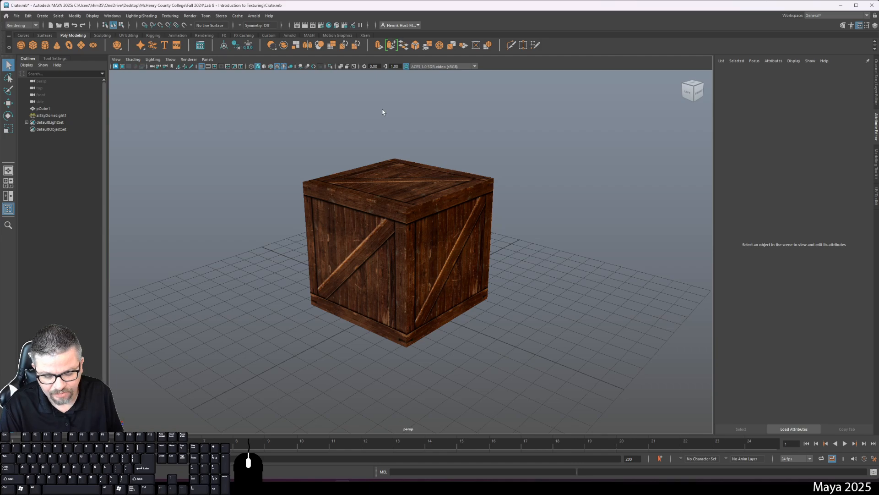
pyautogui.press('5')
pyautogui.press('6')
pyautogui.press('7')
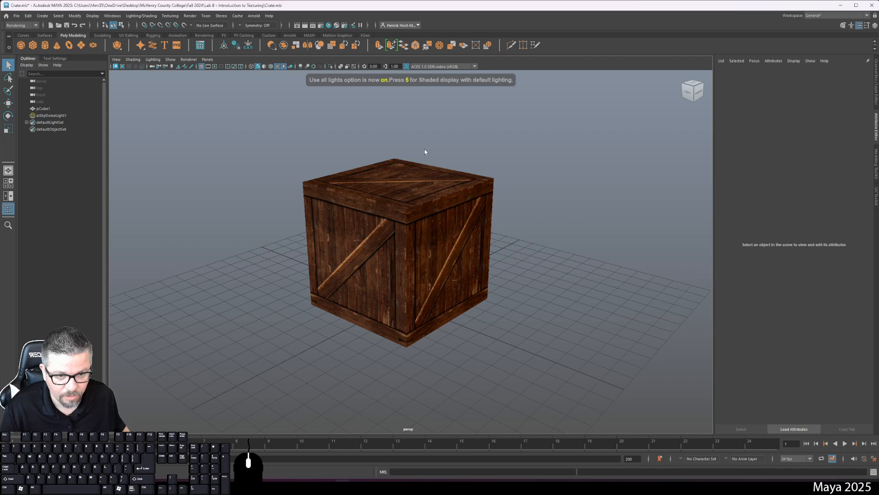
# Preview the crate cube with mesh smoothing, and return it to its unsmoothed display
pyautogui.click(447, 183)
pyautogui.press('2')
pyautogui.press('3')
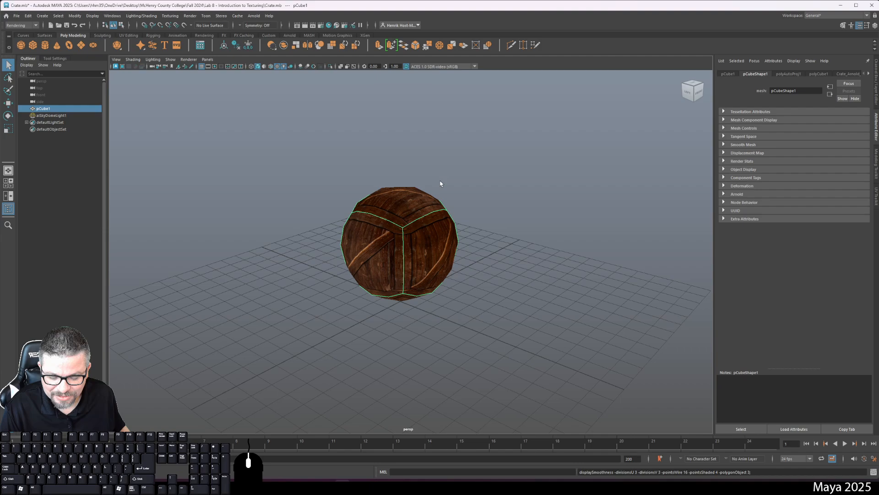
pyautogui.press('1')
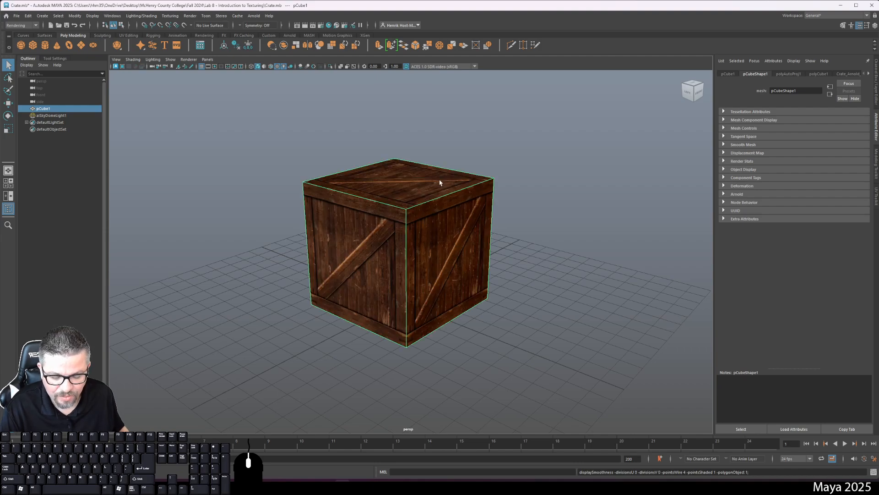
# Compare the crate in shaded, textured and all-lights display, ending on all lights with nothing selected
pyautogui.press('5')
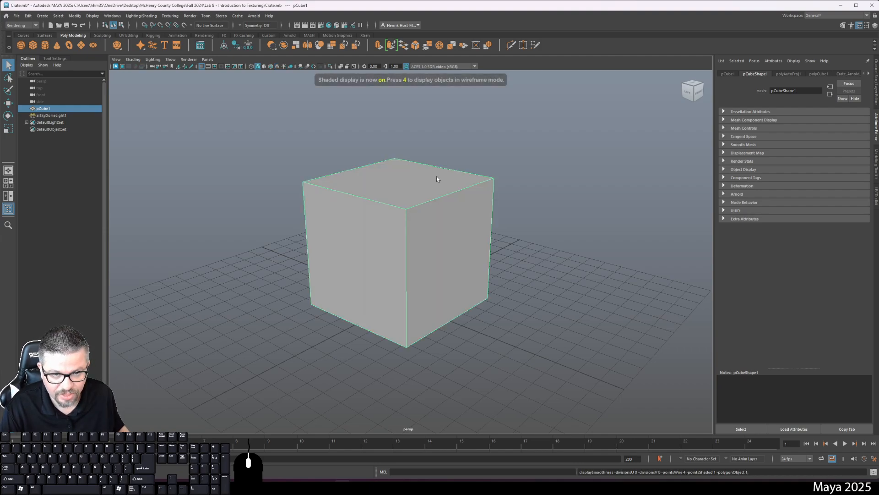
pyautogui.press('6')
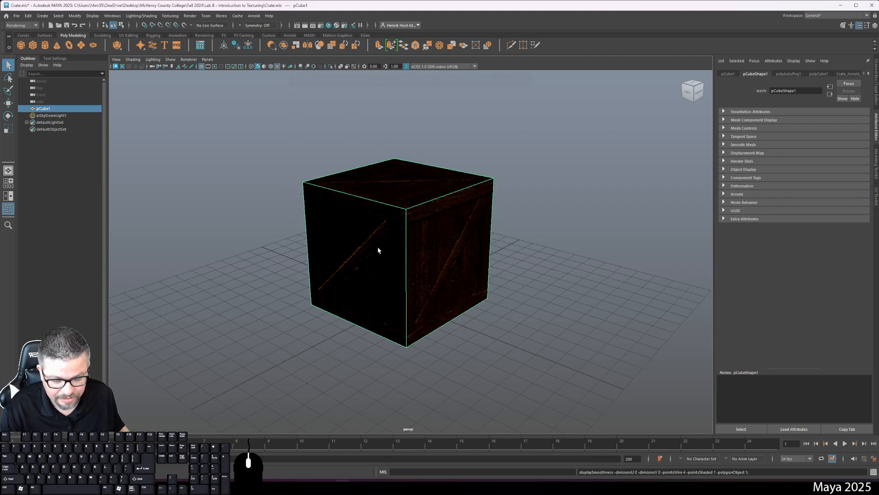
pyautogui.press('7')
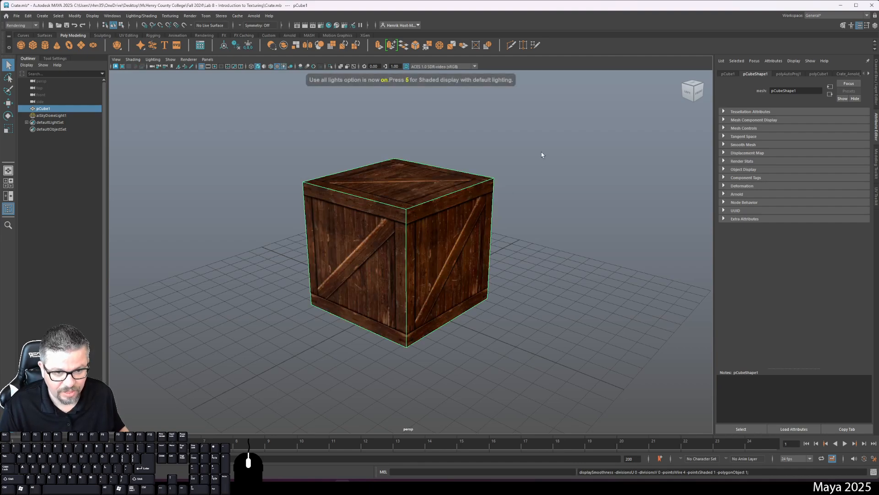
pyautogui.click(526, 169)
pyautogui.click(538, 182)
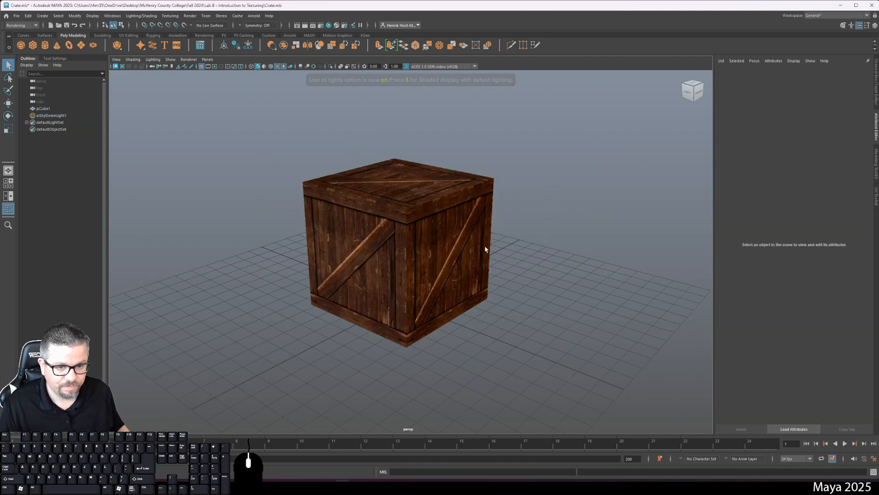
pyautogui.moveTo(485, 249); pyautogui.dragTo(409, 270)
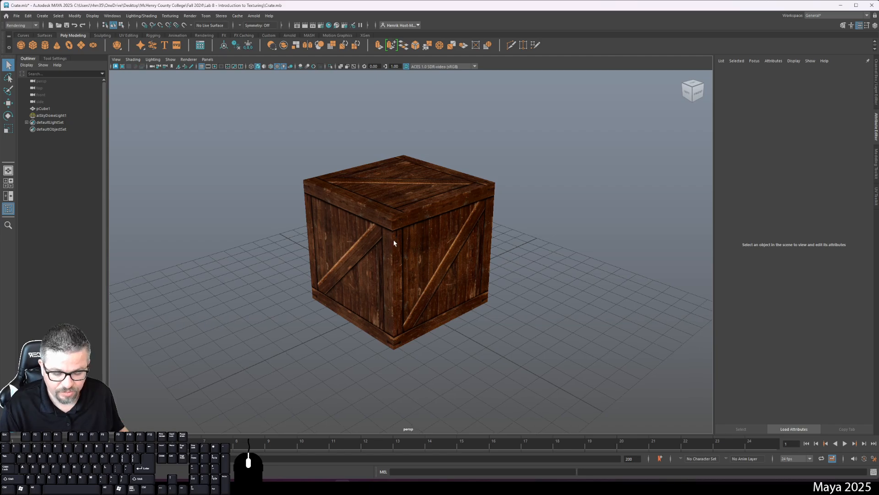
pyautogui.press('5')
pyautogui.press('7')
pyautogui.press('5')
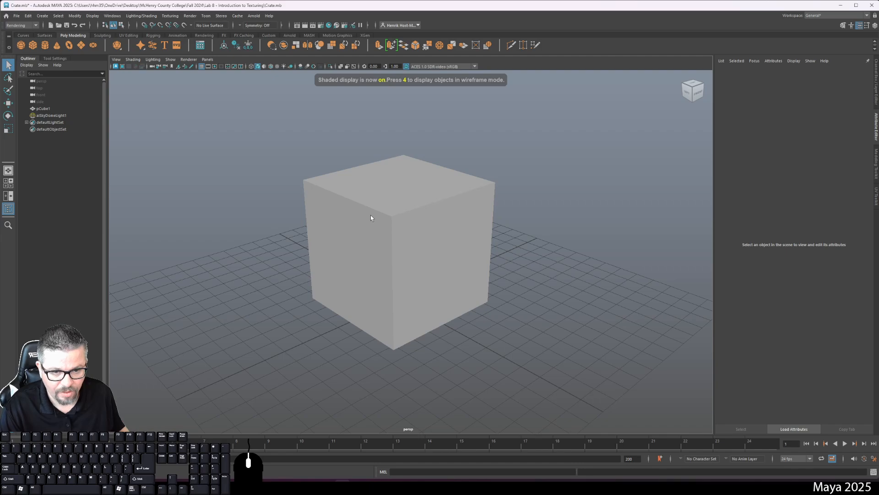
pyautogui.press('7')
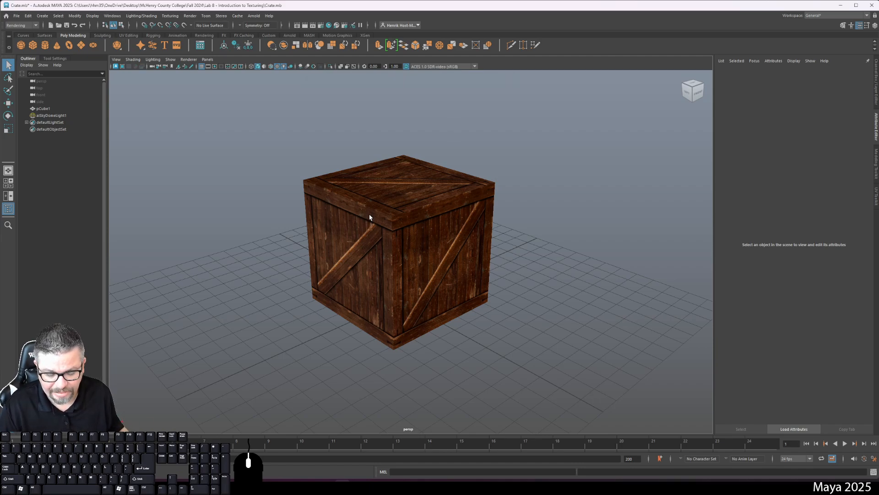
# Save the crate scene and start a new empty scene
pyautogui.moveTo(365, 225)
pyautogui.mouseDown()
pyautogui.moveTo(412, 239)
pyautogui.moveTo(325, 237)
pyautogui.moveTo(367, 239)
pyautogui.moveTo(387, 230)
pyautogui.moveTo(366, 227)
pyautogui.mouseUp()
pyautogui.hotkey('ctrl', 's')
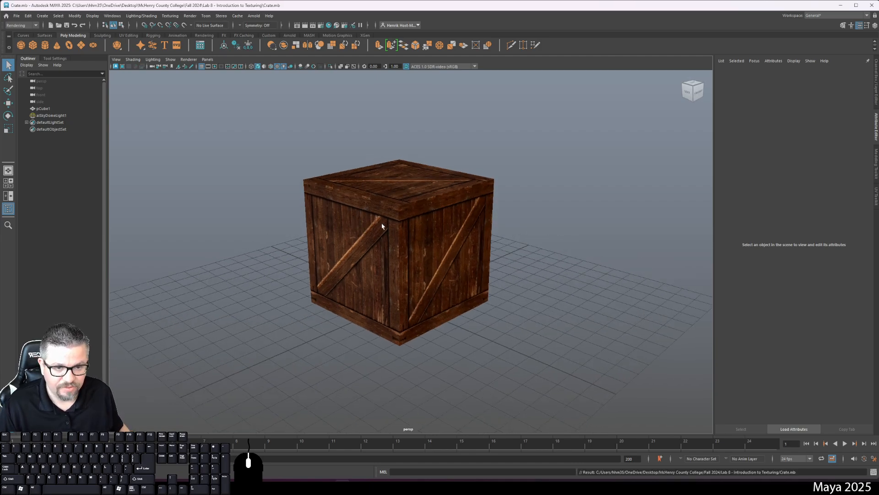
pyautogui.click(16, 15)
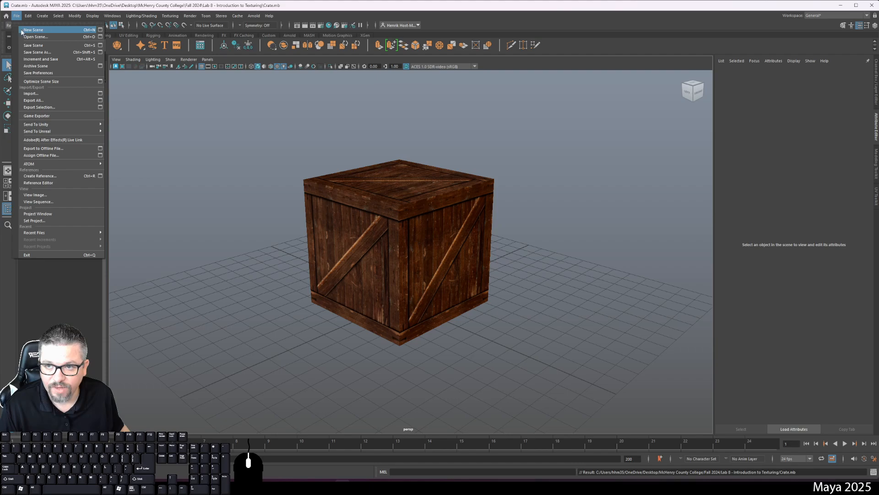
pyautogui.click(20, 23)
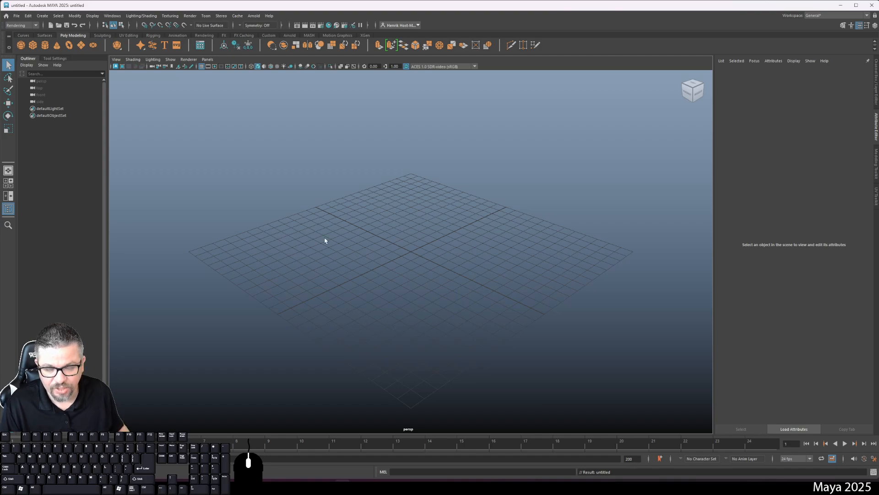
# Create a polygon cube at the origin and scale it up uniformly to about 6.96
pyautogui.click(31, 46)
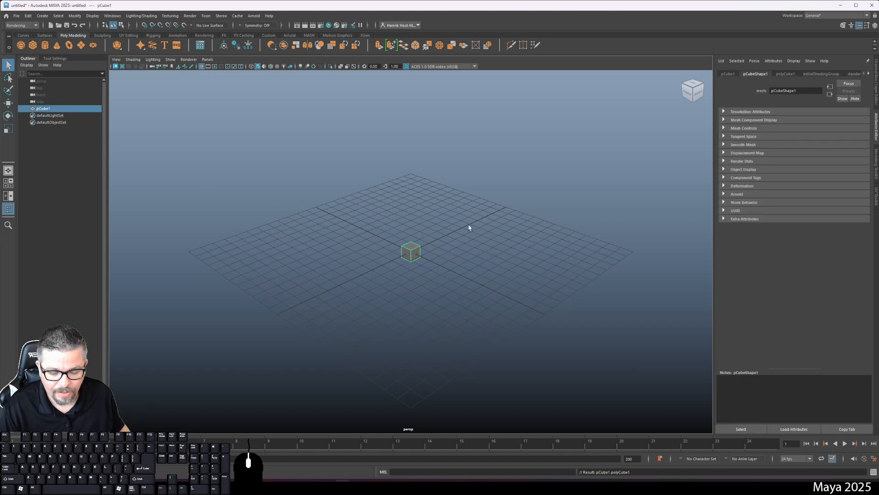
pyautogui.press('r')
pyautogui.moveTo(411, 252); pyautogui.dragTo(481, 294)
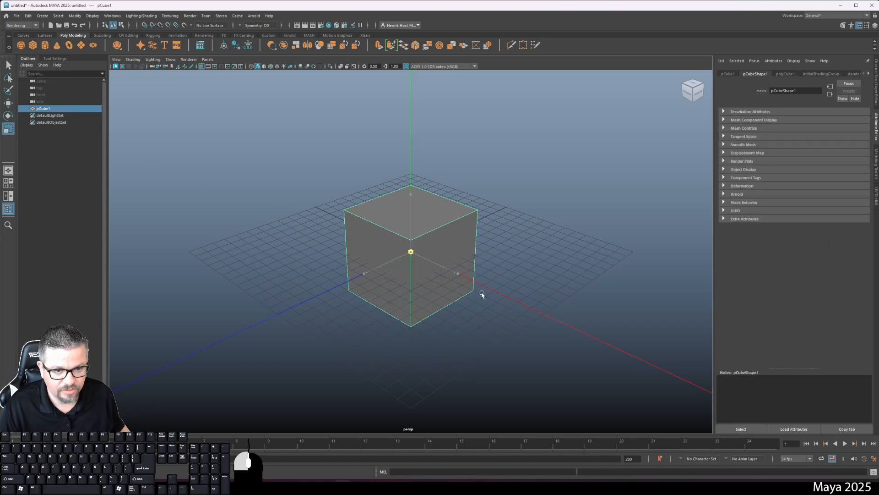
# Set the new cube's Scale X, Scale Y and Scale Z to 7
pyautogui.click(875, 75)
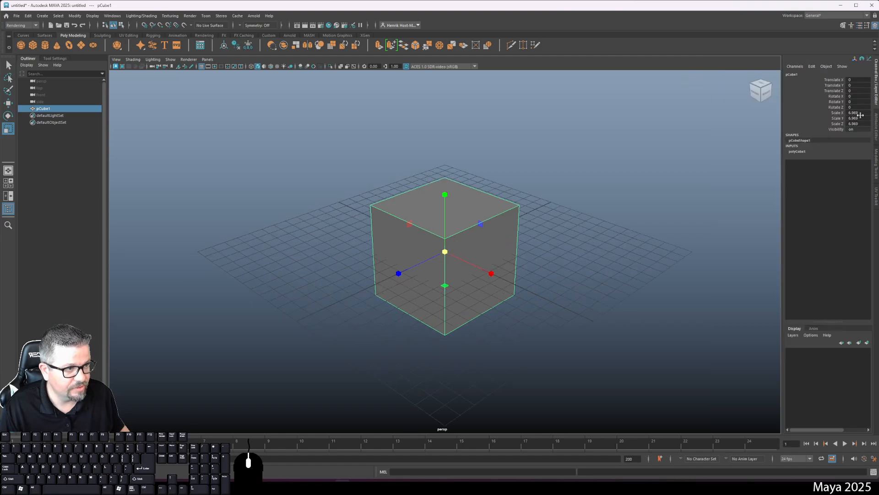
pyautogui.doubleClick(855, 112)
pyautogui.write('7')
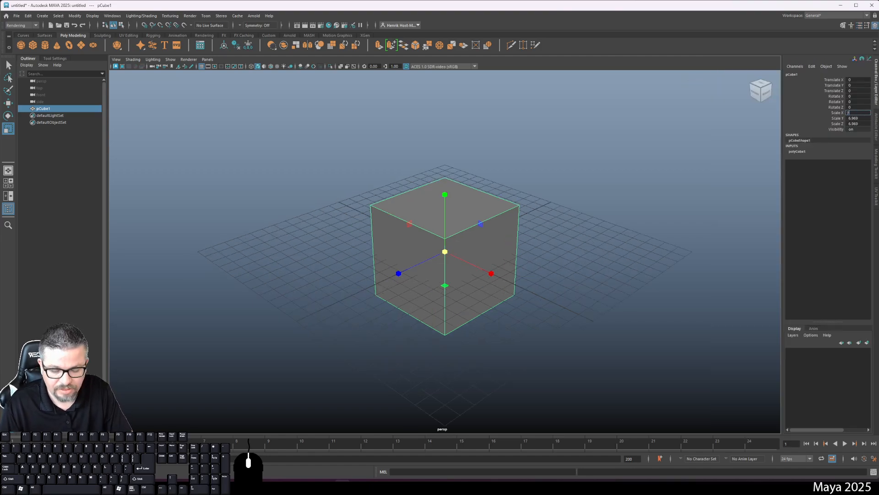
pyautogui.press('Tab')
pyautogui.write('7')
pyautogui.press('Tab')
pyautogui.write('7')
pyautogui.press('Return')
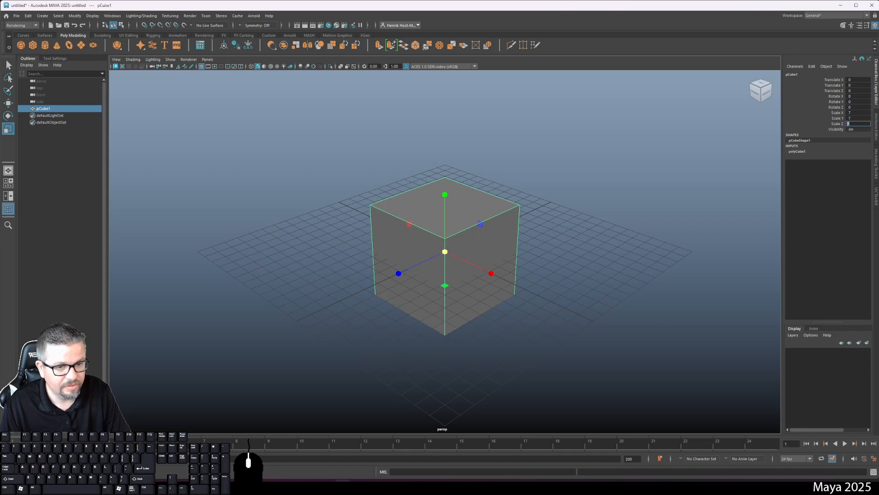
pyautogui.keyDown('alt'); pyautogui.moveTo(566, 259); pyautogui.dragTo(586, 248); pyautogui.keyUp('alt')
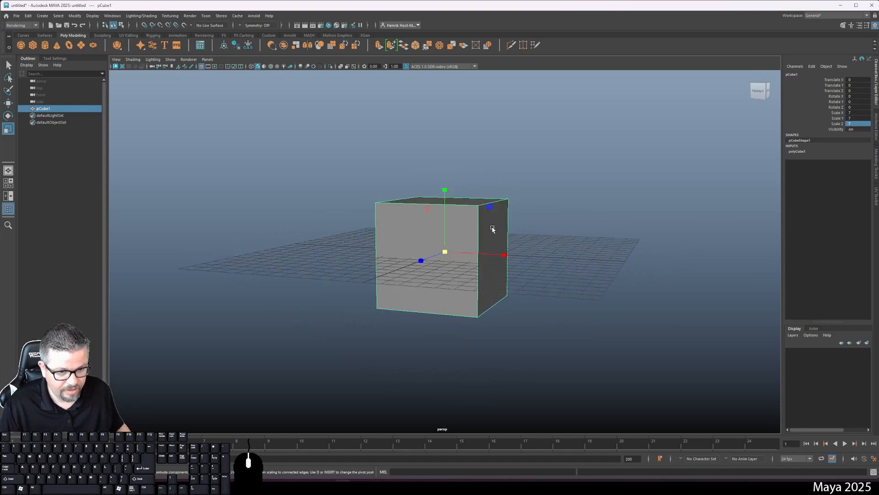
# Raise the cube onto the grid and set its Translate Y to 3.5
pyautogui.press('w')
pyautogui.moveTo(449, 189); pyautogui.dragTo(449, 133)
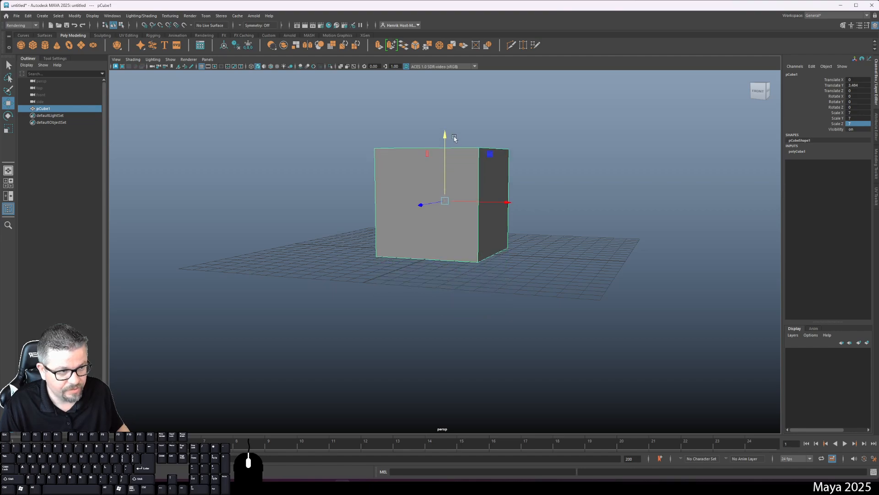
pyautogui.doubleClick(857, 84)
pyautogui.write('3.5')
pyautogui.press('Return')
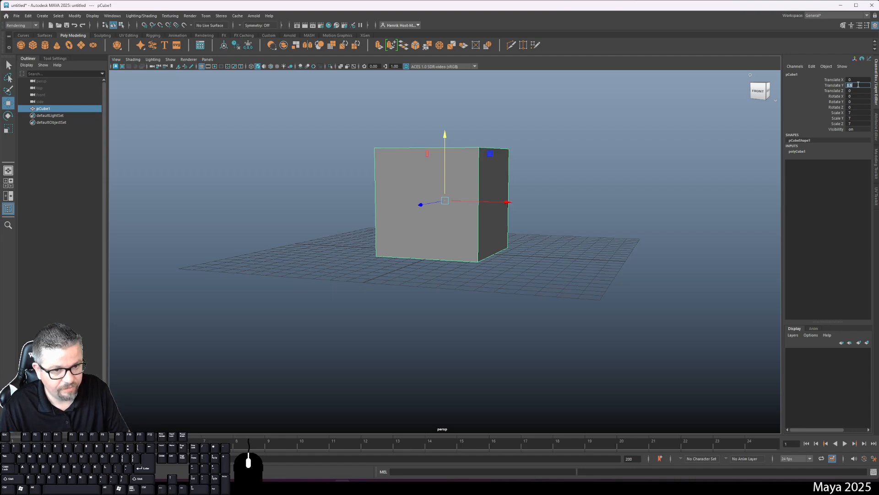
# Move the cube's pivot down to the level of its base with vertex snapping
pyautogui.moveTo(605, 215); pyautogui.dragTo(545, 207)
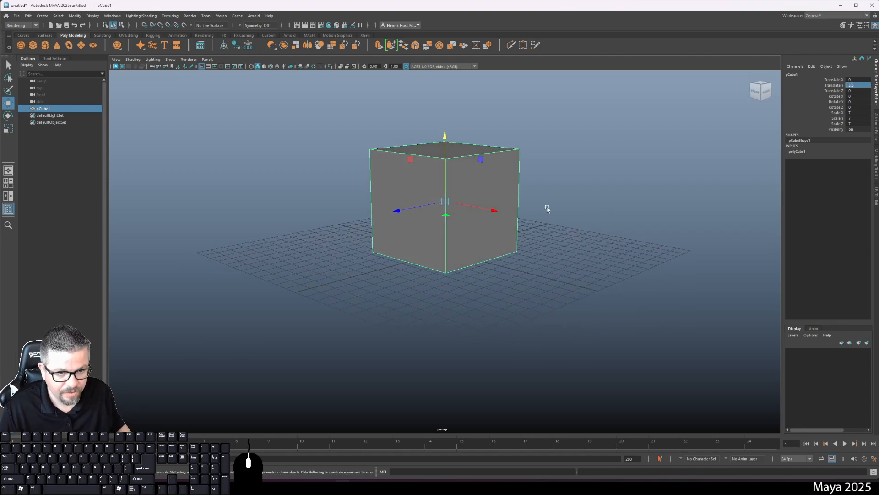
pyautogui.press('d')
pyautogui.press('v')
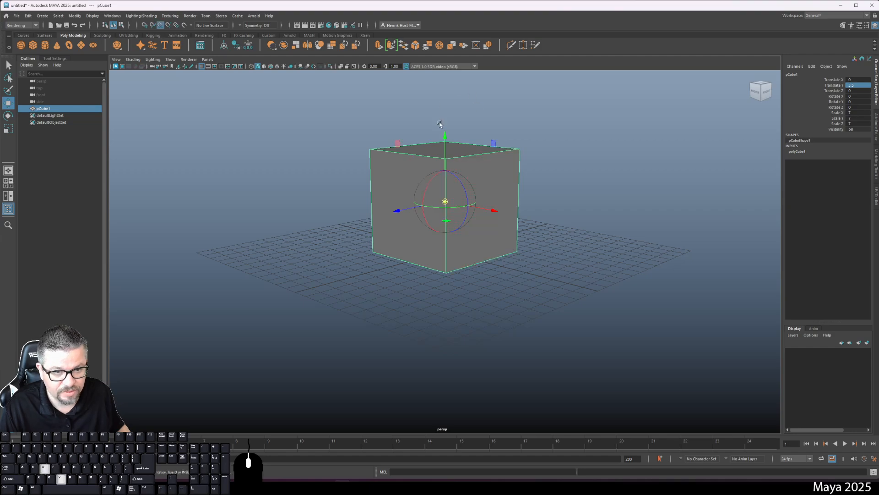
pyautogui.moveTo(439, 122); pyautogui.dragTo(429, 240)
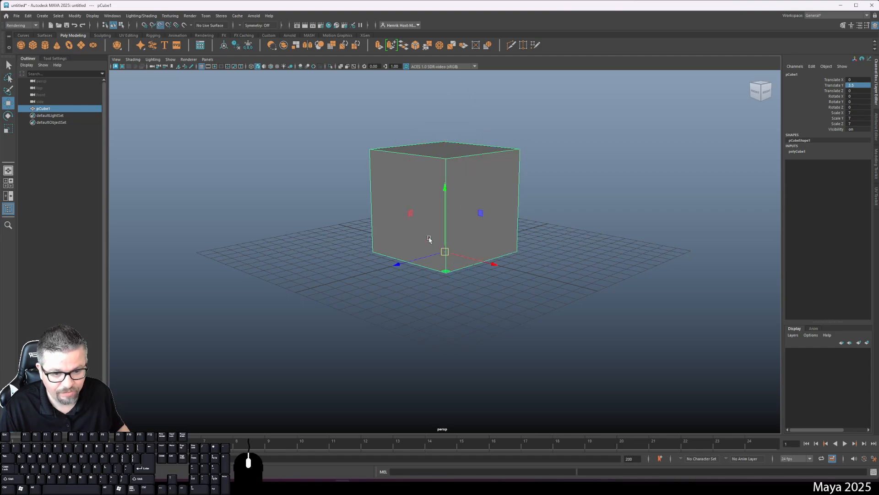
# Lift the cube above the grid, snap it back down onto the grid by its base pivot, and deselect it
pyautogui.moveTo(447, 189); pyautogui.dragTo(449, 118)
pyautogui.moveTo(457, 193)
pyautogui.mouseDown()
pyautogui.moveTo(470, 183)
pyautogui.moveTo(453, 201)
pyautogui.mouseUp()
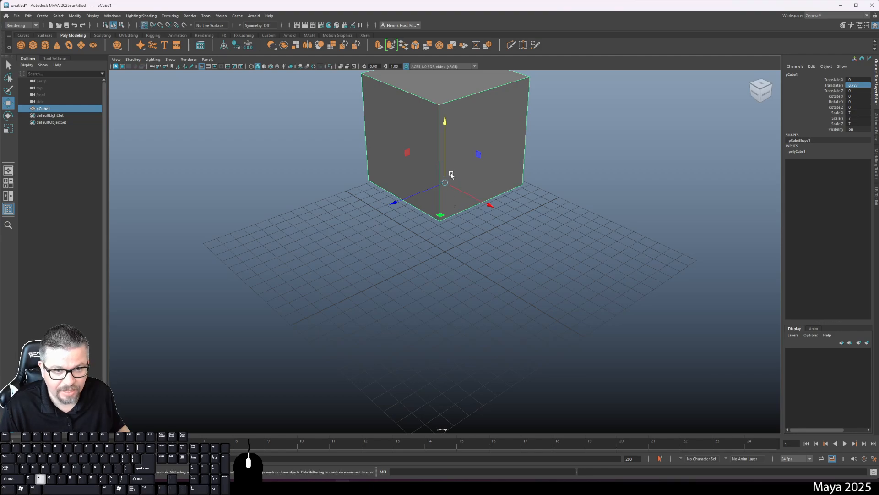
pyautogui.press('x')
pyautogui.moveTo(454, 128); pyautogui.dragTo(434, 238)
pyautogui.moveTo(436, 240); pyautogui.dragTo(439, 250)
pyautogui.keyDown('alt'); pyautogui.moveTo(527, 255); pyautogui.dragTo(544, 240); pyautogui.keyUp('alt')
pyautogui.click(550, 219)
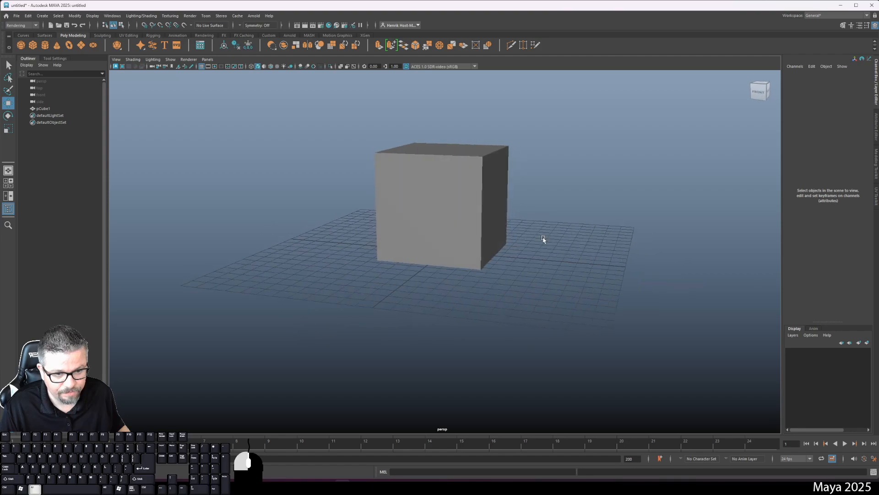
# Deselect the cube and change the panel arrangement to the saved Persp/UV Editor layout
pyautogui.click(497, 231)
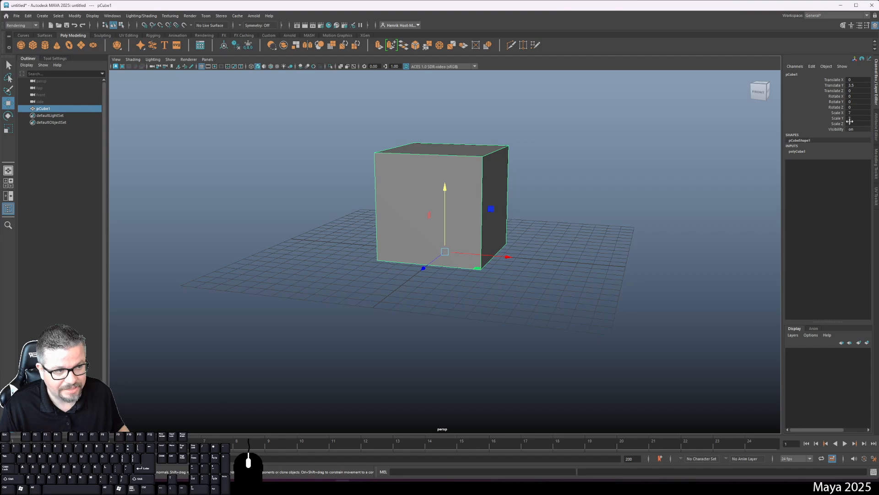
pyautogui.keyDown('alt'); pyautogui.moveTo(513, 206); pyautogui.dragTo(491, 257); pyautogui.keyUp('alt')
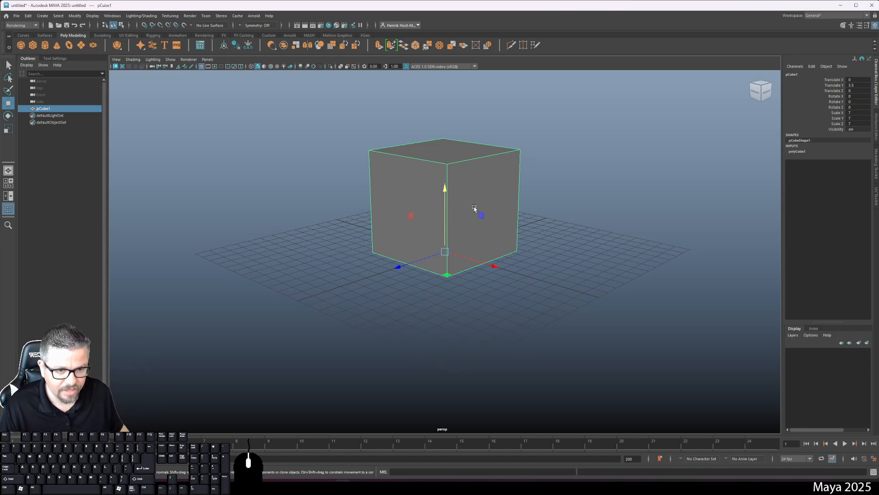
pyautogui.click(534, 194)
pyautogui.moveTo(427, 233); pyautogui.dragTo(455, 216)
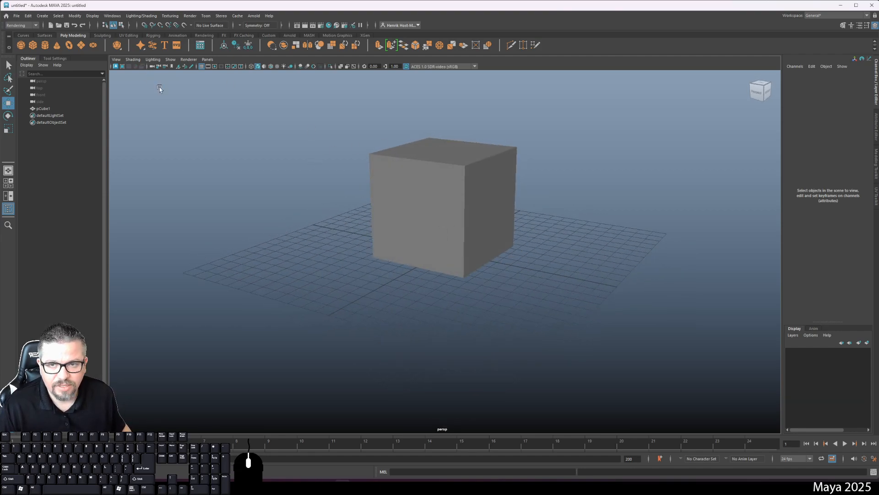
pyautogui.click(207, 60)
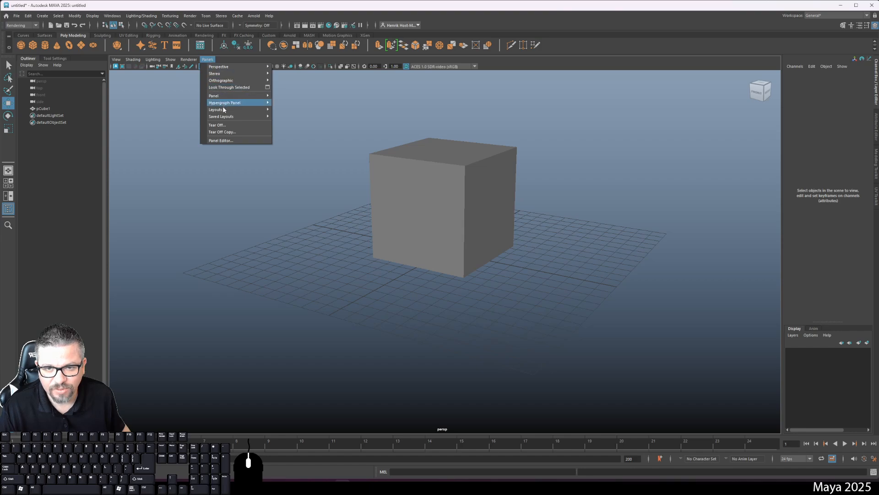
pyautogui.moveTo(234, 117)
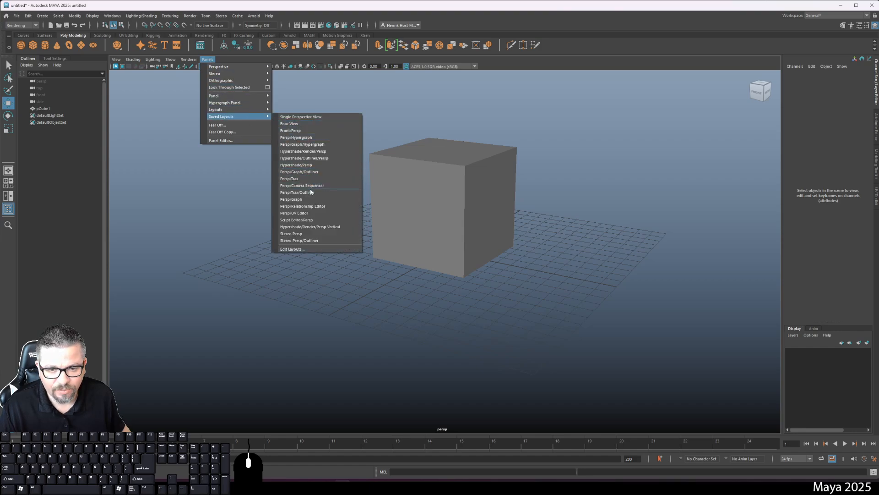
pyautogui.click(314, 214)
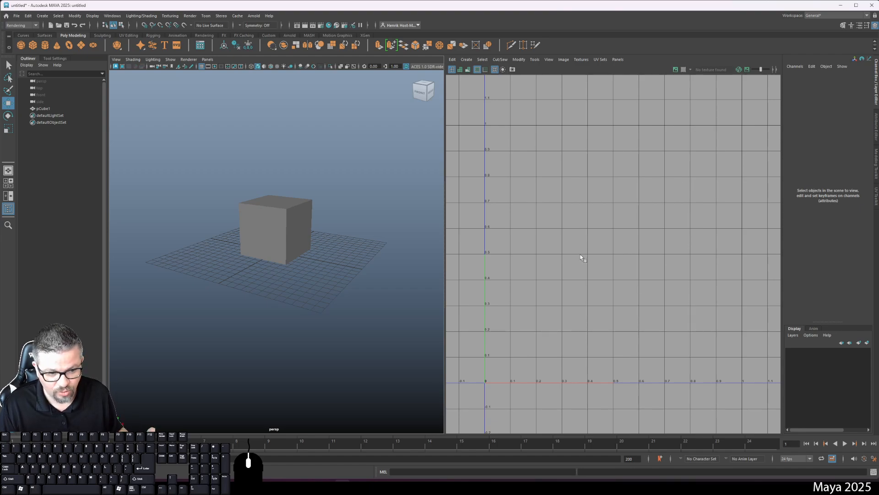
# Examine where the cube's front and side faces lie in its default UV layout, and return to object mode with nothing selected
pyautogui.click(295, 229)
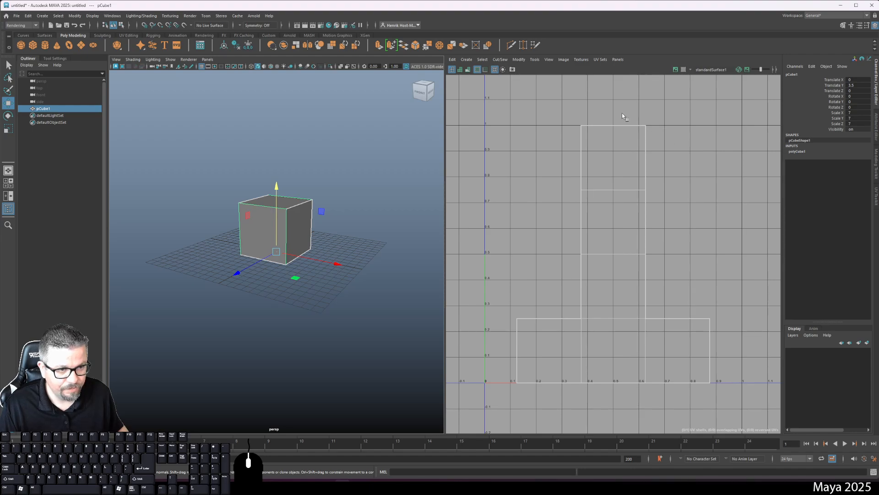
pyautogui.rightClick(259, 204)
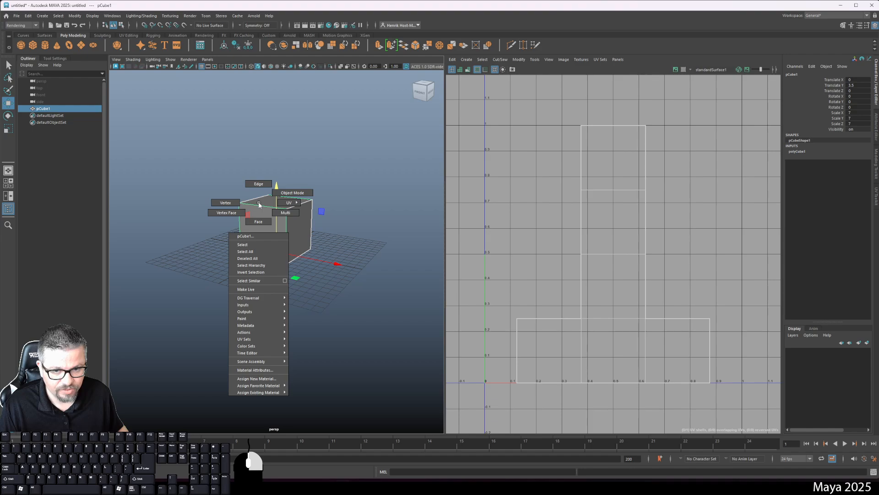
pyautogui.click(259, 221)
pyautogui.click(264, 231)
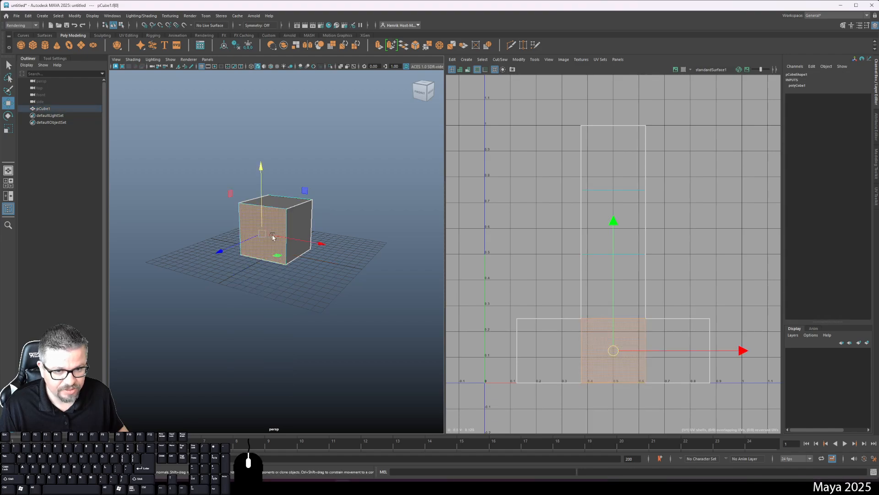
pyautogui.click(302, 225)
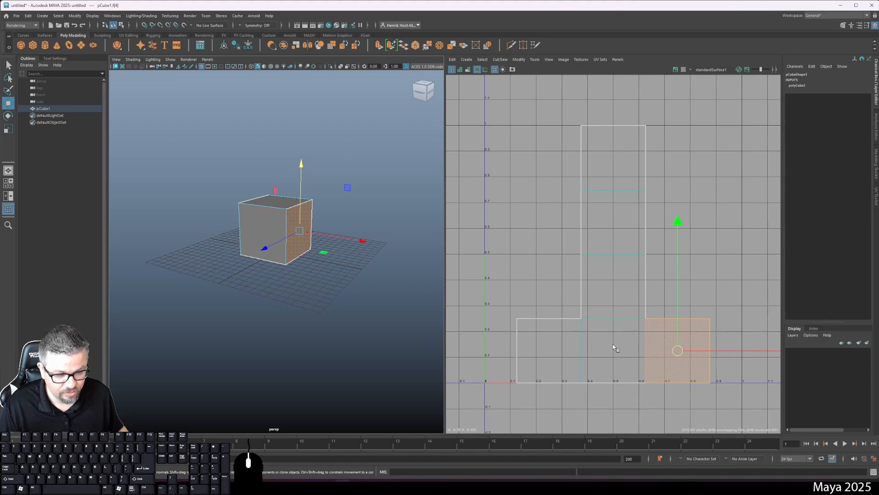
pyautogui.rightClick(279, 227)
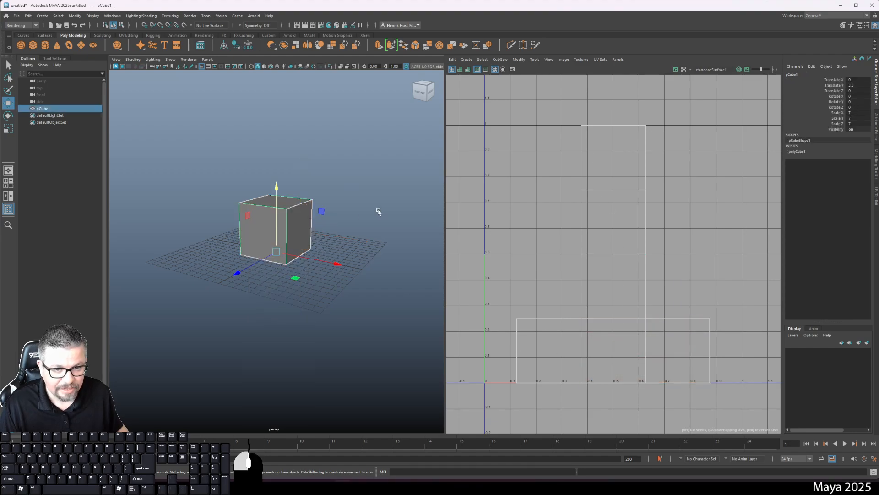
pyautogui.click(378, 212)
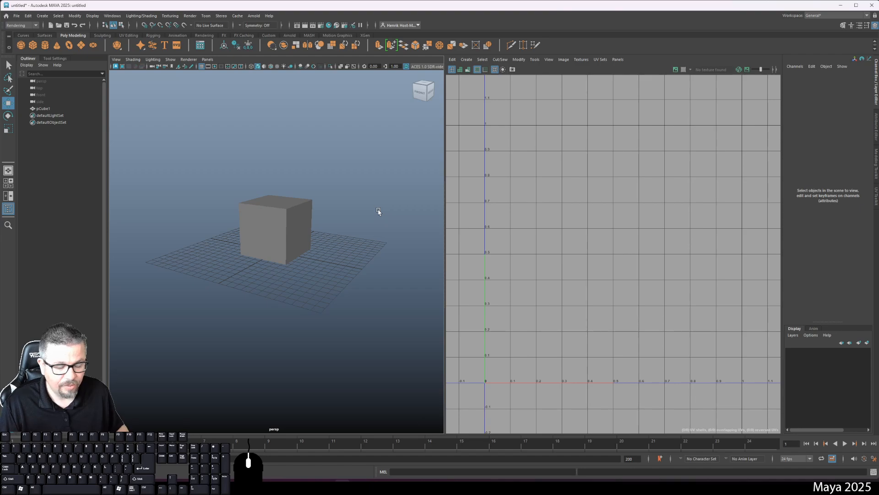
# Select the cube and switch the menu set from Rendering to Modeling
pyautogui.click(297, 229)
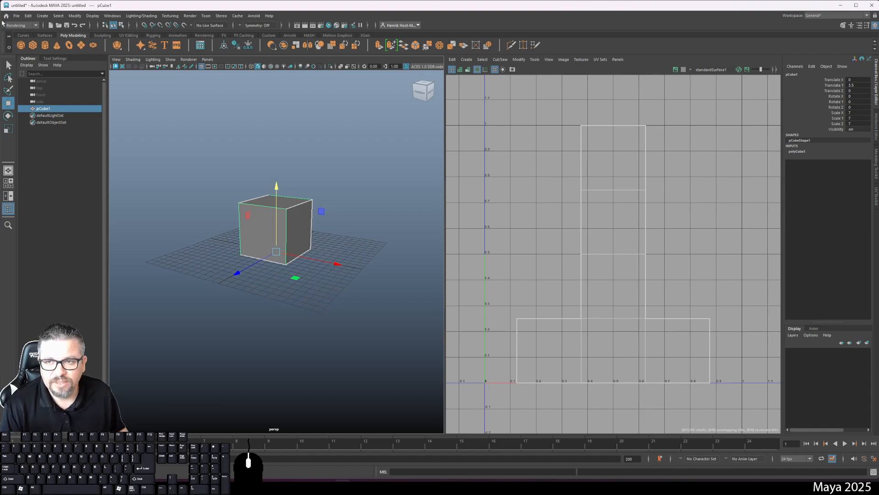
pyautogui.click(21, 25)
pyautogui.click(15, 33)
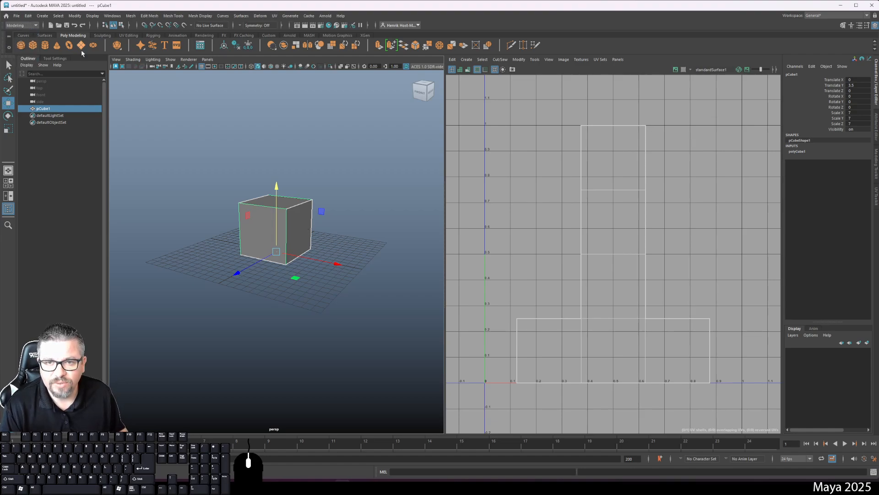
# Review the UV projection commands available in the Modeling set, such as Automatic and Camera-Based
pyautogui.click(275, 16)
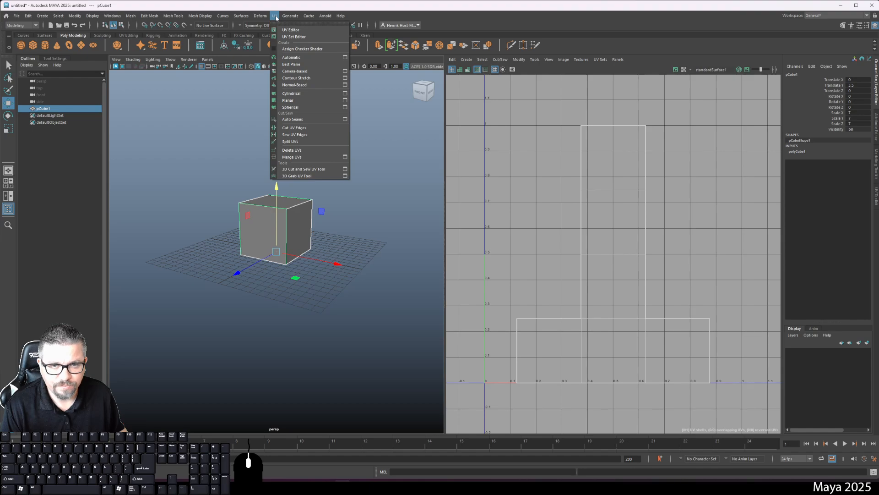
pyautogui.click(275, 16)
pyautogui.click(274, 16)
pyautogui.click(275, 16)
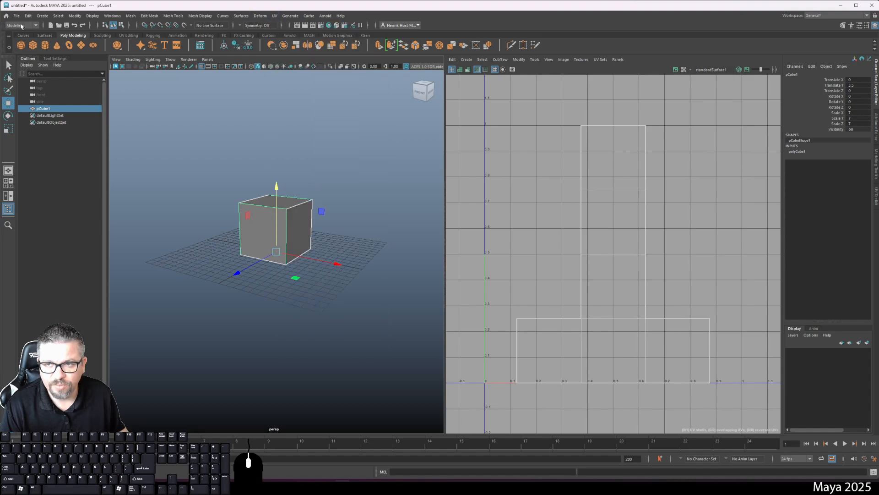
pyautogui.click(275, 16)
pyautogui.moveTo(287, 18)
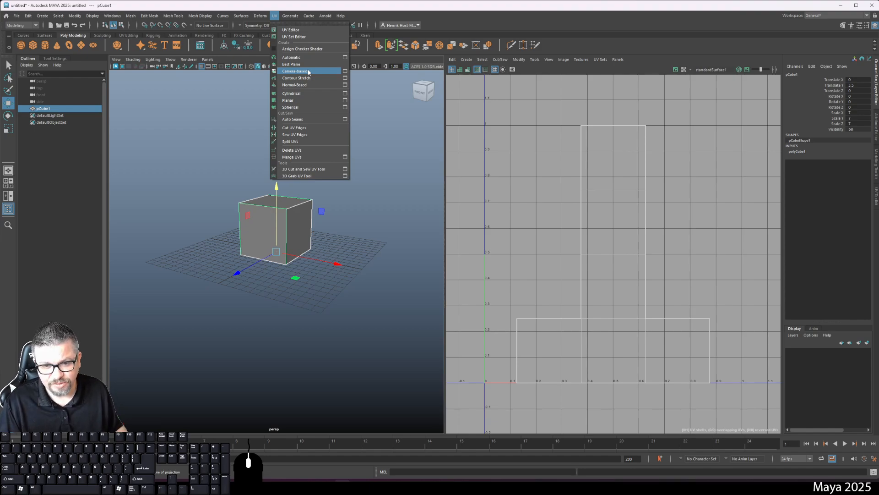
# Try a Camera-Based UV projection on the cube's front face, and undo it
pyautogui.rightClick(256, 207)
pyautogui.click(255, 226)
pyautogui.click(265, 223)
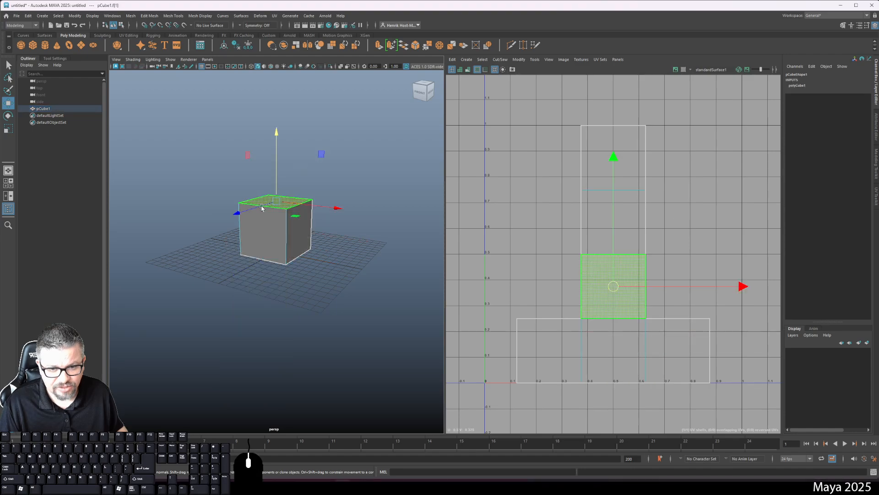
pyautogui.press('space')
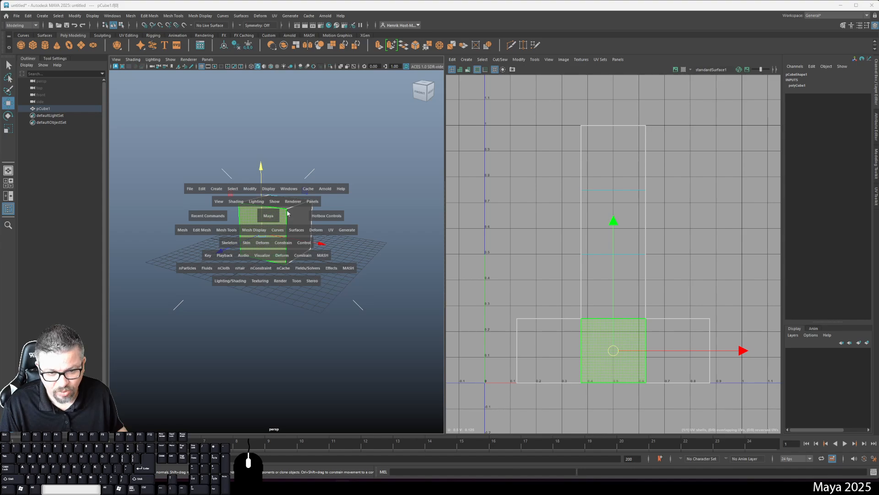
pyautogui.click(331, 230)
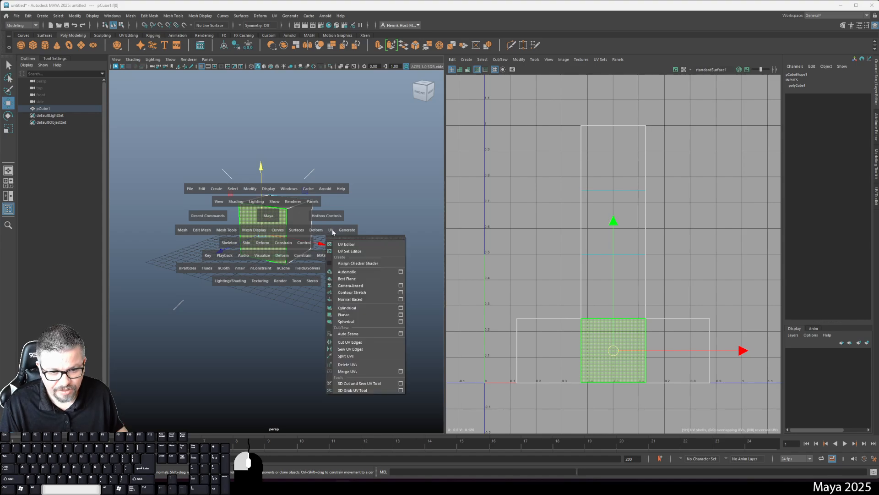
pyautogui.click(341, 286)
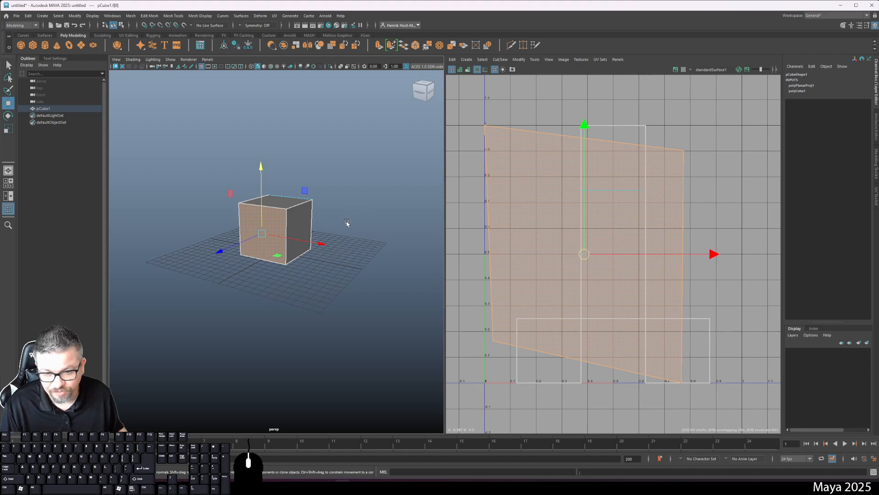
pyautogui.hotkey('ctrl', 'z')
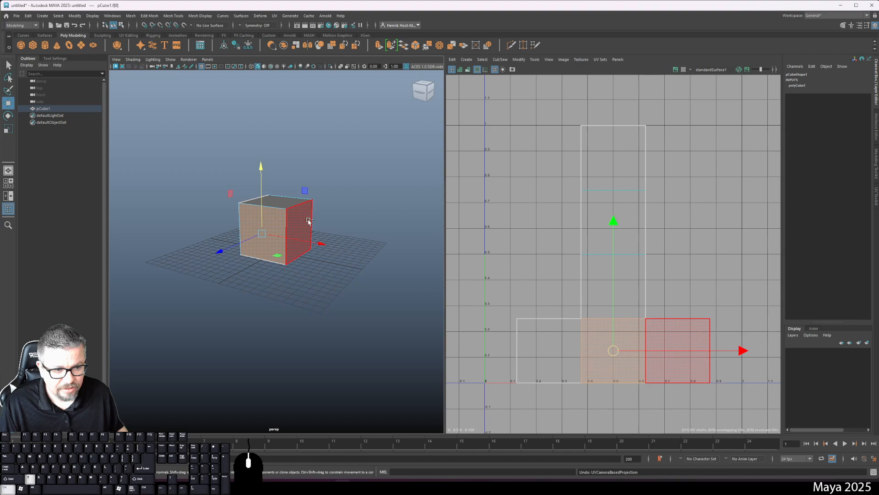
# Return to object mode, apply an Automatic UV projection to the whole cube, and clear the selection
pyautogui.rightClick(284, 211)
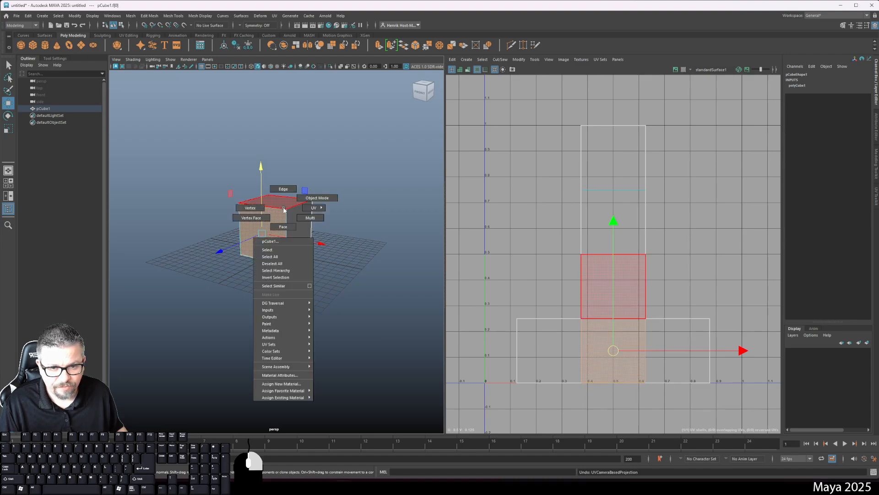
pyautogui.click(304, 198)
pyautogui.click(373, 171)
pyautogui.click(292, 218)
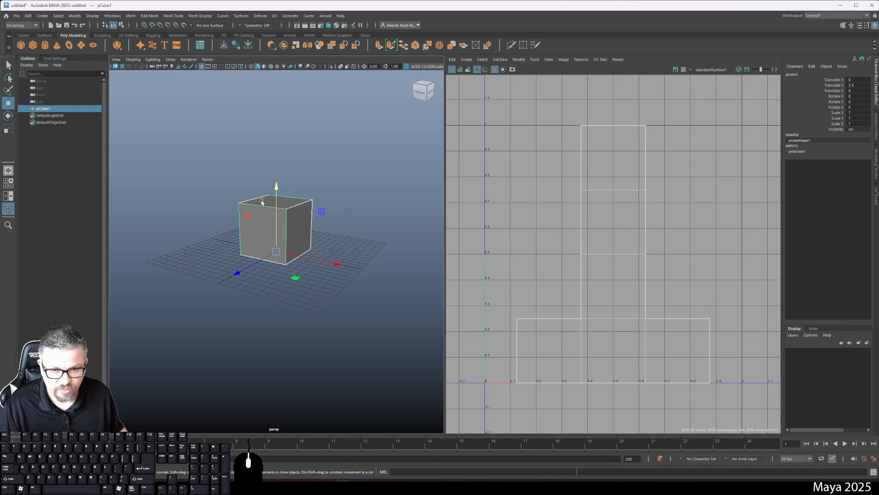
pyautogui.press('space')
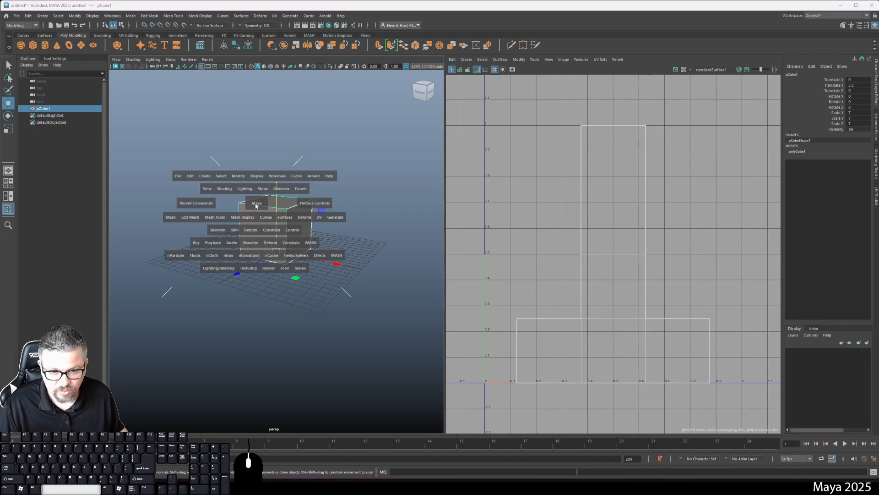
pyautogui.moveTo(321, 222); pyautogui.dragTo(332, 259)
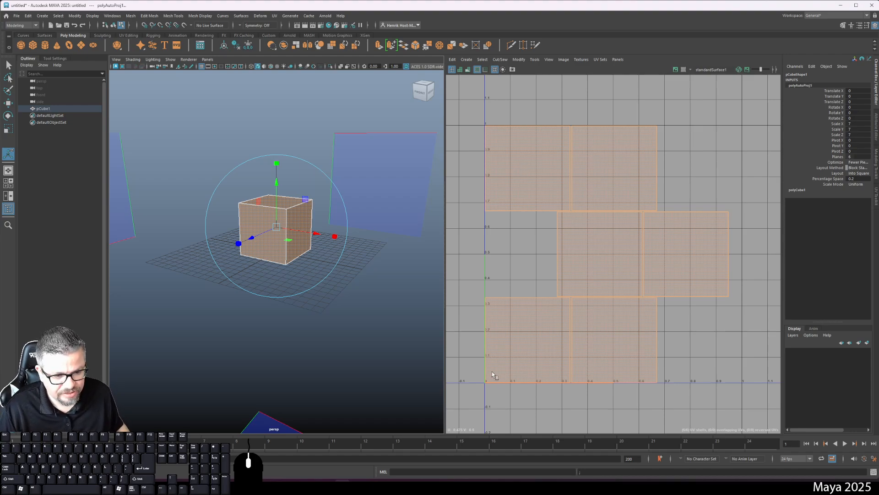
pyautogui.click(480, 386)
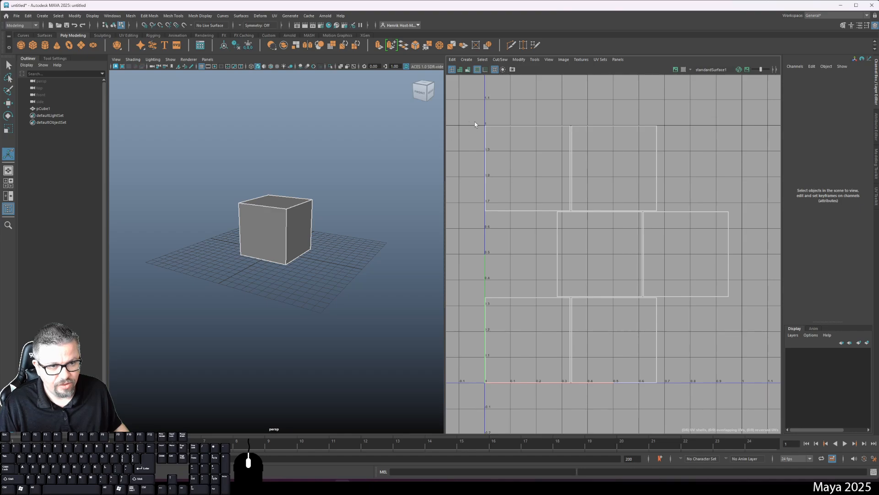
pyautogui.scroll(-8, 487, 172)
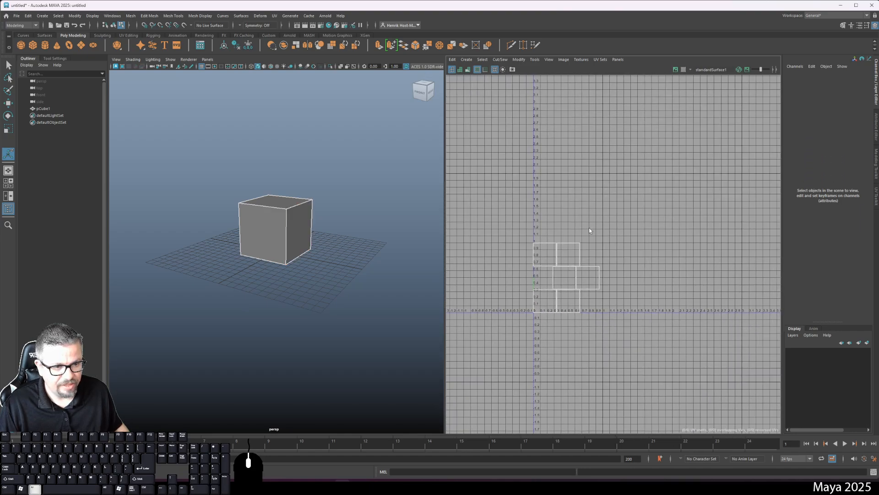
# Examine how the cube's UV shells fill the 0-to-1 tile in the UV editor
pyautogui.moveTo(532, 288); pyautogui.dragTo(627, 350)
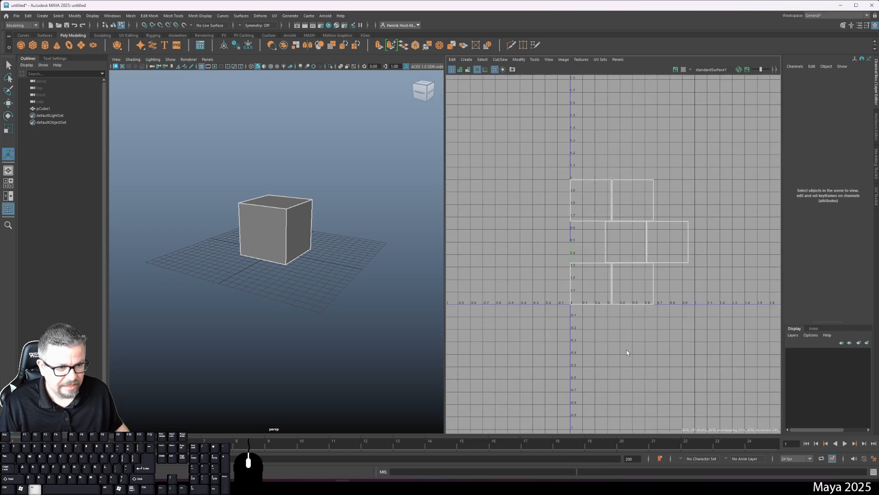
pyautogui.moveTo(609, 286); pyautogui.dragTo(568, 326)
pyautogui.moveTo(568, 326); pyautogui.dragTo(673, 394)
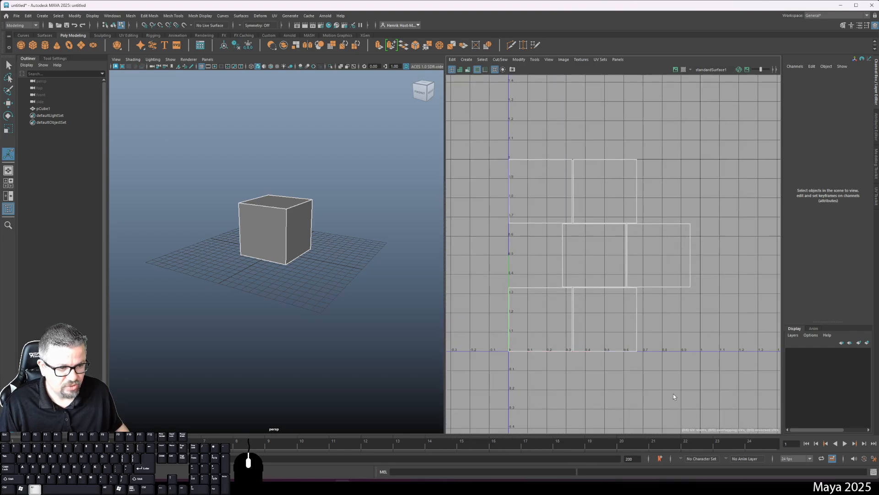
pyautogui.click(509, 353)
pyautogui.click(507, 161)
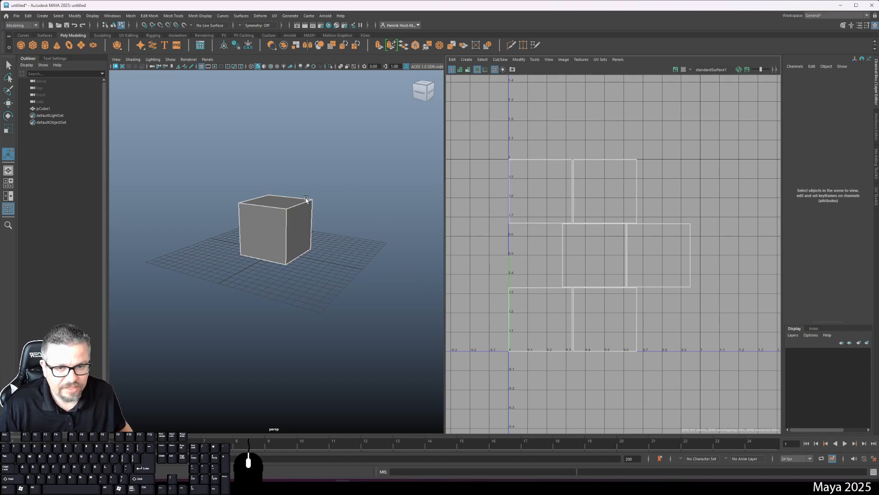
# Return to object mode and select the cube
pyautogui.rightClick(287, 208)
pyautogui.click(287, 209)
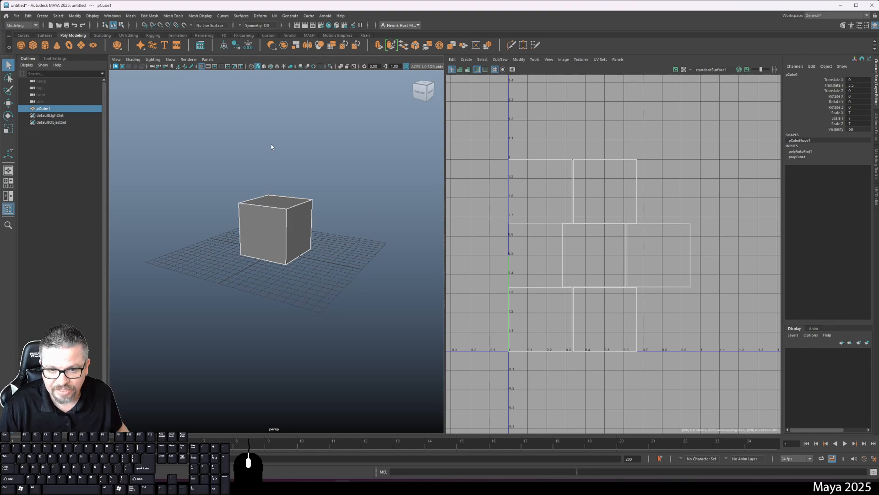
pyautogui.moveTo(238, 181); pyautogui.dragTo(266, 259)
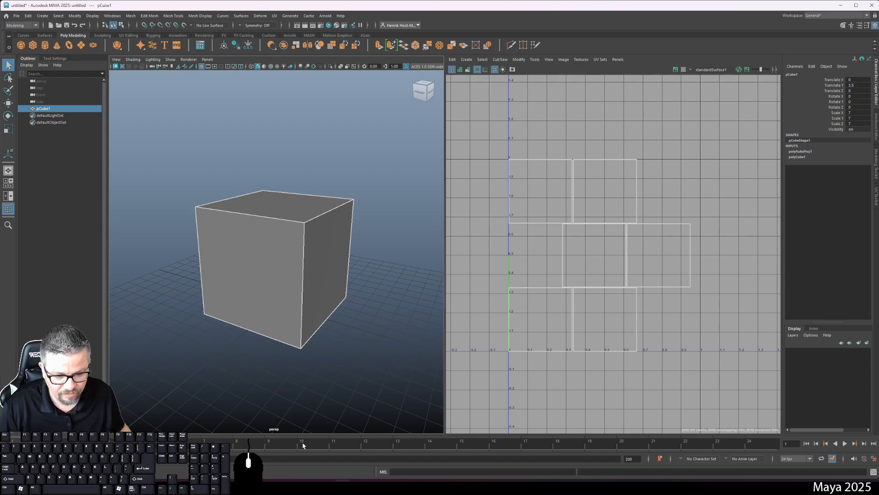
# Switch to Photoshop and review the crate texture alongside its diffuse, normal and specular maps
pyautogui.click(328, 484)
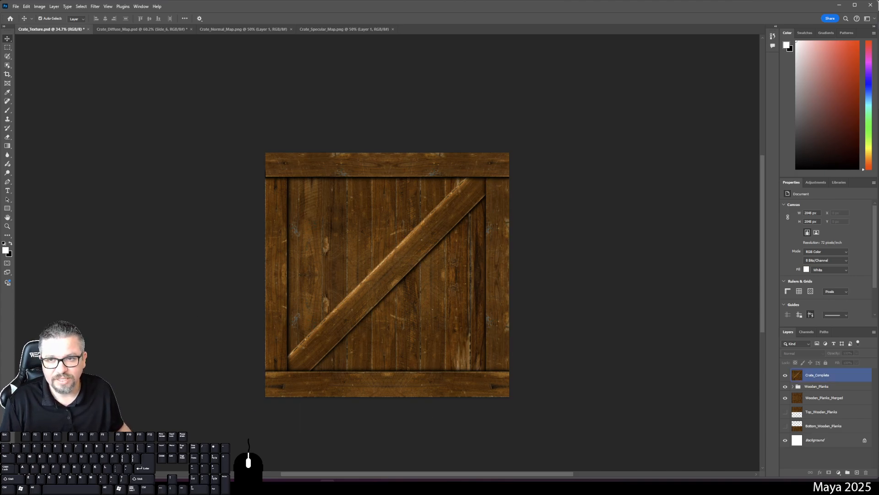
pyautogui.click(155, 30)
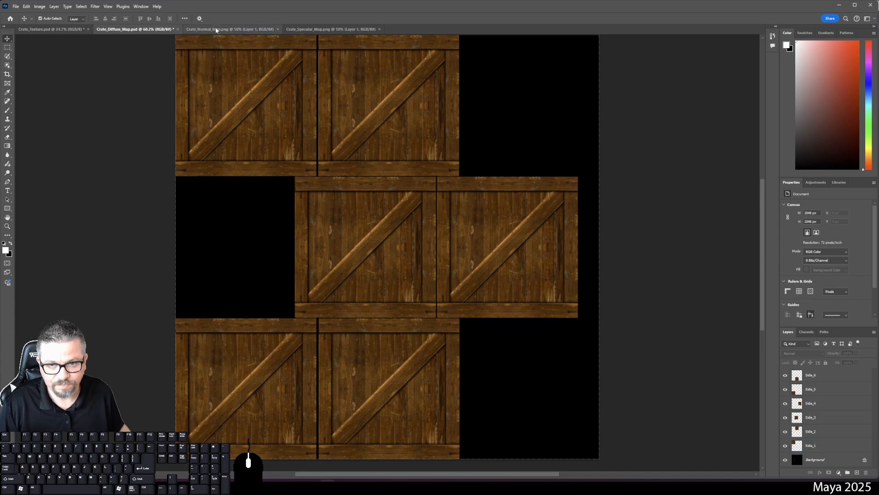
pyautogui.click(230, 30)
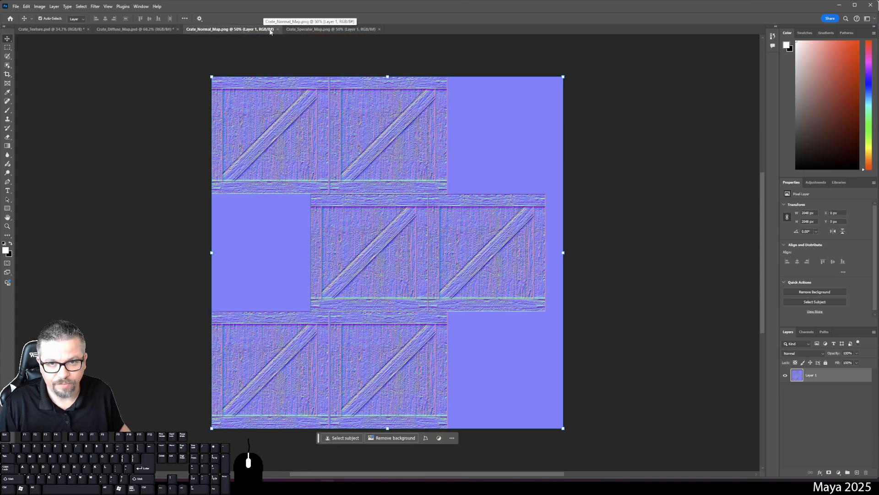
pyautogui.click(304, 29)
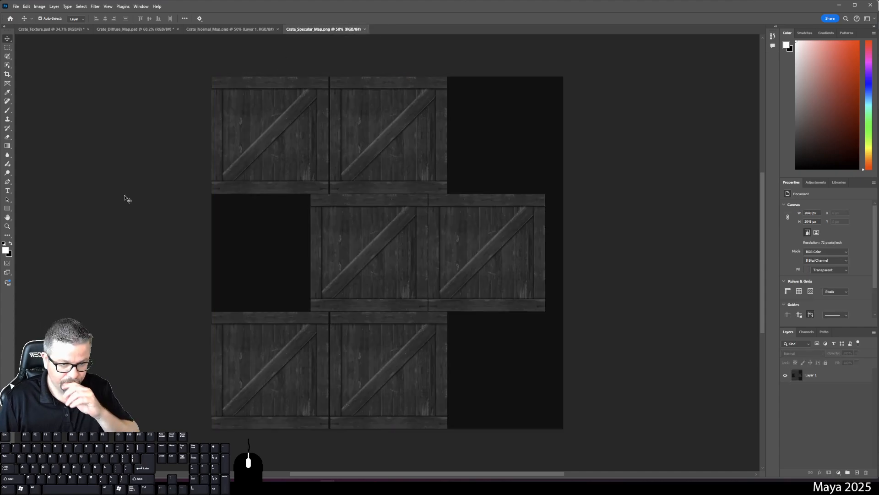
pyautogui.click(428, 281)
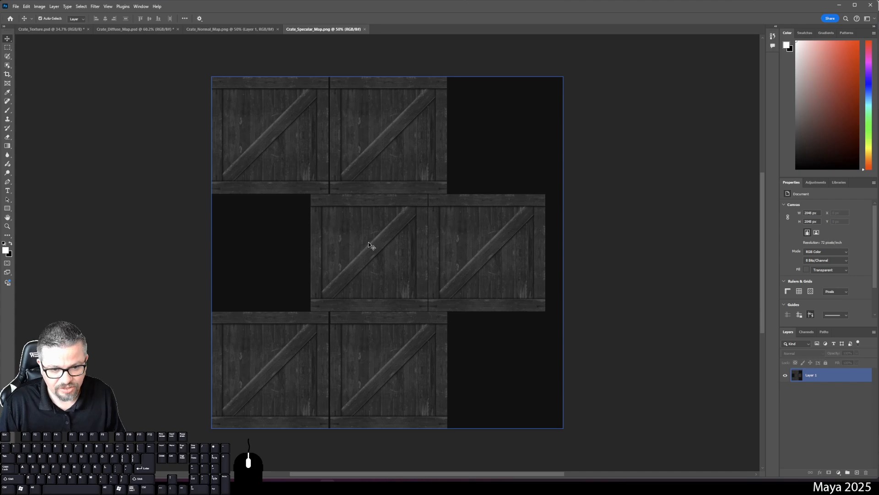
pyautogui.click(51, 30)
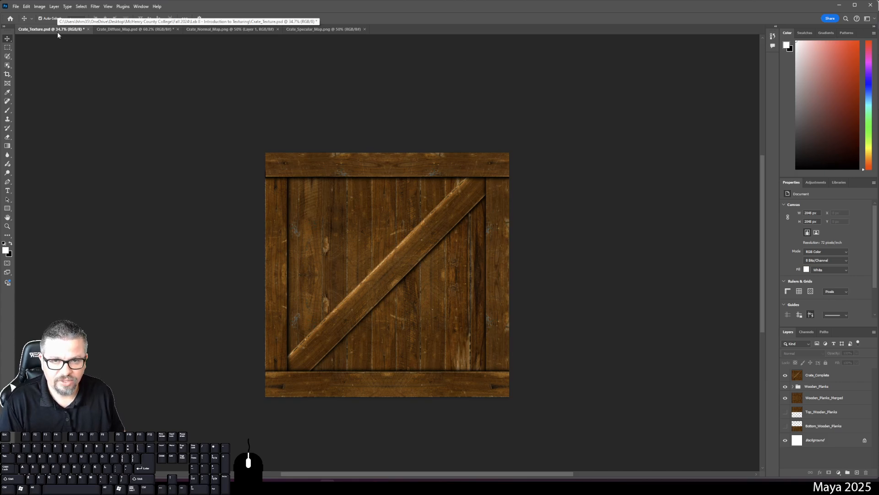
# Inspect in Crate_Diffuse_Map.psd which crate side each of the Side layers covers
pyautogui.click(128, 30)
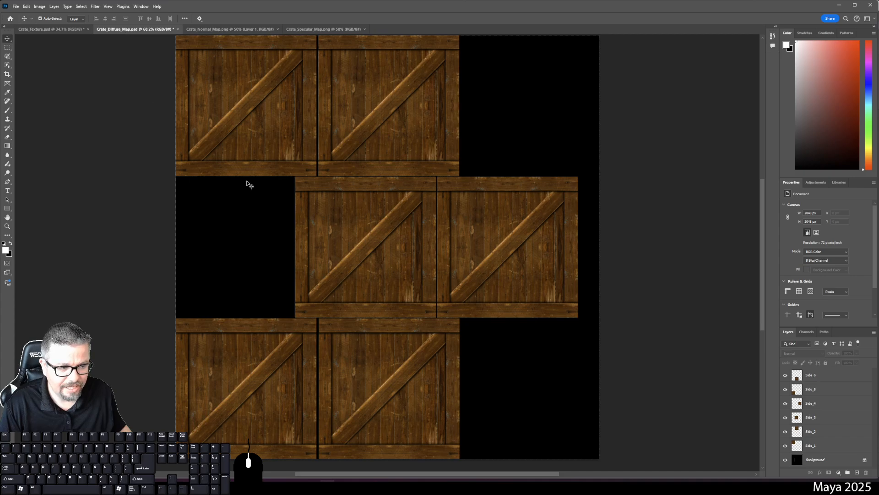
pyautogui.click(812, 406)
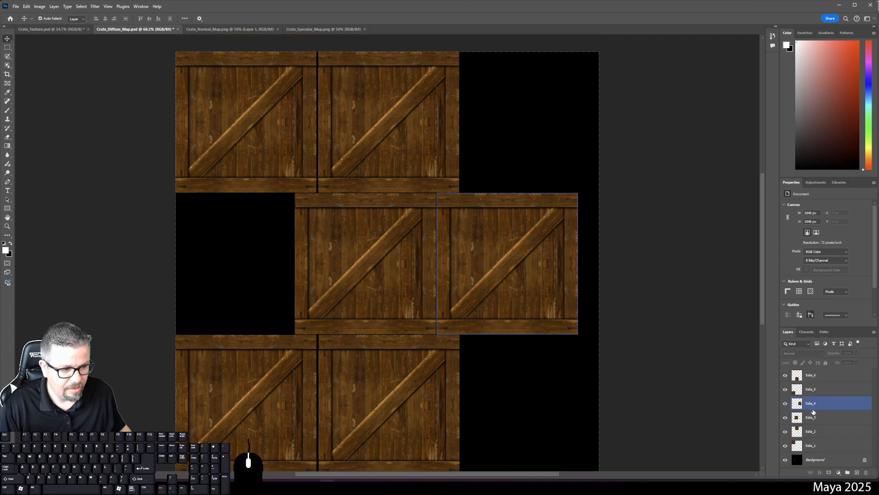
pyautogui.click(814, 414)
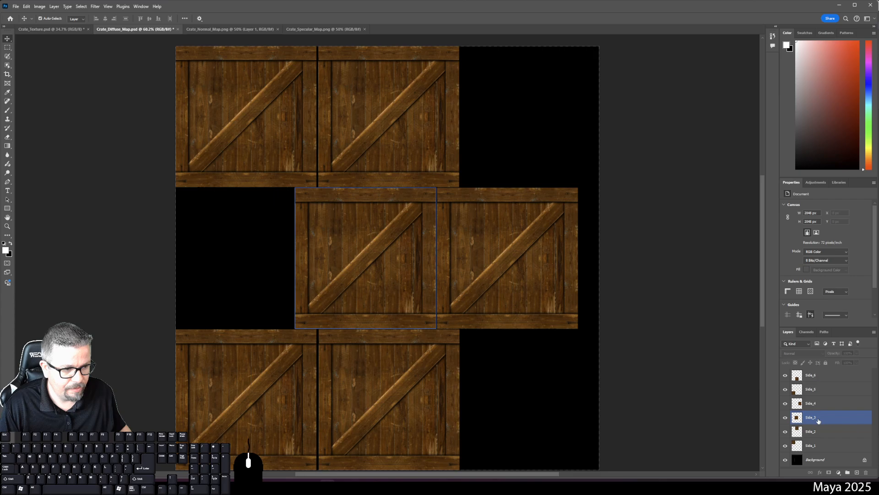
pyautogui.click(807, 392)
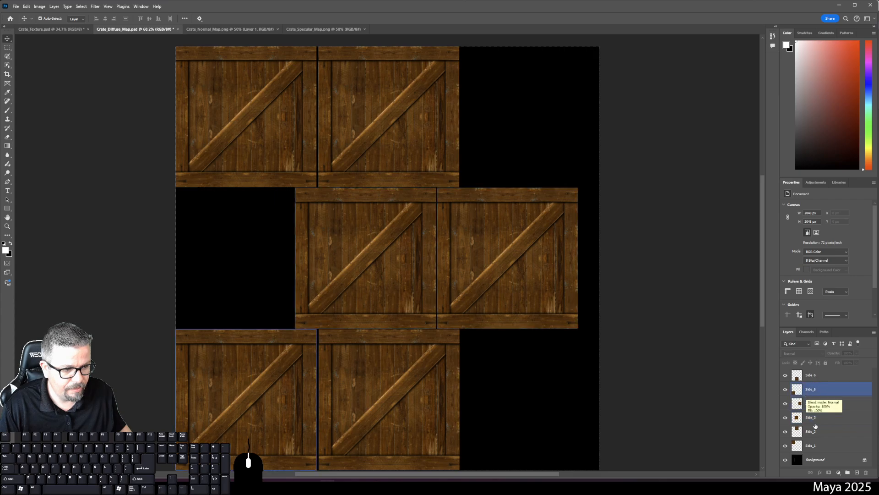
pyautogui.click(568, 346)
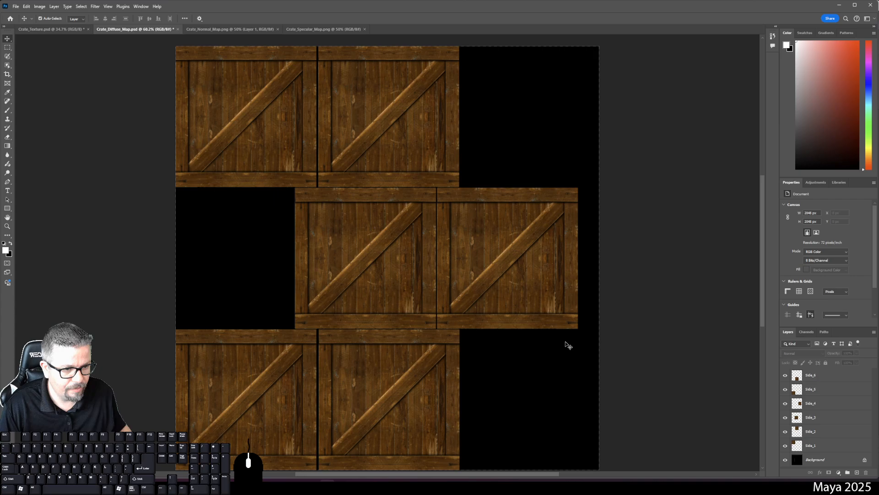
pyautogui.scroll(-1, 568, 345)
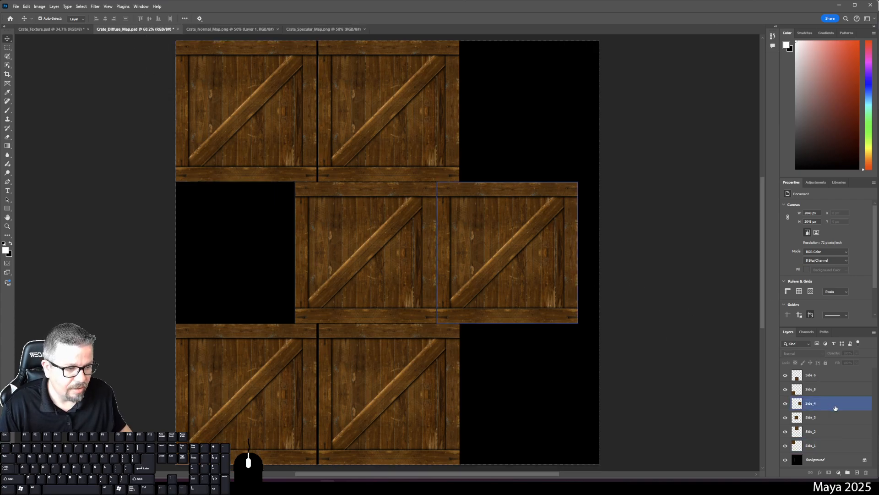
pyautogui.click(311, 350)
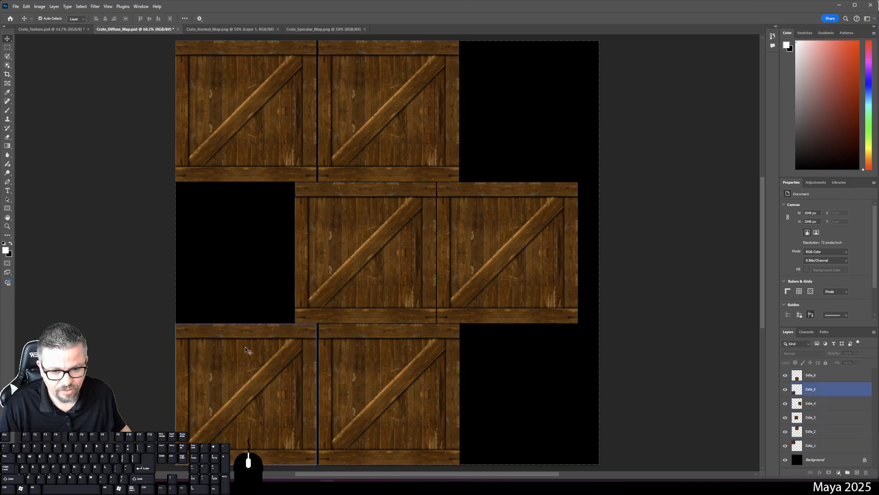
pyautogui.click(418, 276)
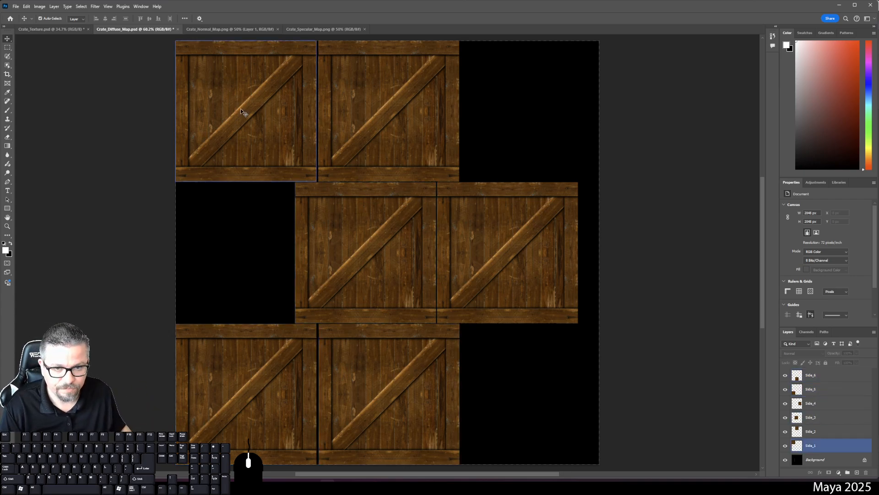
pyautogui.click(518, 241)
pyautogui.click(414, 311)
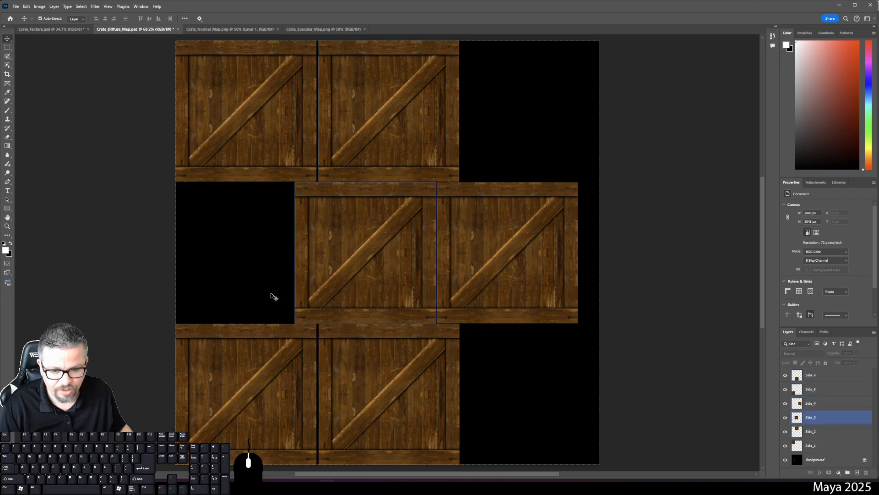
# Hide layers Side_1 through Side_6 and convert the Background into a regular layer named UV_Map
pyautogui.click(784, 379)
pyautogui.moveTo(784, 379); pyautogui.dragTo(784, 447)
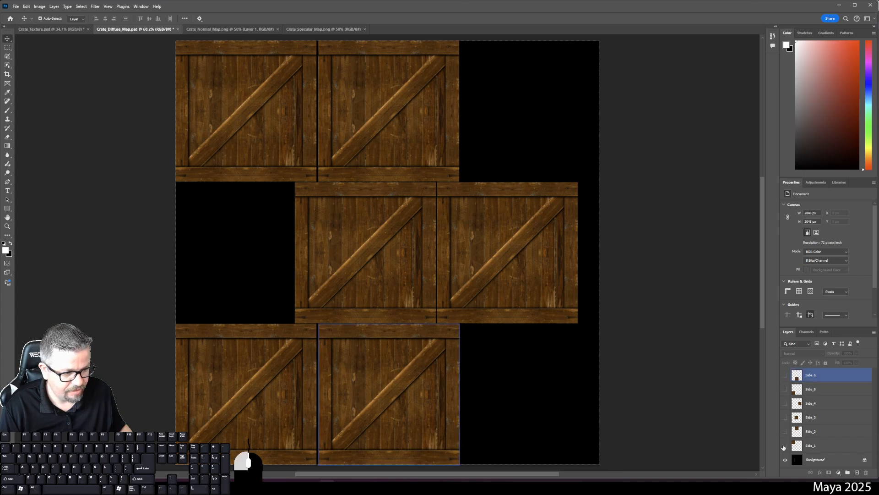
pyautogui.doubleClick(814, 460)
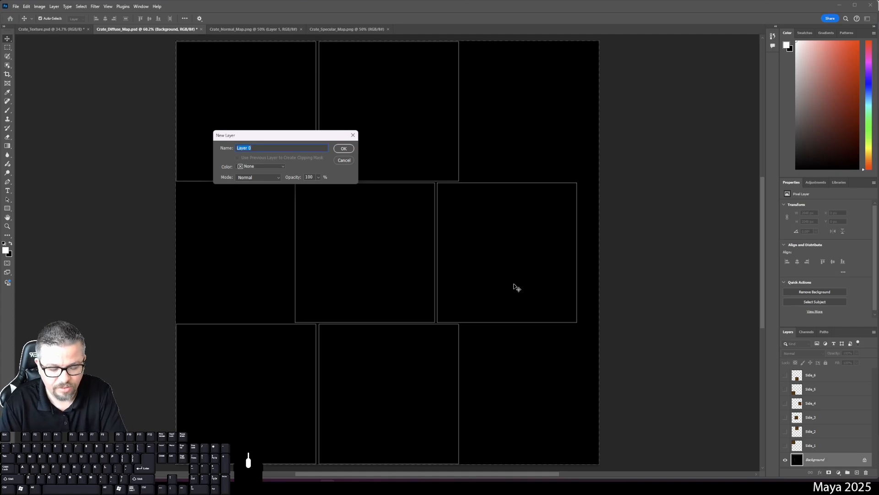
pyautogui.write('UV_Map')
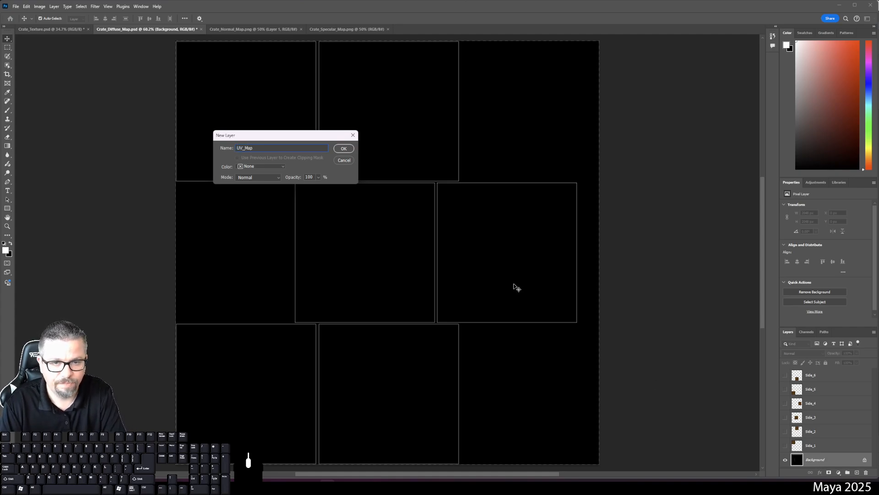
pyautogui.click(344, 148)
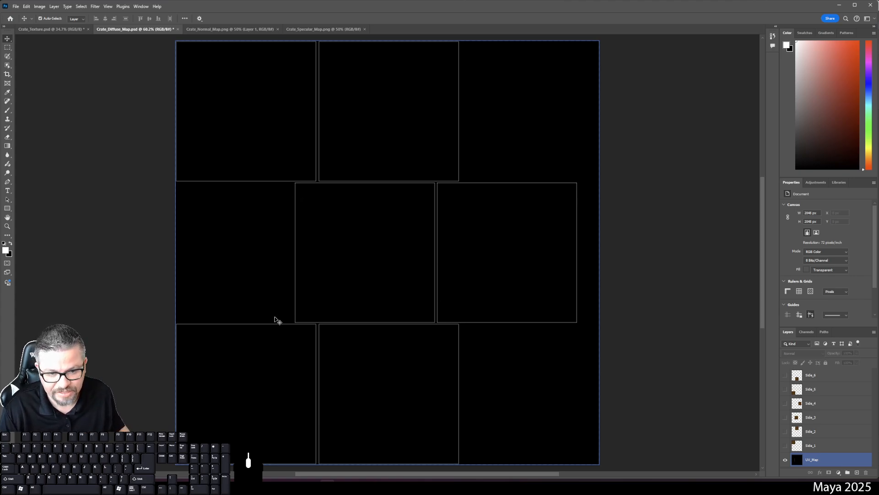
# Make layers Side_1 through Side_6 visible again over the UV_Map layer
pyautogui.click(678, 387)
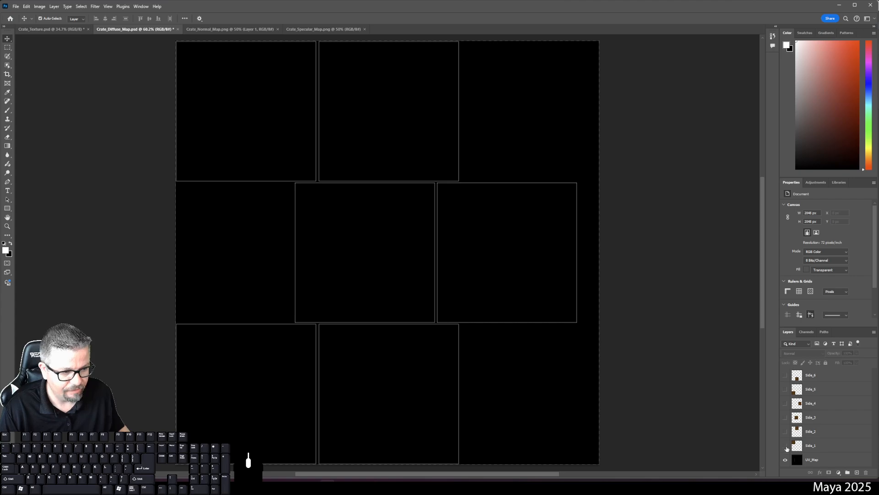
pyautogui.moveTo(785, 446); pyautogui.dragTo(785, 375)
pyautogui.click(428, 96)
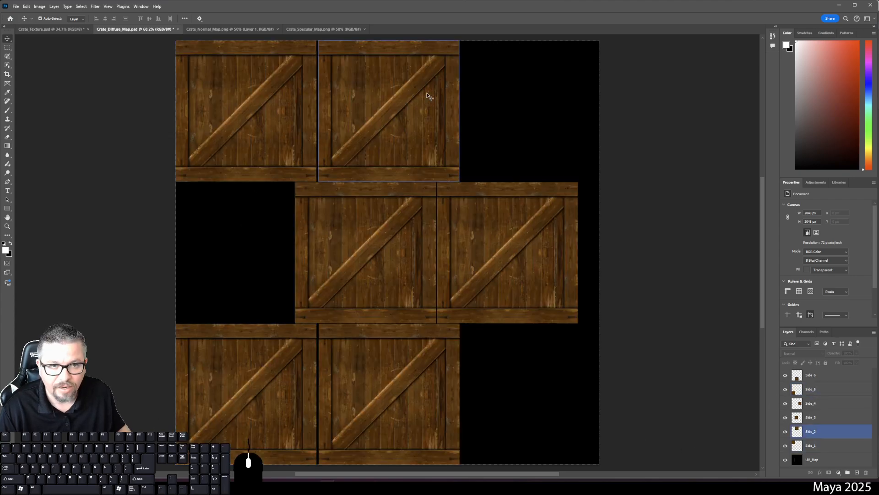
pyautogui.click(428, 96)
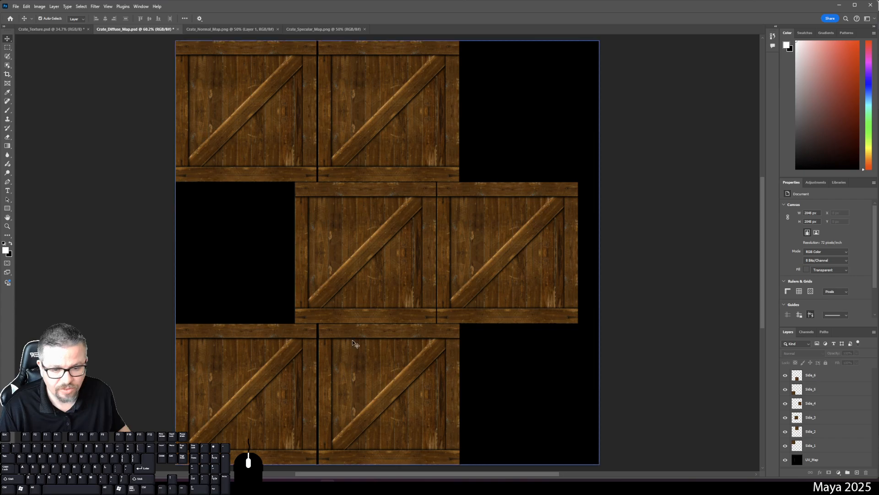
pyautogui.click(250, 376)
# Switch back to Maya, activate the Move UV Shell tool and select all of the cube's UVs
pyautogui.click(342, 486)
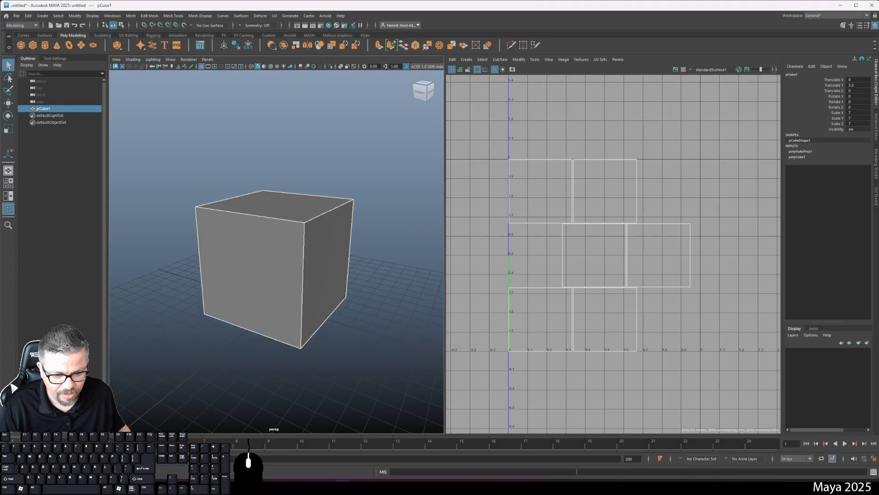
pyautogui.click(319, 232)
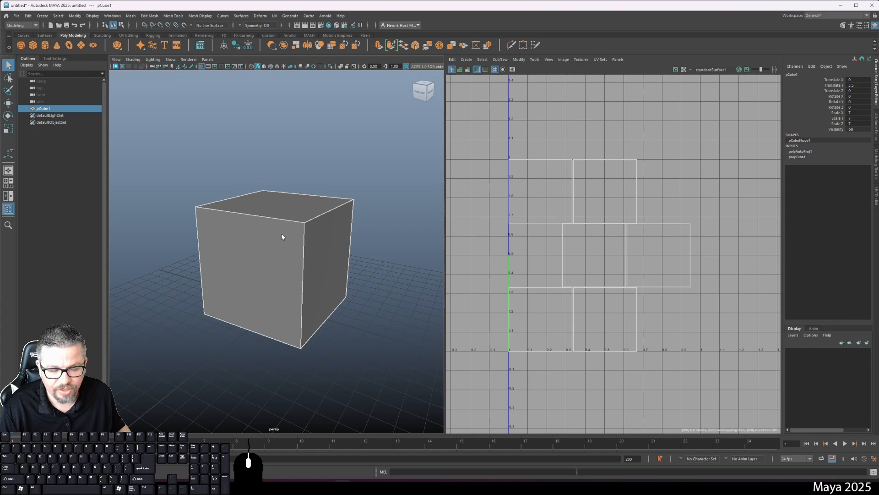
pyautogui.click(519, 59)
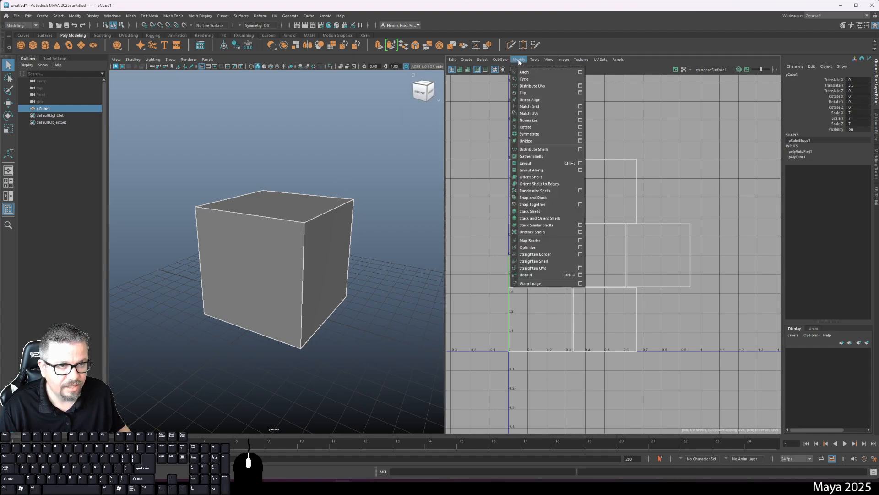
pyautogui.moveTo(534, 60)
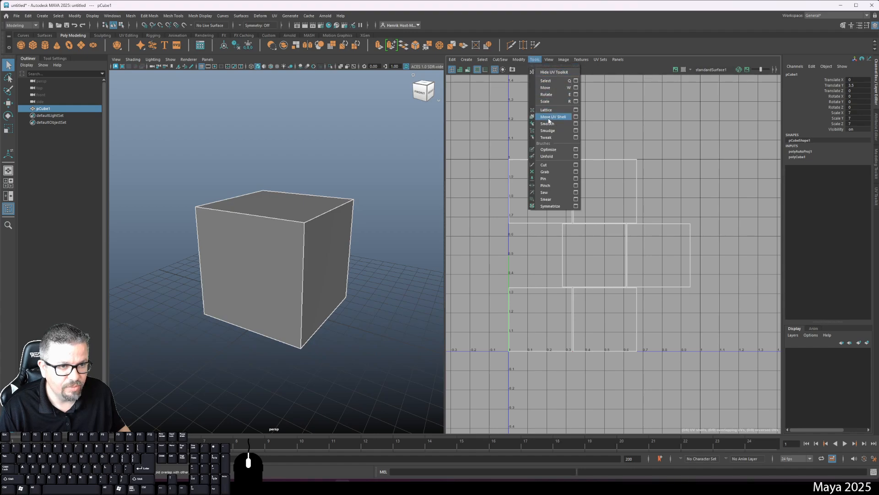
pyautogui.click(549, 117)
pyautogui.moveTo(490, 121); pyautogui.dragTo(504, 162)
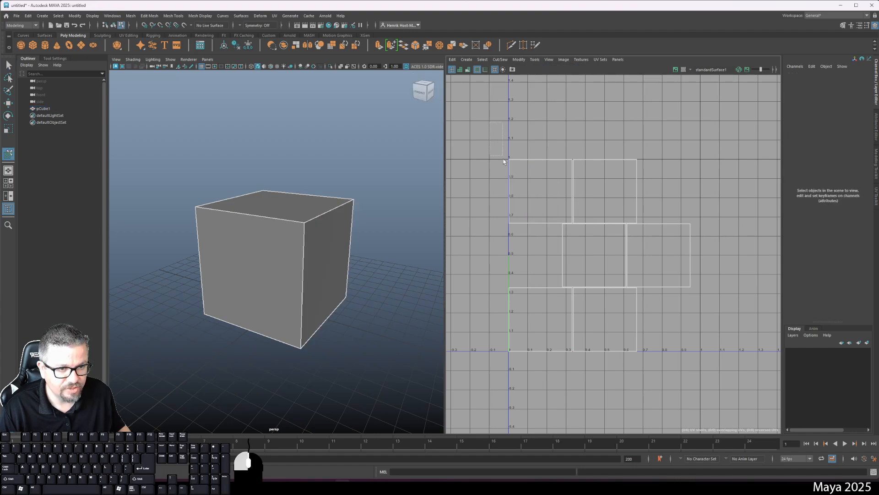
pyautogui.moveTo(723, 399); pyautogui.dragTo(726, 398)
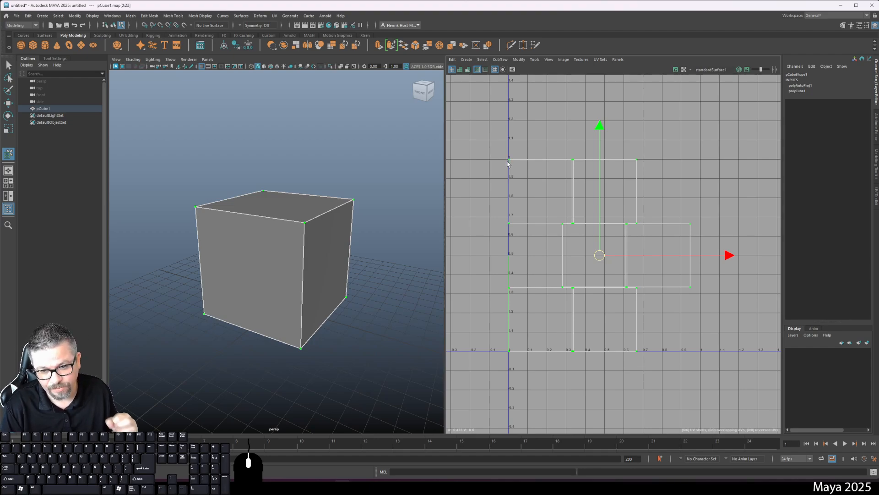
# Switch the cube to vertex mode and select its nearest upper corner vertex
pyautogui.rightClick(254, 225)
pyautogui.click(290, 224)
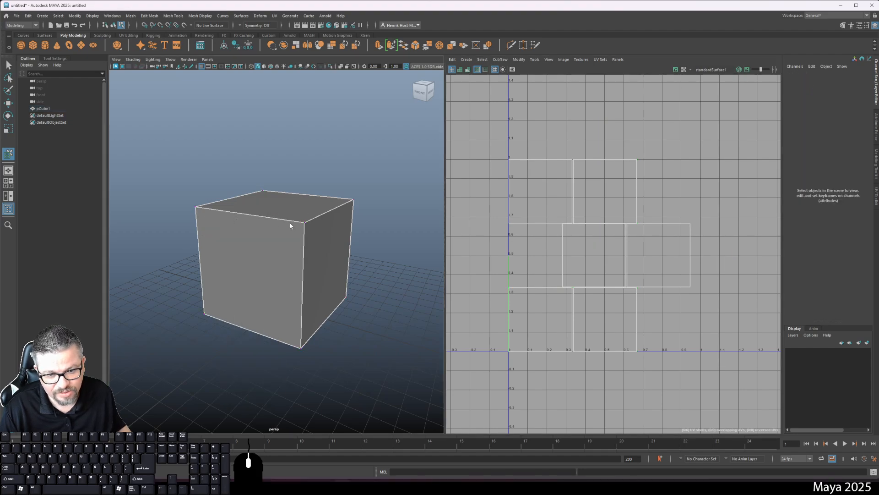
pyautogui.click(304, 224)
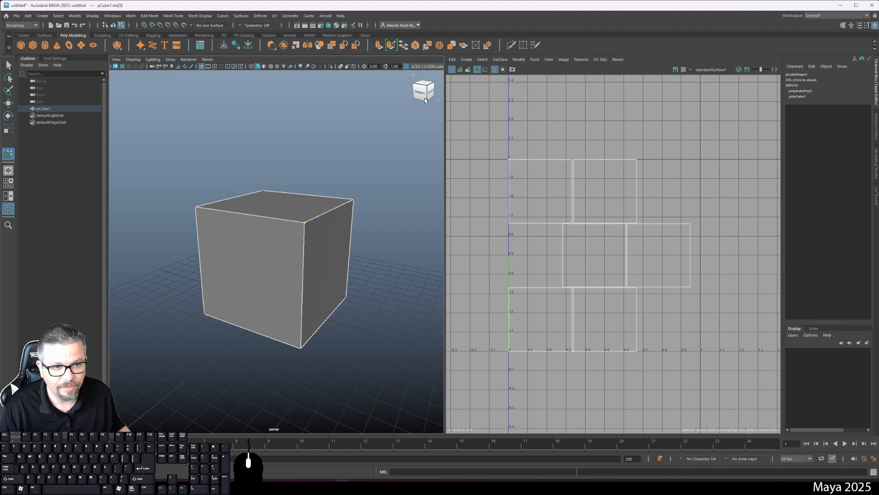
# Return the cube to object mode, activate the Move UV Shell tool and select all of its UVs
pyautogui.rightClick(288, 207)
pyautogui.click(302, 195)
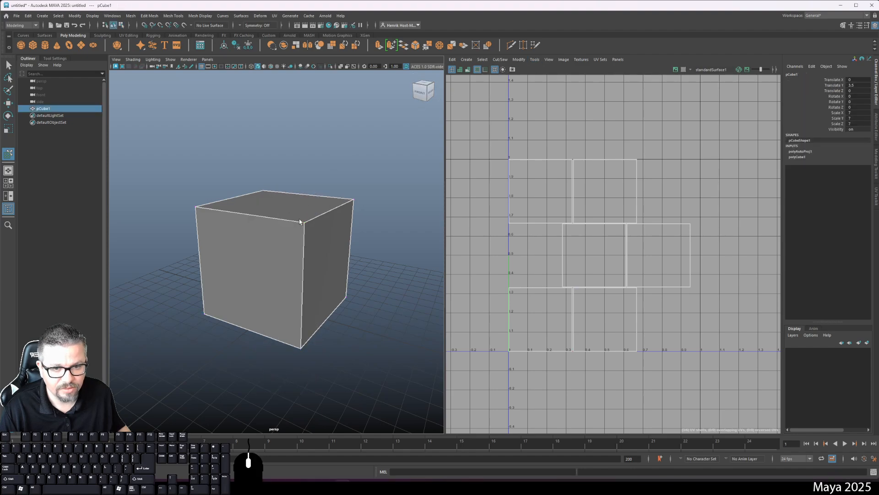
pyautogui.click(535, 59)
pyautogui.click(547, 117)
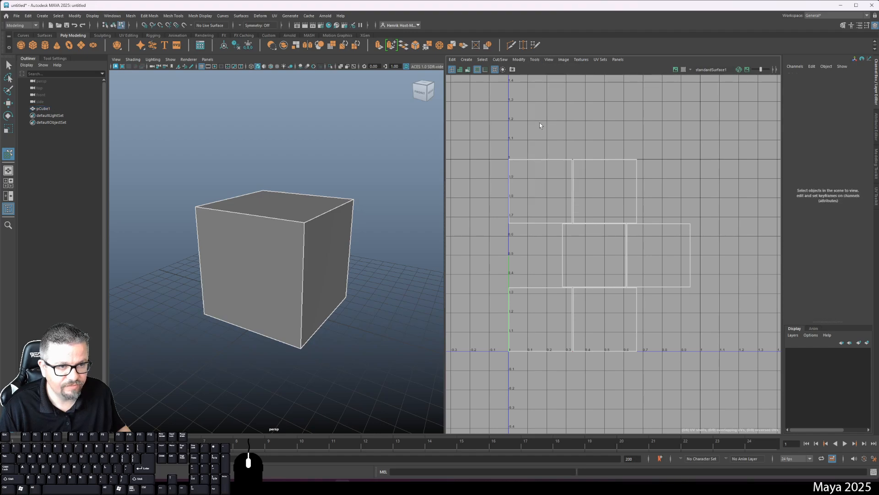
pyautogui.moveTo(483, 141); pyautogui.dragTo(495, 182)
pyautogui.moveTo(713, 404); pyautogui.dragTo(714, 403)
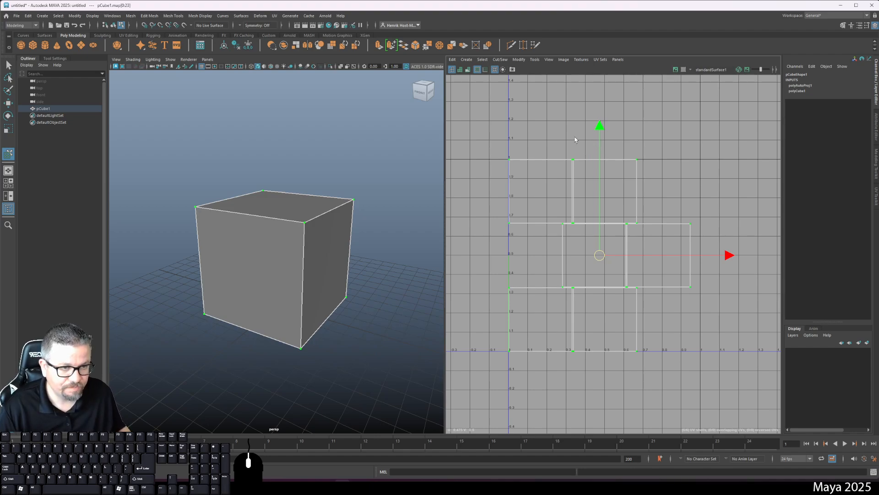
# Turn on shaded UV display and select the cube's side face that corresponds to the upper-left UV shell
pyautogui.click(460, 70)
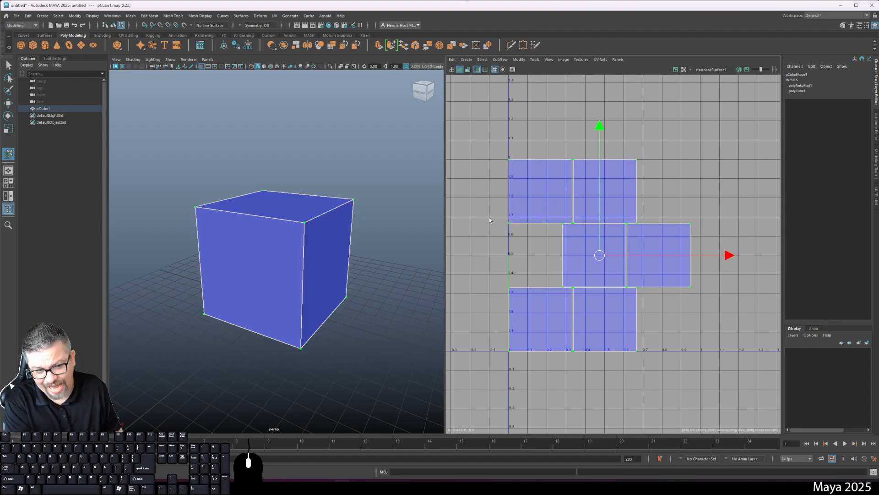
pyautogui.click(522, 204)
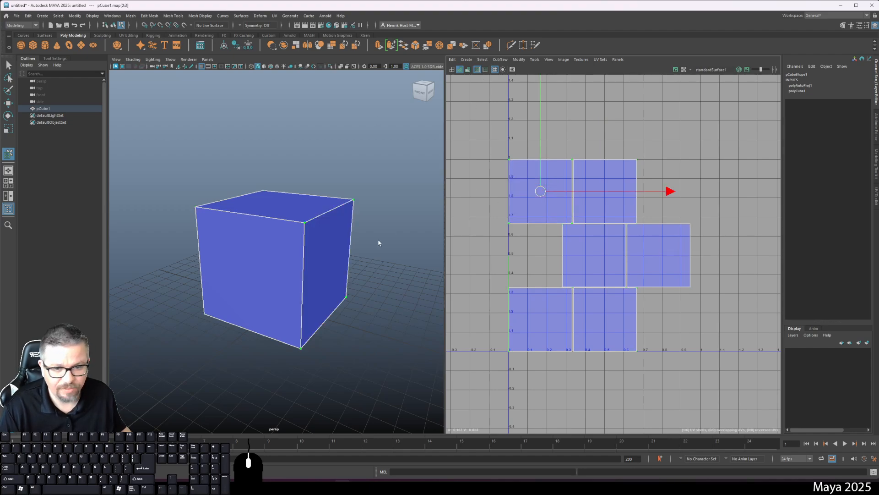
pyautogui.press('F11')
pyautogui.click(324, 250)
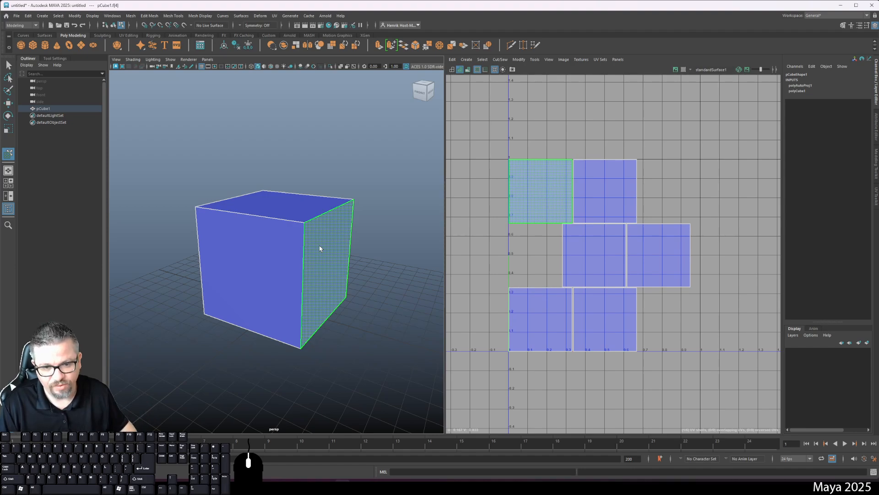
# Examine the cube's inner faces in object mode with the shaded UV display on, off and on again
pyautogui.moveTo(321, 249); pyautogui.dragTo(362, 369)
pyautogui.rightClick(251, 194)
pyautogui.click(282, 197)
pyautogui.click(283, 281)
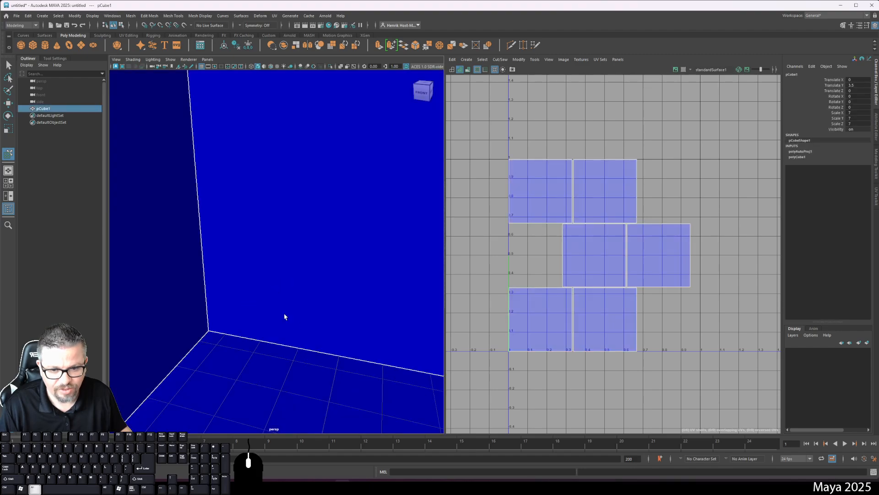
pyautogui.moveTo(285, 314); pyautogui.dragTo(338, 259)
pyautogui.click(452, 69)
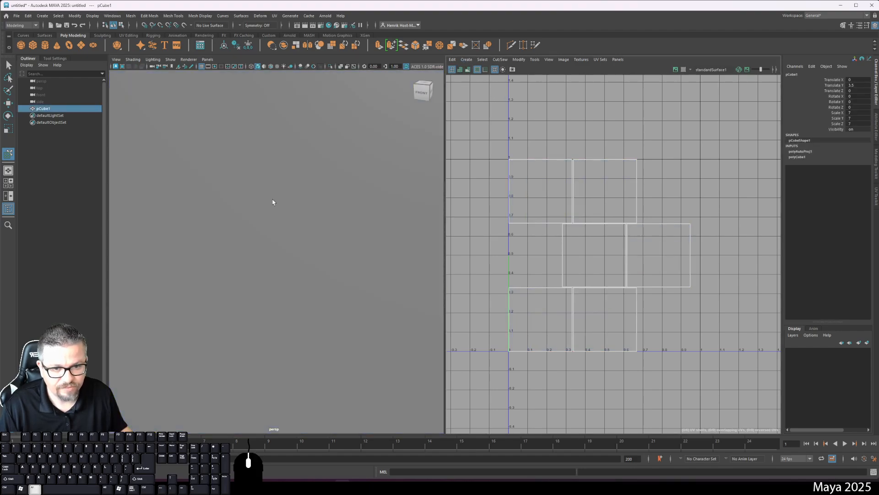
pyautogui.moveTo(273, 202); pyautogui.dragTo(297, 247)
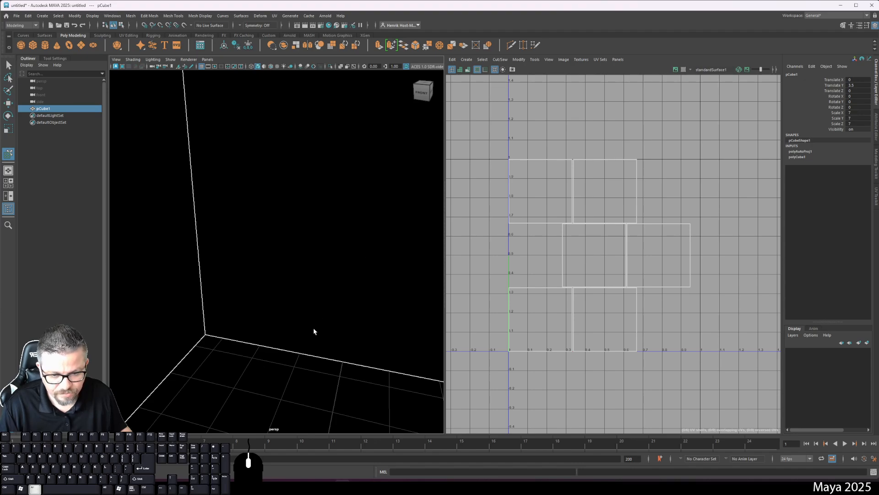
pyautogui.click(460, 69)
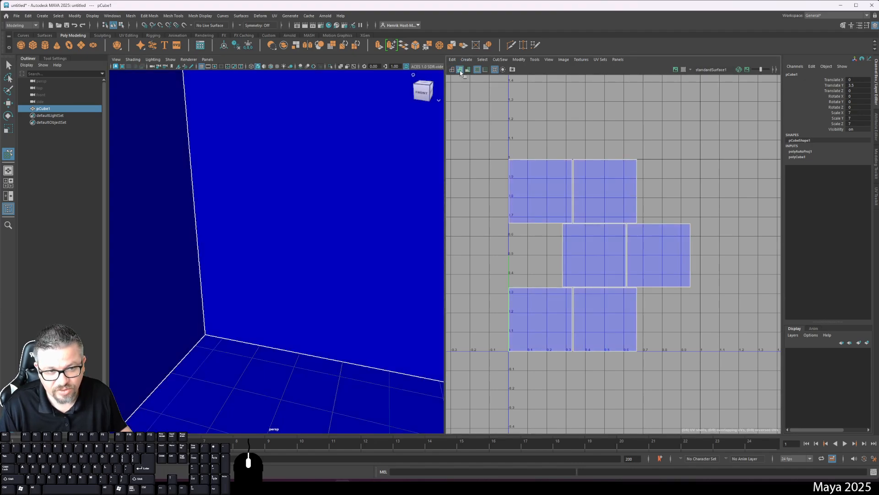
# Reverse the normal of the cube's front face, return to object mode and deselect the cube
pyautogui.moveTo(293, 201)
pyautogui.mouseDown()
pyautogui.moveTo(270, 222)
pyautogui.moveTo(217, 173)
pyautogui.mouseUp()
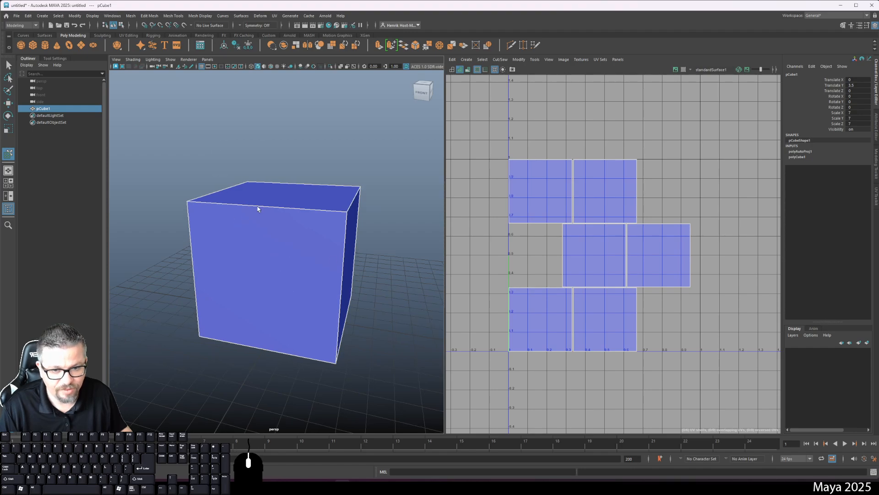
pyautogui.press('F11')
pyautogui.click(264, 224)
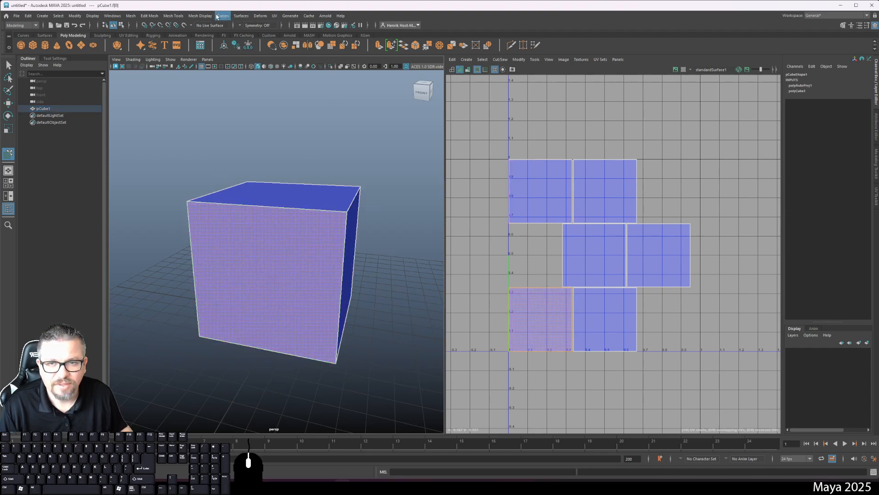
pyautogui.click(274, 16)
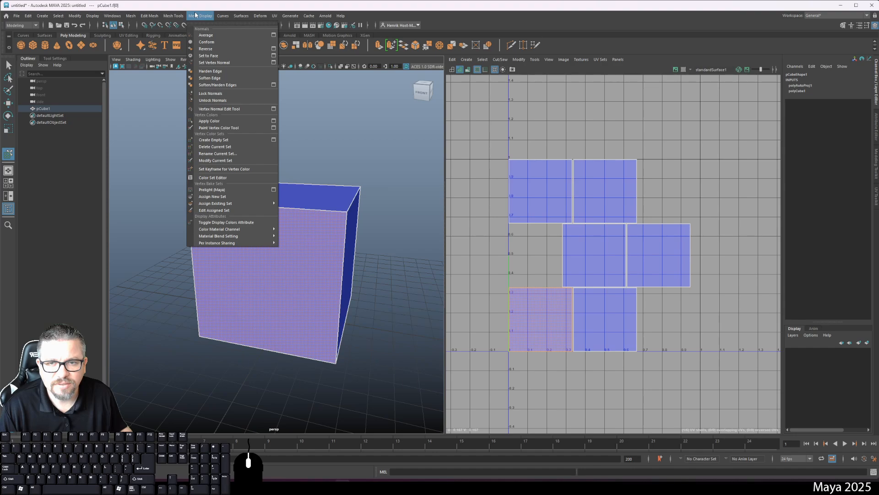
pyautogui.click(206, 49)
pyautogui.rightClick(282, 174)
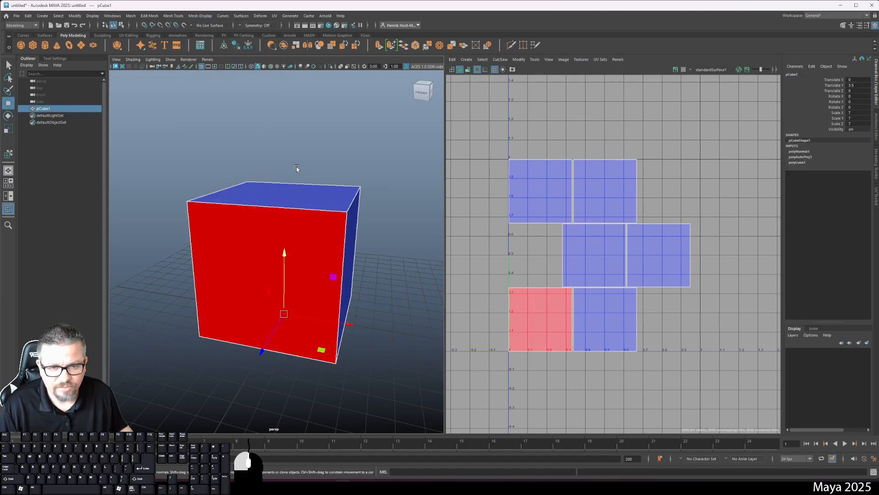
pyautogui.click(287, 173)
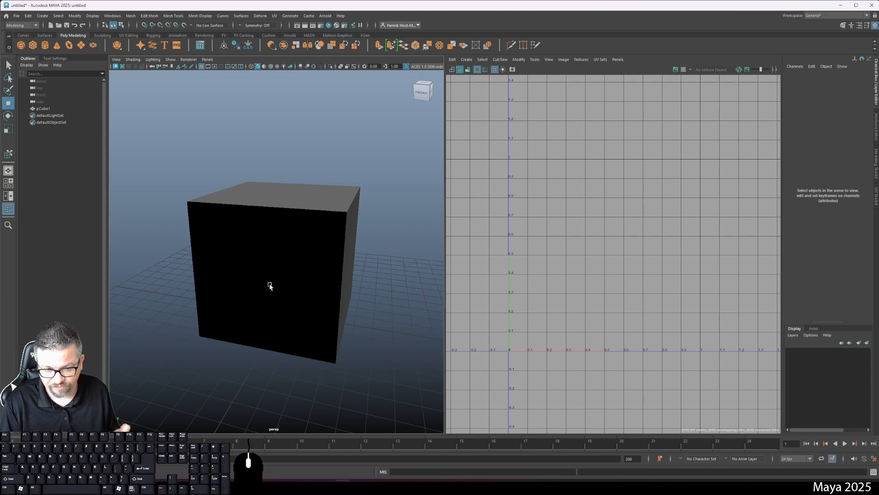
# Inspect the reversed front face from inside the cube, comparing it with shaded UV display on and off
pyautogui.moveTo(270, 287); pyautogui.dragTo(372, 305)
pyautogui.click(245, 266)
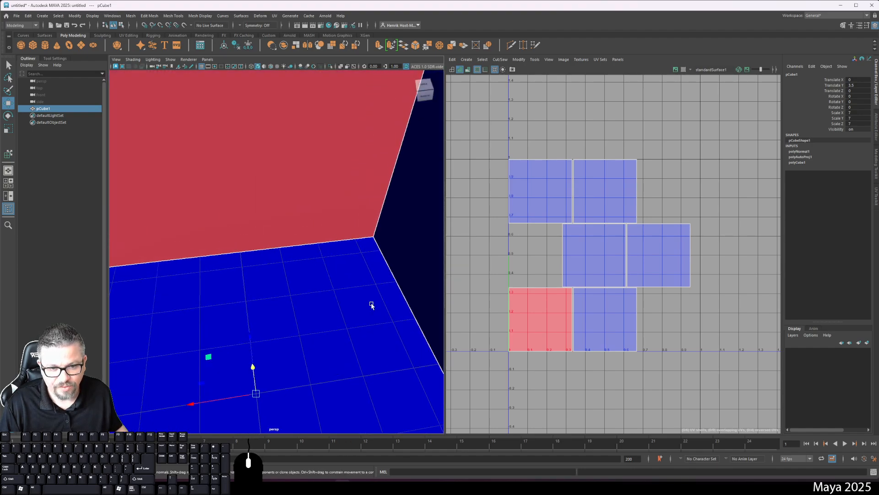
pyautogui.rightClick(427, 232)
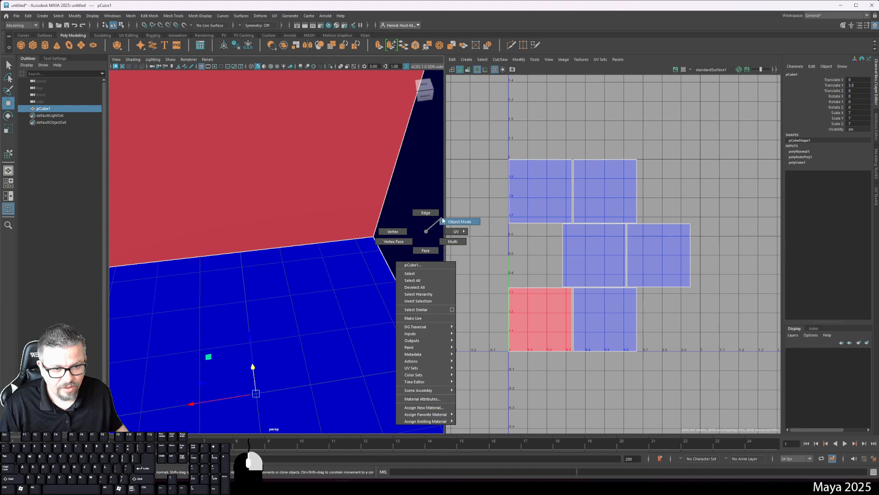
pyautogui.click(452, 69)
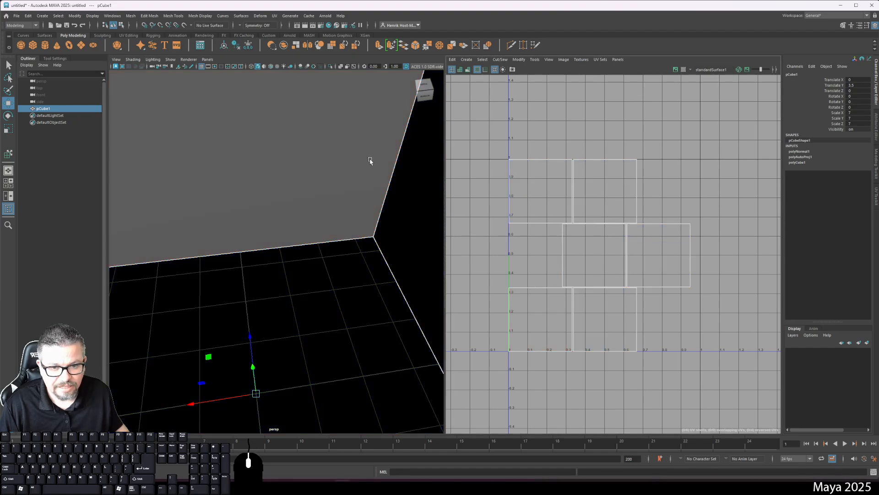
pyautogui.moveTo(284, 263); pyautogui.dragTo(289, 252)
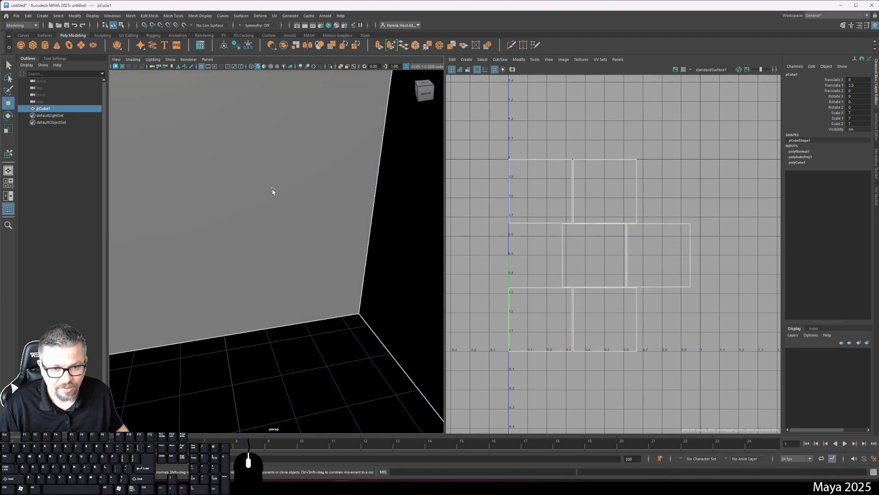
# Select the cube's front face and undo the reversal of its normal
pyautogui.moveTo(224, 223); pyautogui.dragTo(261, 231)
pyautogui.rightClick(226, 249)
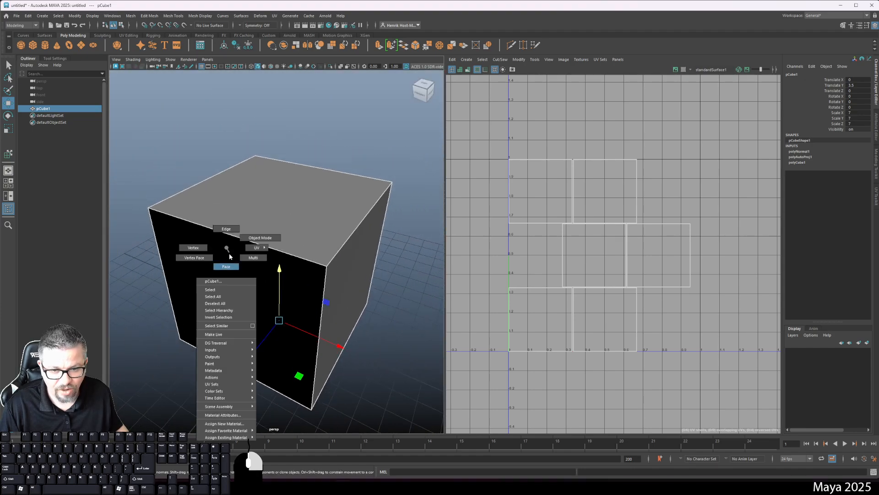
pyautogui.click(227, 270)
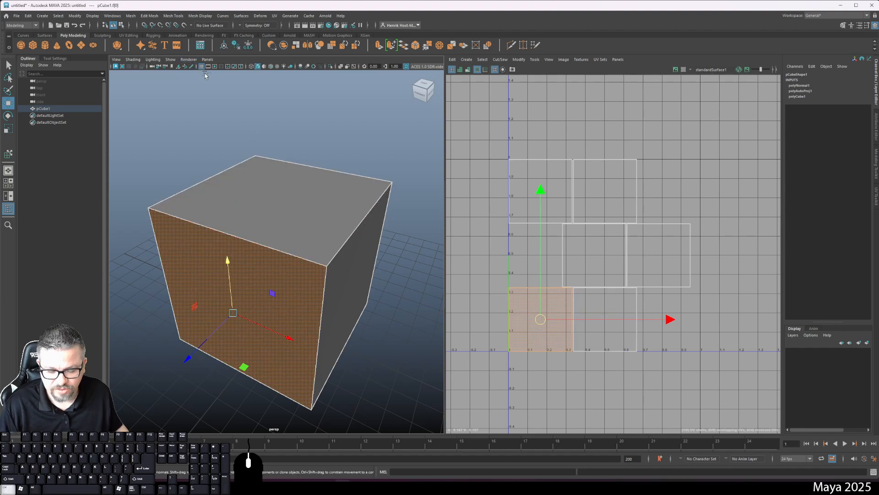
pyautogui.hotkey('ctrl', 'z')
pyautogui.hotkey('ctrl', 'z')
pyautogui.hotkey('shift', 'z')
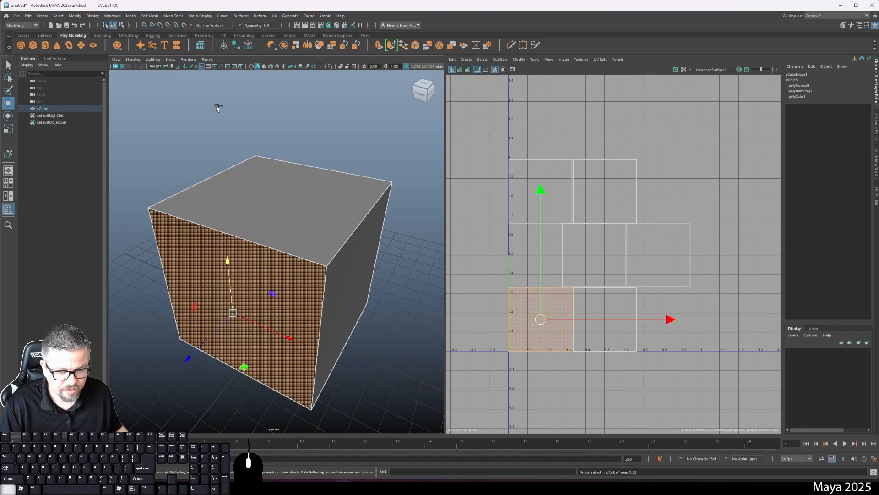
pyautogui.hotkey('ctrl', 'z')
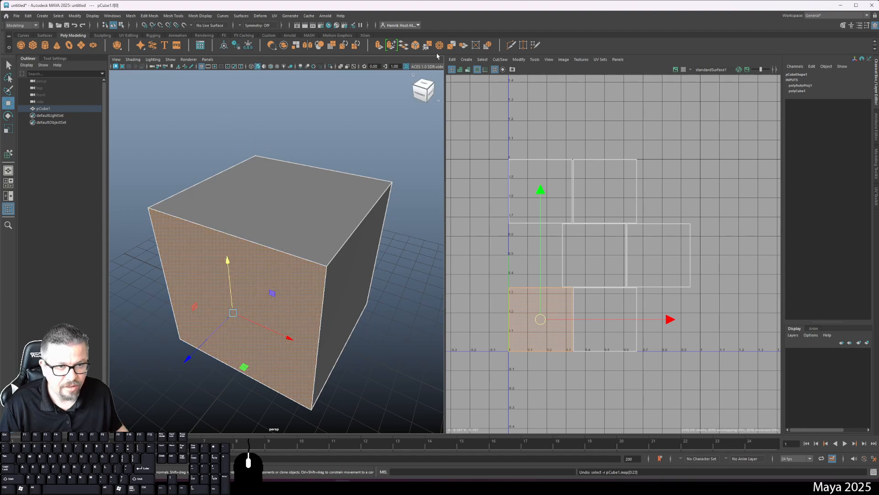
# Turn the shaded UV display back on and return the cube to object mode
pyautogui.click(460, 69)
pyautogui.click(391, 170)
pyautogui.rightClick(289, 196)
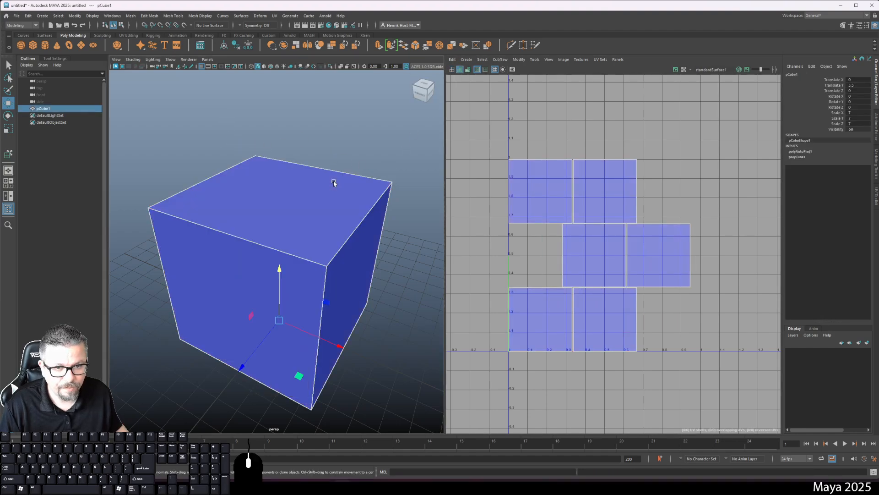
pyautogui.click(355, 158)
pyautogui.click(309, 260)
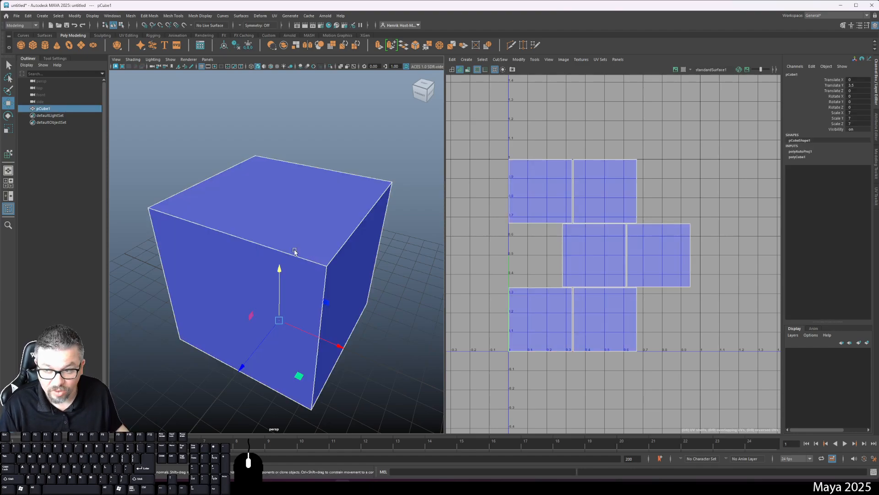
# Activate the Move UV Shell tool and select the UVs of all six cube shells
pyautogui.keyDown('alt'); pyautogui.moveTo(252, 262); pyautogui.dragTo(196, 247); pyautogui.keyUp('alt')
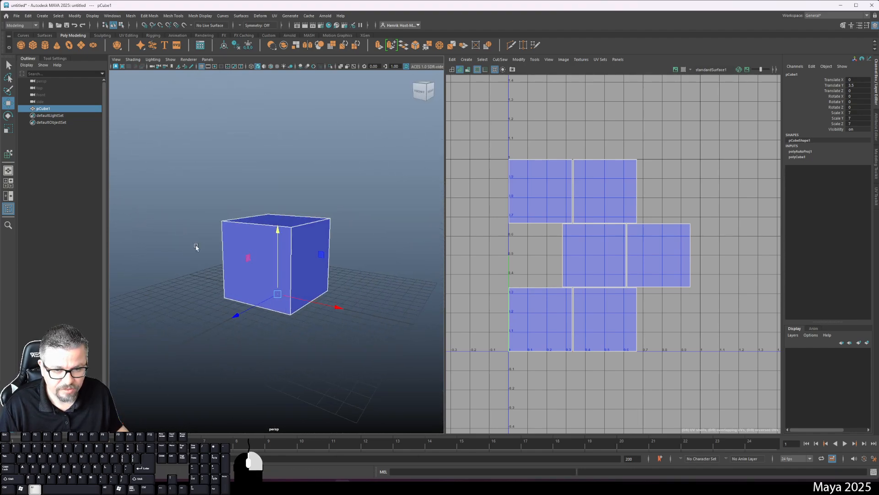
pyautogui.scroll(3, 196, 246)
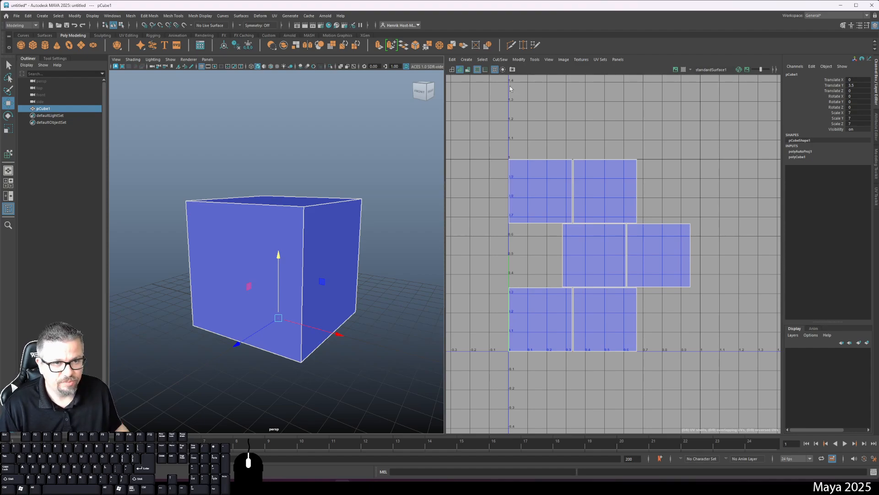
pyautogui.click(535, 60)
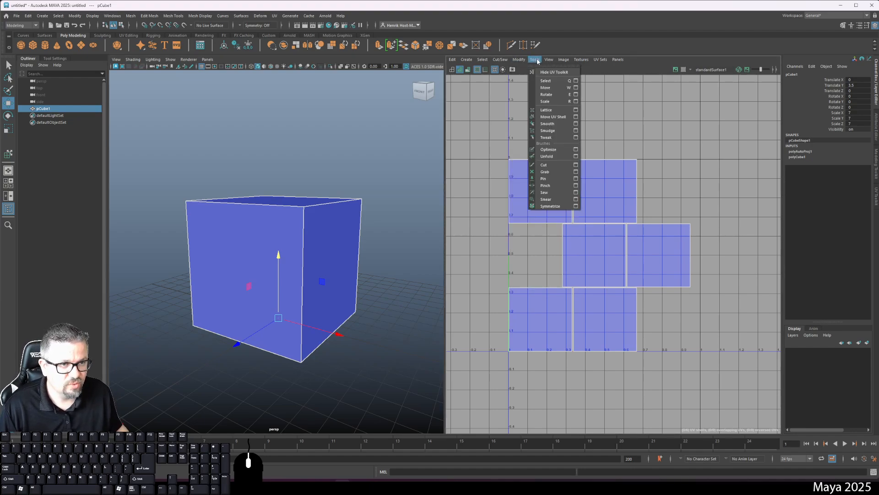
pyautogui.click(546, 118)
pyautogui.moveTo(490, 145); pyautogui.dragTo(555, 277)
pyautogui.moveTo(739, 420); pyautogui.dragTo(738, 416)
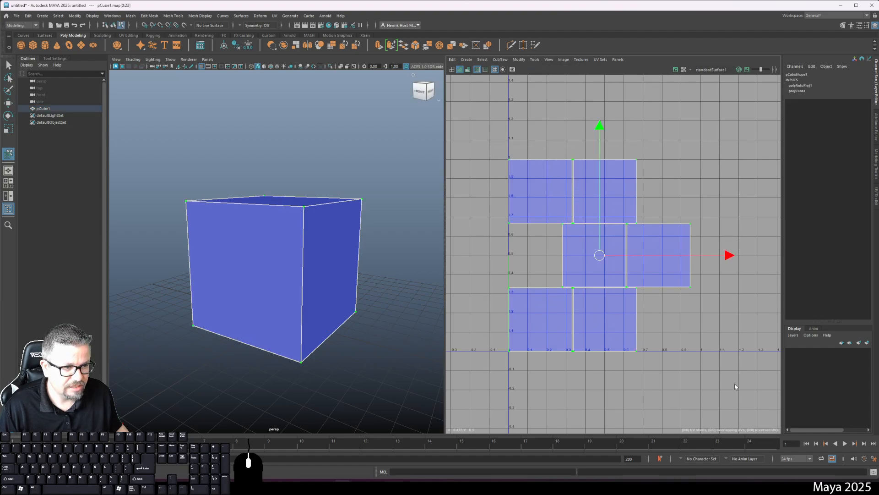
# Reselect all of the cube's UVs and open the UV Snapshot options
pyautogui.click(563, 60)
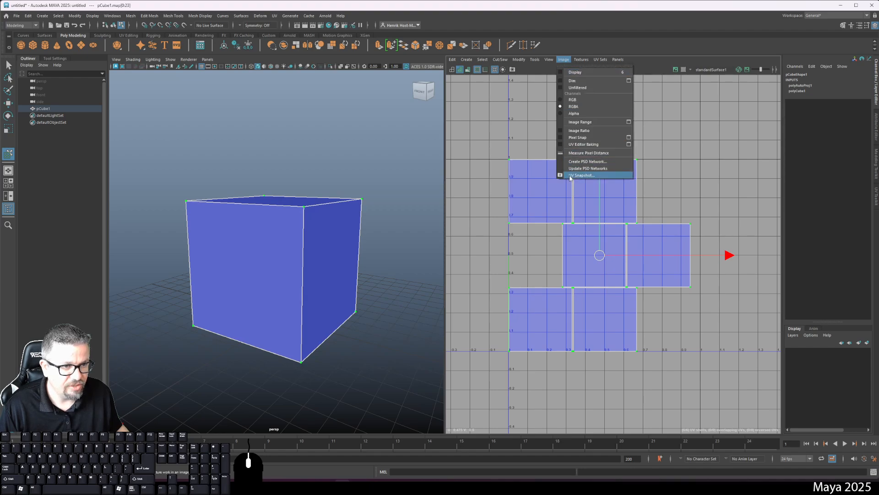
pyautogui.click(501, 193)
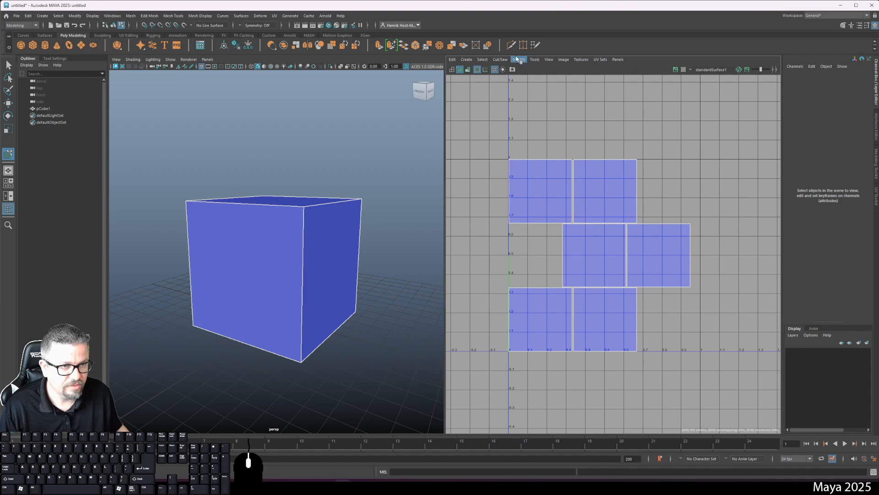
pyautogui.click(535, 60)
pyautogui.click(534, 59)
pyautogui.moveTo(491, 131); pyautogui.dragTo(500, 160)
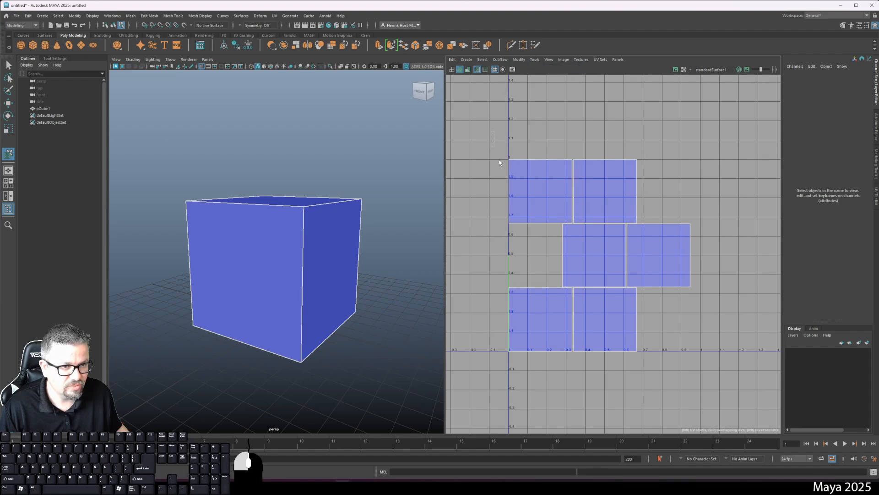
pyautogui.moveTo(687, 399); pyautogui.dragTo(723, 409)
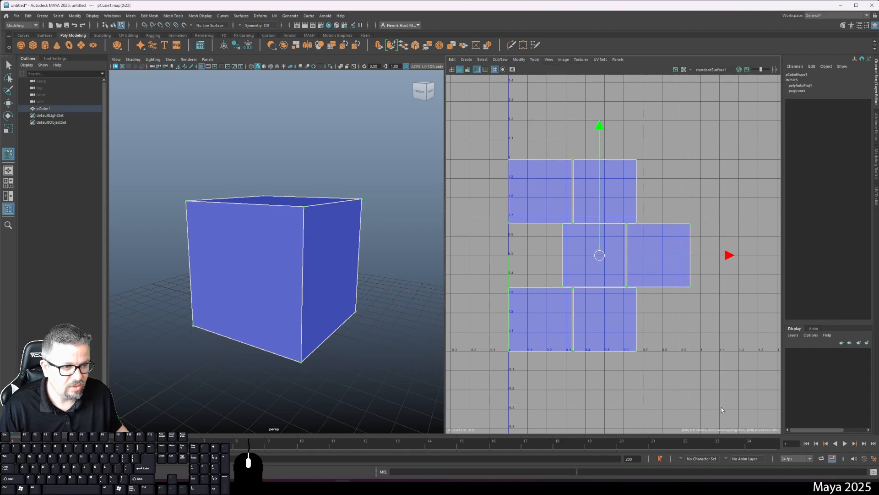
pyautogui.click(564, 59)
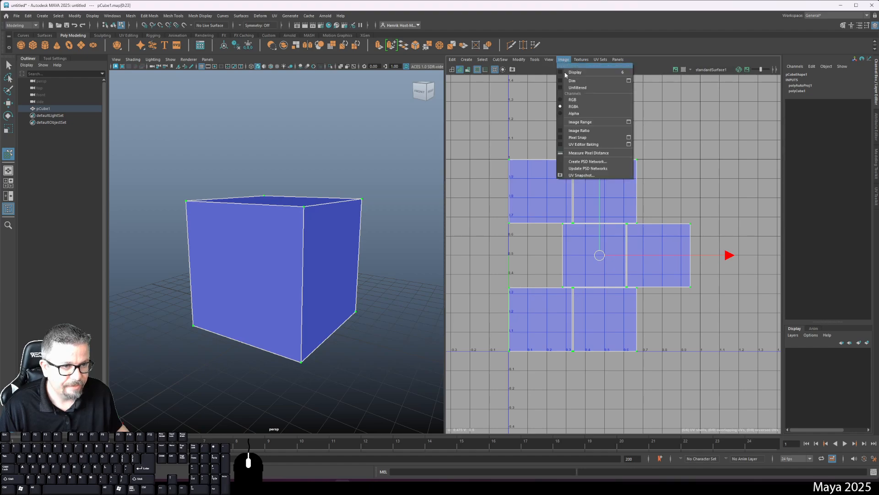
pyautogui.click(579, 175)
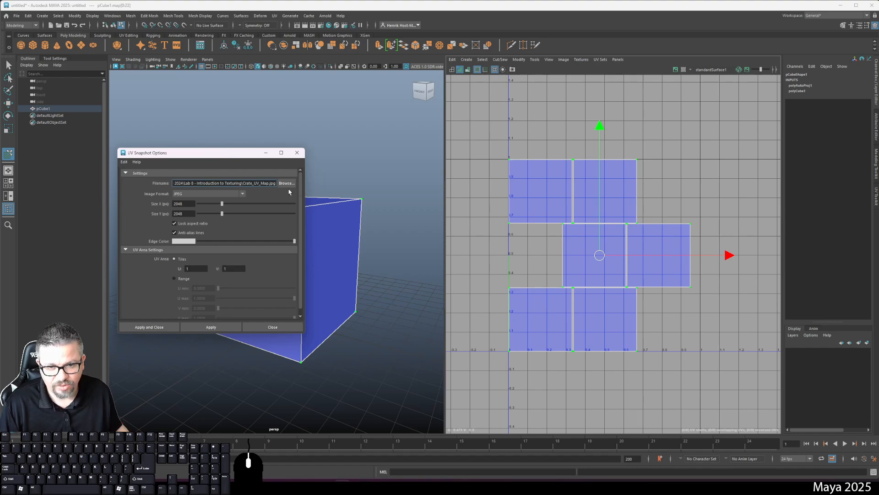
# Browse for the snapshot location, create a folder named In_Class_Example in the Lab 8 folder and open it
pyautogui.click(287, 183)
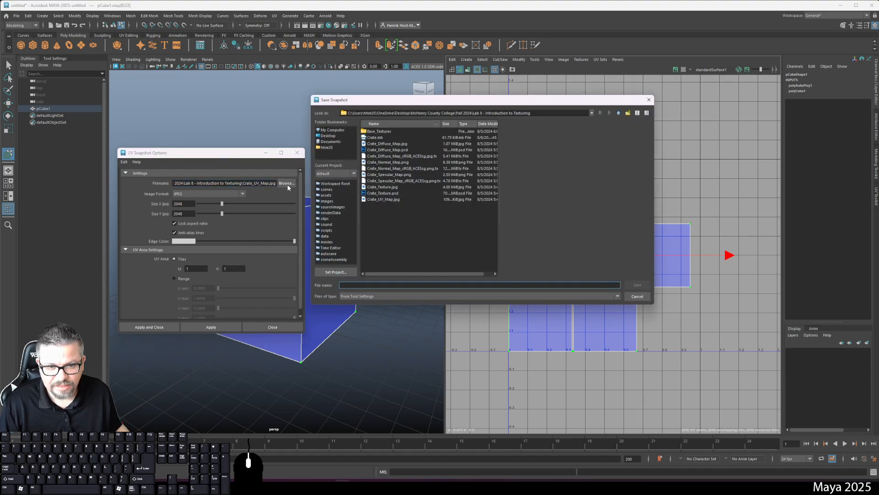
pyautogui.rightClick(398, 226)
pyautogui.click(414, 235)
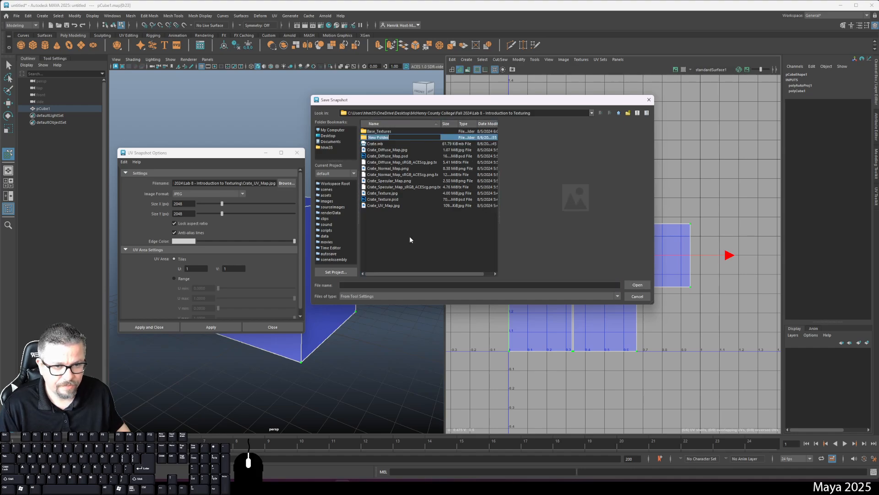
pyautogui.write('In_Cla')
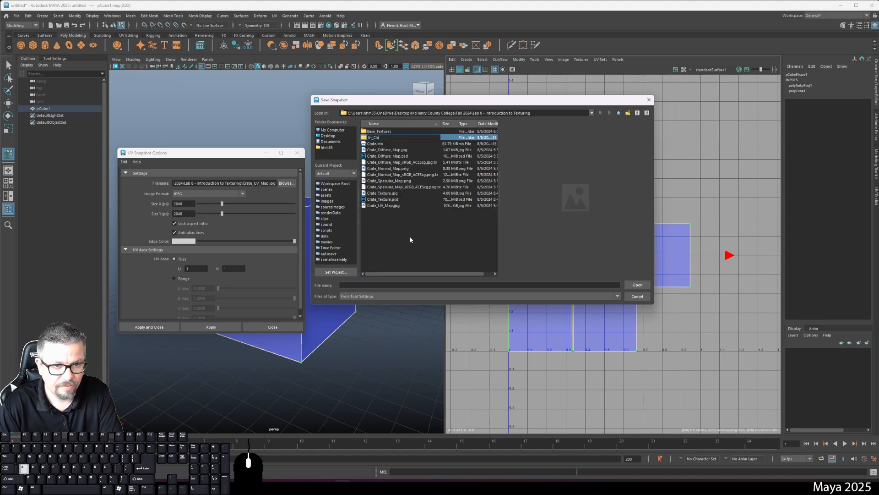
pyautogui.write('ss_Example')
pyautogui.press('Return')
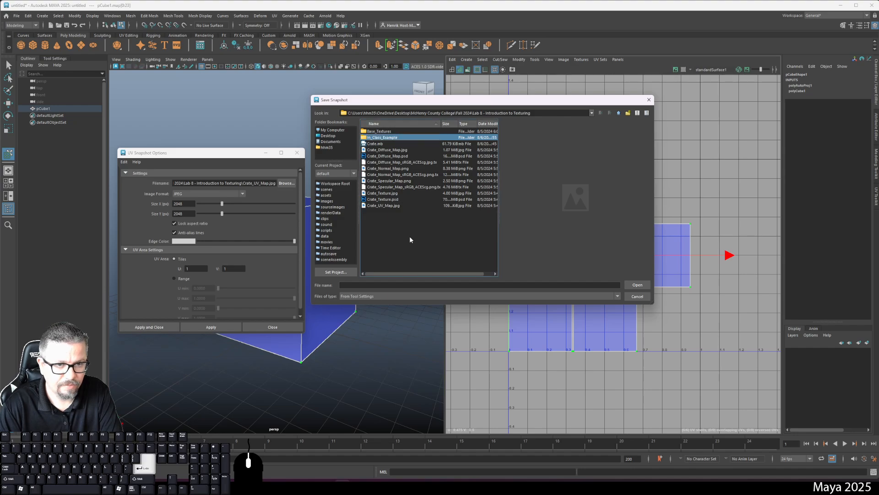
pyautogui.press('Return')
pyautogui.click(386, 285)
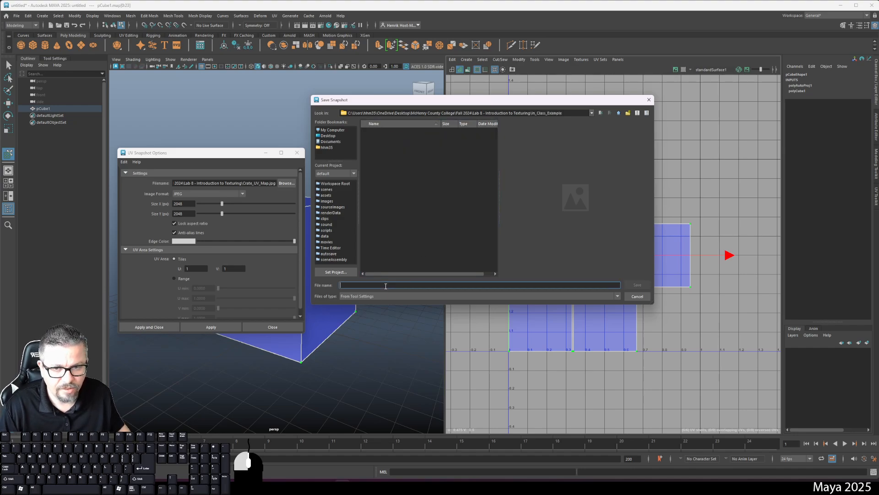
pyautogui.write('Crate_')
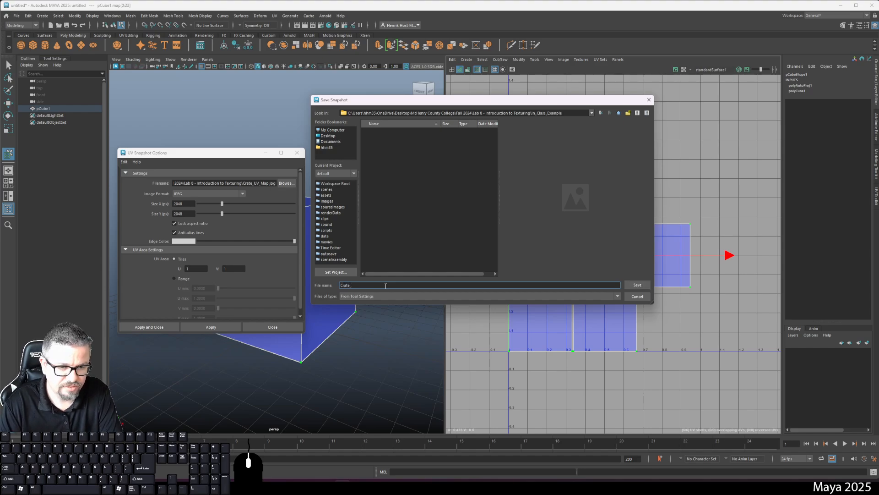
pyautogui.write('U')
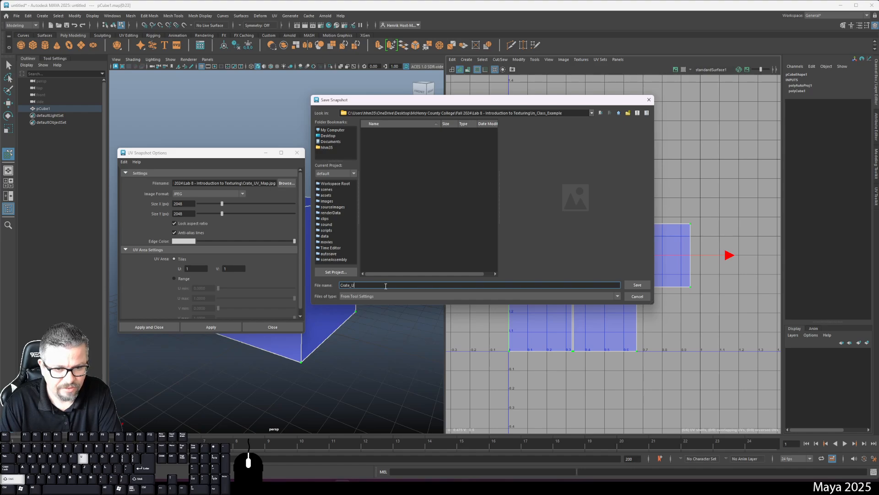
pyautogui.write('V_')
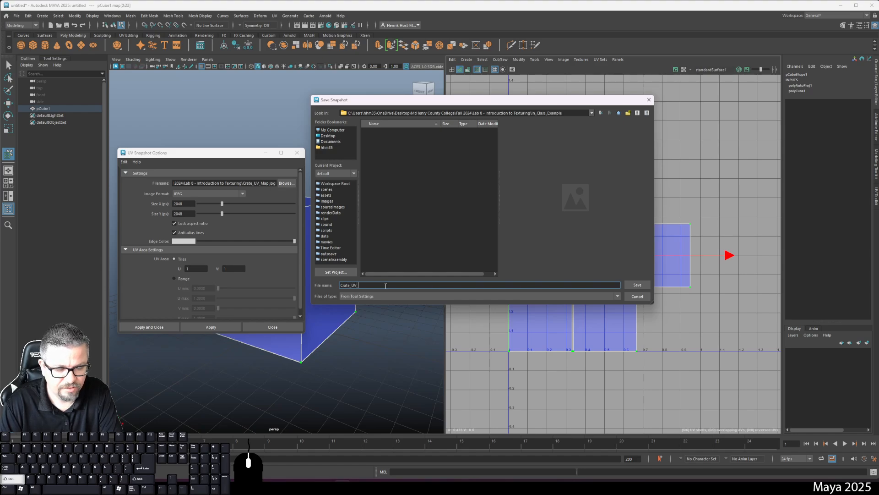
pyautogui.write('Shells')
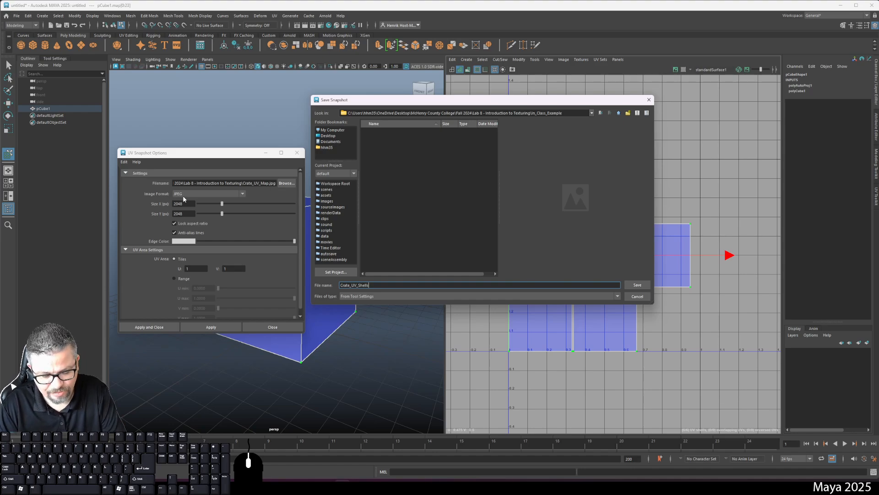
pyautogui.click(631, 297)
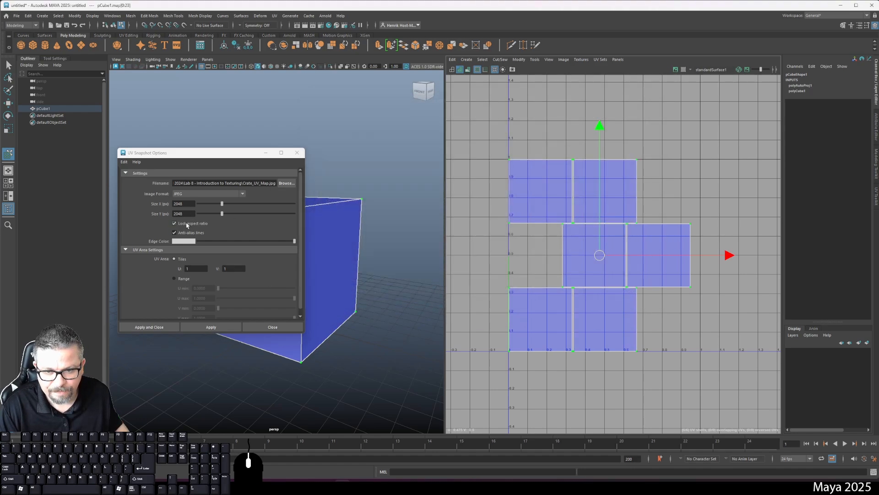
# Try Maya IFF as the snapshot's image format, look through the other formats and set it back to JPEG
pyautogui.click(184, 197)
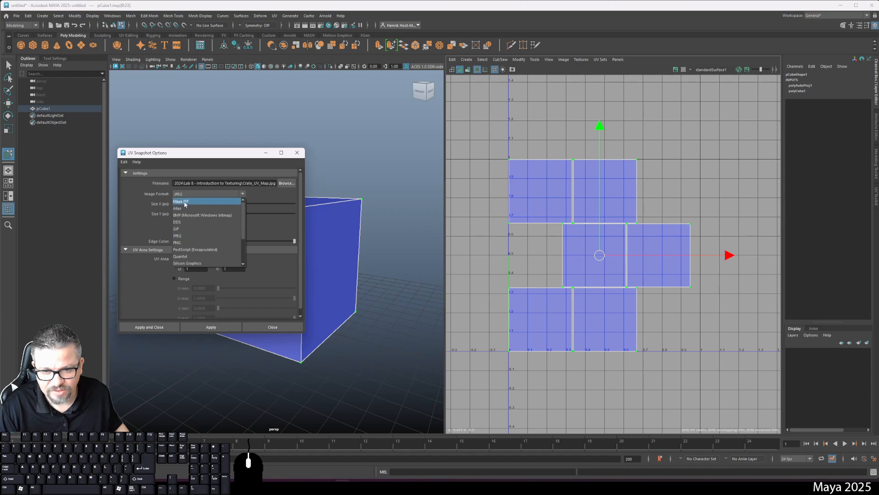
pyautogui.click(184, 198)
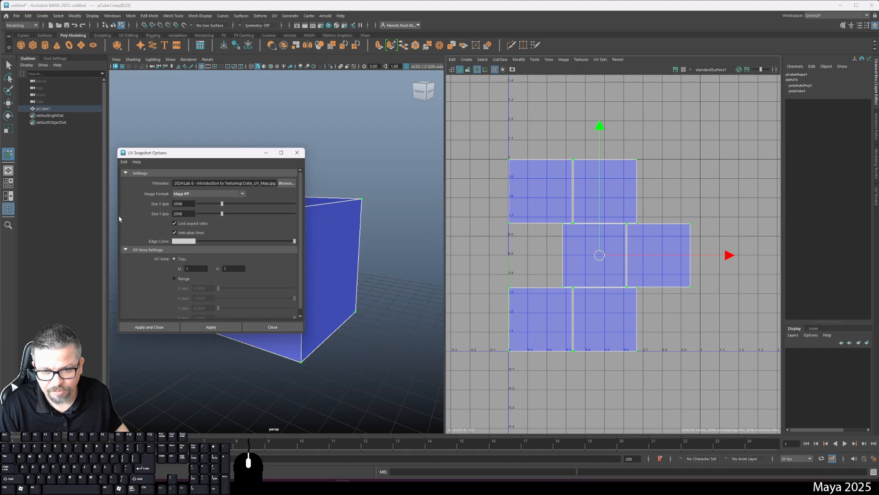
pyautogui.click(244, 194)
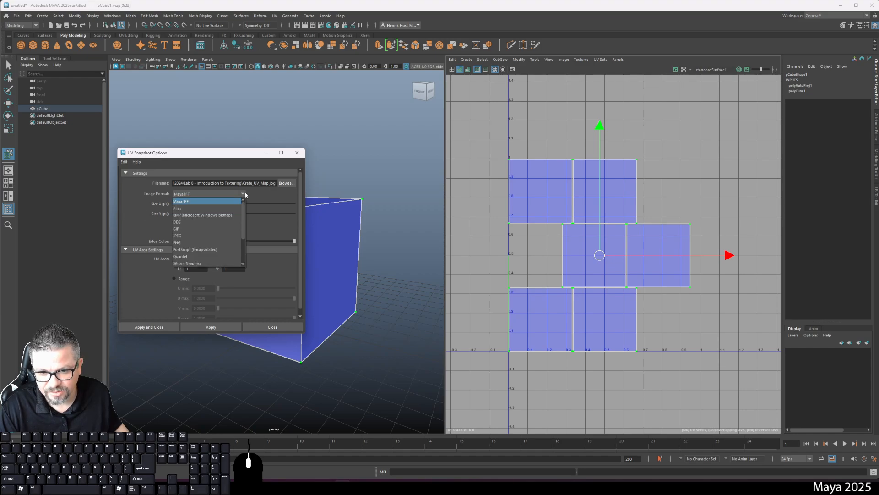
pyautogui.click(206, 236)
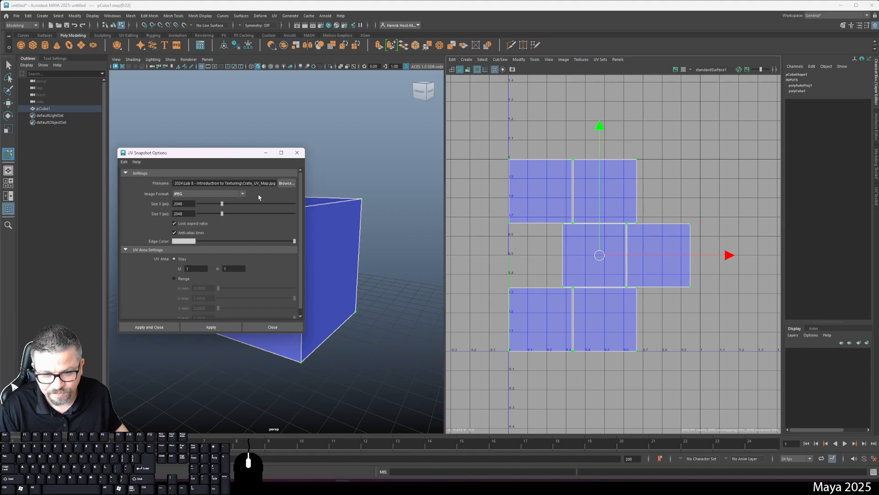
pyautogui.click(243, 194)
pyautogui.click(245, 195)
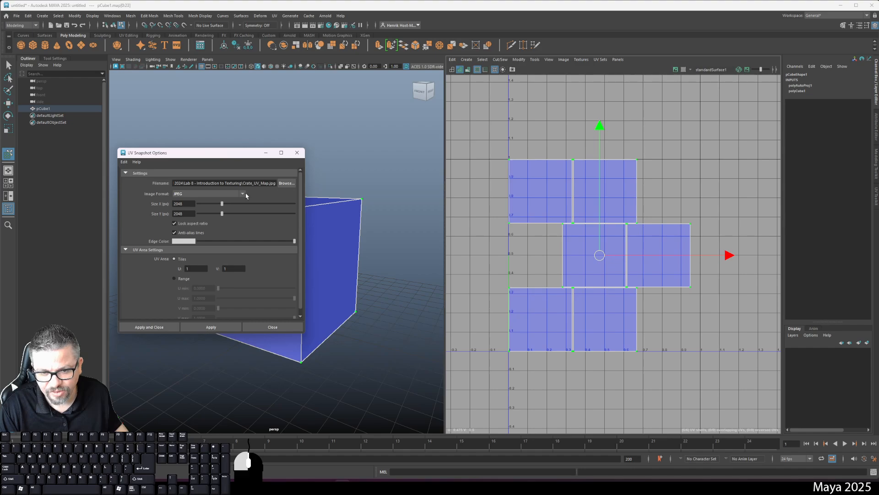
pyautogui.click(245, 195)
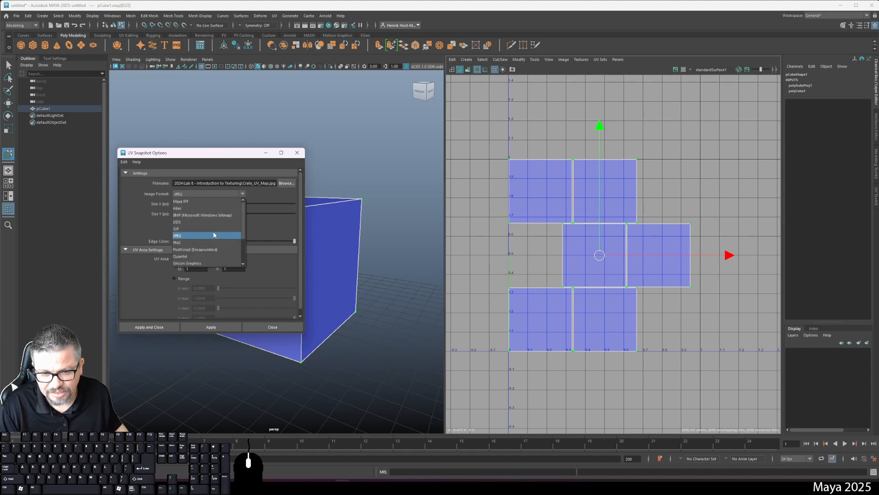
pyautogui.scroll(-2, 214, 234)
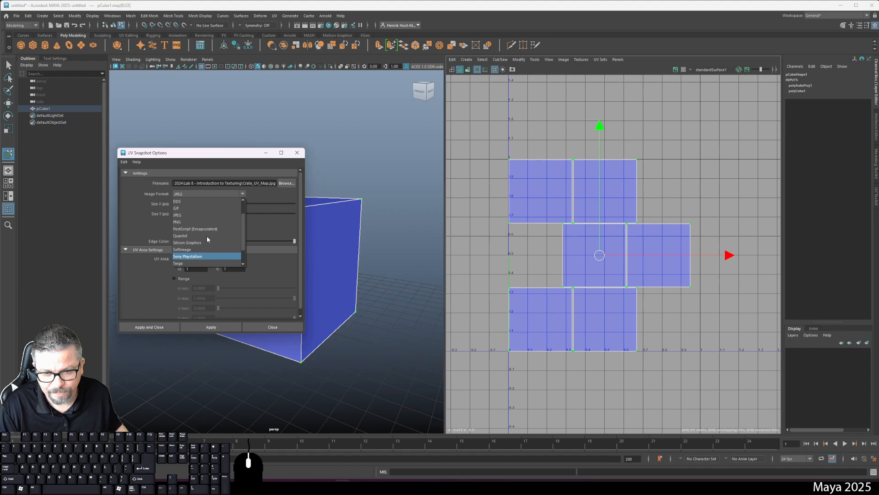
pyautogui.scroll(1, 207, 235)
pyautogui.click(205, 219)
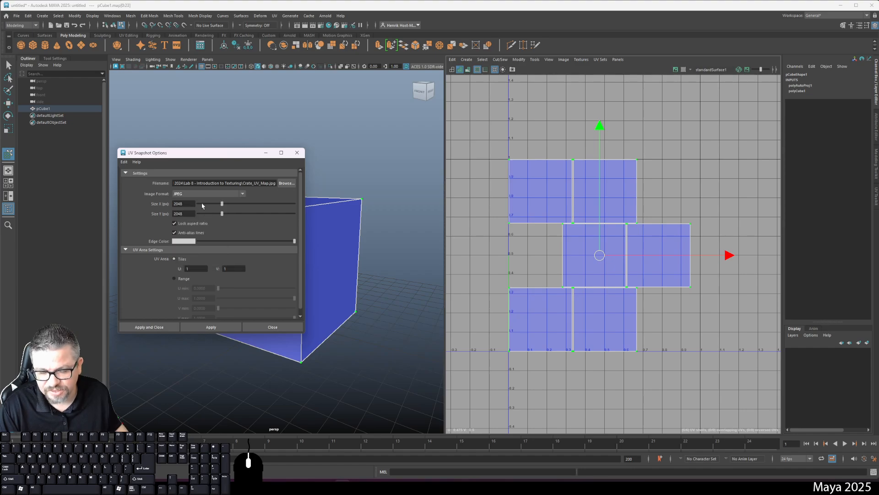
# Set the snapshot file to Crate_UV_Map.jpeg in the In_Class_Example folder and export the UV snapshot
pyautogui.click(291, 183)
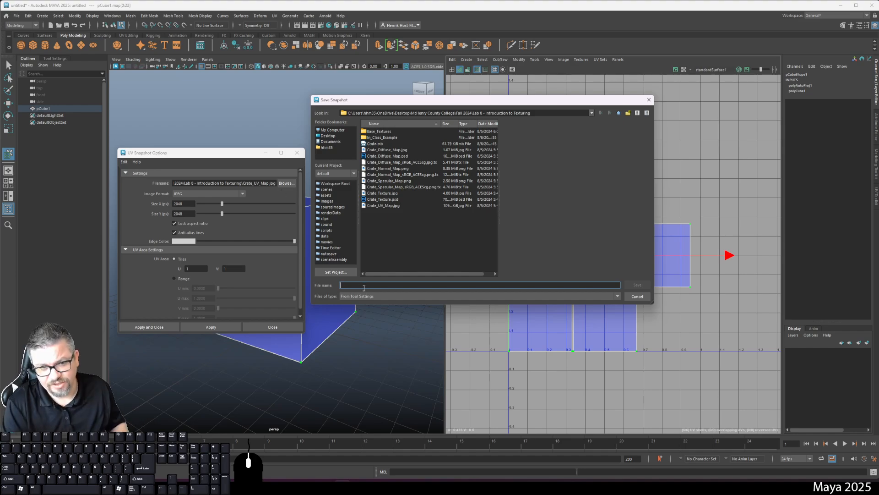
pyautogui.doubleClick(384, 137)
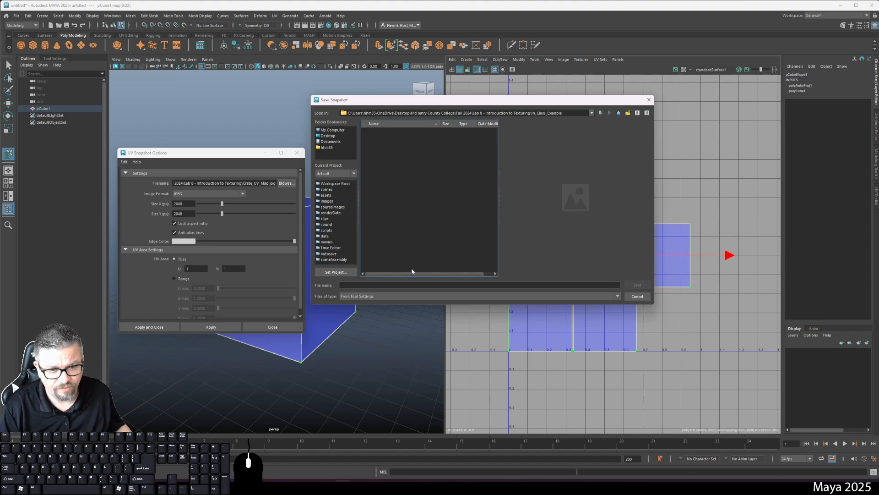
pyautogui.click(405, 285)
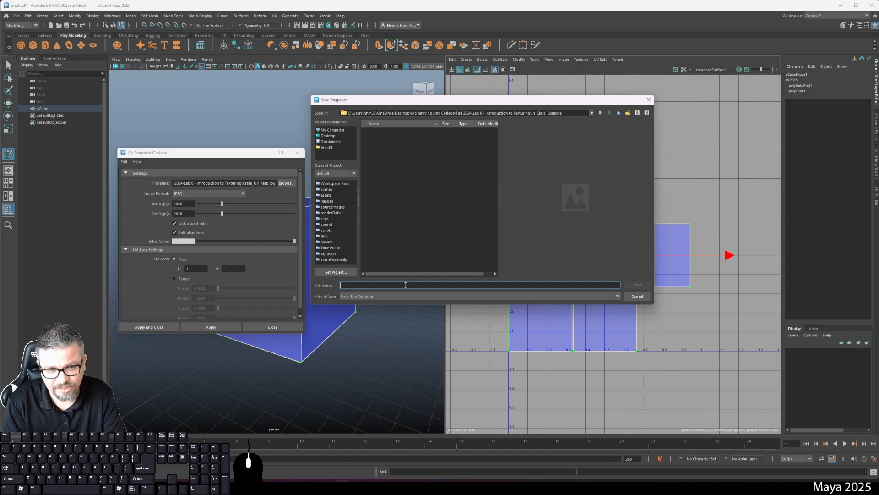
pyautogui.write('C')
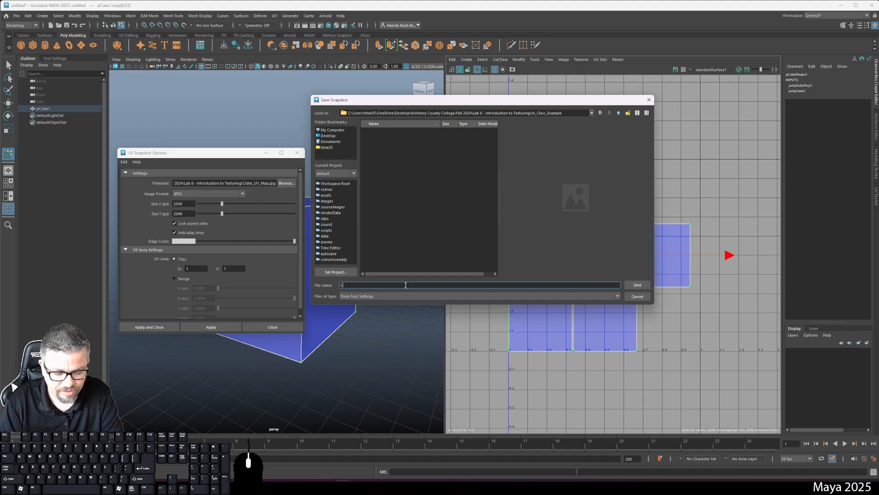
pyautogui.write('rate_UV_')
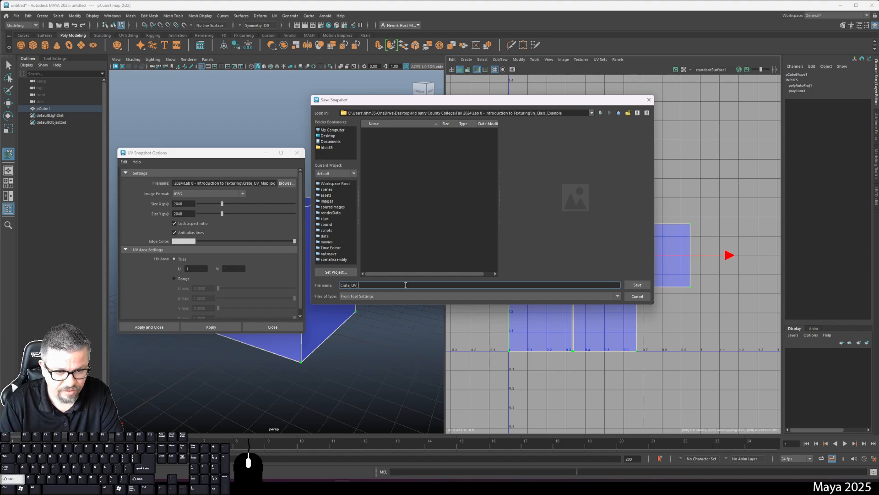
pyautogui.write('Map')
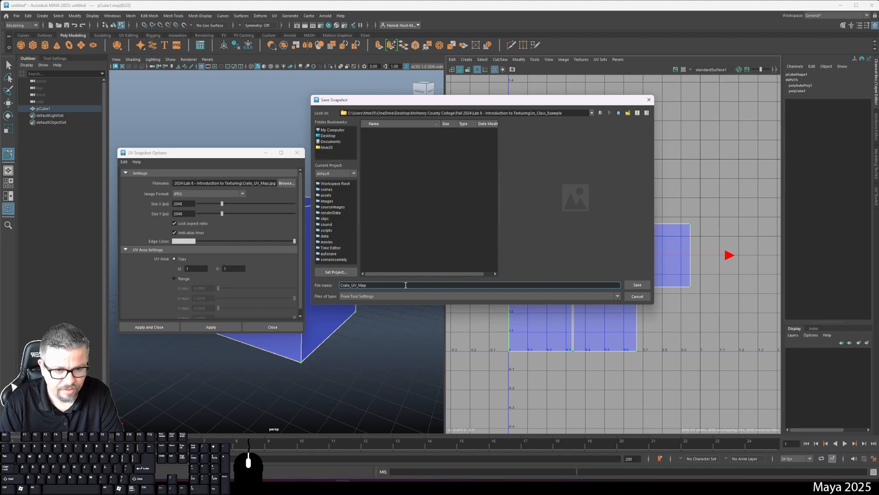
pyautogui.write('.')
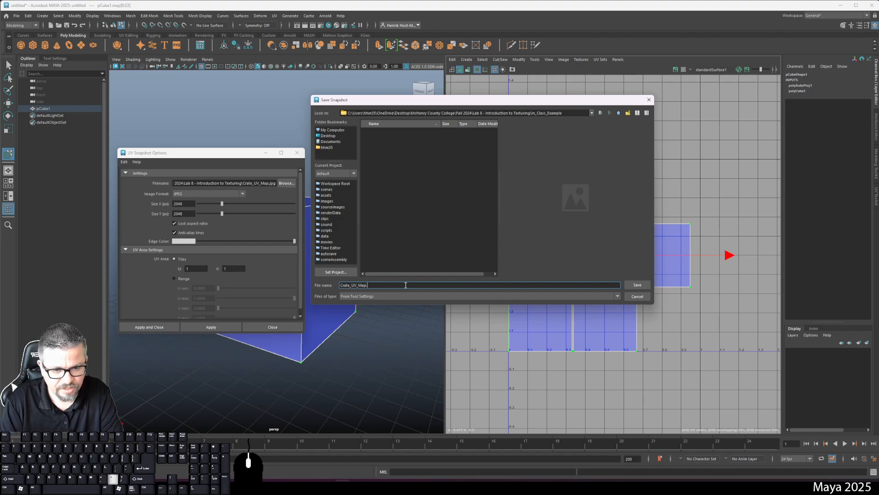
pyautogui.write('jpeg')
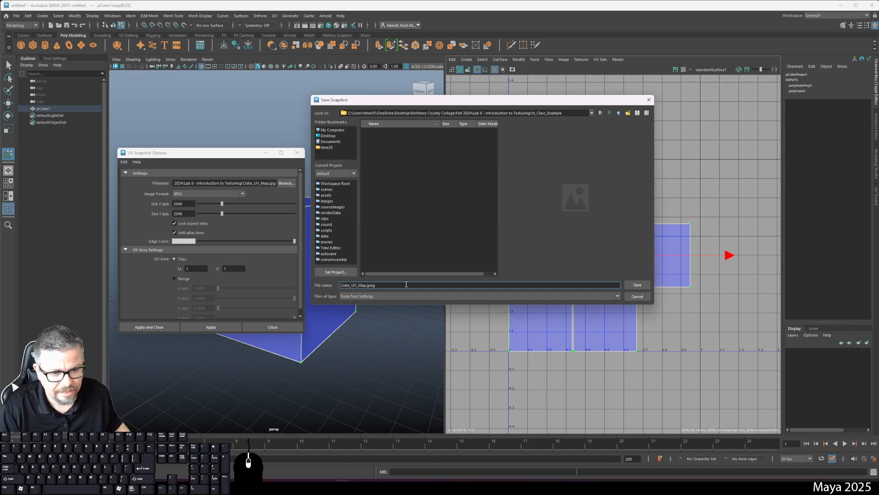
pyautogui.click(637, 285)
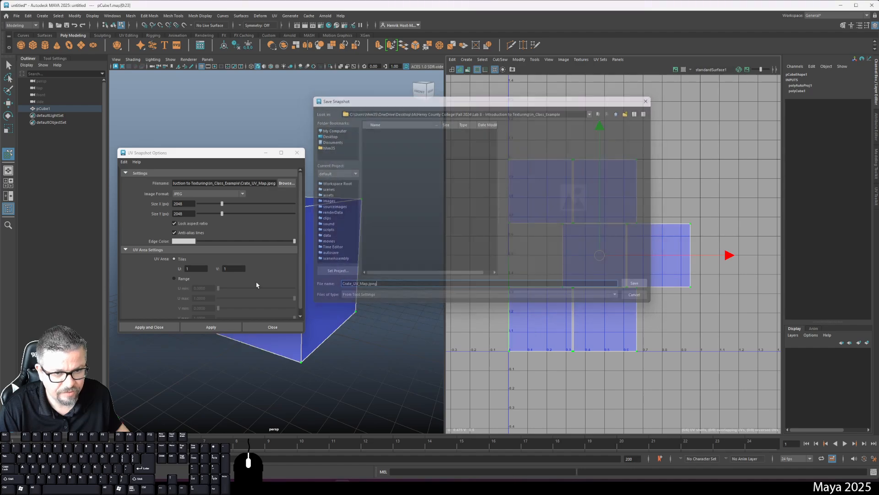
pyautogui.click(158, 327)
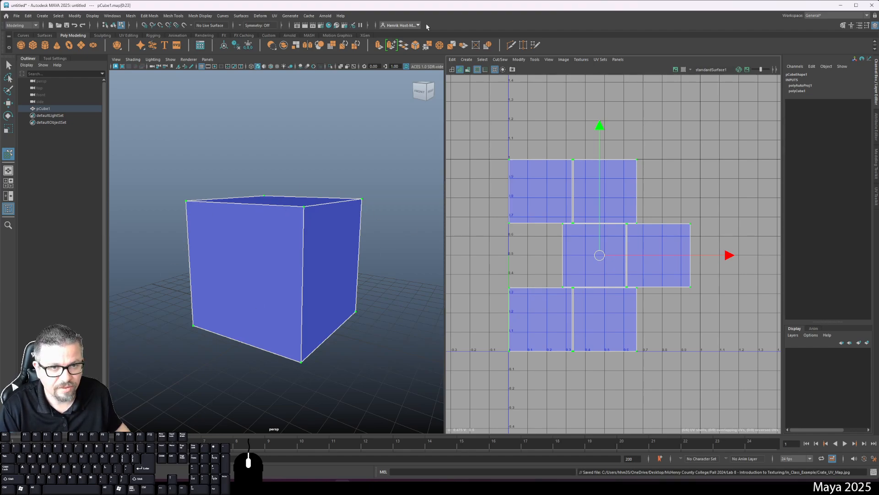
# Reopen the UV Snapshot options to review the export settings, and close them without exporting again
pyautogui.click(536, 61)
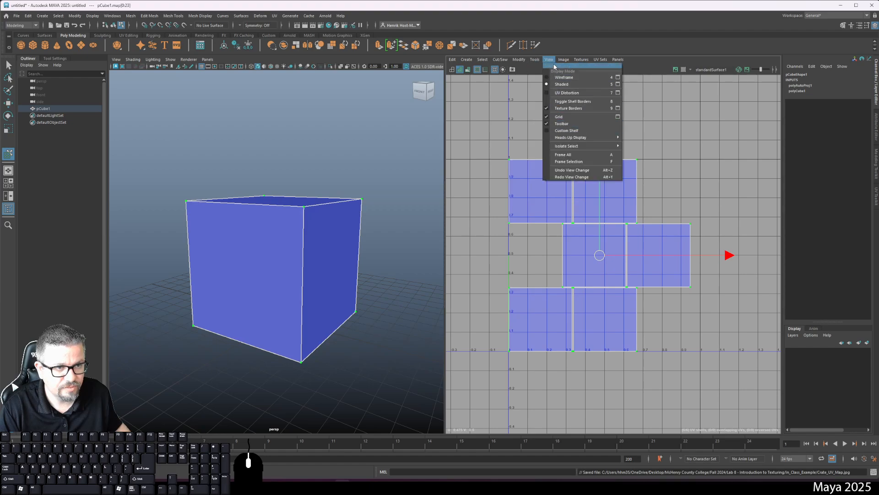
pyautogui.moveTo(563, 60)
pyautogui.click(581, 177)
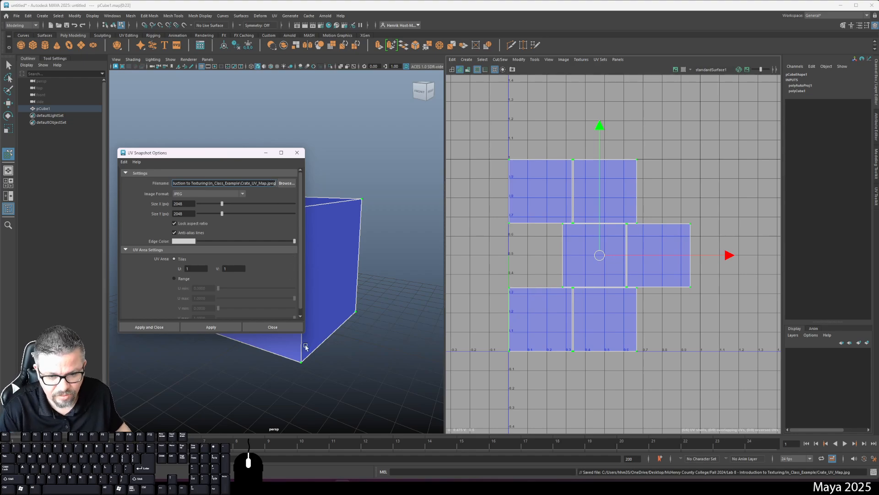
pyautogui.click(273, 327)
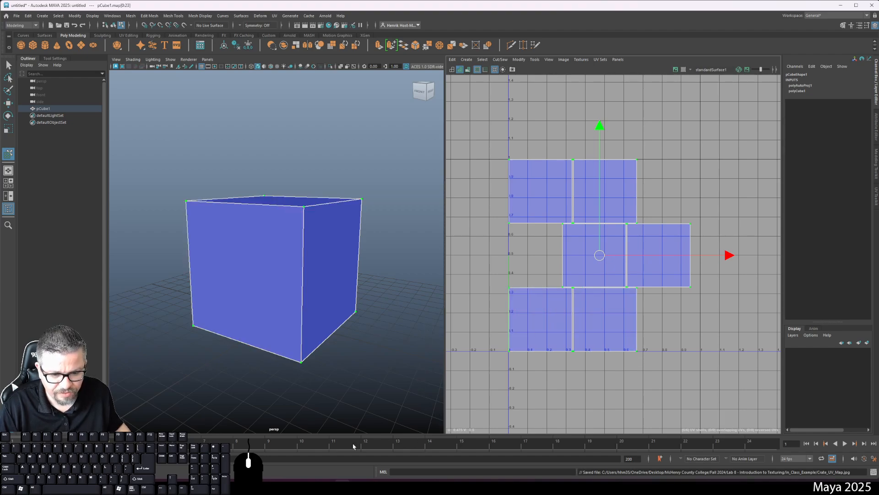
# Switch to Photoshop and open the Crate_UV_Map image from the In_Class_Example folder
pyautogui.click(324, 486)
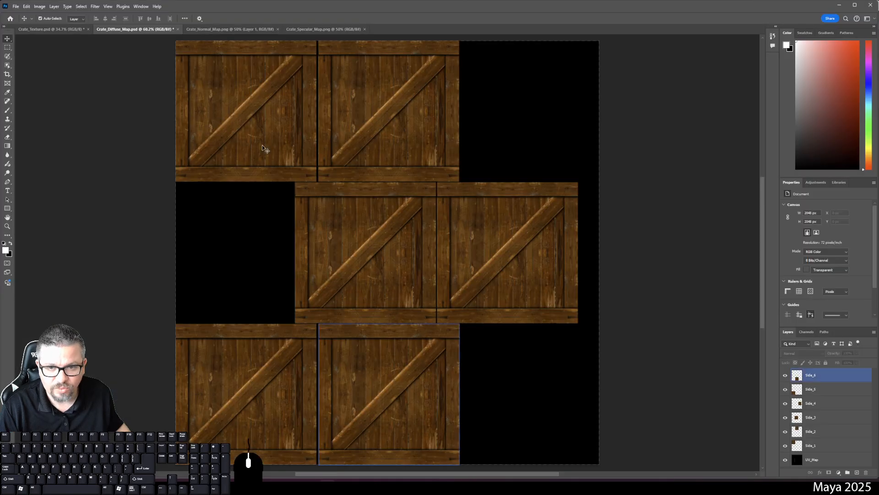
pyautogui.click(301, 31)
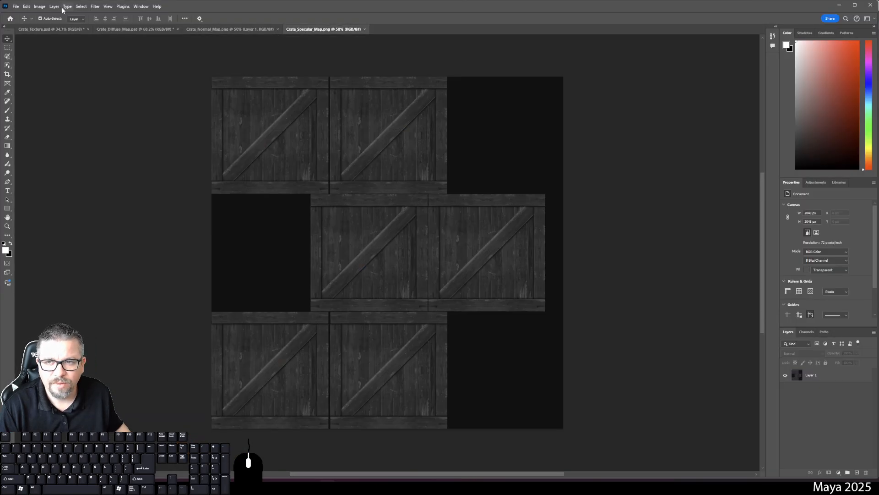
pyautogui.click(15, 6)
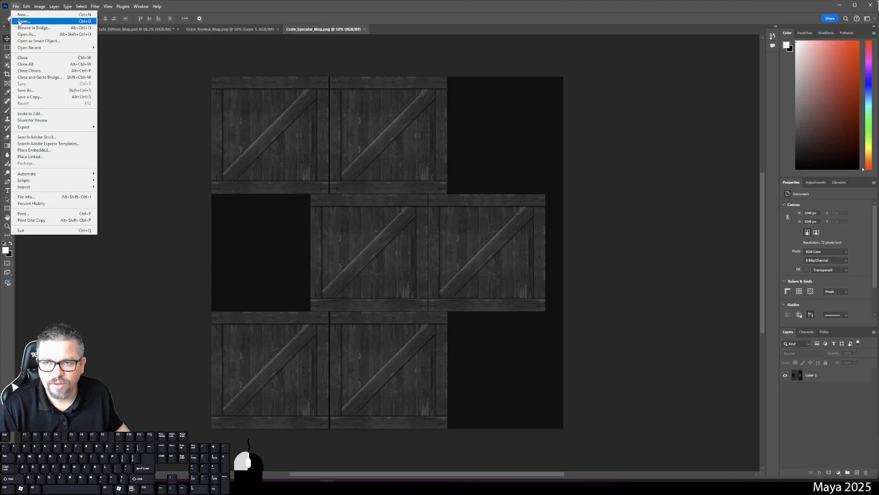
pyautogui.click(20, 22)
pyautogui.doubleClick(109, 66)
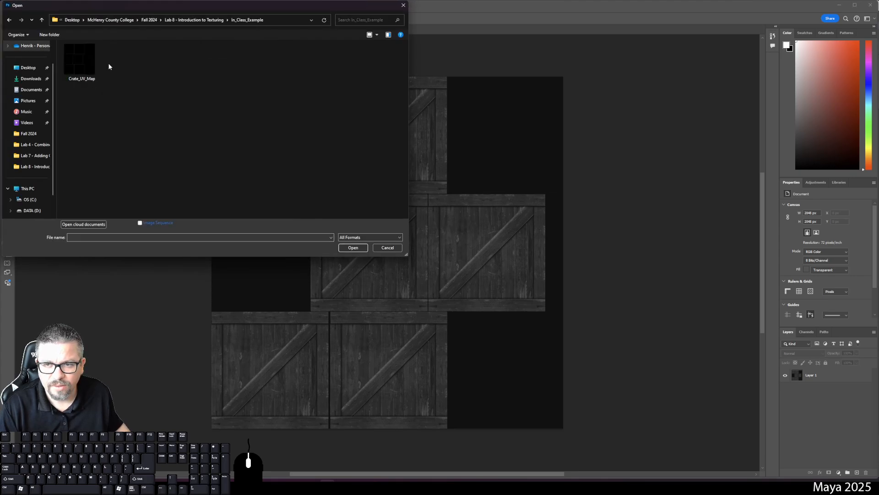
pyautogui.click(80, 59)
pyautogui.click(353, 247)
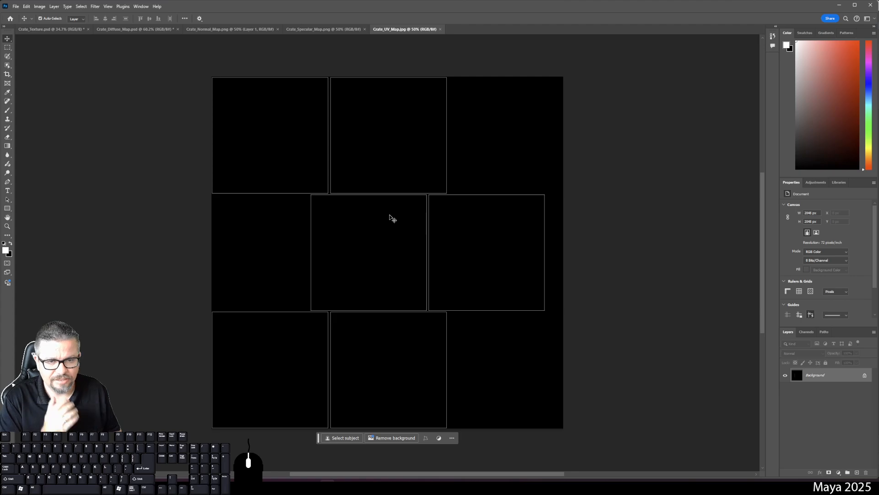
# Convert the locked Background into a regular layer named UV_Map
pyautogui.doubleClick(809, 375)
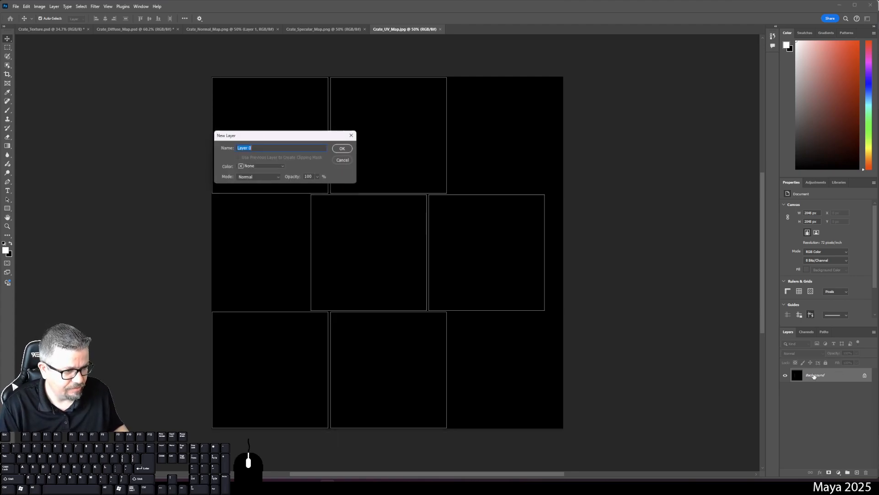
pyautogui.write('UV')
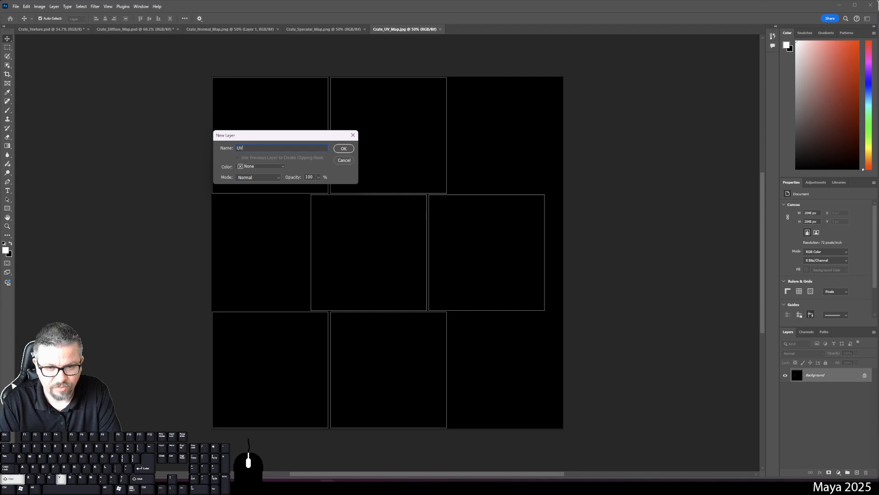
pyautogui.write('_Map')
pyautogui.press('Return')
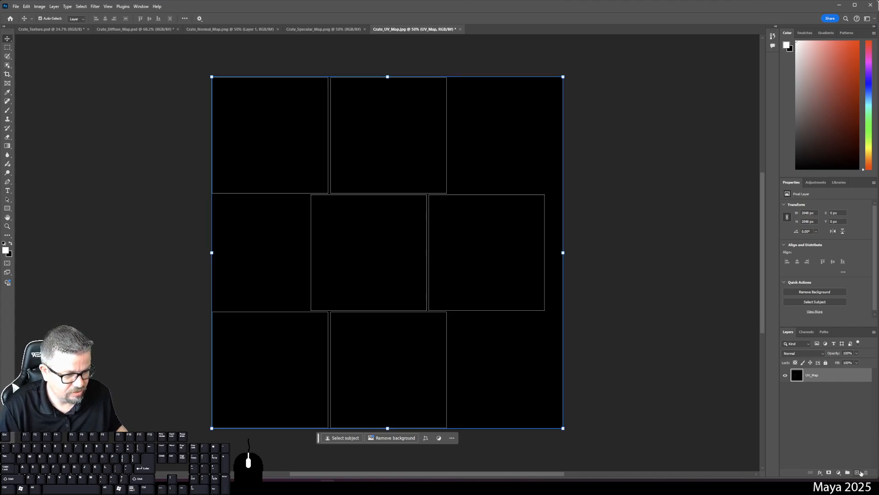
# Add a new layer above UV_Map and ready the Brush tool with a smaller tip
pyautogui.click(857, 472)
pyautogui.press('b')
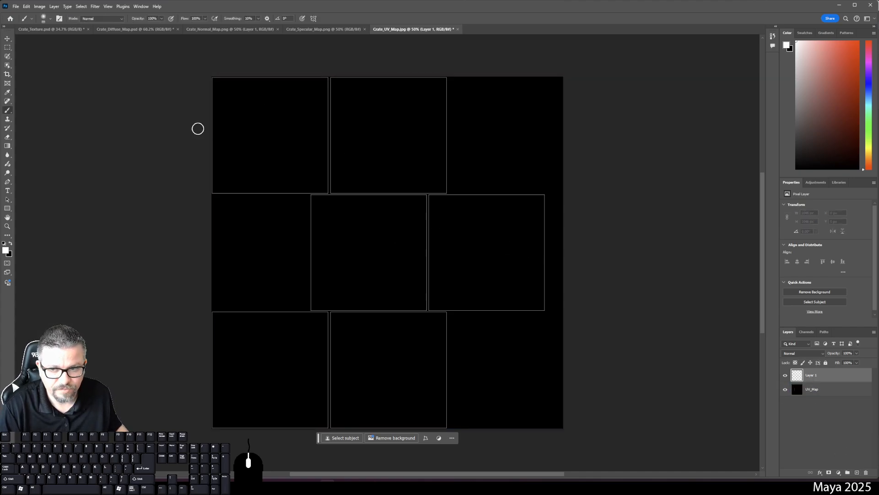
pyautogui.rightClick(276, 145)
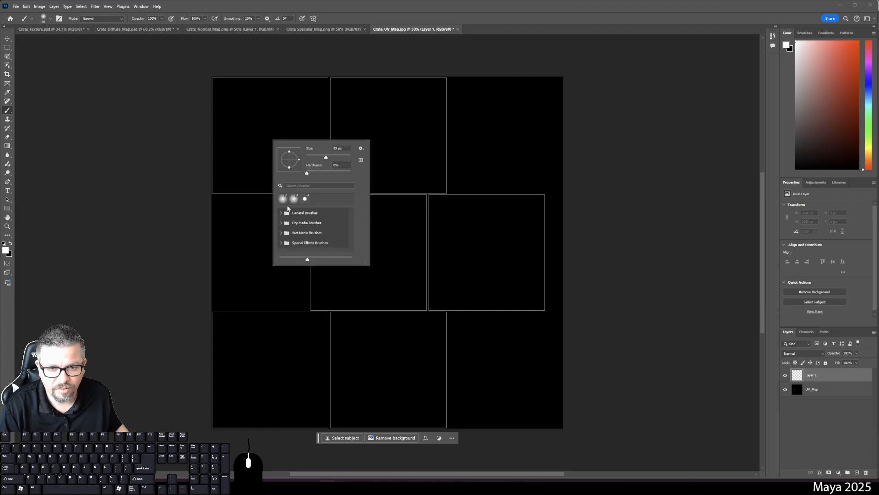
pyautogui.moveTo(320, 157); pyautogui.dragTo(288, 157)
pyautogui.click(267, 102)
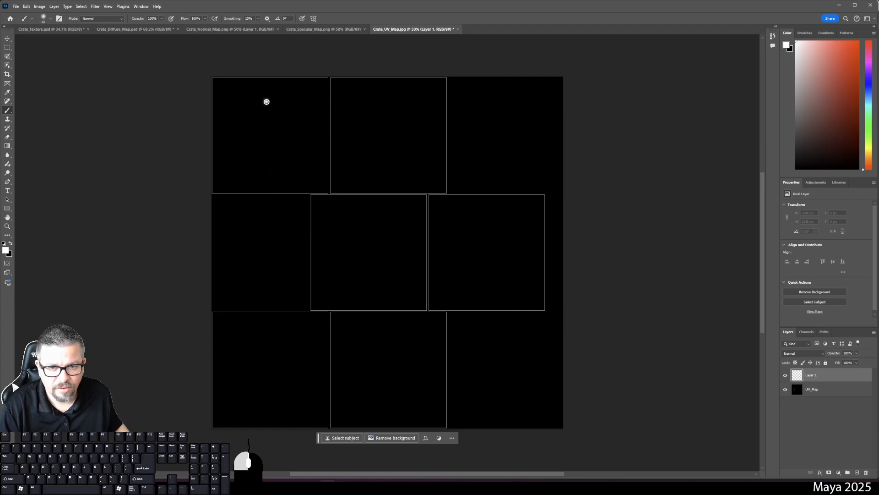
# Hand-paint the white digits 1 to 6 on the new layer, one in each UV square, row by row from the upper-left square
pyautogui.moveTo(267, 102); pyautogui.dragTo(267, 154)
pyautogui.moveTo(372, 104)
pyautogui.mouseDown()
pyautogui.moveTo(395, 143)
pyautogui.moveTo(419, 167)
pyautogui.mouseUp()
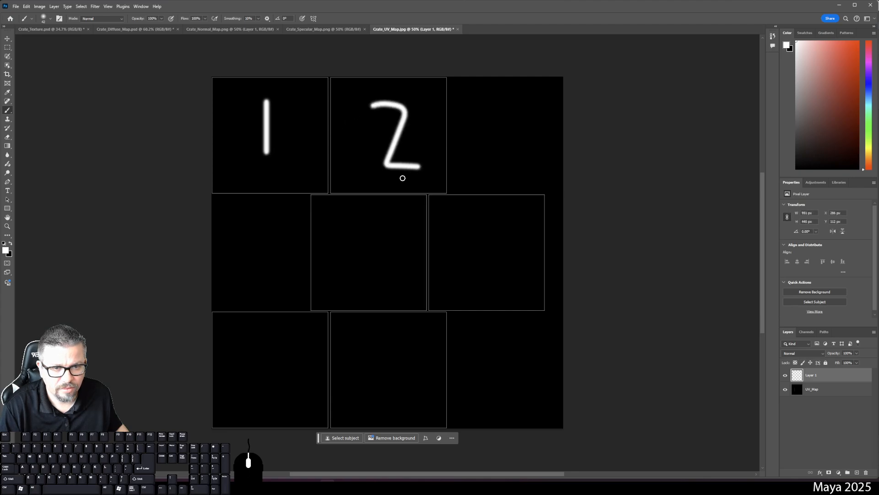
pyautogui.moveTo(357, 229)
pyautogui.mouseDown()
pyautogui.moveTo(395, 218)
pyautogui.moveTo(401, 264)
pyautogui.moveTo(365, 291)
pyautogui.mouseUp()
pyautogui.moveTo(450, 219)
pyautogui.mouseDown()
pyautogui.moveTo(454, 245)
pyautogui.moveTo(487, 237)
pyautogui.mouseUp()
pyautogui.moveTo(479, 221); pyautogui.dragTo(486, 263)
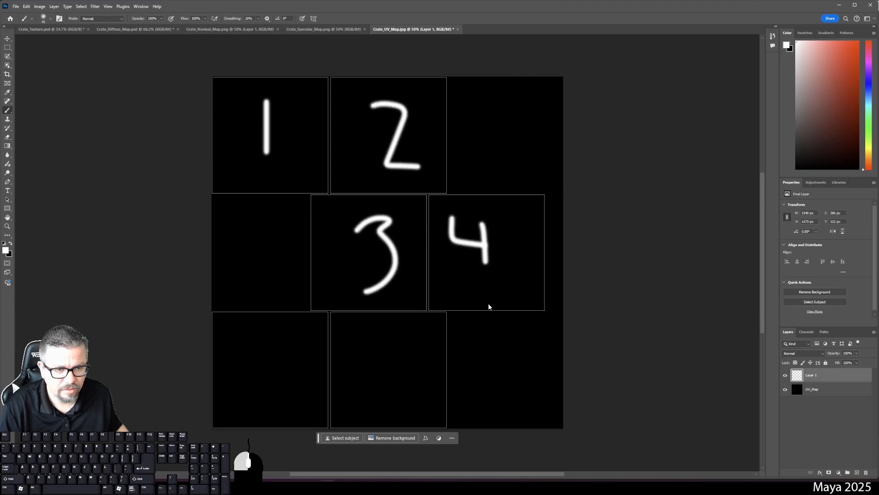
pyautogui.moveTo(488, 306); pyautogui.dragTo(488, 307)
pyautogui.moveTo(297, 330)
pyautogui.mouseDown()
pyautogui.moveTo(255, 347)
pyautogui.moveTo(238, 381)
pyautogui.mouseUp()
pyautogui.moveTo(368, 333)
pyautogui.mouseDown()
pyautogui.moveTo(352, 384)
pyautogui.moveTo(391, 389)
pyautogui.moveTo(384, 407)
pyautogui.mouseUp()
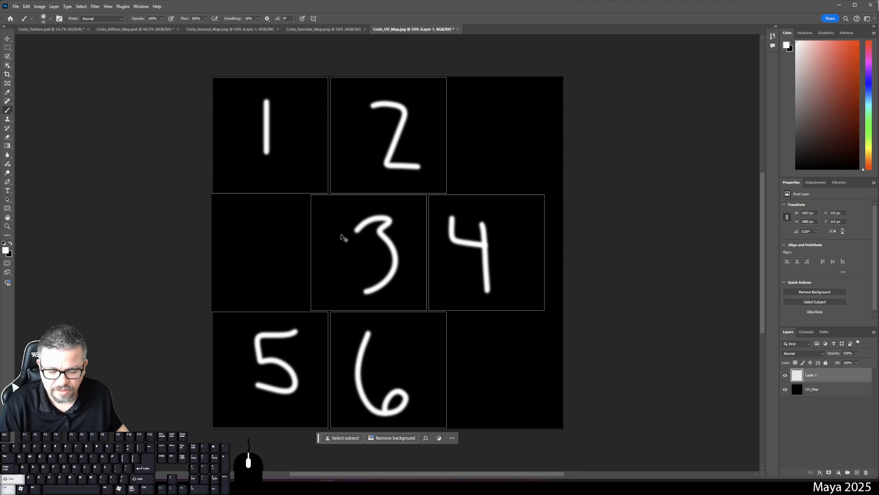
# Save the document as a Photoshop file named Crate_Diffuse_Map in the In_Class_Example folder, with Maximize Compatibility on
pyautogui.hotkey('ctrl', 'shift', 's')
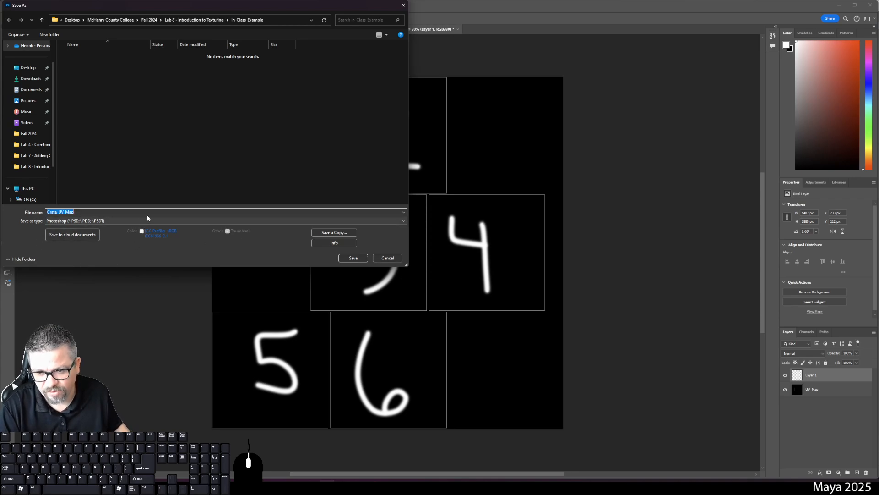
pyautogui.press('Right')
pyautogui.press('Left')
pyautogui.press('Left')
pyautogui.press('Left')
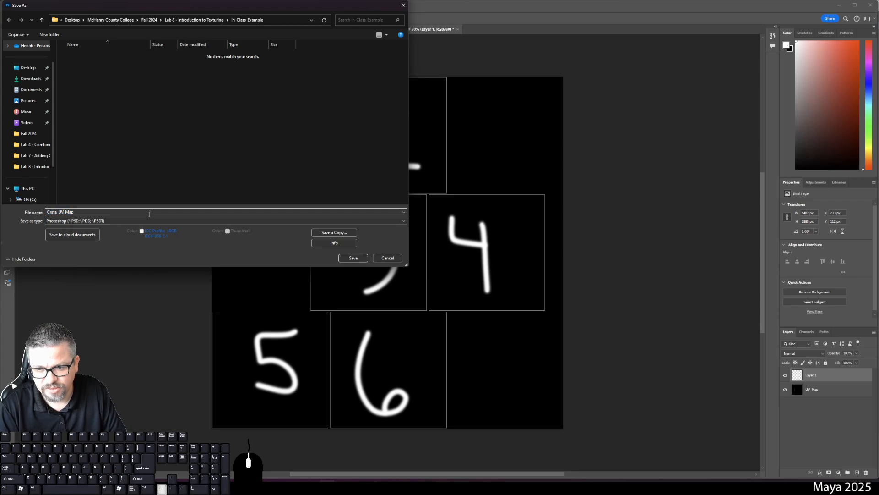
pyautogui.press('BackSpace')
pyautogui.press('BackSpace')
pyautogui.press('BackSpace')
pyautogui.write('Diffuse_')
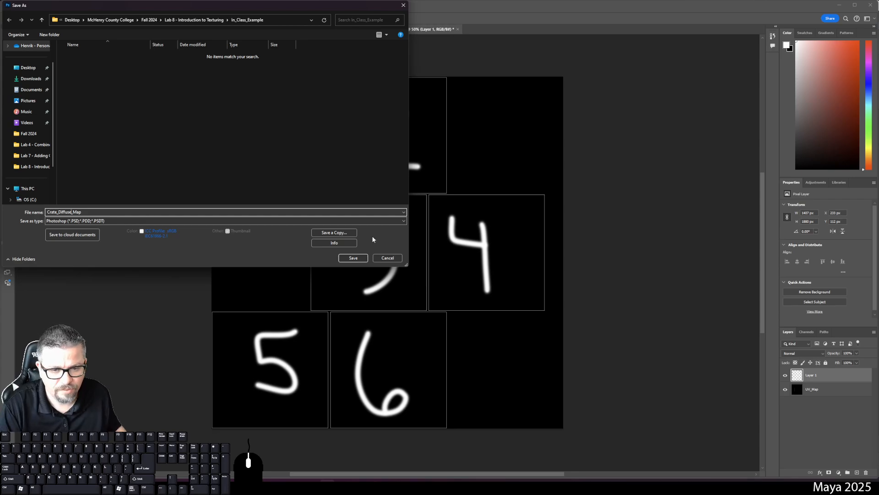
pyautogui.click(358, 260)
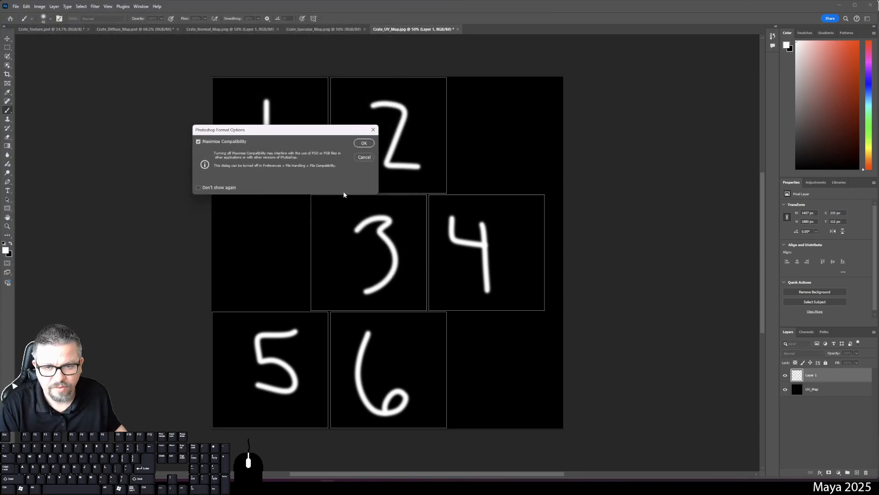
pyautogui.click(363, 143)
pyautogui.click(15, 7)
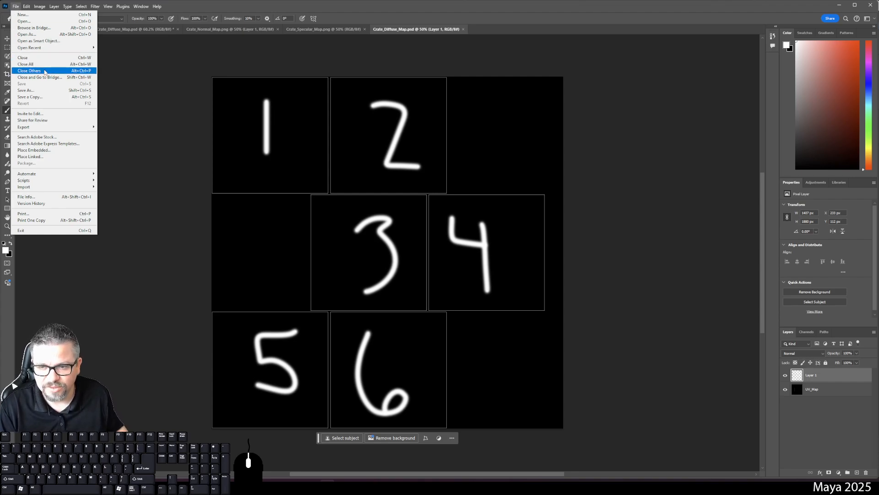
pyautogui.moveTo(63, 129)
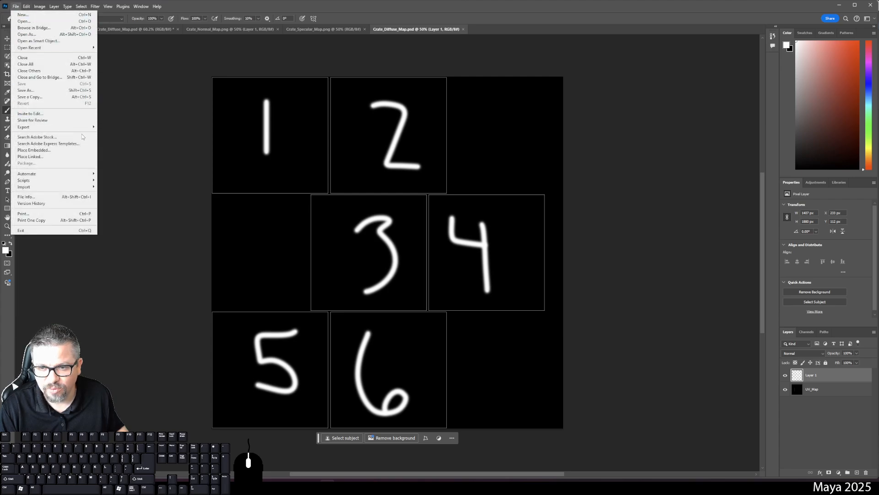
pyautogui.click(31, 121)
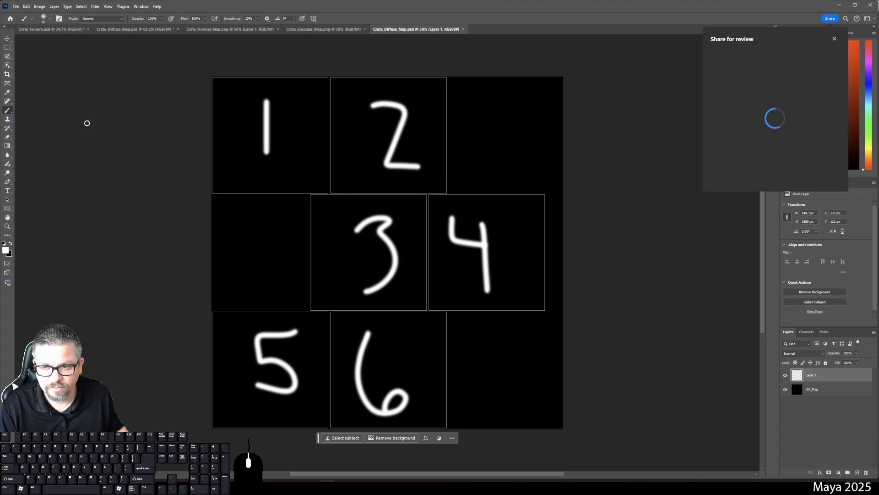
pyautogui.click(836, 38)
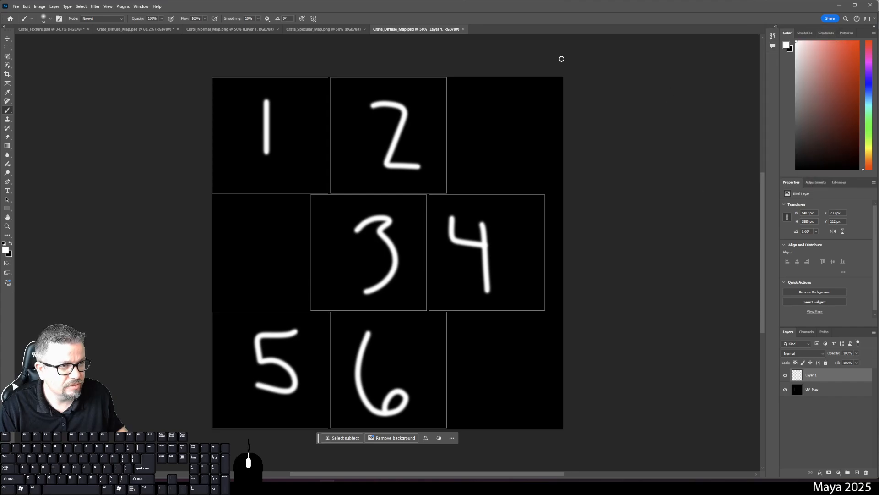
# Export the numbered map at 2048 x 2048 px as a JPG named Crate_Diffuse_Map in the In_Class_Example folder
pyautogui.click(16, 7)
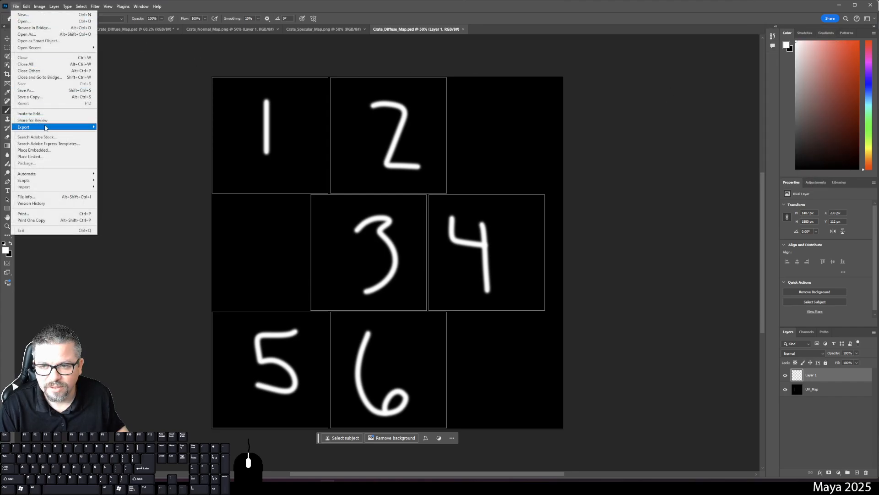
pyautogui.click(134, 134)
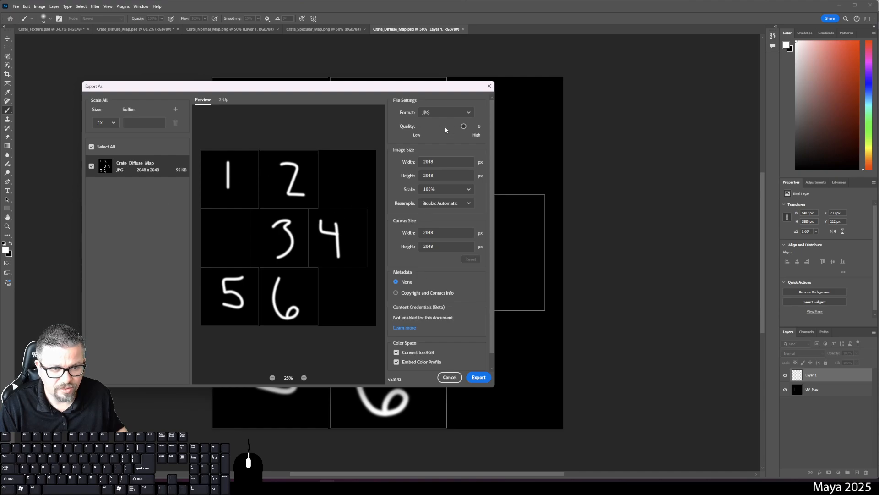
pyautogui.click(454, 112)
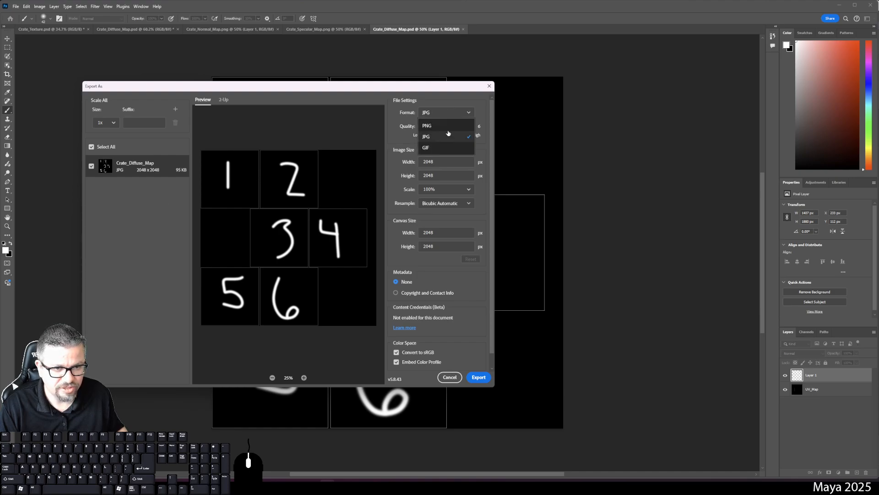
pyautogui.click(447, 137)
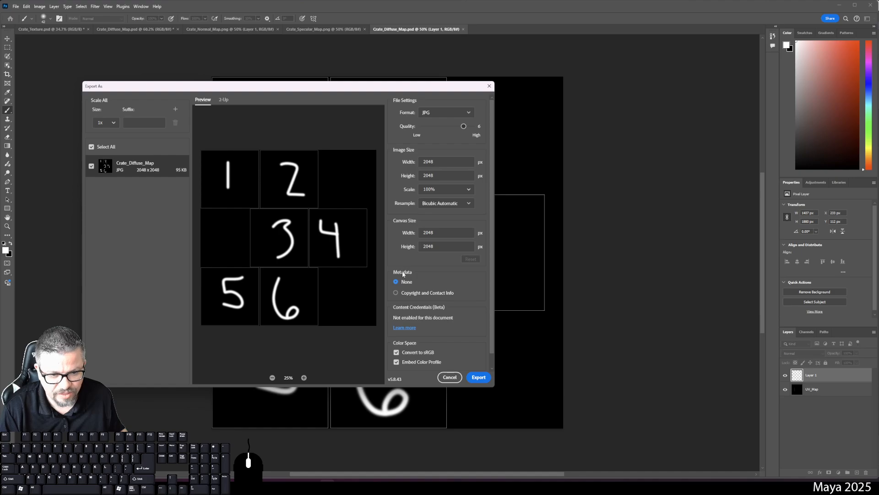
pyautogui.click(477, 379)
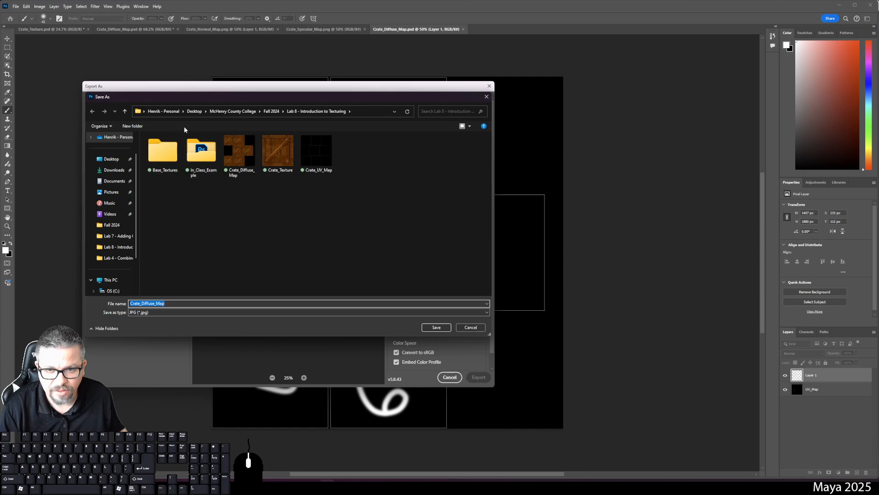
pyautogui.doubleClick(201, 154)
pyautogui.doubleClick(179, 303)
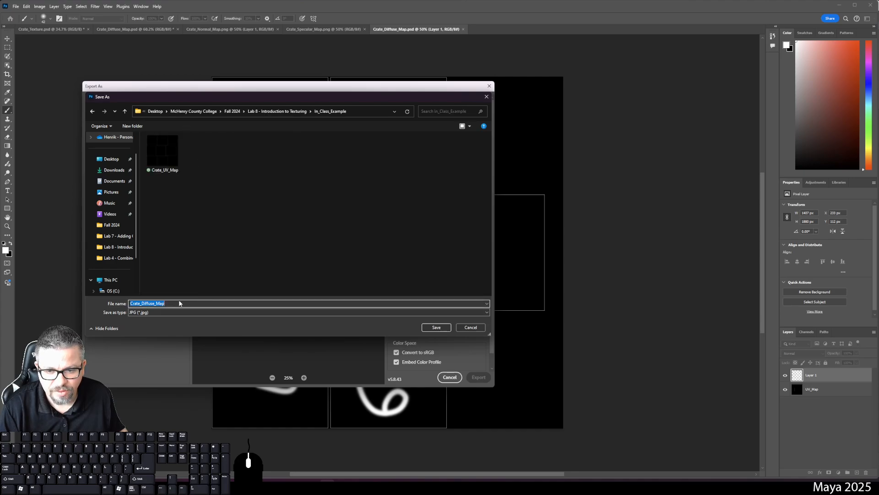
pyautogui.click(447, 327)
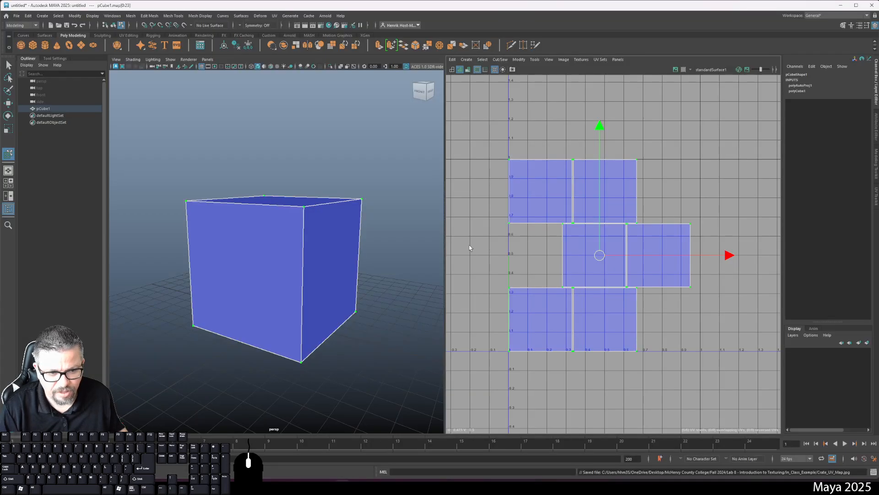
# Return the Maya cube to object mode, select it whole and display its shape node in the Attribute Editor
pyautogui.rightClick(334, 200)
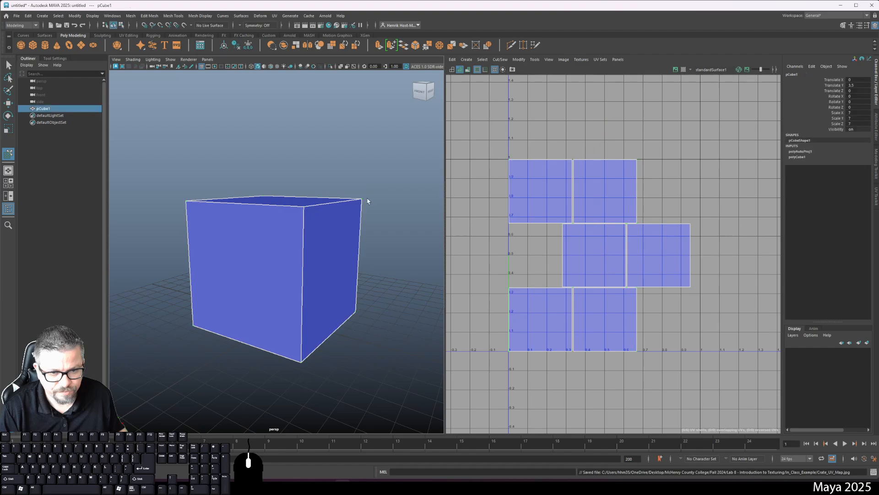
pyautogui.click(301, 234)
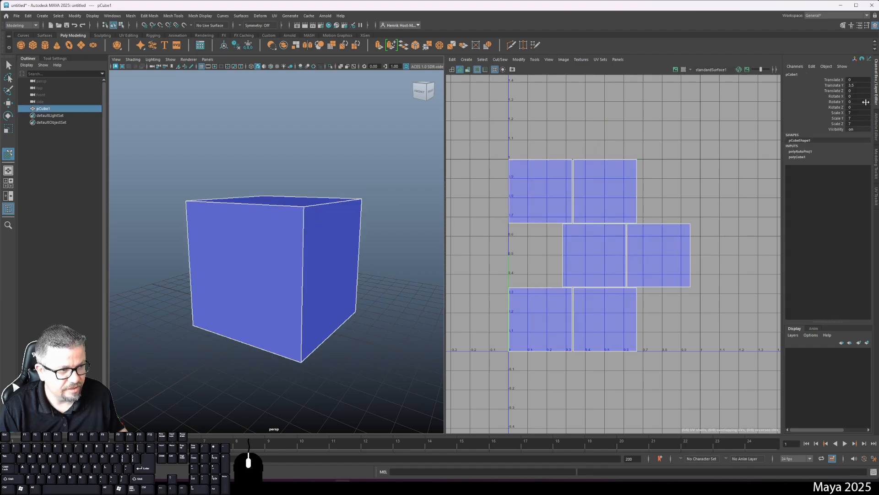
pyautogui.click(876, 125)
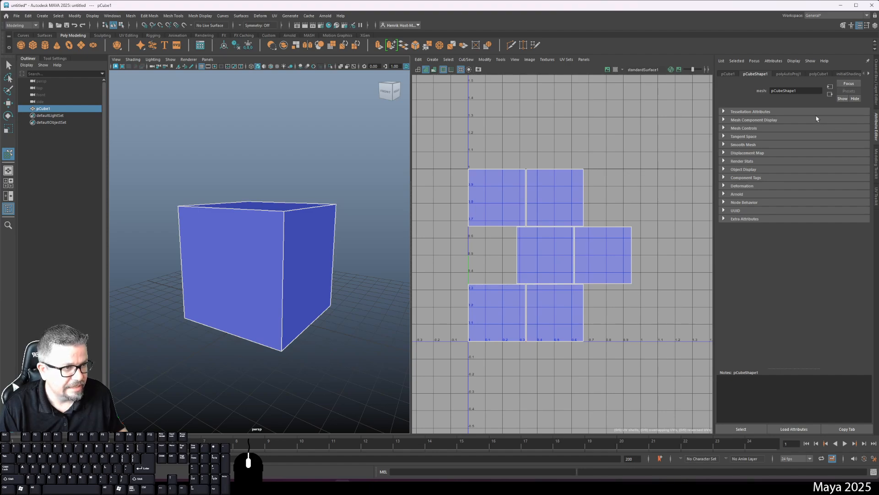
pyautogui.click(262, 156)
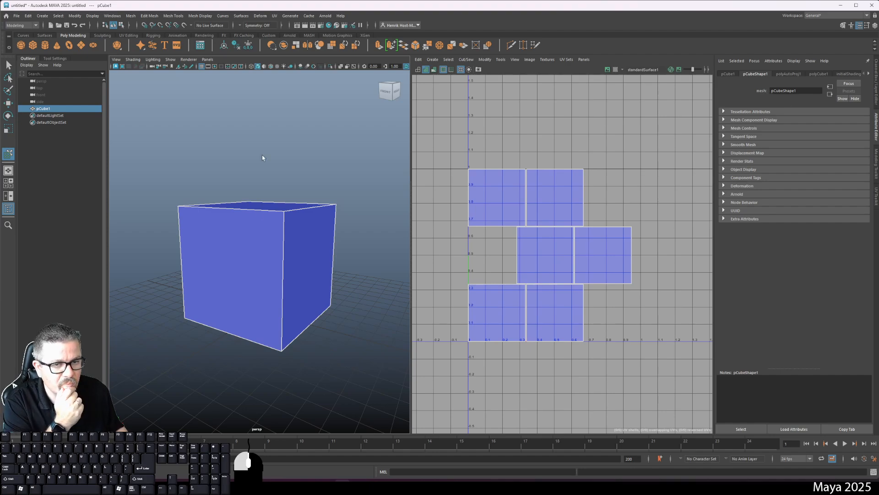
pyautogui.click(262, 224)
pyautogui.moveTo(261, 193)
pyautogui.mouseDown()
pyautogui.moveTo(261, 223)
pyautogui.moveTo(266, 204)
pyautogui.mouseUp()
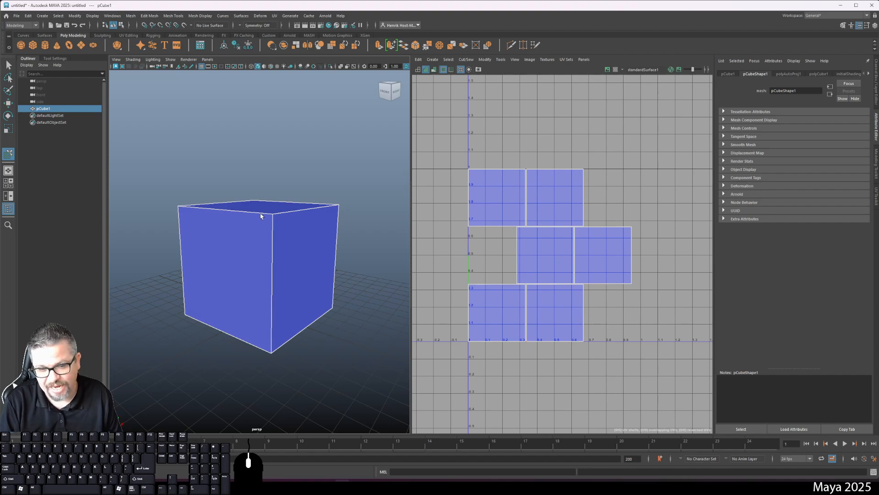
pyautogui.rightClick(248, 208)
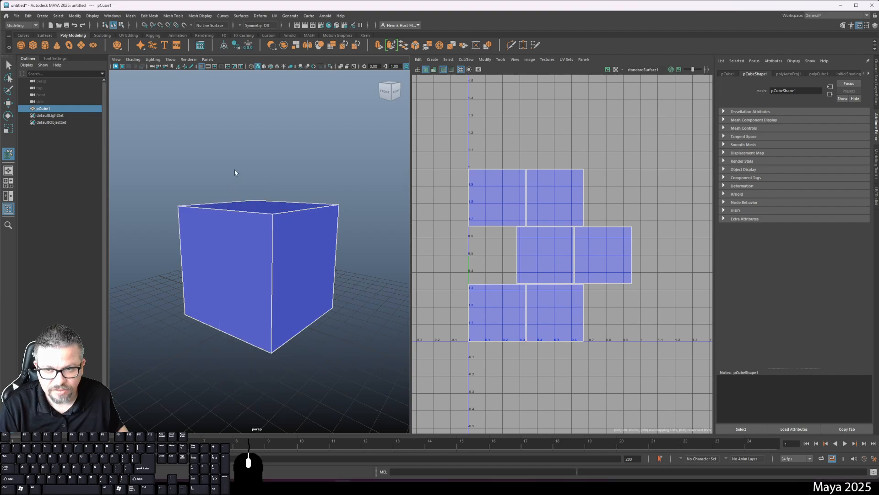
# Assign a new Arnold aiStandardSurface material to the cube
pyautogui.rightClick(238, 204)
pyautogui.rightClick(252, 215)
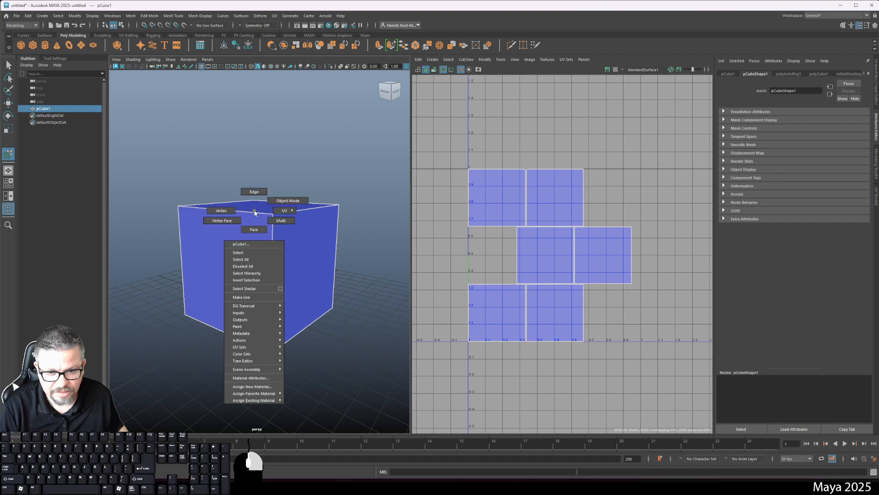
pyautogui.click(253, 387)
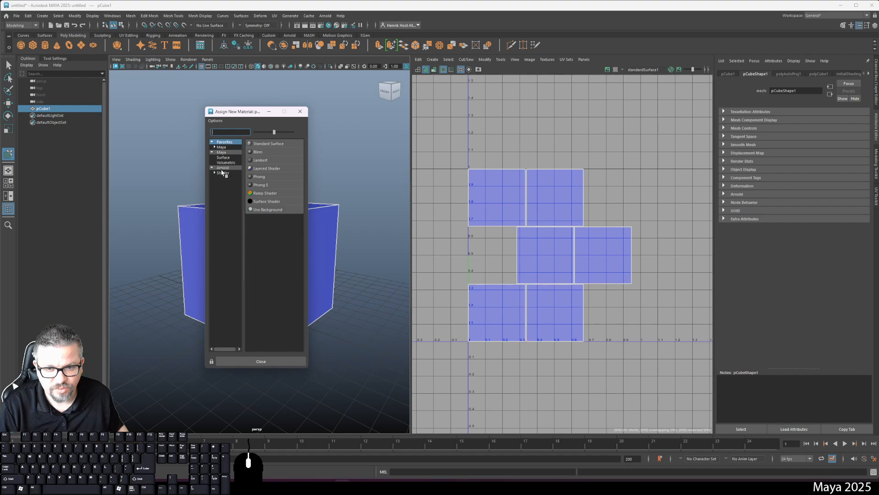
pyautogui.click(228, 169)
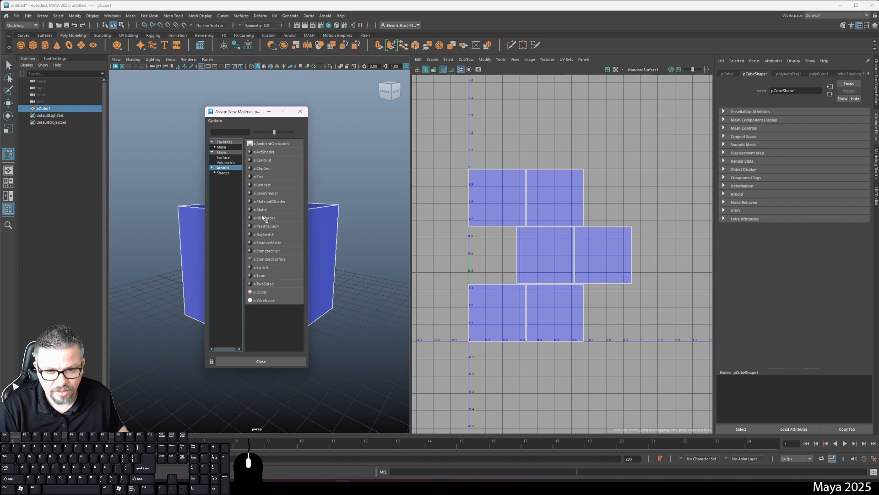
pyautogui.click(270, 259)
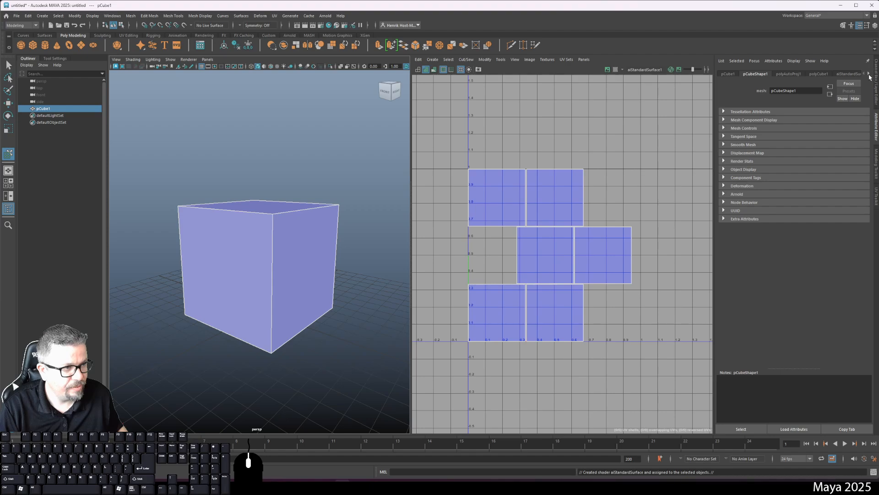
pyautogui.click(857, 74)
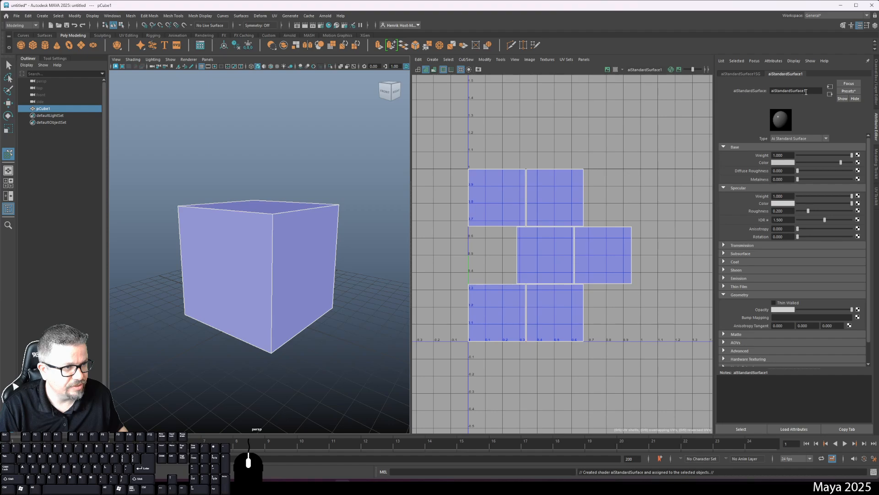
pyautogui.doubleClick(805, 92)
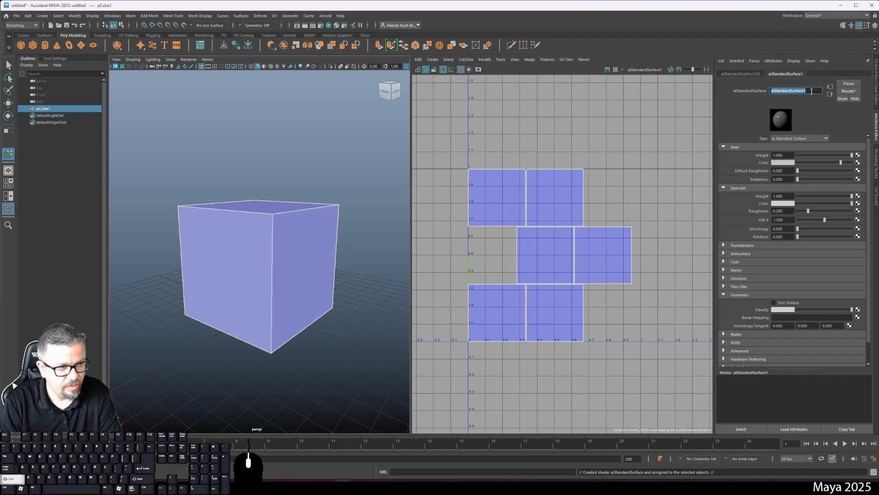
pyautogui.click(390, 158)
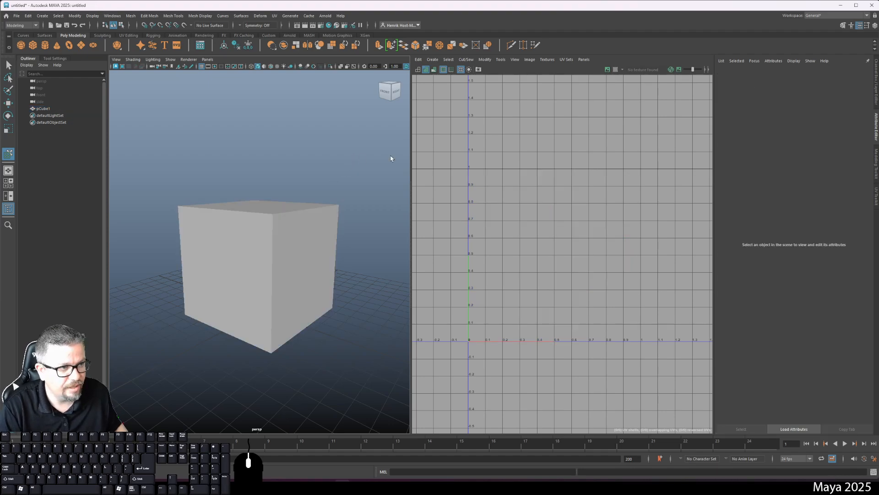
# Select the cube and rename its transform node Crate_Mesh
pyautogui.click(258, 238)
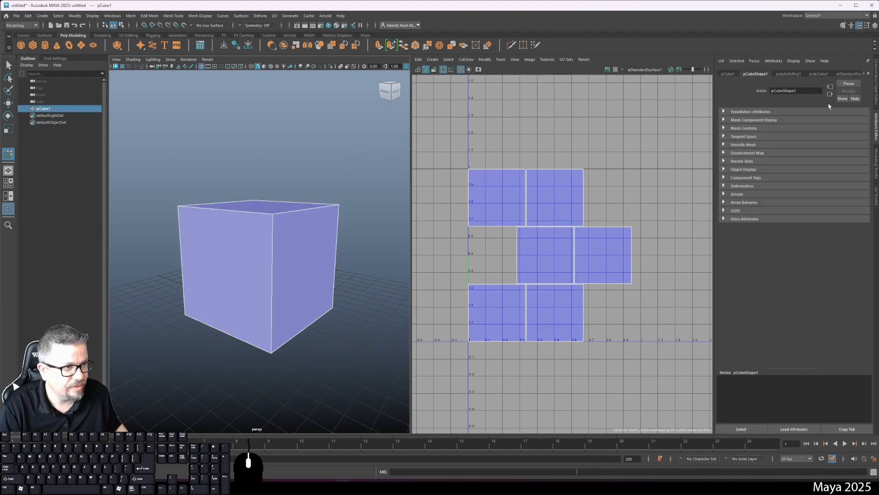
pyautogui.click(733, 74)
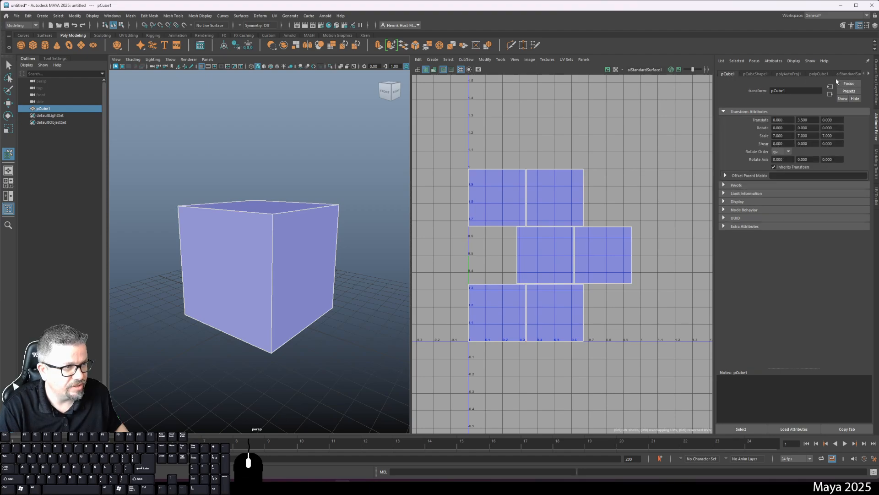
pyautogui.click(875, 81)
pyautogui.click(798, 74)
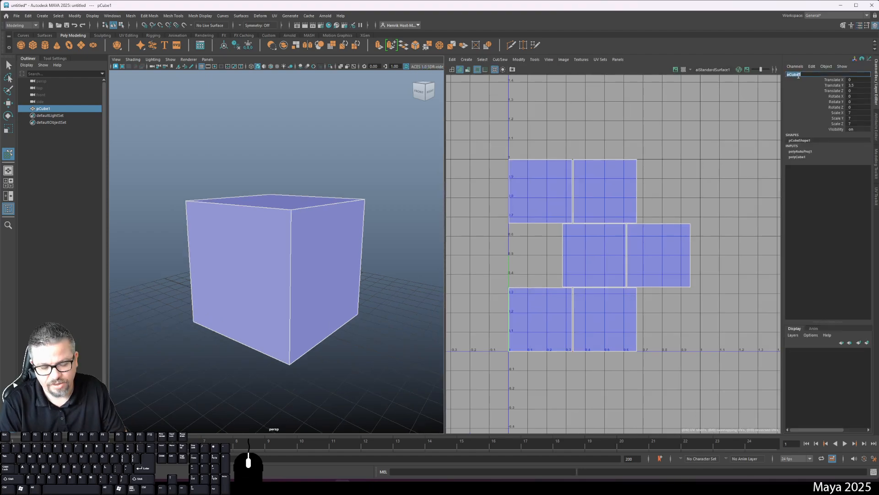
pyautogui.write('Crate_Mesh')
pyautogui.press('Return')
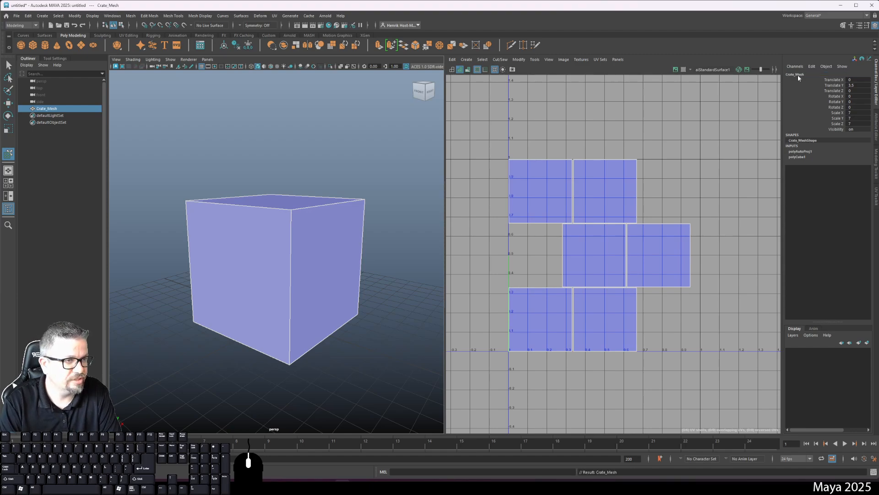
# Rename the crate's aiStandardSurface material Crate_Arnold_Material in the Attribute Editor
pyautogui.click(876, 117)
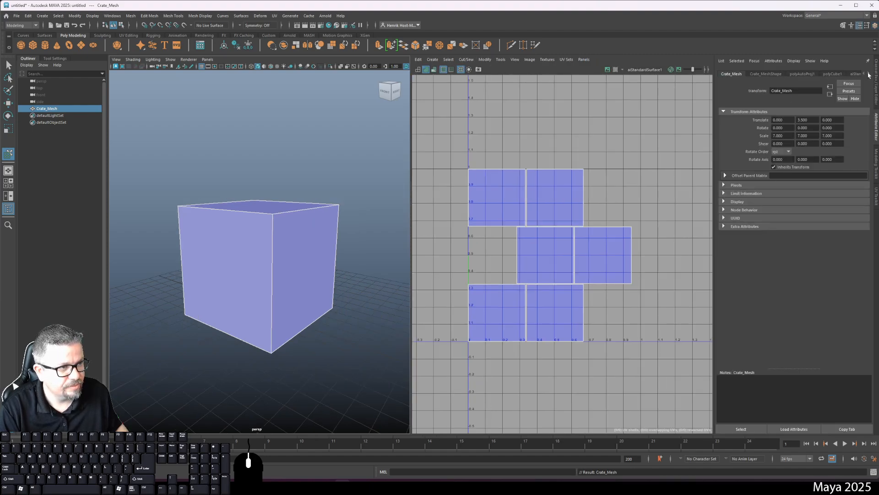
pyautogui.click(868, 74)
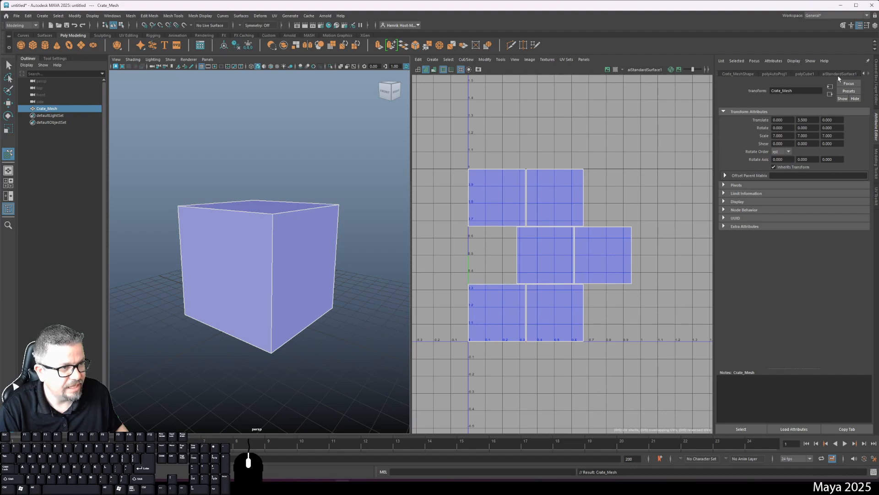
pyautogui.click(844, 75)
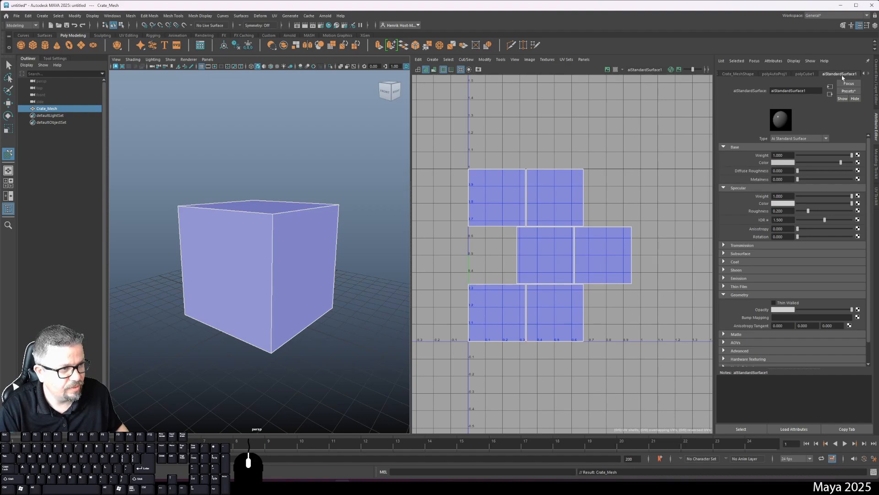
pyautogui.doubleClick(811, 91)
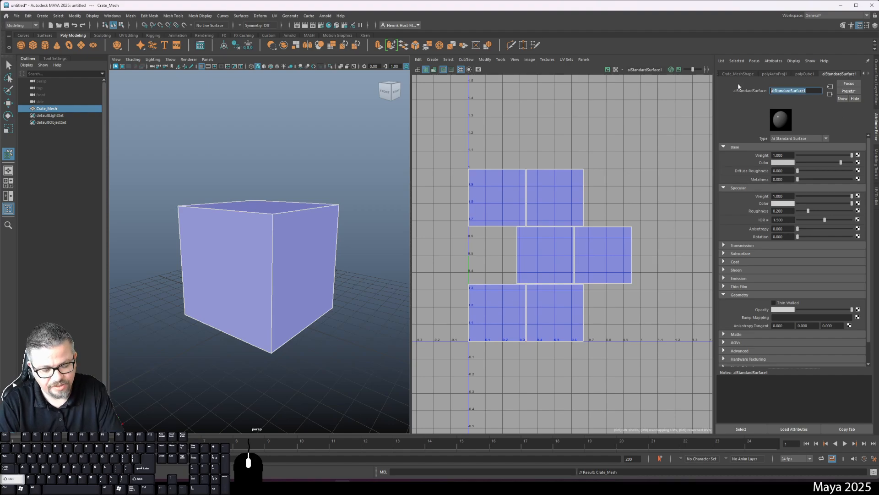
pyautogui.write('Crate_')
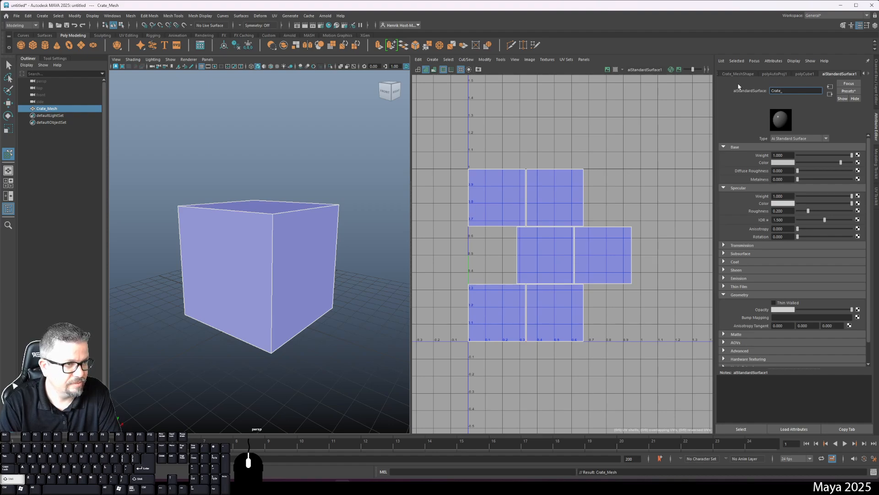
pyautogui.write('A')
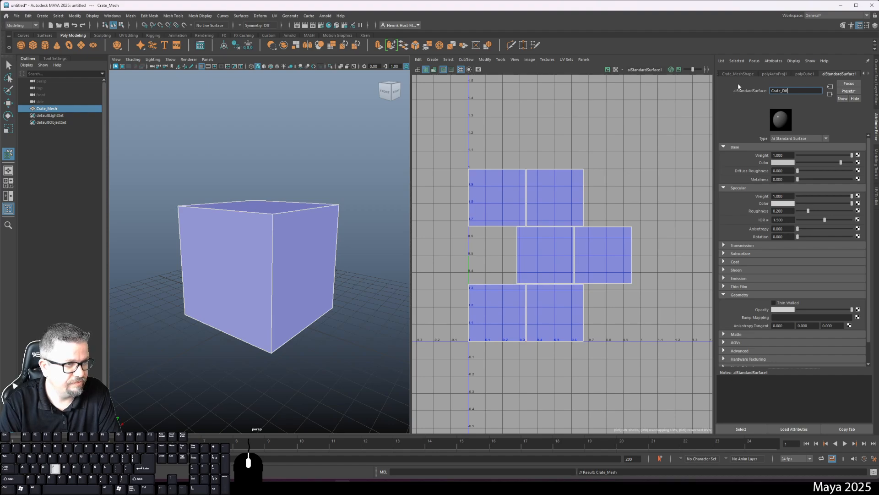
pyautogui.write('Mater')
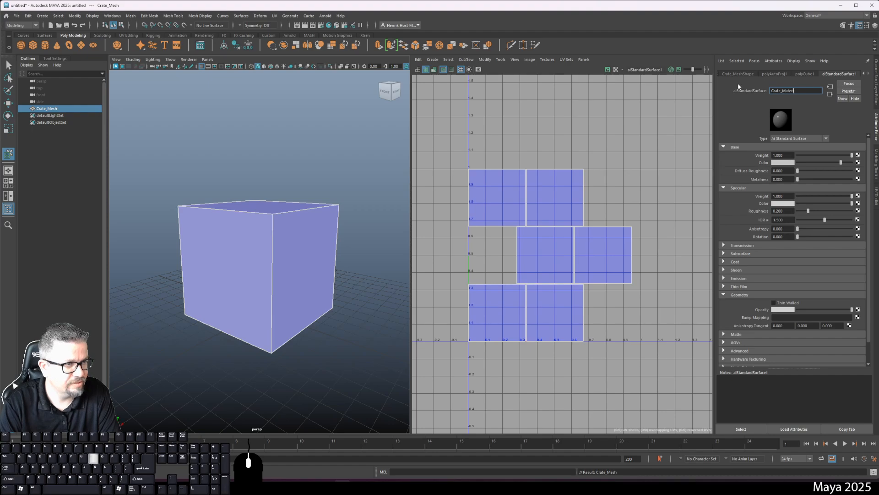
pyautogui.write('nold_Material')
pyautogui.press('Return')
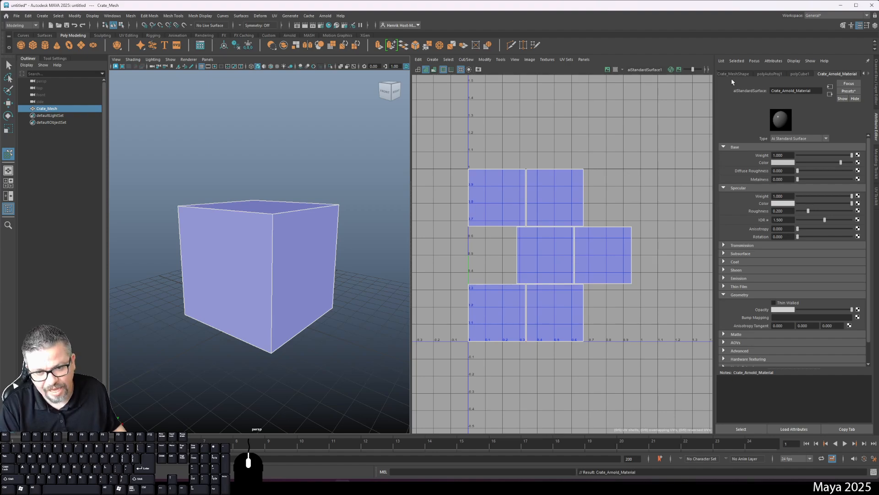
pyautogui.click(325, 16)
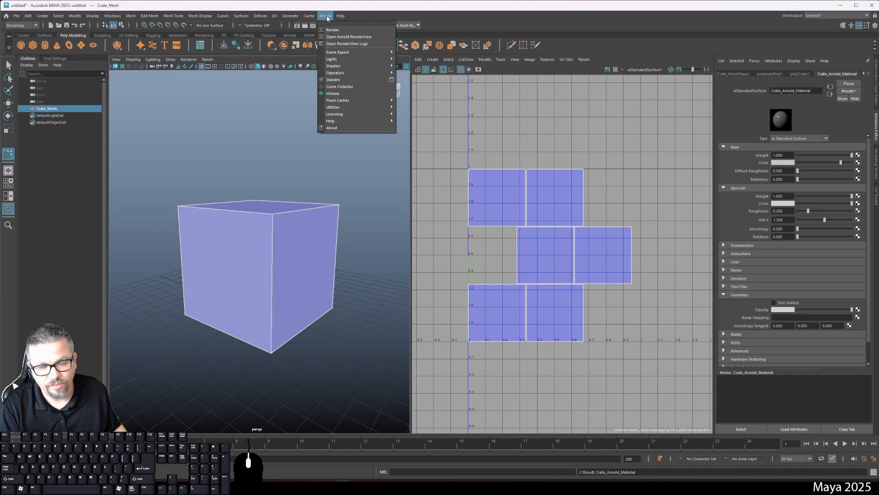
pyautogui.click(328, 18)
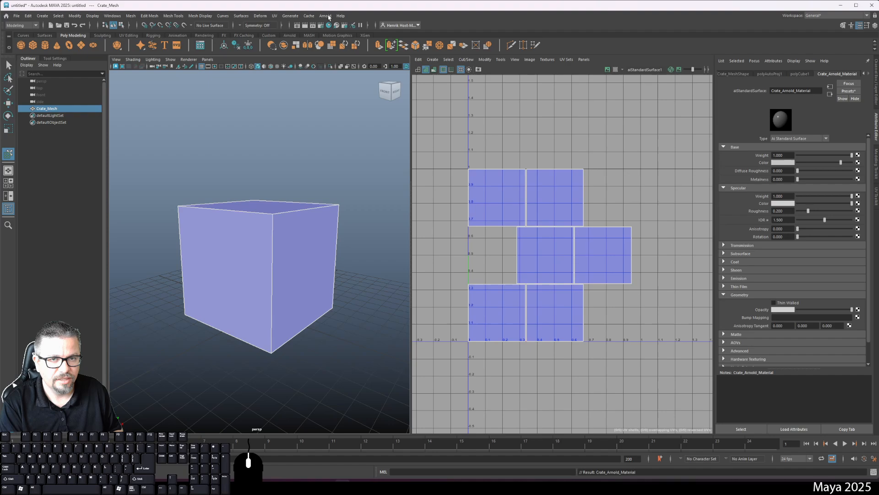
pyautogui.click(328, 17)
pyautogui.click(329, 17)
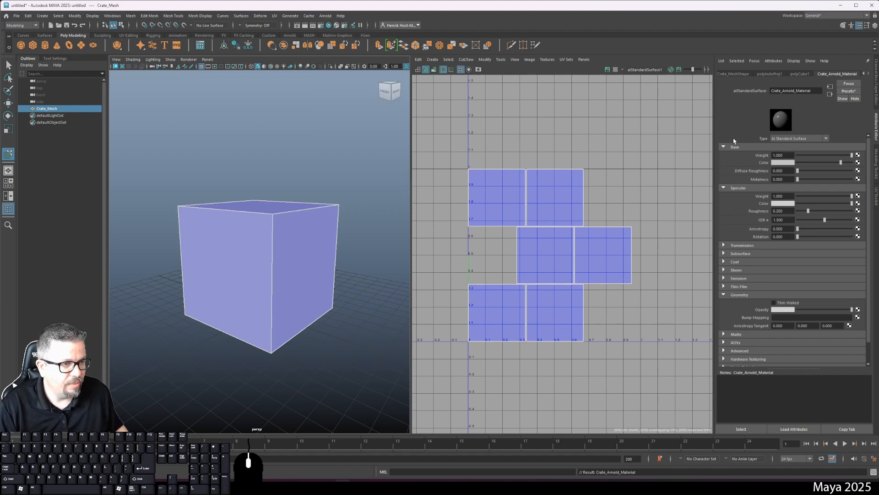
pyautogui.rightClick(297, 213)
pyautogui.click(297, 389)
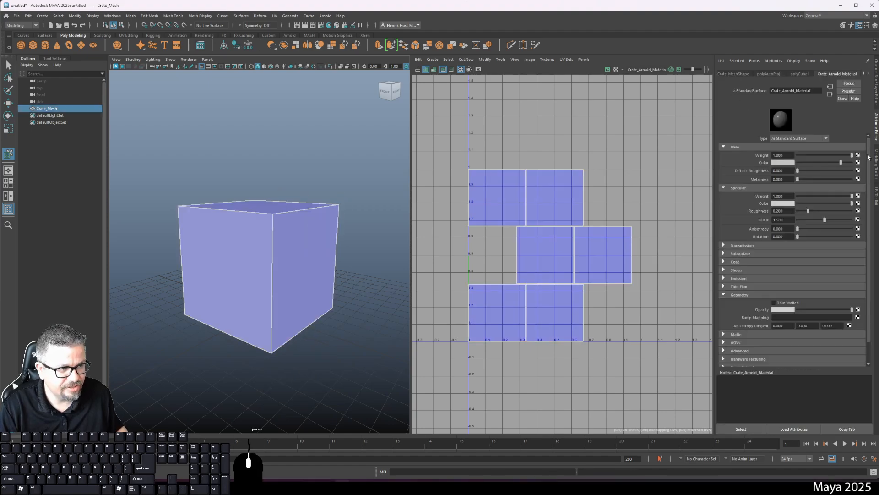
pyautogui.click(858, 157)
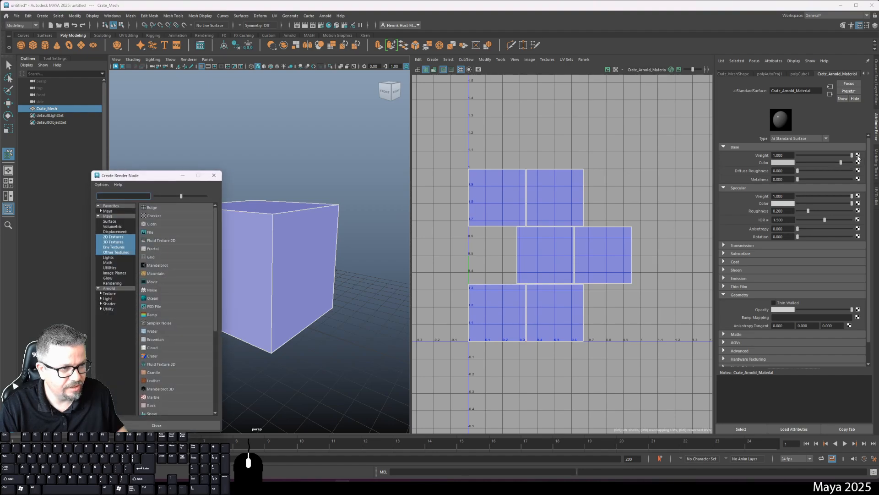
pyautogui.click(214, 175)
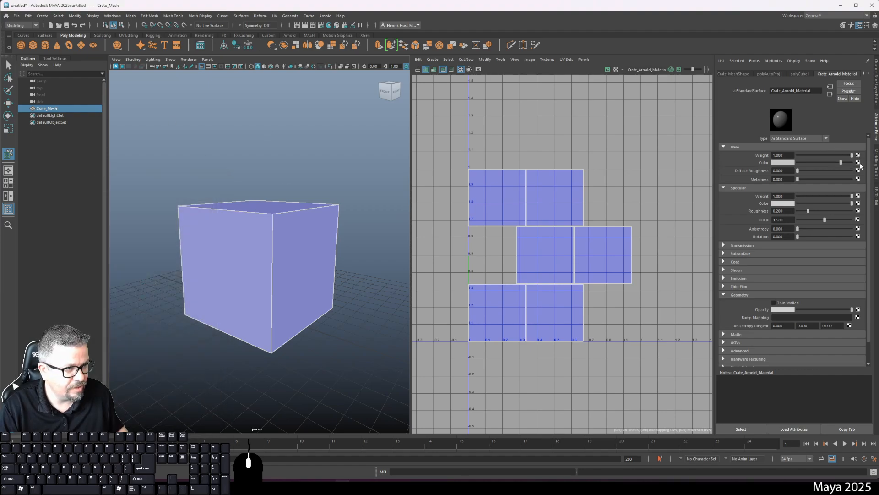
pyautogui.click(857, 162)
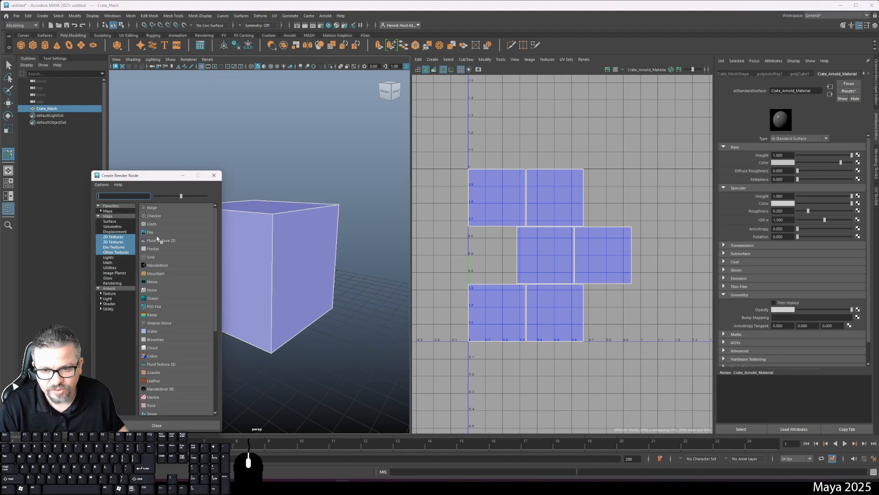
pyautogui.click(214, 175)
pyautogui.click(226, 135)
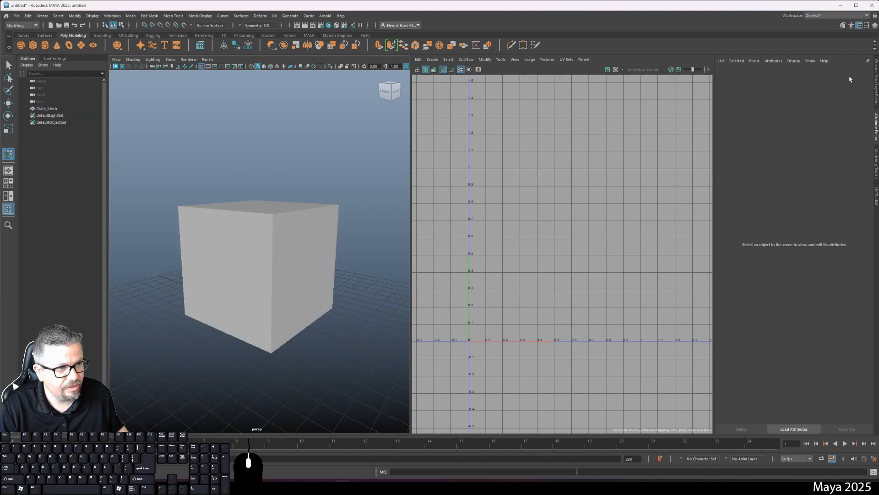
# Select the crate and connect a File texture to the base Color of Crate_Arnold_Material
pyautogui.click(198, 252)
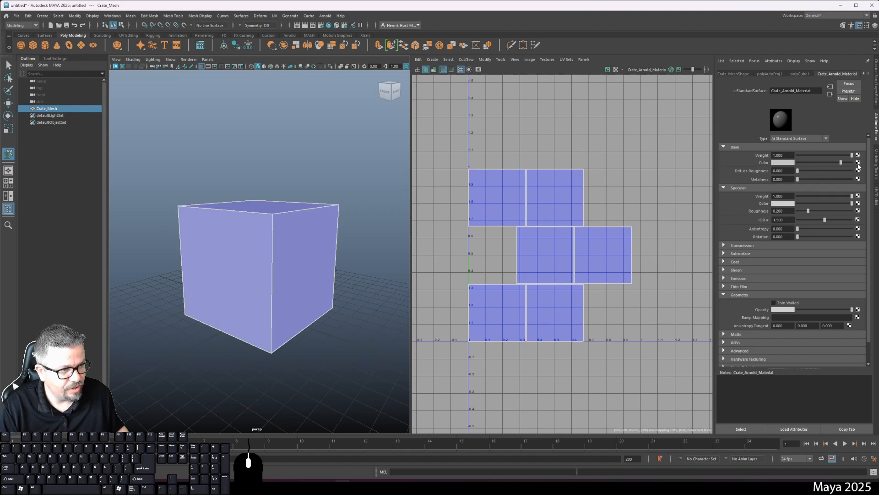
pyautogui.click(858, 163)
pyautogui.click(151, 233)
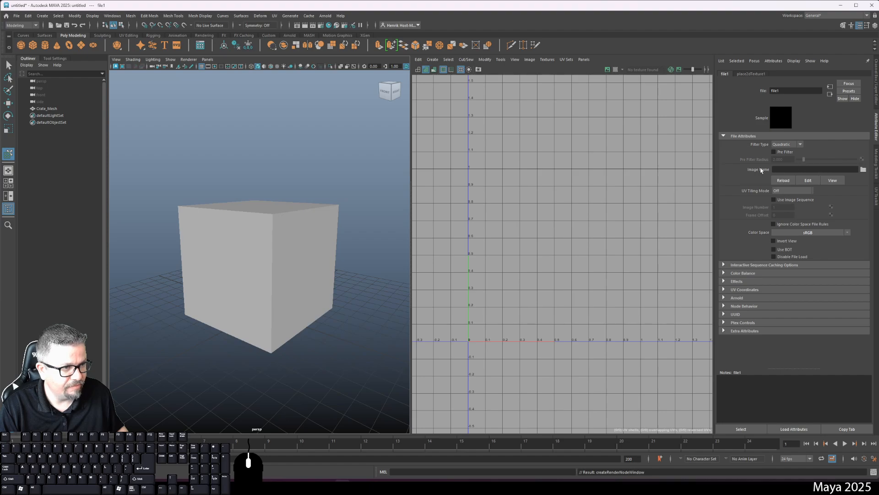
# Load Crate_Diffuse_Map.jpg from the Lab 8 In_Class_Example folder as the file texture's image
pyautogui.click(863, 170)
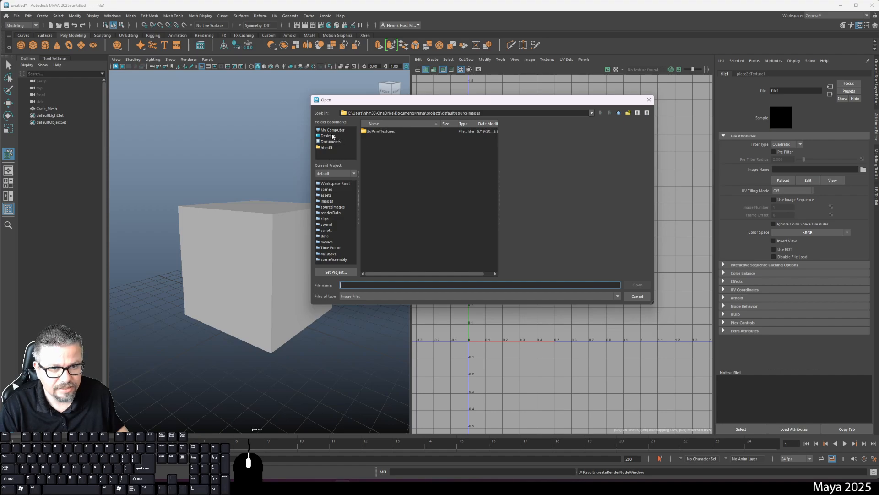
pyautogui.click(333, 136)
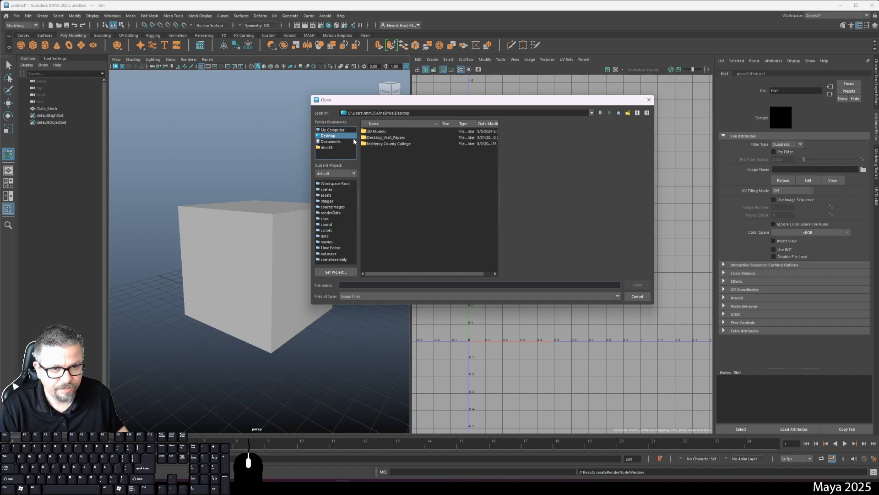
pyautogui.doubleClick(374, 144)
pyautogui.doubleClick(373, 132)
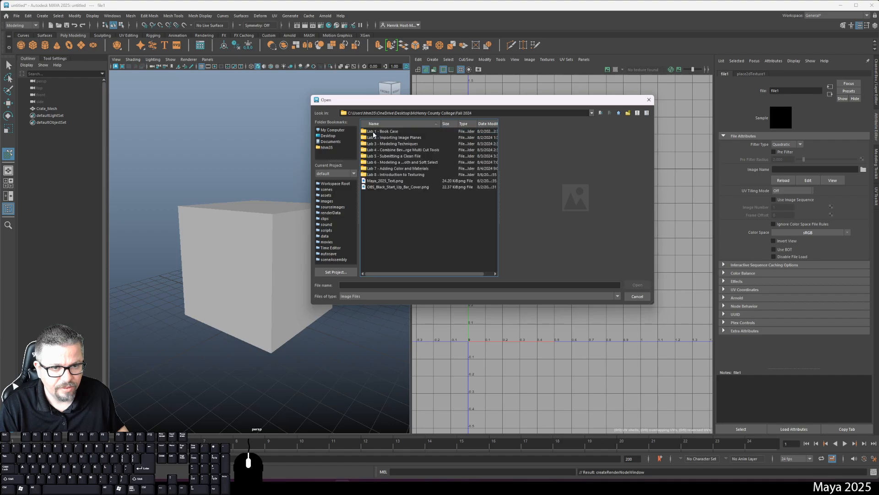
pyautogui.doubleClick(376, 175)
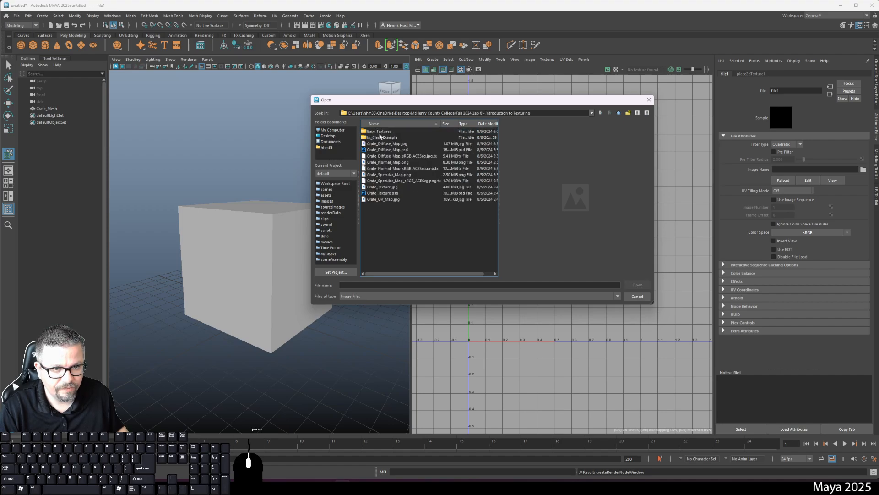
pyautogui.doubleClick(383, 138)
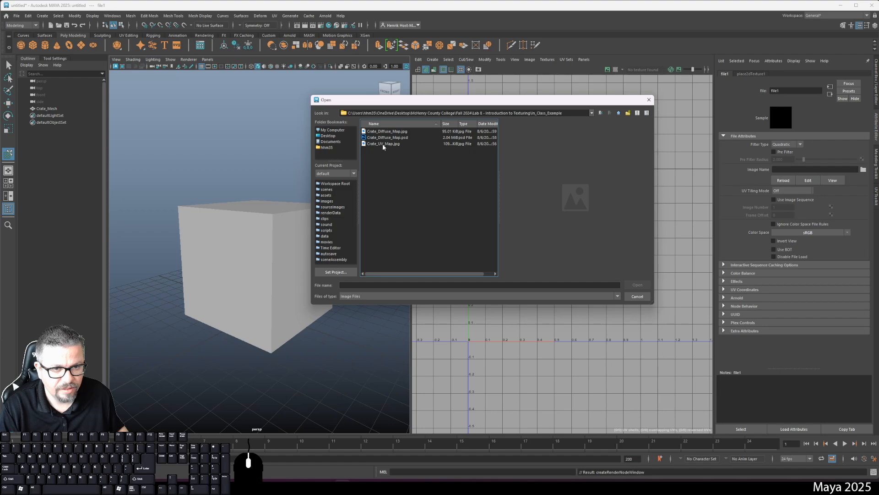
pyautogui.click(387, 132)
pyautogui.click(638, 285)
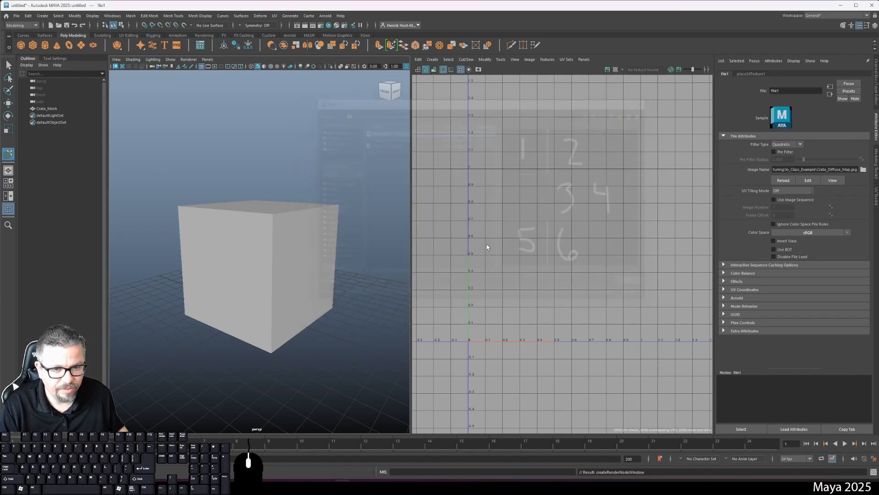
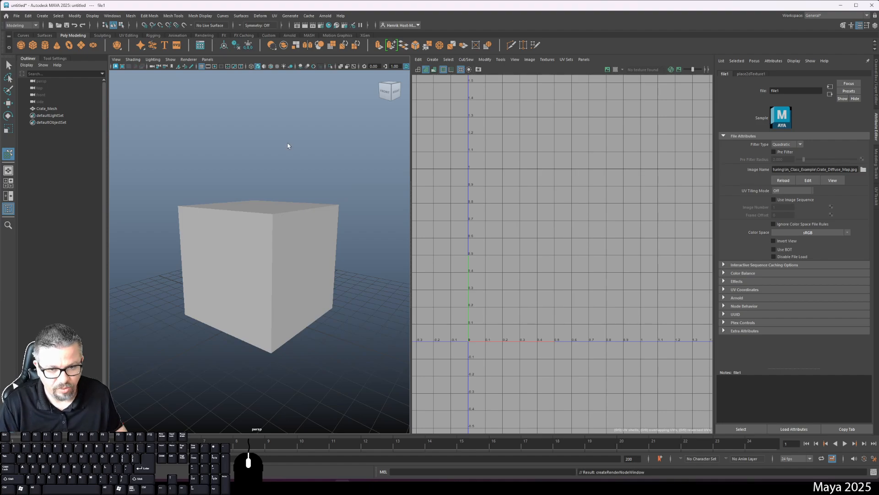
# Inspect the File texture connected to the base Color of Crate_Arnold_Material, then deselect the crate
pyautogui.click(288, 221)
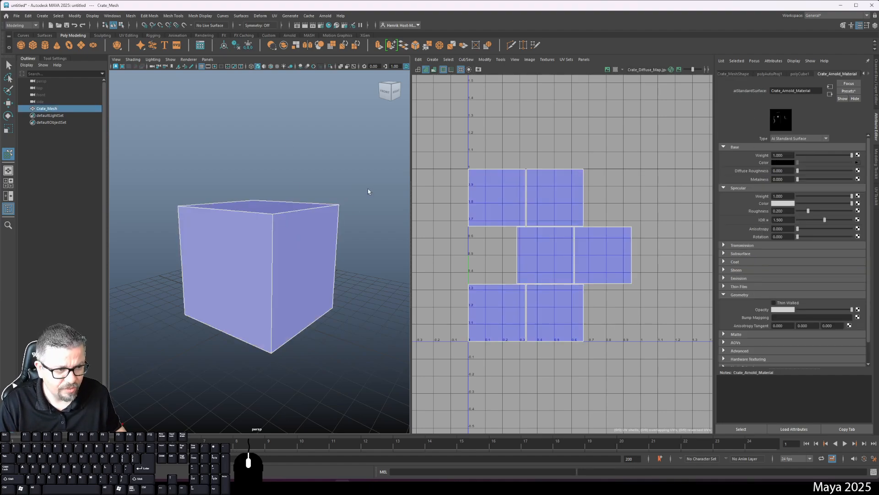
pyautogui.click(354, 185)
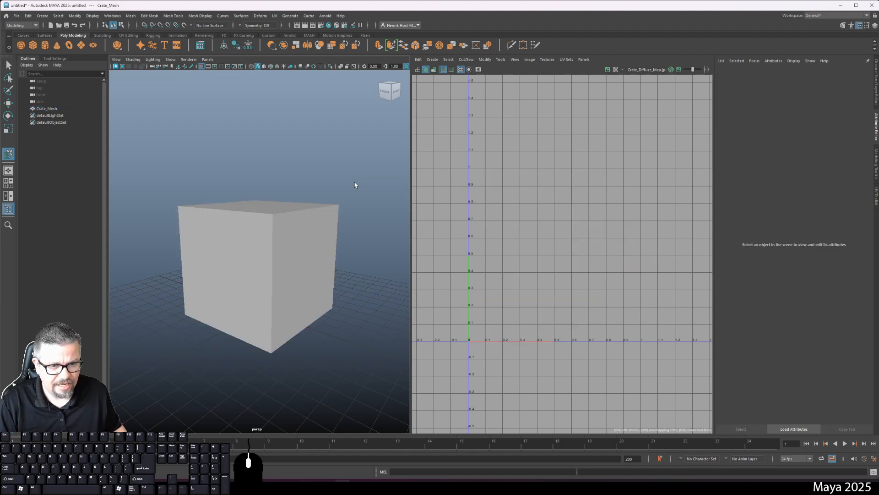
pyautogui.click(318, 211)
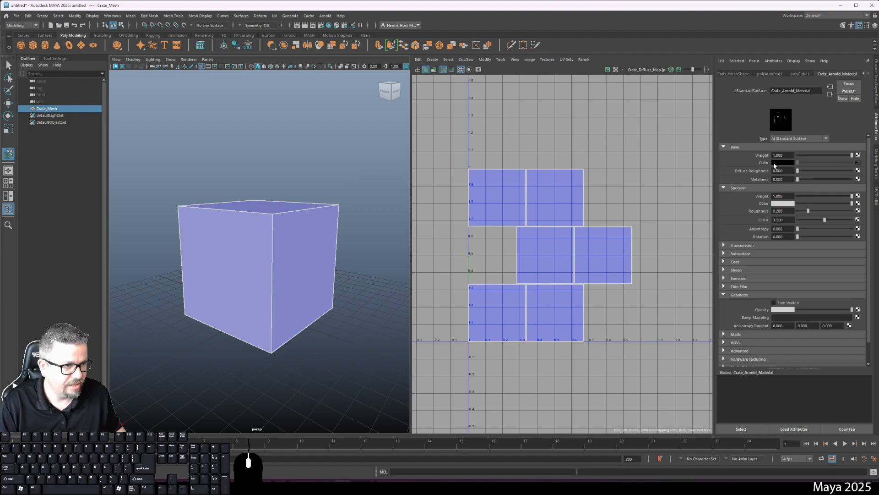
pyautogui.click(858, 162)
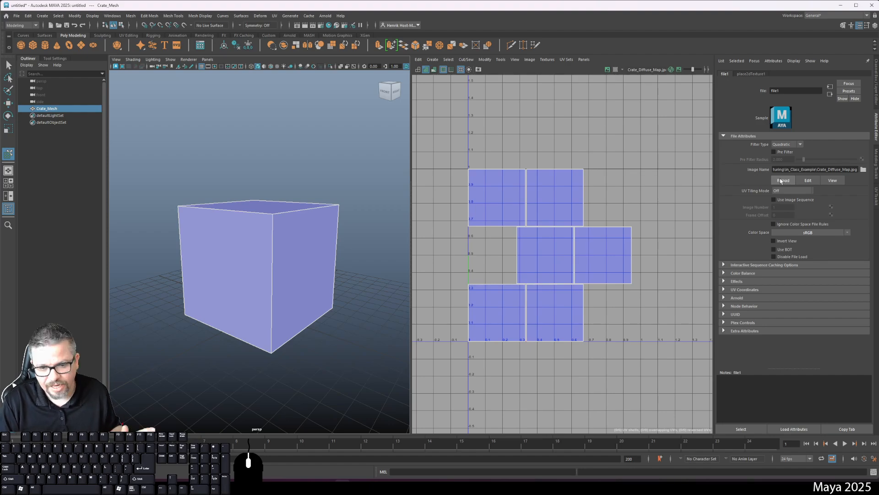
pyautogui.click(289, 166)
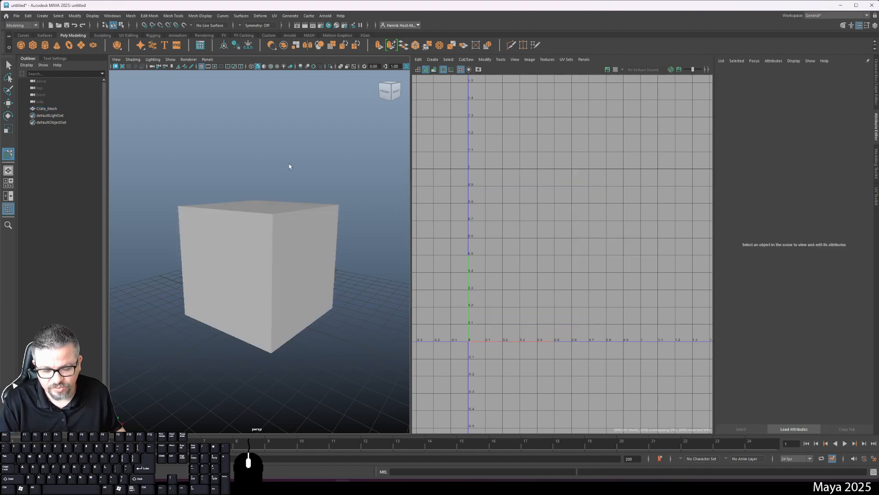
# Display the crate shaded with its texture map in the perspective viewport and bring the face numbered 4 into view
pyautogui.press('5')
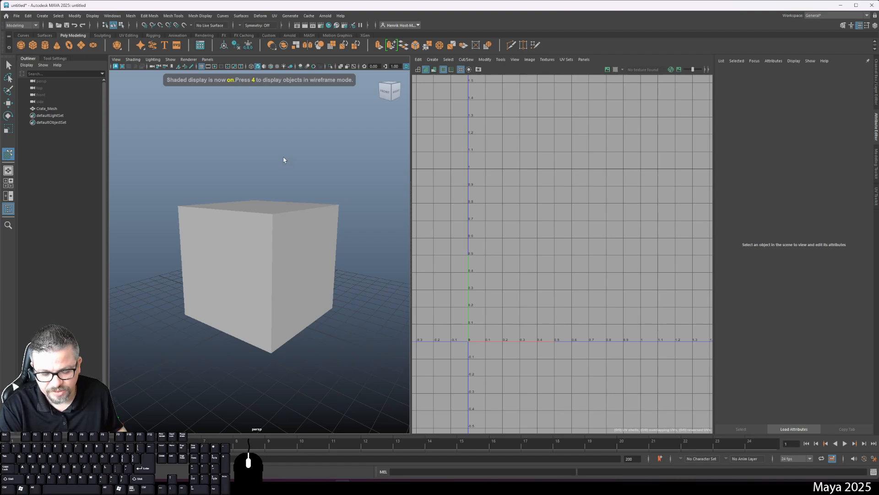
pyautogui.press('6')
pyautogui.moveTo(281, 147); pyautogui.dragTo(282, 269)
pyautogui.moveTo(220, 270); pyautogui.dragTo(243, 256)
# Switch the crate to face selection and select the face numbered 4
pyautogui.click(241, 249)
pyautogui.rightClick(257, 243)
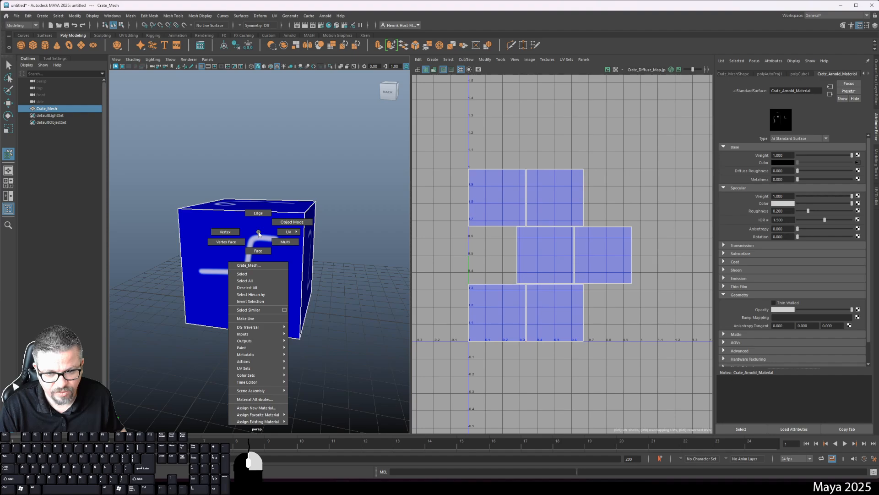
pyautogui.click(256, 255)
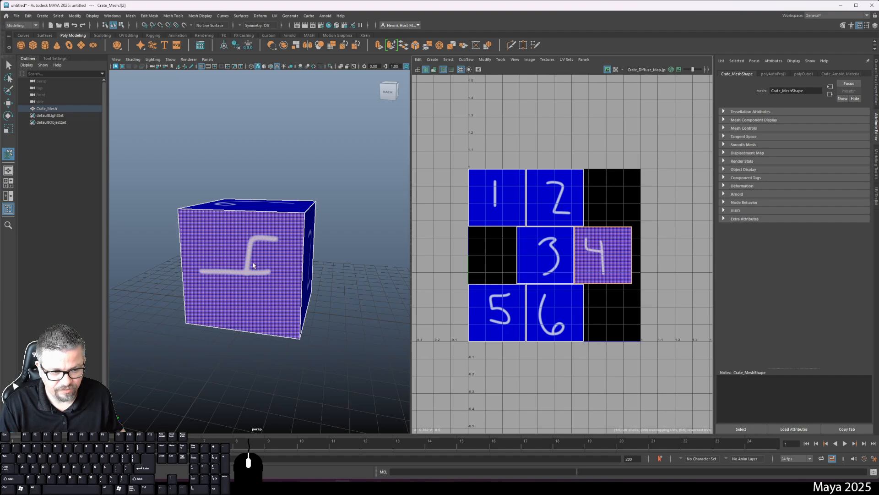
pyautogui.moveTo(254, 265); pyautogui.dragTo(460, 250)
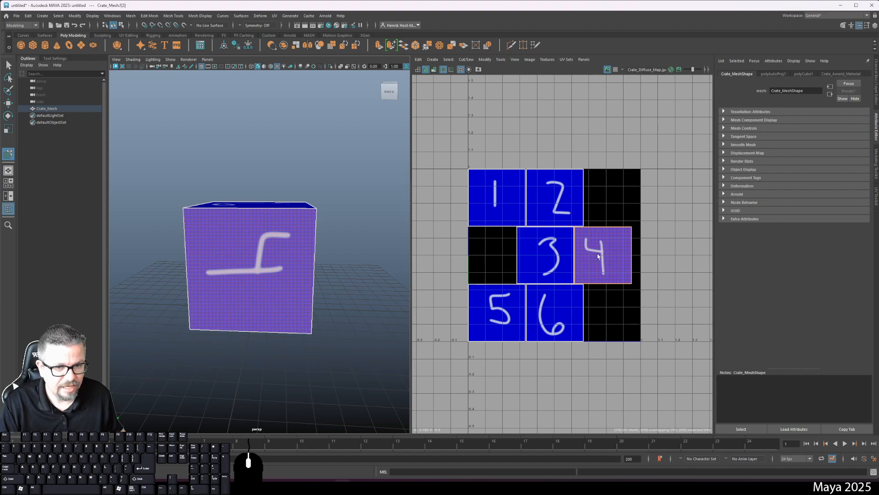
# Select the UV shell of the face numbered 4 with Move UV Shell, try rotating it, and undo
pyautogui.click(500, 59)
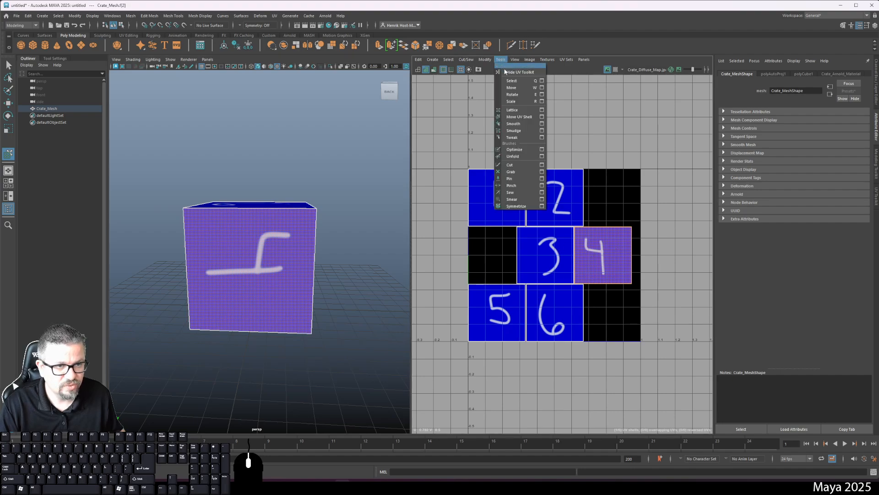
pyautogui.click(513, 117)
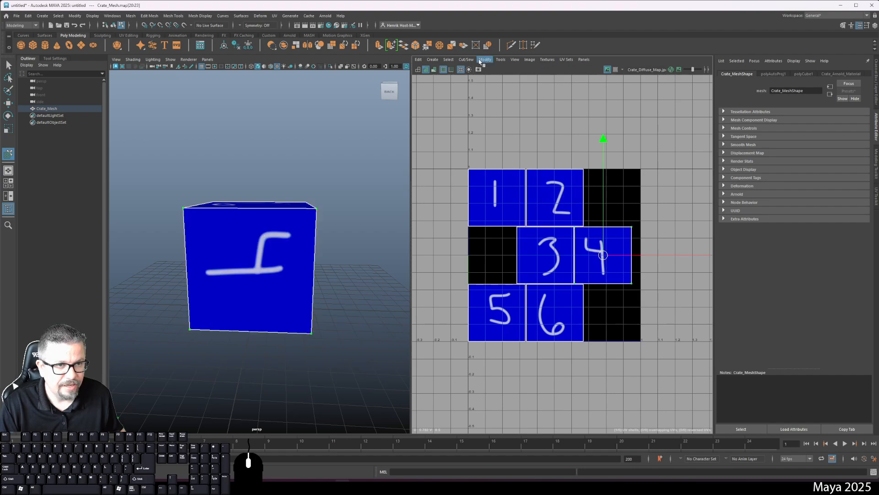
pyautogui.press('e')
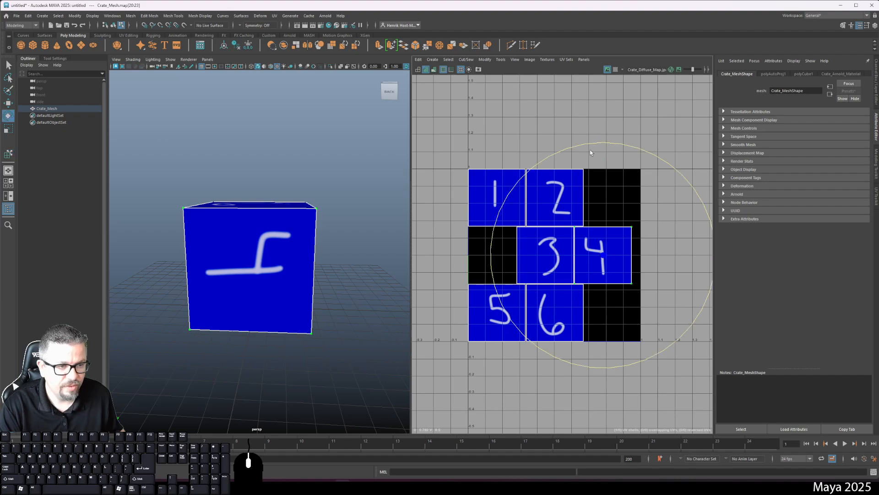
pyautogui.moveTo(614, 143); pyautogui.dragTo(480, 241)
pyautogui.hotkey('ctrl', 'z')
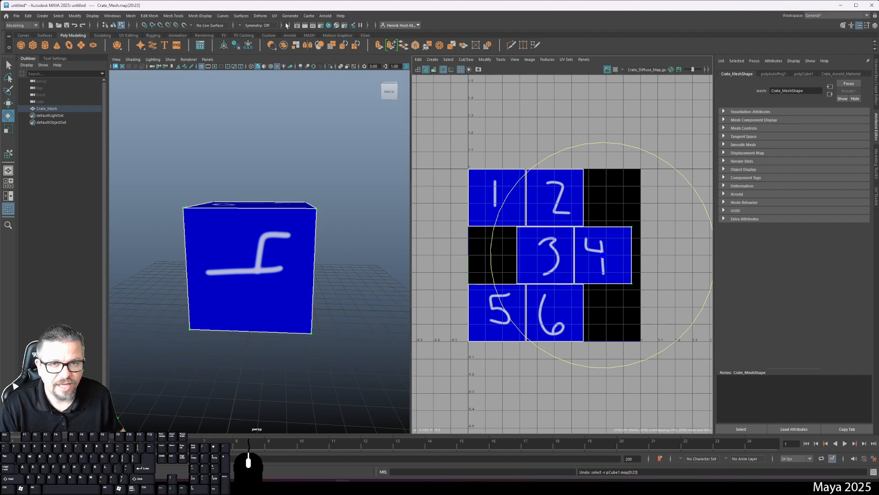
# Show the UV Toolkit and open the UV Editor in a separate window
pyautogui.click(876, 199)
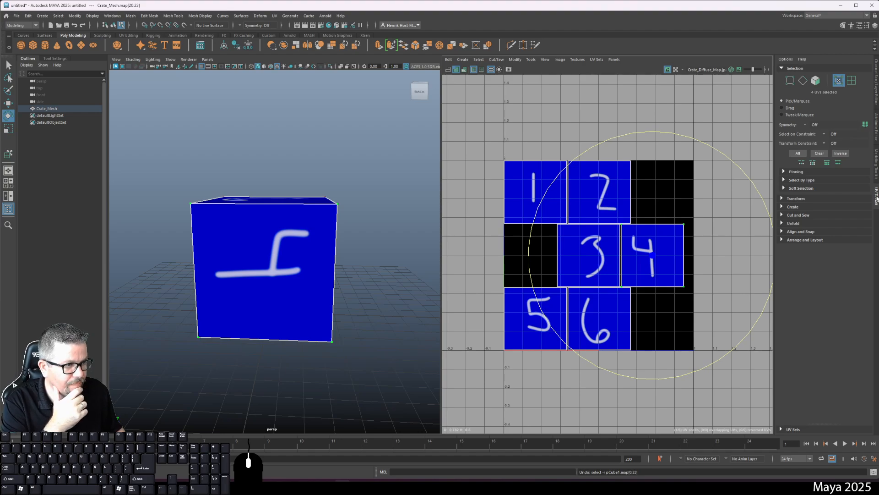
pyautogui.click(274, 16)
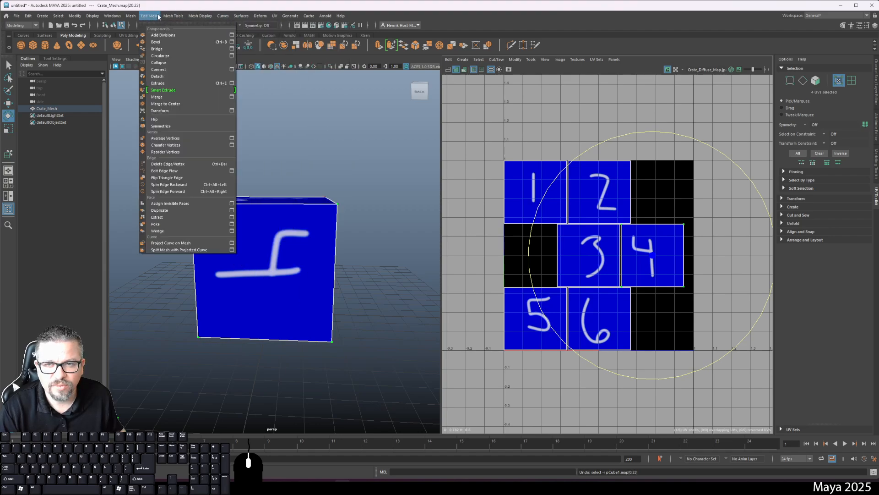
pyautogui.moveTo(112, 17)
pyautogui.moveTo(142, 58)
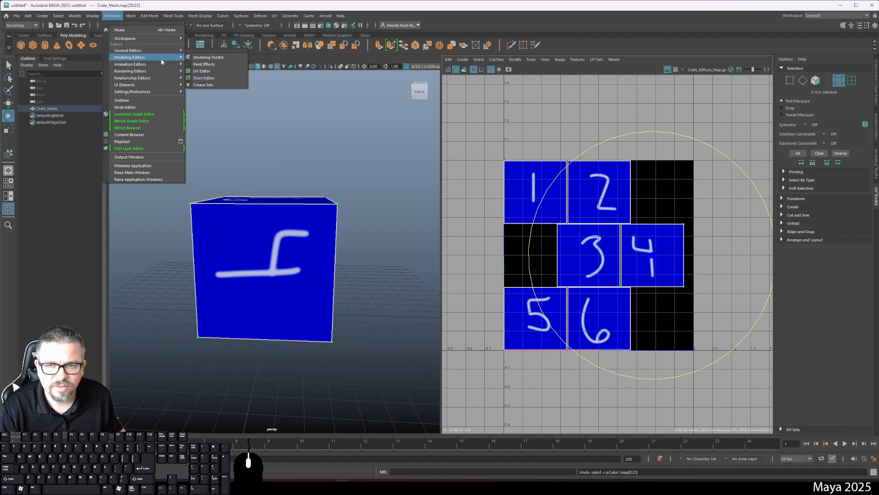
pyautogui.click(213, 72)
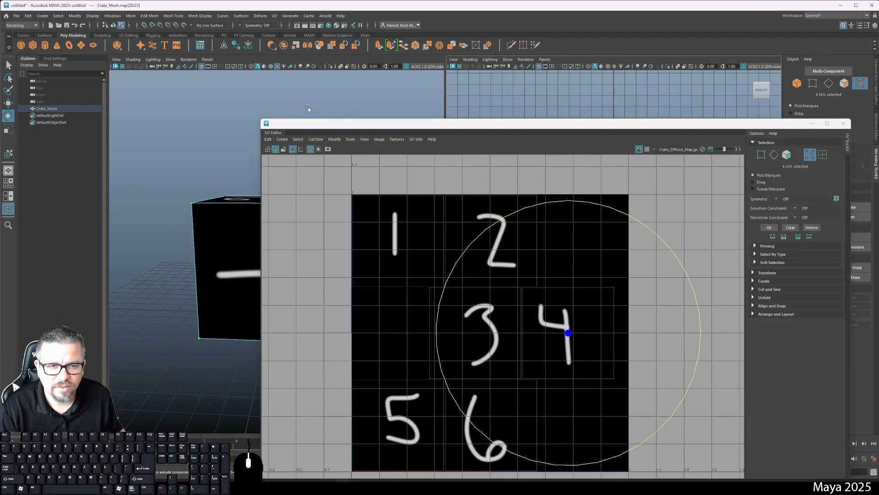
# Toggle the UV Toolkit in the floating UV Editor, look through its editing commands, and close the window
pyautogui.moveTo(675, 126); pyautogui.dragTo(544, 88)
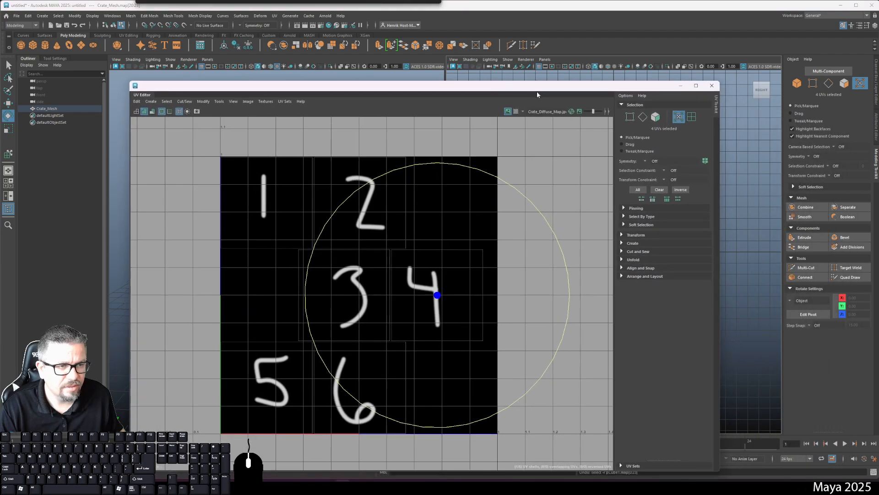
pyautogui.click(716, 103)
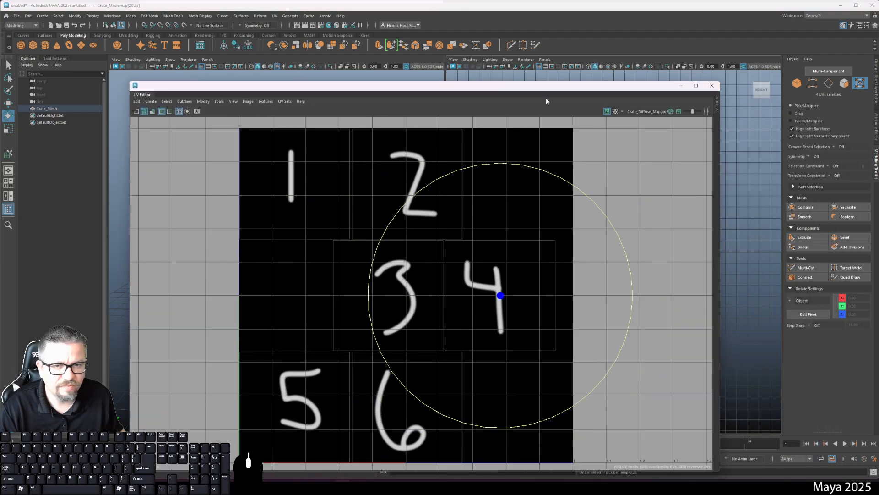
pyautogui.click(137, 101)
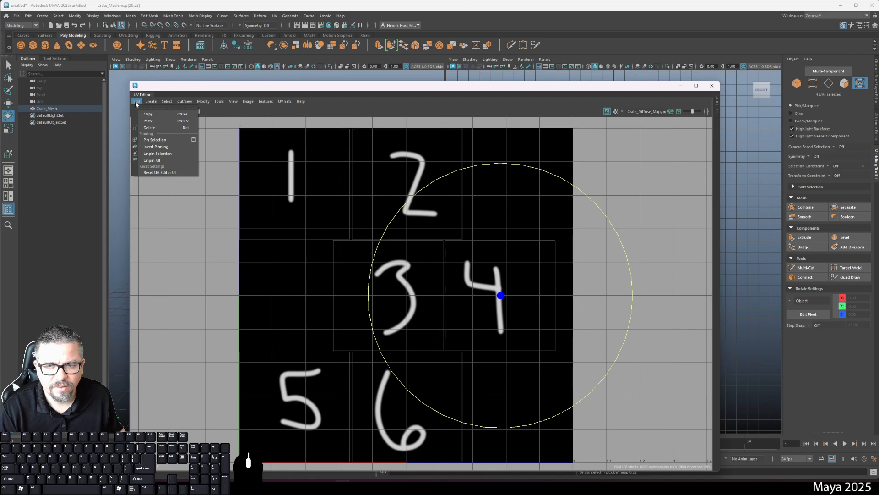
pyautogui.click(714, 91)
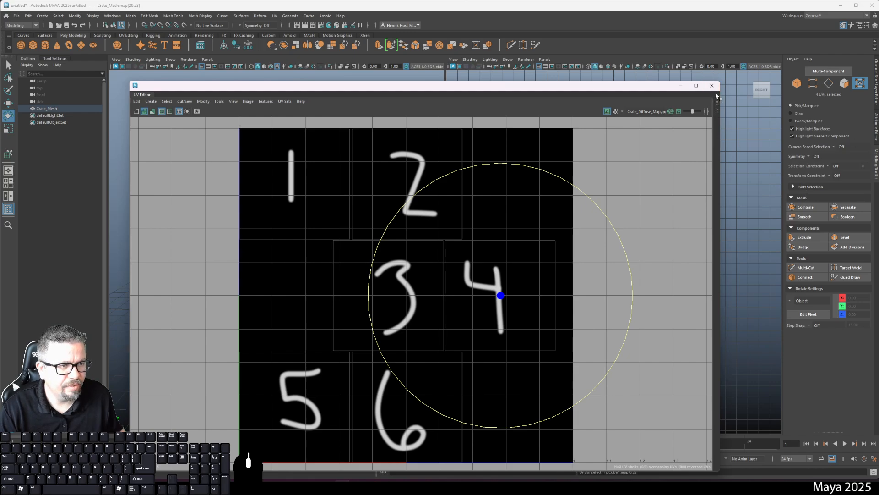
pyautogui.click(718, 108)
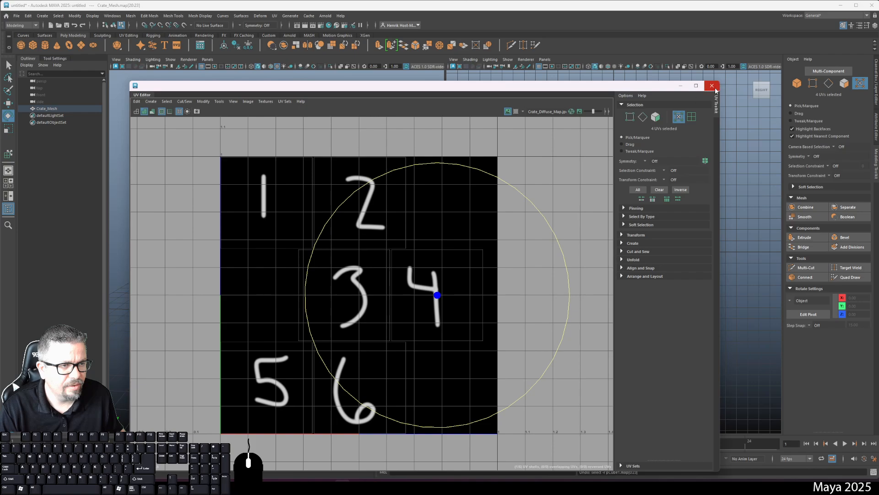
pyautogui.click(711, 86)
pyautogui.click(113, 16)
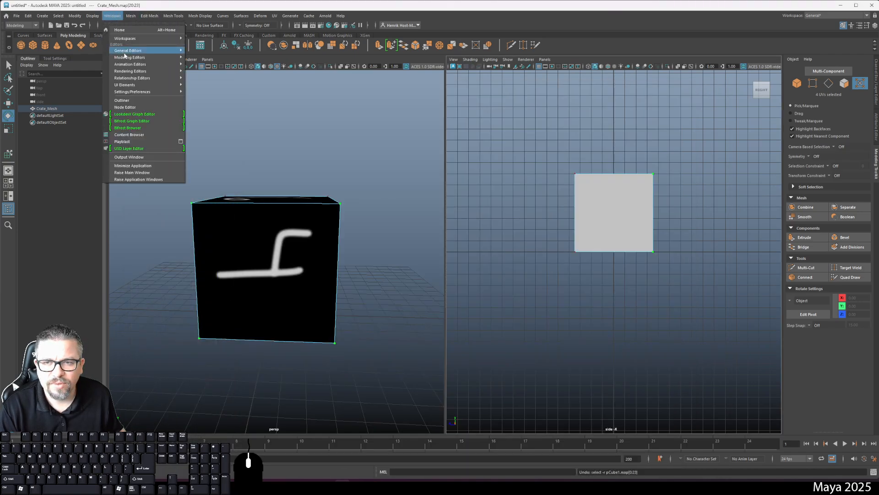
pyautogui.moveTo(133, 78)
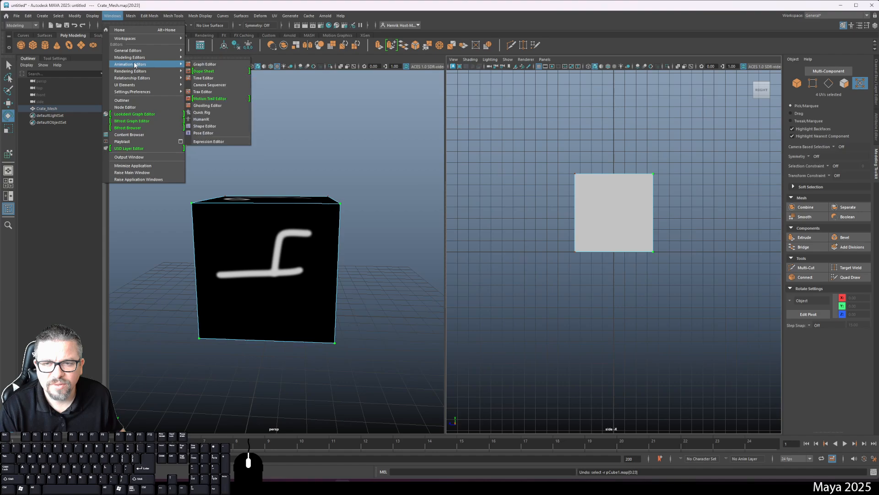
pyautogui.moveTo(137, 58)
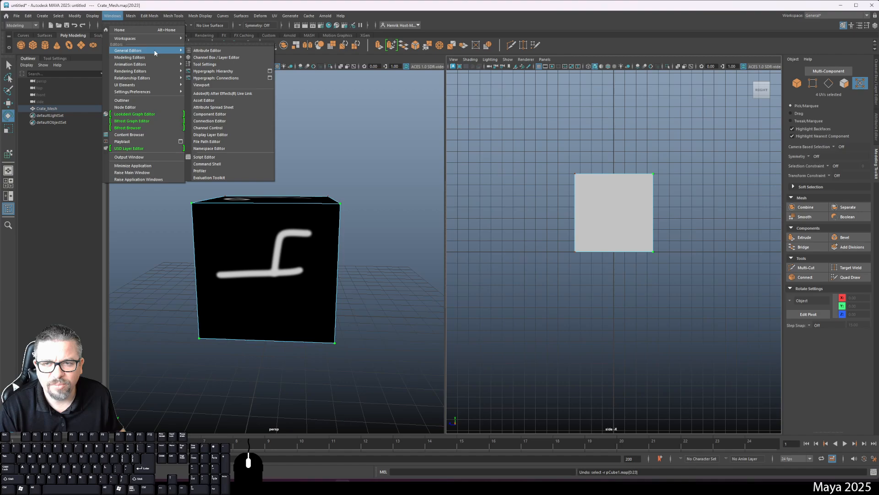
pyautogui.moveTo(163, 41)
pyautogui.moveTo(142, 19)
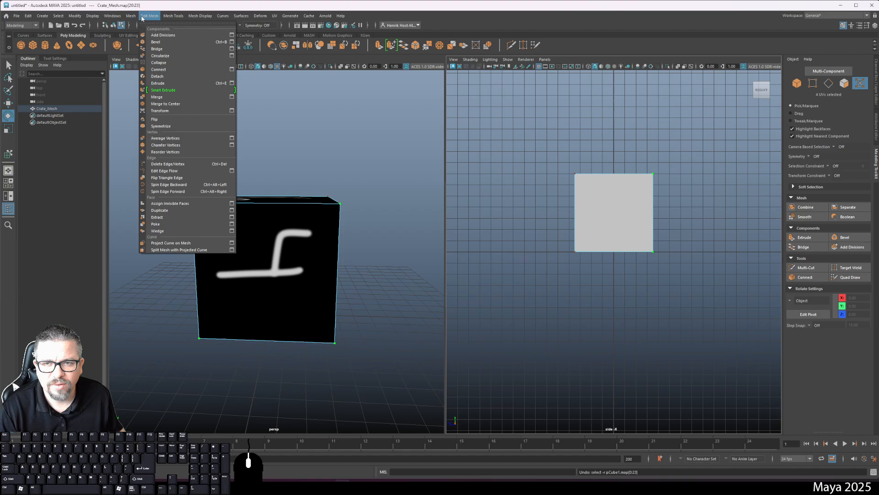
pyautogui.moveTo(181, 18)
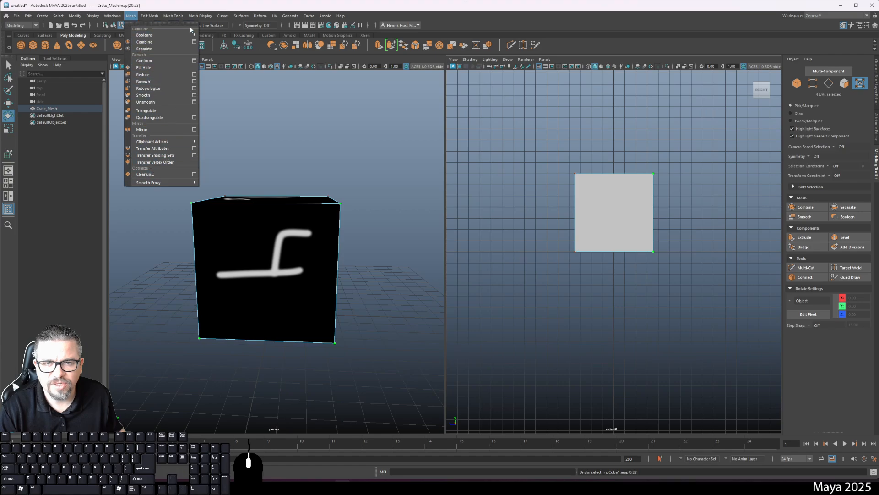
pyautogui.moveTo(223, 18)
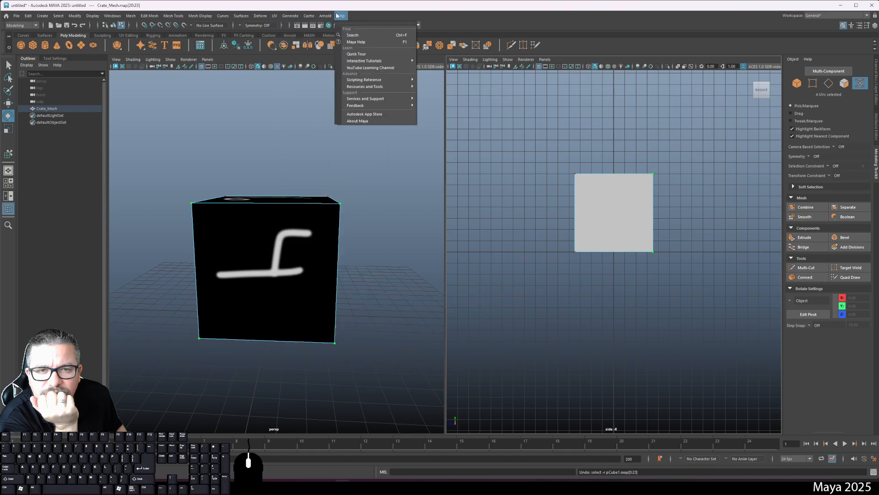
# Search the available commands for "UV Tool Kit" and open the UV Editor from the results
pyautogui.moveTo(335, 17)
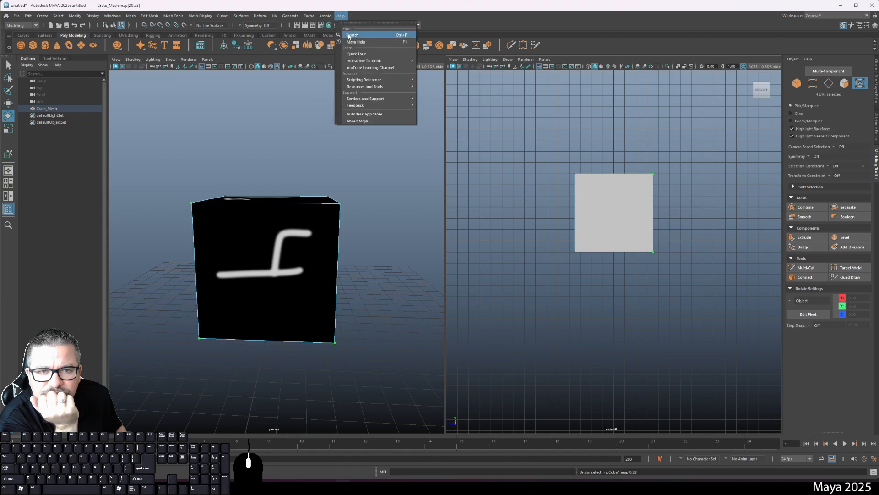
pyautogui.click(350, 36)
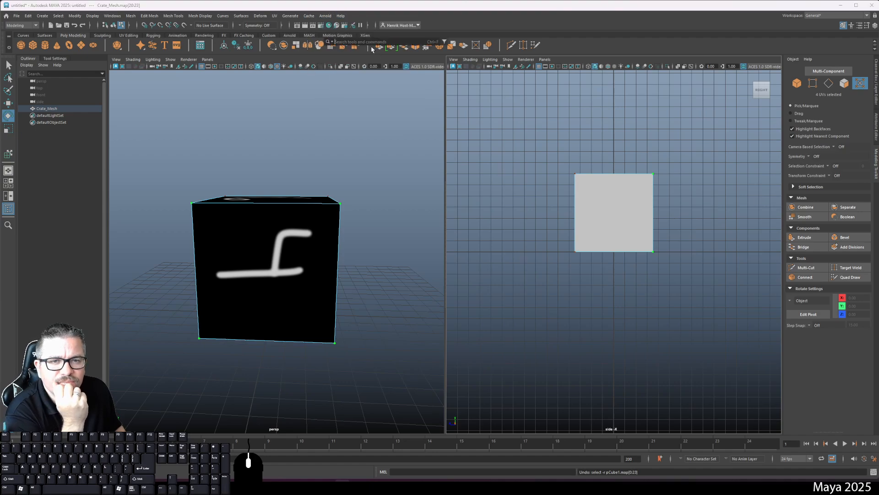
pyautogui.write('UV')
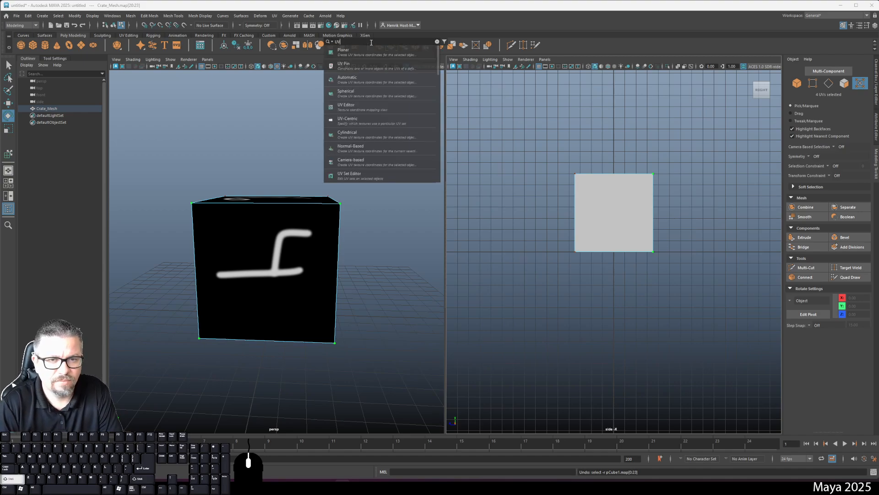
pyautogui.write(' Too')
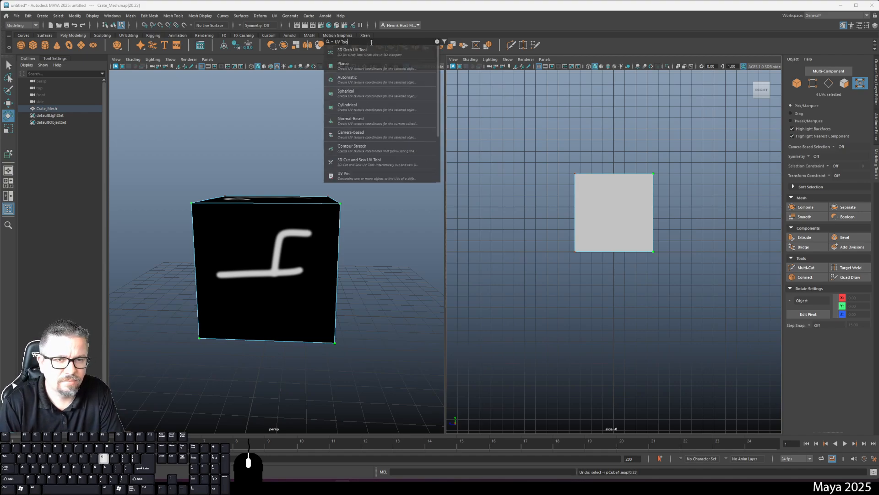
pyautogui.write('l Kit')
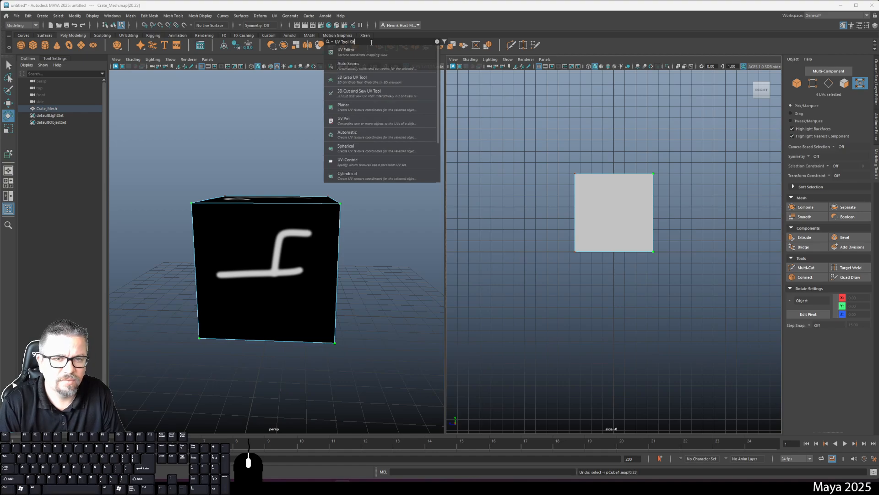
pyautogui.click(361, 51)
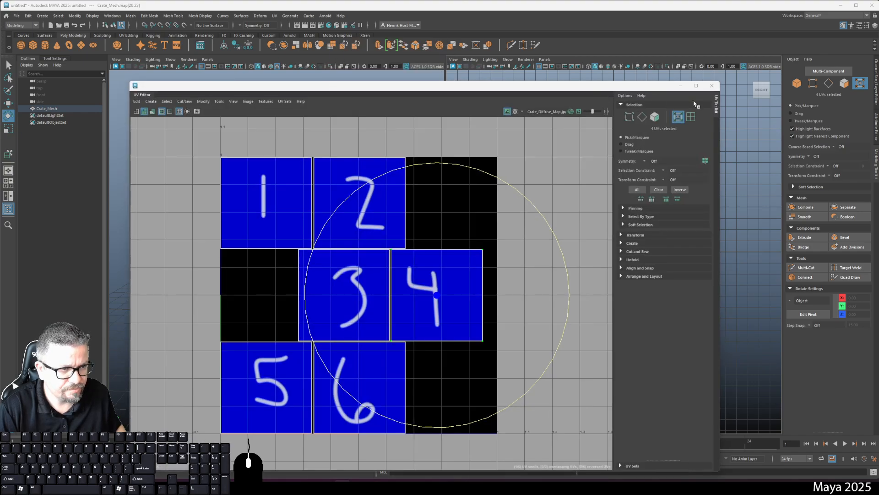
# Dock the UV Toolkit into the main window alongside its other tabbed panels and close the floating UV Editor
pyautogui.moveTo(716, 103); pyautogui.dragTo(877, 198)
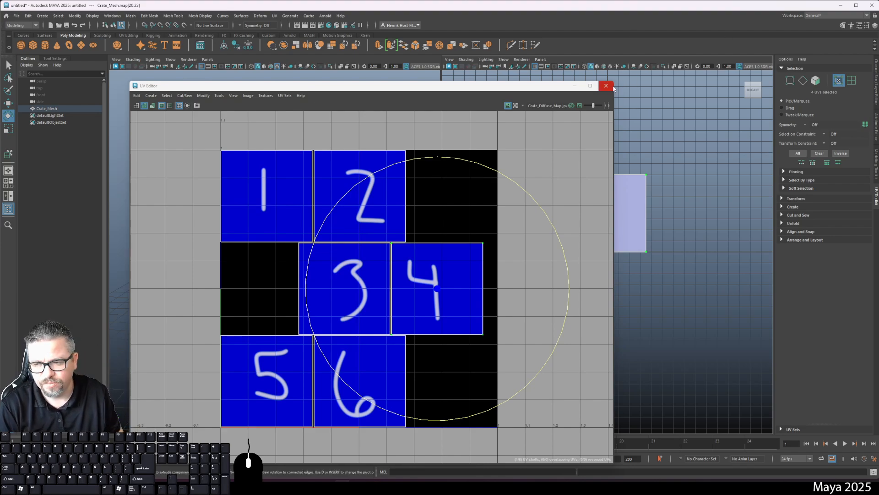
pyautogui.click(606, 85)
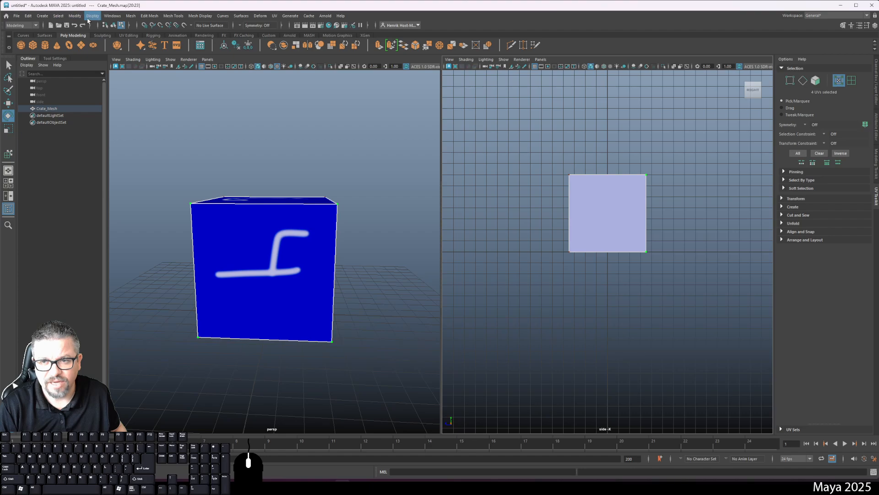
pyautogui.click(112, 15)
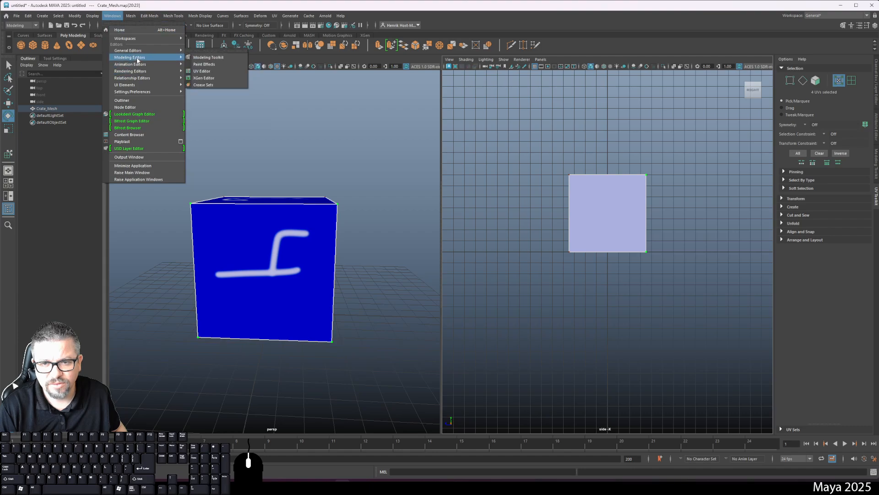
pyautogui.click(111, 16)
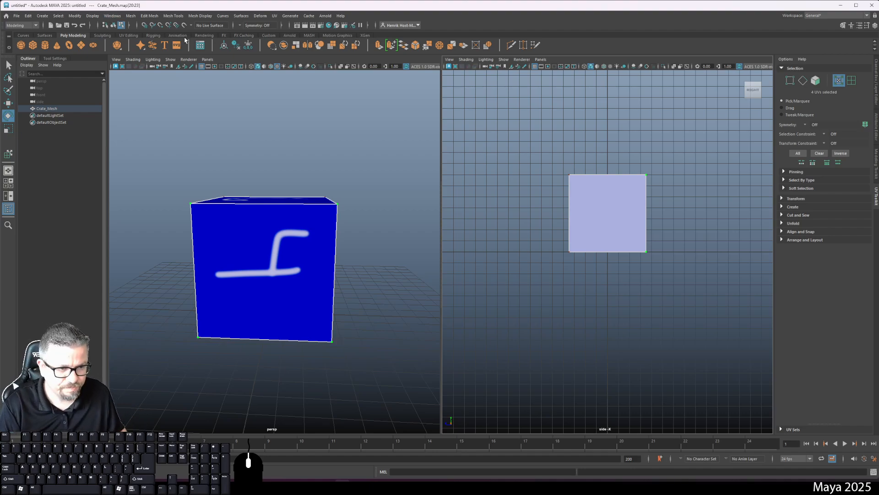
# Return the crate to object mode and switch the workspace to the saved layout Persp/UV Editor
pyautogui.rightClick(289, 269)
pyautogui.click(322, 257)
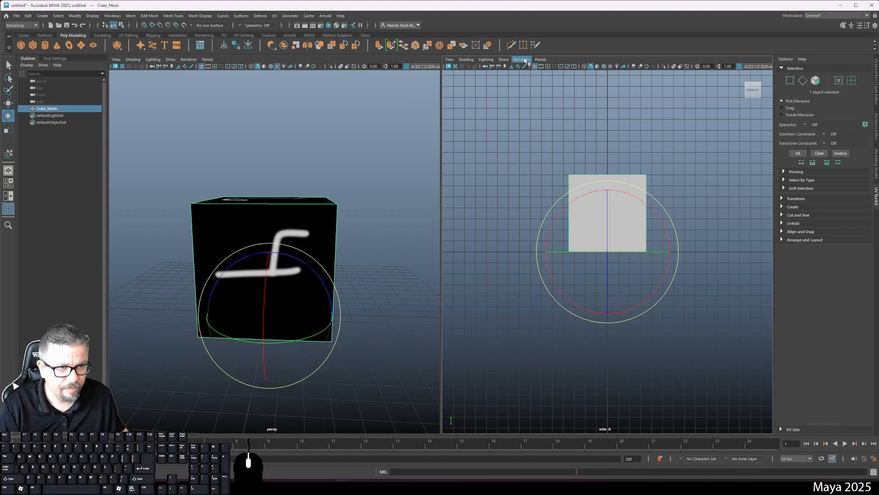
pyautogui.click(540, 59)
pyautogui.moveTo(557, 119)
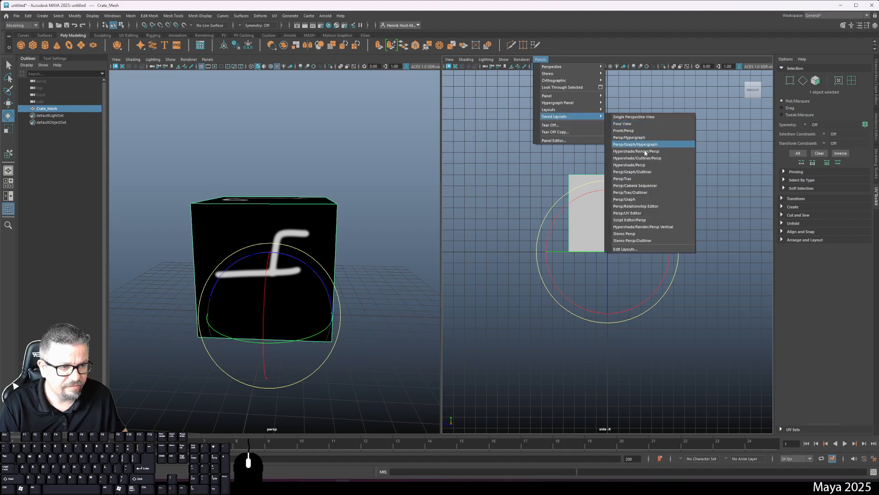
pyautogui.click(646, 214)
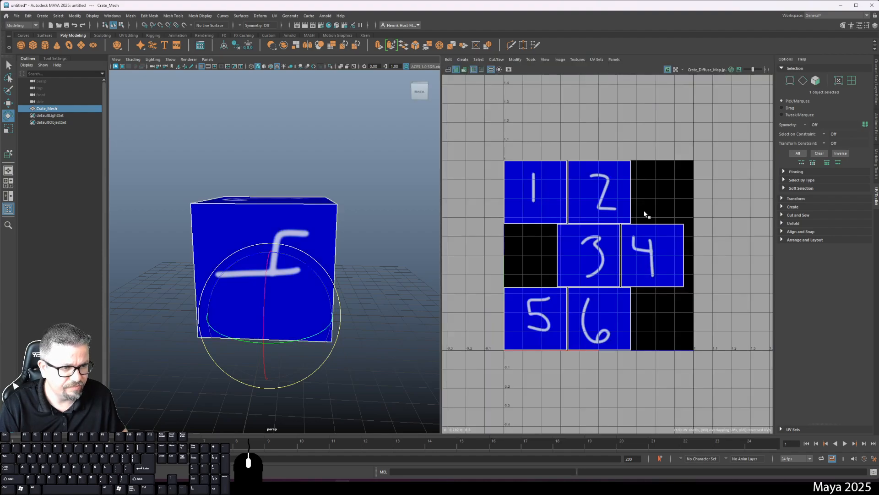
# Select the crate face numbered 4 and rotate its UVs counterclockwise in 90-degree steps until the 4 reads upright
pyautogui.rightClick(262, 231)
pyautogui.click(266, 247)
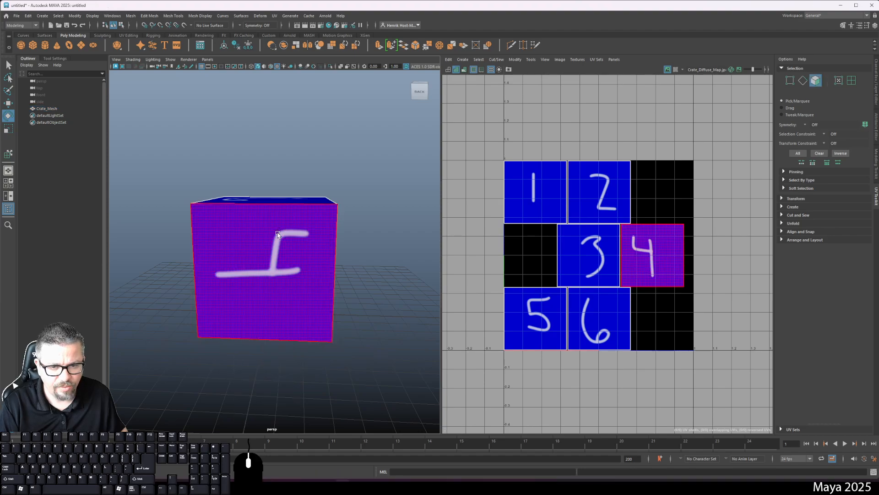
pyautogui.click(268, 247)
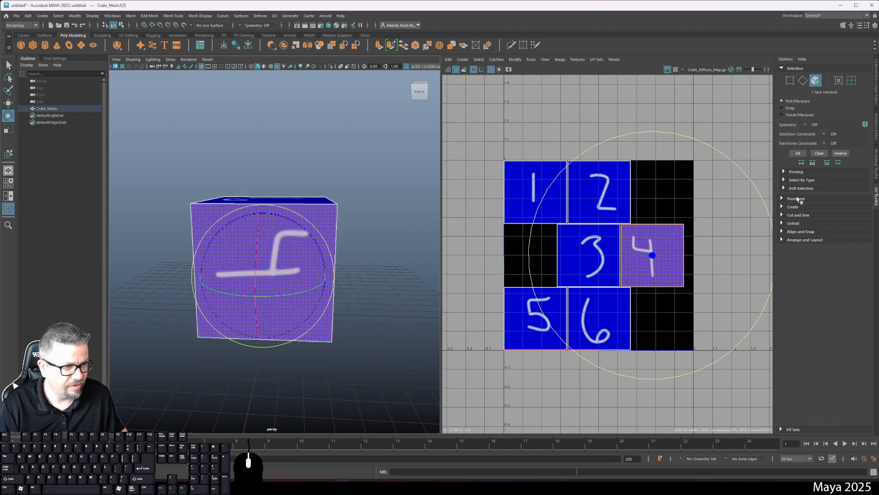
pyautogui.click(799, 198)
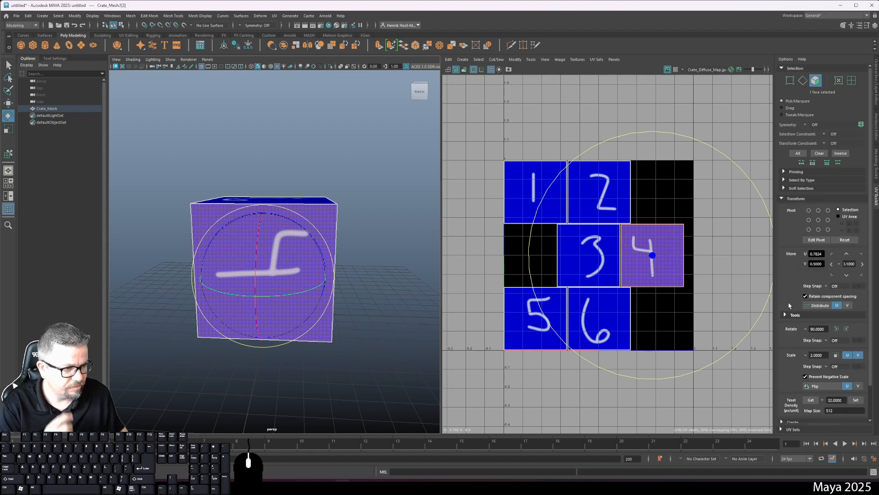
pyautogui.click(836, 328)
pyautogui.click(836, 329)
pyautogui.click(836, 329)
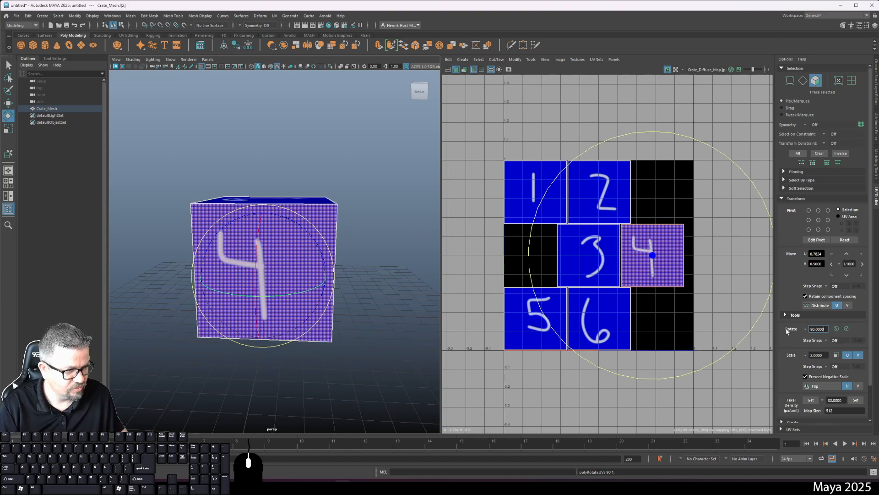
# Try rotating the UVs of the face numbered 4 clockwise by 90 degrees and turn them back counterclockwise
pyautogui.click(795, 314)
pyautogui.click(796, 314)
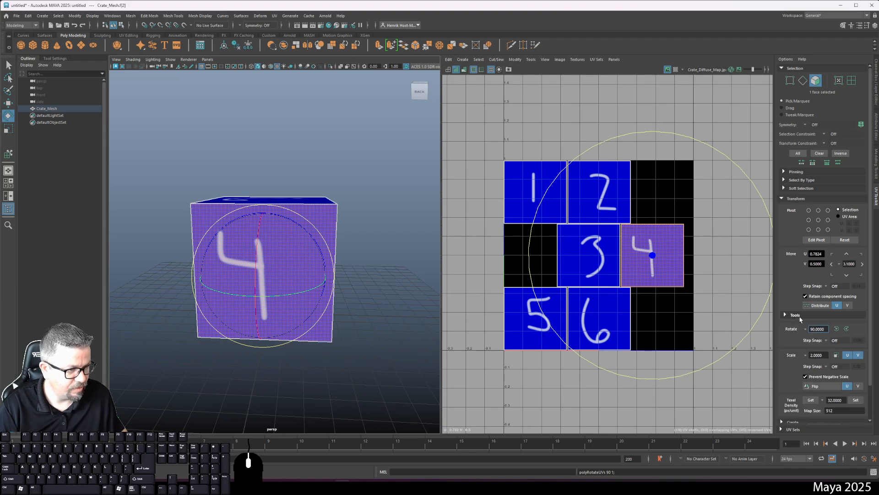
pyautogui.click(799, 199)
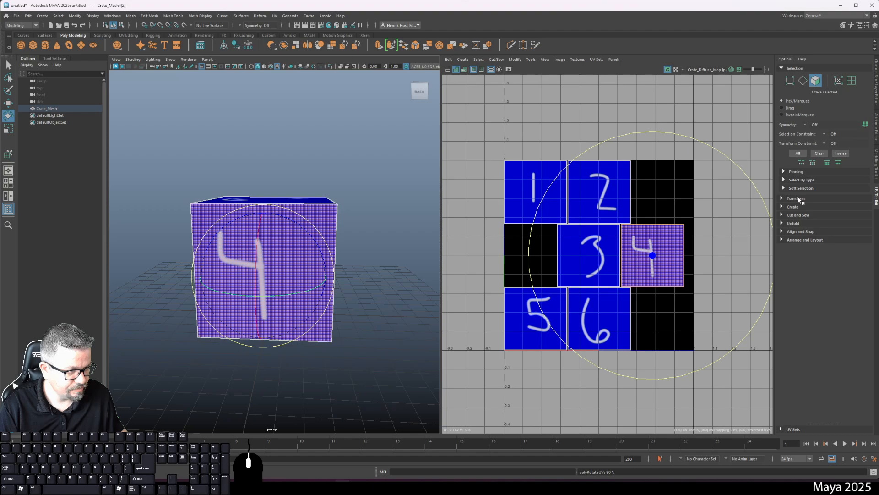
pyautogui.click(799, 199)
pyautogui.click(847, 329)
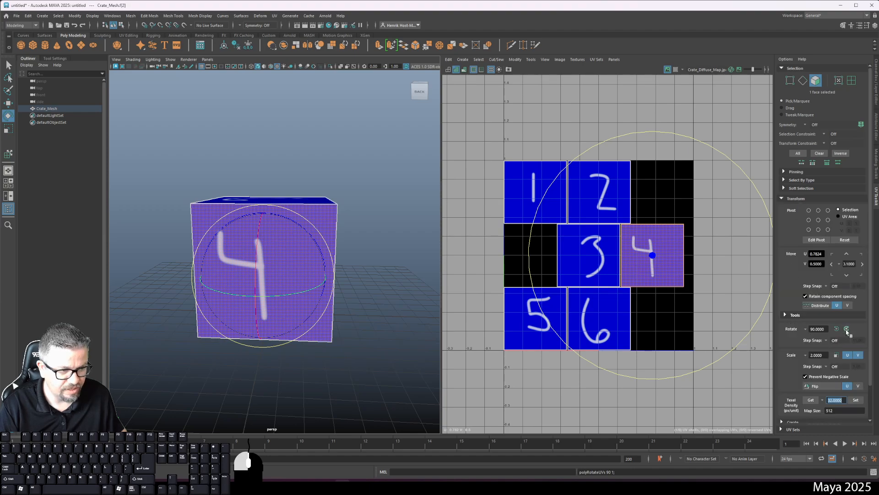
pyautogui.click(837, 329)
pyautogui.click(847, 329)
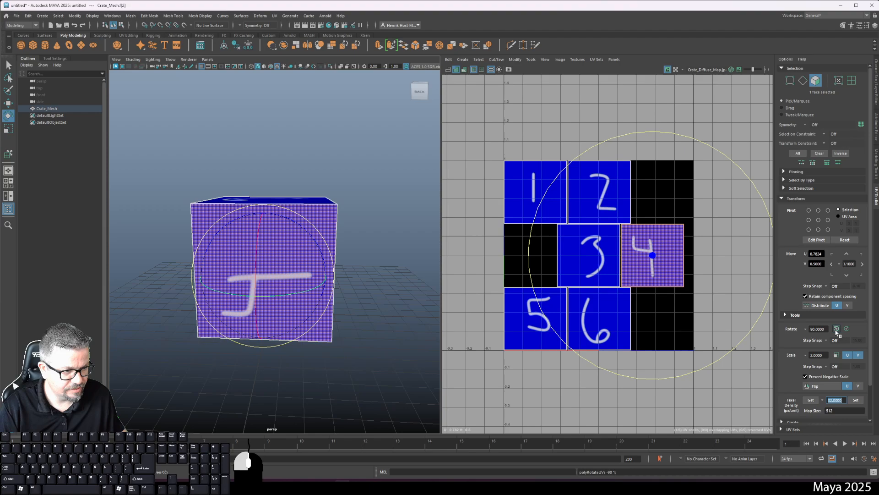
pyautogui.click(836, 329)
# Set the UV rotation amount to 45 degrees, turn face 4's UVs clockwise through a full circle, and reset the amount to 90
pyautogui.click(818, 330)
pyautogui.moveTo(826, 329); pyautogui.dragTo(779, 326)
pyautogui.write('45')
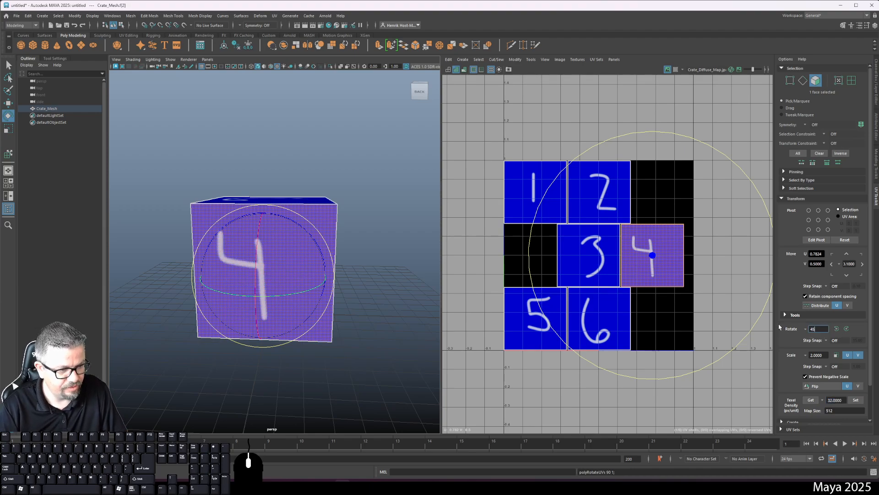
pyautogui.press('Return')
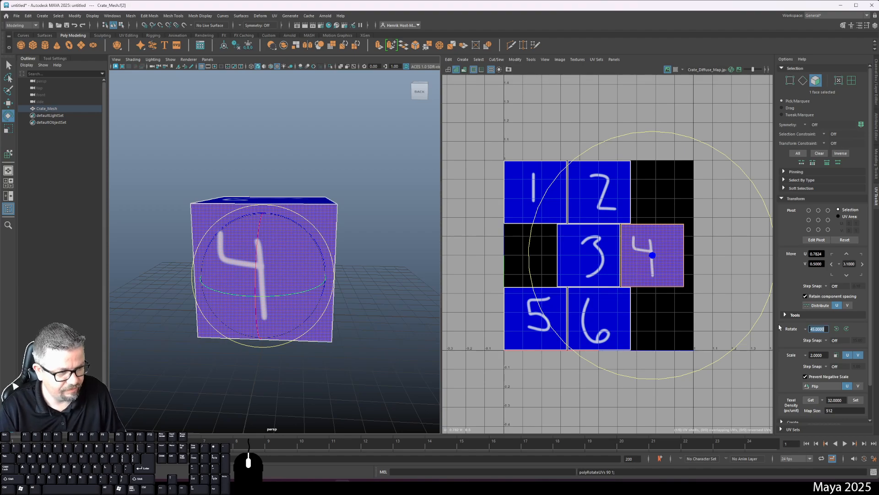
pyautogui.click(846, 329)
pyautogui.click(846, 329)
pyautogui.click(846, 329)
pyautogui.click(846, 329)
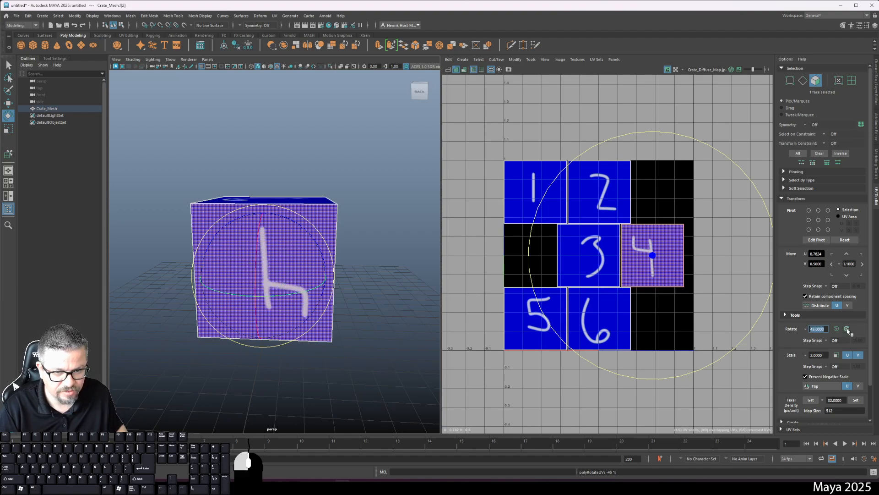
pyautogui.click(846, 329)
pyautogui.click(846, 329)
pyautogui.click(846, 328)
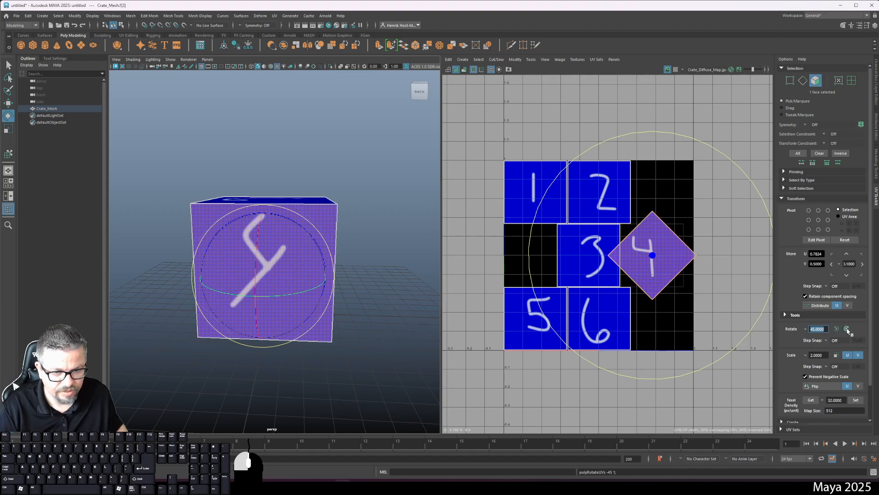
pyautogui.click(846, 328)
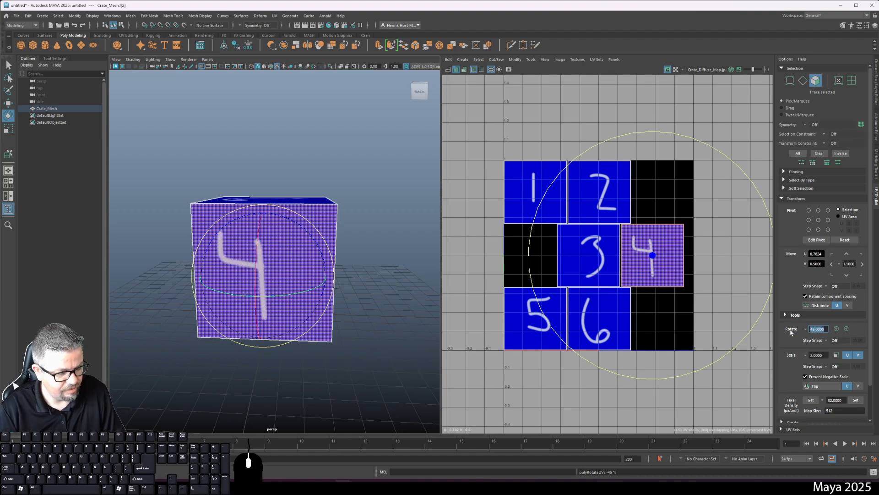
pyautogui.write('90')
pyautogui.press('Return')
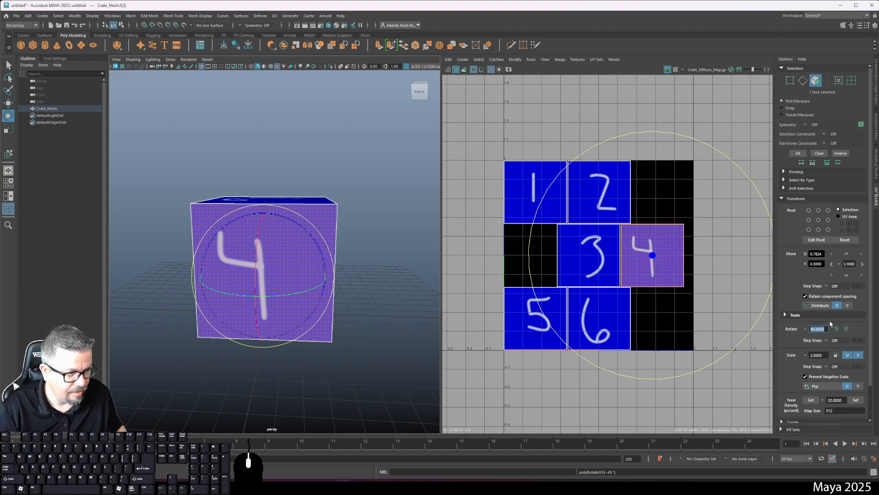
# Return to object mode and inspect the crate's sides numbered 1 and 4 in the perspective view
pyautogui.rightClick(289, 210)
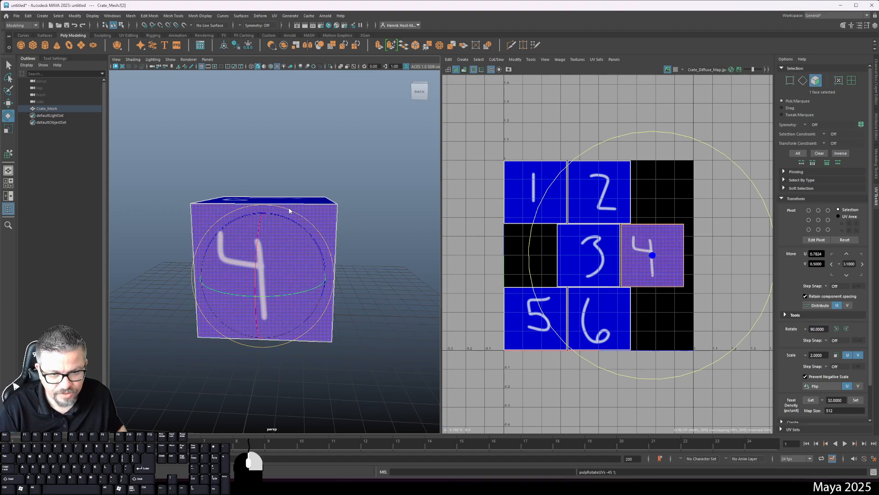
pyautogui.click(384, 253)
pyautogui.keyDown('alt'); pyautogui.moveTo(385, 253); pyautogui.dragTo(308, 293); pyautogui.keyUp('alt')
pyautogui.scroll(3, 275, 267)
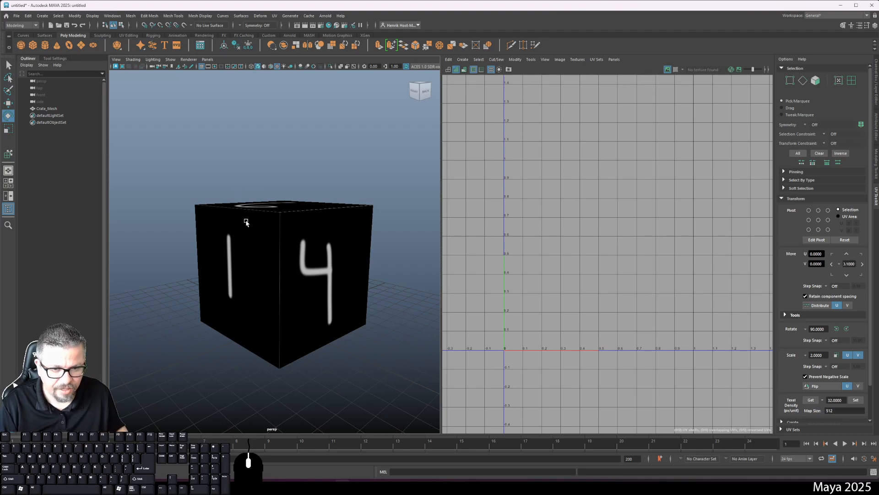
pyautogui.click(251, 231)
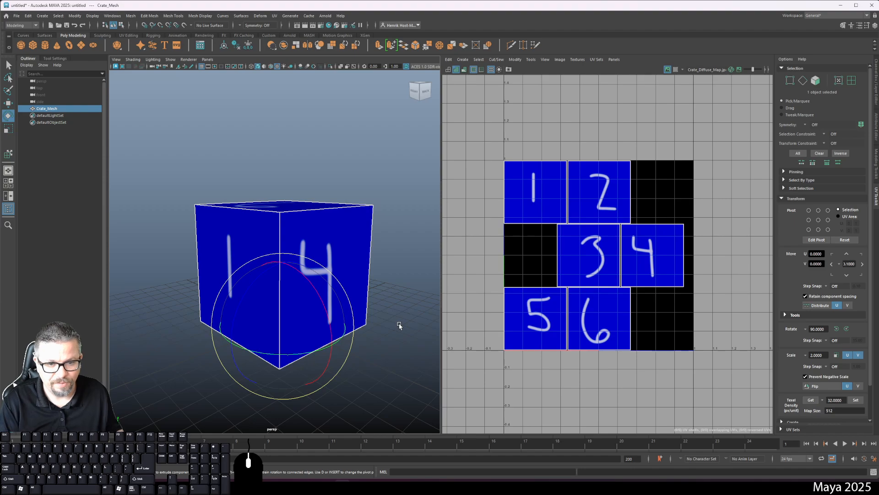
pyautogui.click(384, 193)
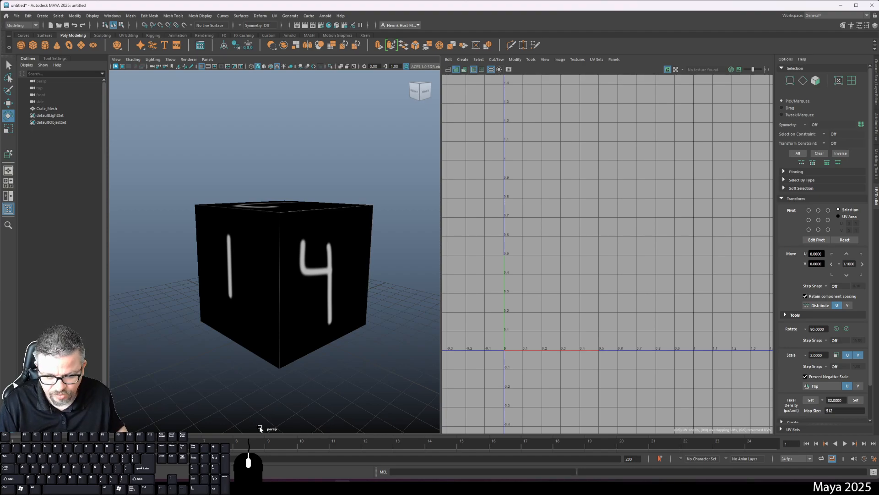
# Switch to the Lab 8 - Introduction to Texturing page in the browser and view the Wood Cabinet Worn Long texture through its Poly Haven link
pyautogui.moveTo(177, 476)
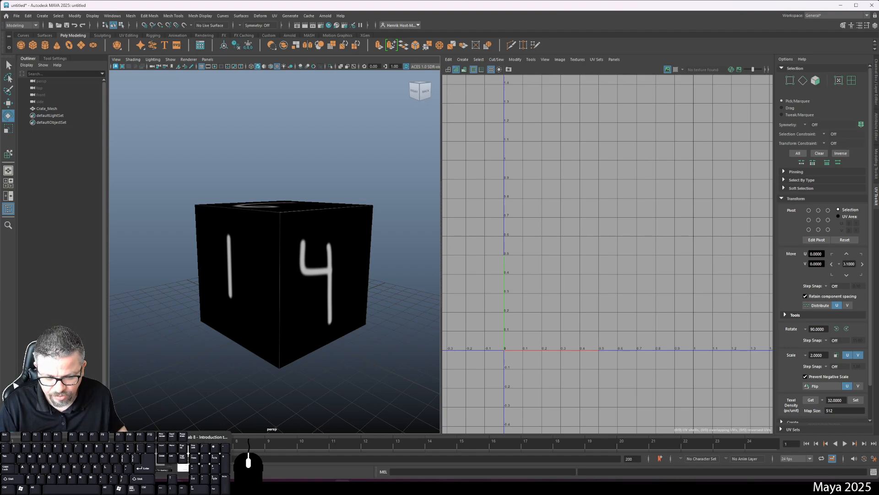
pyautogui.click(215, 437)
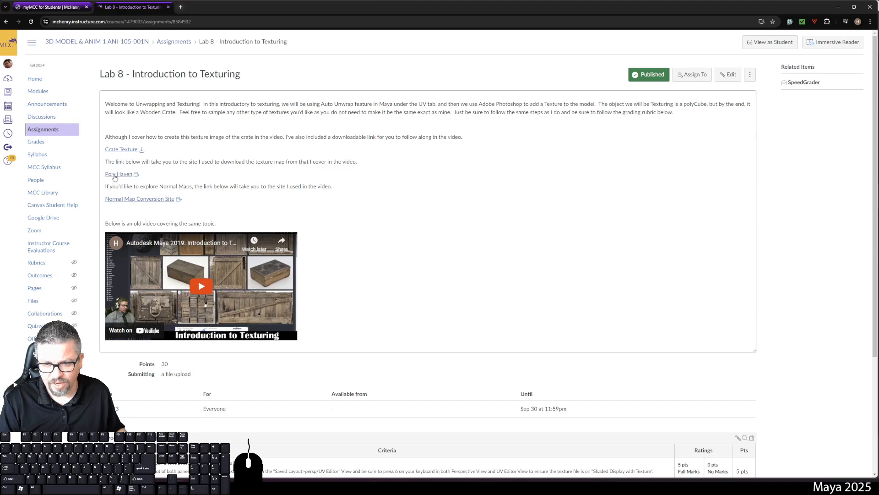
pyautogui.click(115, 176)
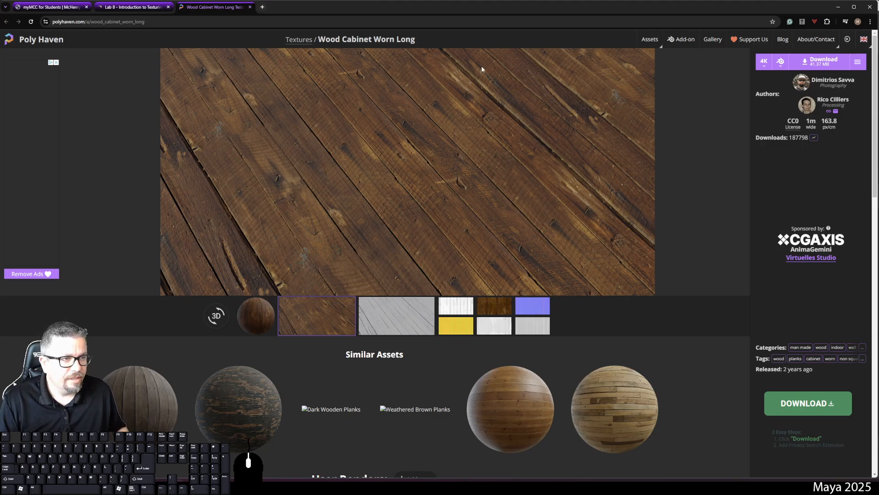
pyautogui.scroll(-3, 473, 250)
pyautogui.scroll(3, 373, 390)
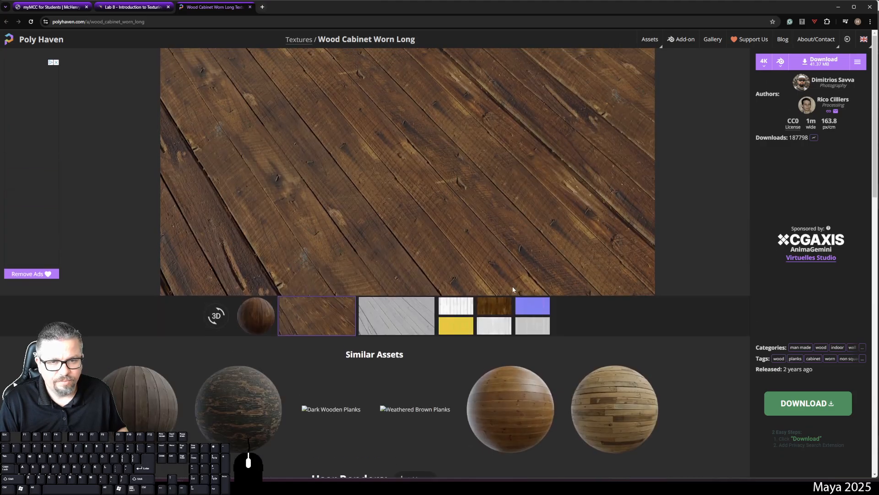
# Open the Poly Haven home page in a new tab and browse its Textures assets
pyautogui.middleClick(44, 40)
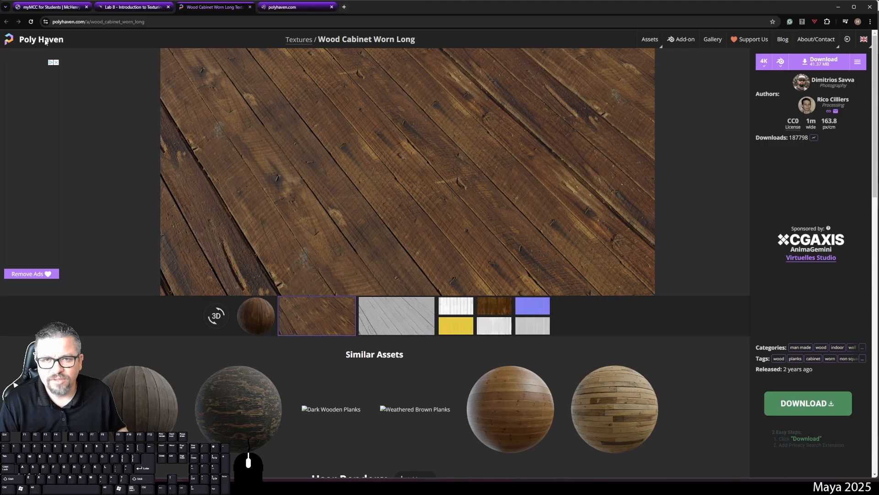
pyautogui.click(277, 7)
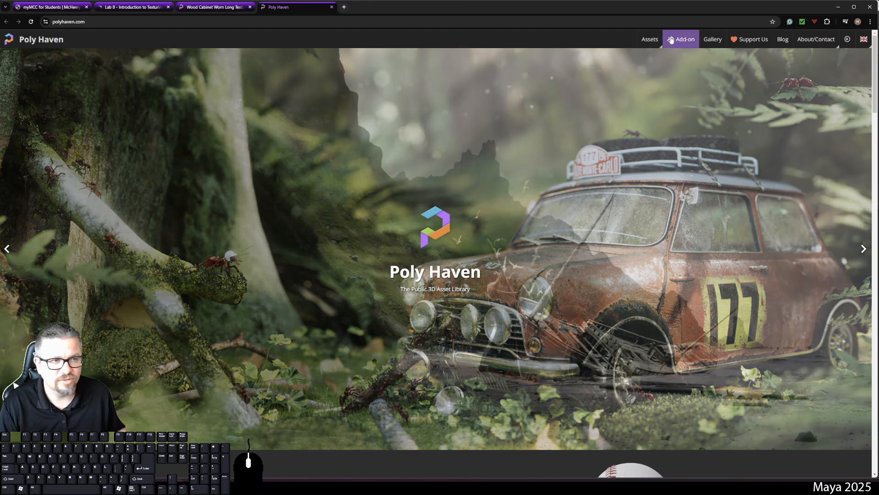
pyautogui.moveTo(647, 40)
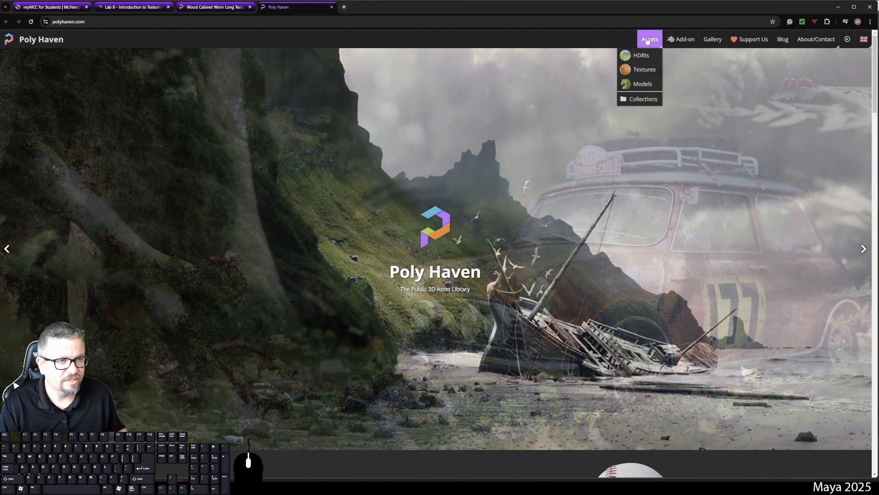
pyautogui.click(643, 69)
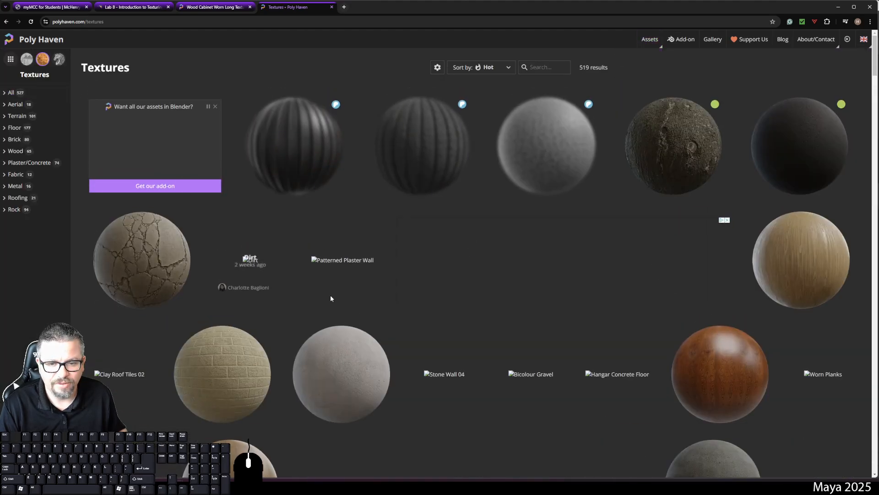
pyautogui.scroll(-5, 344, 297)
pyautogui.scroll(5, 344, 300)
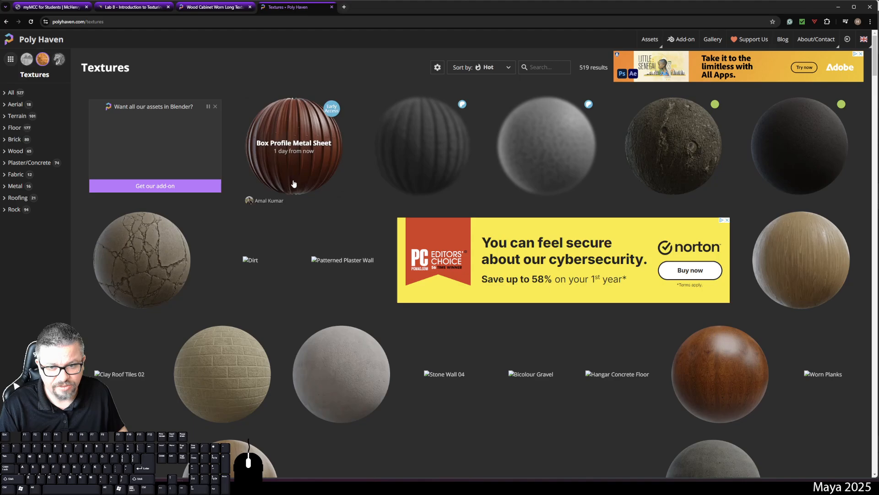
pyautogui.scroll(-5, 307, 290)
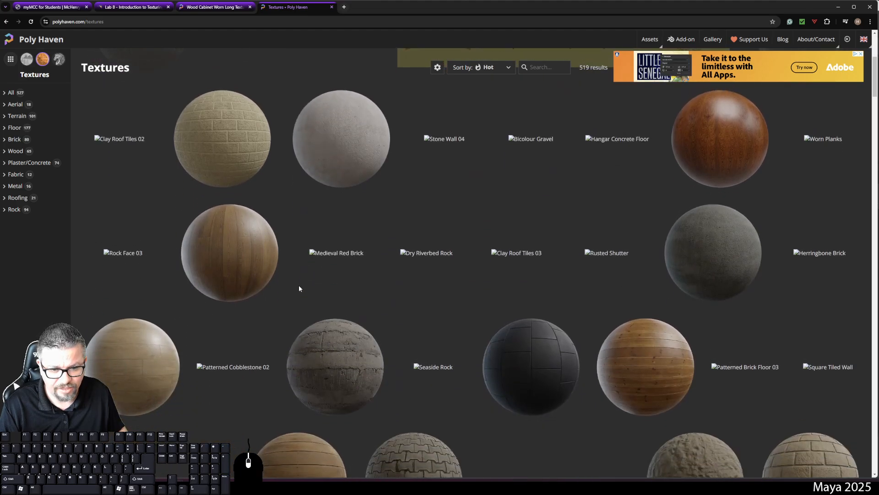
# Open the Cracked Concrete texture from the Poly Haven listing and examine it on the sphere in the rotatable 3D preview
pyautogui.scroll(5, 293, 286)
pyautogui.click(135, 259)
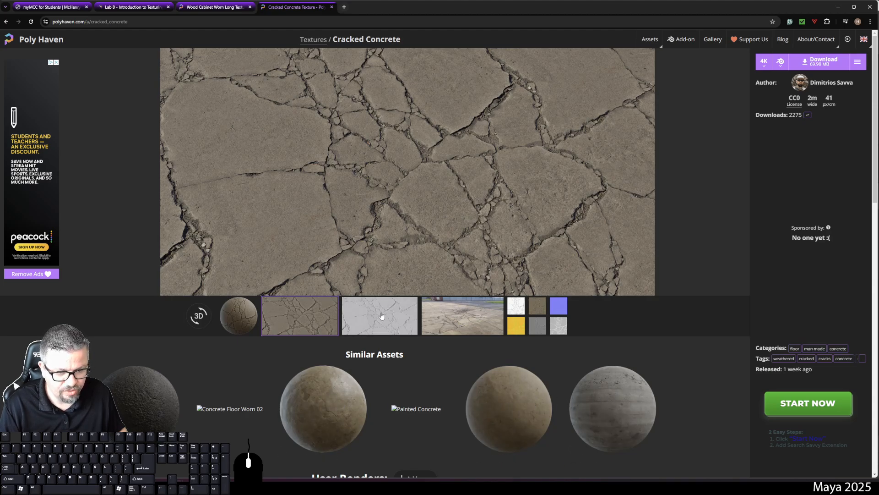
pyautogui.click(199, 316)
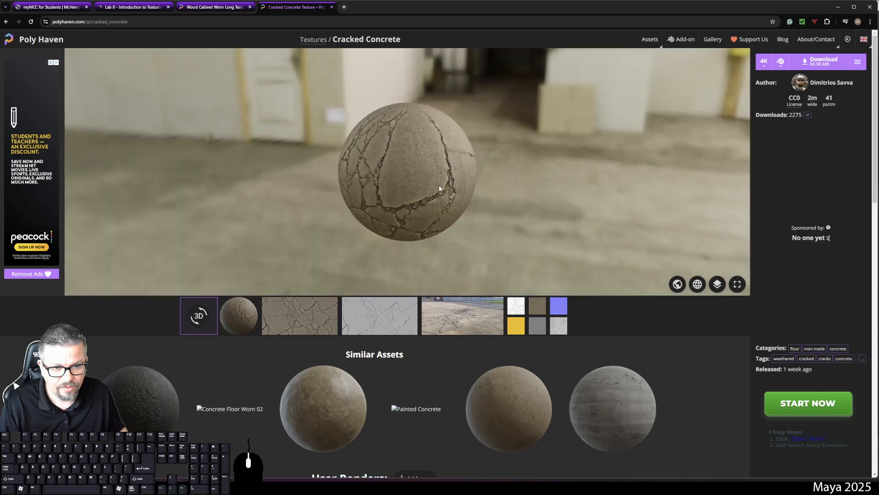
pyautogui.moveTo(439, 185); pyautogui.dragTo(343, 157)
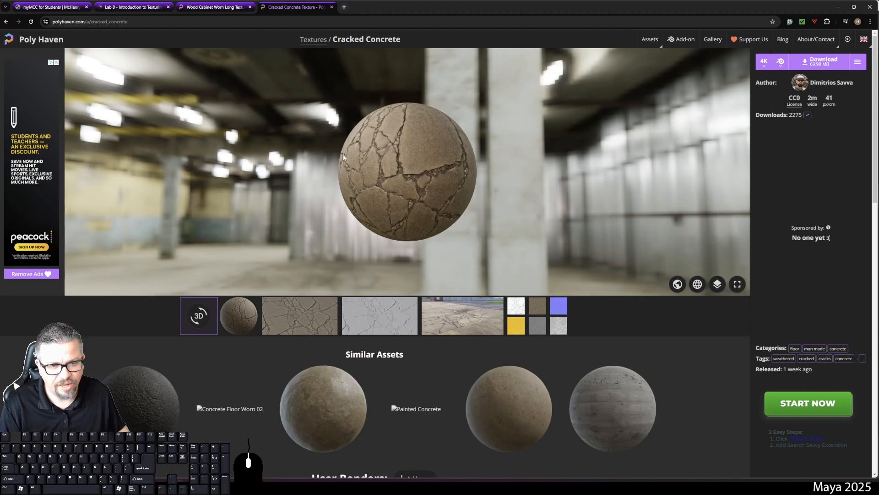
pyautogui.moveTo(481, 193); pyautogui.dragTo(467, 169)
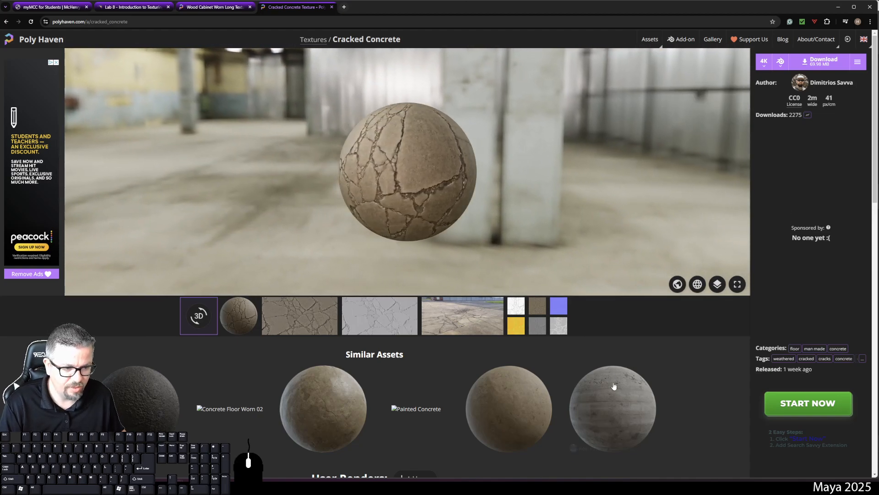
# View the similar asset Concrete Layers 02 in the 3D preview, rotate around it, and close that texture's tab
pyautogui.click(612, 389)
pyautogui.click(212, 318)
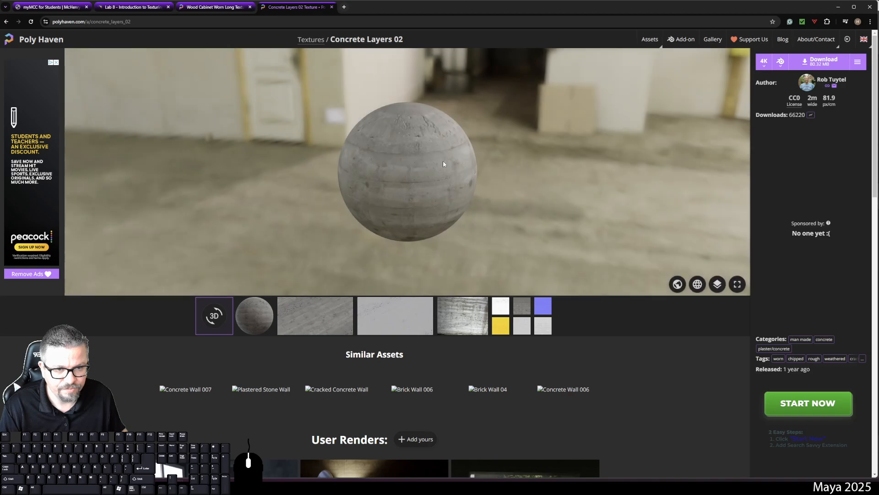
pyautogui.moveTo(443, 161); pyautogui.dragTo(418, 164)
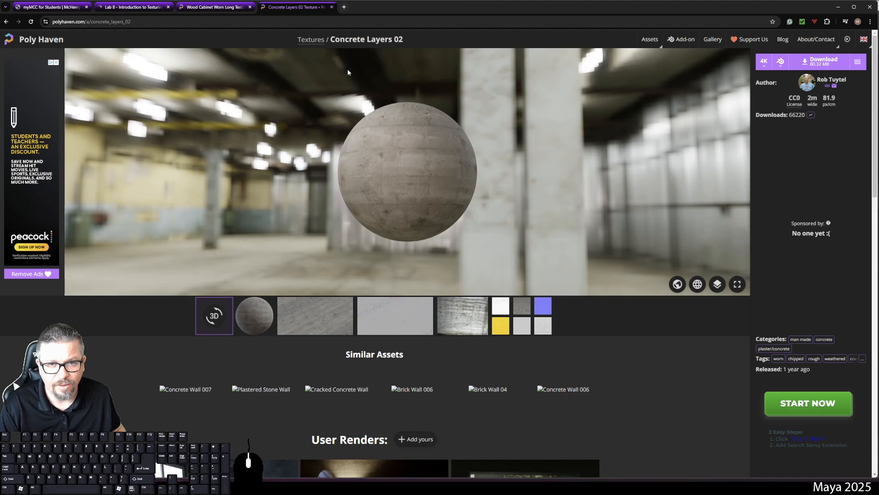
pyautogui.click(331, 7)
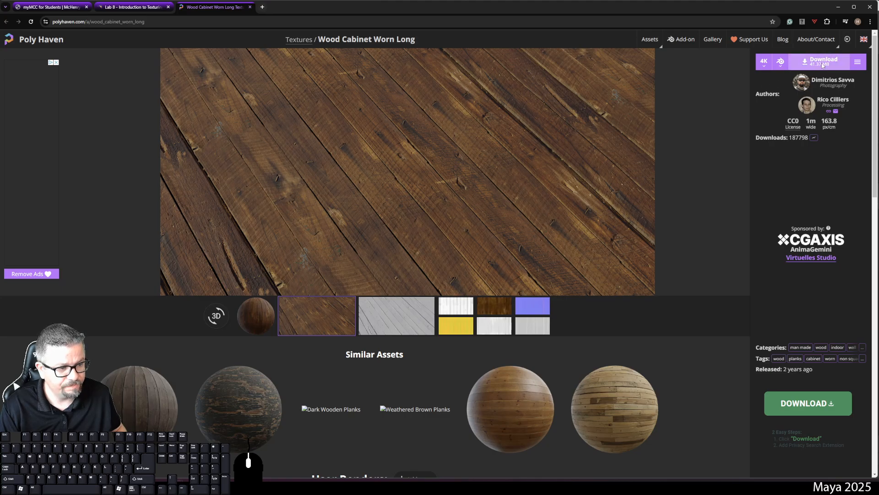
# Download the Wood Cabinet Worn Long texture as a 4K Blend zip and show the file in its Downloads folder
pyautogui.click(823, 65)
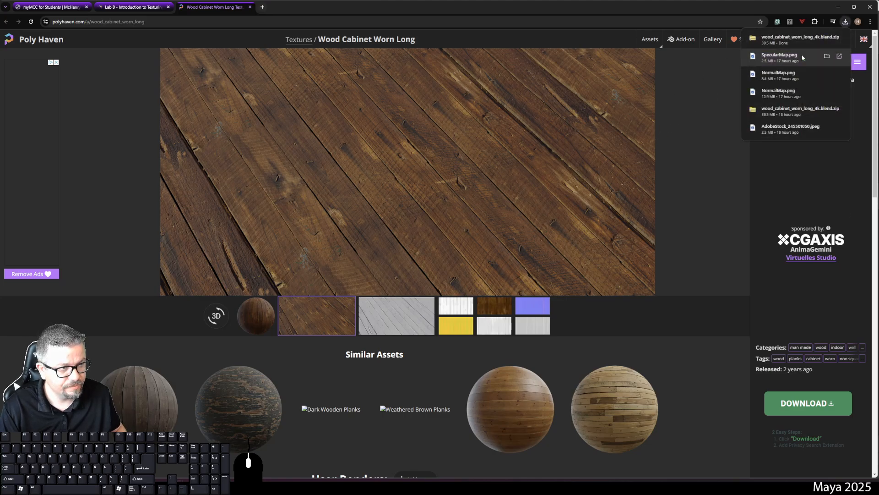
pyautogui.click(827, 39)
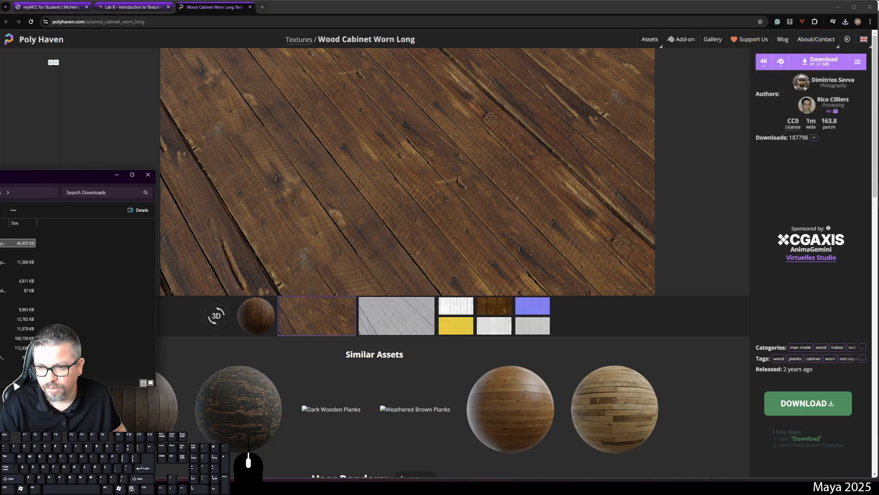
pyautogui.moveTo(0, 174); pyautogui.dragTo(413, 86)
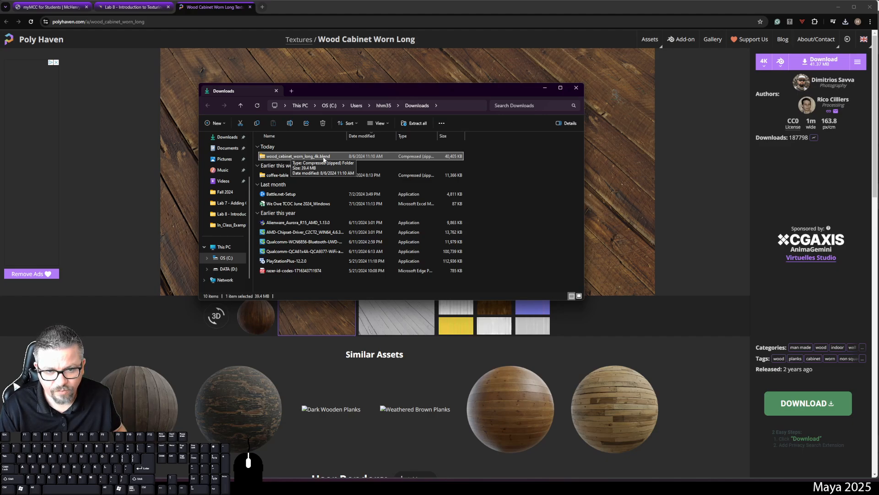
# Move the wood_cabinet_worn_long_4k.blend zip from Downloads into the In_Class_Example folder of Fall 2024's Lab 8 - Introduction to Texturing
pyautogui.rightClick(326, 158)
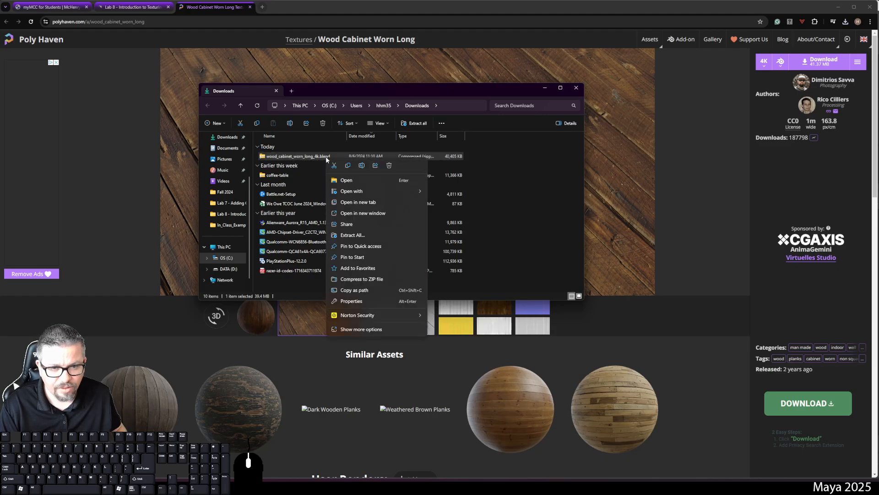
pyautogui.click(334, 166)
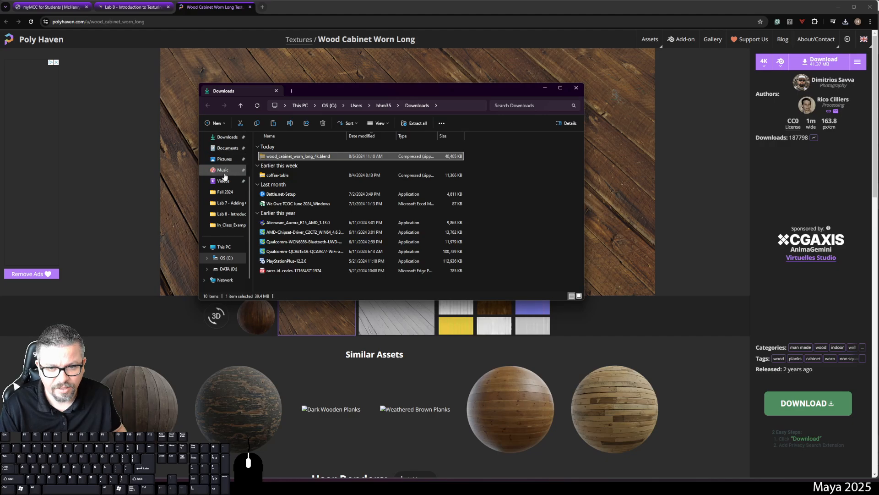
pyautogui.click(225, 191)
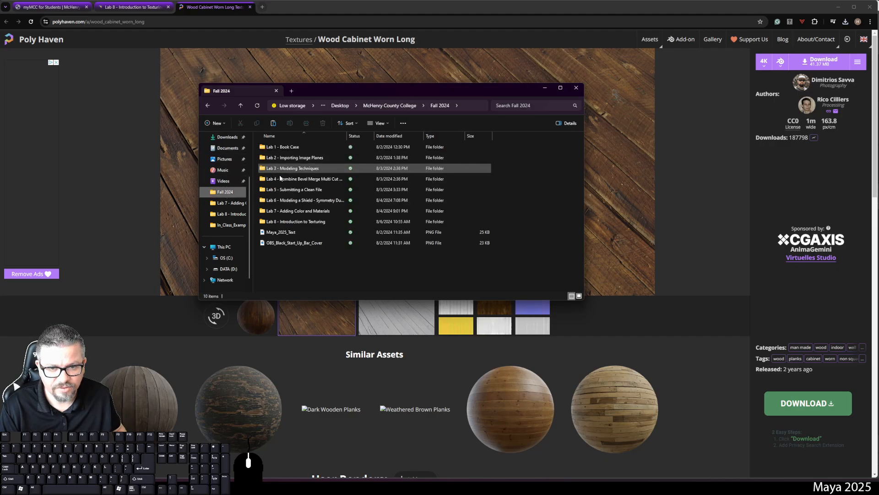
pyautogui.doubleClick(286, 223)
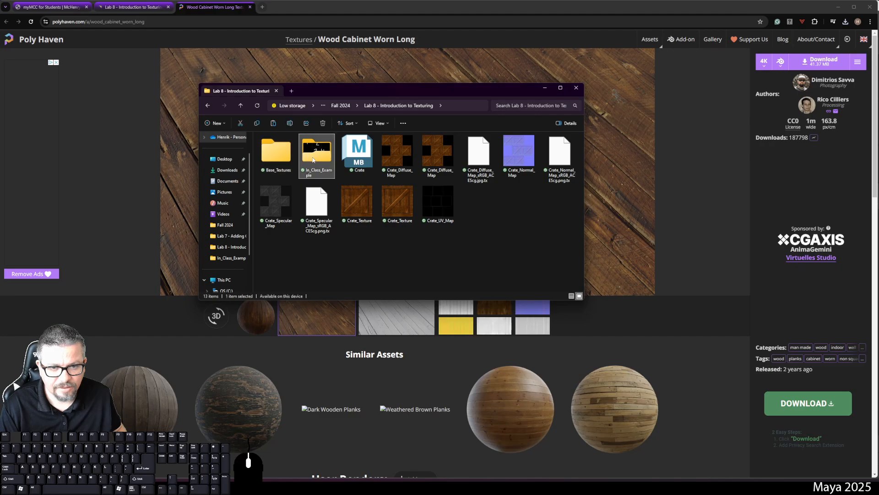
pyautogui.doubleClick(317, 154)
pyautogui.rightClick(301, 193)
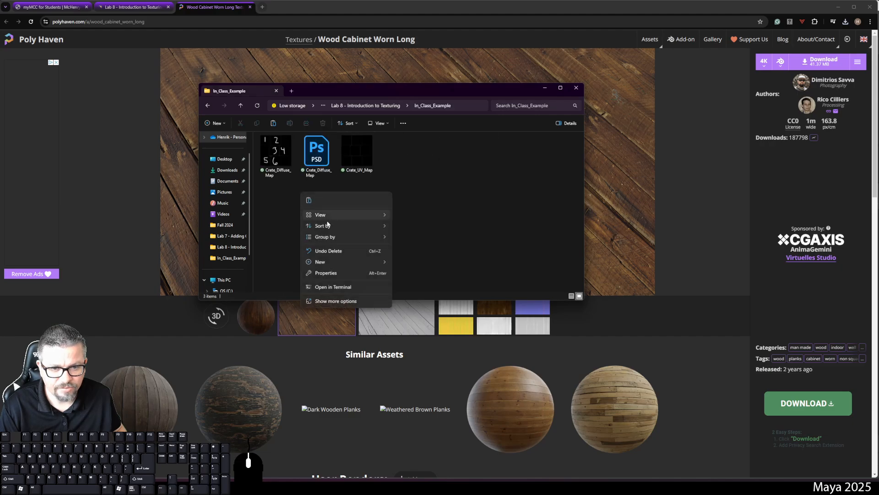
# Paste the wood_cabinet_worn_long_4k.blend archive into the In_Class_Example folder and extract it to the suggested location
pyautogui.click(314, 200)
pyautogui.rightClick(397, 157)
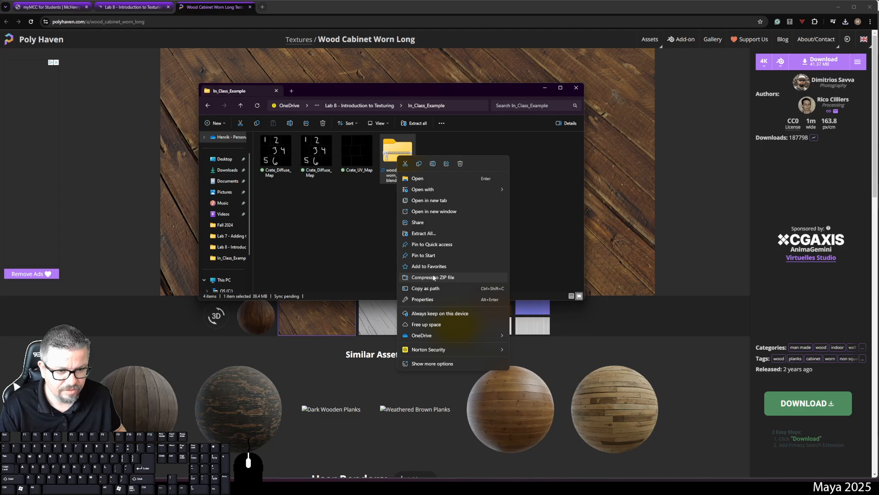
pyautogui.click(421, 233)
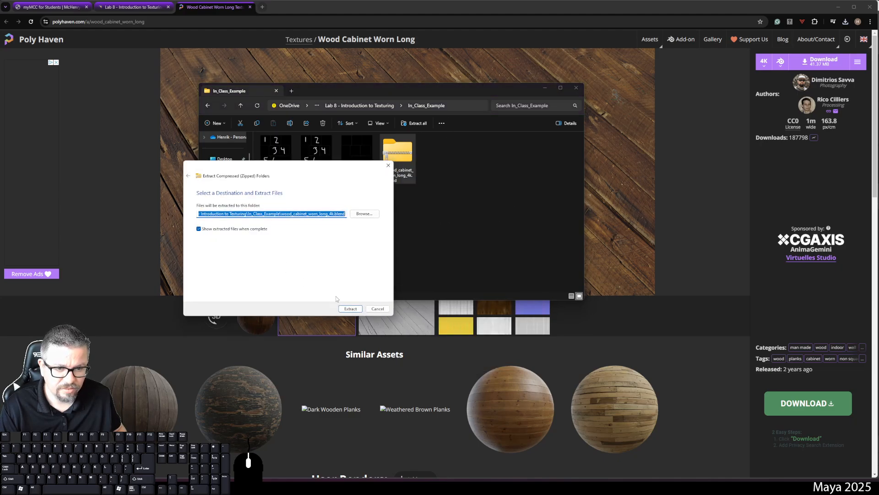
pyautogui.click(351, 308)
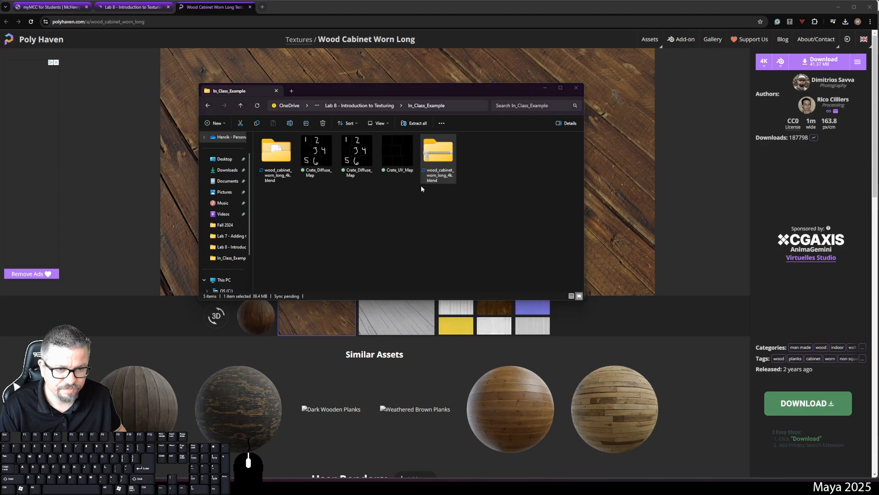
# Inspect the files in the extracted textures folder and close its window
pyautogui.moveTo(320, 92); pyautogui.dragTo(407, 103)
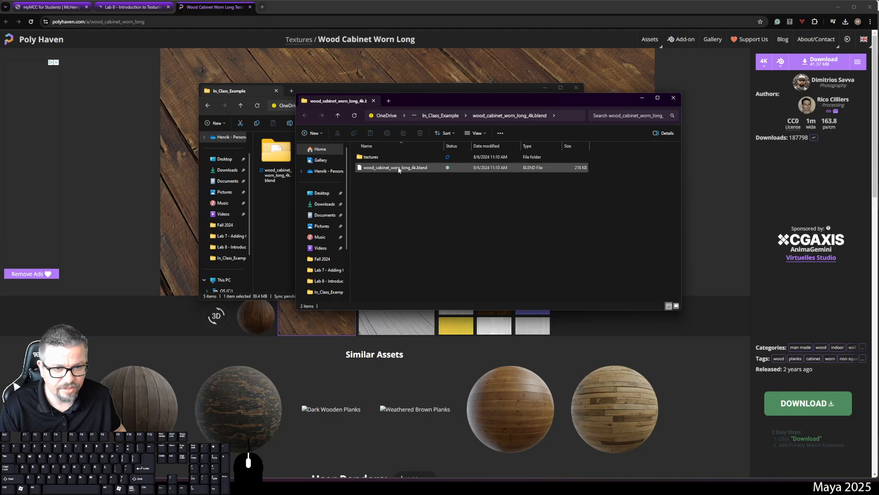
pyautogui.doubleClick(384, 157)
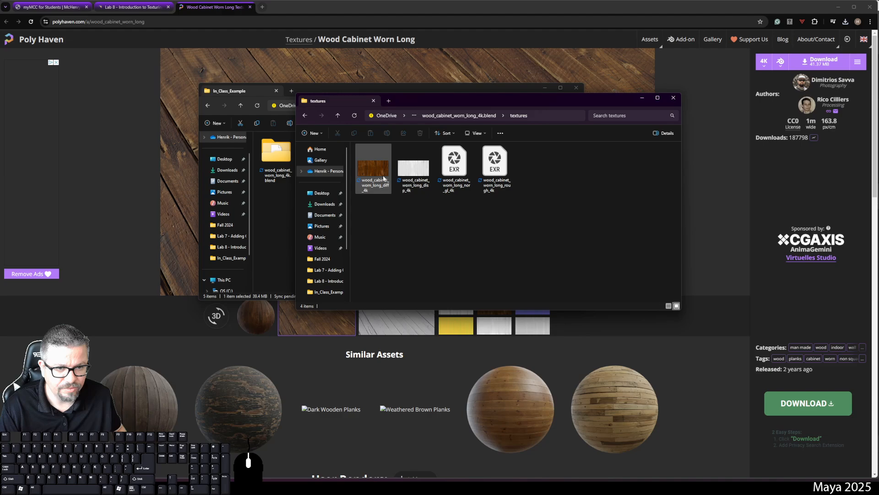
pyautogui.click(487, 171)
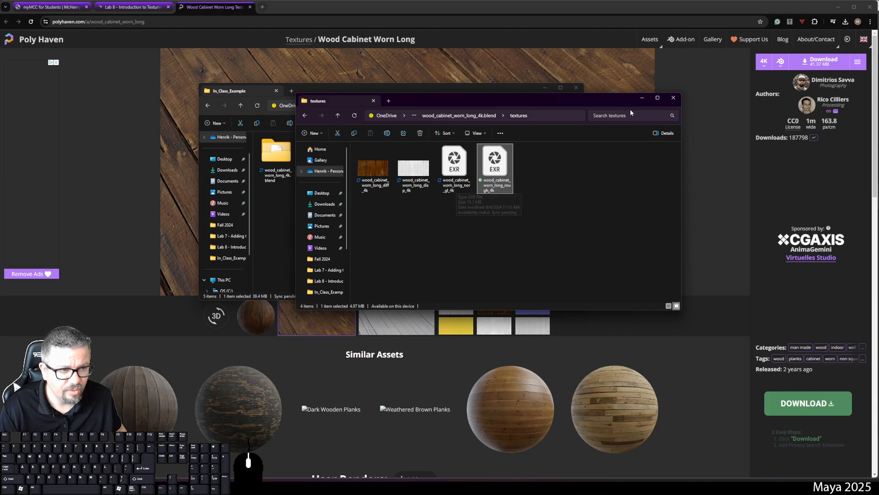
pyautogui.click(673, 98)
# Switch to Photoshop and open all four wood_cabinet_worn_long texture maps from the extracted textures folder
pyautogui.click(327, 483)
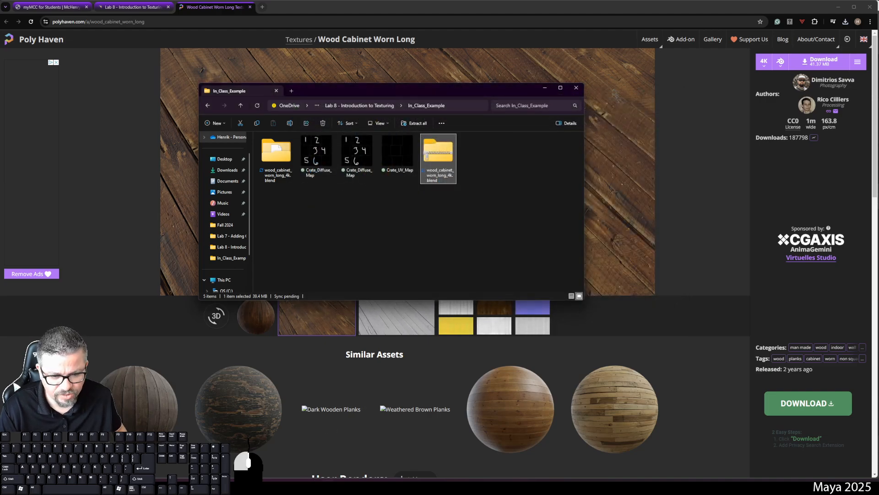
pyautogui.click(15, 6)
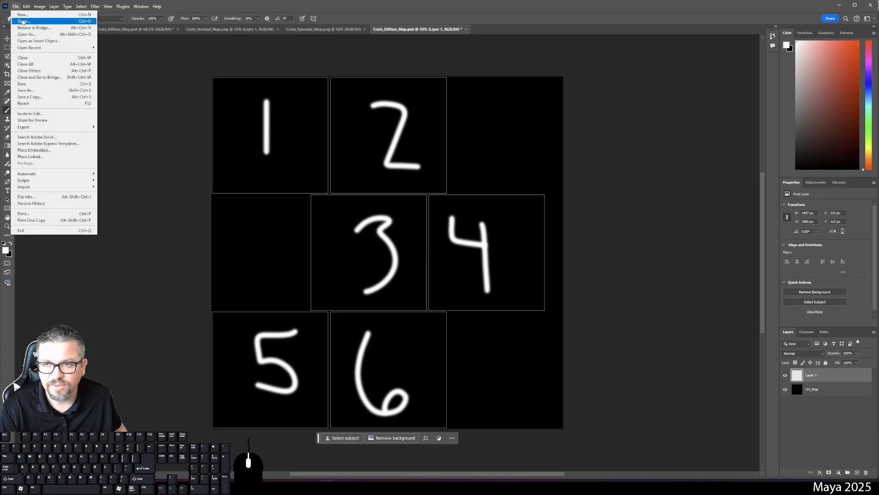
pyautogui.click(28, 21)
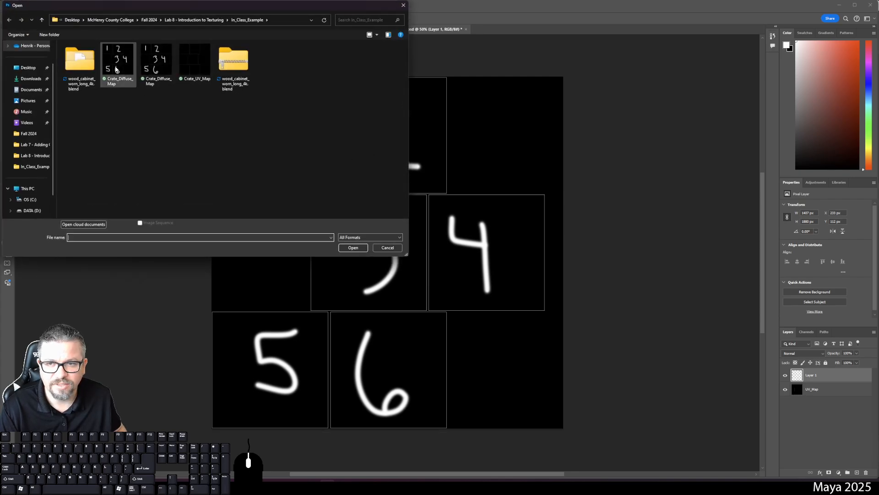
pyautogui.doubleClick(86, 70)
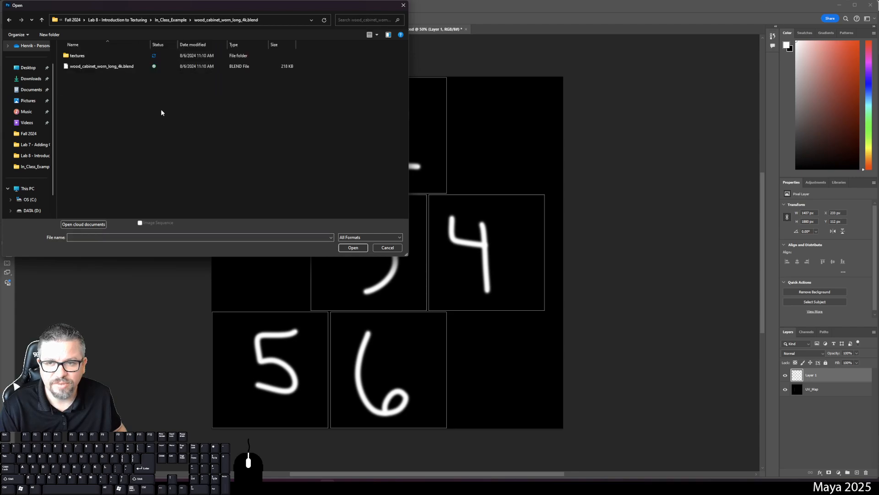
pyautogui.doubleClick(79, 55)
pyautogui.click(87, 84)
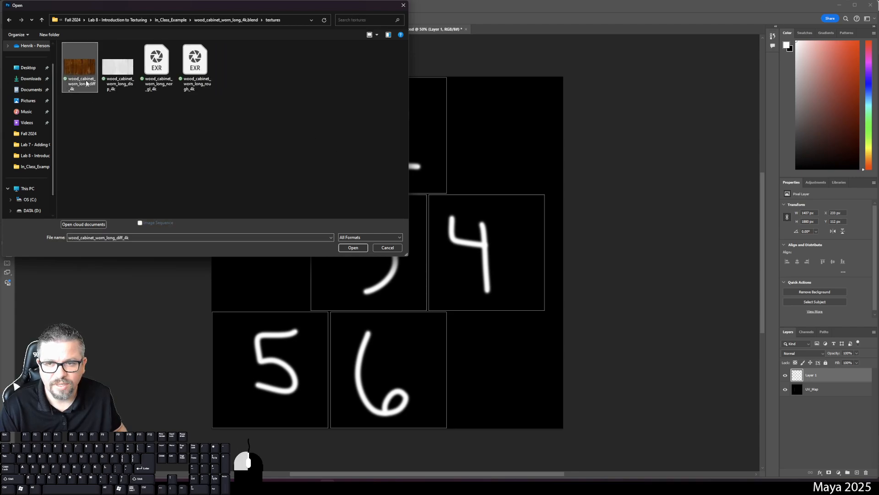
pyautogui.keyDown('shift'); pyautogui.click(195, 64); pyautogui.keyUp('shift')
pyautogui.click(353, 248)
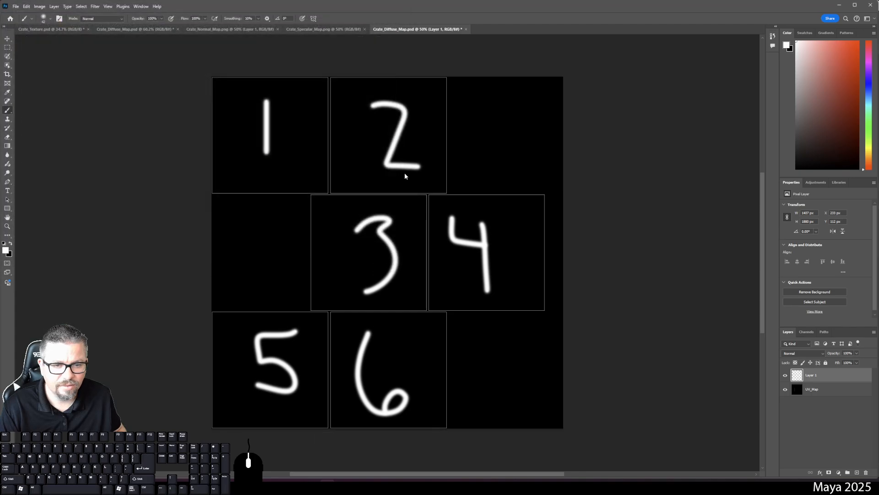
pyautogui.click(304, 165)
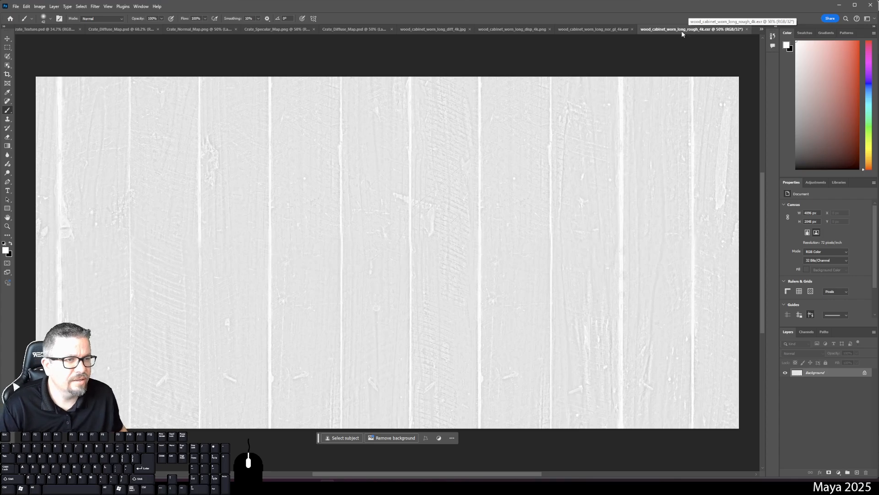
# Examine the wood's normal, displacement and diffuse maps one after another
pyautogui.click(612, 29)
pyautogui.click(506, 31)
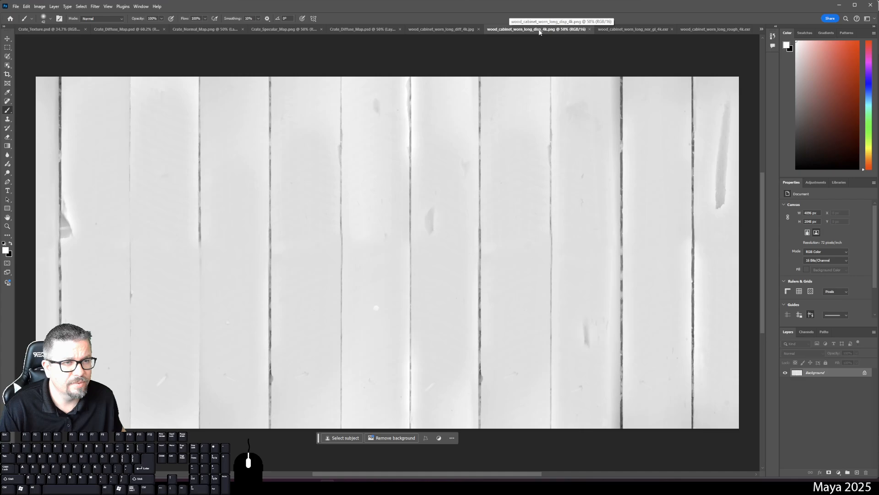
pyautogui.click(457, 30)
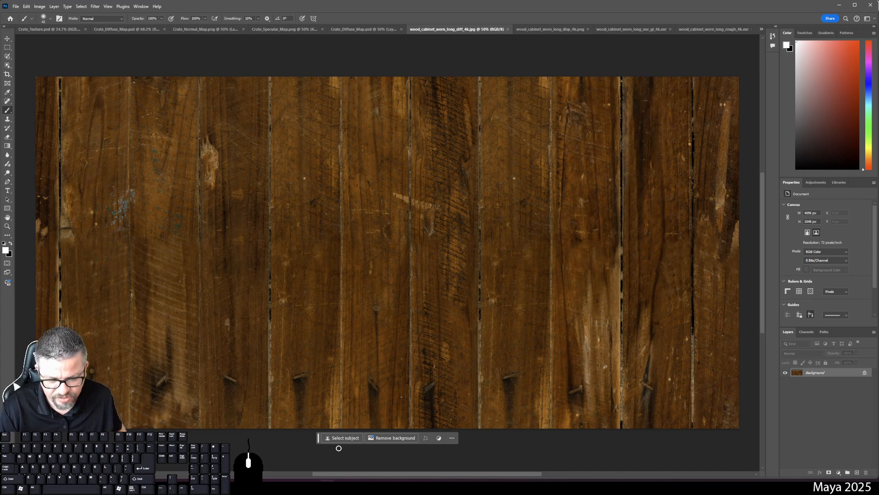
# Switch to Maya, select the crate mesh and open the UV Snapshot options to check the map size
pyautogui.hotkey('alt', 'Tab')
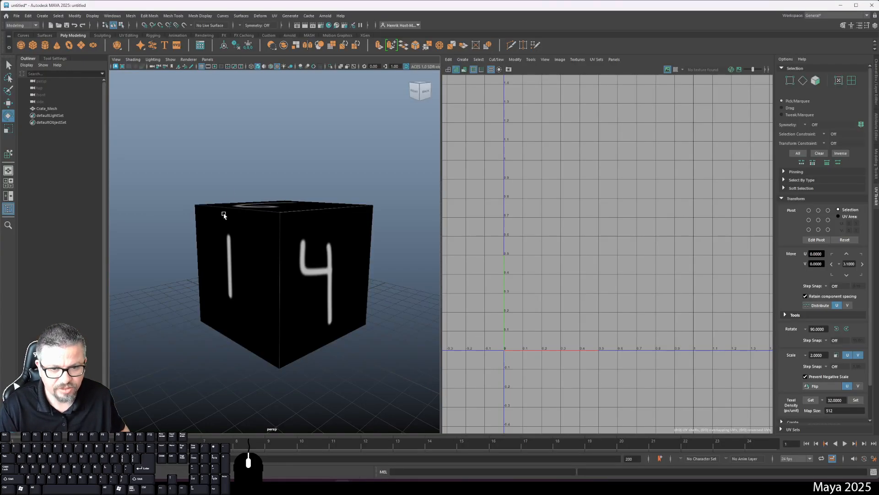
pyautogui.click(289, 214)
pyautogui.rightClick(308, 222)
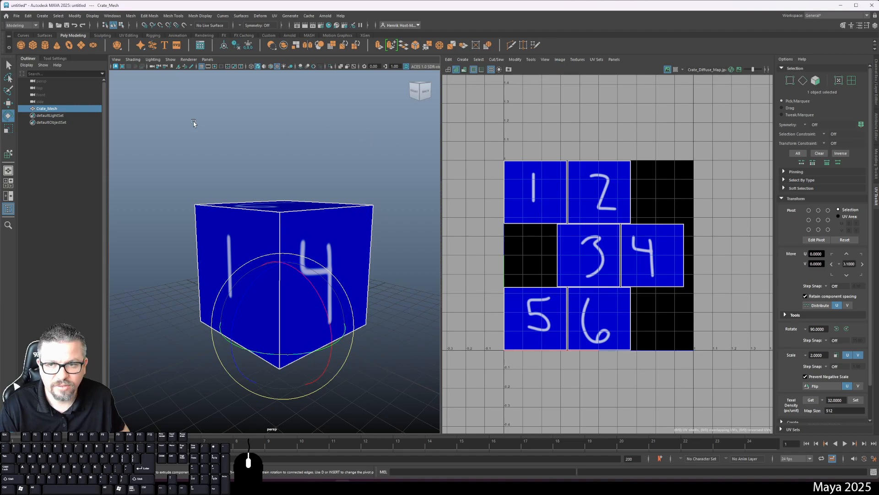
pyautogui.click(530, 59)
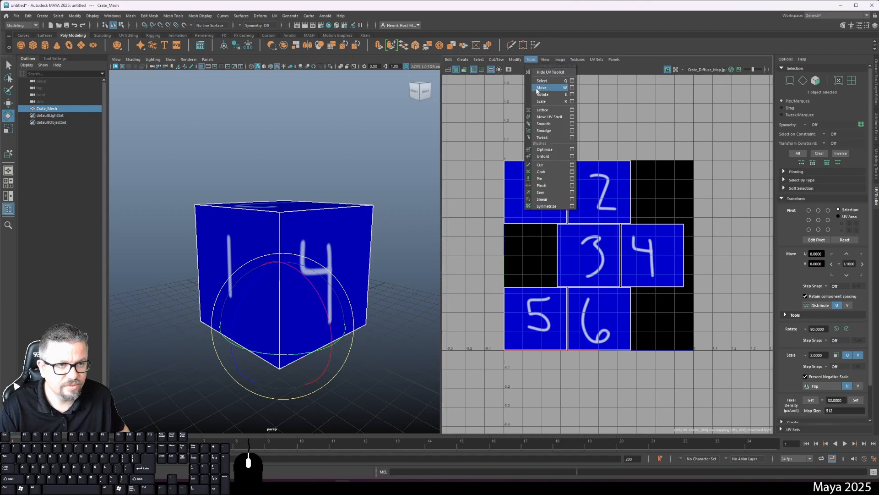
pyautogui.click(550, 117)
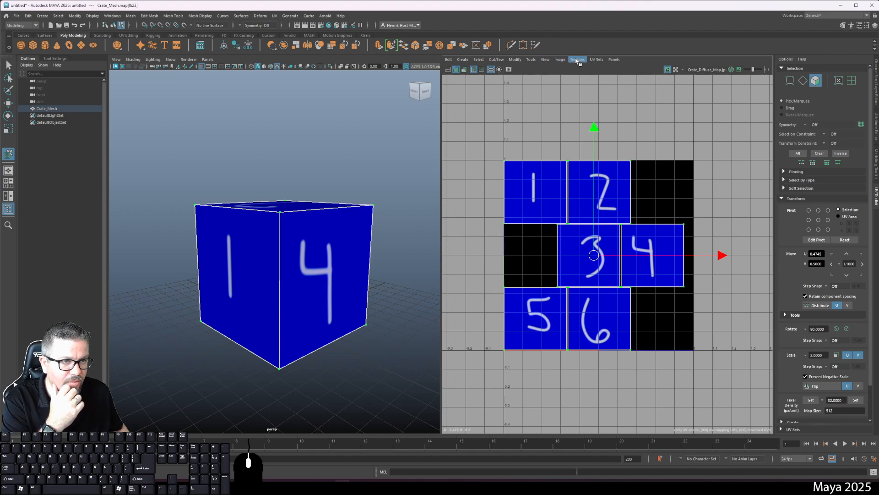
pyautogui.click(560, 60)
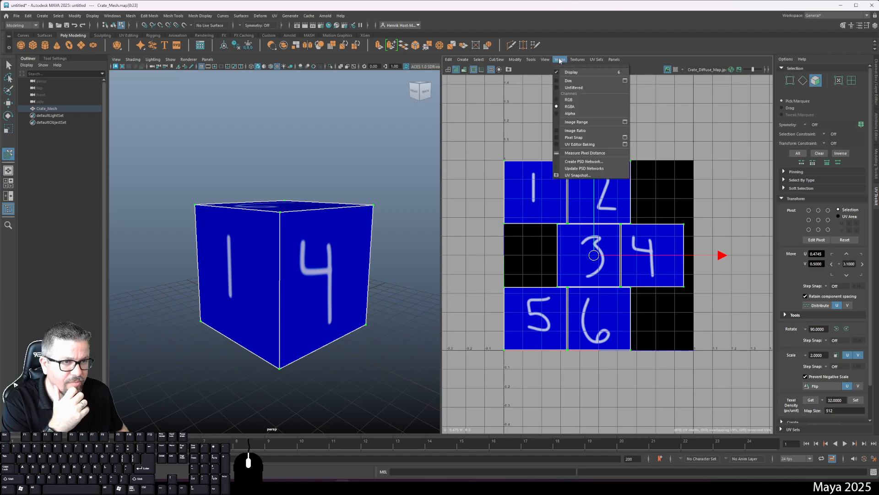
pyautogui.click(578, 175)
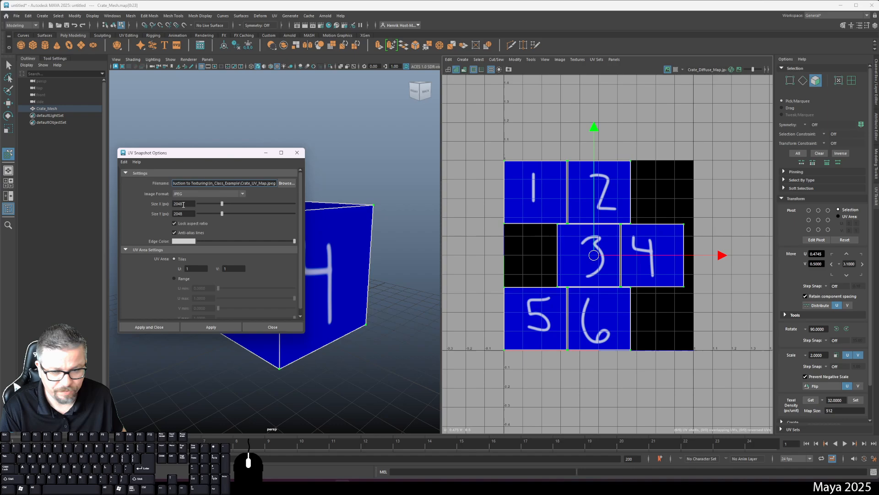
# Try a UV snapshot size of 1024 px with the aspect ratio locked, and return it to 2048 px
pyautogui.moveTo(183, 204); pyautogui.dragTo(148, 206)
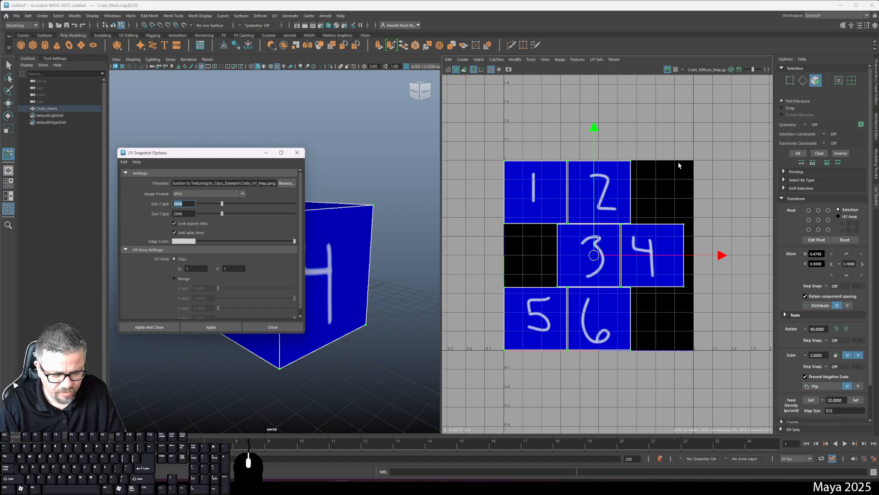
pyautogui.write('1024')
pyautogui.press('Tab')
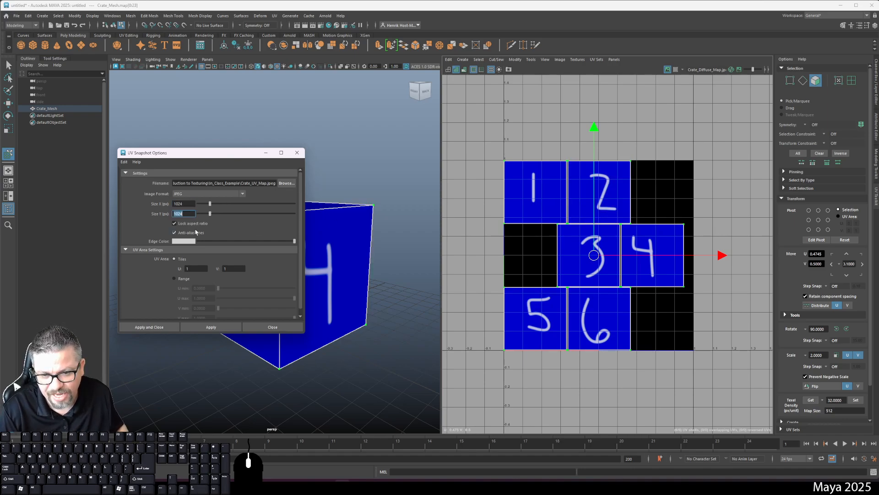
pyautogui.doubleClick(183, 204)
pyautogui.write('2048')
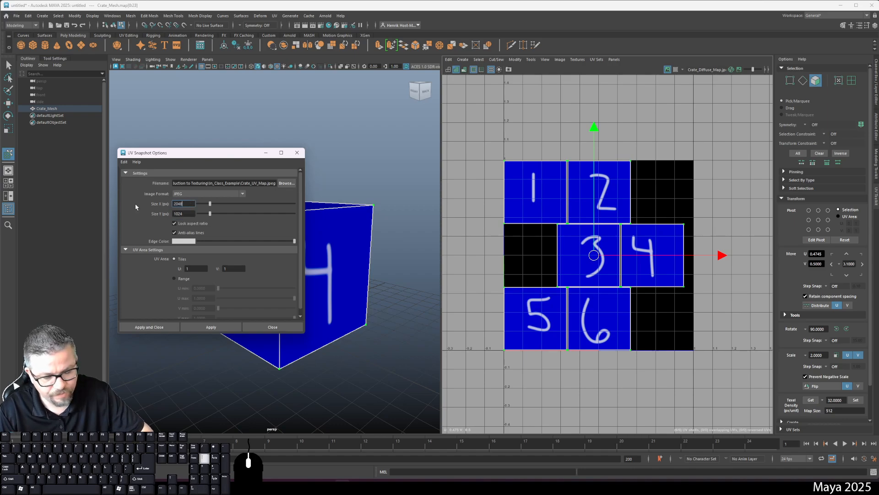
pyautogui.press('Tab')
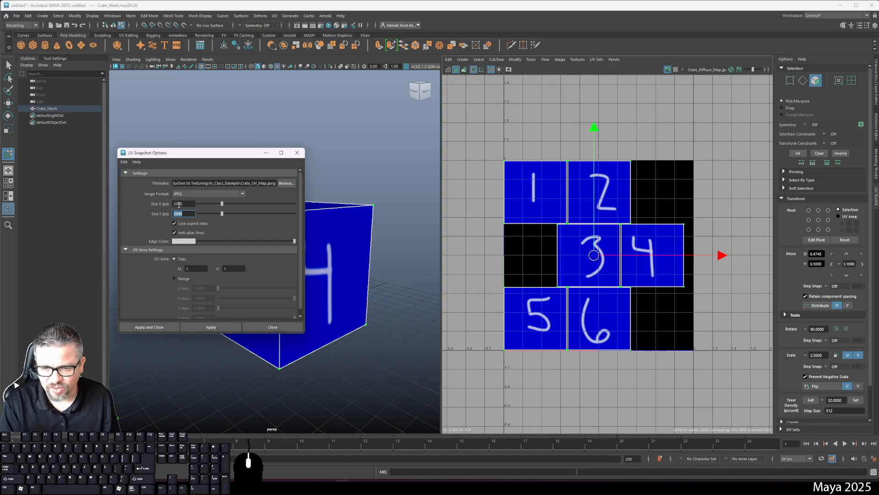
# Try 1024 px as the snapshot's Y size, return it to 2048 px and close the options without applying
pyautogui.write('1024')
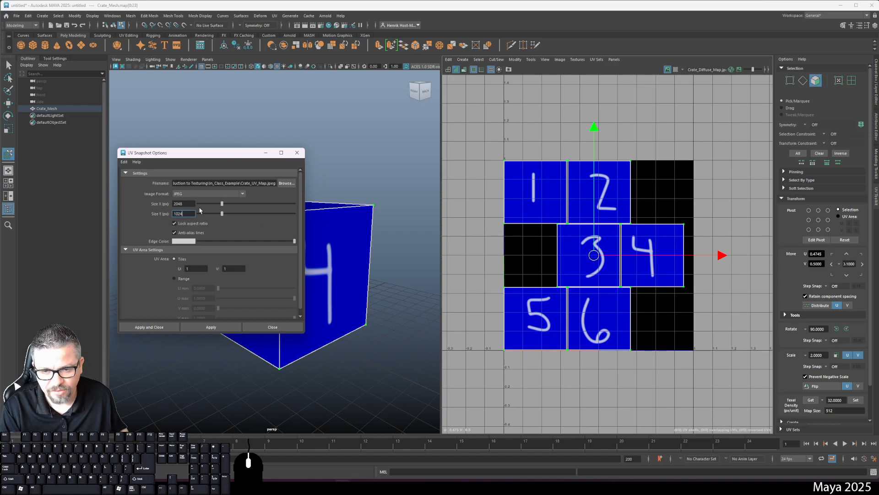
pyautogui.doubleClick(181, 213)
pyautogui.write('204')
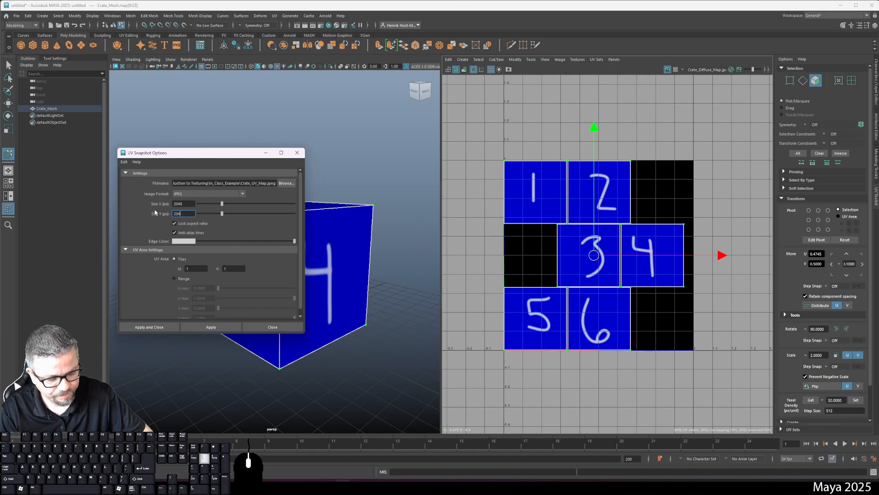
pyautogui.write('8')
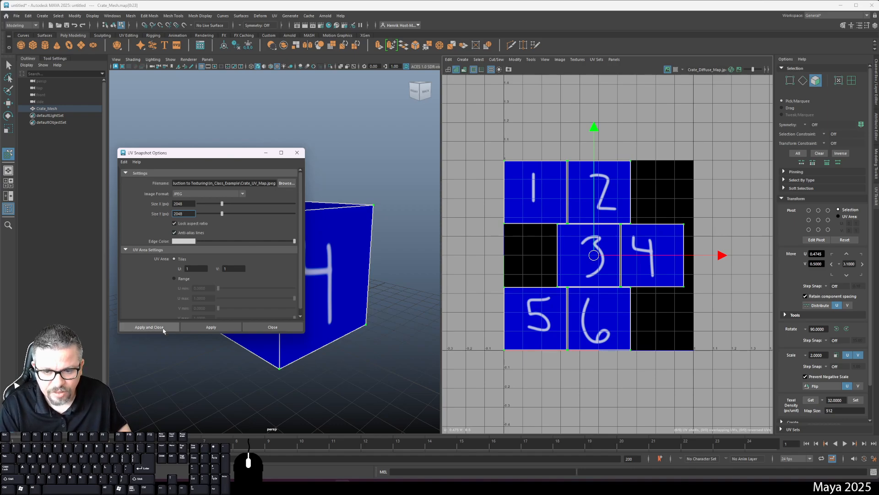
pyautogui.click(255, 325)
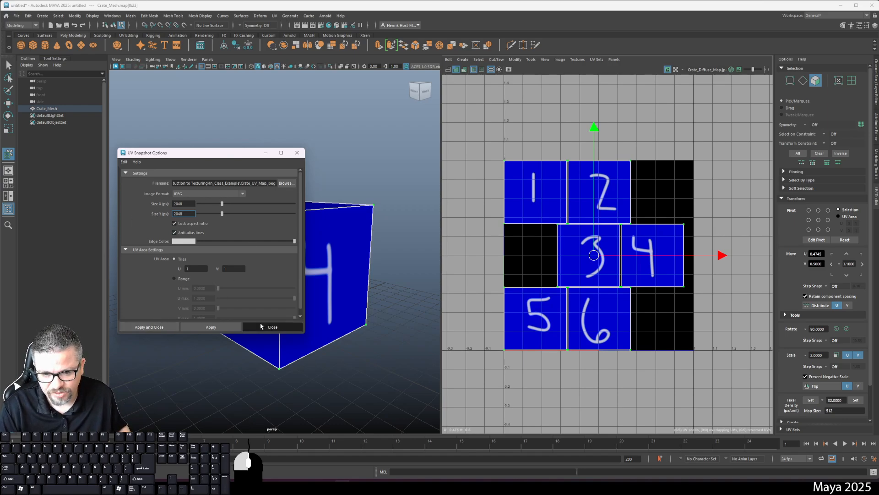
# Switch to Photoshop and compare the finished crate texture and crate diffuse map with the wood's diffuse, displacement, normal and roughness maps
pyautogui.click(320, 482)
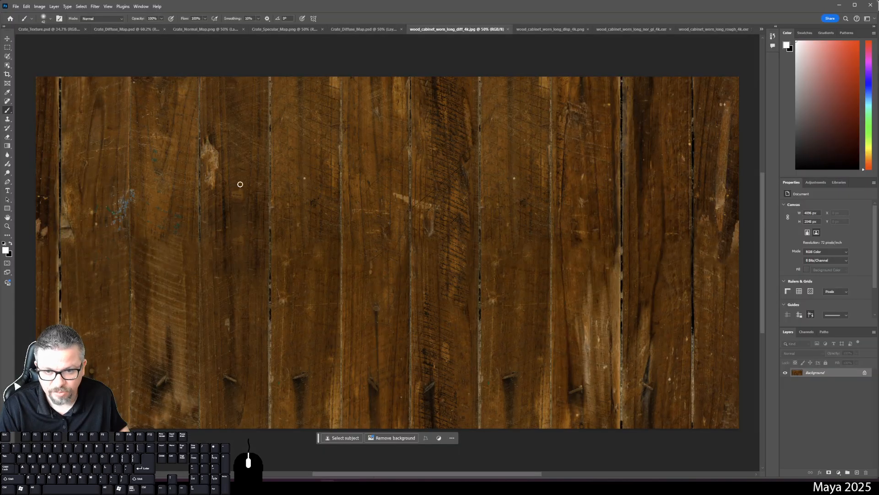
pyautogui.click(68, 29)
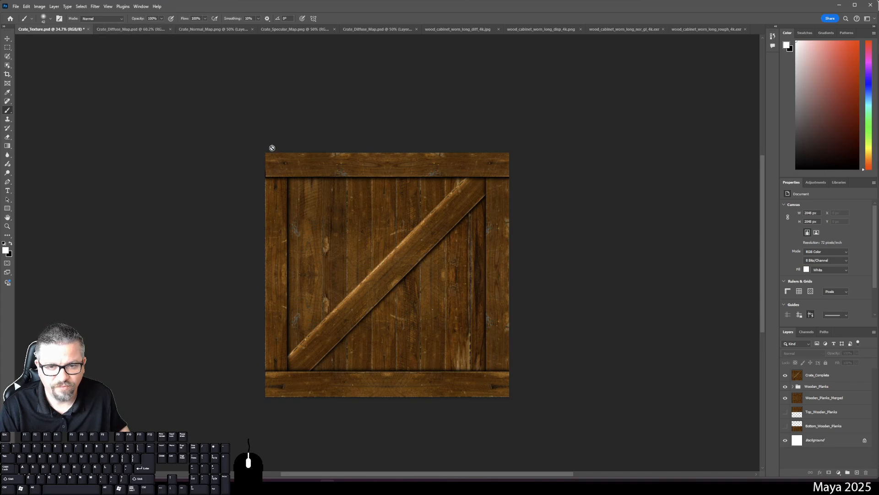
pyautogui.click(133, 29)
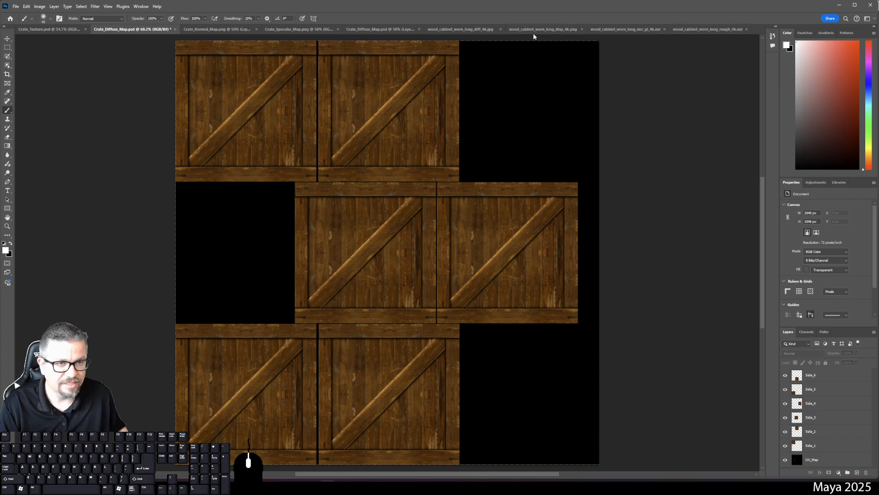
pyautogui.click(453, 29)
pyautogui.click(525, 29)
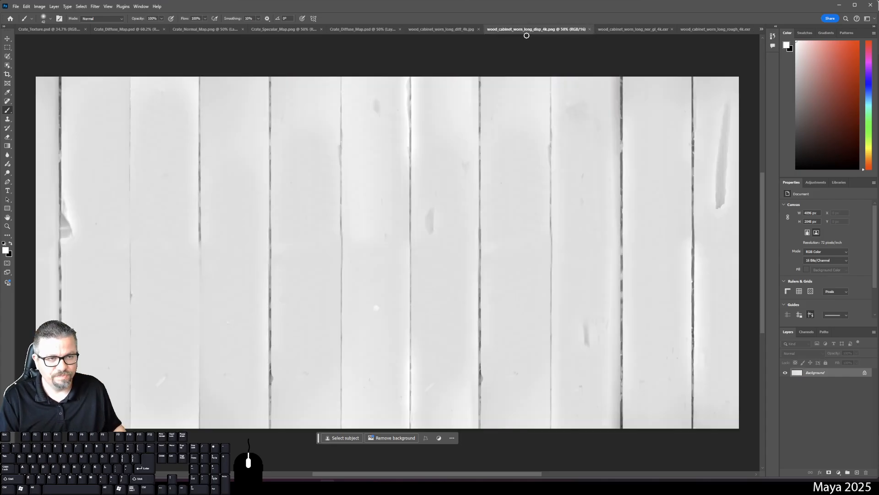
pyautogui.click(626, 30)
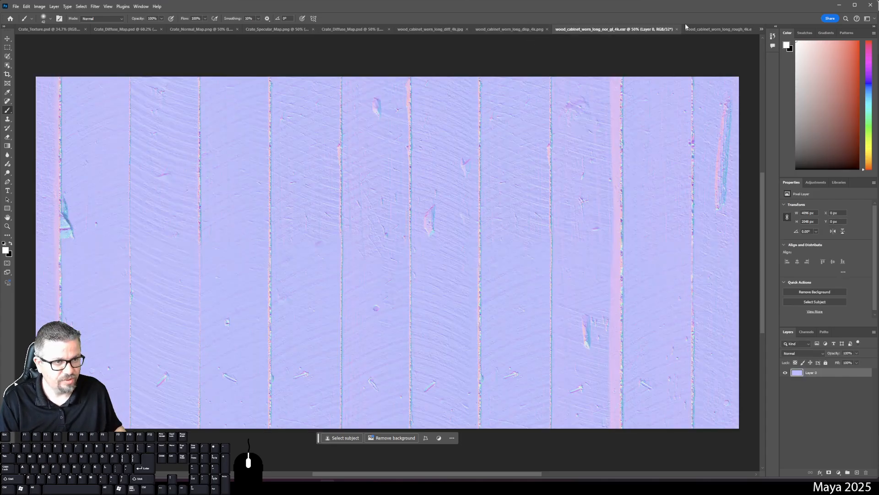
pyautogui.click(712, 29)
pyautogui.click(610, 29)
pyautogui.click(526, 30)
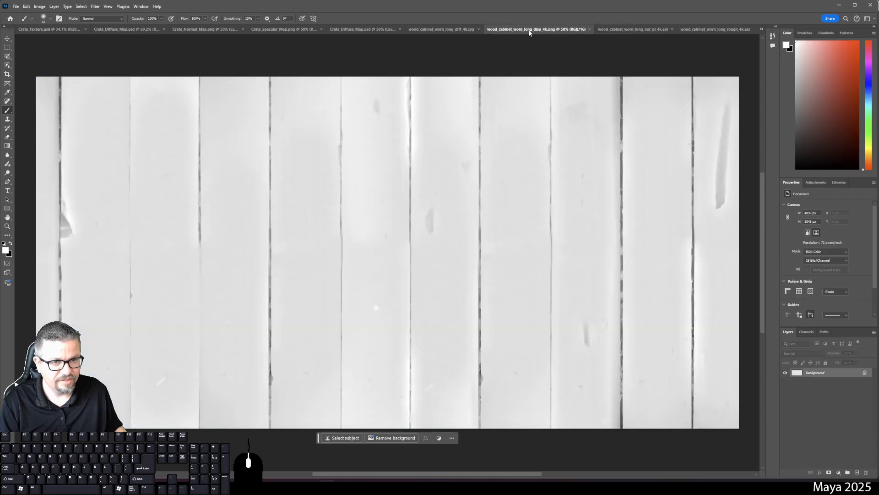
# Close the wood's displacement, normal and roughness maps, keeping its diffuse map open
pyautogui.click(615, 30)
pyautogui.click(703, 30)
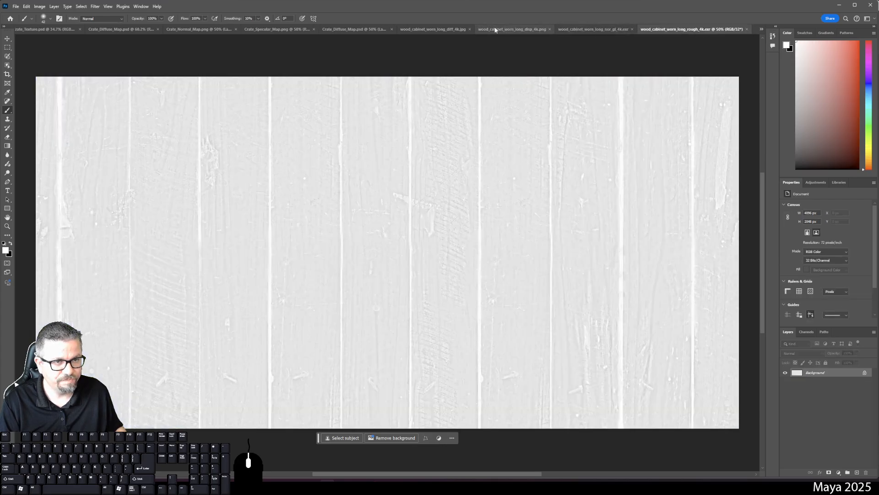
pyautogui.click(453, 30)
pyautogui.click(545, 29)
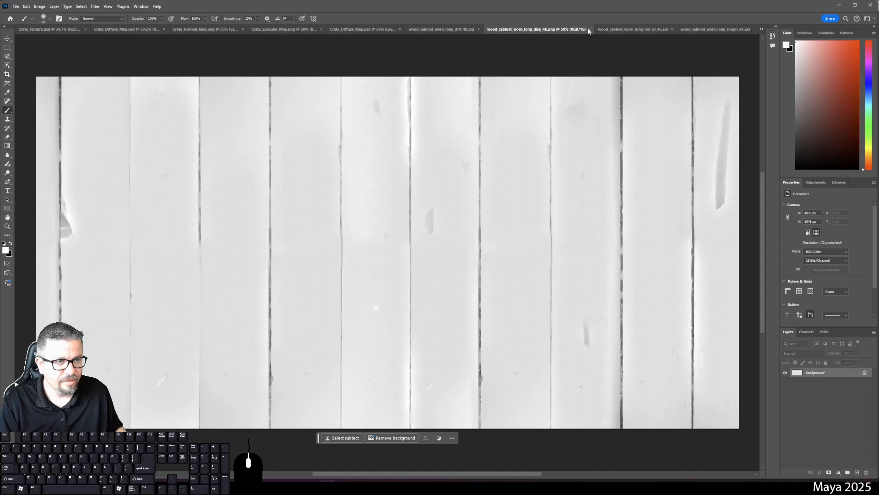
pyautogui.click(588, 30)
pyautogui.click(593, 30)
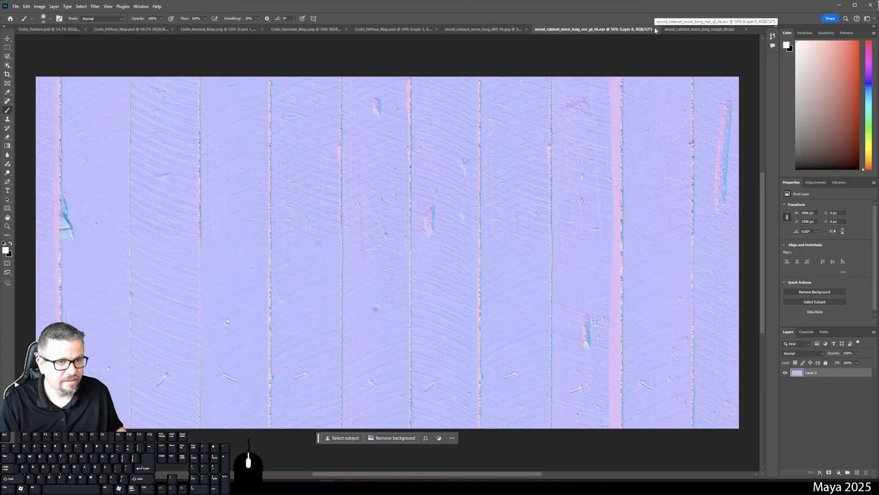
pyautogui.click(646, 31)
pyautogui.click(647, 30)
pyautogui.click(687, 29)
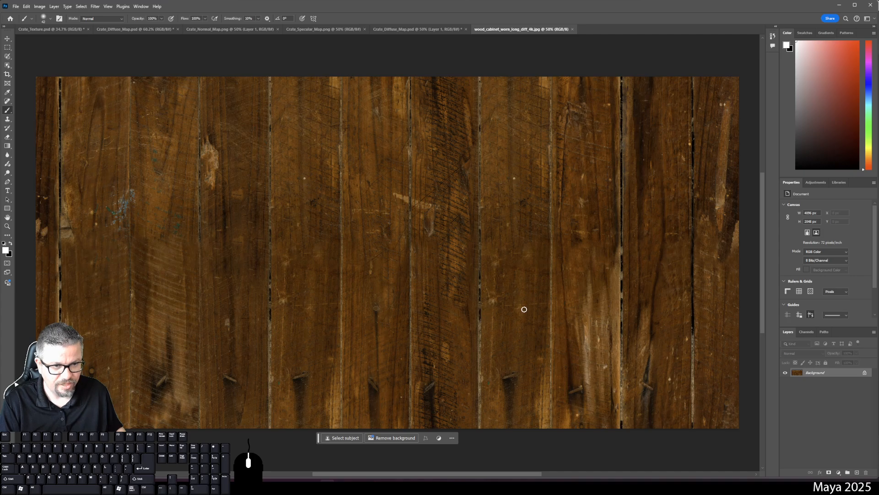
# Select the entire wood diffuse image and copy it
pyautogui.hotkey('ctrl', '-')
pyautogui.hotkey('ctrl', '-')
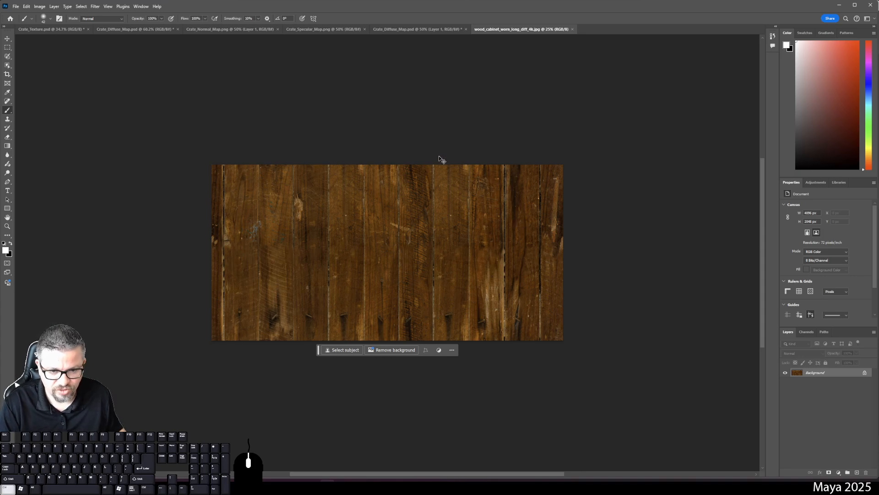
pyautogui.hotkey('ctrl', 'a')
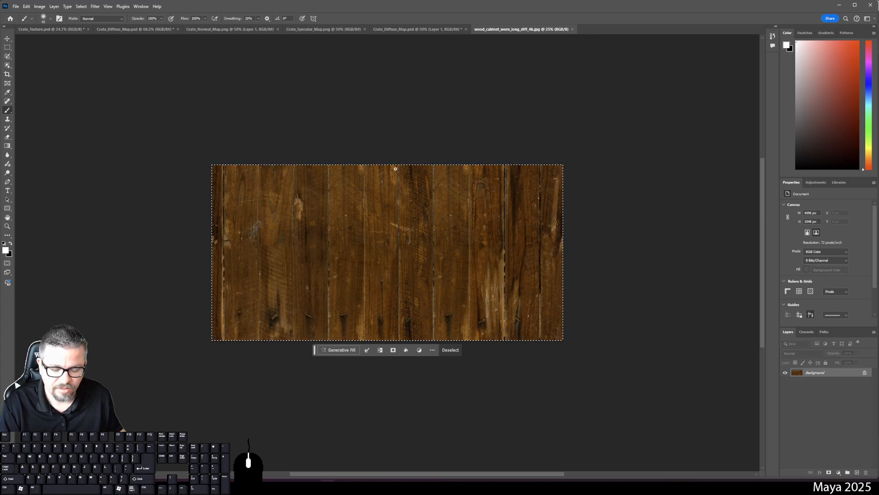
# Create a new 2048 x 2048 px RGB document at 72 ppi and paste the copied wood into it
pyautogui.hotkey('ctrl', 'n')
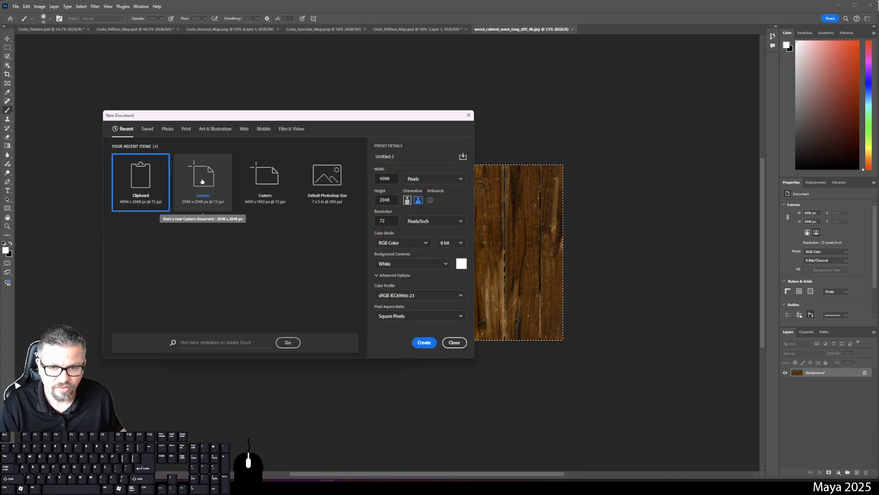
pyautogui.click(198, 207)
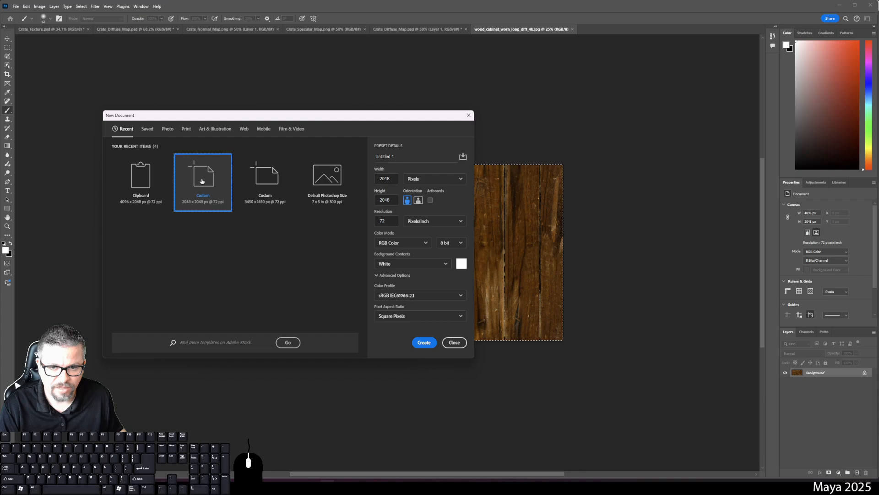
pyautogui.click(389, 178)
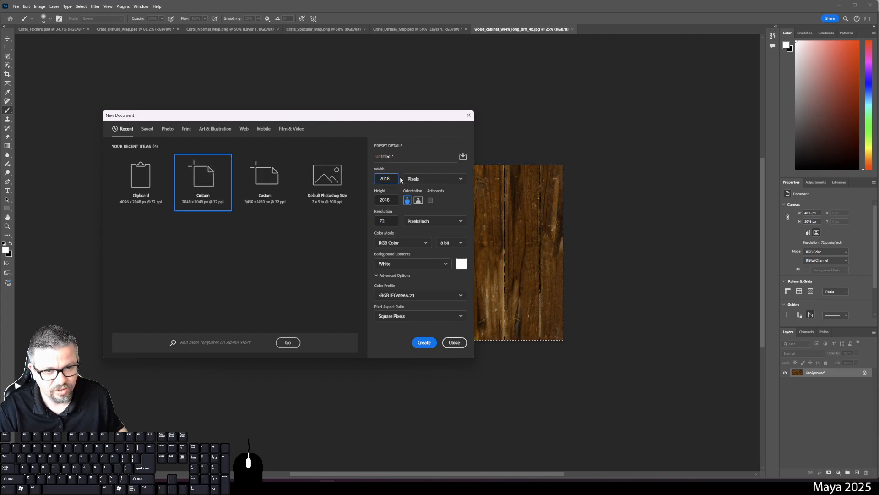
pyautogui.doubleClick(393, 178)
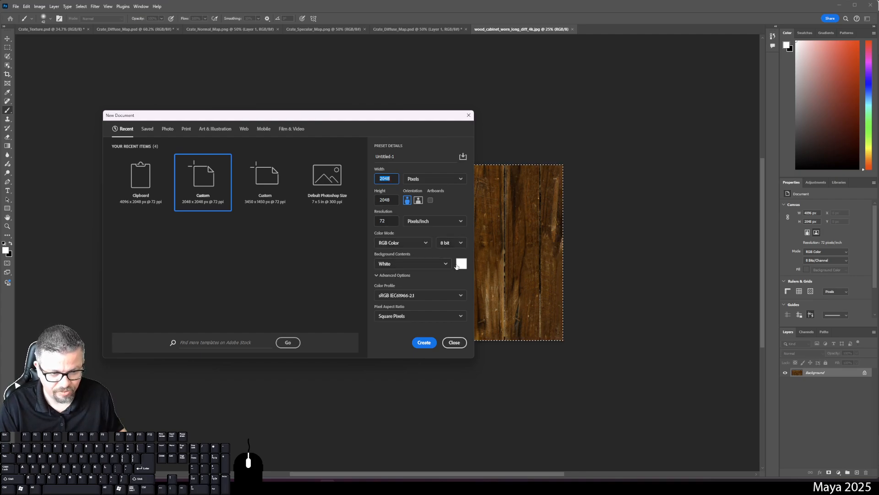
pyautogui.click(419, 344)
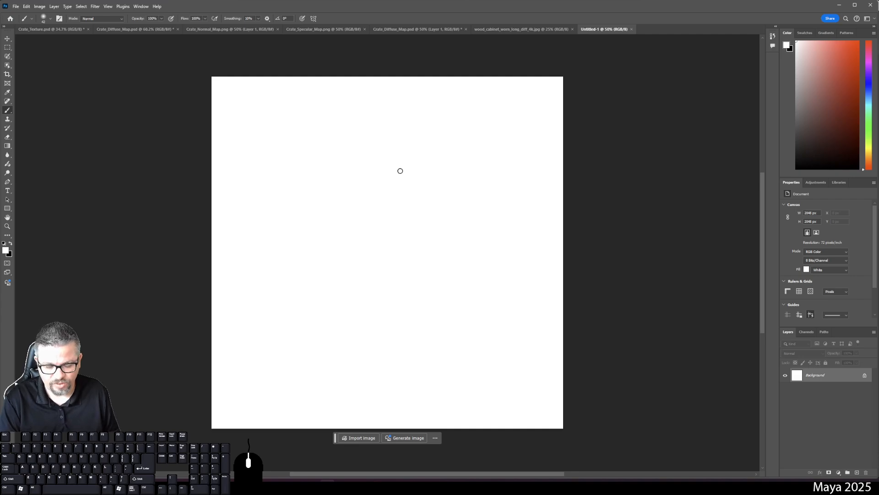
pyautogui.hotkey('ctrl', 'v')
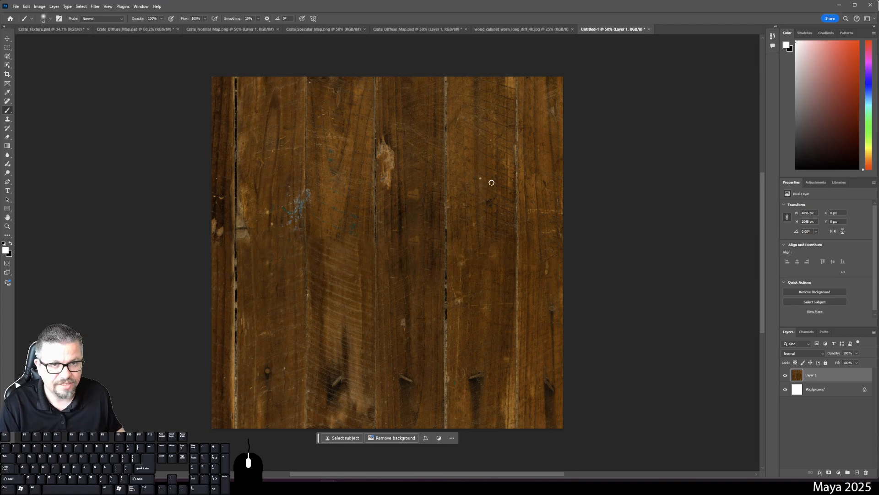
# Close the crate's specular and normal maps and the finished crate diffuse map, discarding the diffuse map's unsaved changes
pyautogui.click(161, 29)
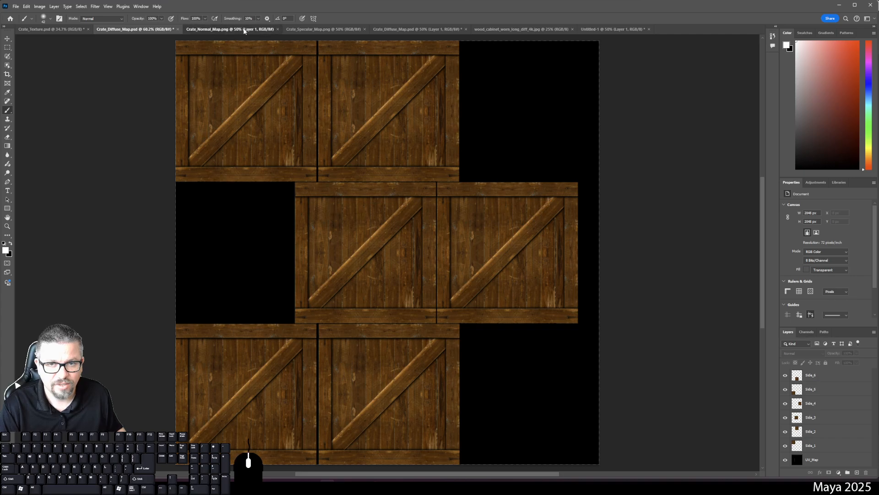
pyautogui.click(229, 29)
pyautogui.click(321, 29)
pyautogui.click(395, 30)
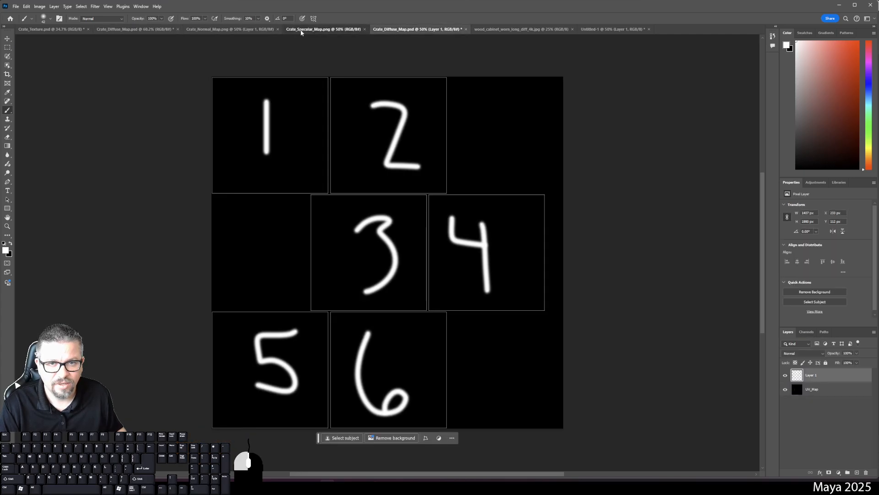
pyautogui.click(301, 30)
pyautogui.click(365, 28)
pyautogui.click(272, 29)
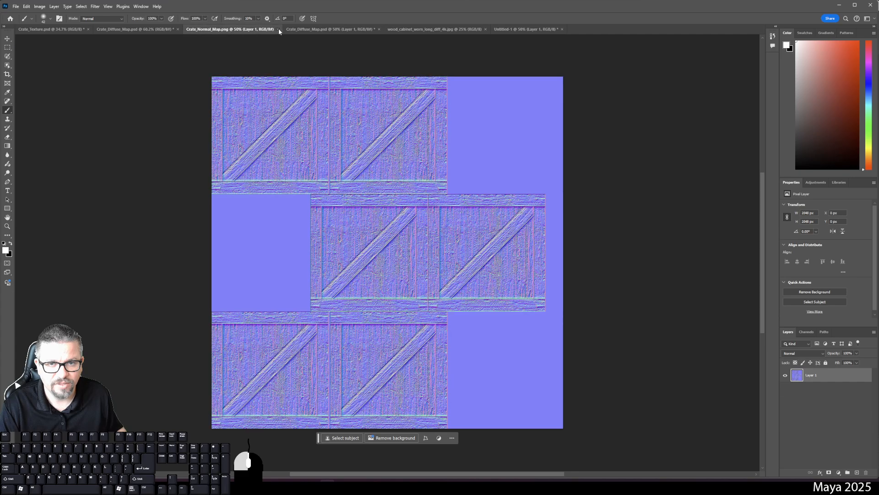
pyautogui.click(277, 29)
pyautogui.click(160, 29)
pyautogui.click(178, 29)
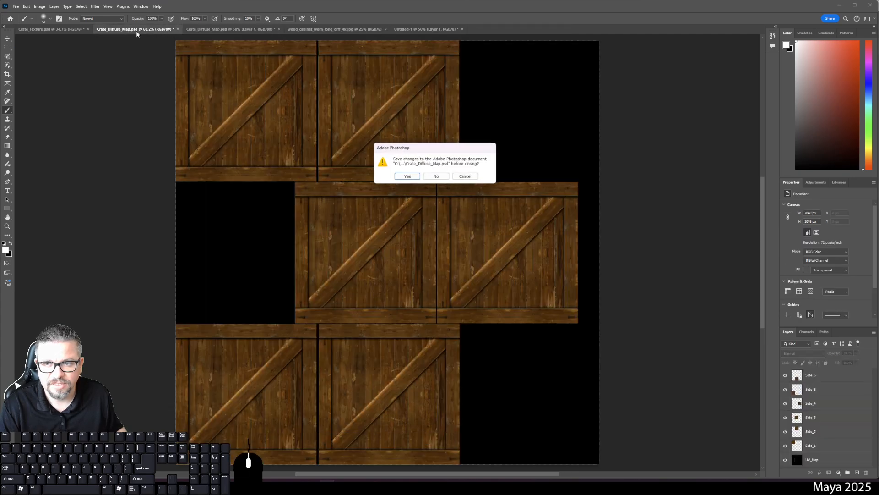
pyautogui.click(435, 176)
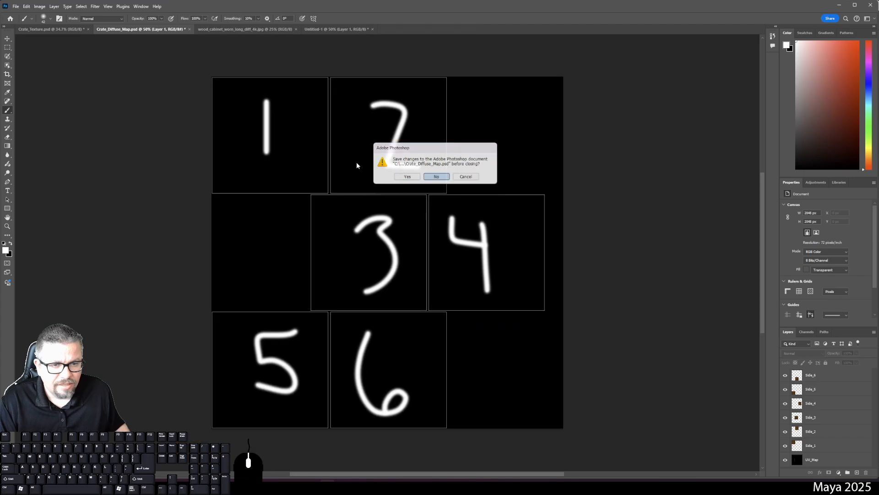
# Review the remaining open documents: the crate texture, the numbered diffuse map, the wood image and the new document
pyautogui.click(63, 30)
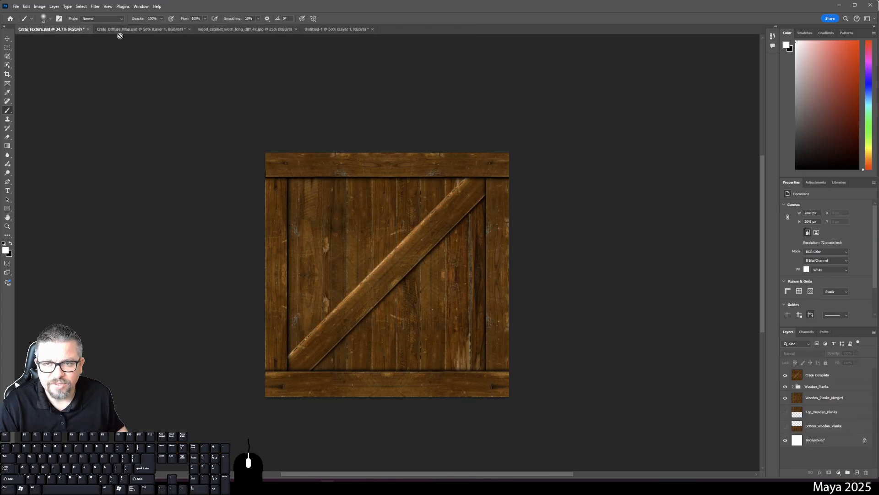
pyautogui.click(138, 29)
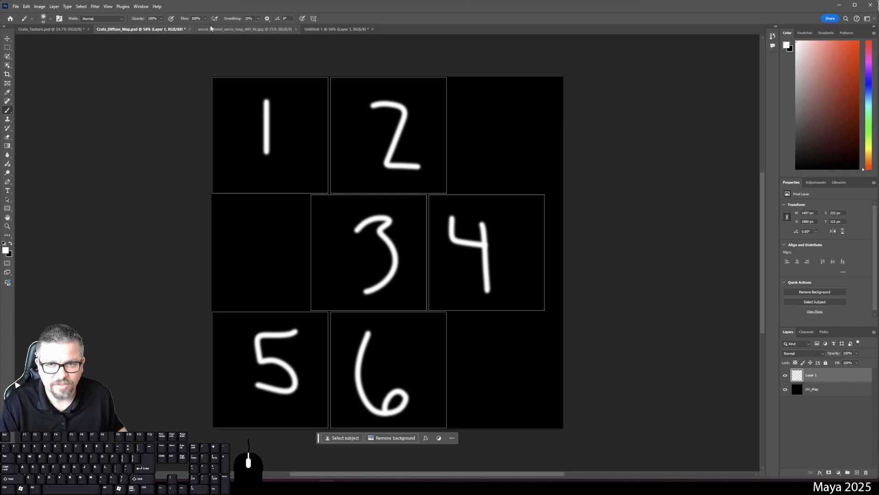
pyautogui.click(237, 30)
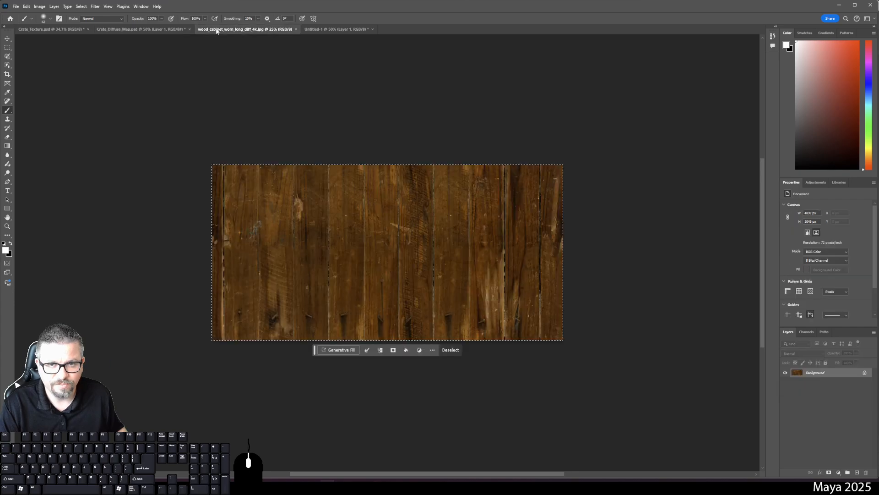
pyautogui.click(333, 29)
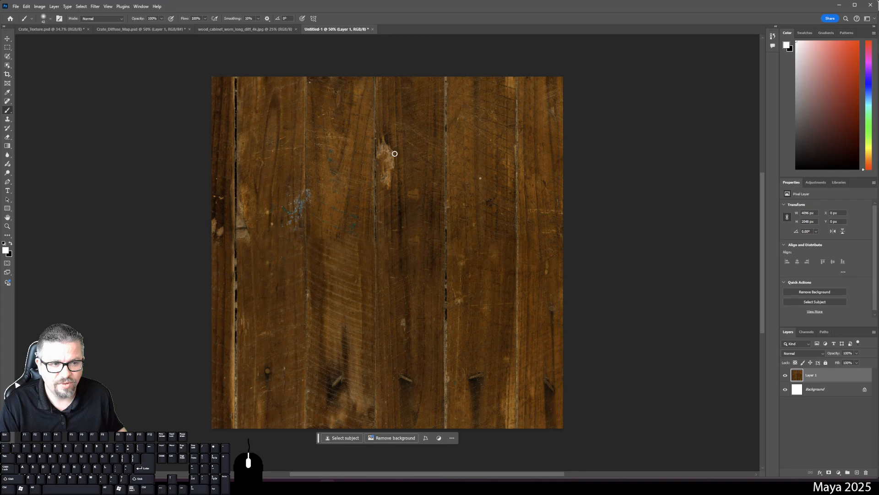
# Copy the wood image again, check the Clipboard preset for a new document without creating one, and return to the square document
pyautogui.click(255, 29)
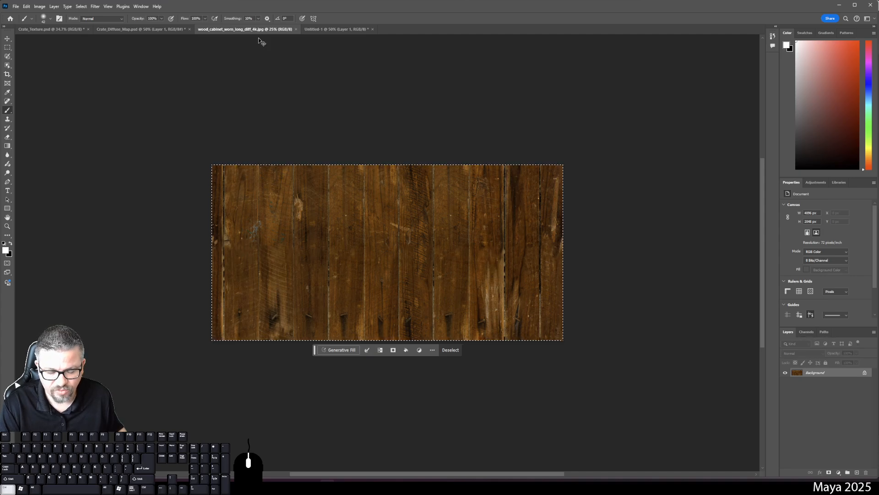
pyautogui.hotkey('ctrl', 'c')
pyautogui.hotkey('ctrl', 'n')
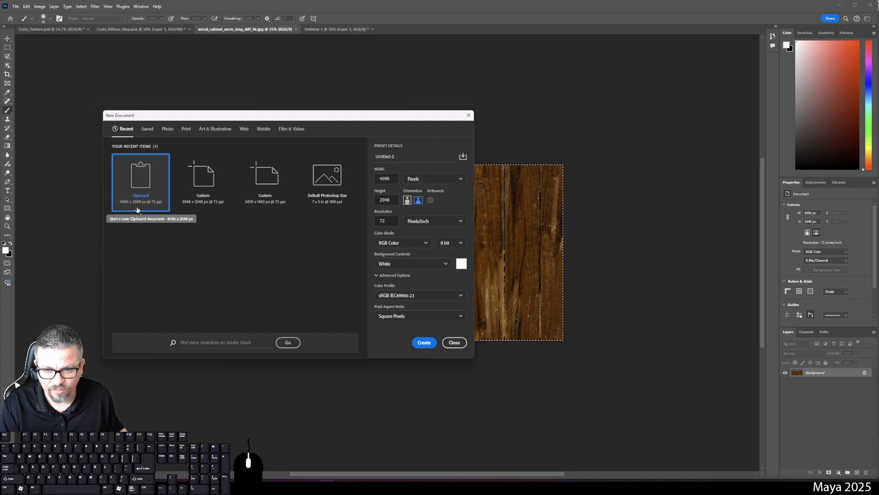
pyautogui.click(448, 342)
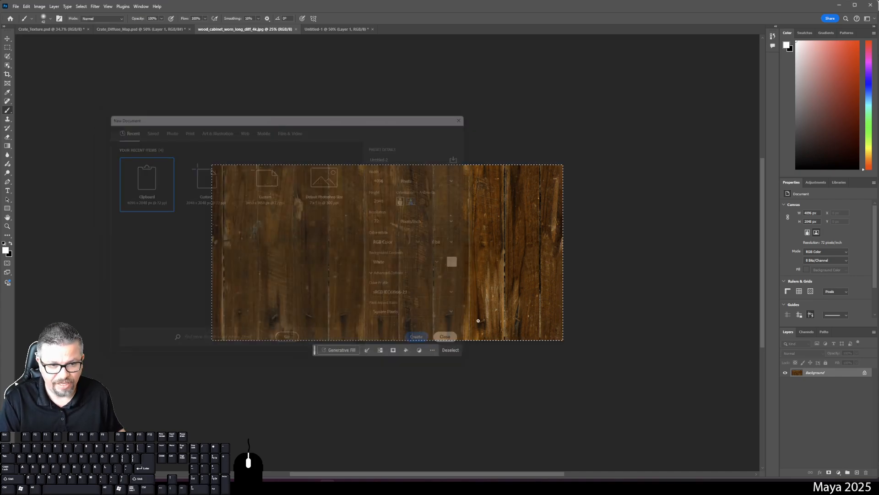
pyautogui.click(326, 29)
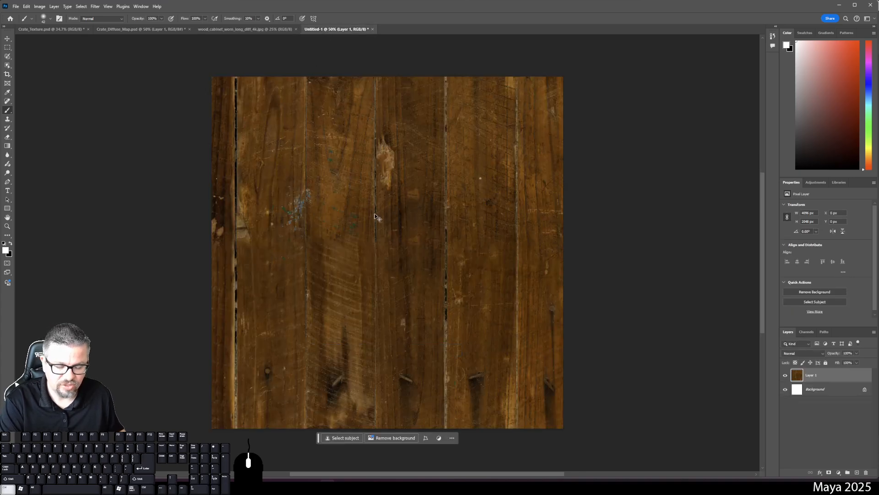
pyautogui.hotkey('ctrl', 't')
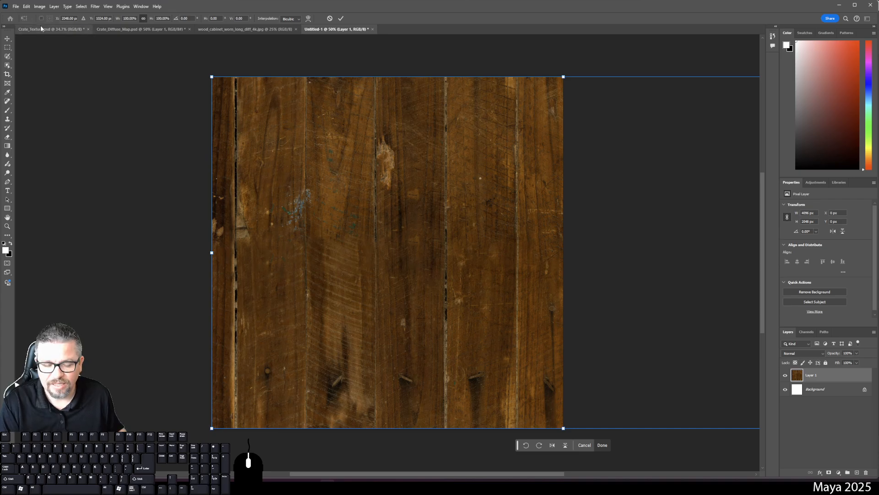
pyautogui.press('Escape')
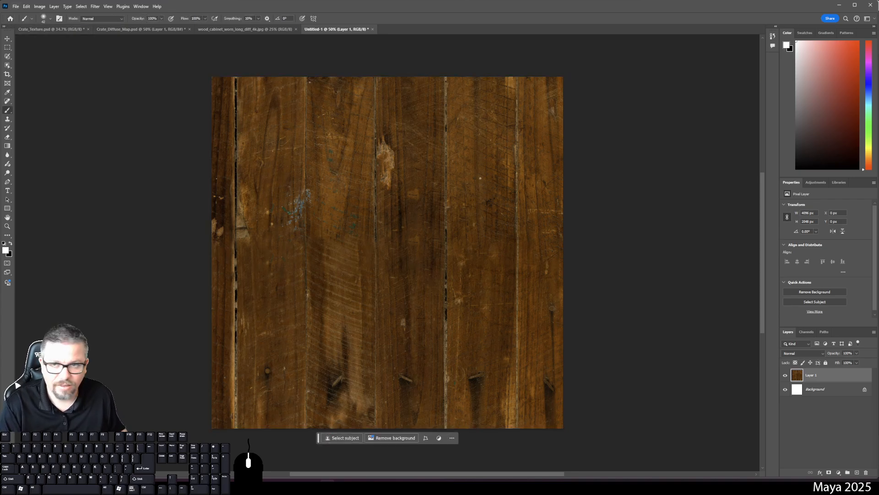
pyautogui.click(26, 7)
pyautogui.moveTo(17, 6)
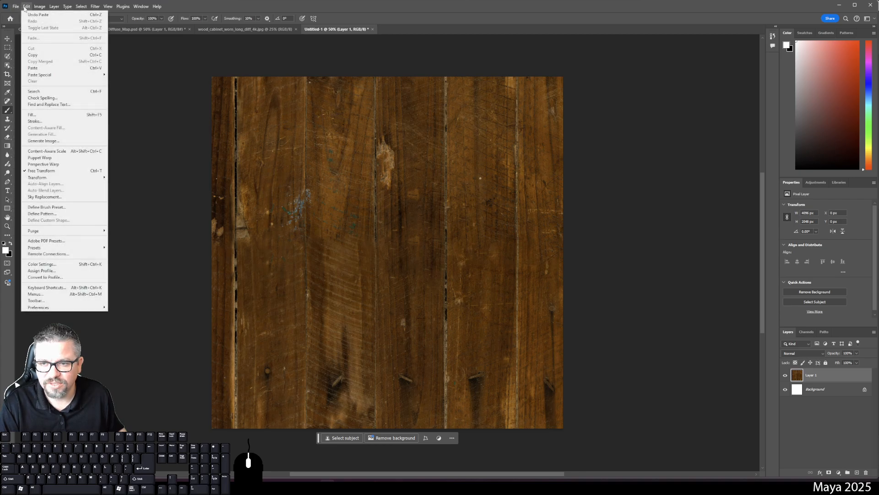
pyautogui.moveTo(65, 178)
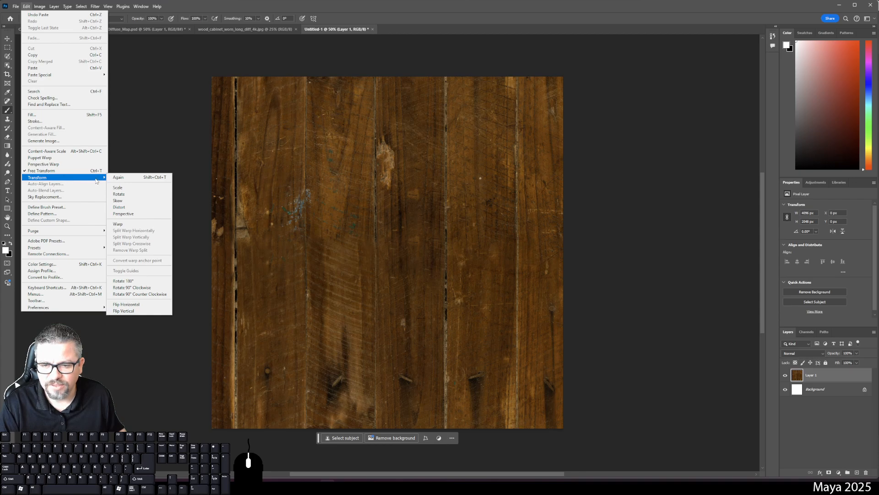
pyautogui.click(120, 190)
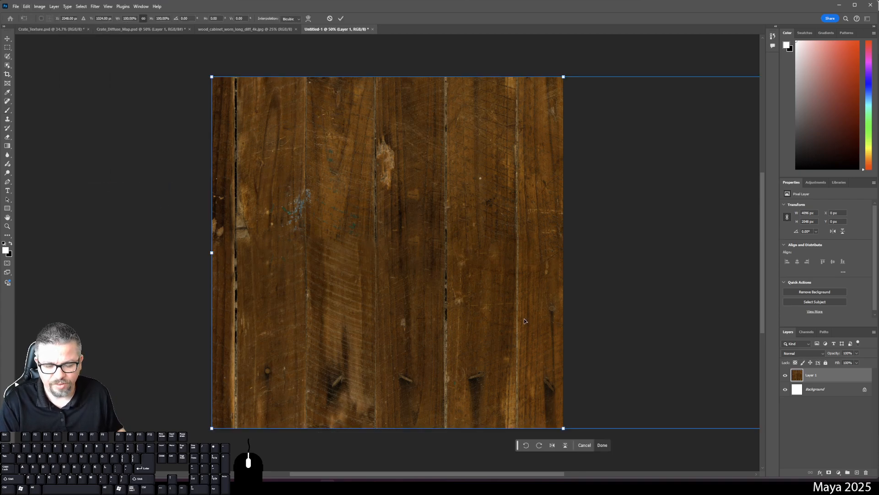
pyautogui.press('Escape')
pyautogui.hotkey('ctrl', 't')
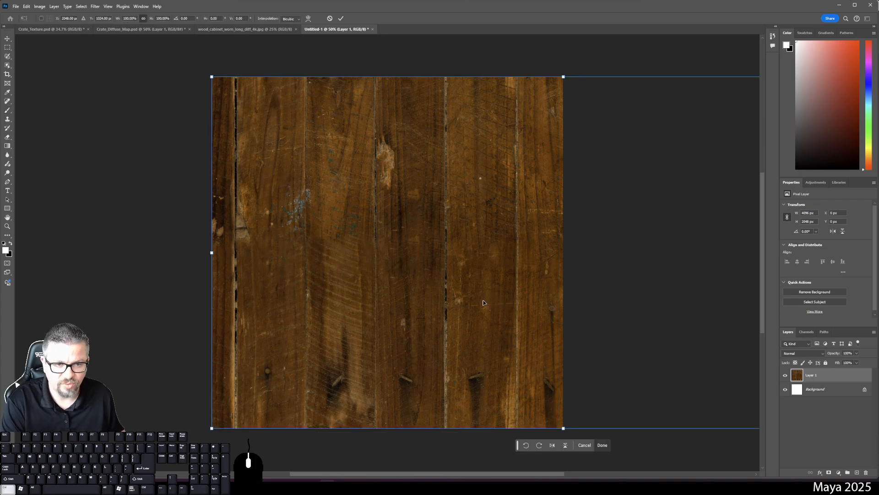
pyautogui.click(27, 6)
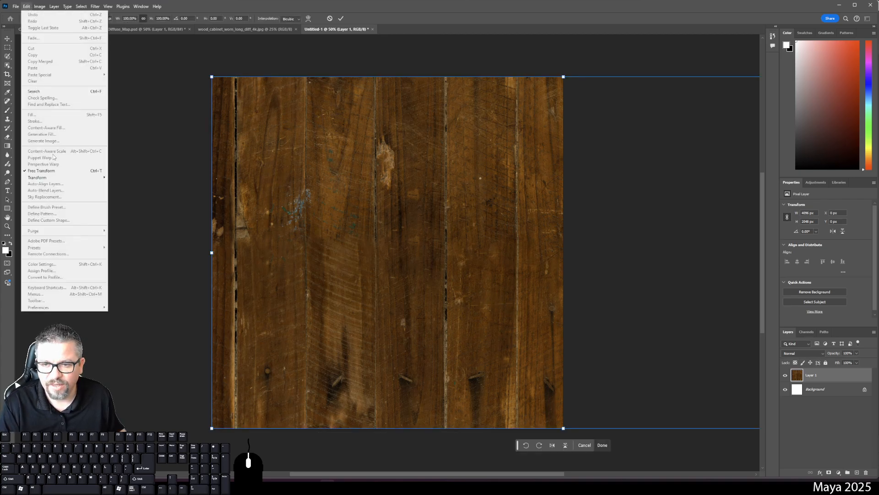
pyautogui.click(89, 170)
pyautogui.click(26, 7)
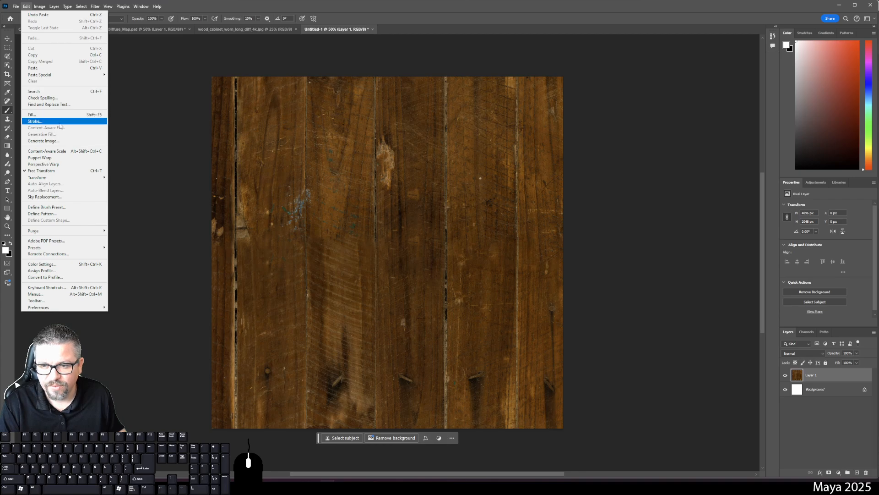
pyautogui.click(174, 109)
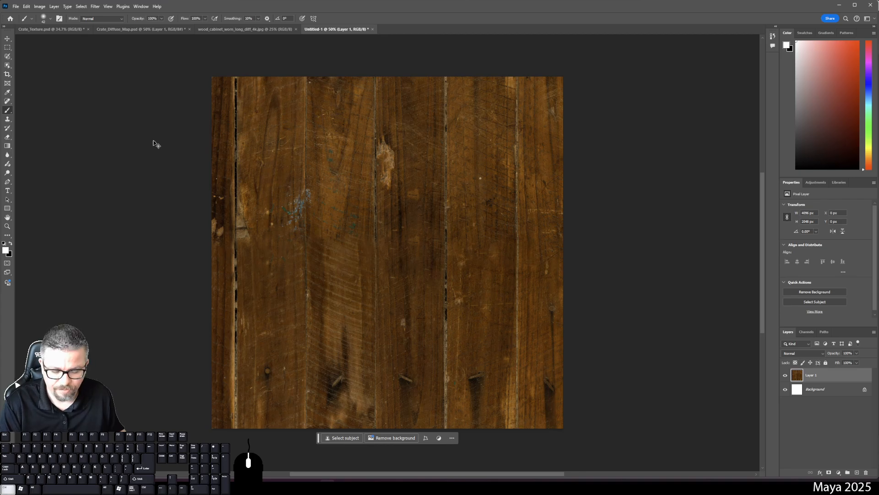
pyautogui.hotkey('ctrl', 'z')
pyautogui.hotkey('ctrl', 'shift', 'z')
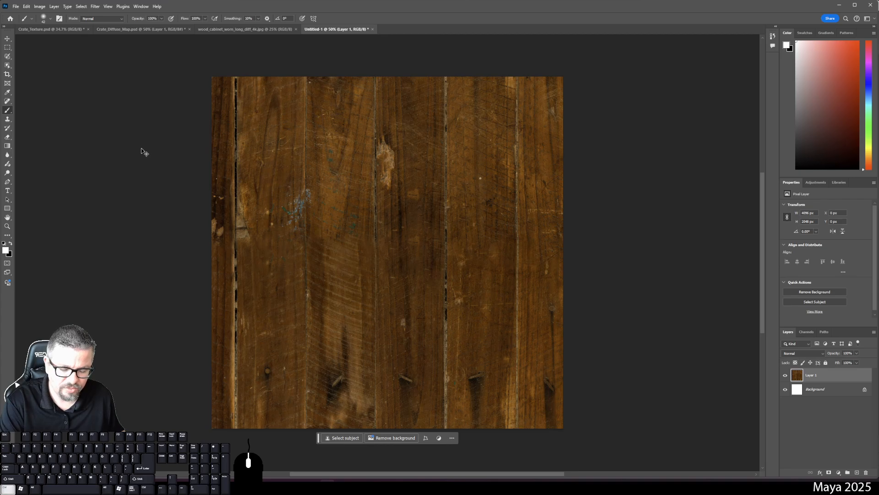
pyautogui.hotkey('ctrl', 't')
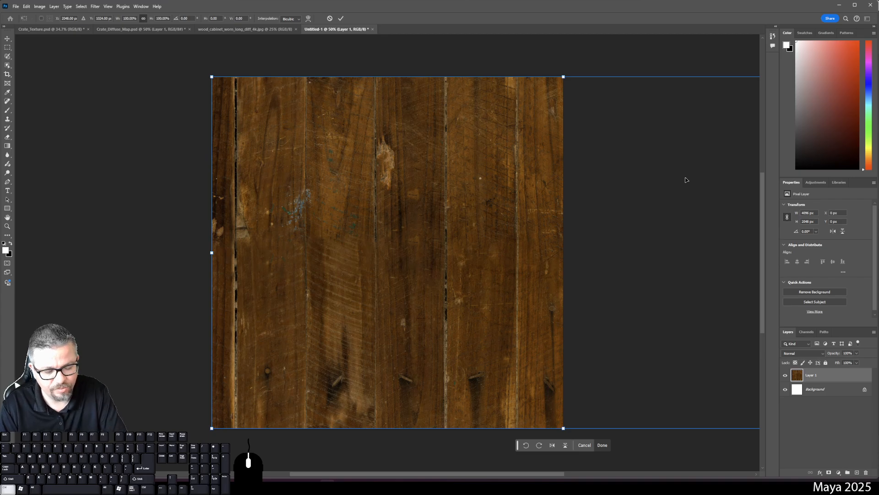
pyautogui.hotkey('ctrl', '-')
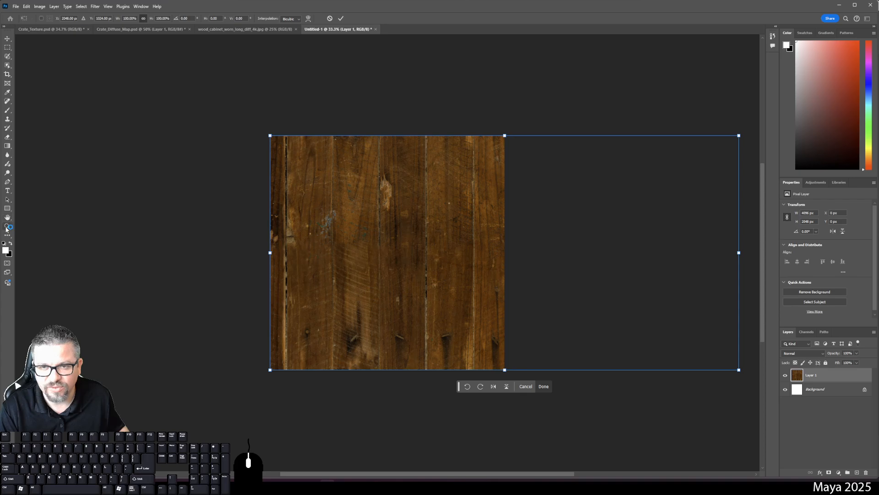
pyautogui.click(7, 225)
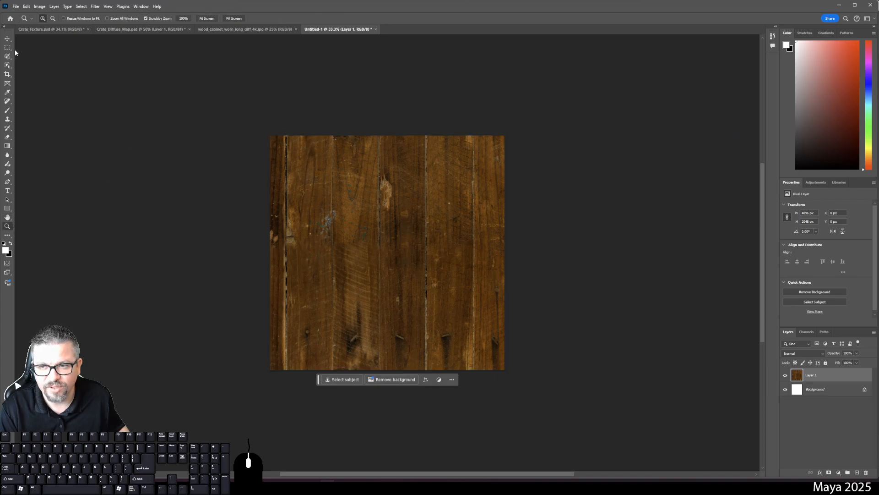
pyautogui.click(8, 39)
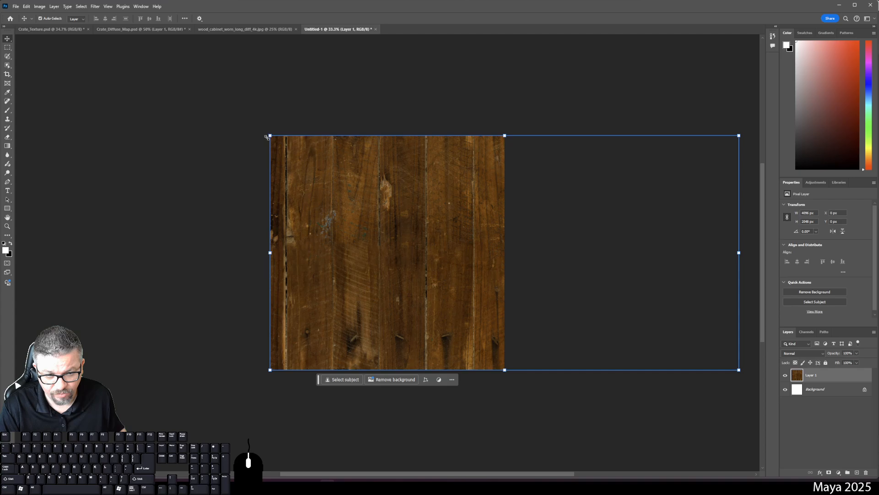
pyautogui.click(6, 47)
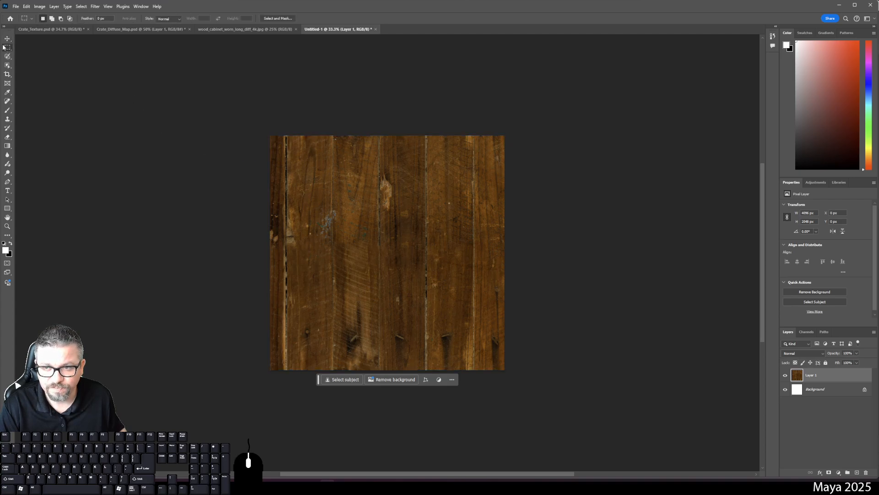
pyautogui.click(5, 39)
pyautogui.hotkey('ctrl', 'a')
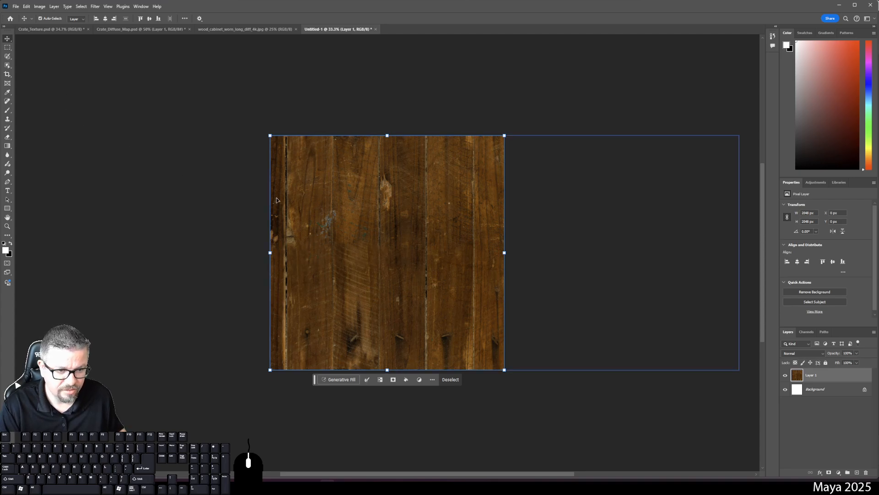
pyautogui.click(813, 389)
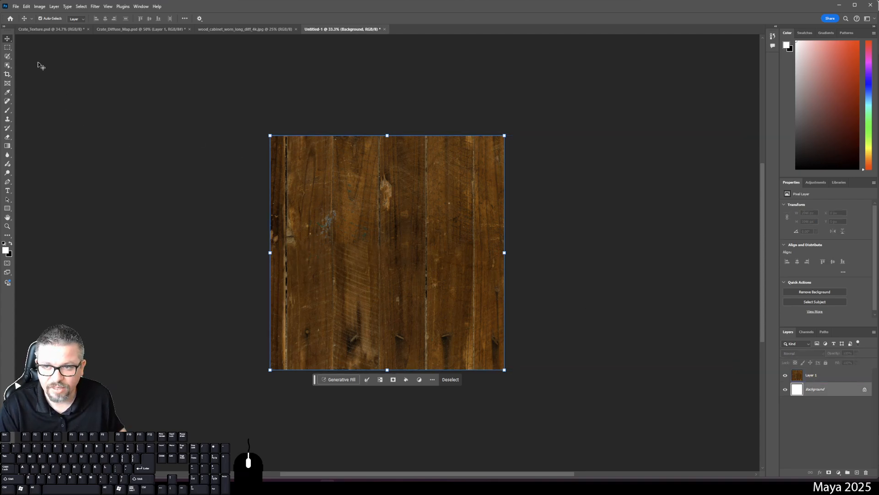
pyautogui.click(7, 47)
pyautogui.click(109, 120)
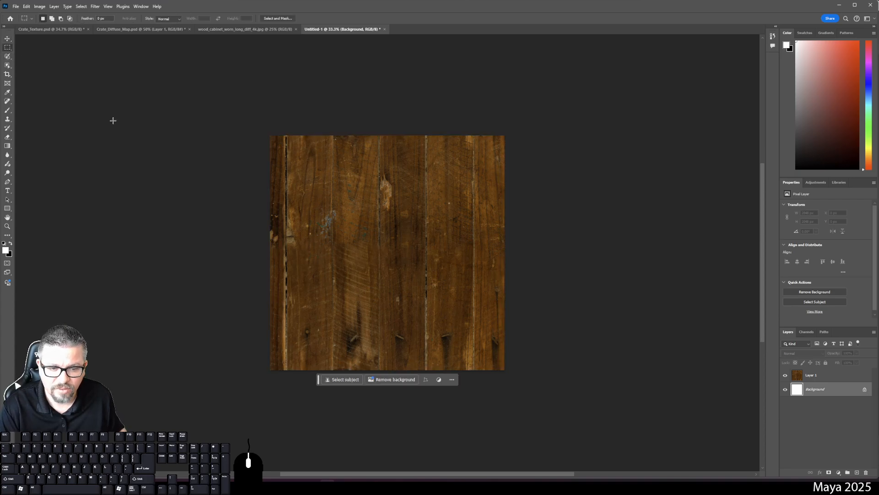
pyautogui.hotkey('ctrl', 'a')
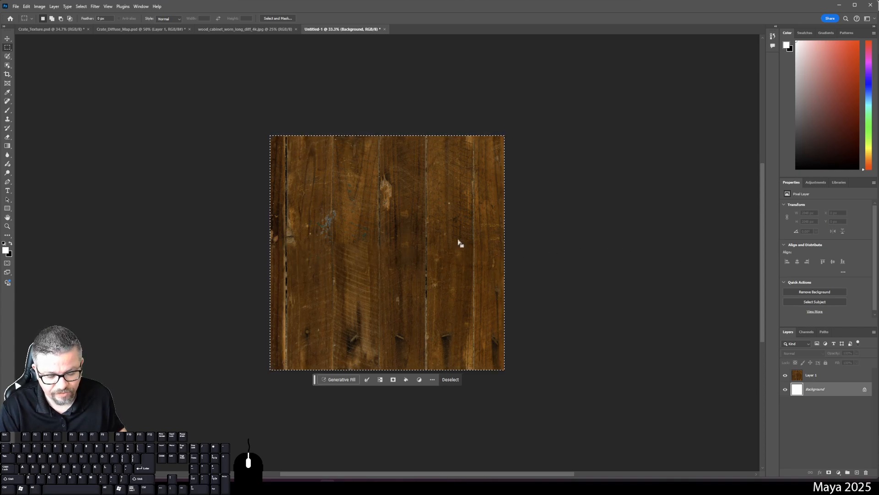
pyautogui.hotkey('ctrl', 'd')
# Duplicate the white background onto a separate layer, delete that duplicate, and reselect the wood layer with no active selection
pyautogui.hotkey('ctrl', 'shift', 'alt', 'n')
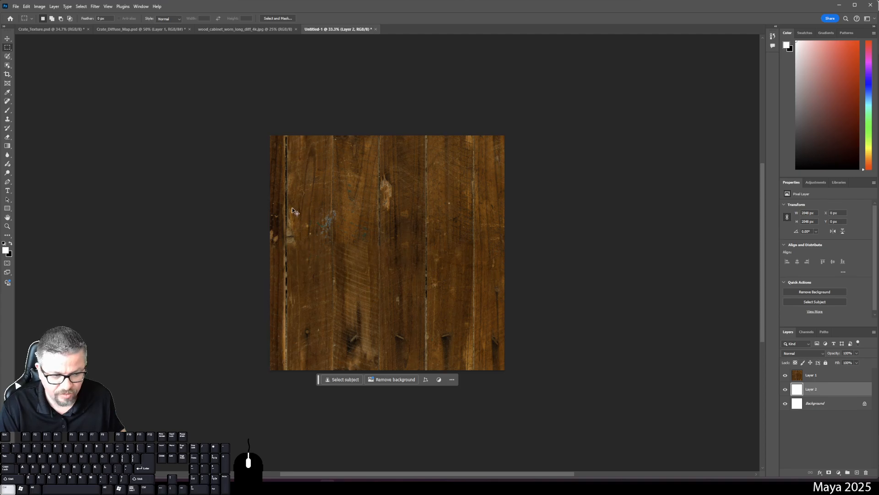
pyautogui.press('Delete')
pyautogui.hotkey('ctrl', 'a')
pyautogui.click(811, 376)
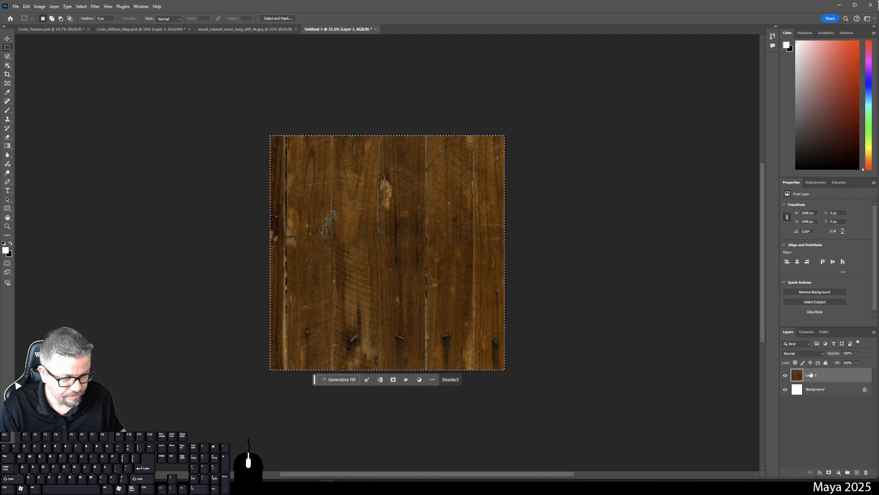
pyautogui.hotkey('ctrl', 'd')
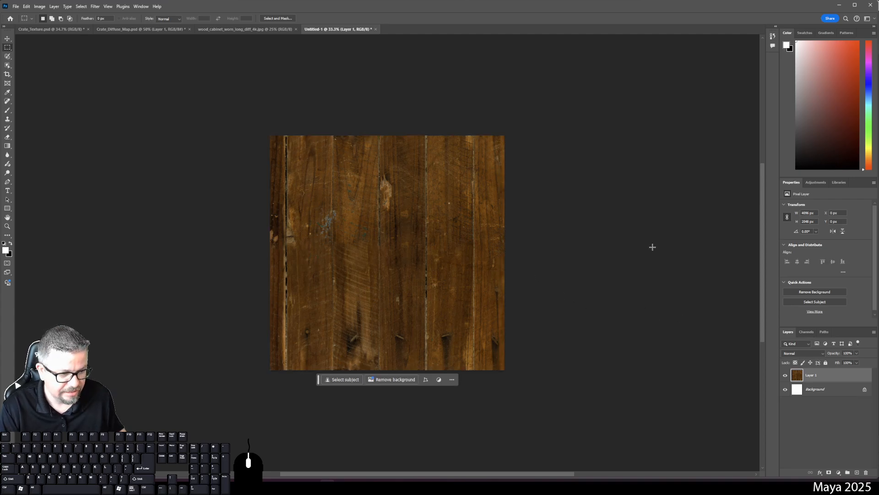
# Hide the wood layer briefly and show it again to check it against the background
pyautogui.moveTo(656, 244); pyautogui.dragTo(677, 264)
pyautogui.click(406, 177)
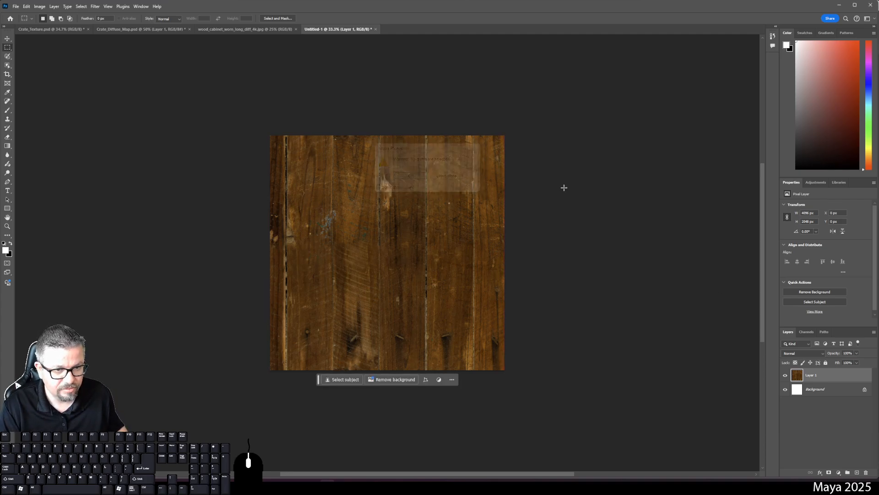
pyautogui.click(786, 376)
pyautogui.click(785, 376)
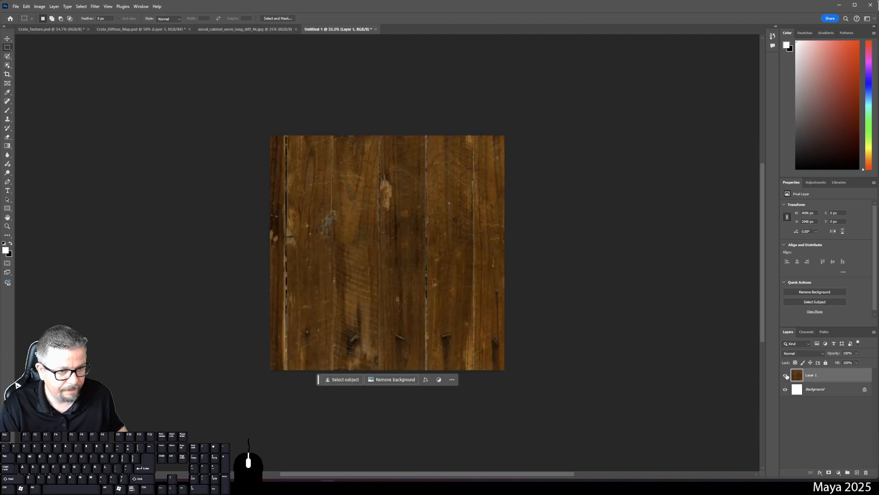
# Free-transform the wood layer proportionally down to about 50%, aligning its lower-right corner with the canvas's side edge
pyautogui.hotkey('ctrl', 't')
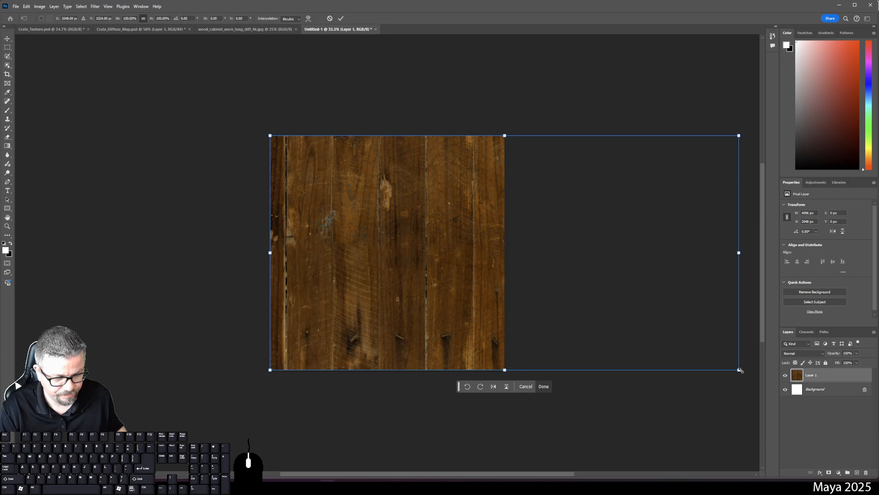
pyautogui.click(26, 7)
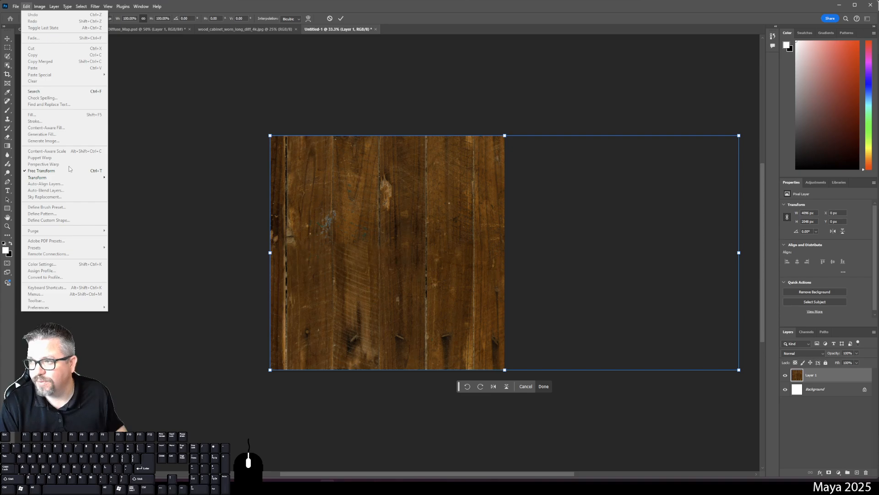
pyautogui.click(211, 115)
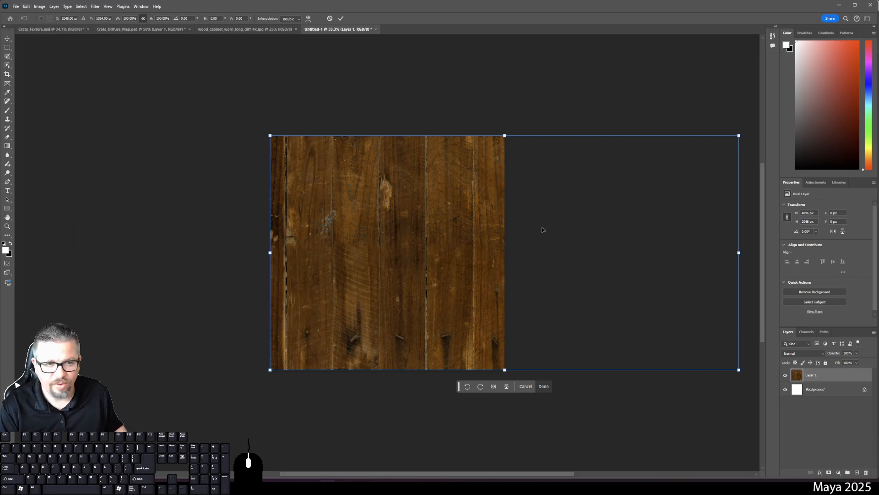
pyautogui.moveTo(740, 371); pyautogui.dragTo(511, 244)
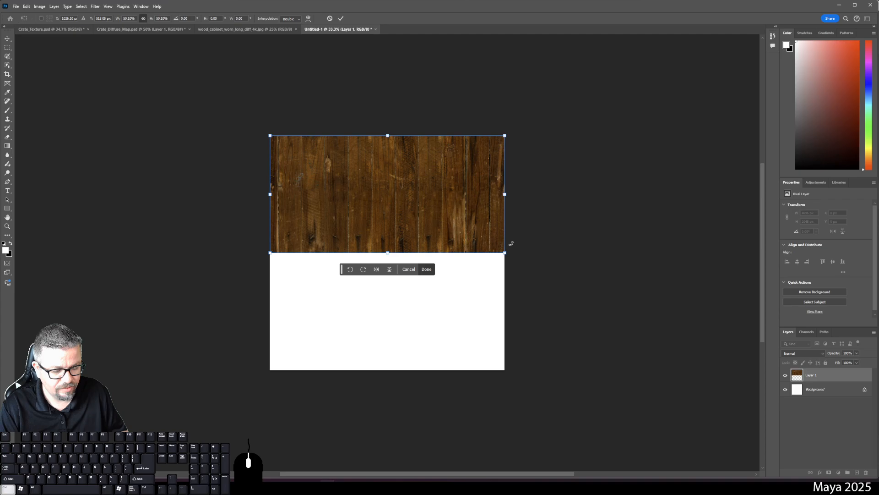
pyautogui.hotkey('ctrl', '+')
pyautogui.press('space')
pyautogui.moveTo(535, 326); pyautogui.dragTo(499, 428)
pyautogui.moveTo(581, 353); pyautogui.dragTo(580, 354)
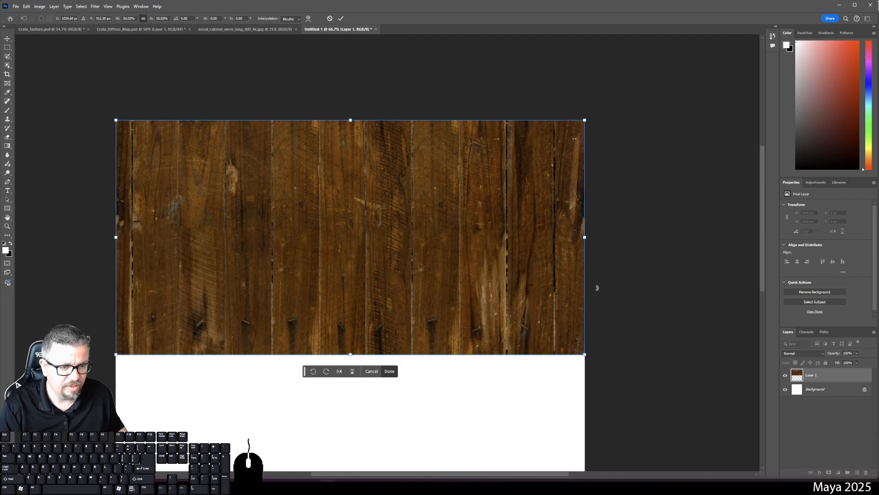
# Try enlarging the wood layer to about 68%, resize it again, and undo that last resize
pyautogui.moveTo(591, 361); pyautogui.dragTo(747, 456)
pyautogui.hotkey('ctrl', '-')
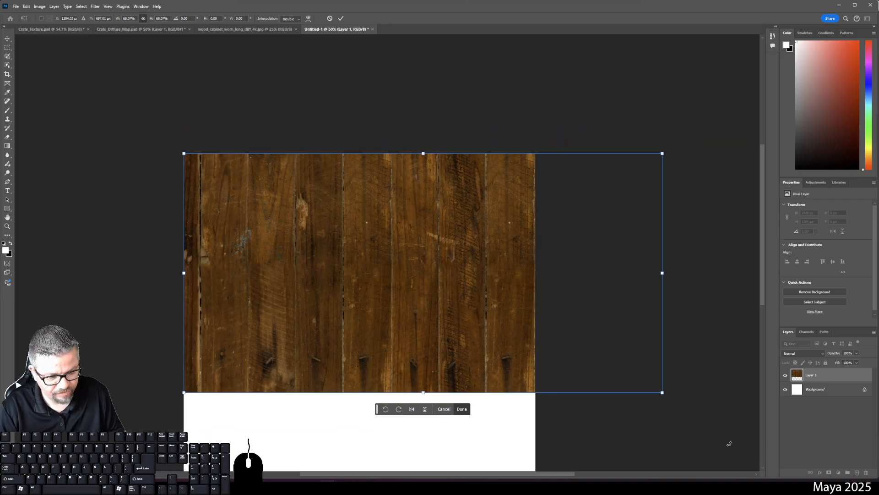
pyautogui.moveTo(662, 391); pyautogui.dragTo(604, 259)
pyautogui.hotkey('ctrl', 'z')
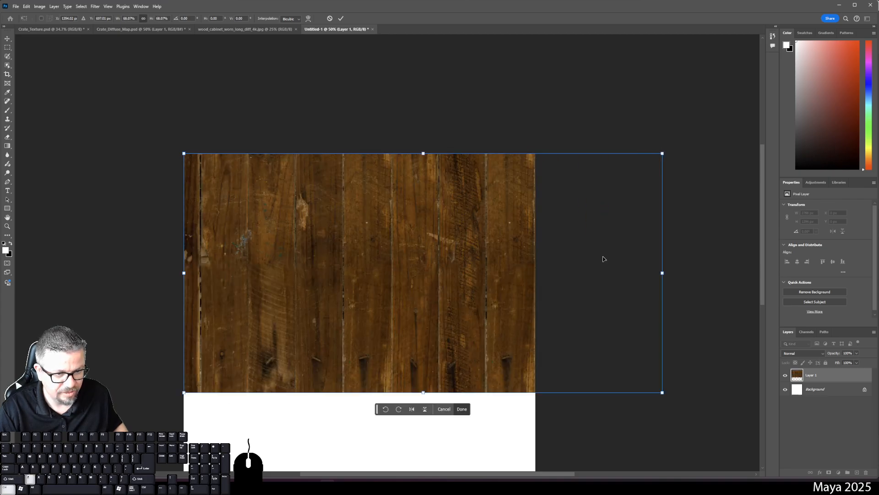
# Scale the wood layer to about 50% so the planks span the full canvas width, and apply the transform
pyautogui.moveTo(663, 392); pyautogui.dragTo(547, 306)
pyautogui.hotkey('ctrl', '+')
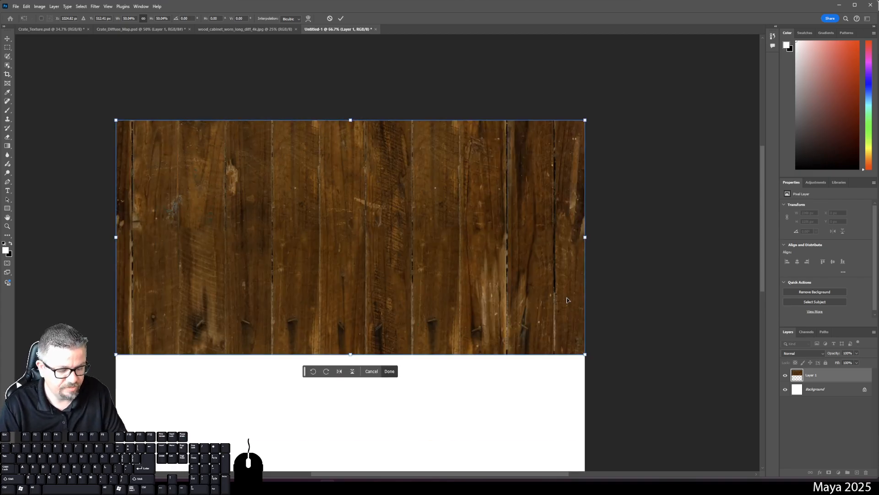
pyautogui.press('Return')
pyautogui.press('m')
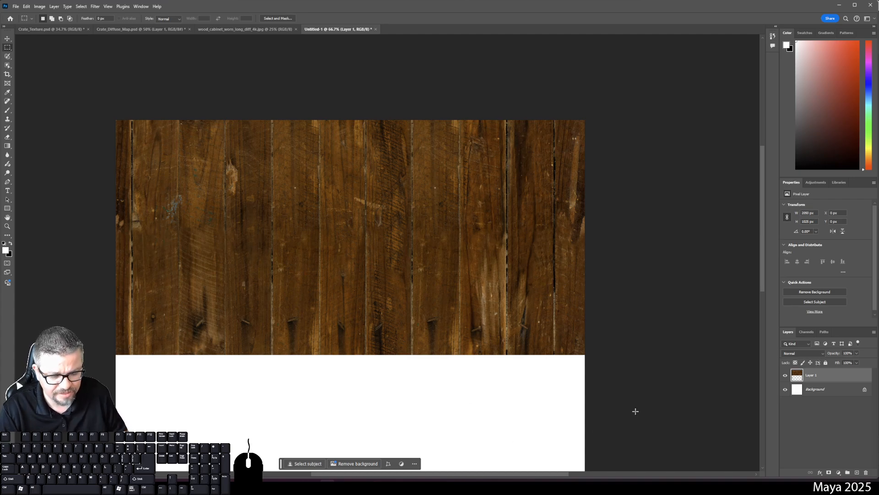
pyautogui.hotkey('ctrl', '-')
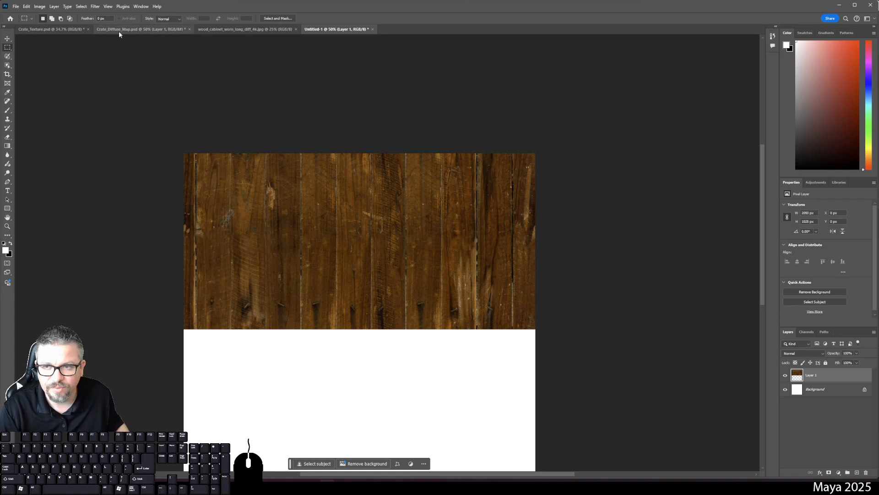
# Move the wood layer down to fill the lower half of the canvas, with its Y position at 1024 px
pyautogui.click(7, 39)
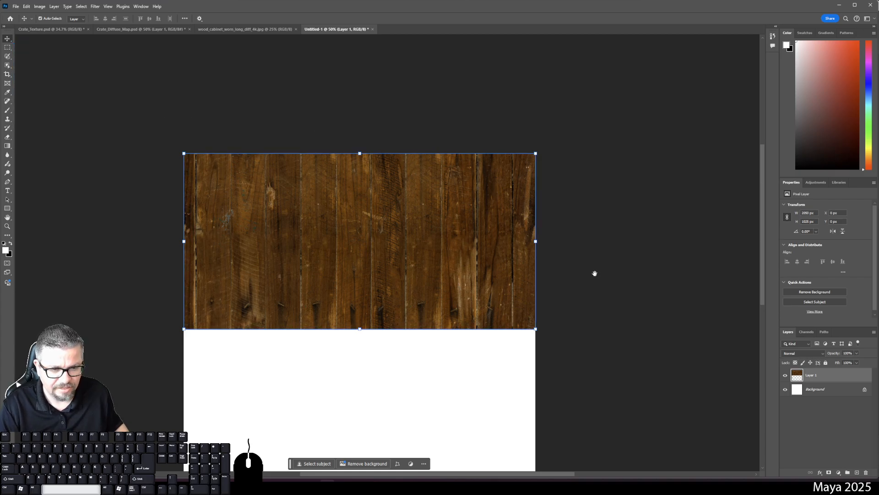
pyautogui.moveTo(635, 281); pyautogui.dragTo(636, 208)
pyautogui.moveTo(386, 134); pyautogui.dragTo(382, 313)
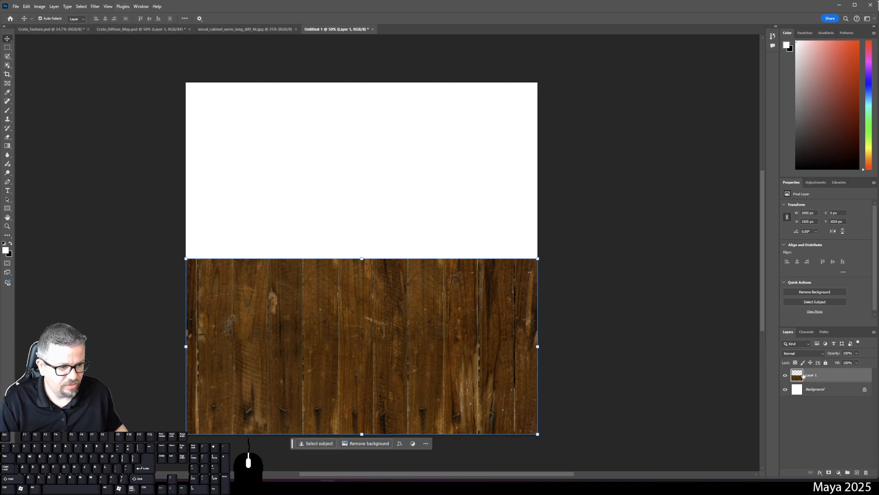
pyautogui.click(620, 290)
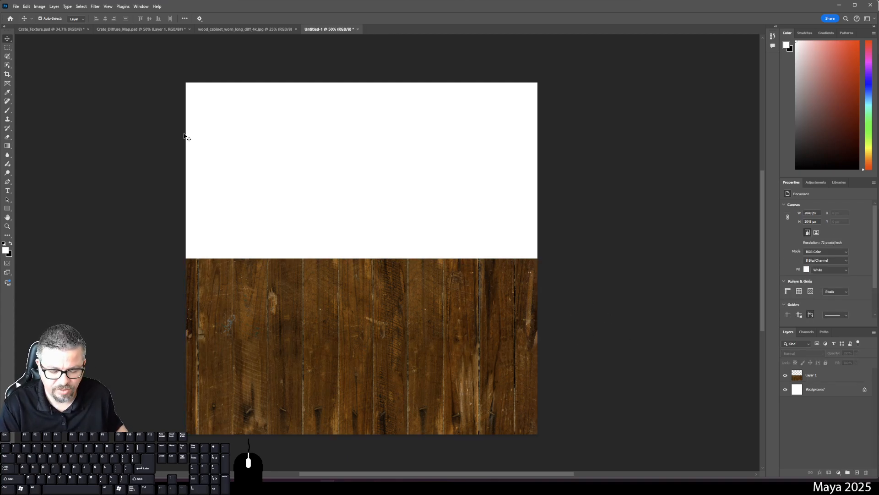
# Rename the wood layer Bottom_Wood_Planks and duplicate it
pyautogui.click(811, 376)
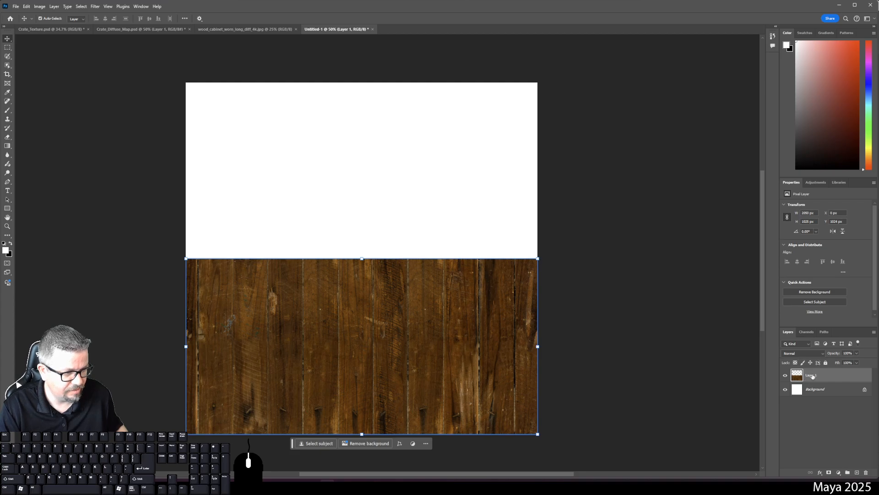
pyautogui.doubleClick(813, 375)
pyautogui.write('Bottom')
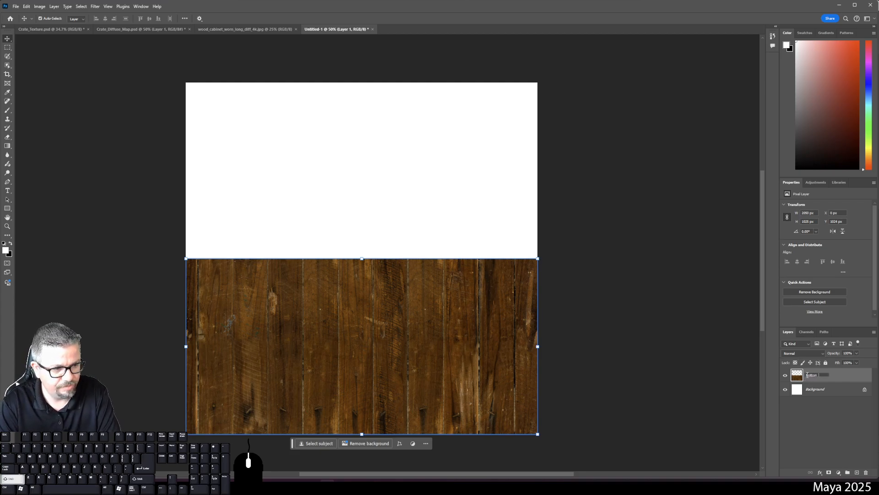
pyautogui.write('_Wood_Planks')
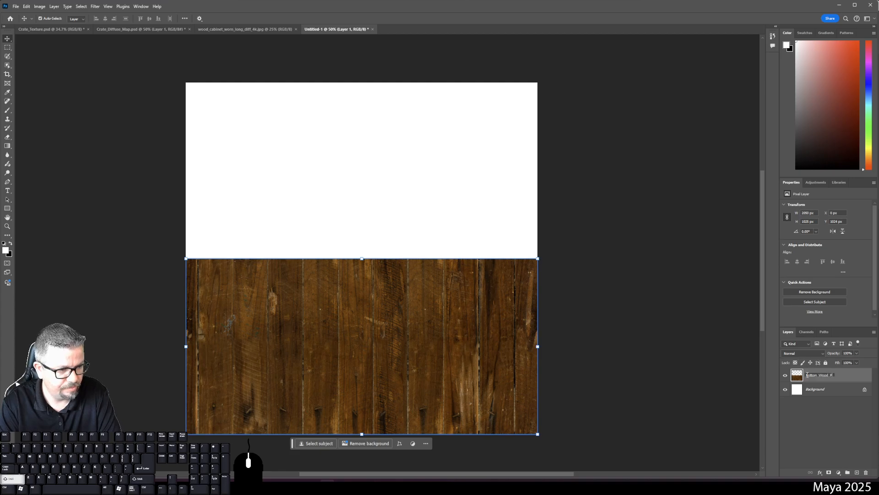
pyautogui.press('Return')
pyautogui.moveTo(807, 376); pyautogui.dragTo(856, 469)
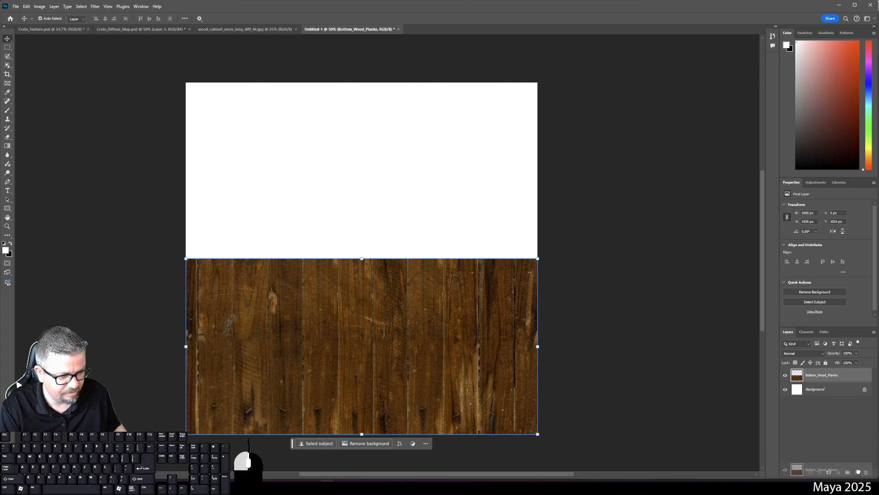
pyautogui.moveTo(857, 471); pyautogui.dragTo(857, 472)
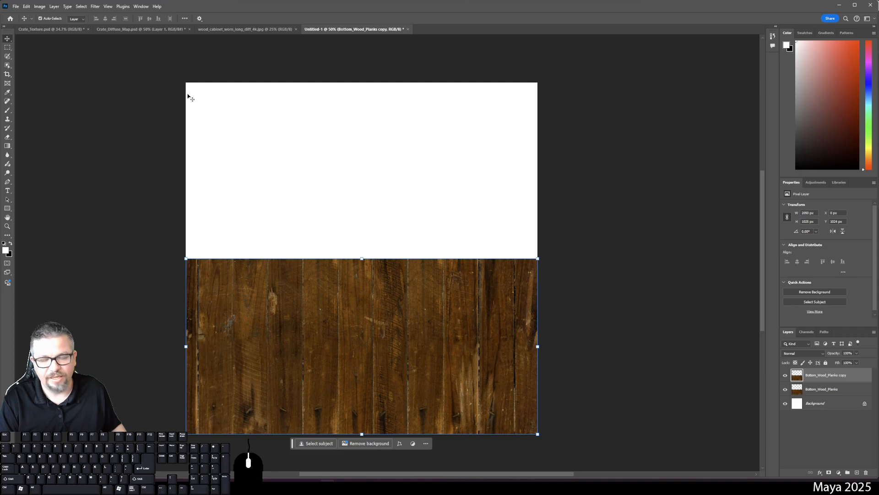
pyautogui.doubleClick(28, 4)
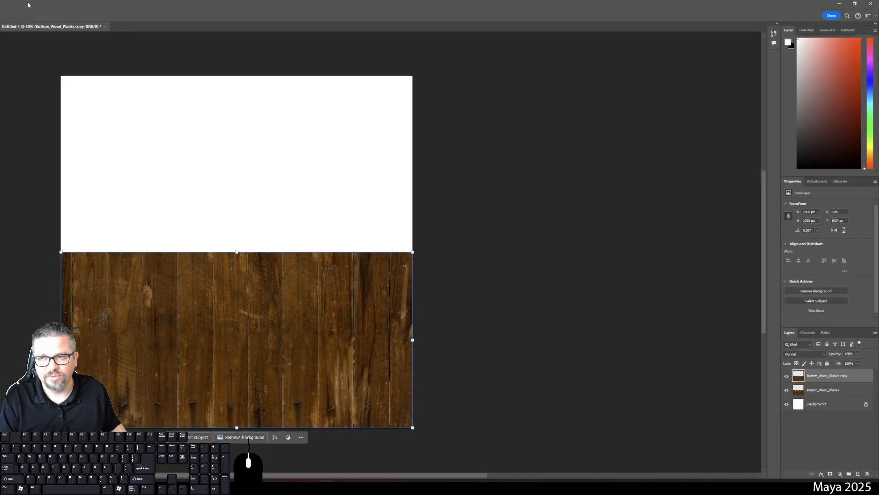
pyautogui.moveTo(28, 4); pyautogui.dragTo(35, 10)
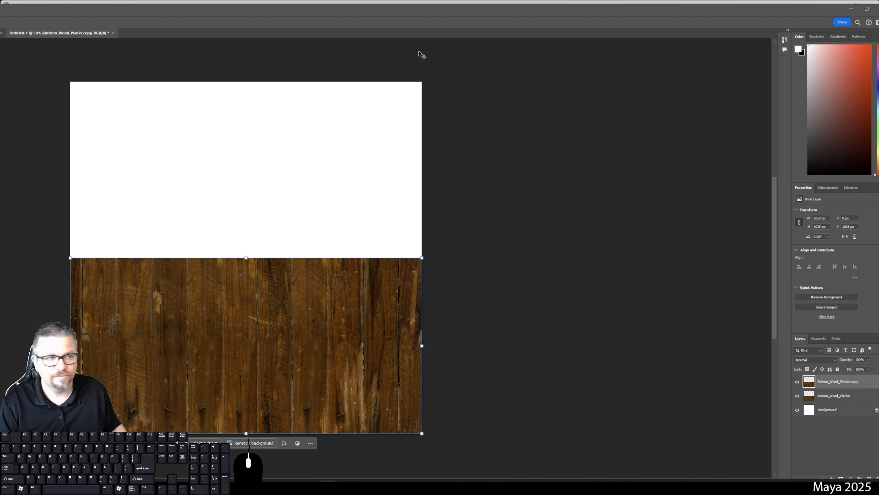
pyautogui.moveTo(778, 17)
pyautogui.mouseDown()
pyautogui.moveTo(765, 10)
pyautogui.moveTo(771, 5)
pyautogui.mouseUp()
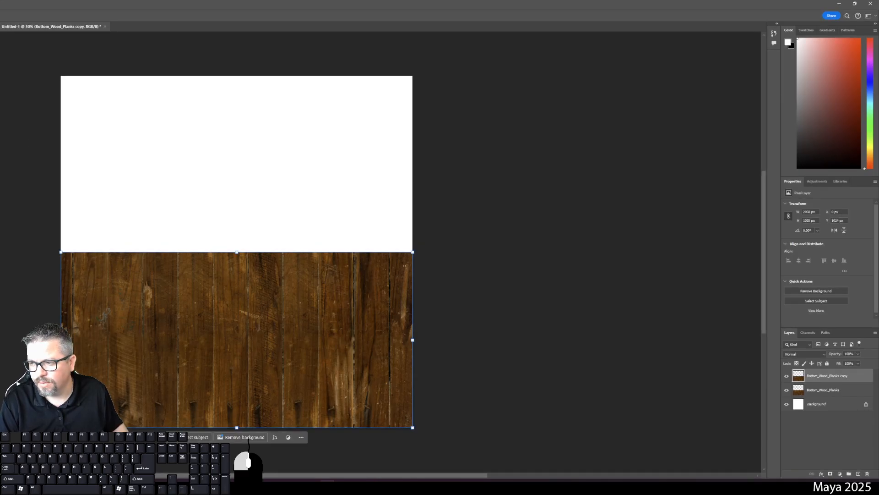
pyautogui.moveTo(133, 8); pyautogui.dragTo(143, 11)
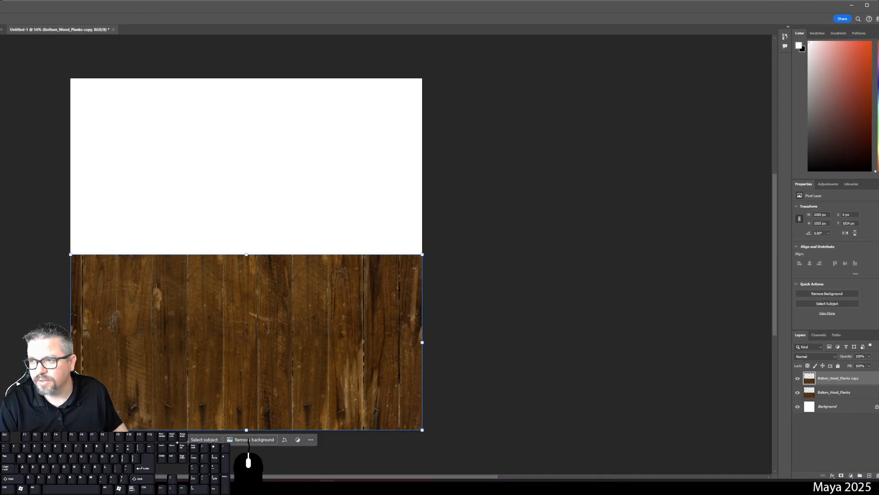
pyautogui.moveTo(0, 118); pyautogui.dragTo(0, 132)
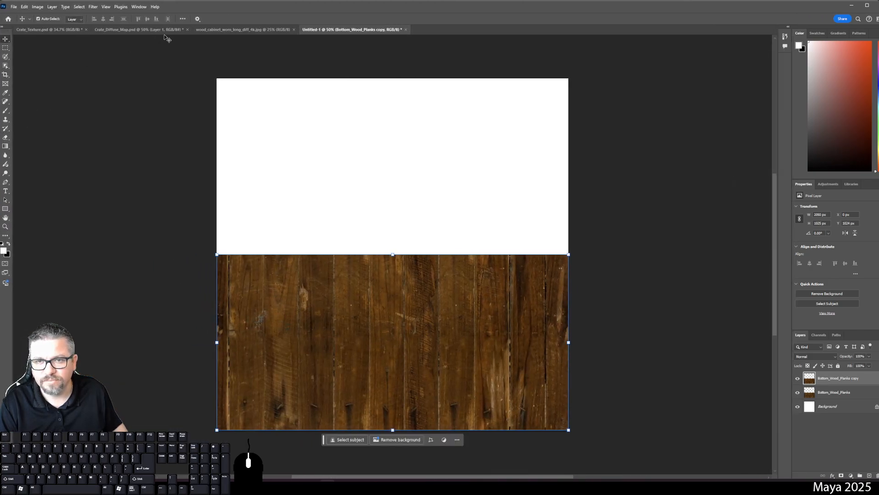
pyautogui.moveTo(260, 1); pyautogui.dragTo(260, 0)
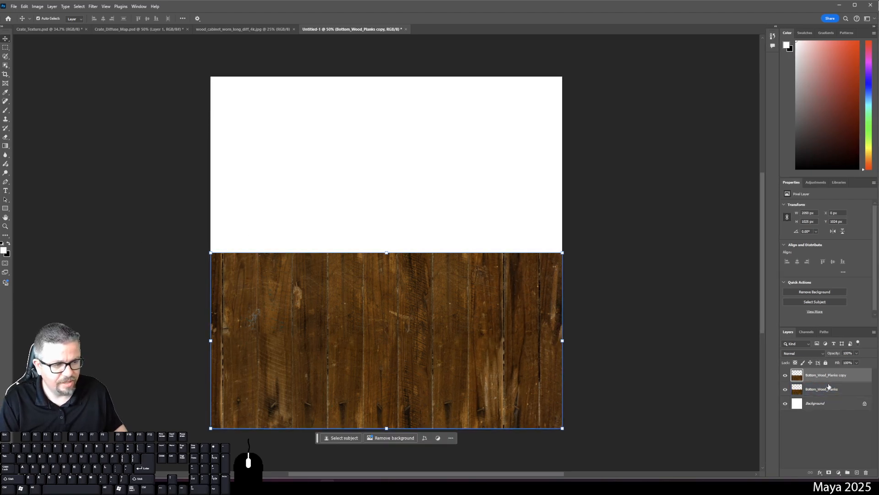
# Flip the duplicated Bottom_Wood_Planks copy vertically and move it up to fill the upper half of the canvas
pyautogui.click(809, 385)
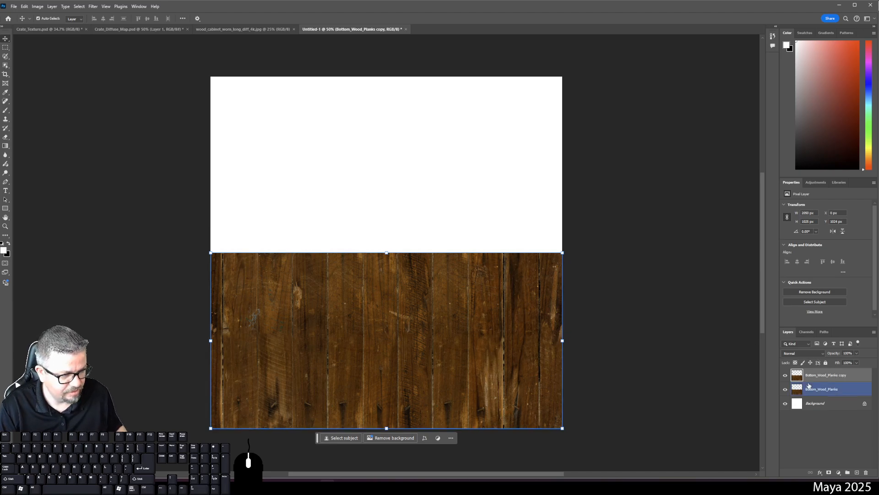
pyautogui.click(24, 6)
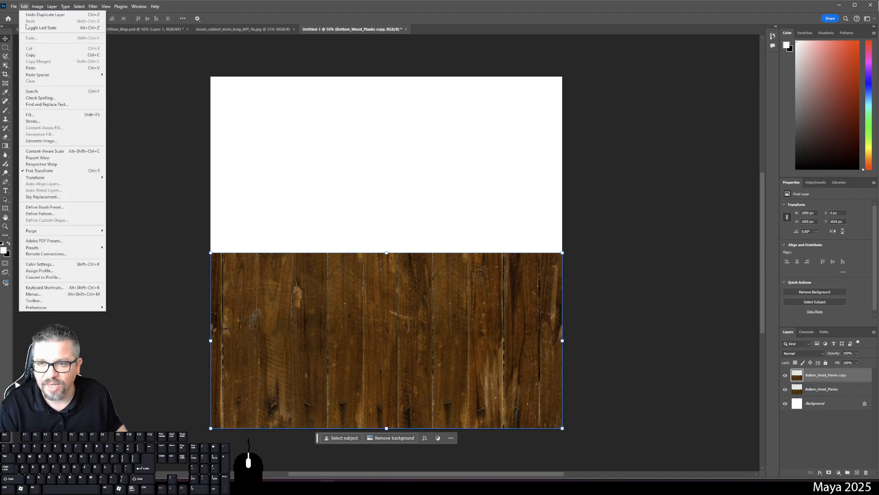
pyautogui.moveTo(34, 180)
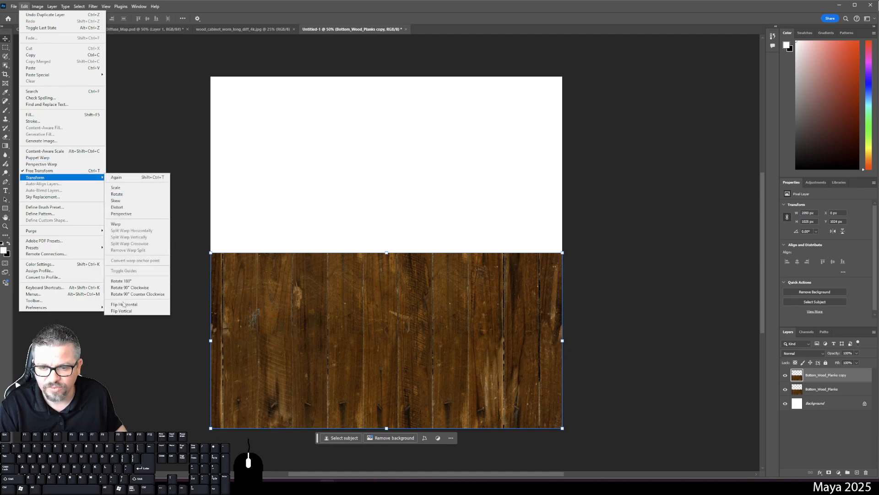
pyautogui.click(122, 311)
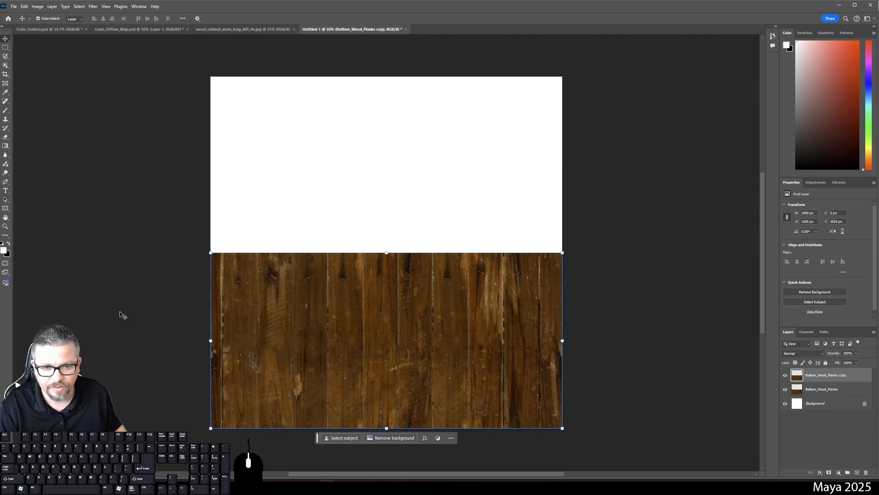
pyautogui.moveTo(419, 316); pyautogui.dragTo(399, 152)
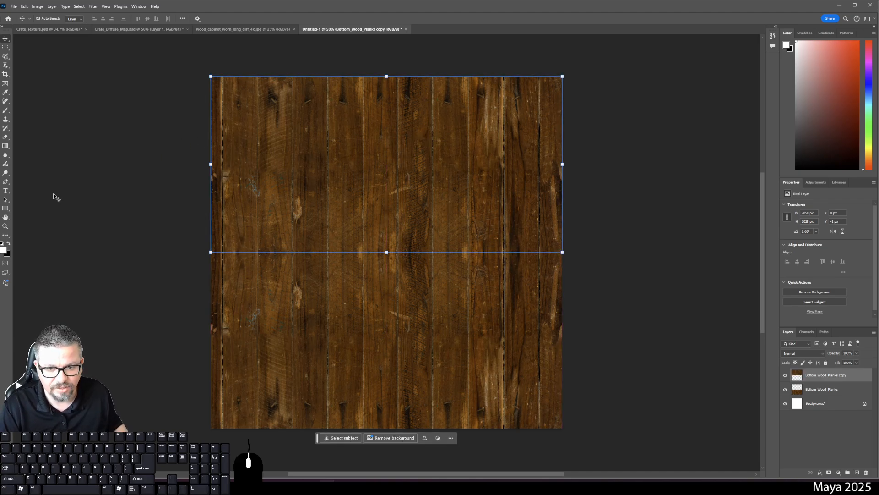
# Check the seam between the two plank layers and nudge the upper copy down 1 px to Y 0 px
pyautogui.click(74, 193)
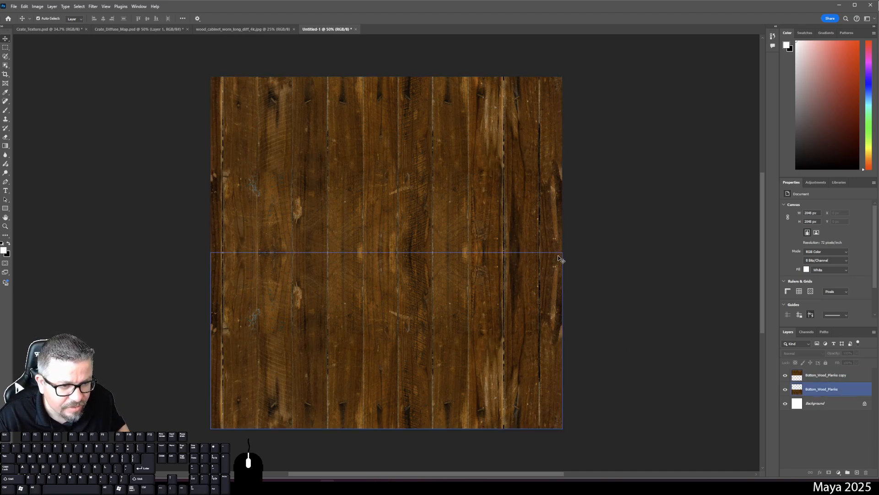
pyautogui.hotkey('ctrl', '+')
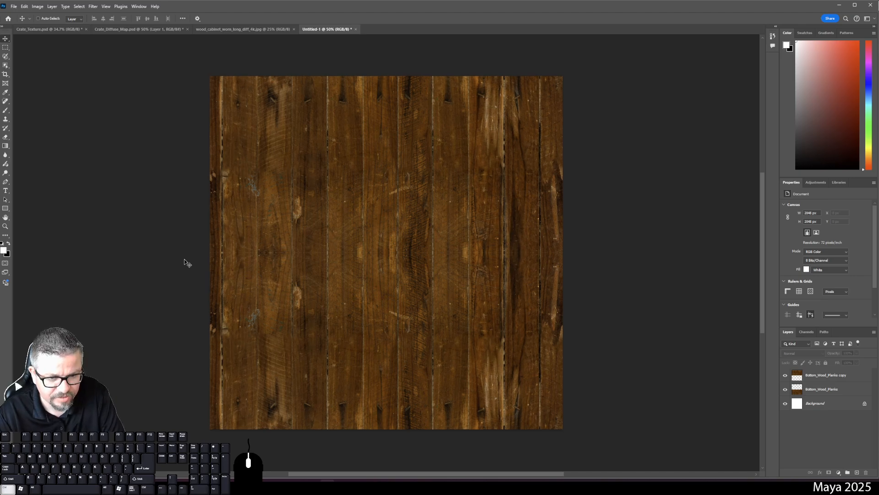
pyautogui.hotkey('ctrl', '+')
pyautogui.hotkey('ctrl', '+')
pyautogui.hotkey('ctrl', '+')
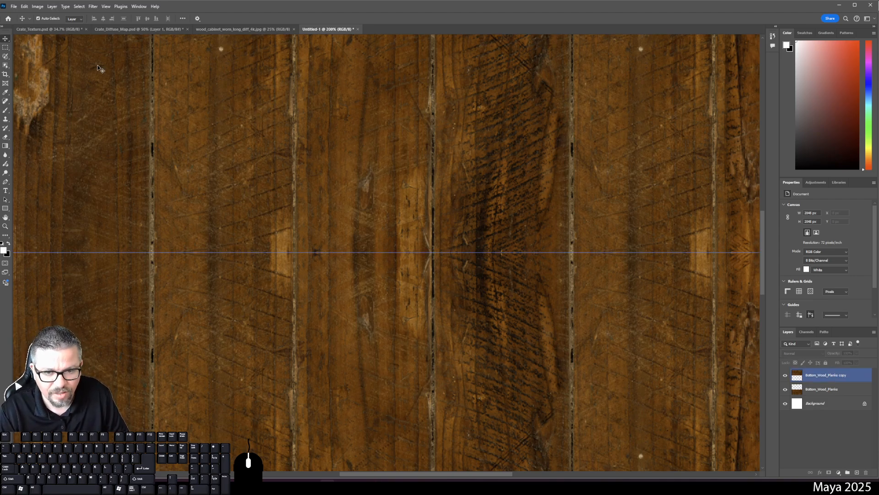
pyautogui.hotkey('ctrl', '-')
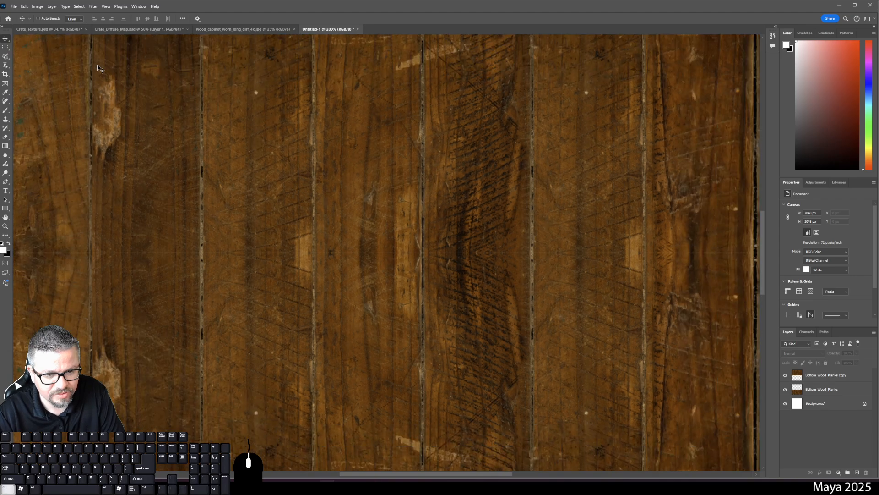
pyautogui.moveTo(125, 206); pyautogui.dragTo(197, 198)
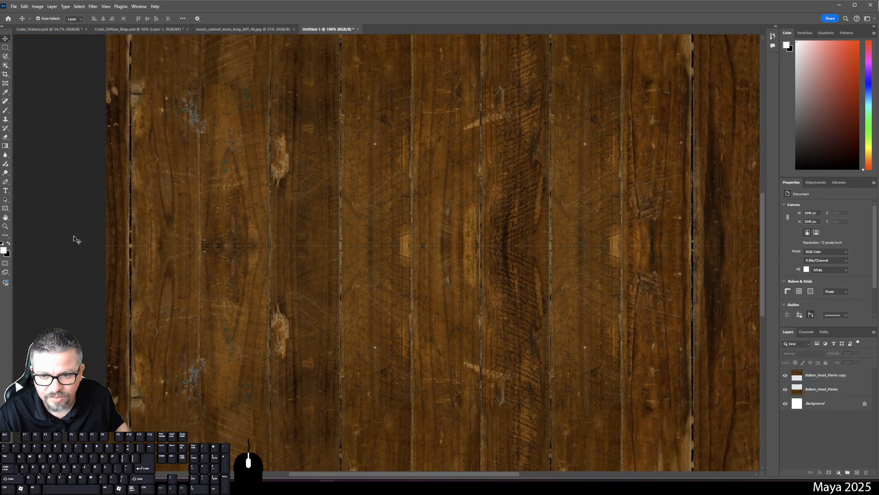
pyautogui.click(66, 200)
pyautogui.click(169, 226)
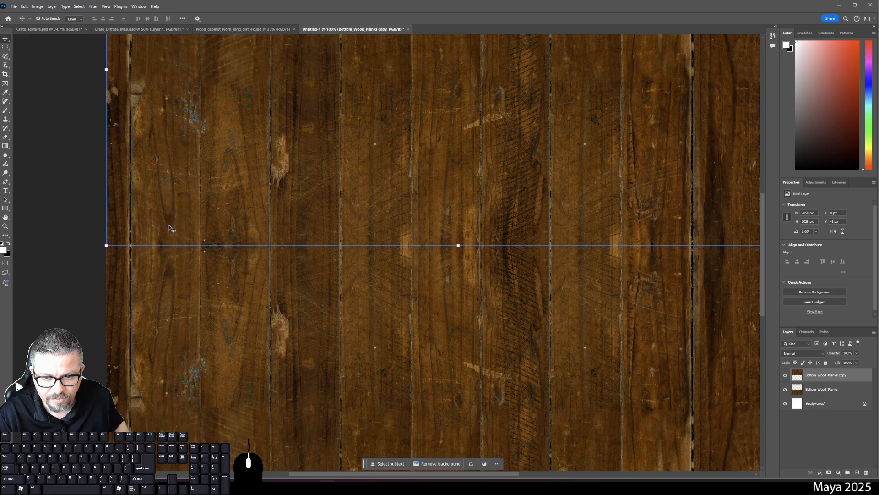
pyautogui.press('Down')
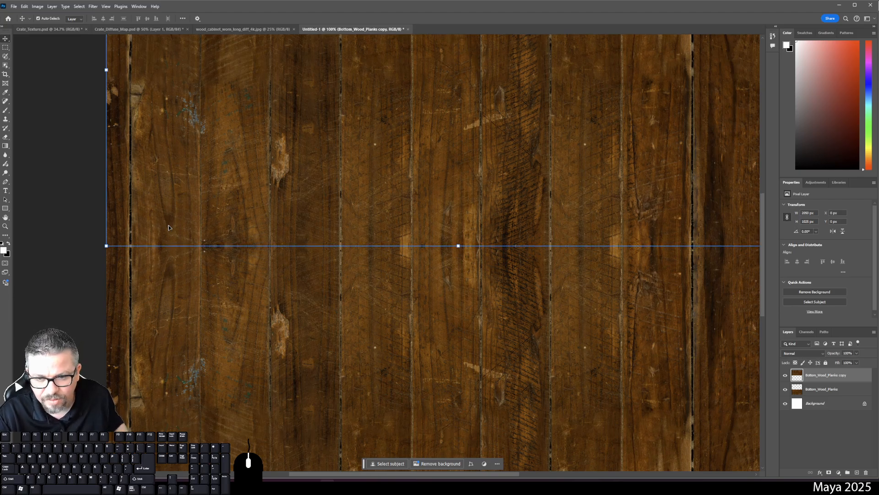
pyautogui.click(83, 193)
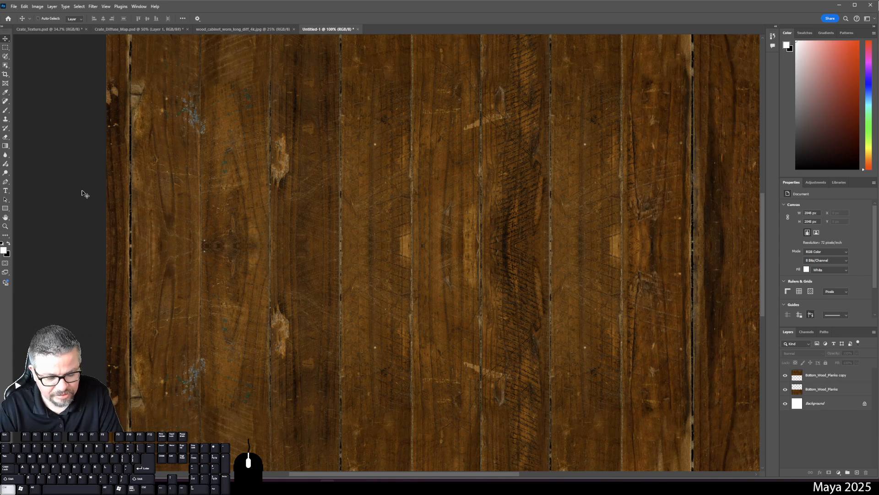
# Examine the upper canvas edge, its corners and the middle seam for gaps in the plank coverage
pyautogui.hotkey('ctrl', '0')
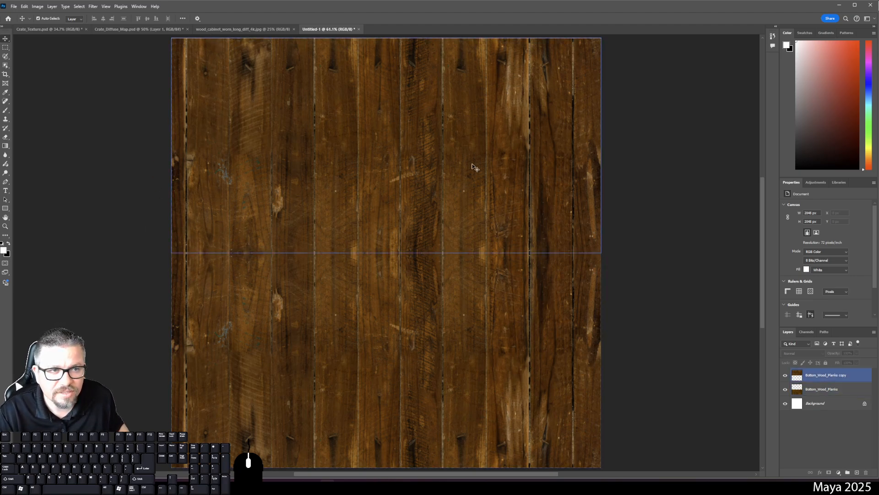
pyautogui.moveTo(636, 131); pyautogui.dragTo(653, 192)
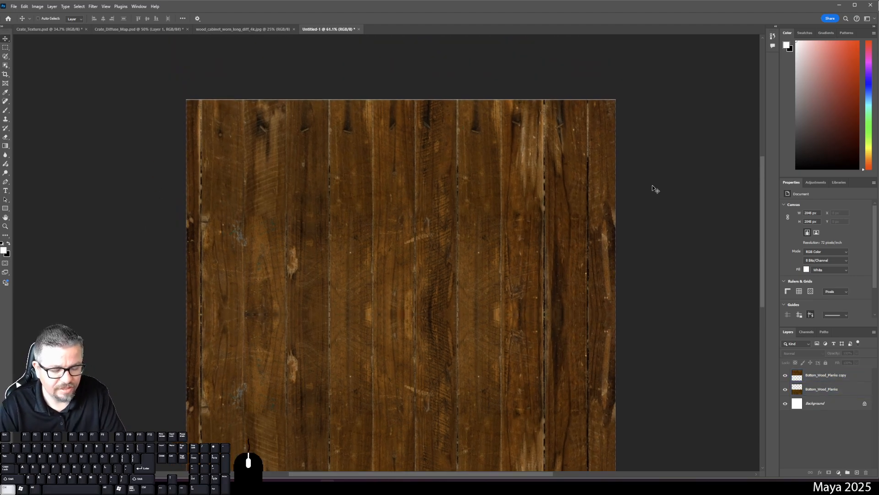
pyautogui.hotkey('ctrl', '+')
pyautogui.hotkey('ctrl', '+')
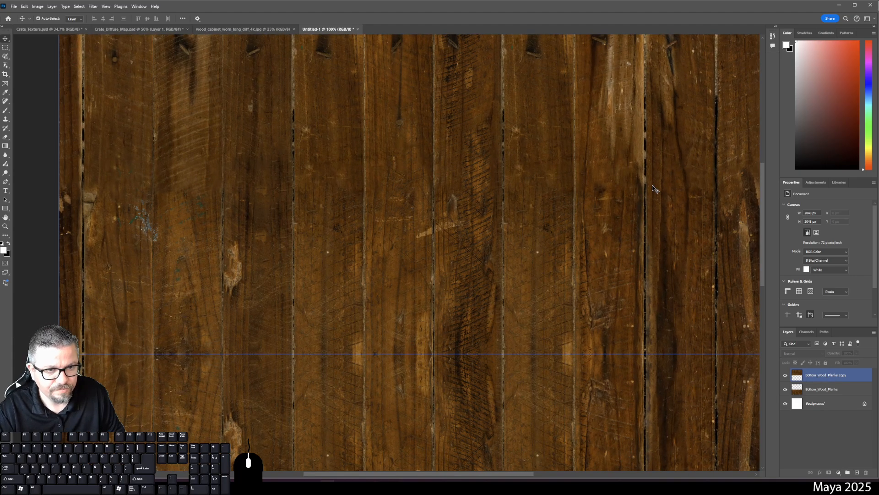
pyautogui.moveTo(571, 200); pyautogui.dragTo(526, 334)
pyautogui.click(532, 84)
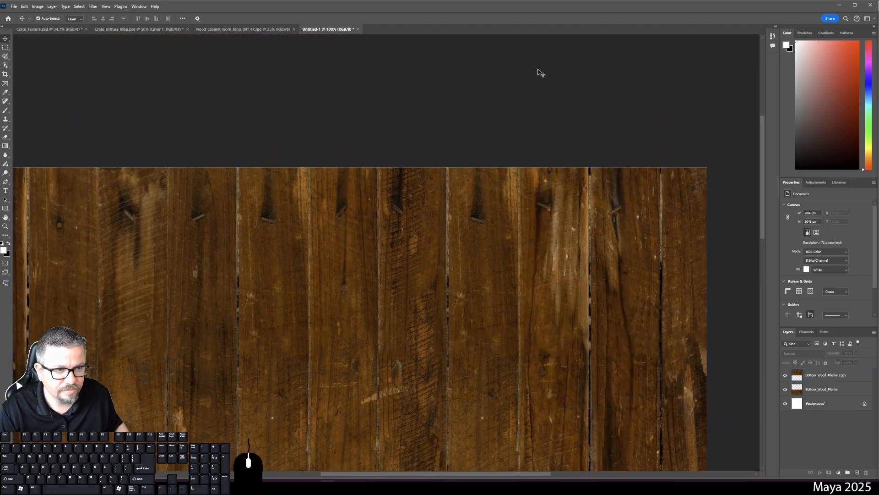
pyautogui.moveTo(361, 100); pyautogui.dragTo(459, 116)
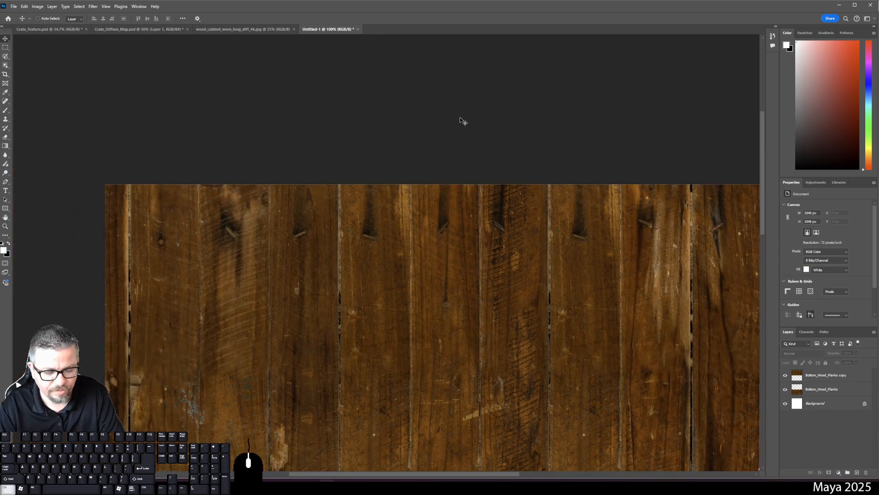
pyautogui.hotkey('ctrl', '+')
pyautogui.moveTo(344, 63); pyautogui.dragTo(564, 92)
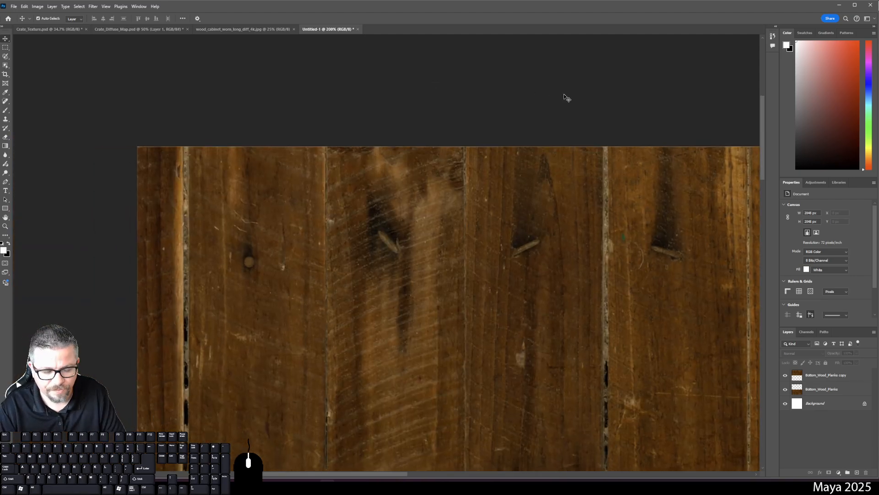
pyautogui.hotkey('ctrl', '0')
pyautogui.keyDown('ctrl'); pyautogui.click(566, 98); pyautogui.keyUp('ctrl')
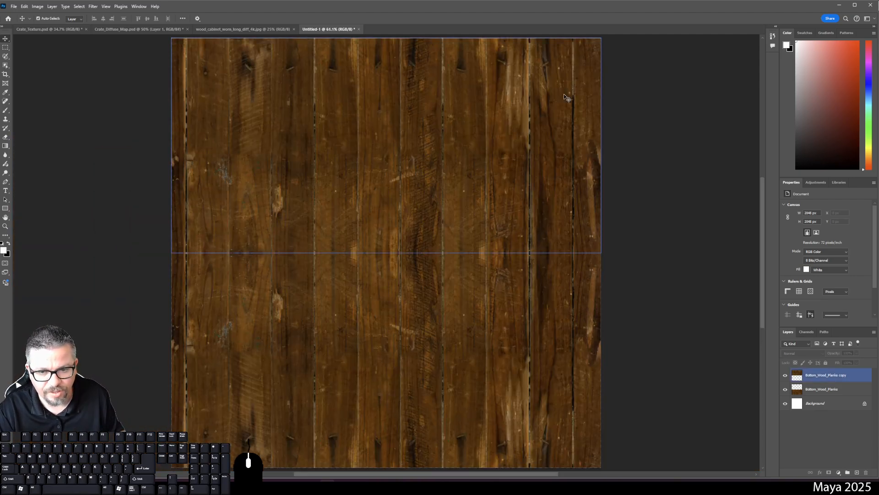
pyautogui.keyDown('ctrl'); pyautogui.click(283, 285); pyautogui.keyUp('ctrl')
pyautogui.click(686, 308)
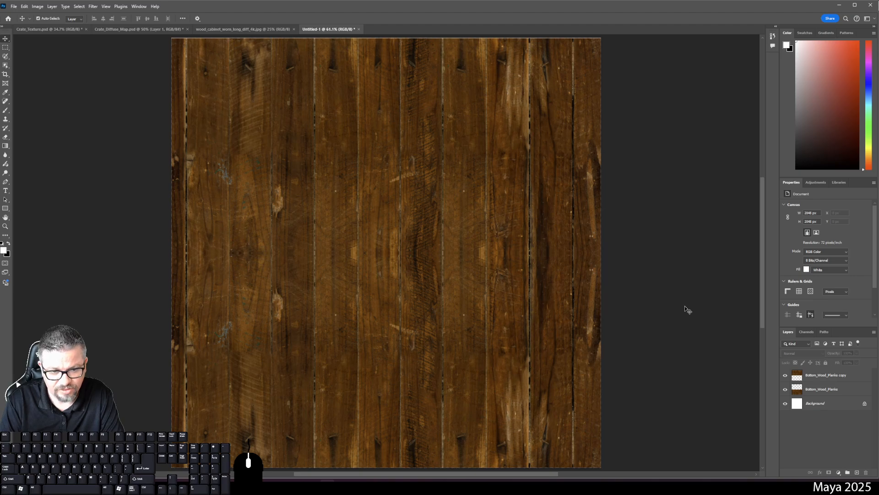
pyautogui.hotkey('ctrl', '-')
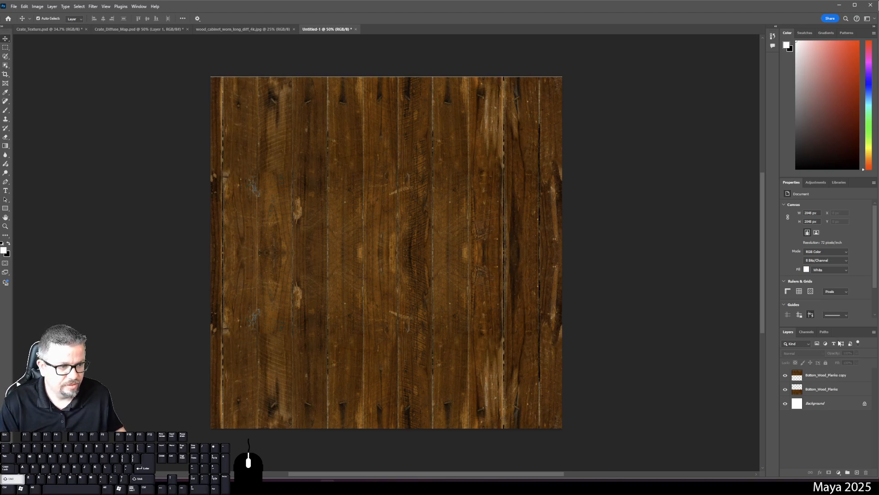
# Duplicate the Bottom_Wood_Planks layer and its flipped copy together as a second pair of layers
pyautogui.keyDown('shift'); pyautogui.click(841, 375); pyautogui.keyUp('shift')
pyautogui.keyDown('shift'); pyautogui.click(842, 393); pyautogui.keyUp('shift')
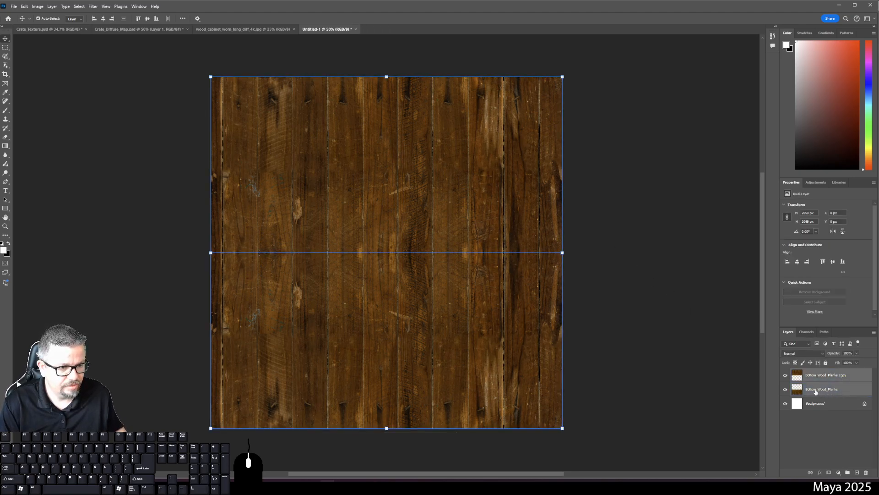
pyautogui.click(734, 343)
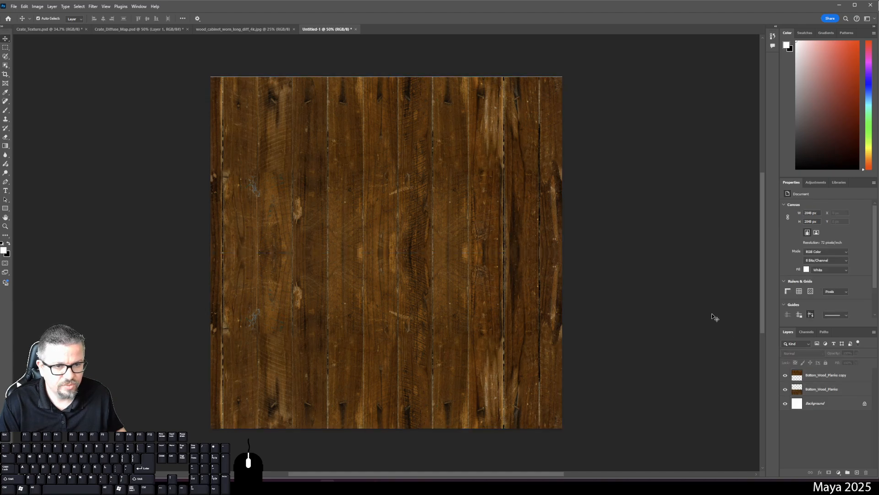
pyautogui.click(834, 374)
pyautogui.keyDown('shift'); pyautogui.click(834, 389); pyautogui.keyUp('shift')
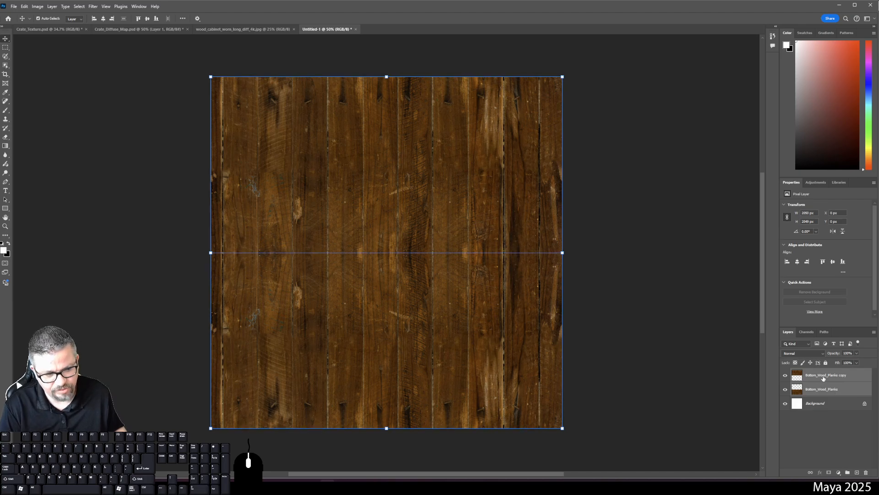
pyautogui.click(829, 375)
pyautogui.keyDown('shift'); pyautogui.click(824, 389); pyautogui.keyUp('shift')
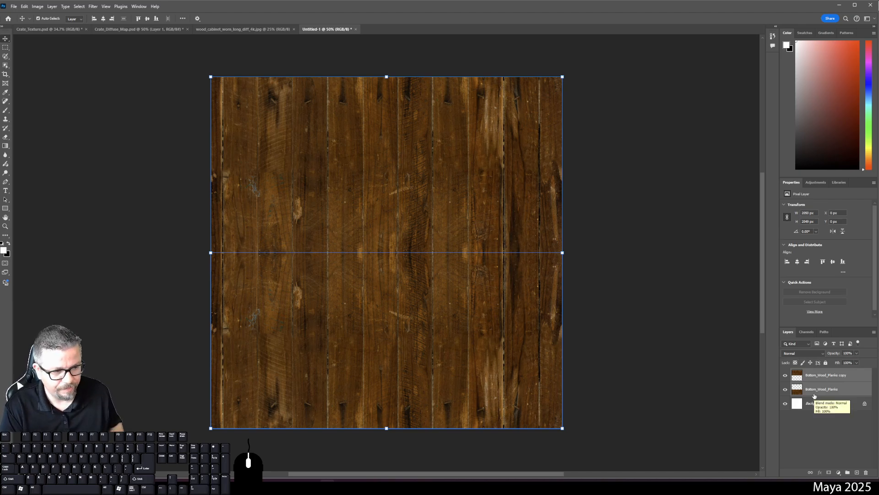
pyautogui.moveTo(845, 390); pyautogui.dragTo(858, 472)
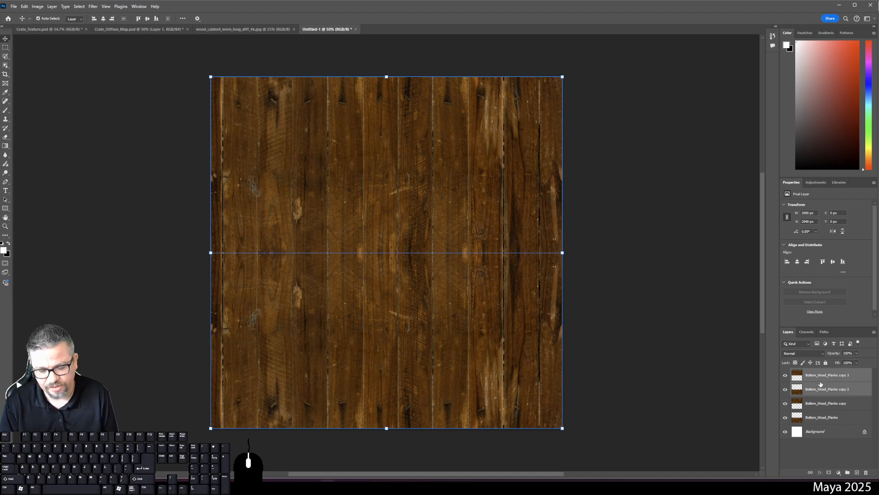
# Merge the two new duplicate plank layers into one full-canvas layer, undoing and repeating the merge once
pyautogui.hotkey('ctrl', 'e')
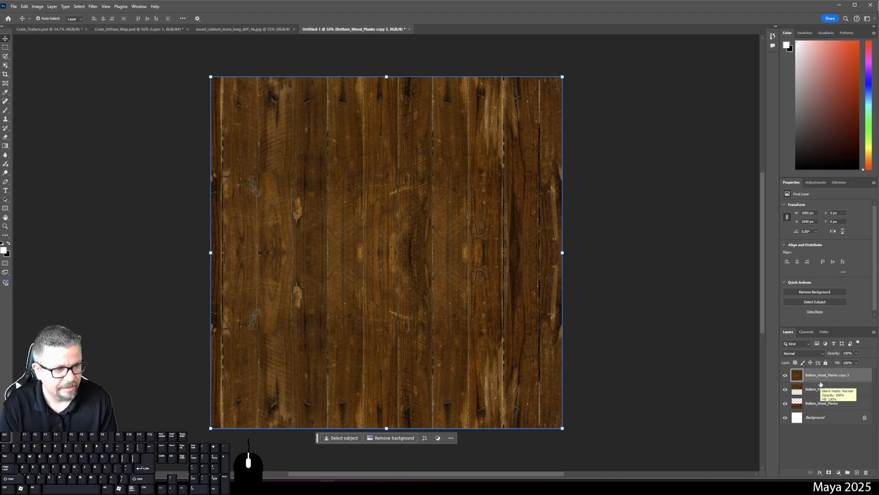
pyautogui.hotkey('ctrl', 'z')
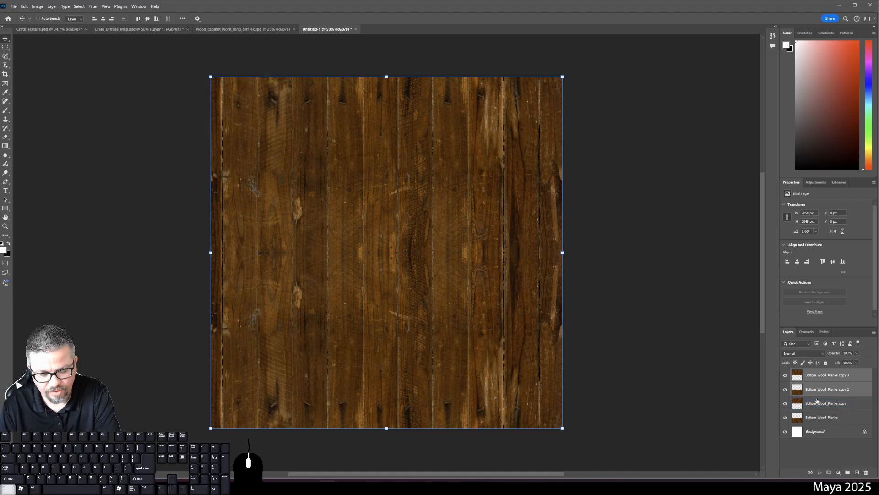
pyautogui.hotkey('ctrl', 'e')
# Rename the merged full-canvas plank layer as Wood_Planks
pyautogui.click(825, 392)
pyautogui.click(824, 403)
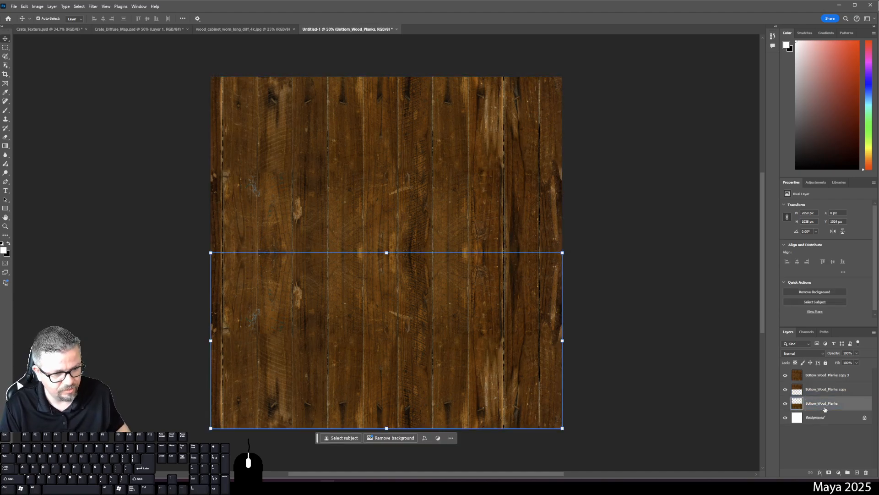
pyautogui.click(824, 389)
pyautogui.click(824, 380)
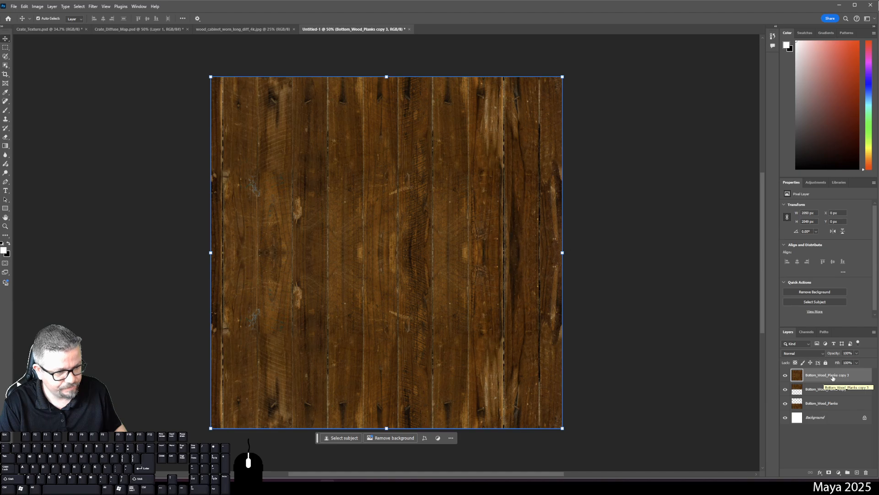
pyautogui.doubleClick(833, 376)
pyautogui.write('W')
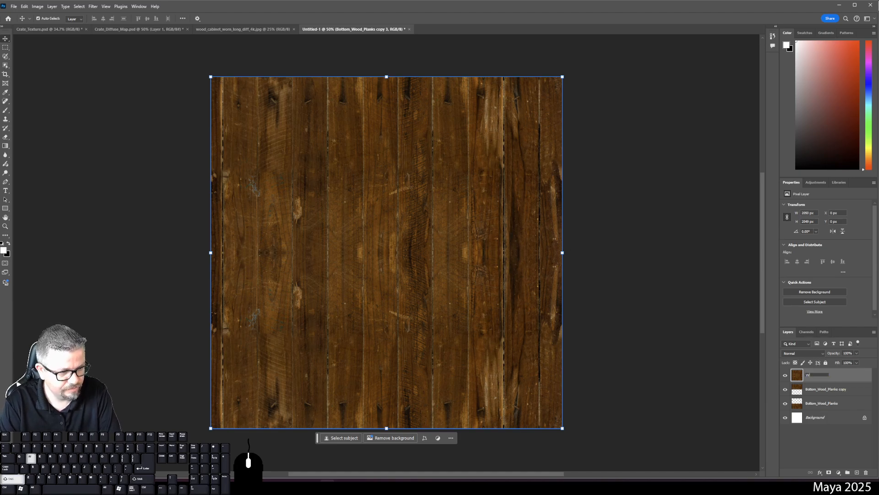
pyautogui.write('ood_Planks')
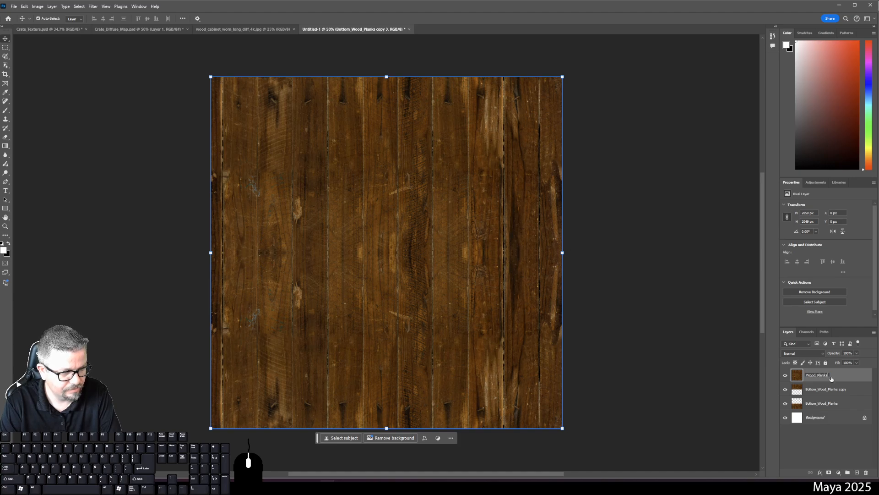
pyautogui.press('Return')
# Rename the flipped upper copy of the Bottom_Wood_Planks layer as Top_Wood_Planks
pyautogui.doubleClick(838, 389)
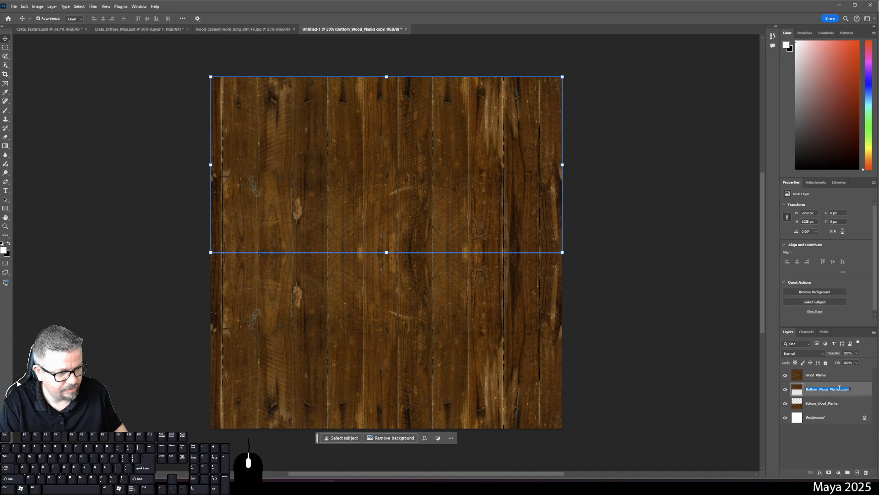
pyautogui.write('Top_')
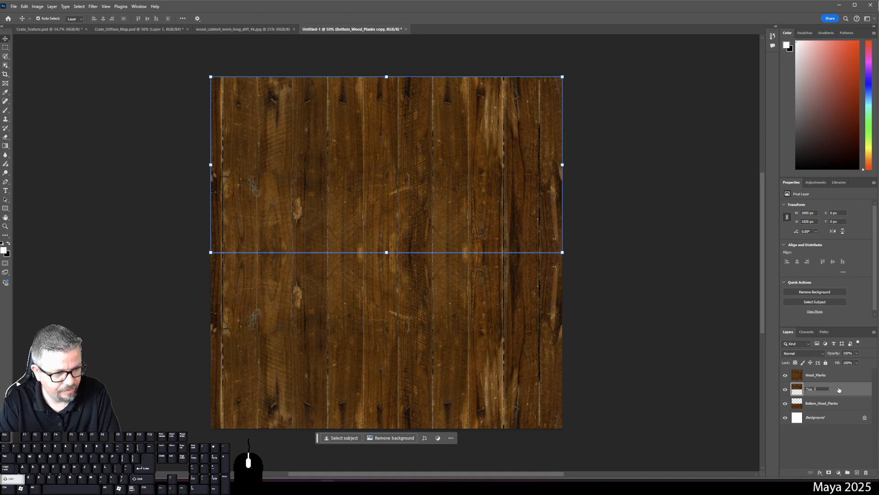
pyautogui.press('BackSpace')
pyautogui.write('_Wood_Pl')
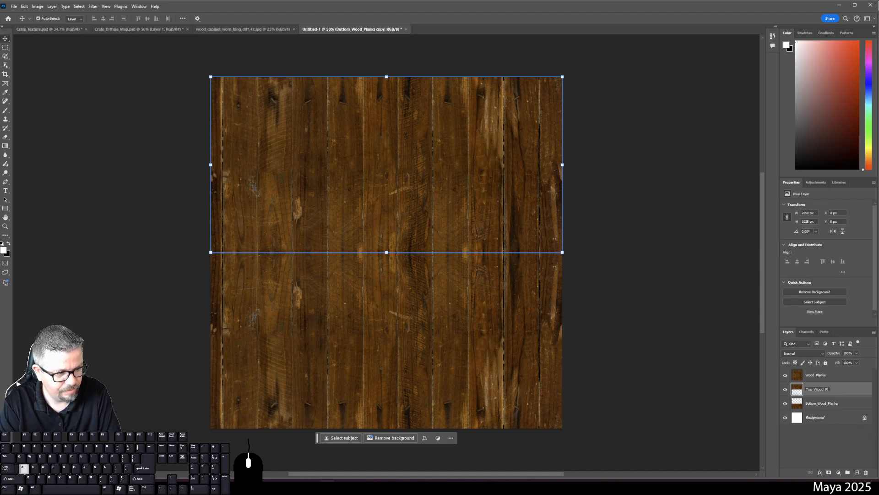
pyautogui.write('anks')
pyautogui.press('Return')
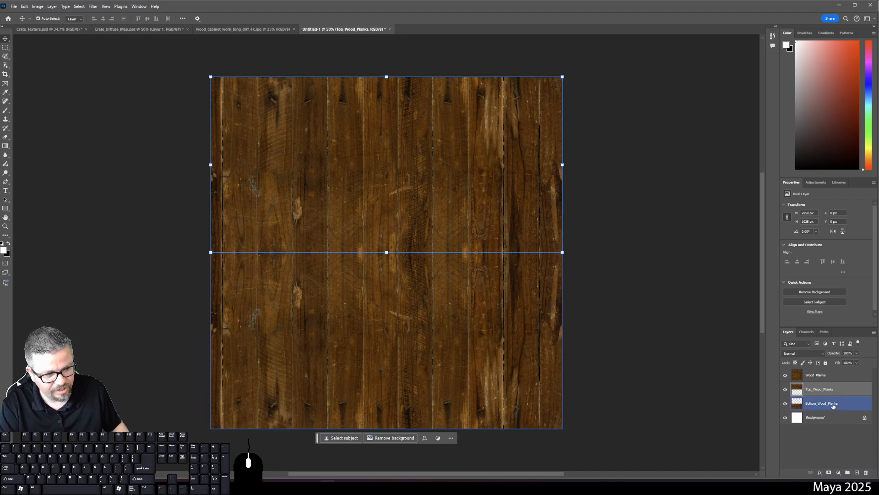
# Review the renamed plank layers and compare them with the finished crate in Crate_Texture.psd, ending back in the Untitled-1 document
pyautogui.click(832, 404)
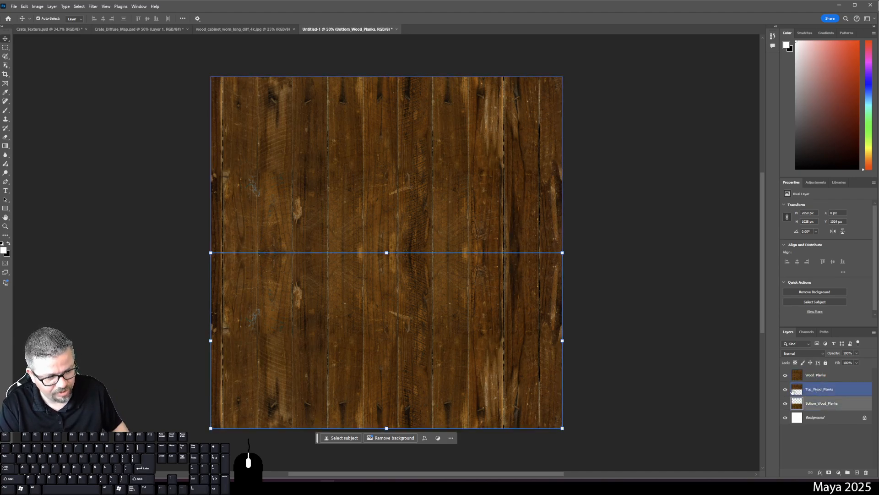
pyautogui.click(815, 375)
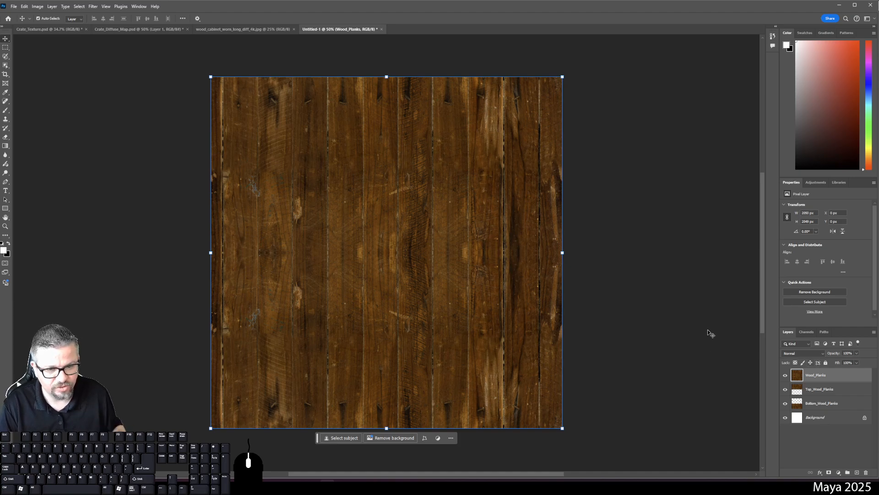
pyautogui.click(729, 326)
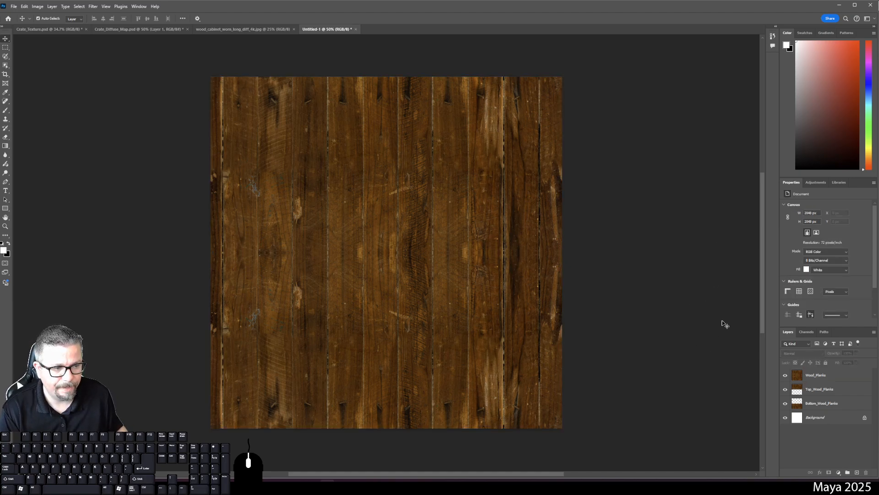
pyautogui.click(806, 374)
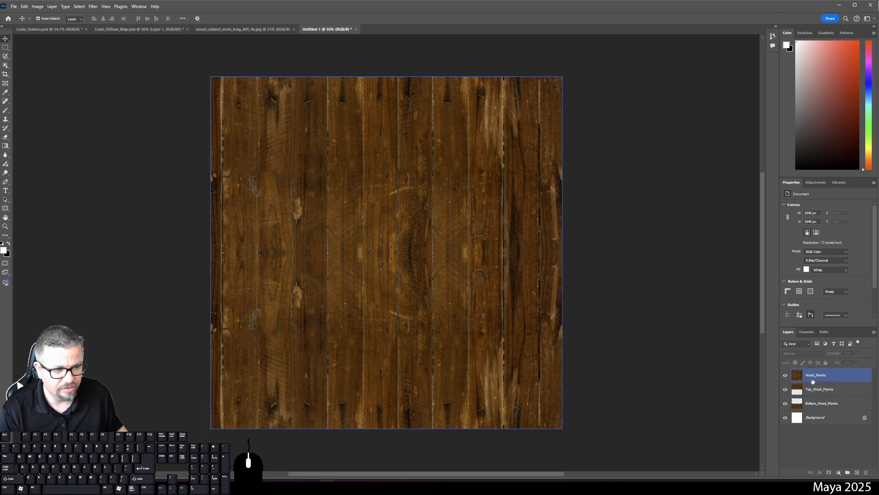
pyautogui.click(798, 375)
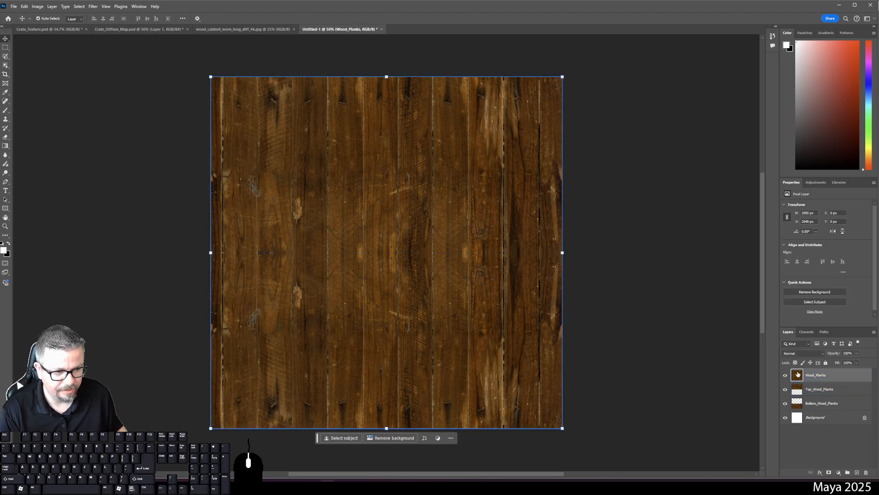
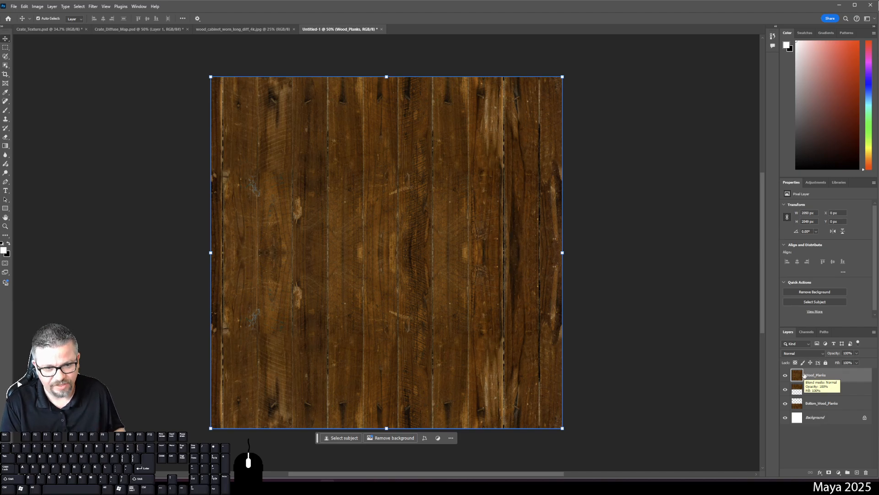
pyautogui.click(732, 314)
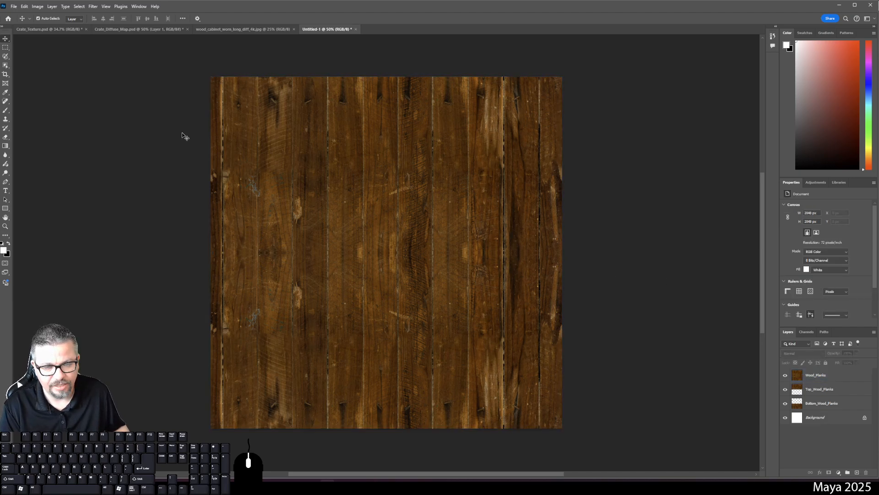
pyautogui.click(58, 28)
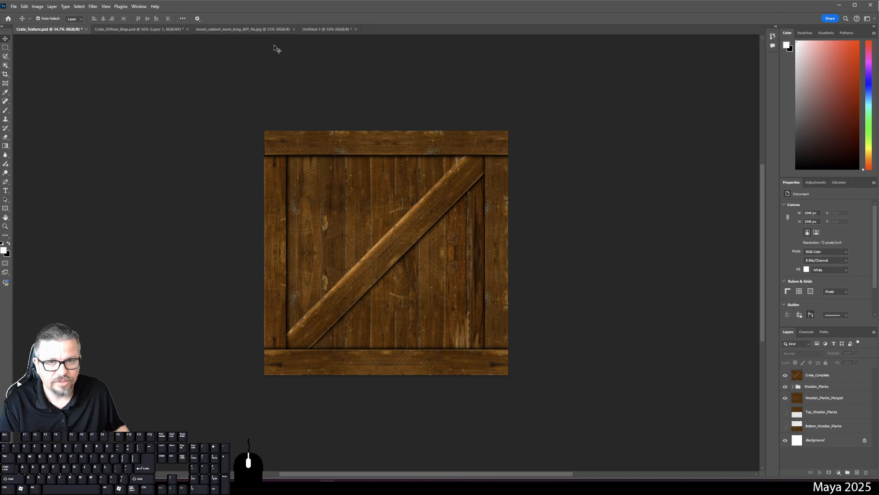
pyautogui.click(247, 29)
pyautogui.click(328, 29)
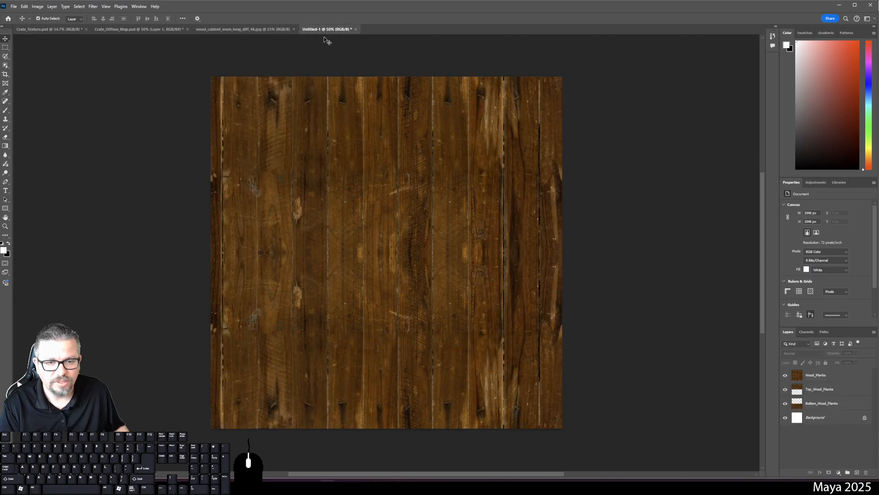
pyautogui.click(96, 88)
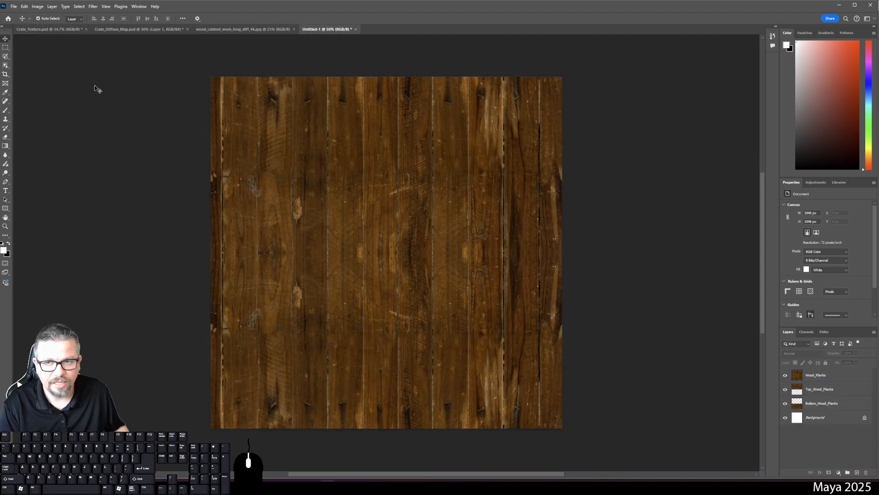
# Select the first full-width plank with the Rectangular Marquee, about 214 px wide and full canvas height, and copy it to a new layer
pyautogui.click(5, 48)
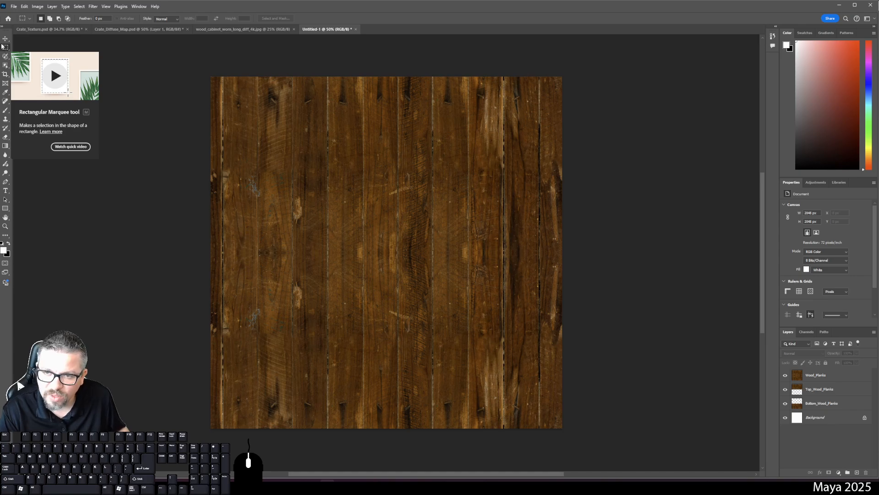
pyautogui.click(6, 48)
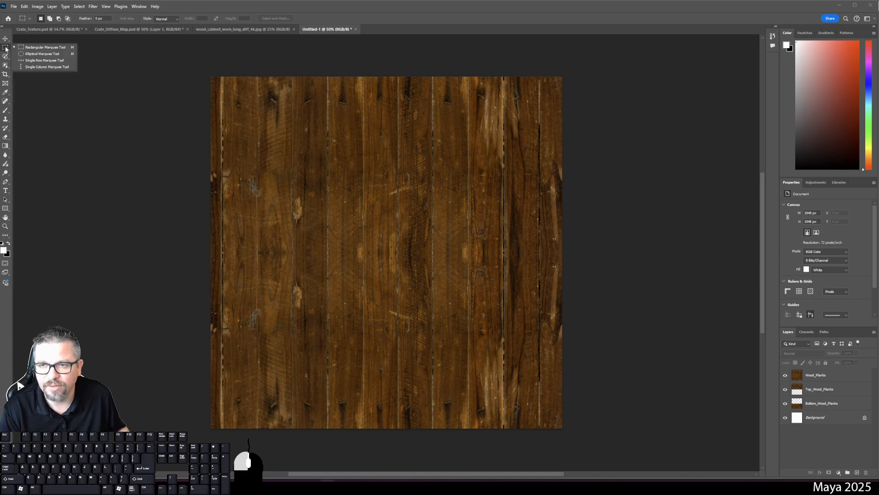
pyautogui.click(6, 48)
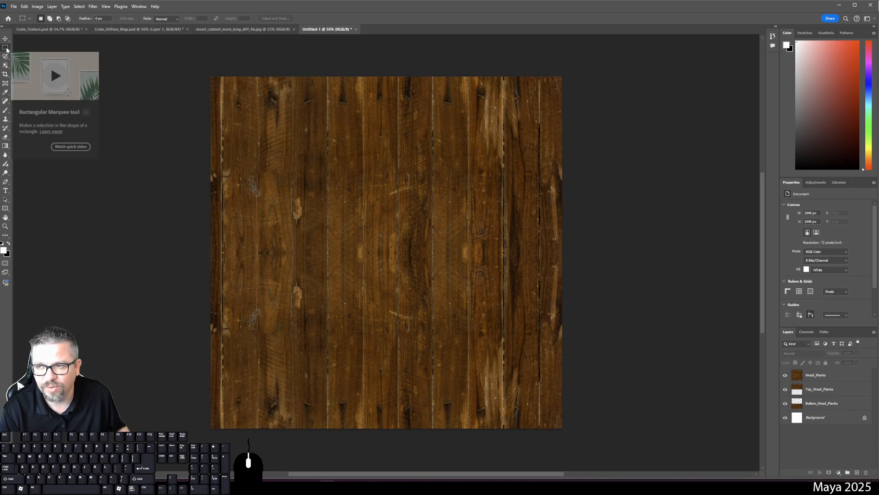
pyautogui.click(6, 49)
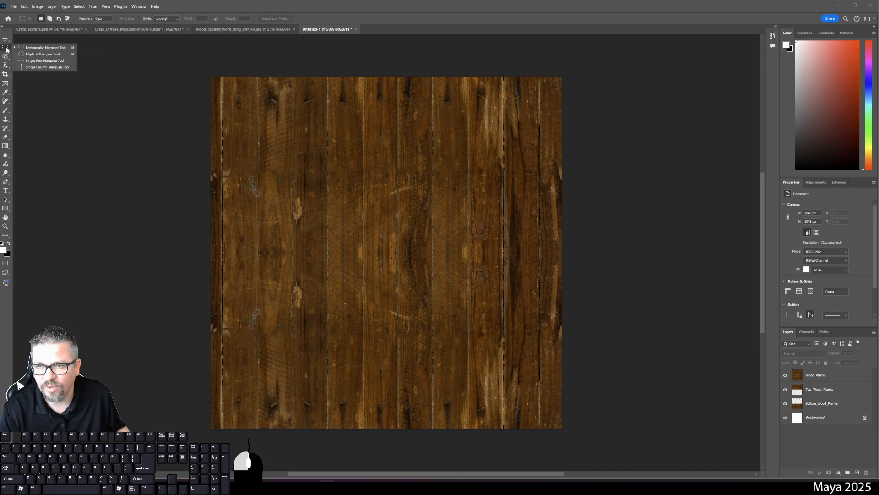
pyautogui.click(36, 49)
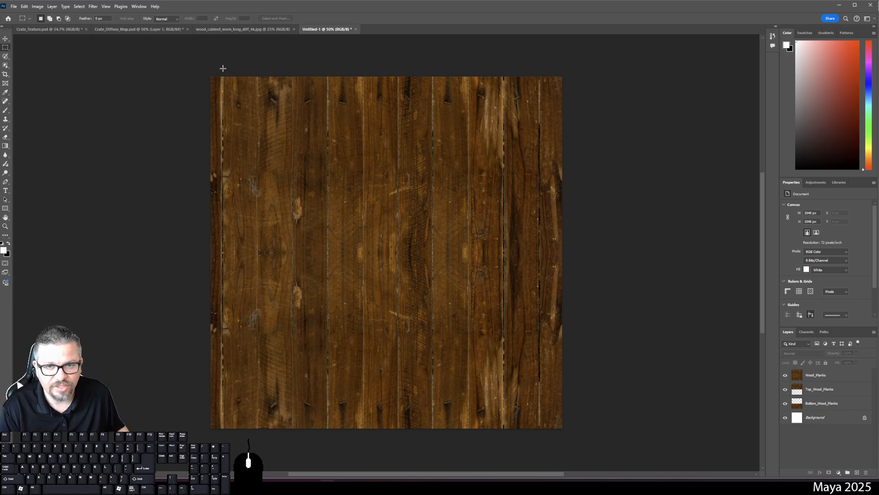
pyautogui.moveTo(222, 71); pyautogui.dragTo(258, 446)
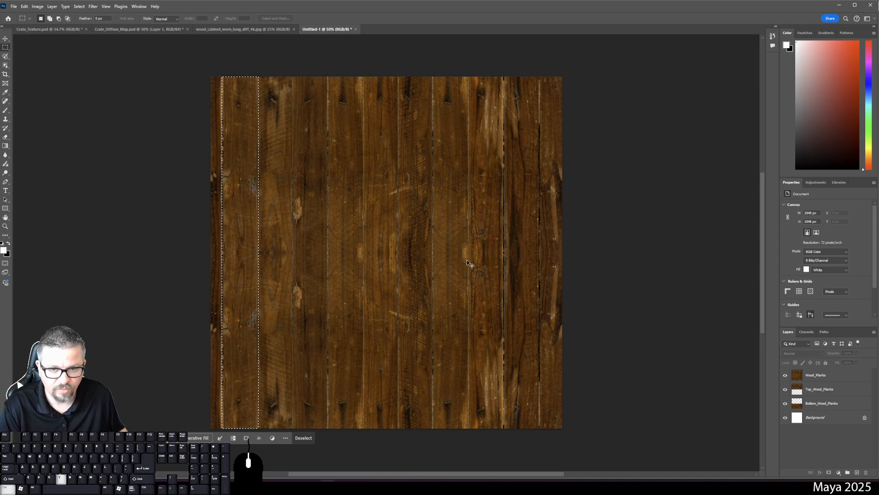
pyautogui.hotkey('ctrl', 'j')
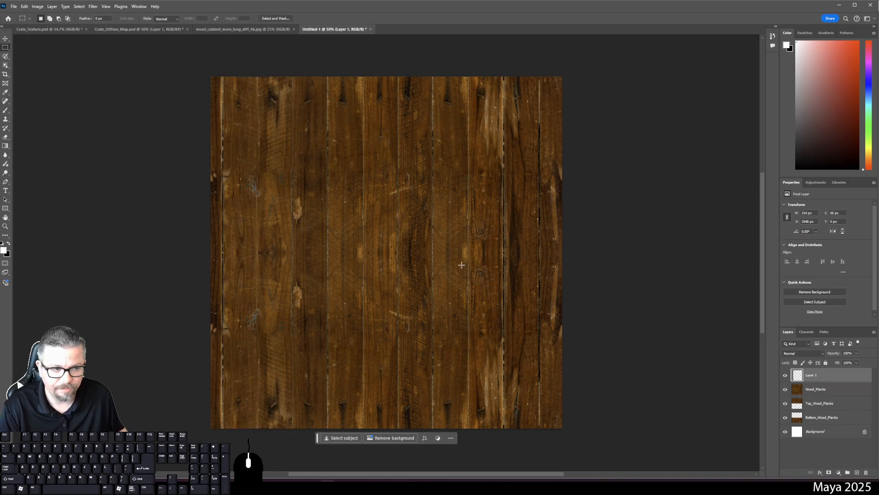
# Rename the new single-plank layer as Top_Wooden_Plank_Board
pyautogui.doubleClick(811, 375)
pyautogui.write('Top')
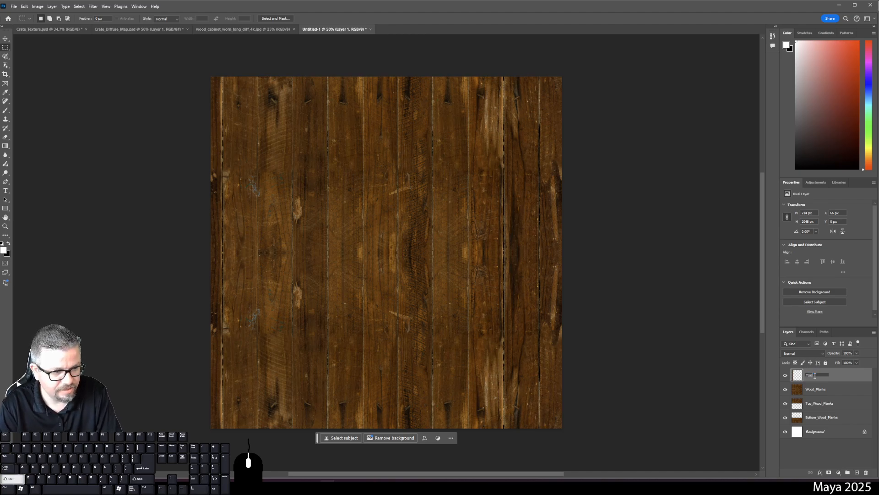
pyautogui.write('_Plank')
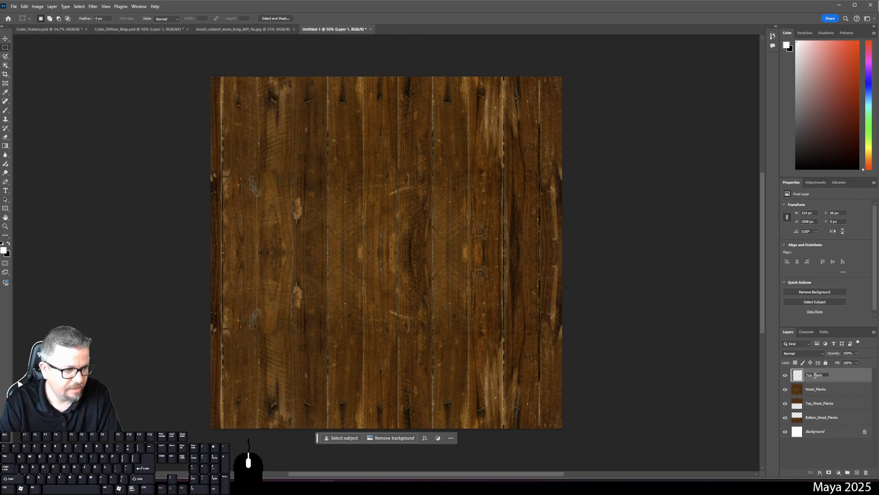
pyautogui.press('BackSpace')
pyautogui.press('BackSpace')
pyautogui.press('BackSpace')
pyautogui.press('BackSpace')
pyautogui.press('BackSpace')
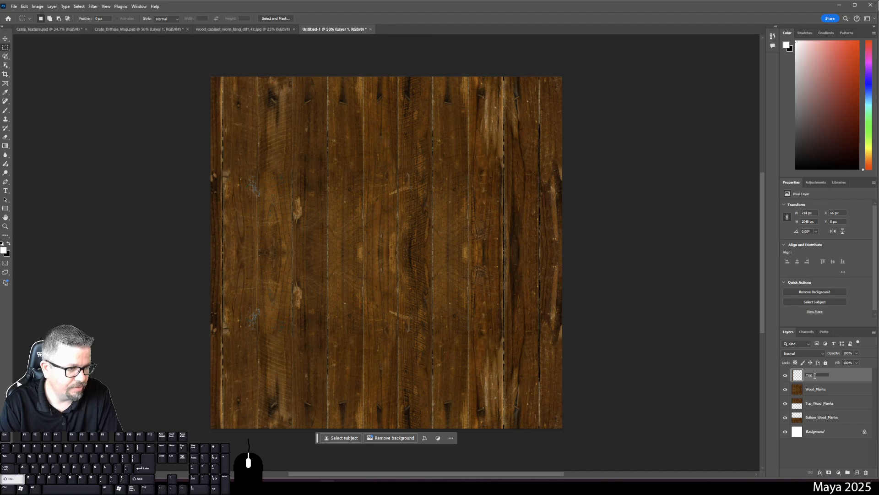
pyautogui.write('Wooden_Plank')
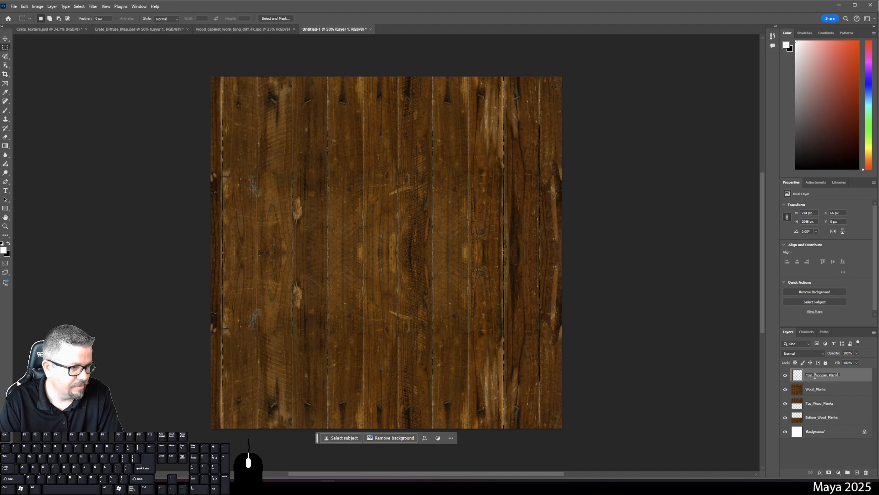
pyautogui.write('_Board')
pyautogui.press('Return')
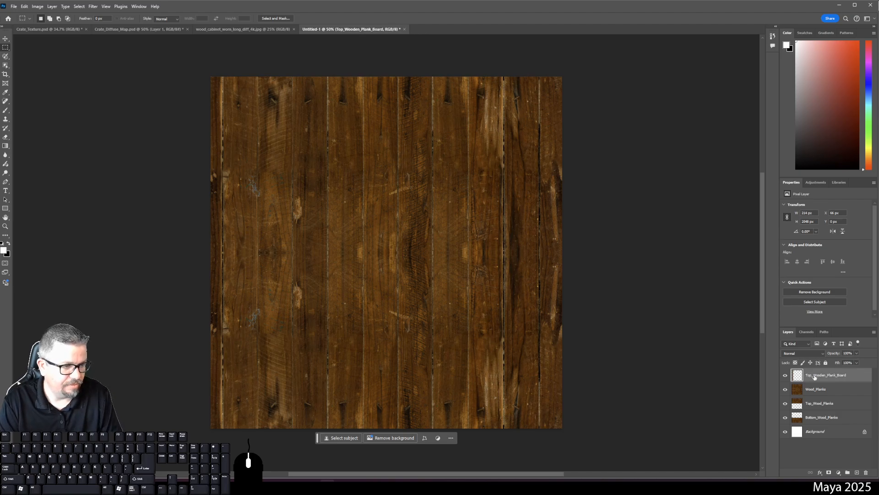
# Rotate the Top_Wooden_Plank_Board layer 90° and place it across the canvas's upper edge, nudged up 10 px to Y -10 px
pyautogui.hotkey('ctrl', 't')
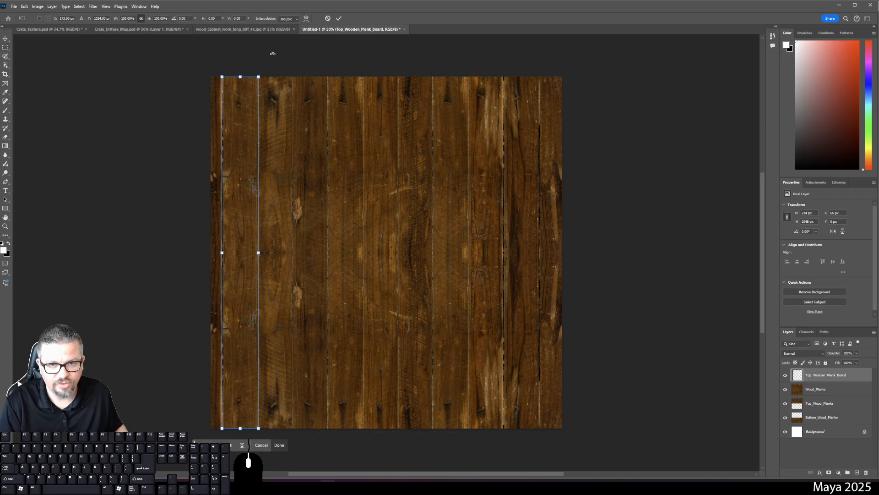
pyautogui.moveTo(284, 55); pyautogui.dragTo(452, 99)
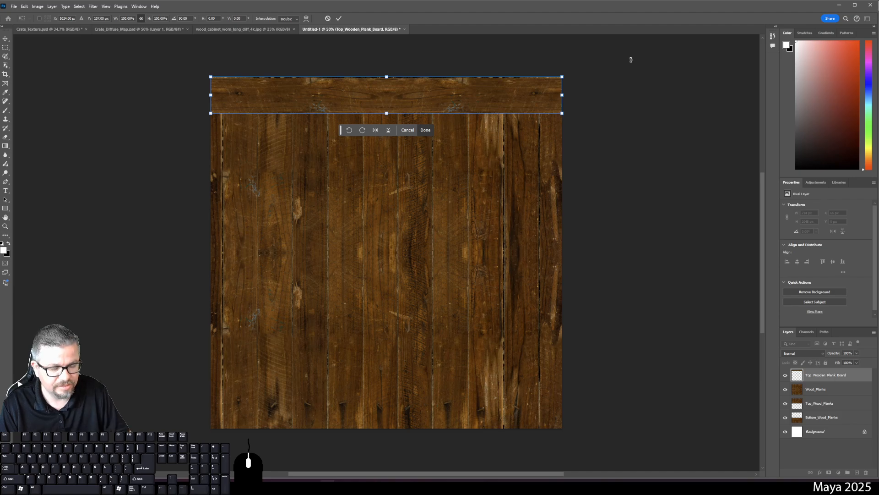
pyautogui.press('Up')
pyautogui.press('Up')
pyautogui.press('Up')
pyautogui.press('Up')
pyautogui.press('Up')
pyautogui.press('Up')
pyautogui.press('Up')
pyautogui.press('Up')
pyautogui.press('Up')
pyautogui.press('Up')
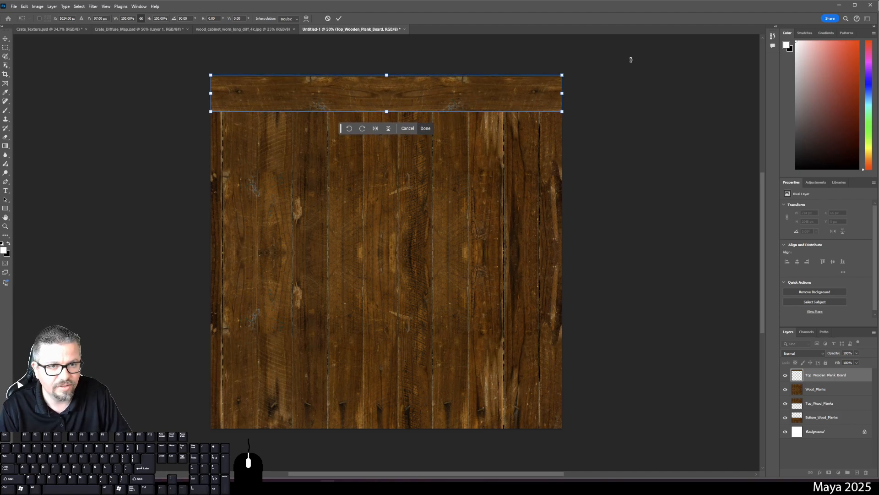
pyautogui.press('Return')
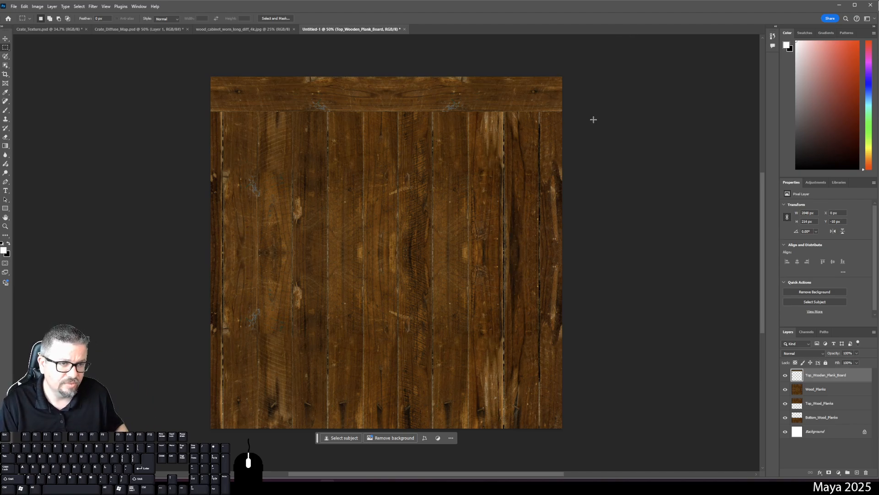
pyautogui.click(817, 389)
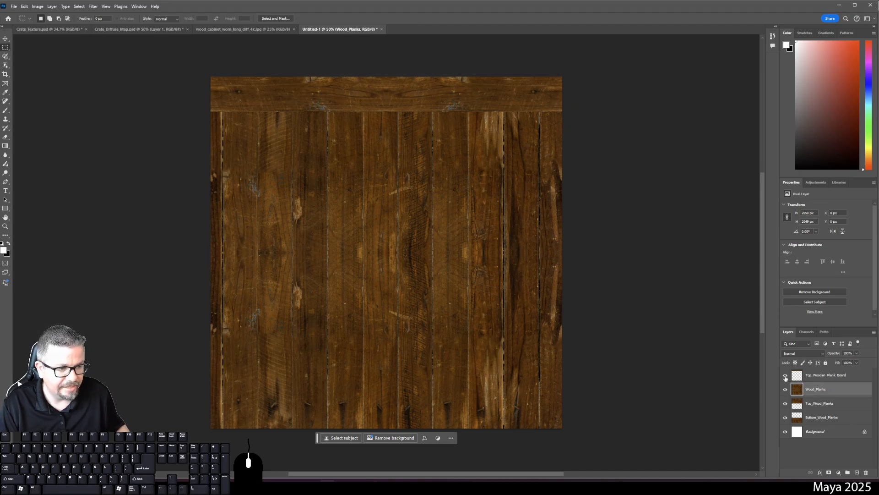
pyautogui.click(785, 375)
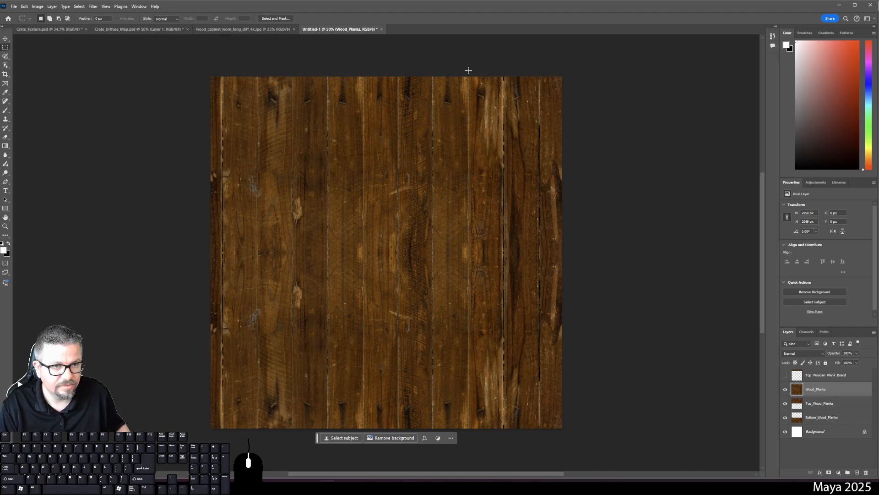
pyautogui.moveTo(468, 70); pyautogui.dragTo(502, 443)
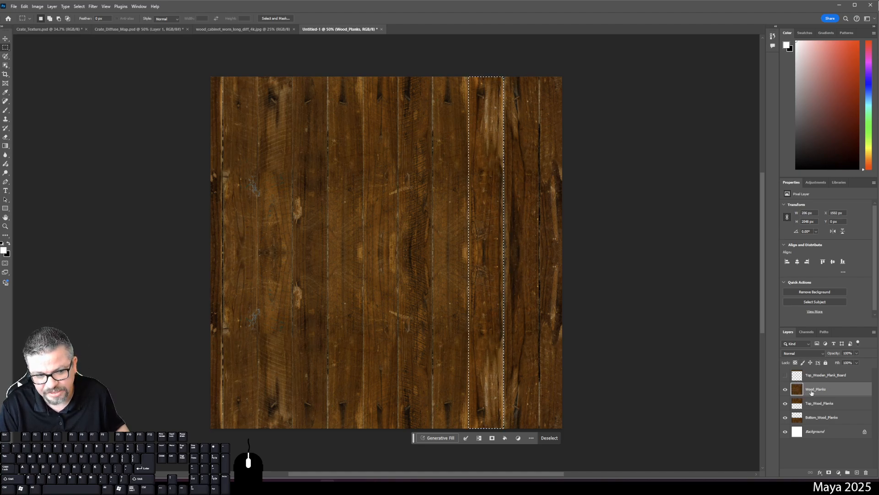
pyautogui.click(820, 376)
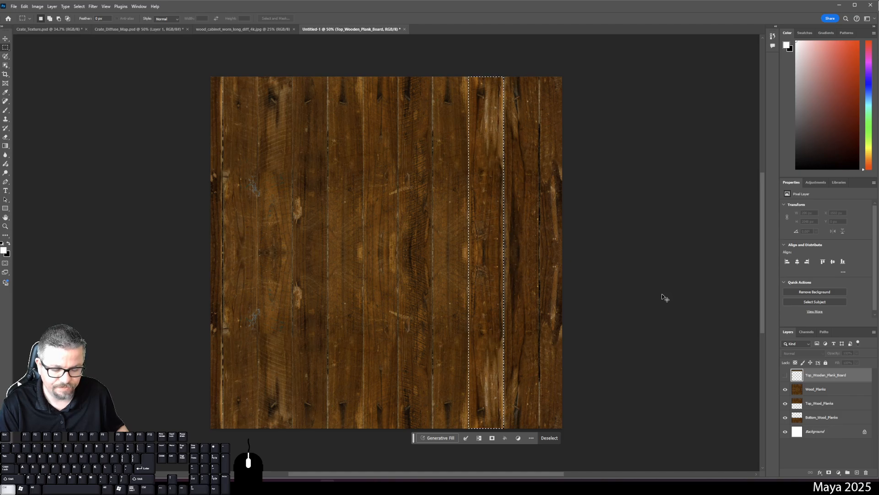
pyautogui.hotkey('ctrl', 'v')
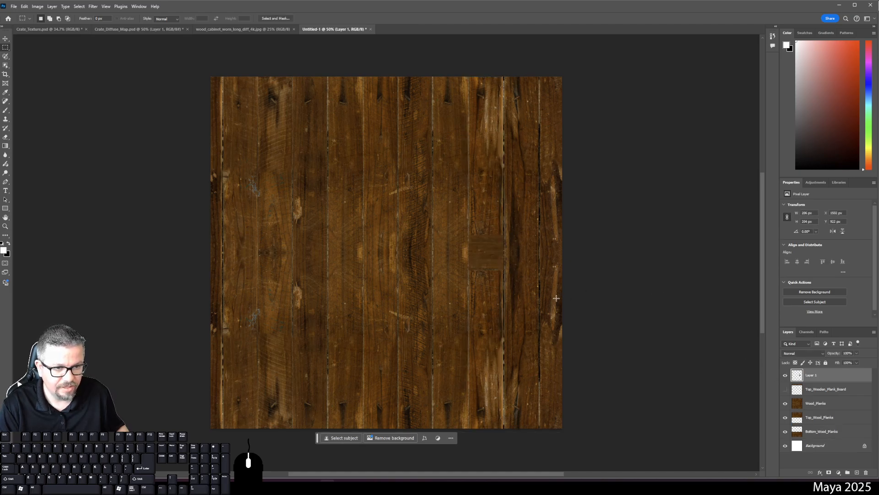
pyautogui.moveTo(785, 403); pyautogui.dragTo(785, 431)
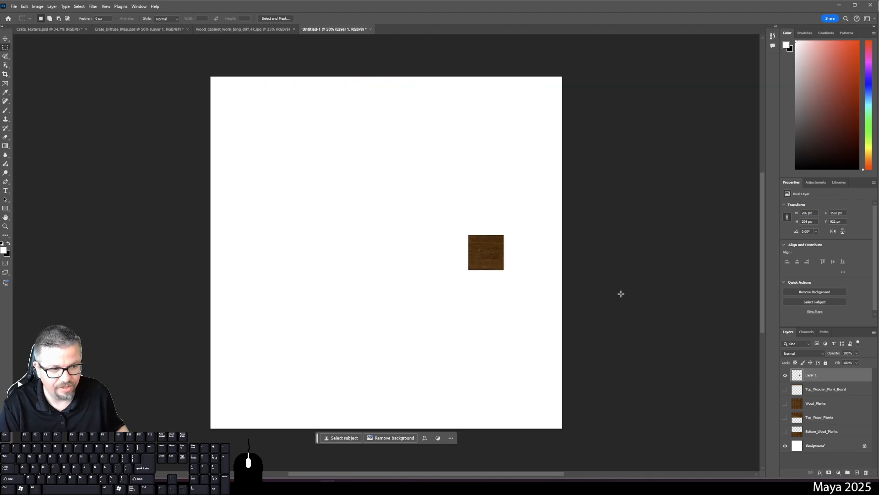
pyautogui.hotkey('ctrl', 'z')
pyautogui.hotkey('ctrl', 'z')
pyautogui.hotkey('ctrl', 'z')
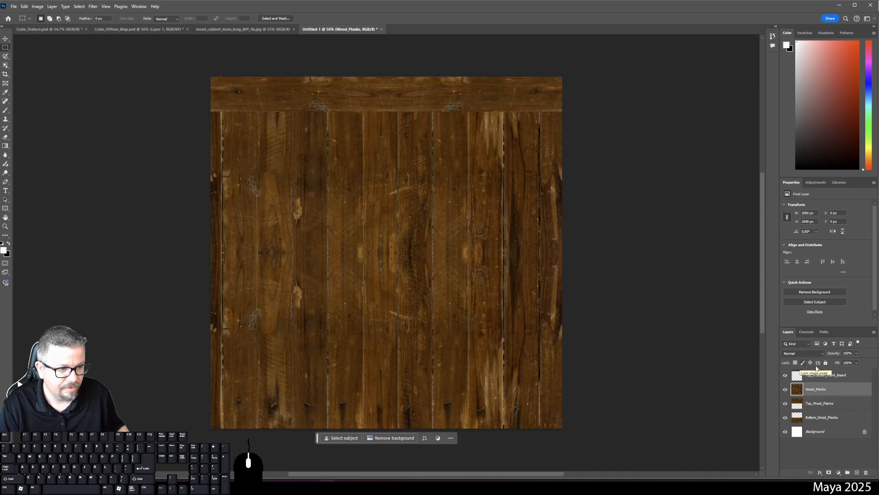
# Hide Top_Wooden_Plank_Board, marquee-select the Wood_Planks plank starting about X 1290 px, roughly 208 px wide and full height, and copy it to a new layer
pyautogui.click(786, 376)
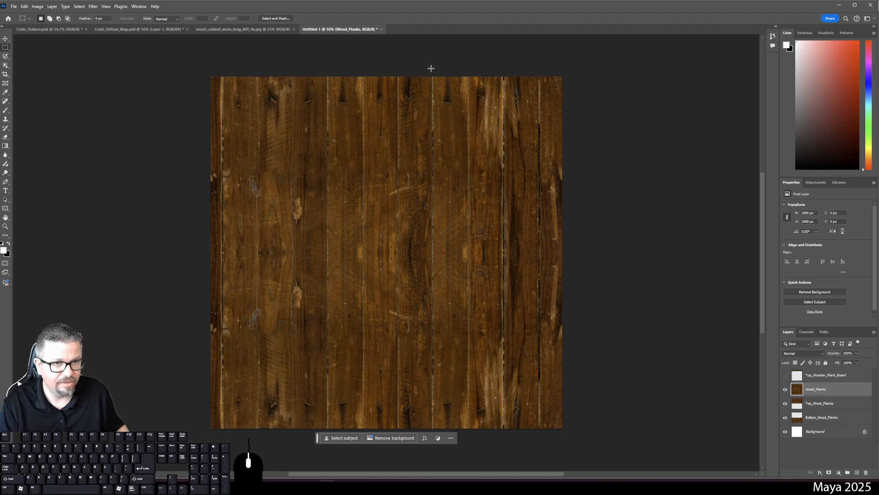
pyautogui.moveTo(432, 65); pyautogui.dragTo(467, 453)
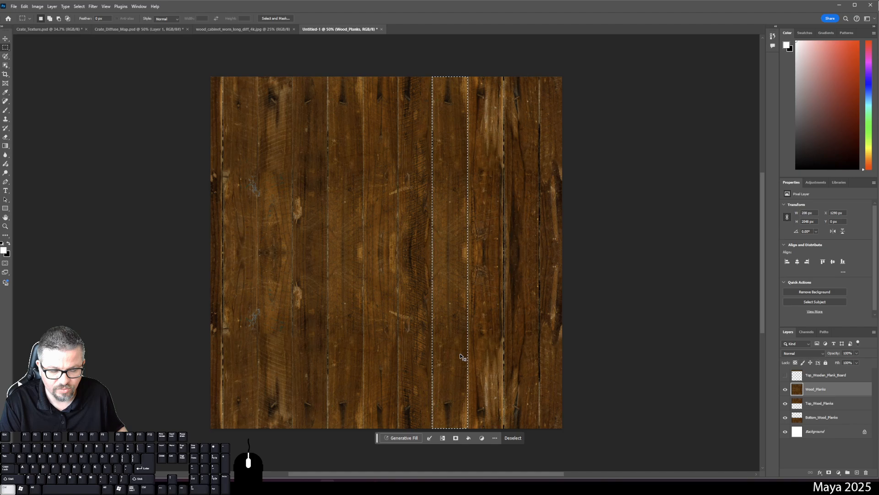
pyautogui.hotkey('ctrl', 'j')
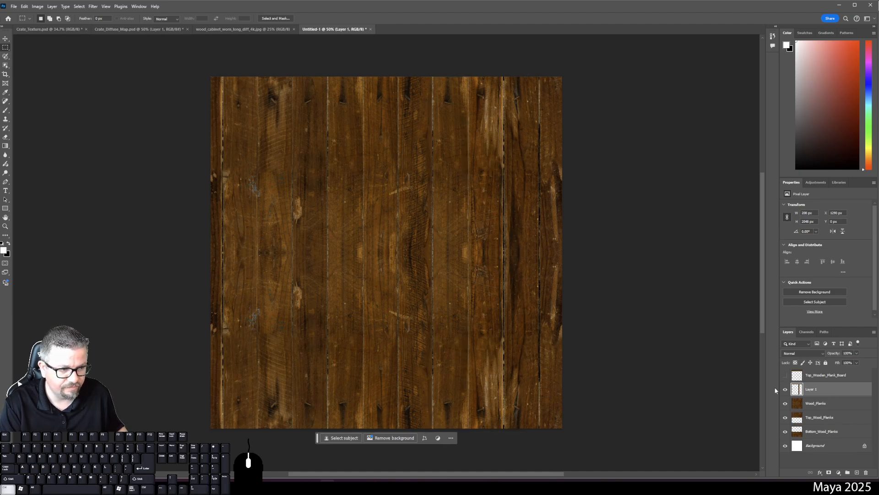
# Rename the newly copied plank layer as Bottom_Wooden_Plank_Board
pyautogui.doubleClick(811, 389)
pyautogui.write('B')
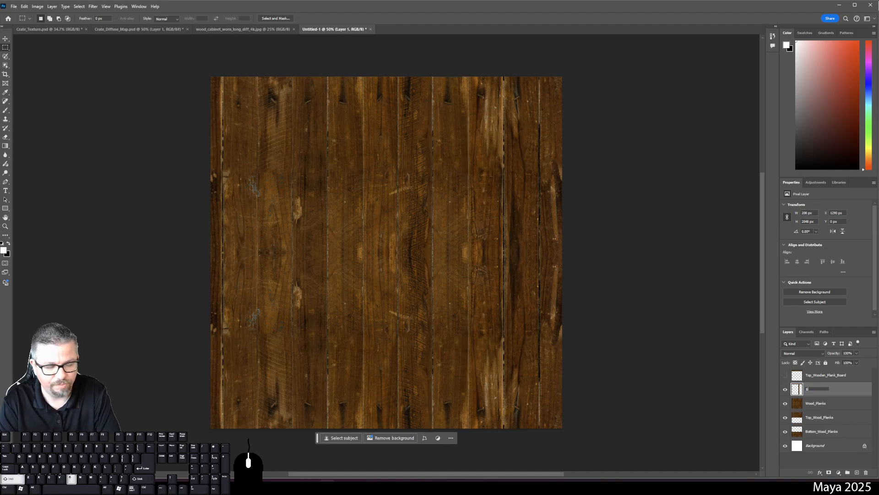
pyautogui.write('ottom_')
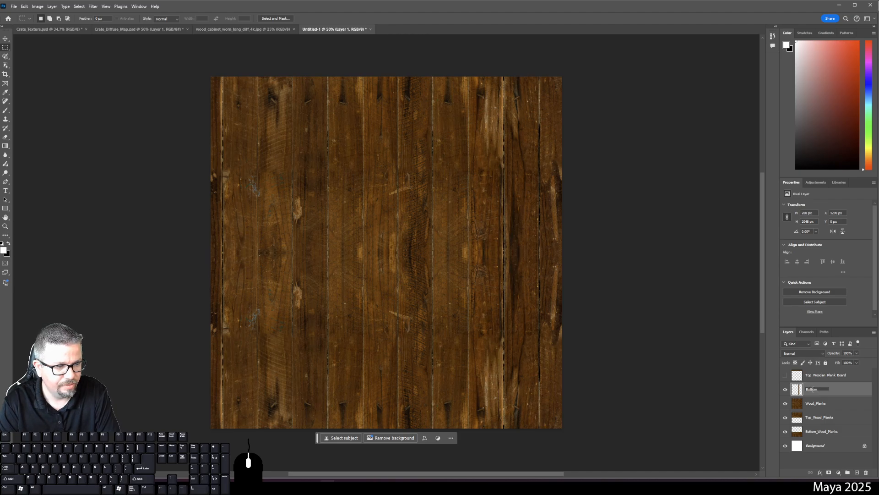
pyautogui.write('Wooden_Plank')
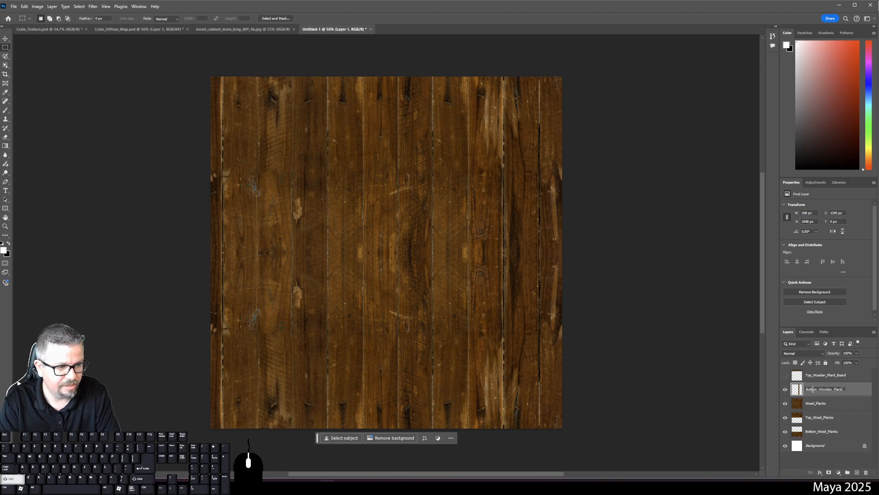
pyautogui.write('_Board')
pyautogui.press('Return')
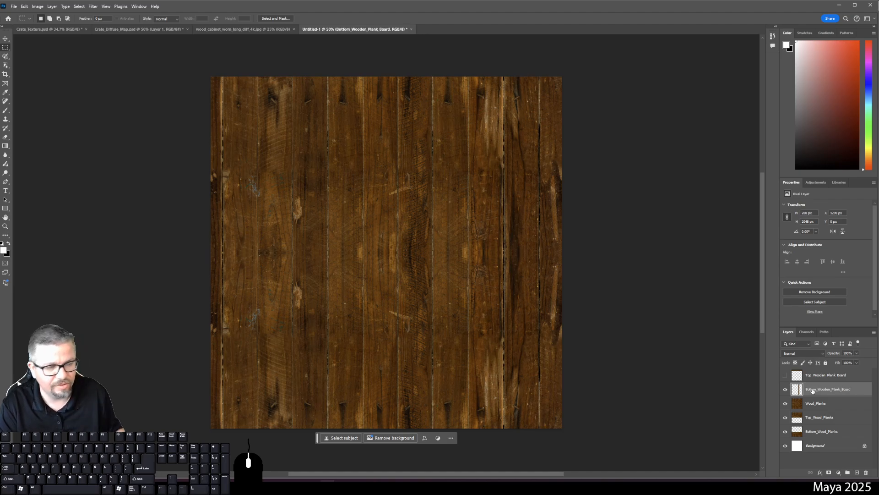
# Rotate the Bottom_Wooden_Plank_Board layer -90° and place it across the canvas's lower edge
pyautogui.hotkey('ctrl', 't')
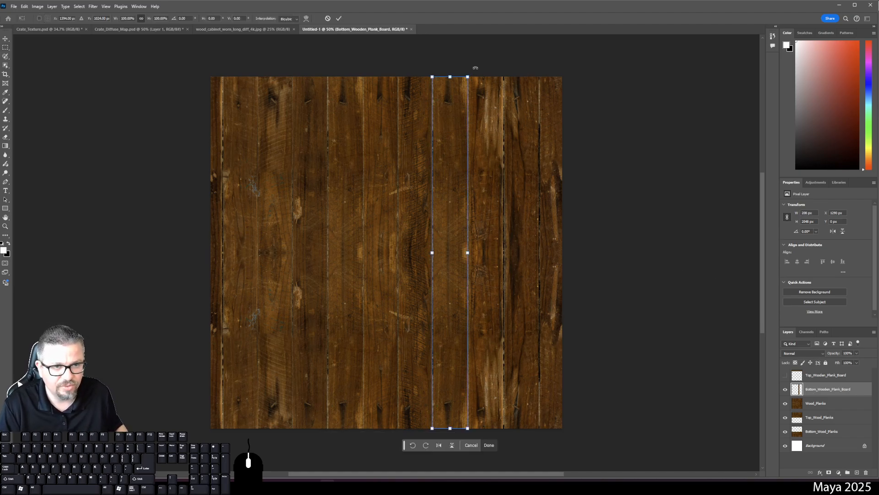
pyautogui.moveTo(472, 68); pyautogui.dragTo(264, 228)
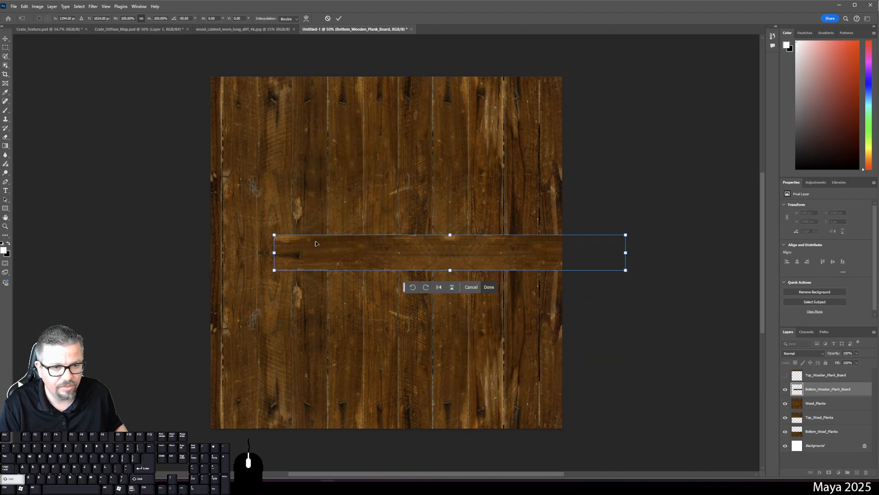
pyautogui.moveTo(481, 256); pyautogui.dragTo(417, 412)
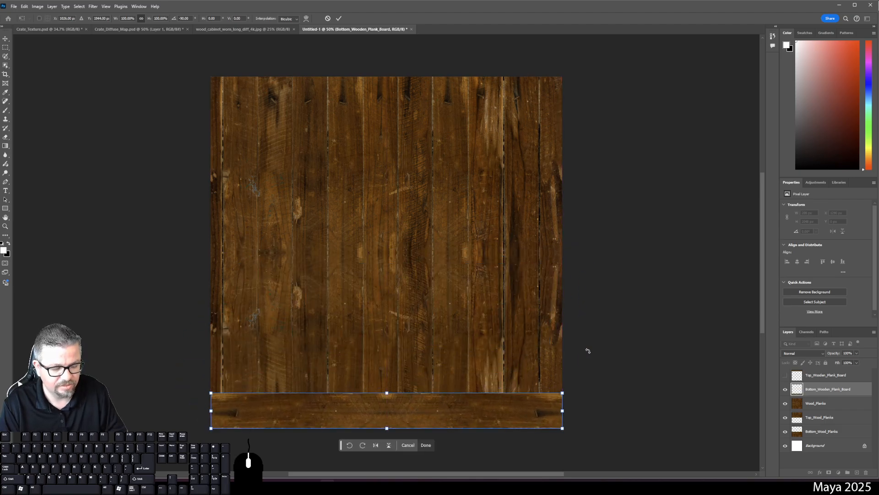
pyautogui.press('Return')
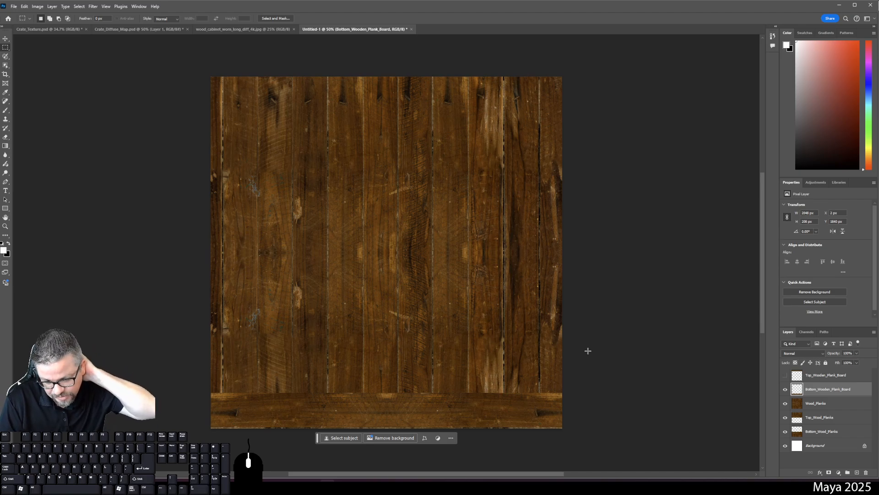
# Nudge the Bottom_Wooden_Plank_Board layer down 10 px to Y 1850 px, then deselect it
pyautogui.click(5, 39)
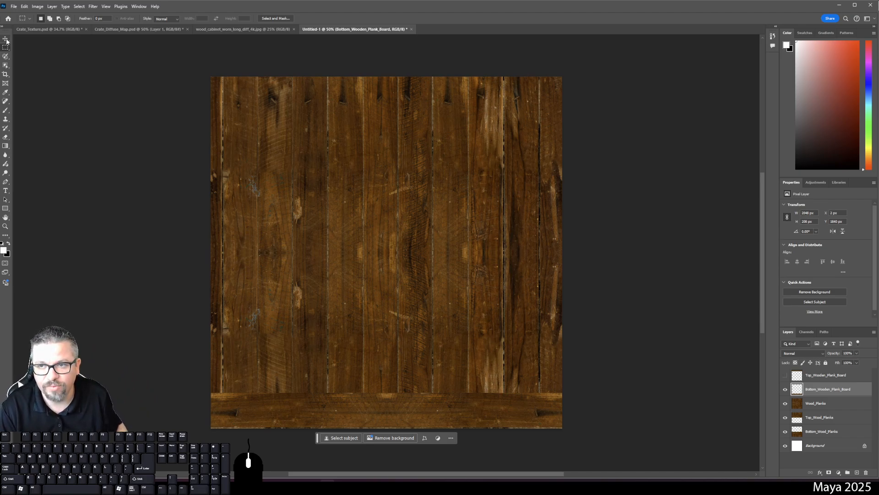
pyautogui.press('Down')
pyautogui.press('Down')
pyautogui.press('Down')
pyautogui.press('Down')
pyautogui.press('Down')
pyautogui.press('Down')
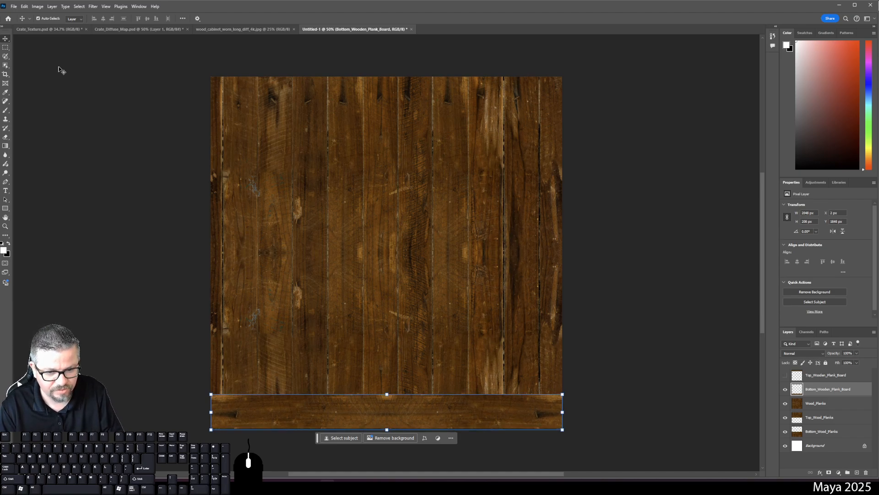
pyautogui.press('Down')
pyautogui.press('Down')
pyautogui.press('Down')
pyautogui.press('Down')
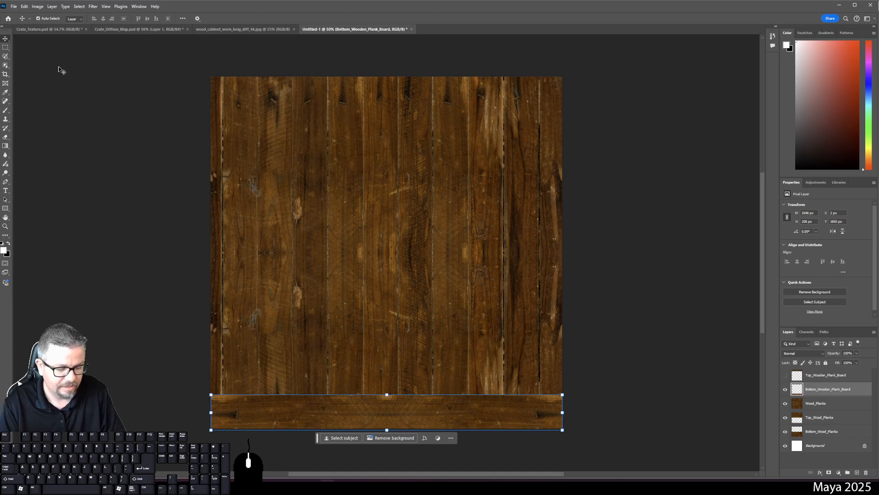
pyautogui.click(634, 258)
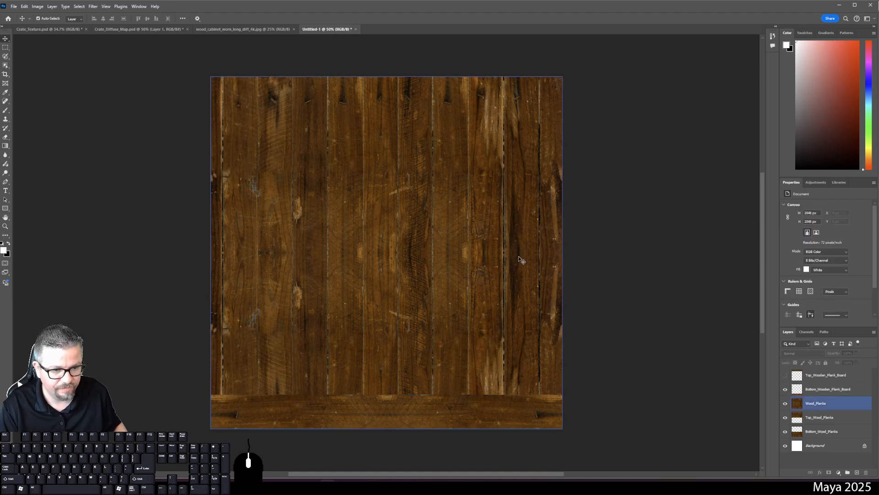
pyautogui.click(566, 200)
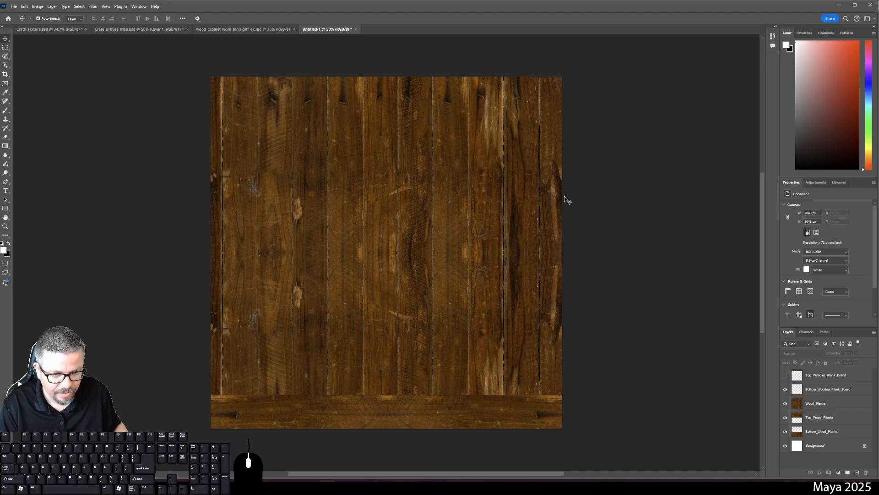
# Hide the Bottom_Wooden_Plank_Board layer and make Wood_Planks active with the Rectangular Marquee tool
pyautogui.click(785, 389)
pyautogui.click(837, 407)
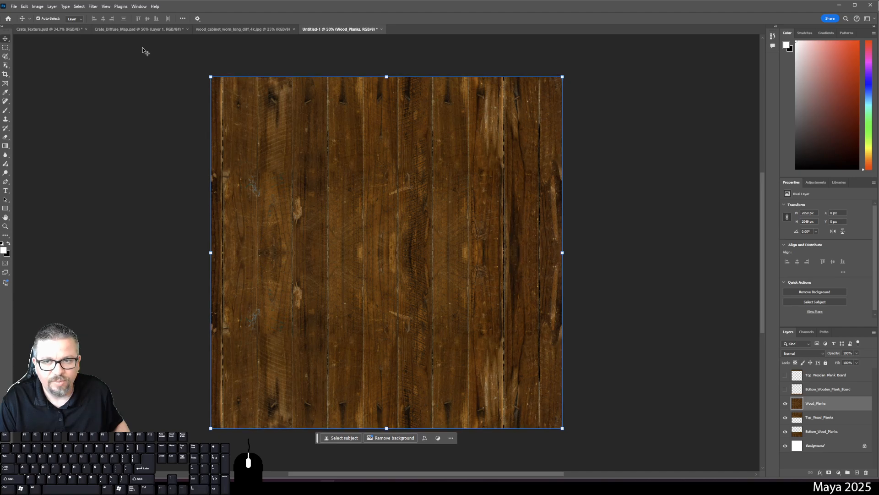
pyautogui.click(5, 48)
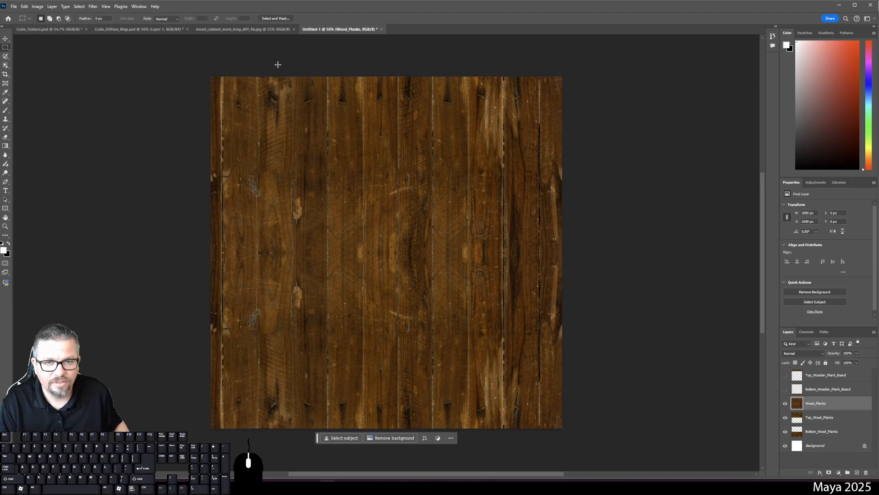
pyautogui.moveTo(328, 70); pyautogui.dragTo(311, 432)
pyautogui.press('Escape')
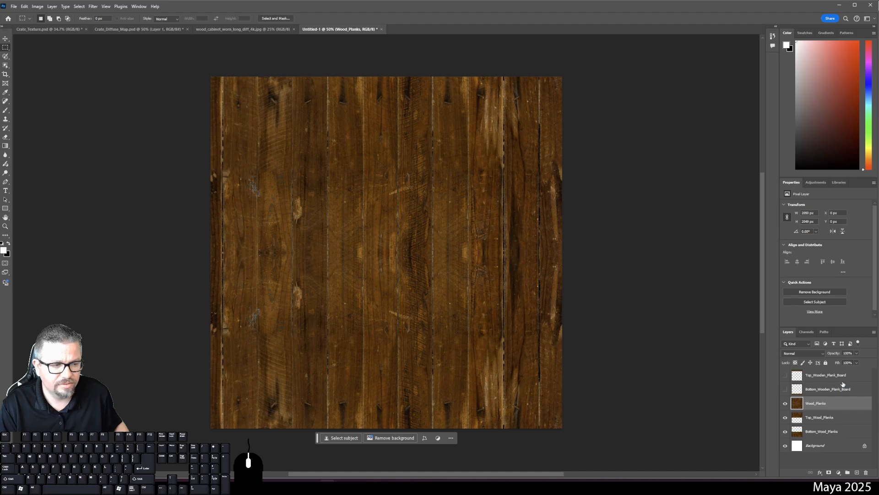
# Show both horizontal board layers over the planks to check the layout, then hide them again
pyautogui.click(785, 374)
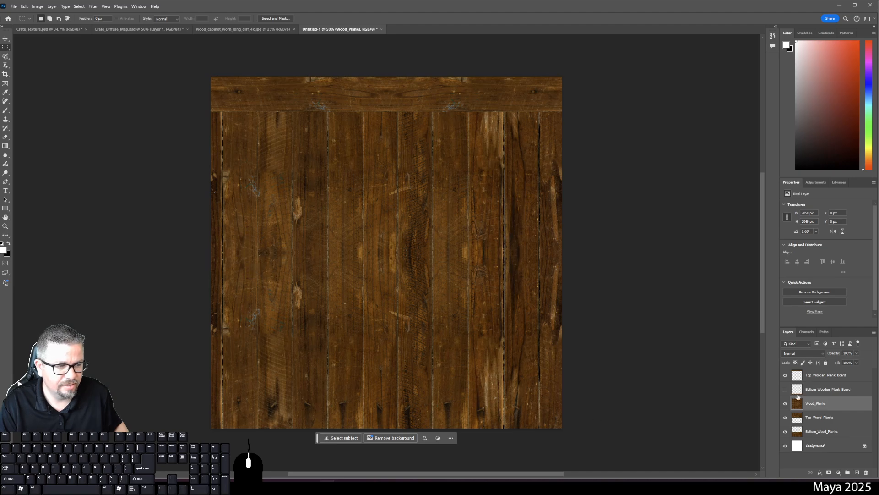
pyautogui.click(785, 389)
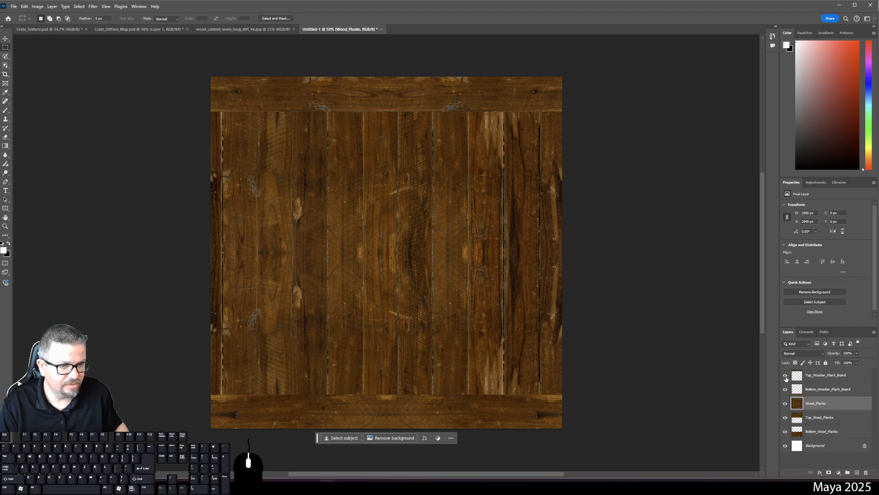
pyautogui.click(786, 375)
pyautogui.click(785, 389)
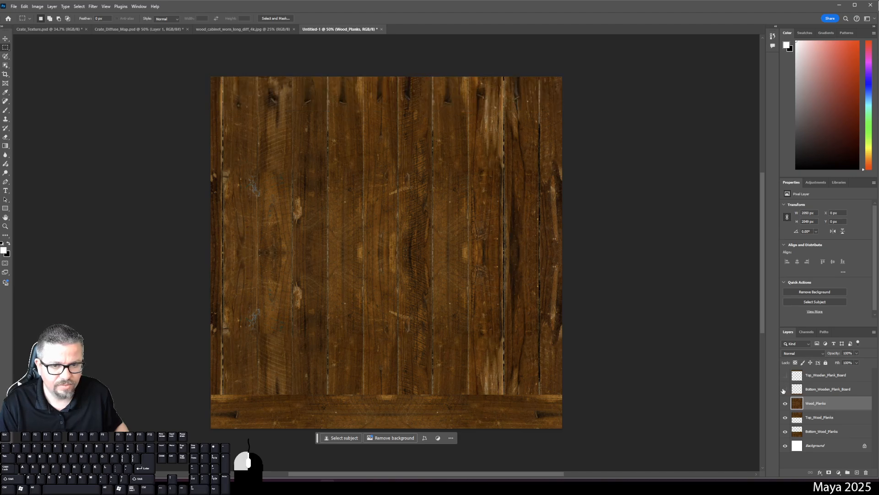
# Copy the 196 px wide plank at X 278 px from Wood_Planks to a new layer and move it against the canvas's left edge
pyautogui.moveTo(258, 69); pyautogui.dragTo(292, 453)
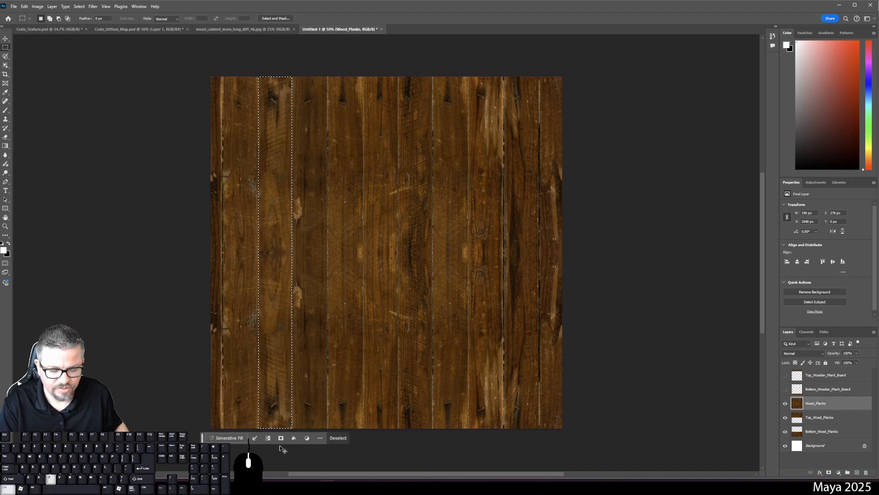
pyautogui.hotkey('ctrl', 'j')
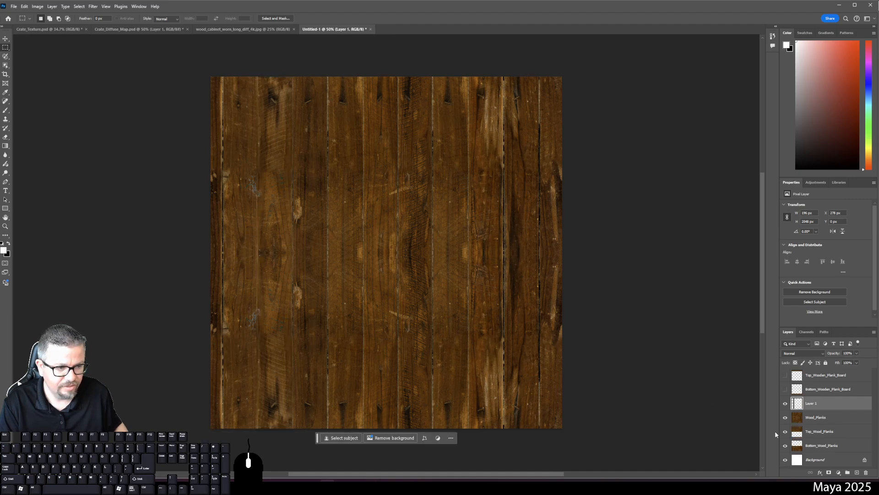
pyautogui.hotkey('ctrl', 't')
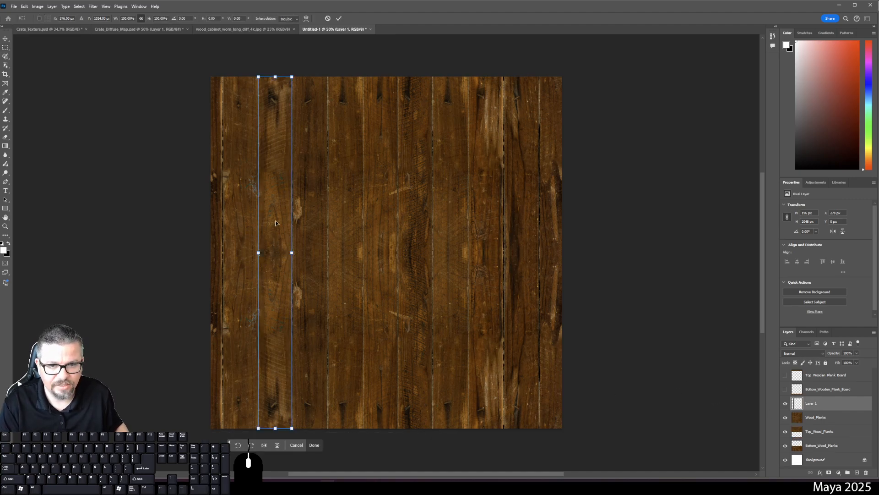
pyautogui.moveTo(275, 223); pyautogui.dragTo(225, 223)
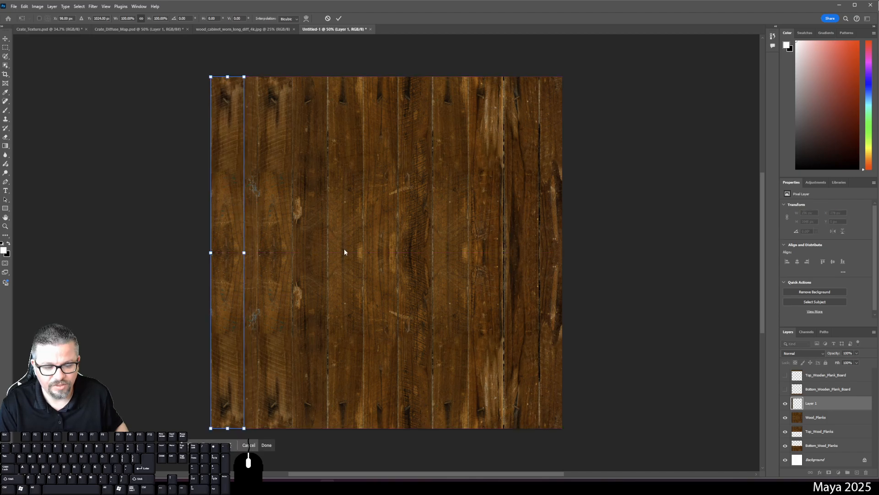
pyautogui.press('Return')
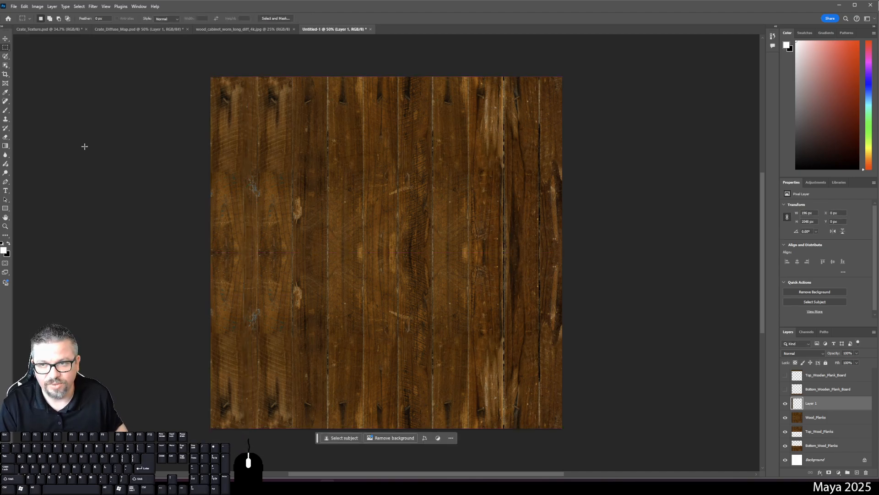
# Nudge the copied left plank outward to X -4 px with the Move tool and deselect it
pyautogui.click(5, 38)
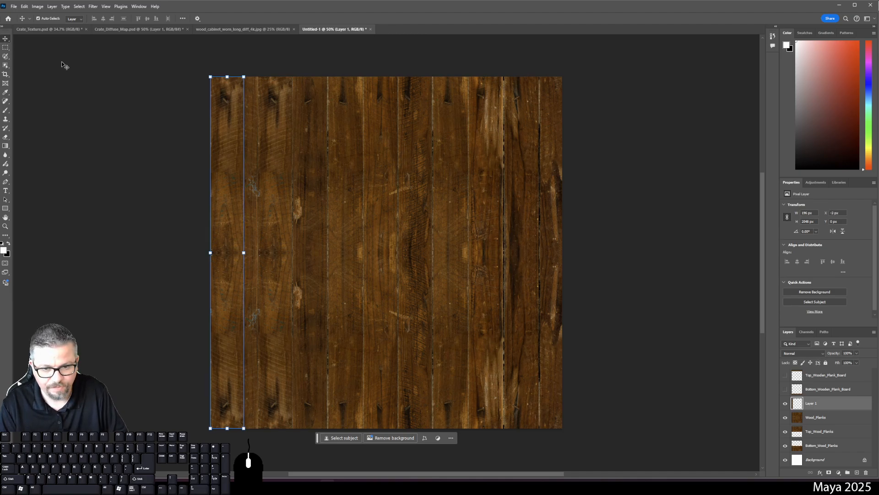
pyautogui.press('Left')
pyautogui.press('Left')
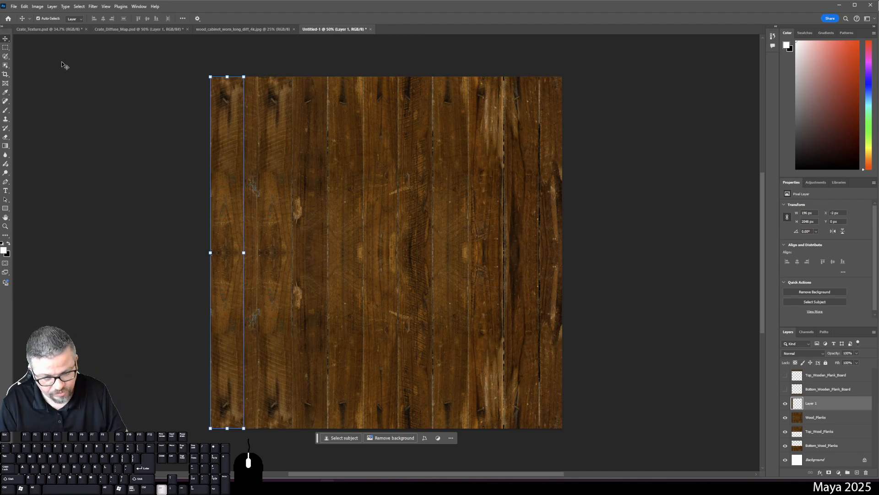
pyautogui.click(146, 199)
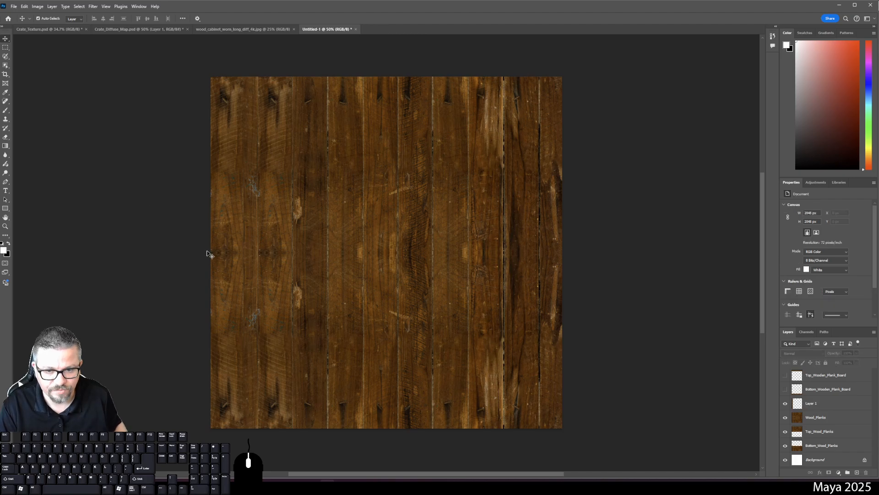
pyautogui.click(226, 253)
pyautogui.keyDown('shift'); pyautogui.click(244, 284); pyautogui.keyUp('shift')
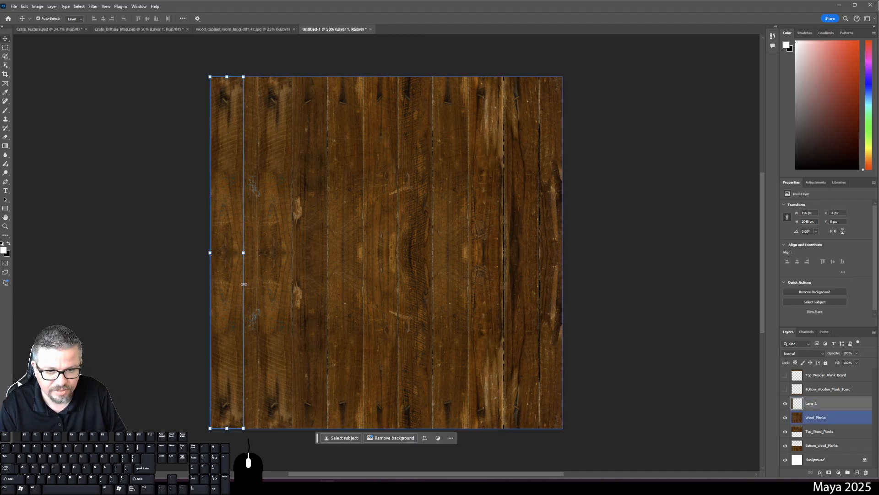
pyautogui.click(137, 220)
# Rename the left plank's layer as Left-Wooden_Plank_Board
pyautogui.click(799, 407)
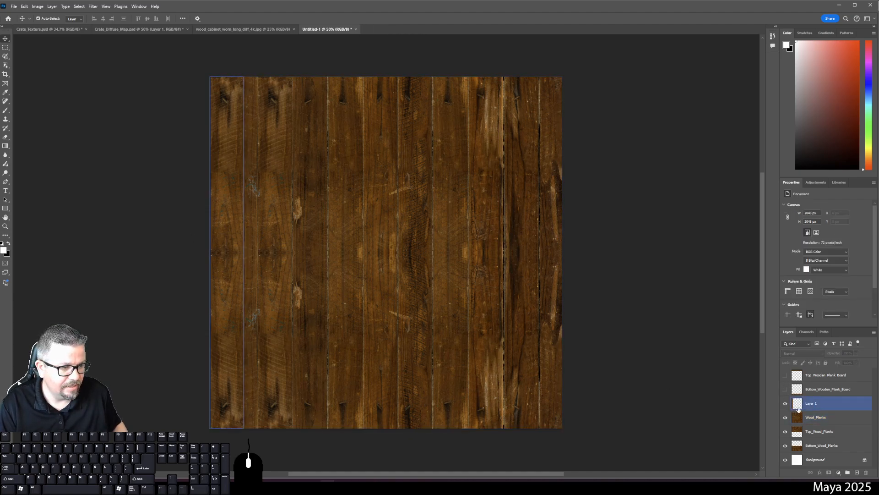
pyautogui.doubleClick(817, 403)
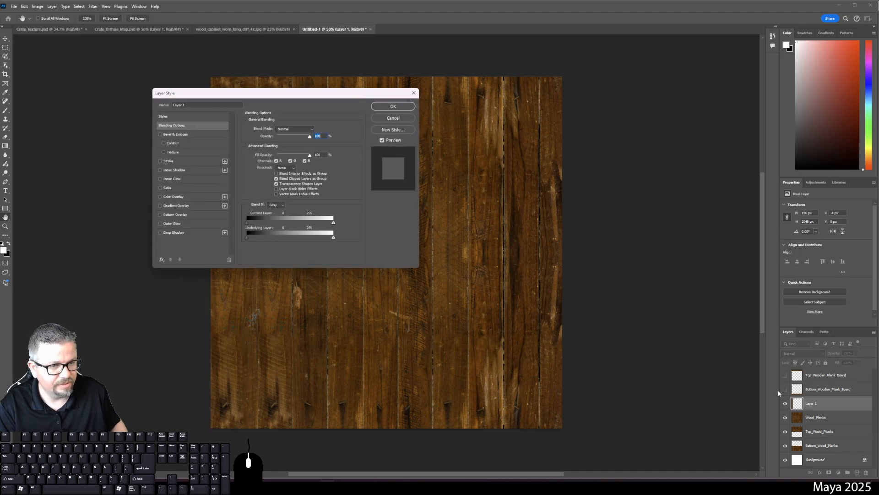
pyautogui.click(392, 118)
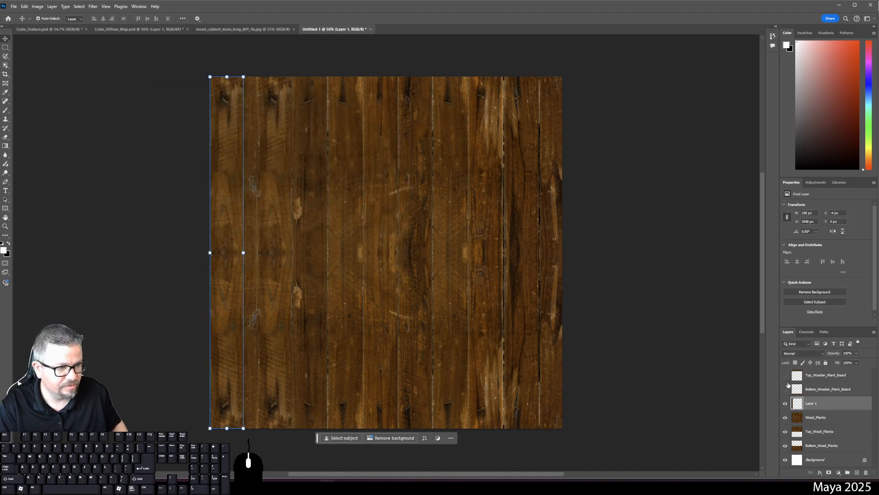
pyautogui.doubleClick(813, 403)
pyautogui.write('Left')
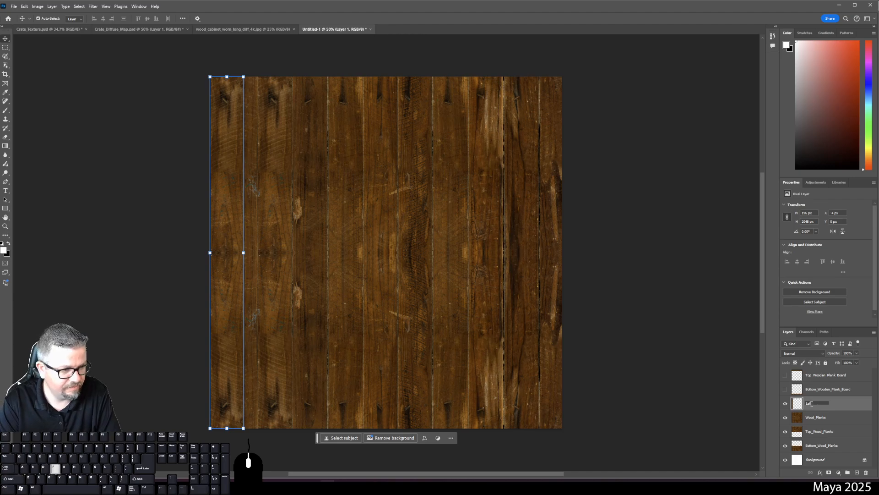
pyautogui.write('_Wooden_Pl')
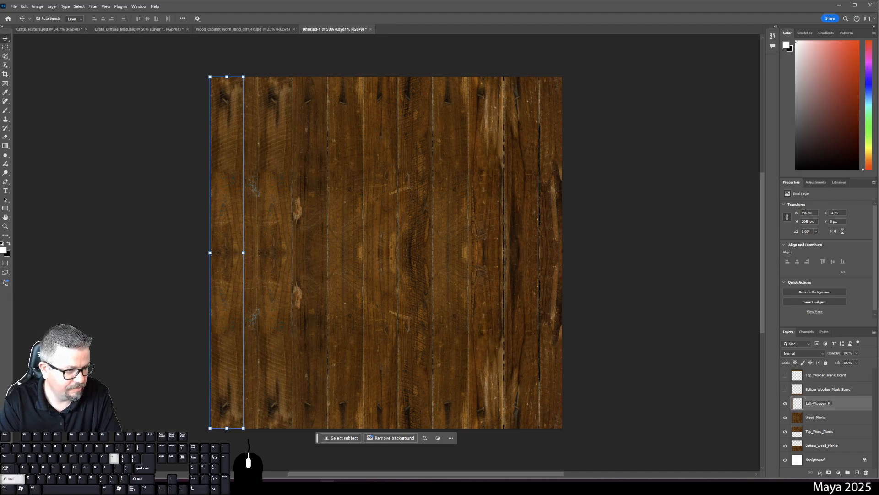
pyautogui.write('ank_)')
pyautogui.press('BackSpace')
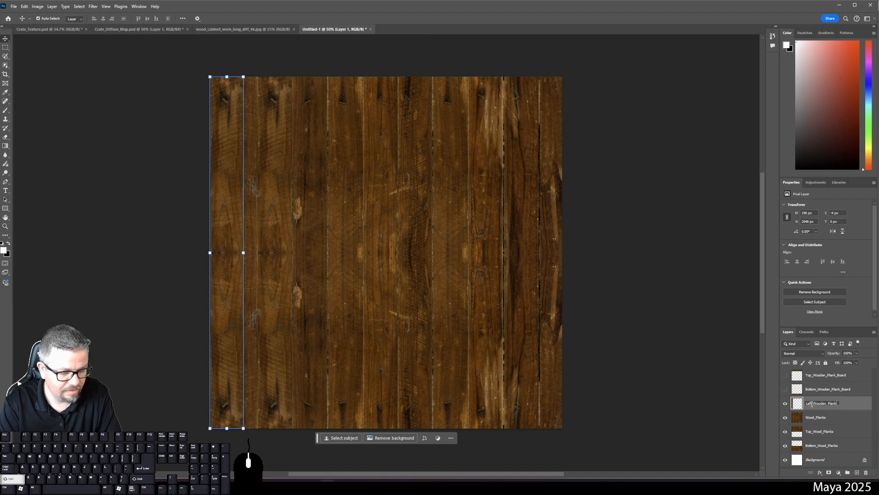
pyautogui.write('Board')
pyautogui.press('Return')
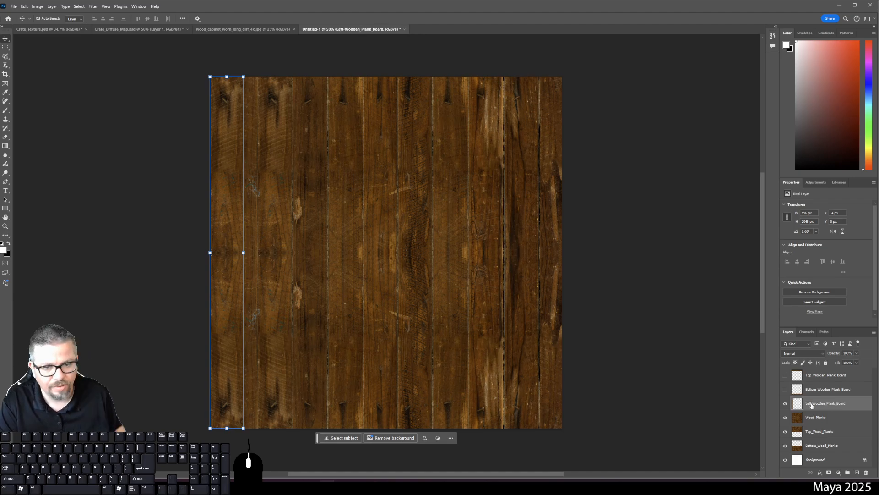
# Check the layout with both horizontal boards shown, hide all three board layers, and make Wood_Planks active with the Rectangular Marquee tool
pyautogui.click(785, 389)
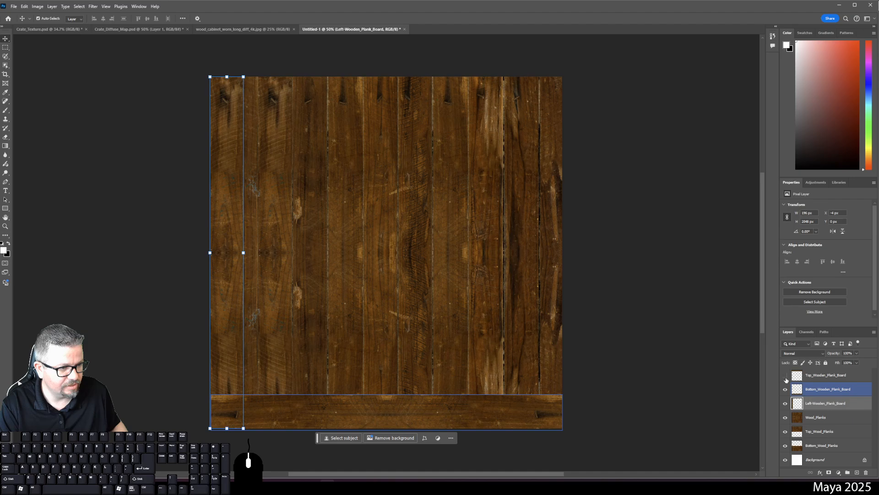
pyautogui.click(785, 375)
pyautogui.click(791, 415)
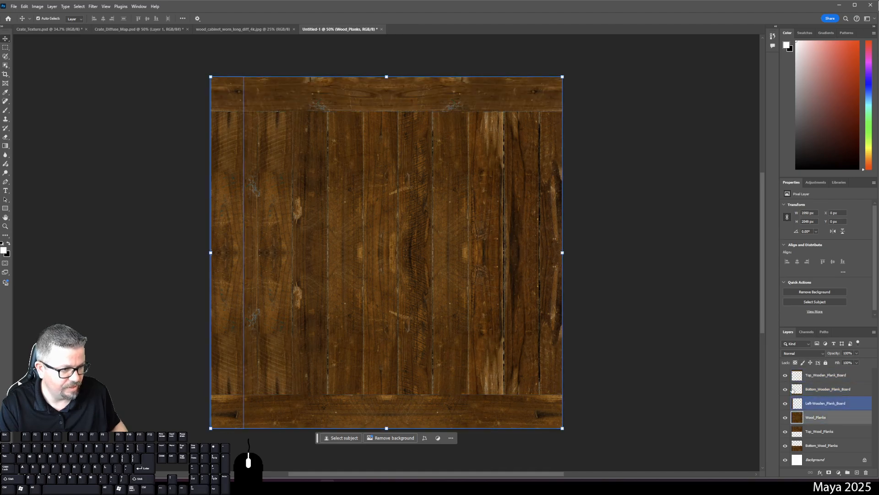
pyautogui.moveTo(786, 404); pyautogui.dragTo(786, 375)
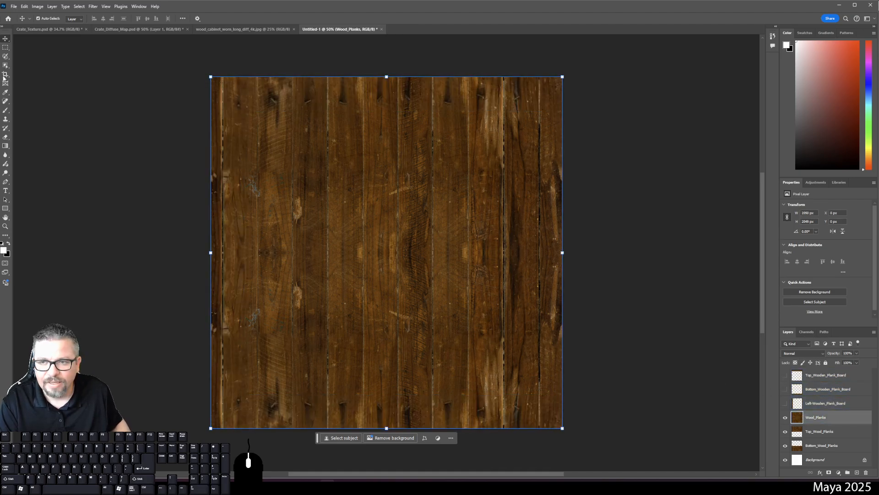
pyautogui.click(5, 47)
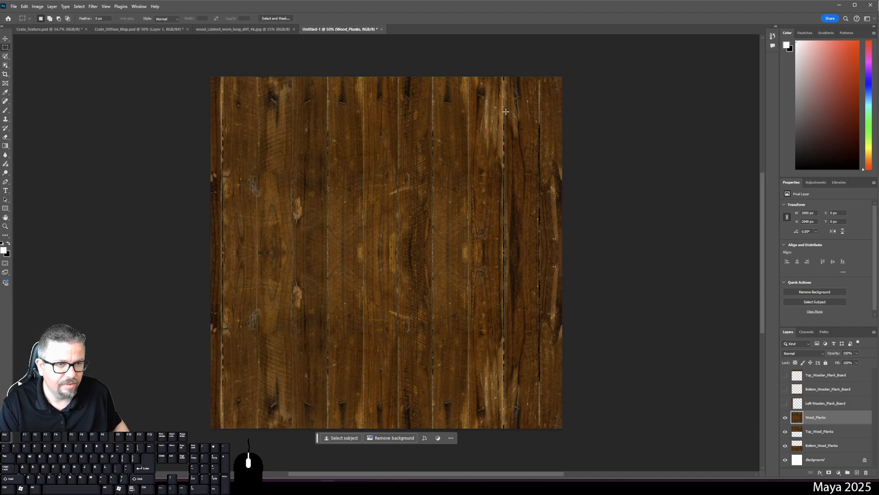
# Try a copy of the 210 px wide plank near the canvas's right edge, rotated about 180°, and delete that layer
pyautogui.moveTo(504, 70); pyautogui.dragTo(540, 470)
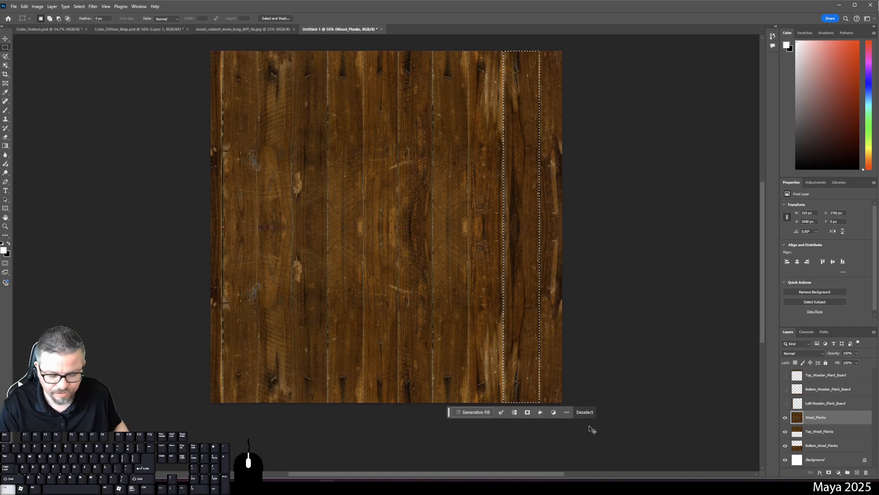
pyautogui.hotkey('ctrl', 'j')
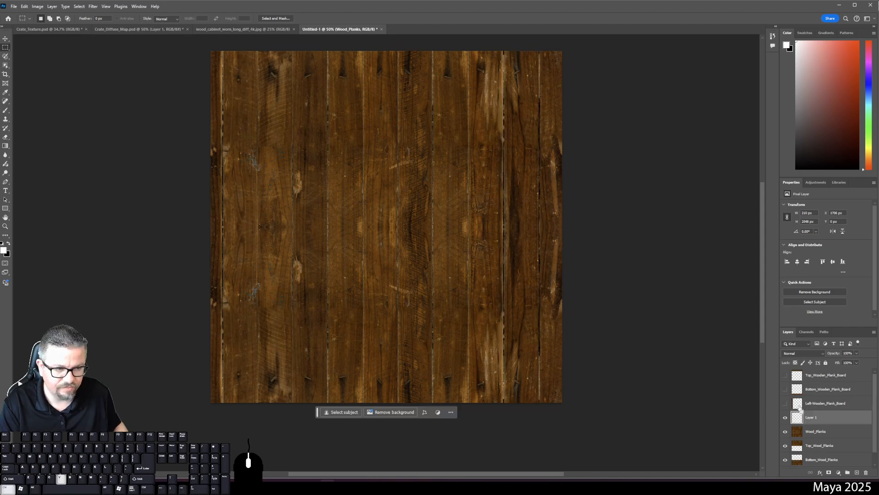
pyautogui.hotkey('ctrl', 't')
pyautogui.moveTo(533, 35); pyautogui.dragTo(342, 109)
pyautogui.hotkey('ctrl', 'z')
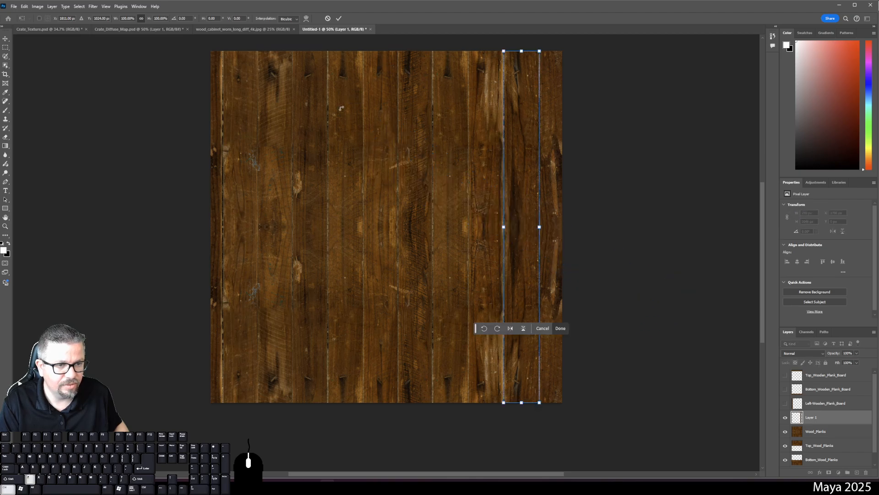
pyautogui.moveTo(531, 144); pyautogui.dragTo(464, 366)
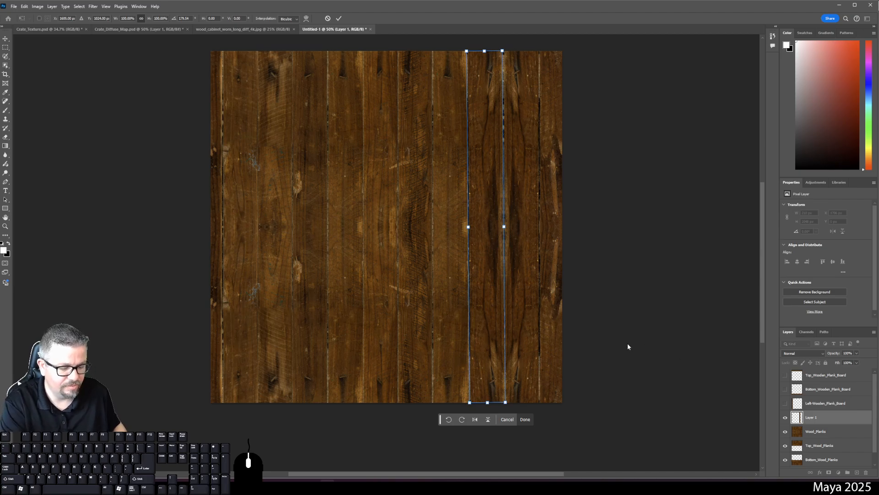
pyautogui.press('Return')
pyautogui.click(809, 418)
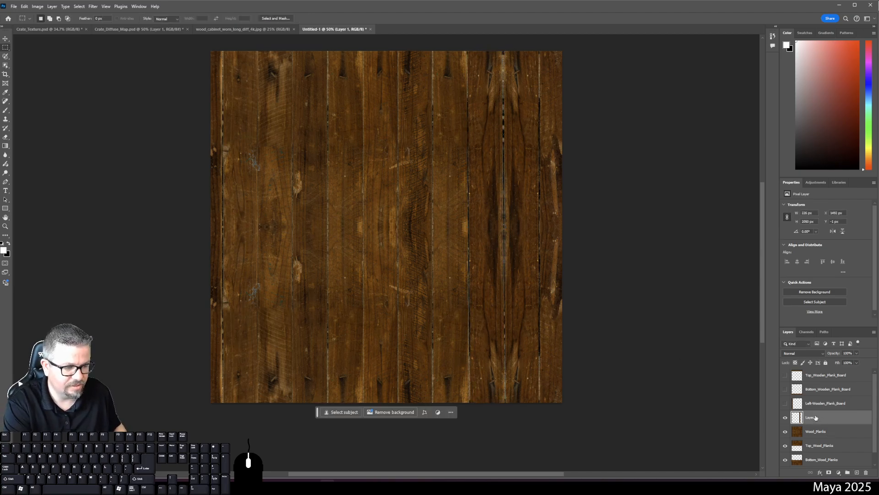
pyautogui.press('Delete')
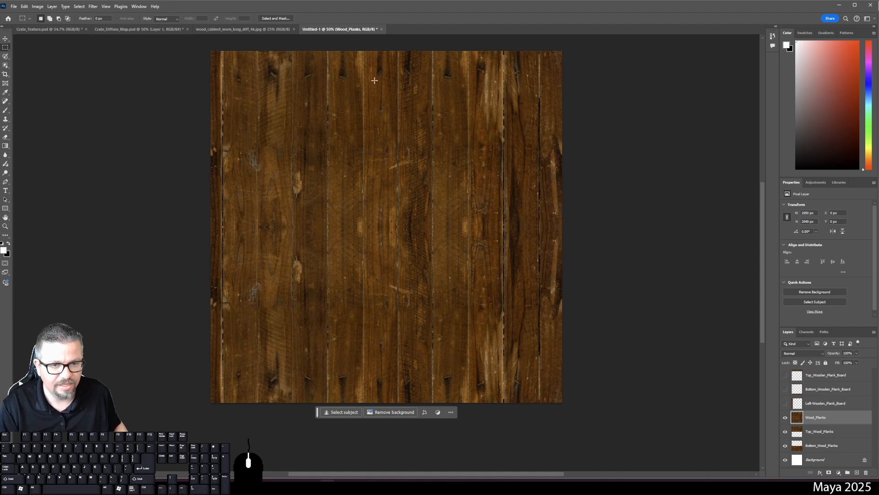
# Copy the full-height, 196 px wide plank at X 892 px from Wood_Planks to a new layer
pyautogui.moveTo(365, 46); pyautogui.dragTo(363, 111)
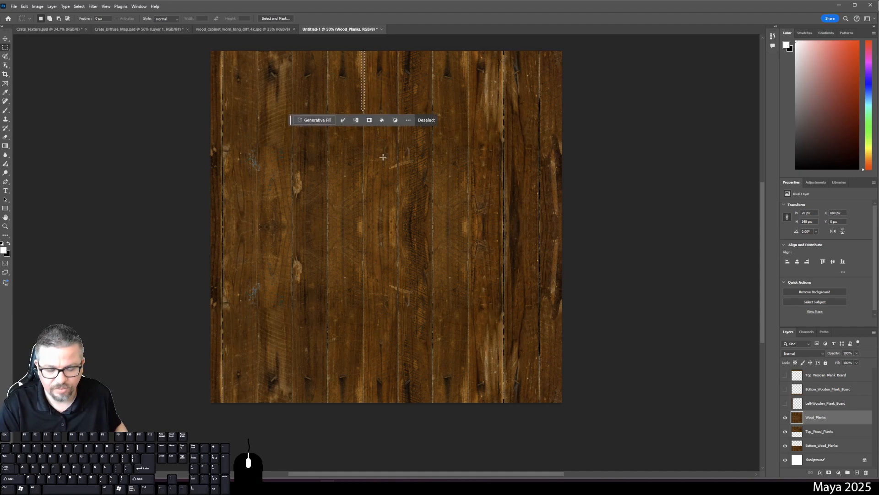
pyautogui.click(425, 120)
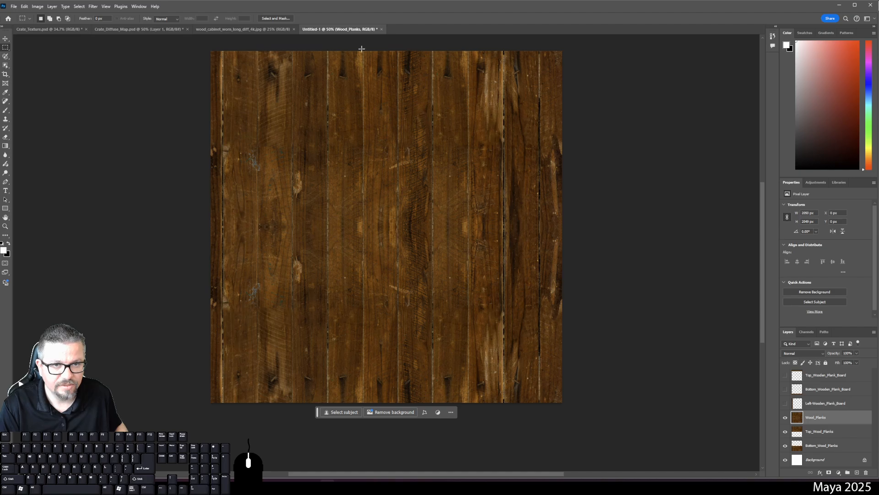
pyautogui.moveTo(364, 46); pyautogui.dragTo(397, 441)
pyautogui.hotkey('ctrl', 'j')
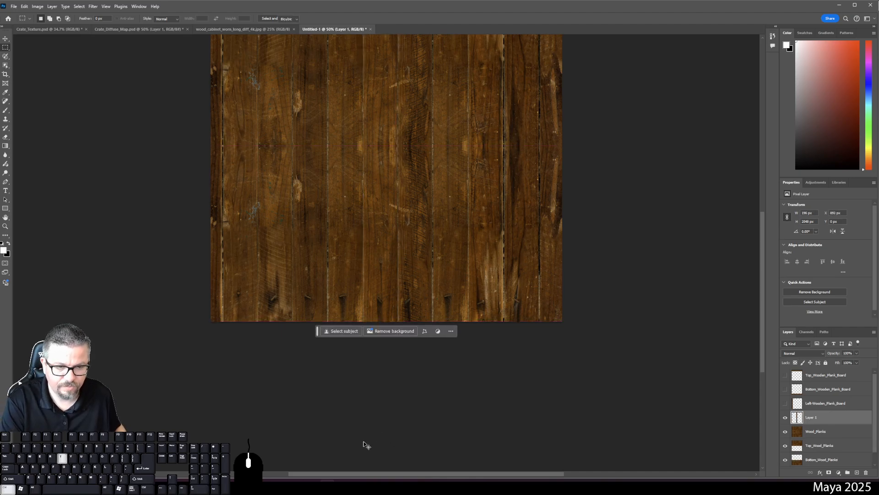
# Move the copied middle plank against the canvas's right edge and nudge it to X 1856 px
pyautogui.hotkey('ctrl', 't')
pyautogui.moveTo(412, 360); pyautogui.dragTo(417, 309)
pyautogui.hotkey('ctrl', 'z')
pyautogui.moveTo(376, 186); pyautogui.dragTo(539, 183)
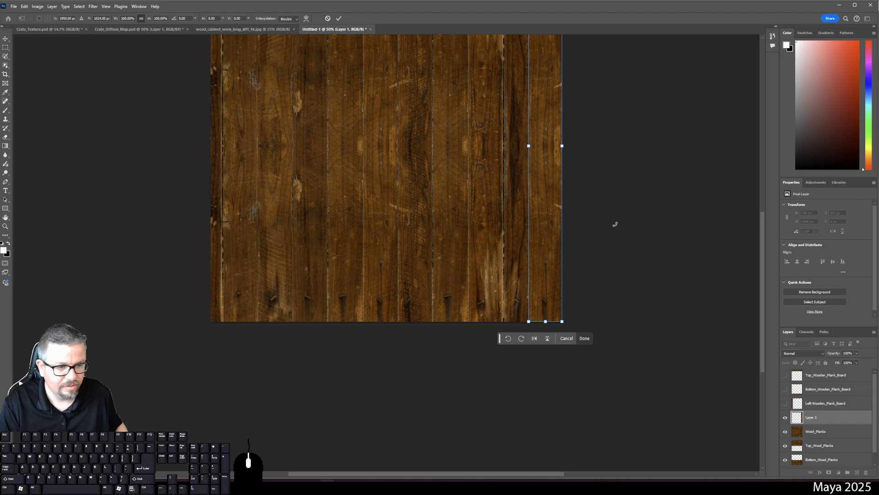
pyautogui.press('Right')
pyautogui.press('Right')
pyautogui.press('Return')
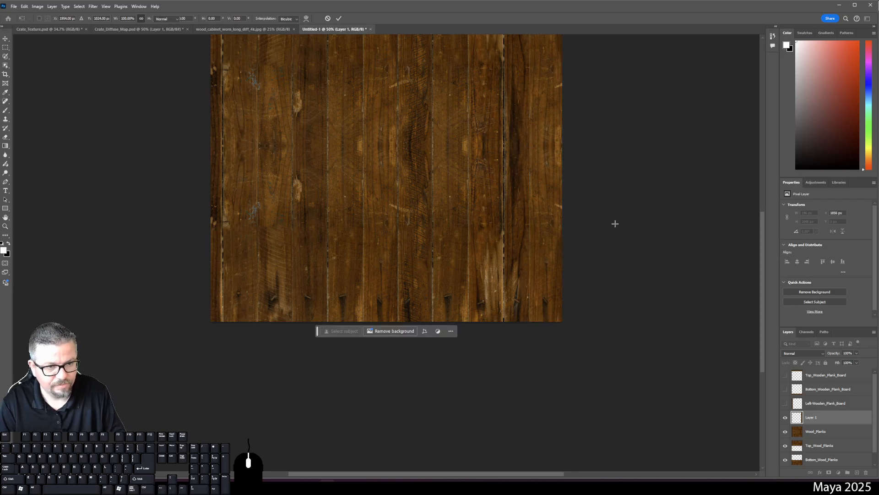
# Apply the placement of the plank at the canvas's right edge and rename its layer Right_Wooden_Plank_Board
pyautogui.moveTo(664, 235); pyautogui.dragTo(586, 325)
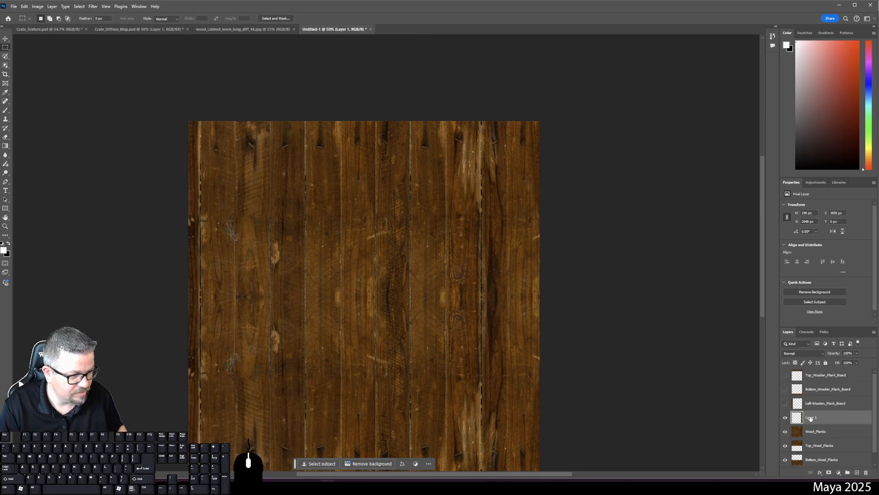
pyautogui.write('Right')
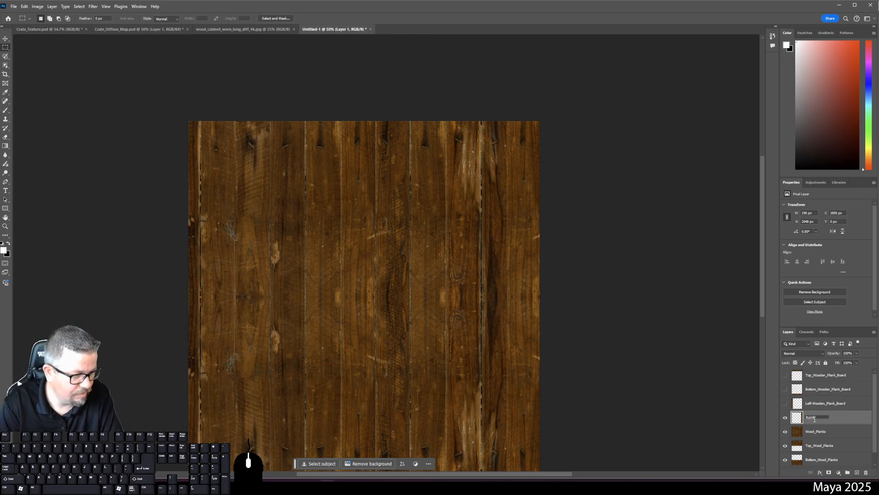
pyautogui.write('_Wooden_Pl')
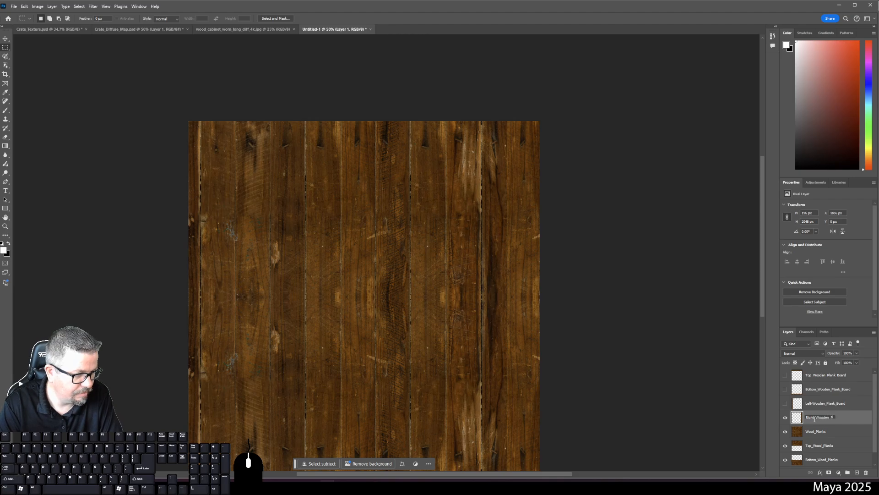
pyautogui.write('ank_Board')
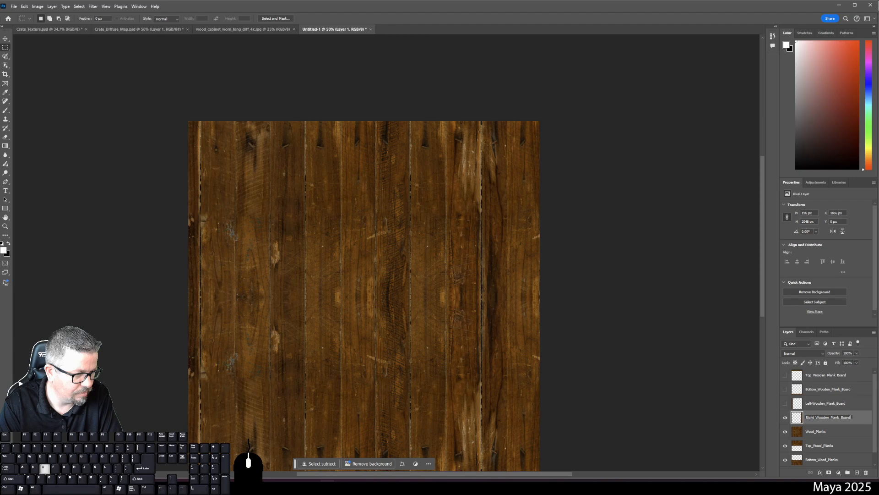
pyautogui.press('Return')
# Correct the left board layer's name to Left_Wooden_Plank_Board, replacing the hyphen with an underscore
pyautogui.click(818, 407)
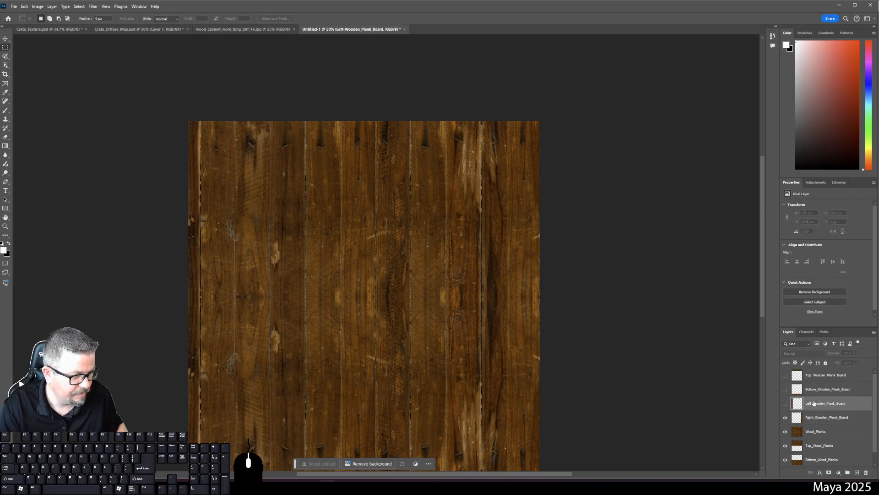
pyautogui.doubleClick(815, 403)
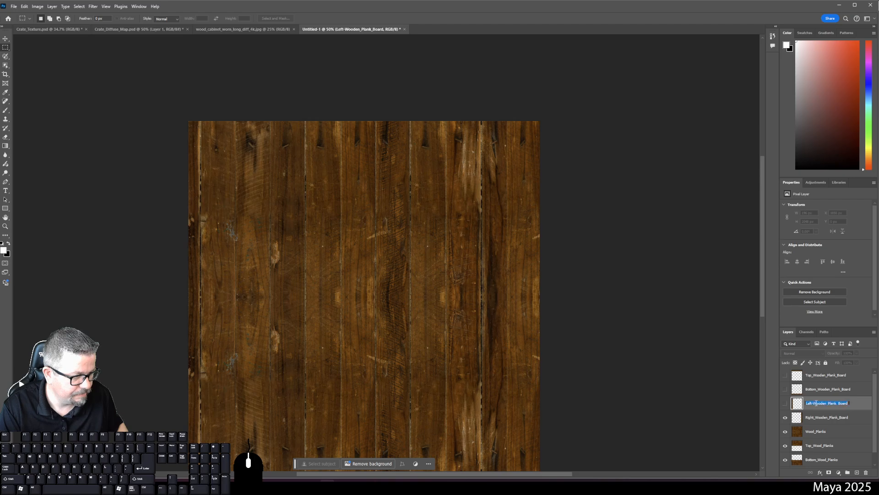
pyautogui.click(812, 403)
pyautogui.press('BackSpace')
pyautogui.write('_')
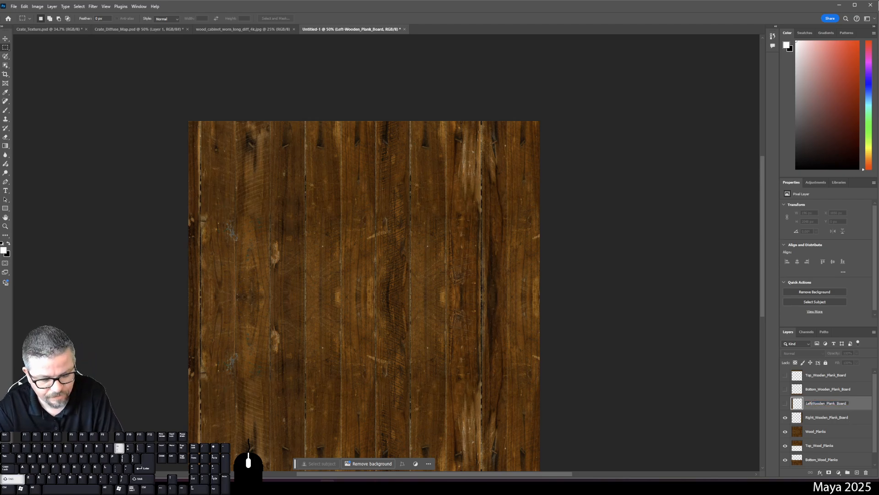
pyautogui.press('Return')
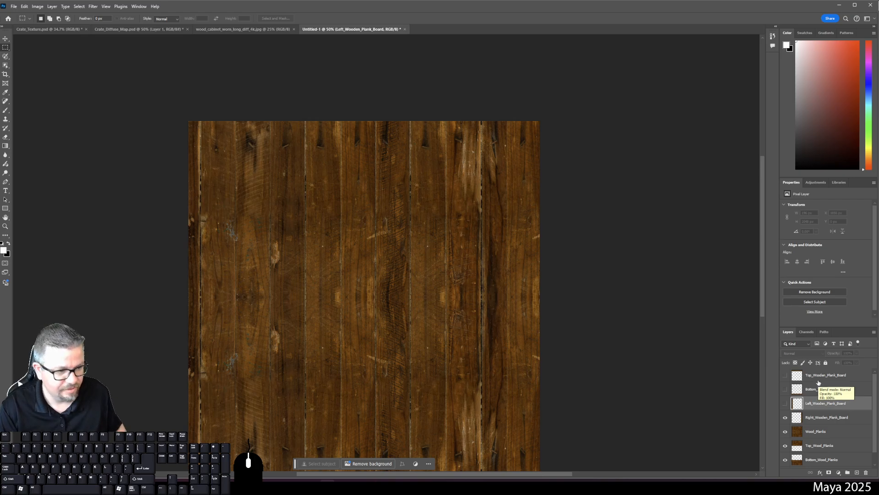
# Check the layout with all four framing boards shown, hide the four board layers, and make Wood_Planks active
pyautogui.moveTo(785, 403); pyautogui.dragTo(785, 375)
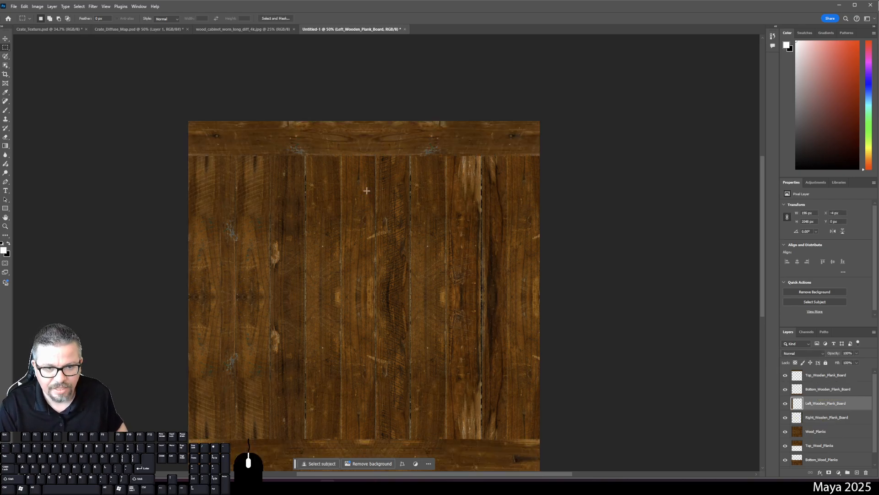
pyautogui.click(820, 432)
pyautogui.moveTo(785, 417); pyautogui.dragTo(785, 375)
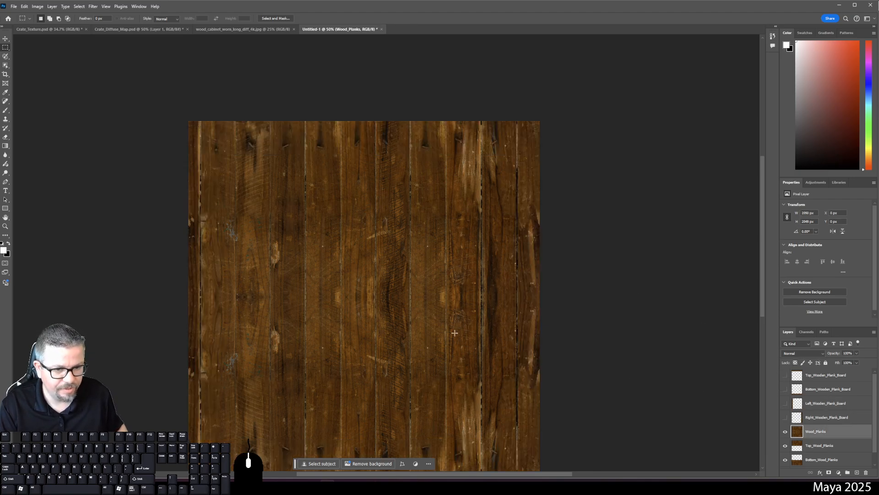
pyautogui.scroll(-2, 425, 258)
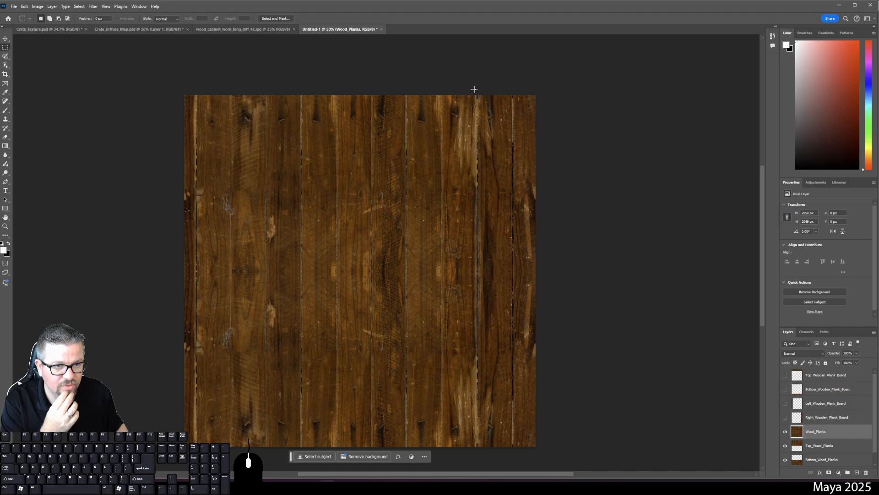
pyautogui.moveTo(477, 88); pyautogui.dragTo(457, 415)
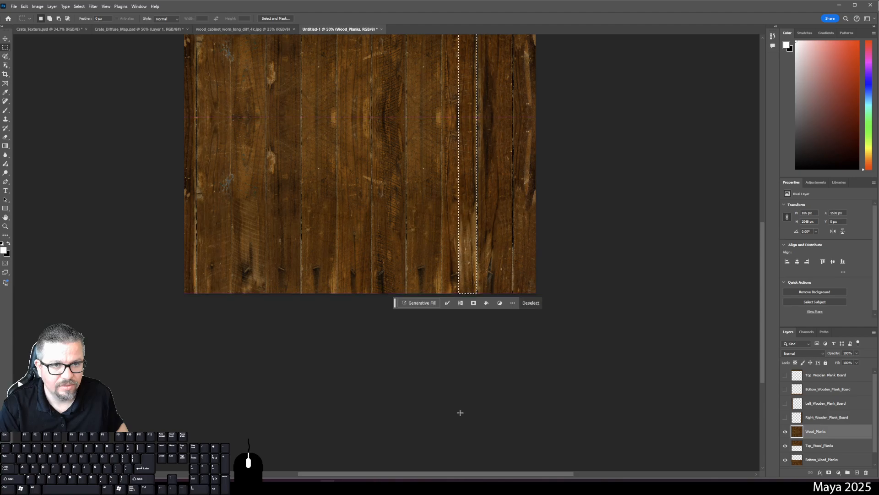
pyautogui.moveTo(473, 367); pyautogui.dragTo(462, 453)
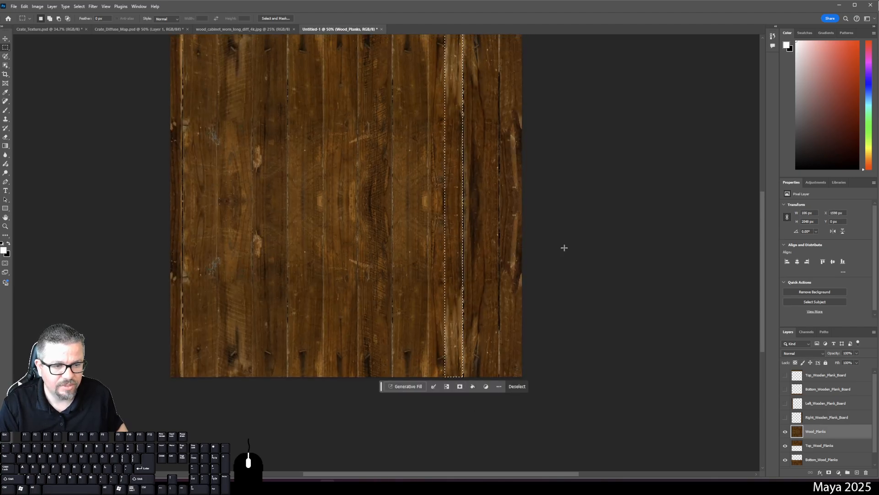
pyautogui.moveTo(563, 248); pyautogui.dragTo(573, 300)
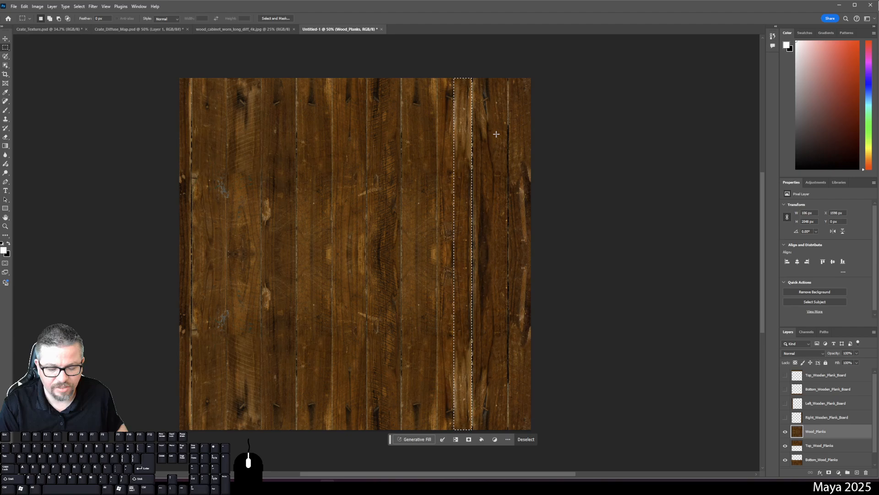
# Copy the full-height, 196 px wide plank at X 1504 px from Wood_Planks to a new layer
pyautogui.click(473, 88)
pyautogui.moveTo(471, 75); pyautogui.dragTo(438, 430)
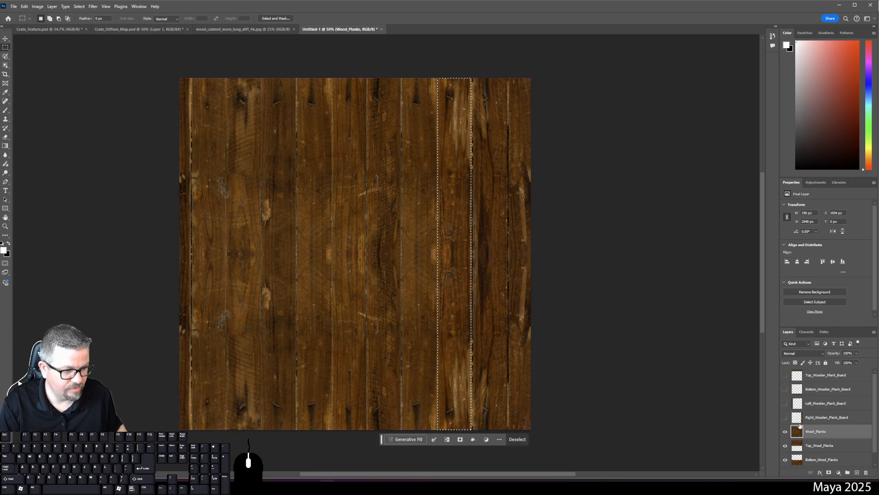
pyautogui.hotkey('ctrl', 'j')
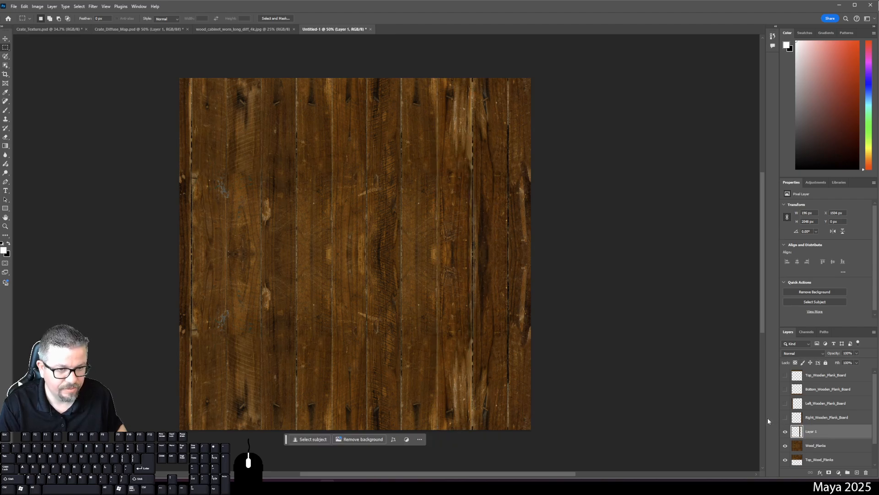
# Rotate the copied plank to a 45° diagonal and stretch both ends past the canvas's upper-right and lower-left corners
pyautogui.hotkey('ctrl', 't')
pyautogui.moveTo(490, 77); pyautogui.dragTo(426, 189)
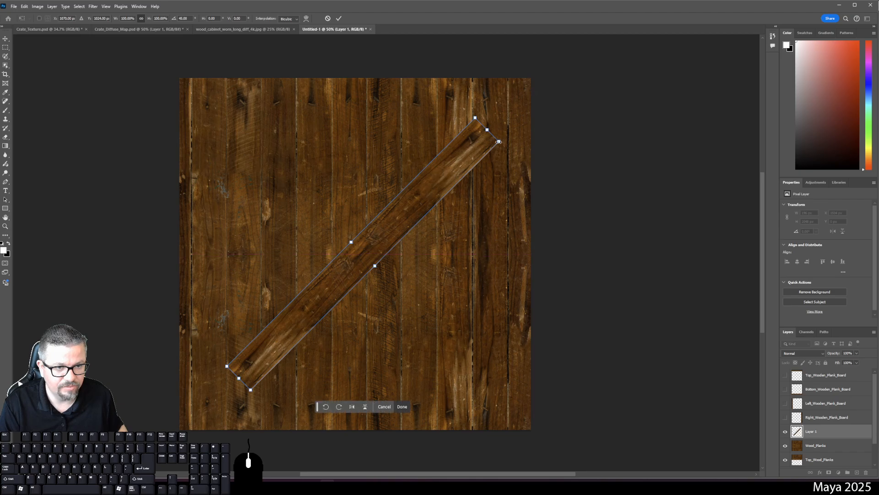
pyautogui.moveTo(488, 128); pyautogui.dragTo(537, 77)
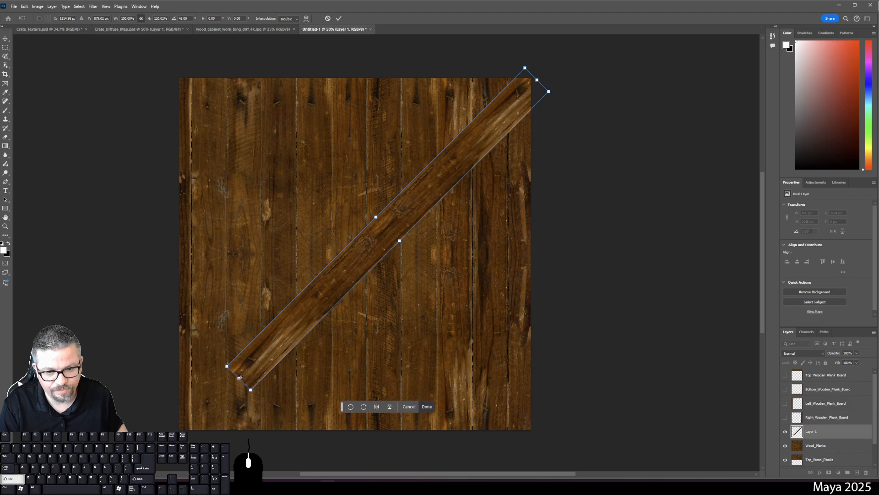
pyautogui.moveTo(239, 377); pyautogui.dragTo(169, 422)
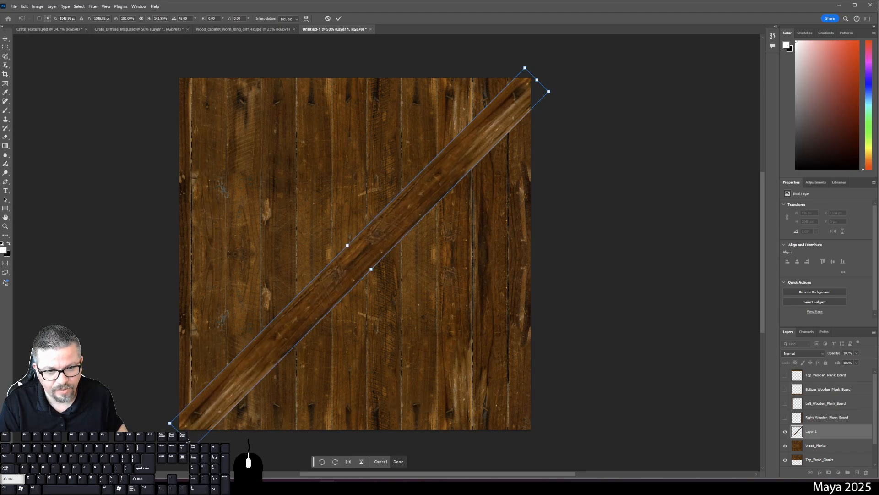
# Nudge the diagonal plank up and left until it runs centred through both canvas corners, and apply the transform
pyautogui.press('Up')
pyautogui.press('Up')
pyautogui.press('Up')
pyautogui.press('Up')
pyautogui.press('Up')
pyautogui.press('Up')
pyautogui.press('Up')
pyautogui.press('Up')
pyautogui.press('Left')
pyautogui.press('Left')
pyautogui.press('Left')
pyautogui.press('Left')
pyautogui.press('Left')
pyautogui.press('Left')
pyautogui.press('Left')
pyautogui.press('Left')
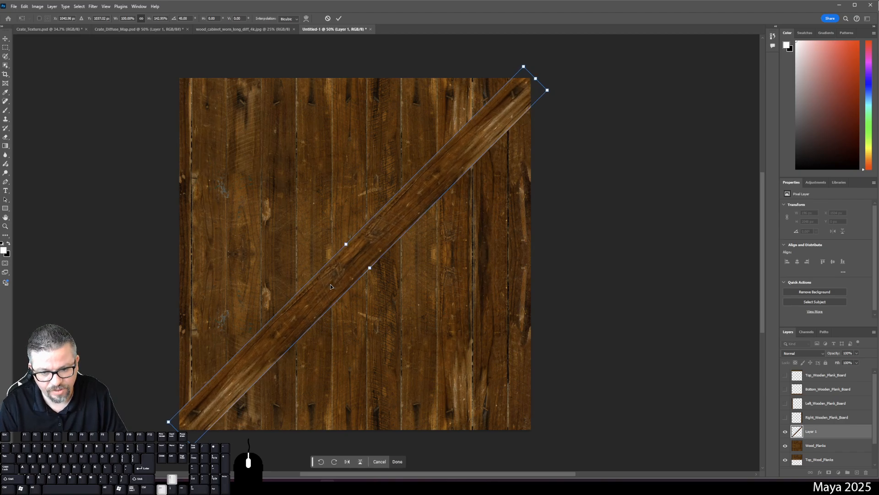
pyautogui.press('Up')
pyautogui.press('Left')
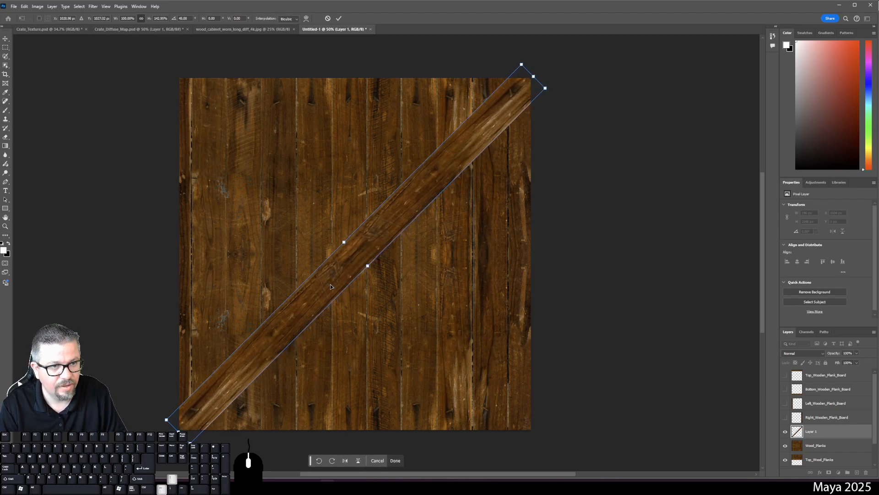
pyautogui.press('Down')
pyautogui.press('Left')
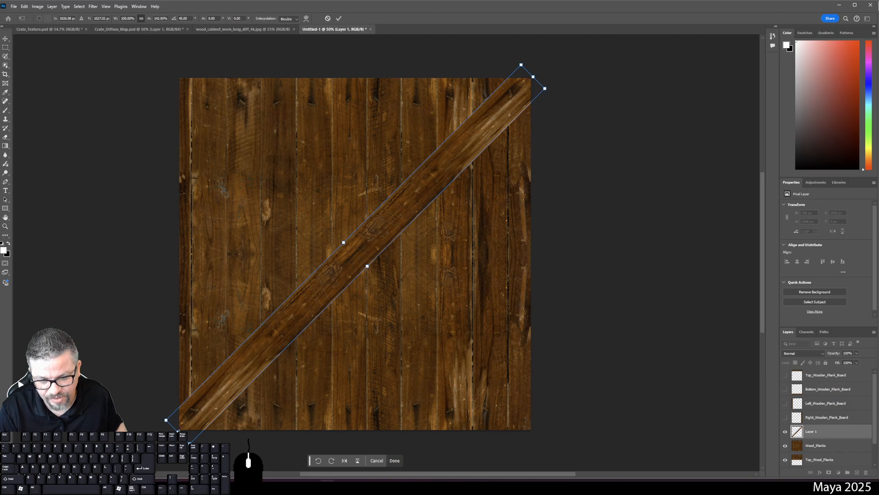
pyautogui.press('Left')
pyautogui.press('Left')
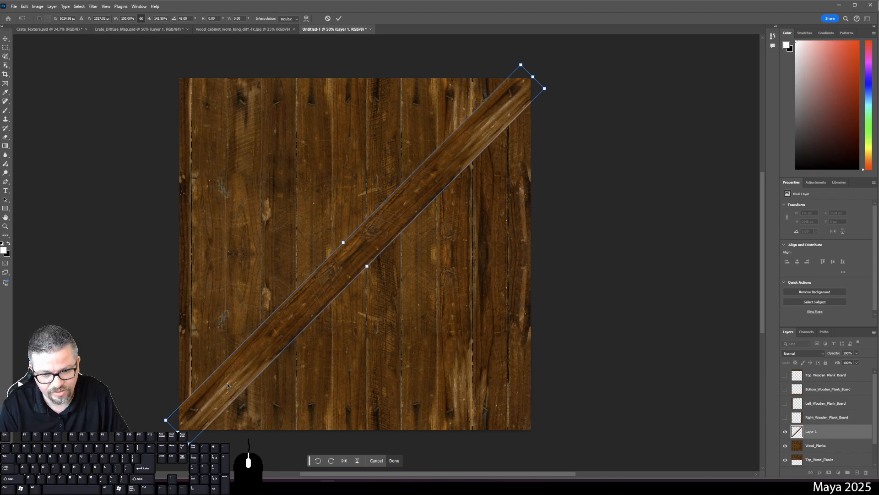
pyautogui.press('Left')
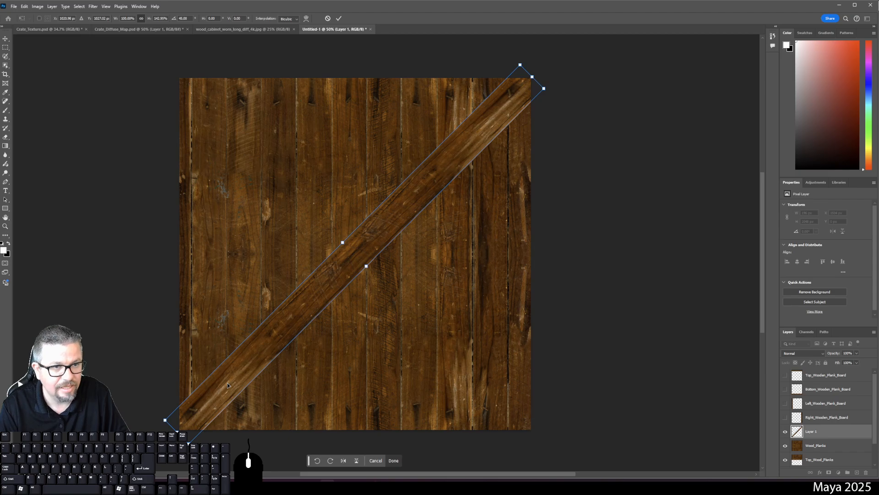
pyautogui.press('Up')
pyautogui.press('Right')
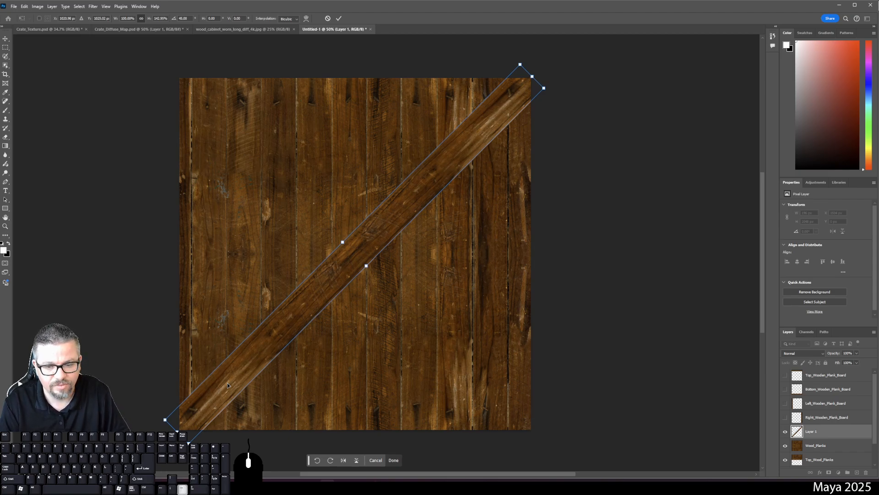
pyautogui.press('Return')
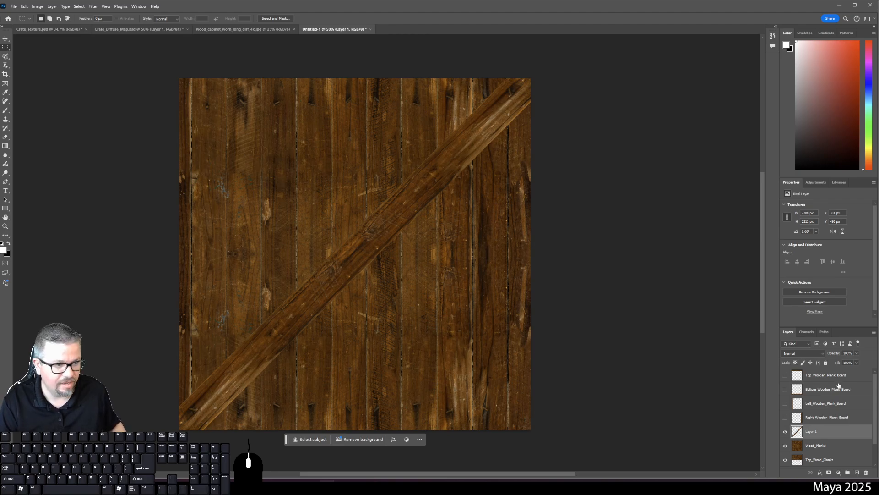
# Rename the diagonal plank's layer Diagonal_Wooden_Plank_Board
pyautogui.doubleClick(811, 431)
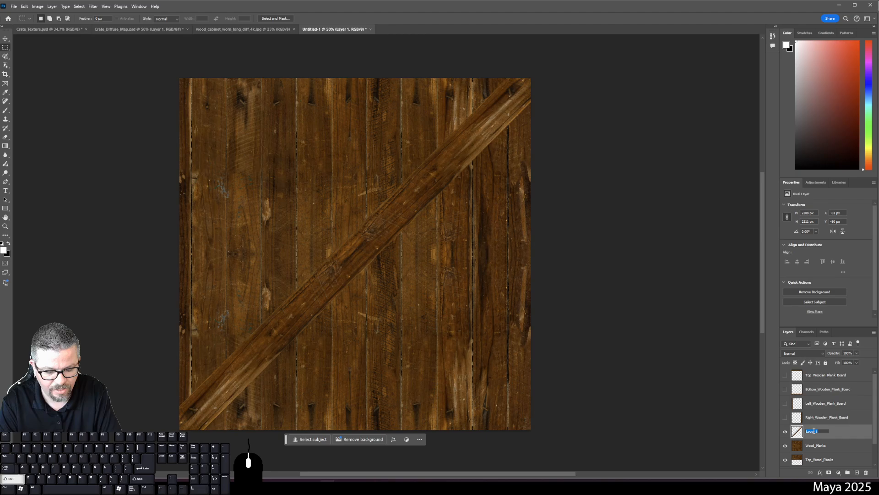
pyautogui.write('Diagonal')
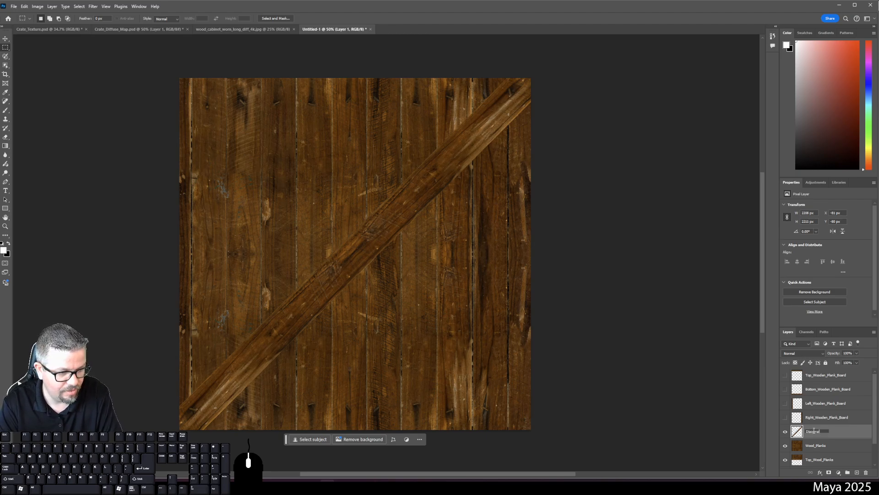
pyautogui.write('_Wooden_Plank_Board')
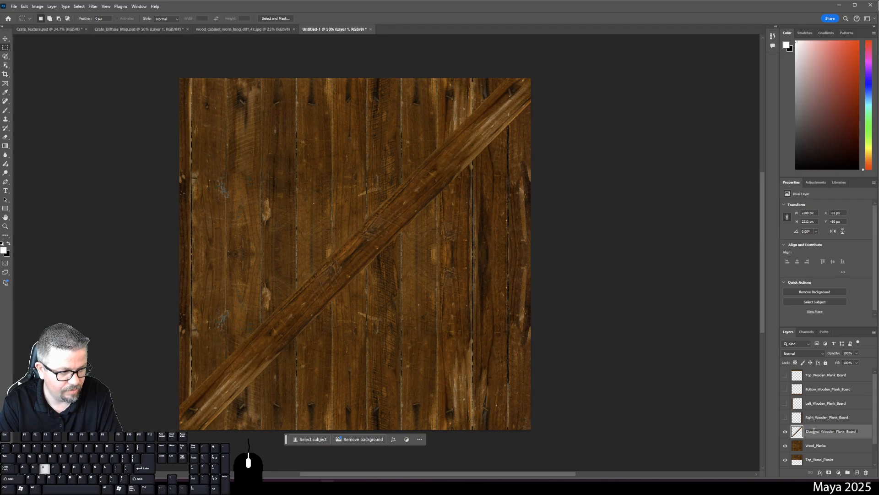
pyautogui.press('Return')
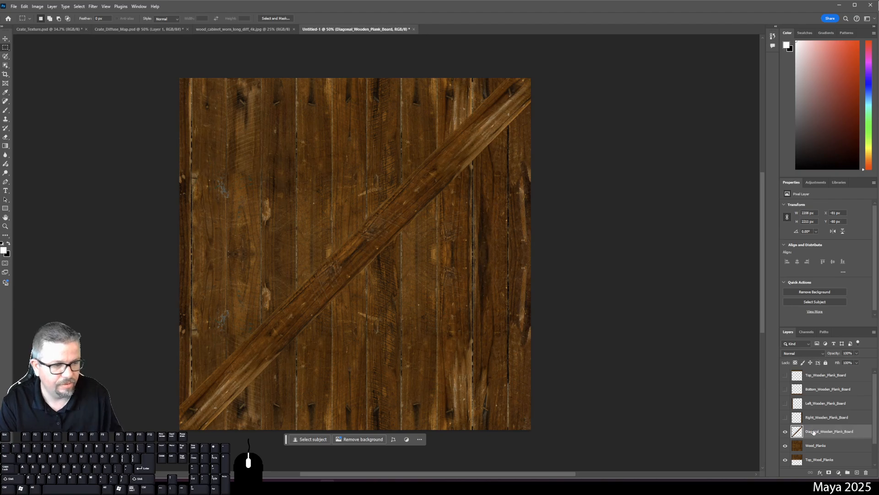
# Show all four framing board layers over the diagonal board and compare the result with the finished crate in Crate_Texture.psd
pyautogui.moveTo(785, 417); pyautogui.dragTo(785, 374)
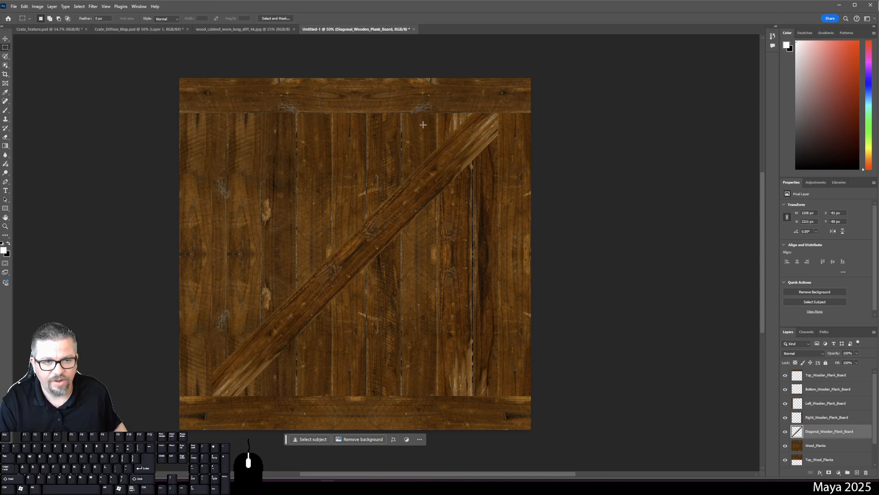
pyautogui.click(48, 29)
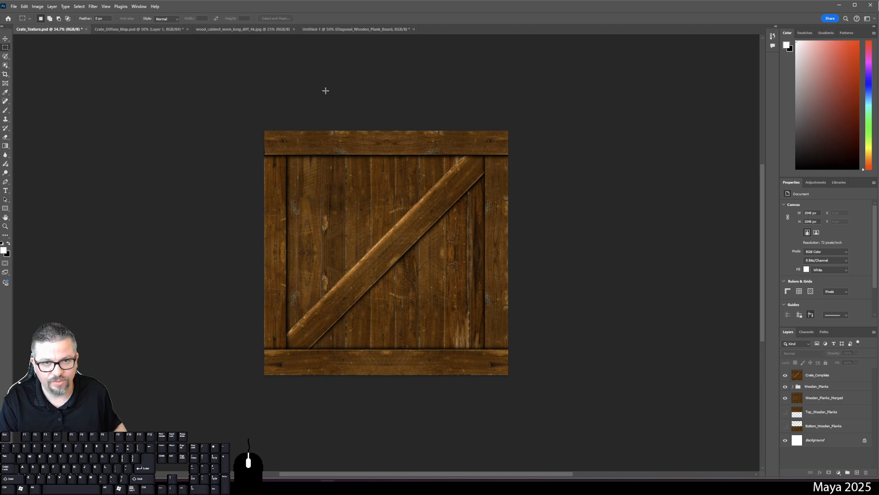
pyautogui.click(333, 29)
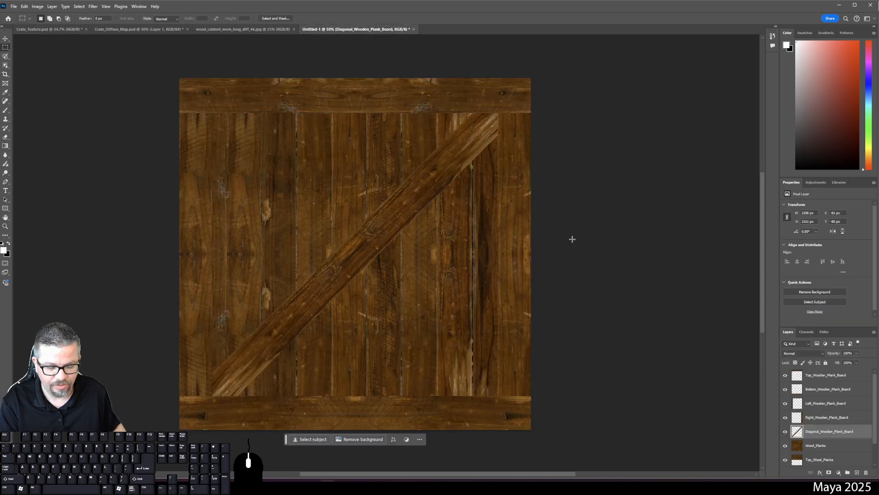
# Activate the Brush tool and swap the colours so that black is the foreground colour
pyautogui.click(5, 110)
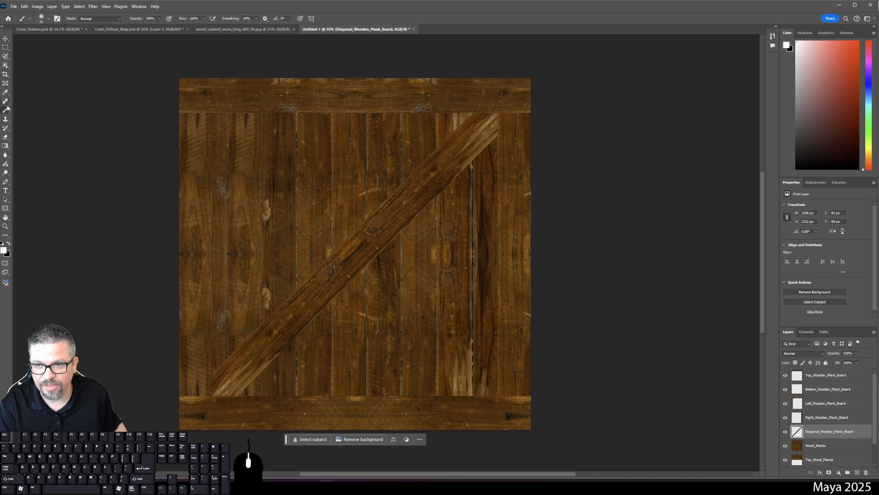
pyautogui.click(8, 112)
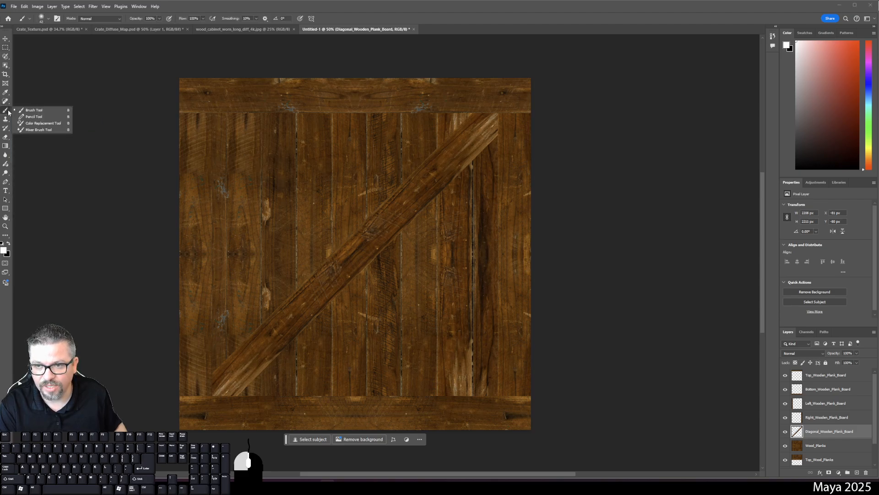
pyautogui.click(33, 110)
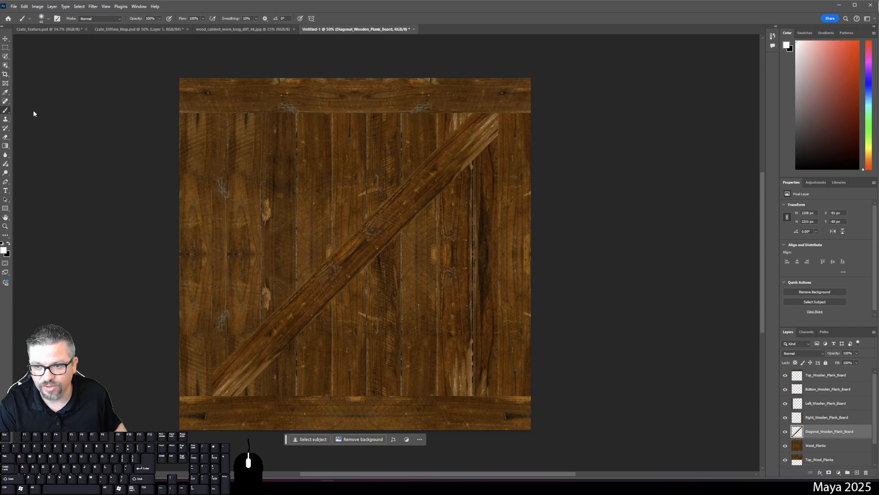
pyautogui.click(9, 245)
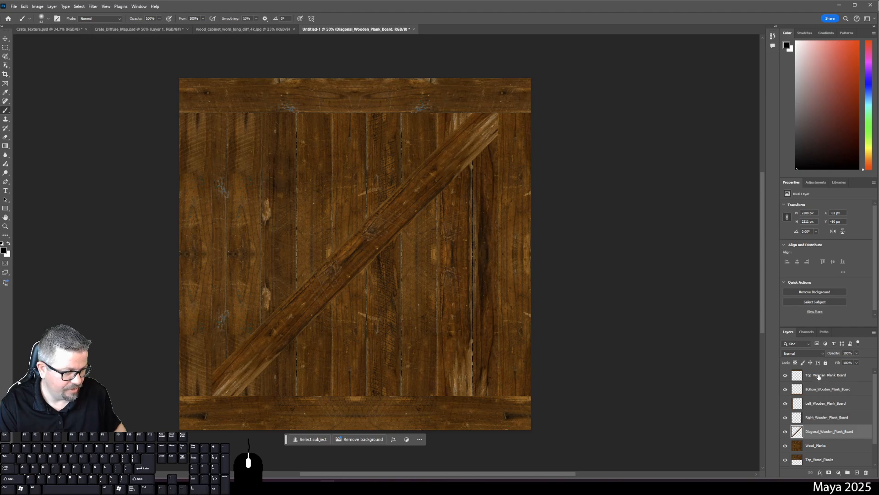
# Create a new layer directly beneath Top_Wooden_Plank_Board and name it Top_Wooden_Shadow
pyautogui.click(820, 390)
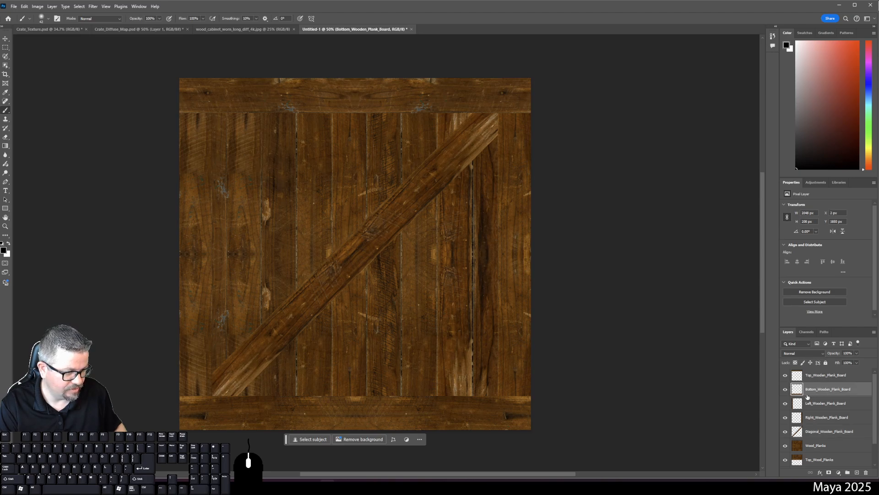
pyautogui.click(857, 472)
pyautogui.doubleClick(808, 389)
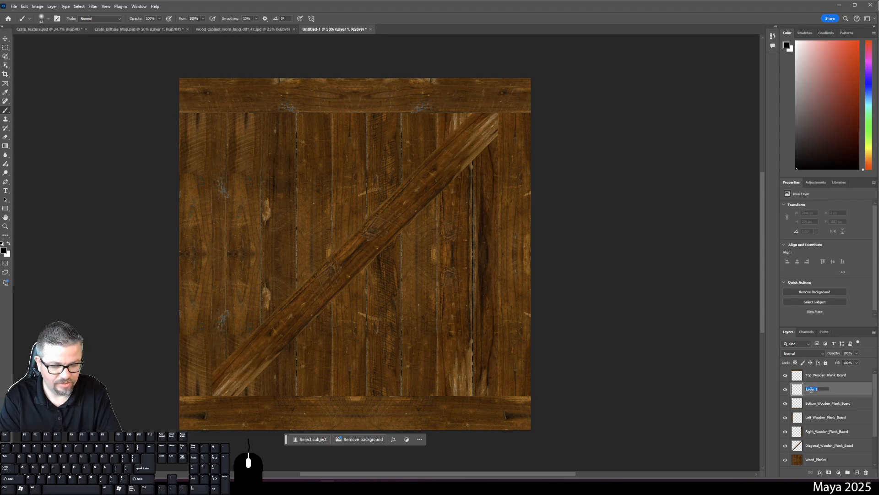
pyautogui.write('Top_Wooden')
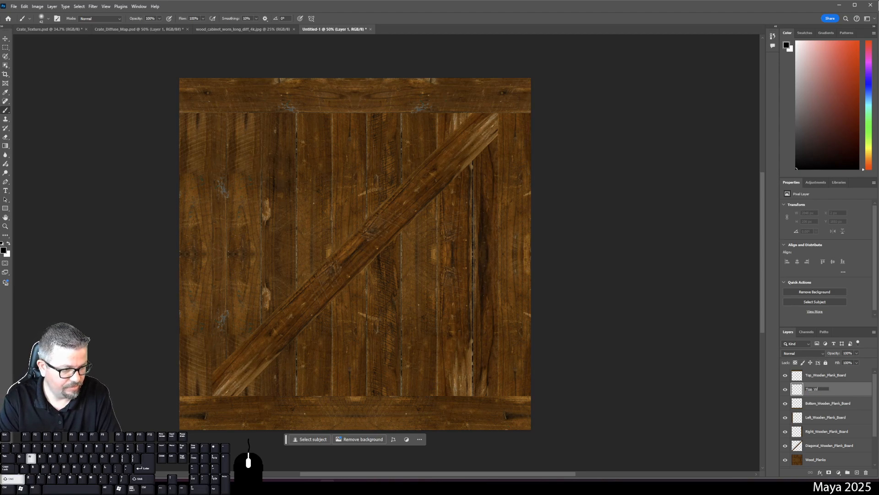
pyautogui.write('Shadow')
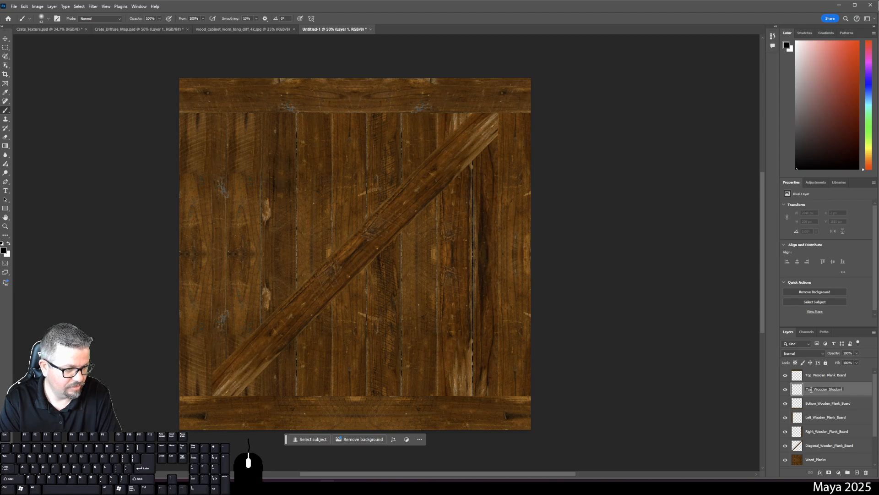
pyautogui.press('Return')
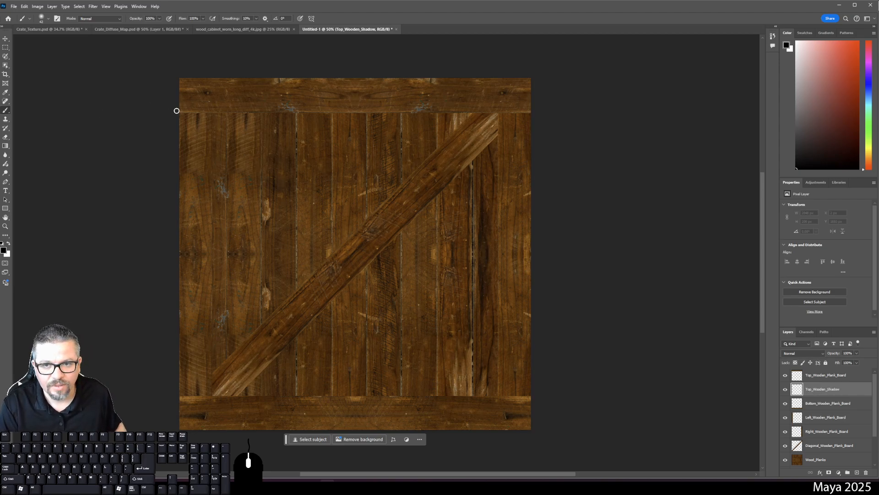
pyautogui.rightClick(164, 119)
pyautogui.click(219, 114)
pyautogui.rightClick(271, 138)
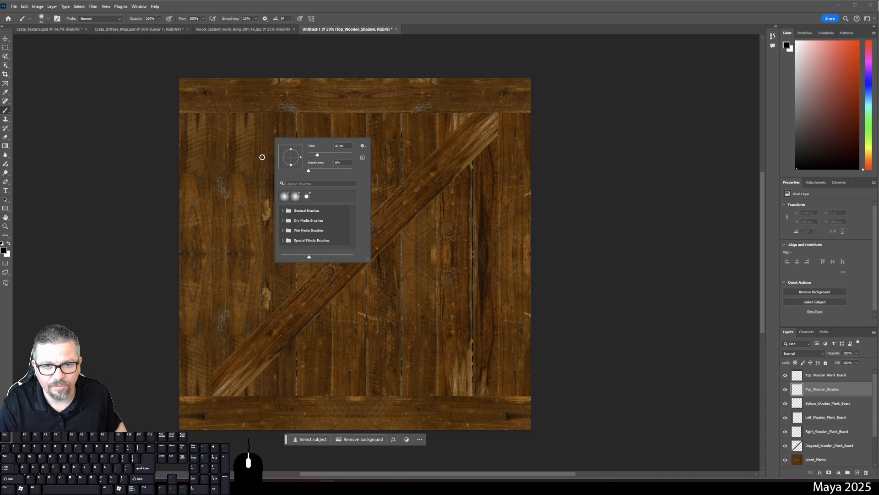
pyautogui.rightClick(281, 114)
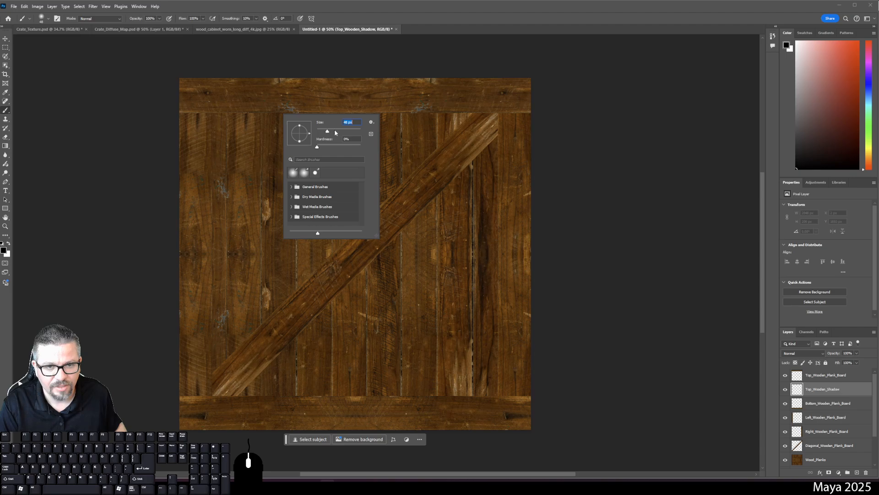
pyautogui.moveTo(334, 130); pyautogui.dragTo(336, 132)
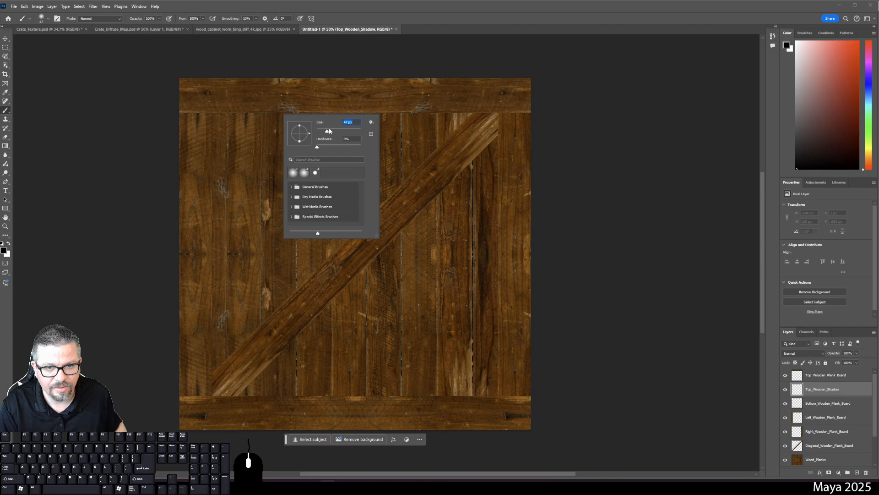
pyautogui.moveTo(328, 128); pyautogui.dragTo(331, 131)
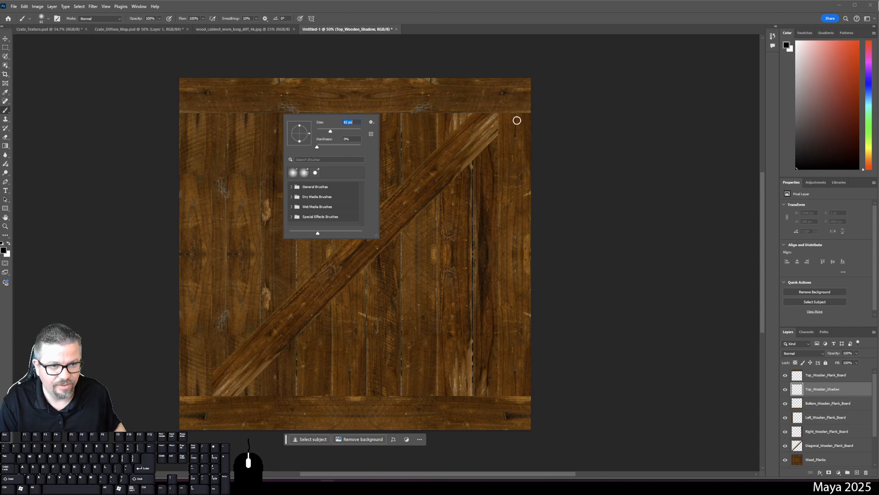
pyautogui.press('Escape')
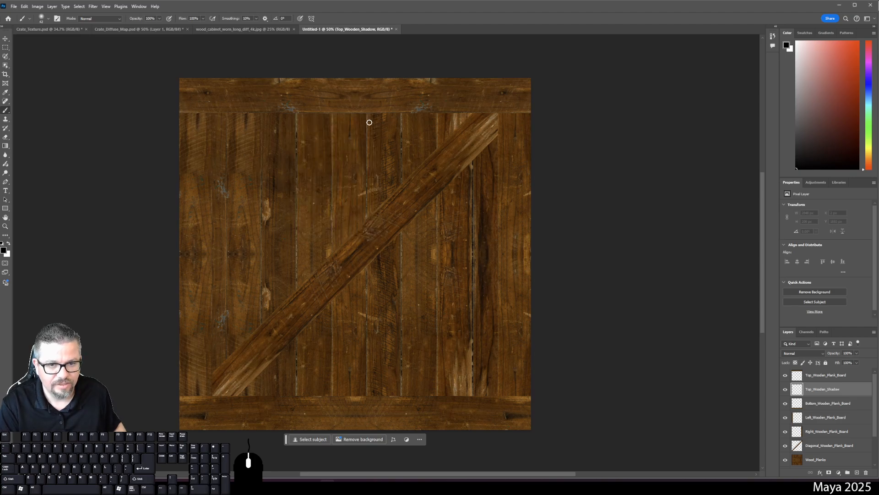
# Enlarge the soft round brush slightly, test it with a single black dab on the planks, and undo the dab
pyautogui.rightClick(313, 157)
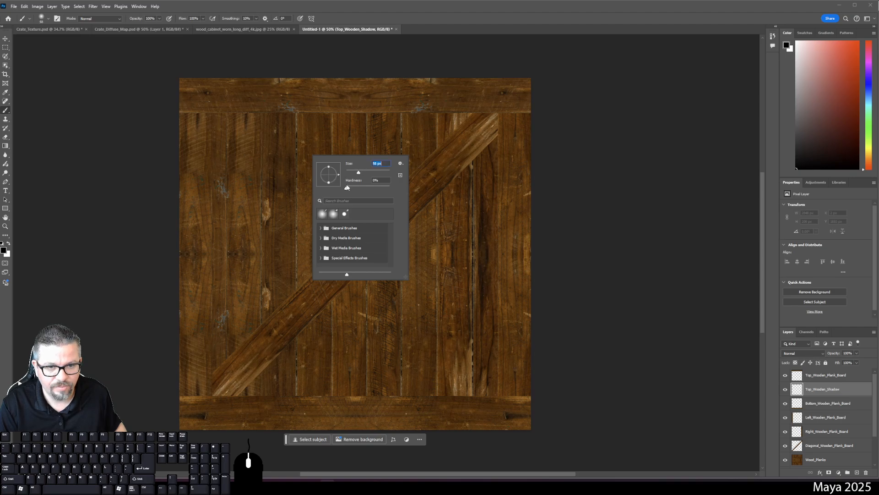
pyautogui.press('Return')
pyautogui.click(431, 133)
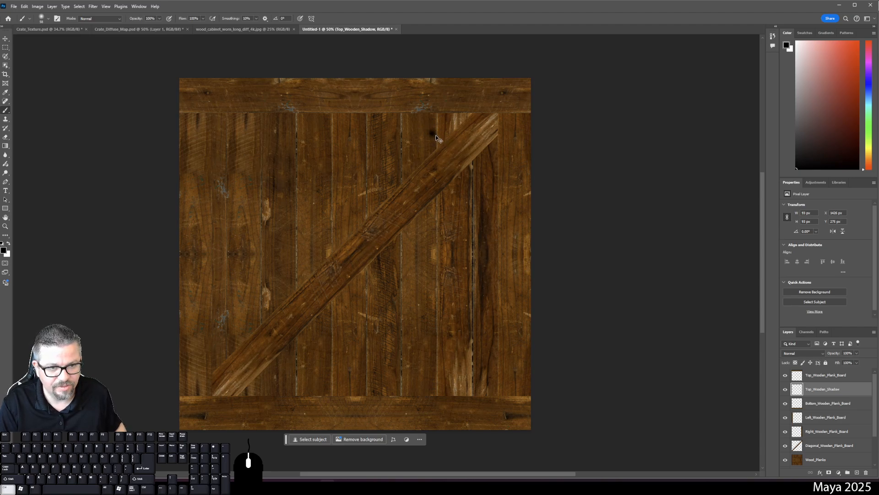
pyautogui.hotkey('ctrl', 'z')
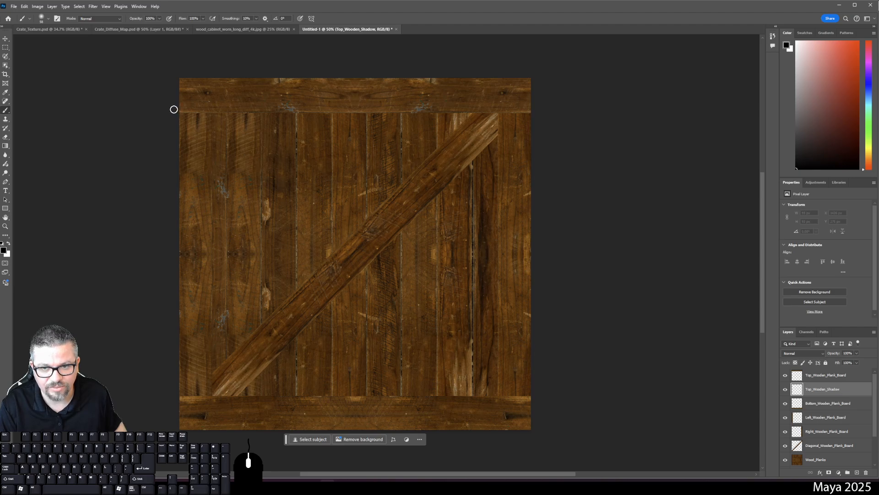
# Paint a straight soft black shadow across the full canvas width along the top board's lower edge, undoing and repeating uneven strokes
pyautogui.moveTo(174, 109); pyautogui.dragTo(174, 109)
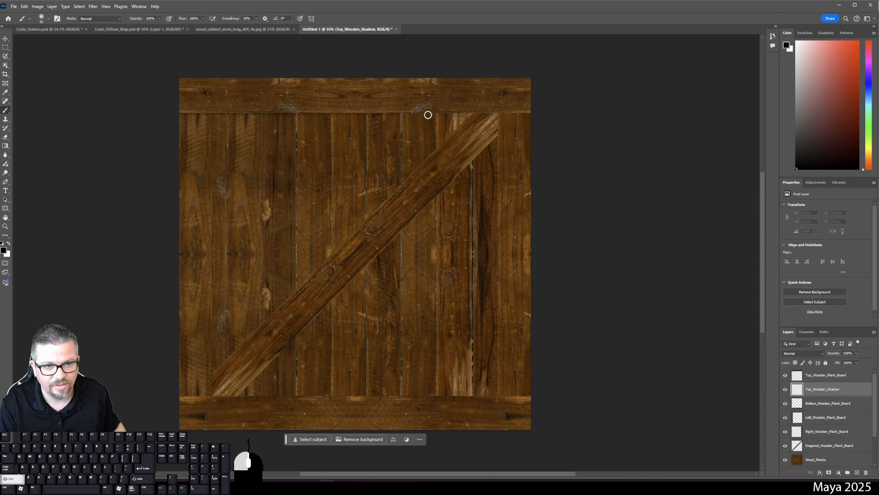
pyautogui.moveTo(428, 115); pyautogui.dragTo(547, 117)
pyautogui.hotkey('ctrl', 'z')
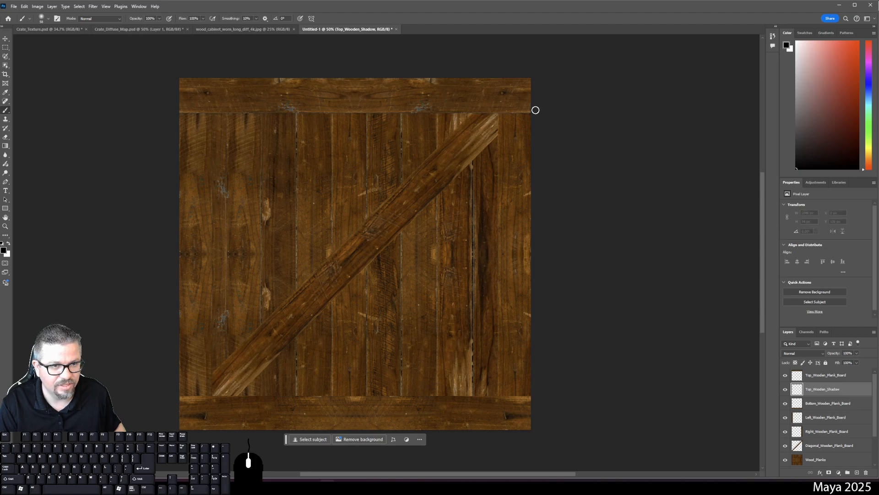
pyautogui.moveTo(535, 110)
pyautogui.mouseDown()
pyautogui.moveTo(125, 119)
pyautogui.moveTo(160, 119)
pyautogui.mouseUp()
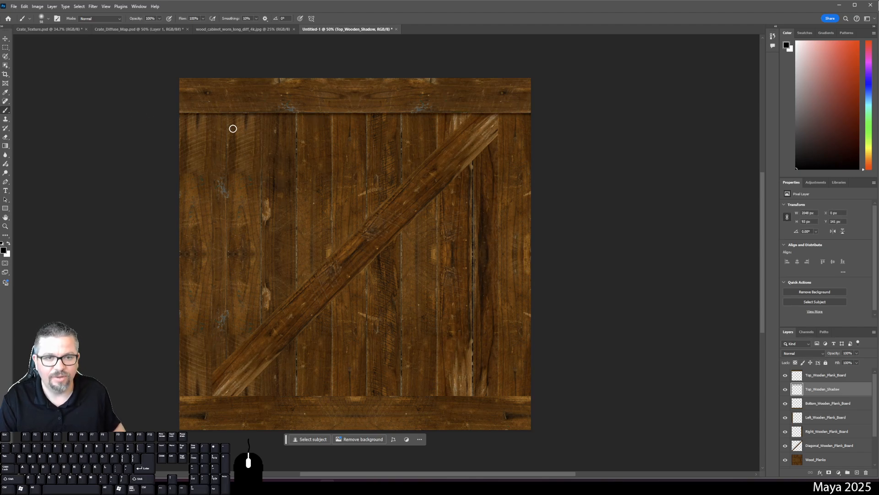
pyautogui.hotkey('ctrl', 'z')
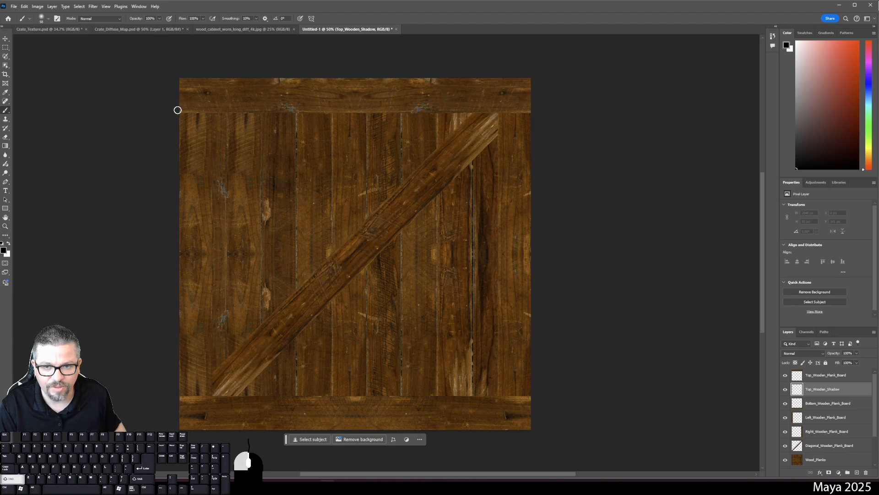
pyautogui.moveTo(176, 108); pyautogui.dragTo(568, 103)
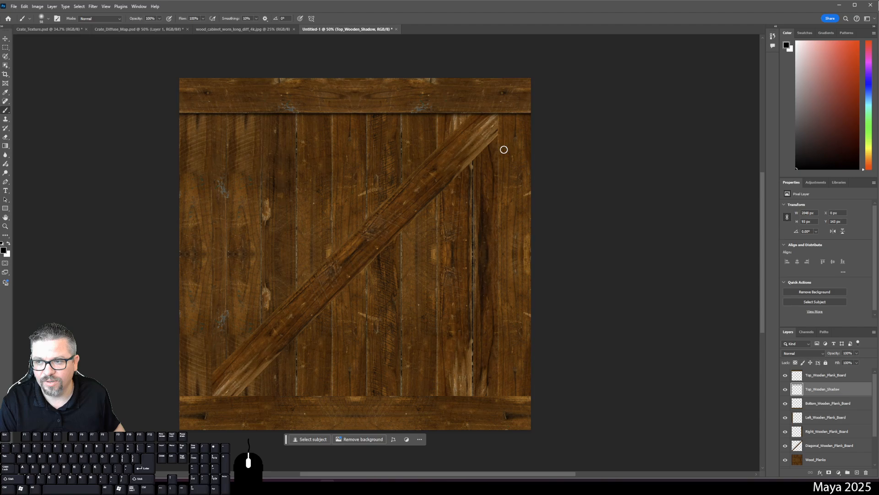
# Add a Bottom_Wooden_Shadow layer beneath the bottom board and paint a straight black shadow across the canvas along that board's upper edge
pyautogui.click(814, 406)
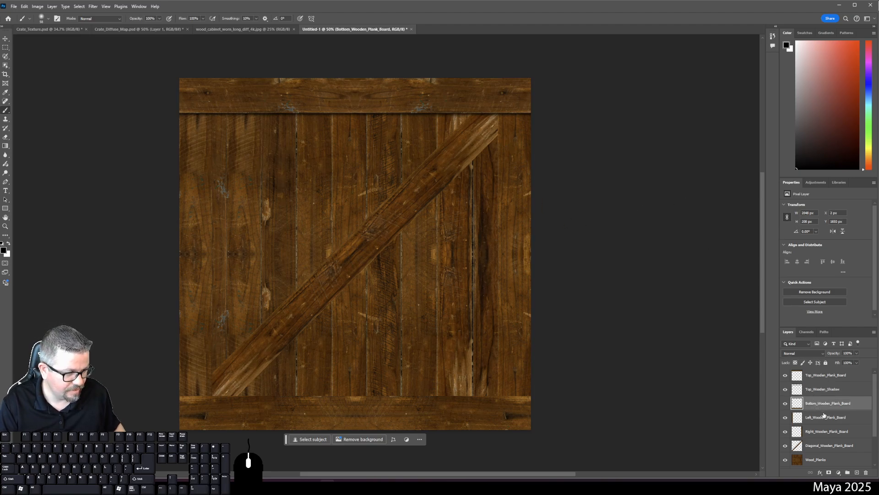
pyautogui.keyDown('ctrl'); pyautogui.click(856, 471); pyautogui.keyUp('ctrl')
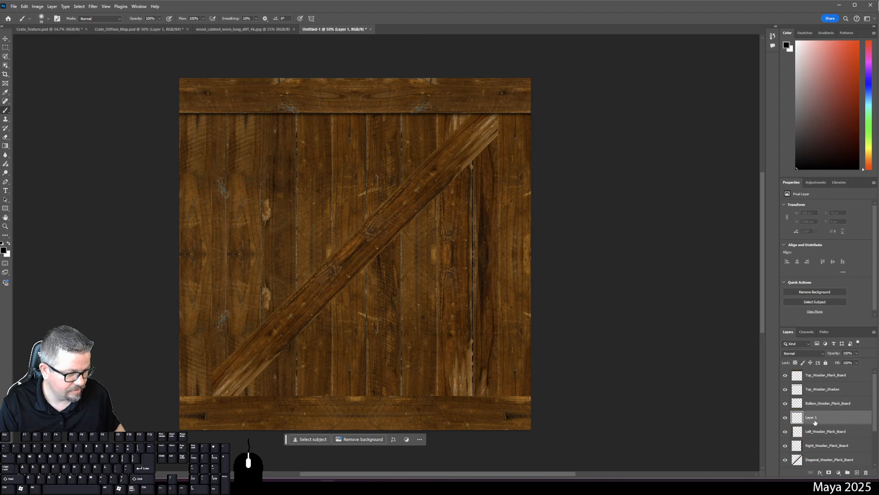
pyautogui.write('B')
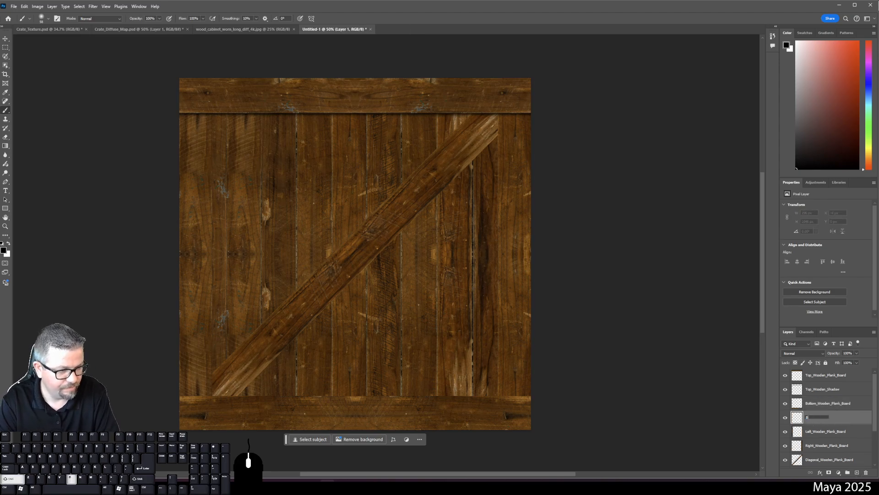
pyautogui.write('ottom_Woode')
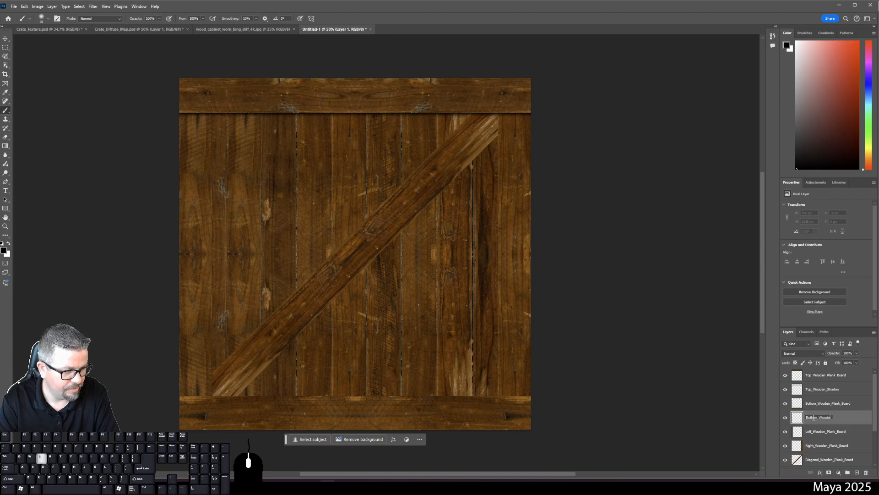
pyautogui.write('n_Shadow')
pyautogui.press('Return')
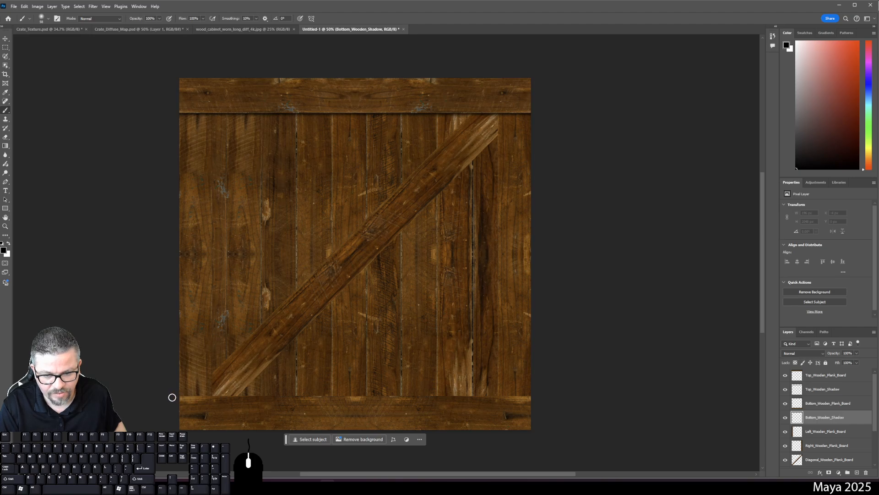
pyautogui.moveTo(173, 398); pyautogui.dragTo(591, 409)
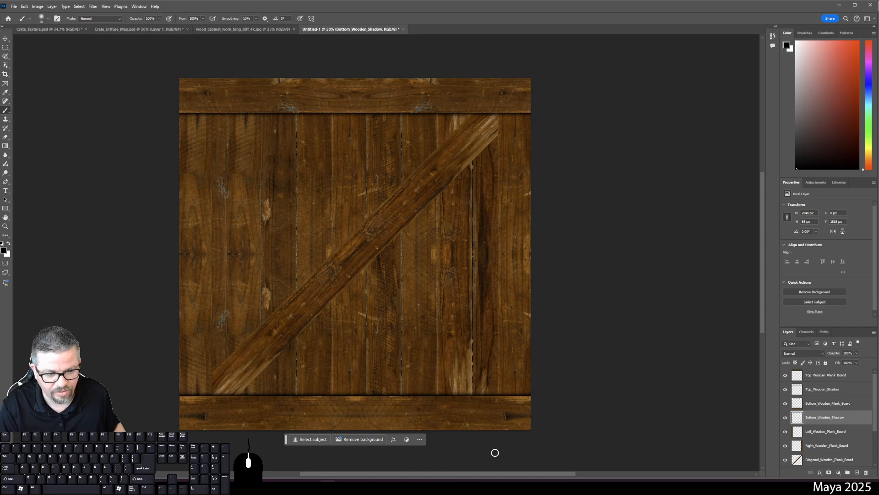
# Create a new layer between the left and right board layers and name it Left_Wooden_Shadow
pyautogui.click(820, 445)
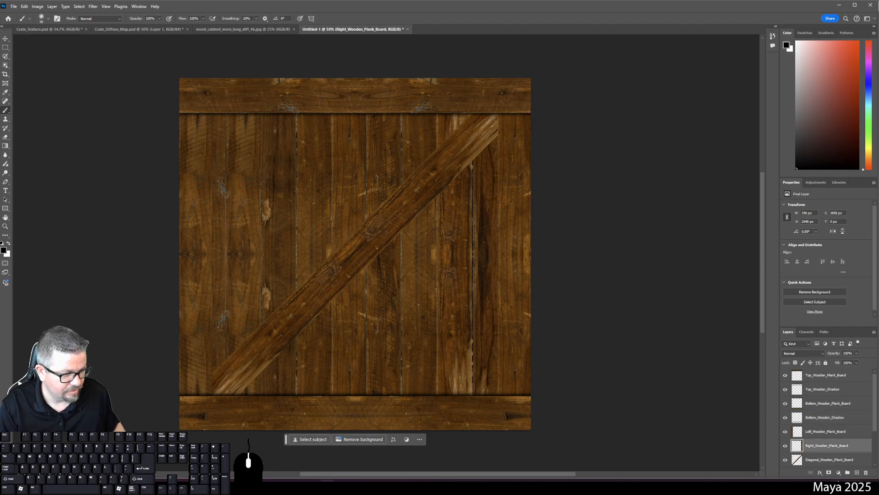
pyautogui.click(855, 473)
pyautogui.doubleClick(810, 446)
pyautogui.write('Le')
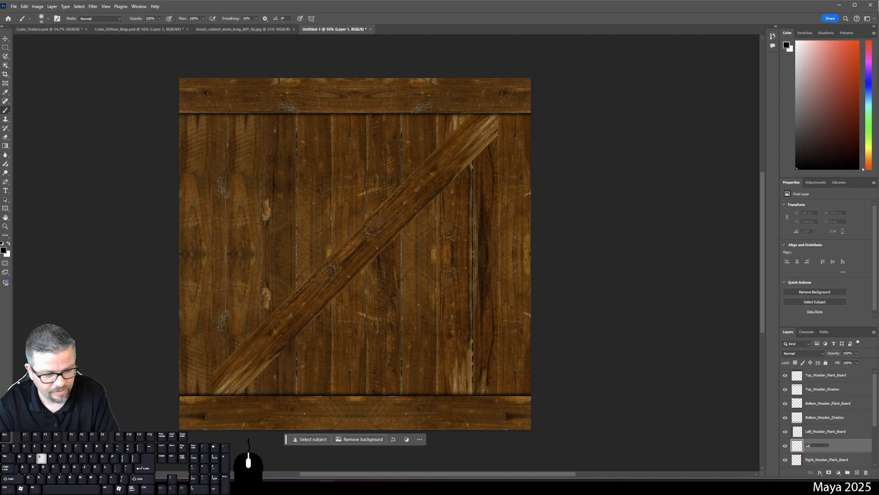
pyautogui.write('ft_Wood')
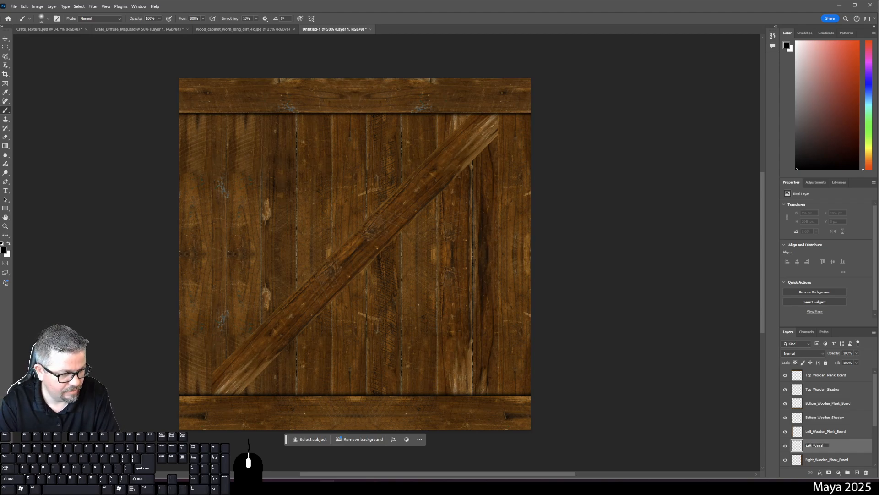
pyautogui.write('en_Shadow')
pyautogui.press('Return')
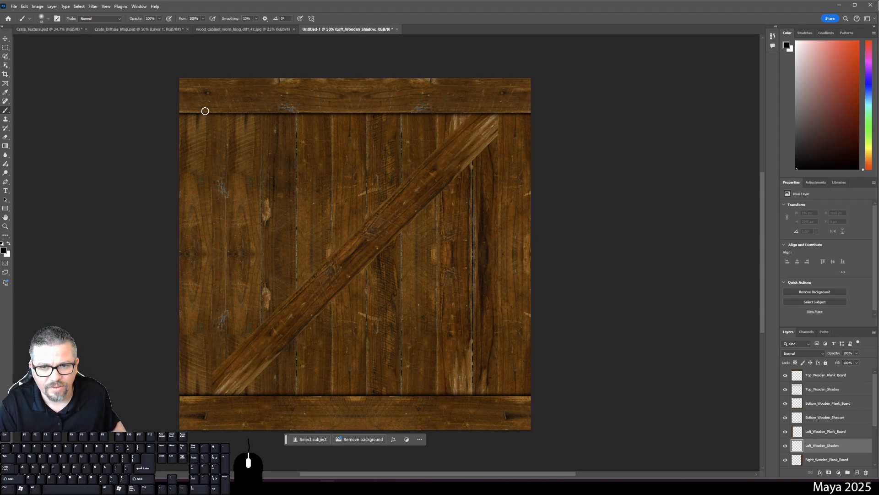
pyautogui.moveTo(205, 111); pyautogui.dragTo(207, 216)
pyautogui.hotkey('ctrl', 'z')
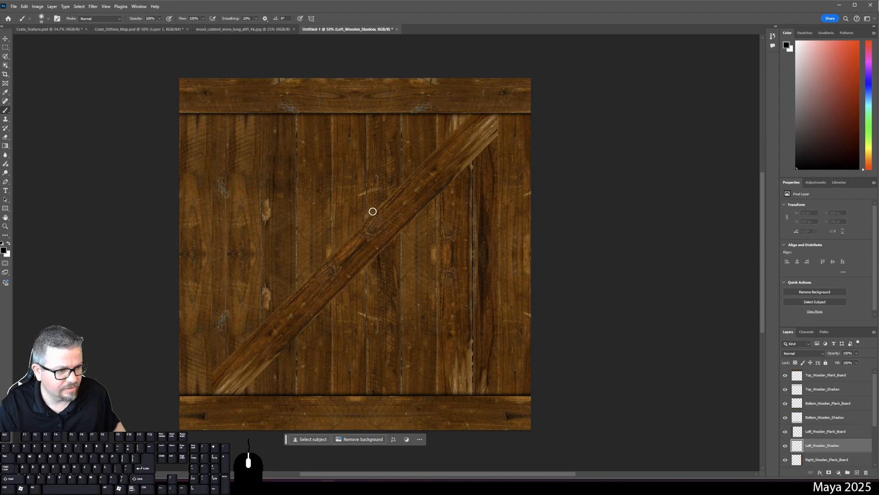
pyautogui.moveTo(222, 137)
pyautogui.mouseDown()
pyautogui.moveTo(153, 159)
pyautogui.moveTo(206, 172)
pyautogui.mouseUp()
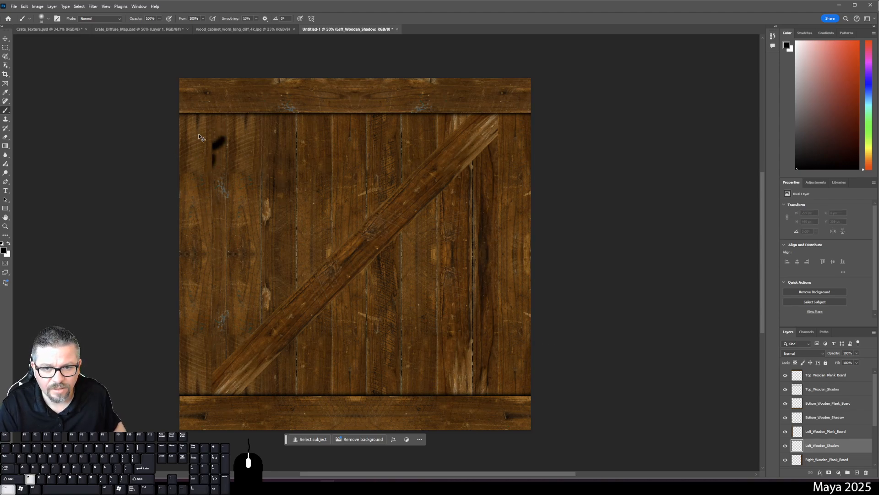
pyautogui.hotkey('ctrl', 'z')
pyautogui.moveTo(209, 102); pyautogui.dragTo(213, 311)
pyautogui.hotkey('ctrl', 'z')
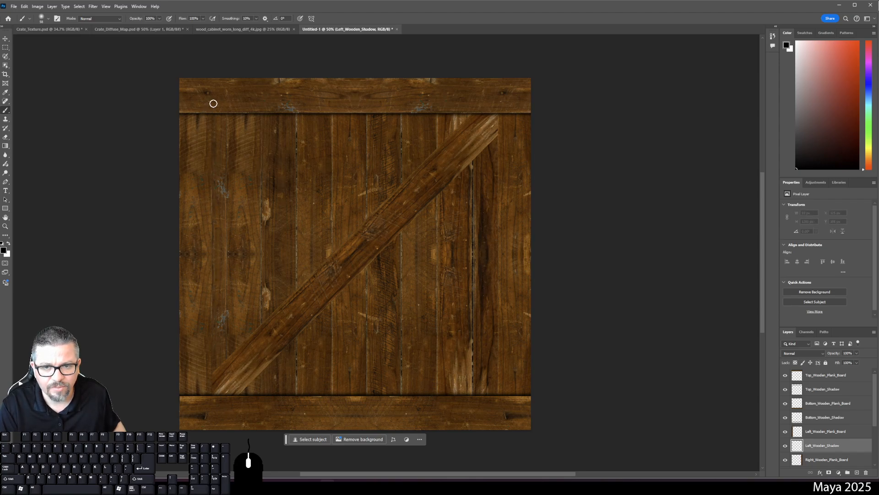
pyautogui.moveTo(208, 141); pyautogui.dragTo(195, 316)
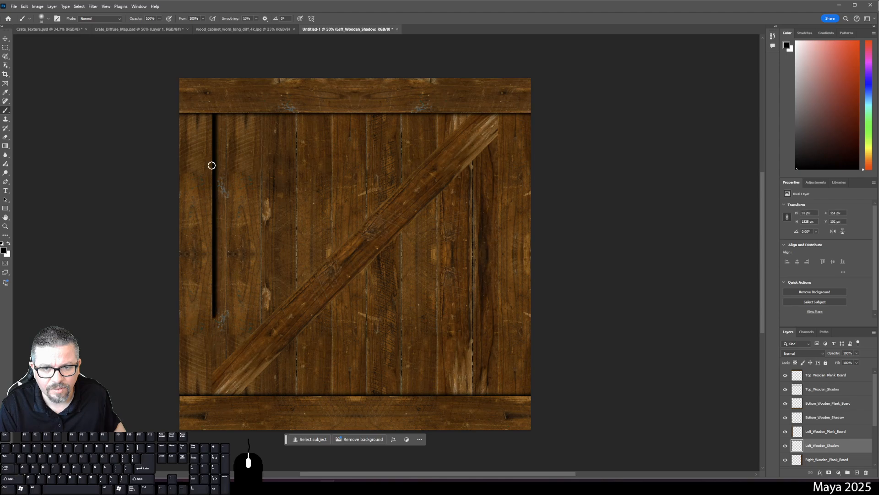
pyautogui.hotkey('ctrl', 'z')
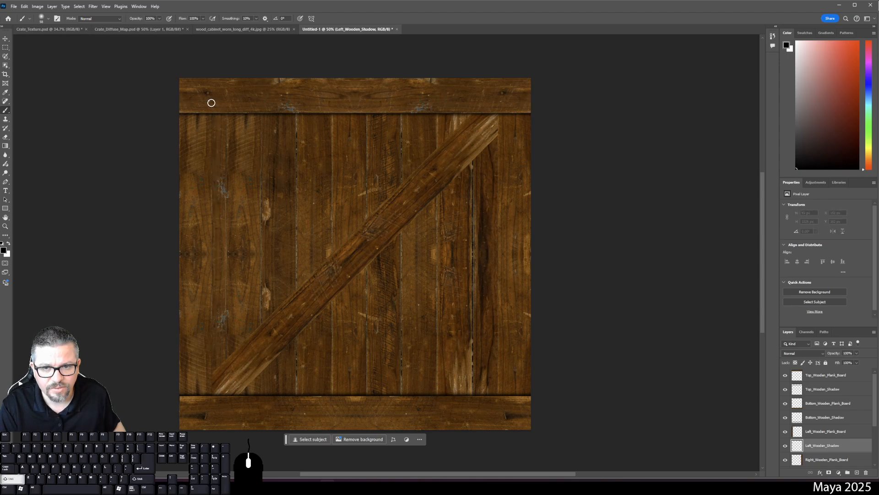
pyautogui.moveTo(211, 102); pyautogui.dragTo(186, 422)
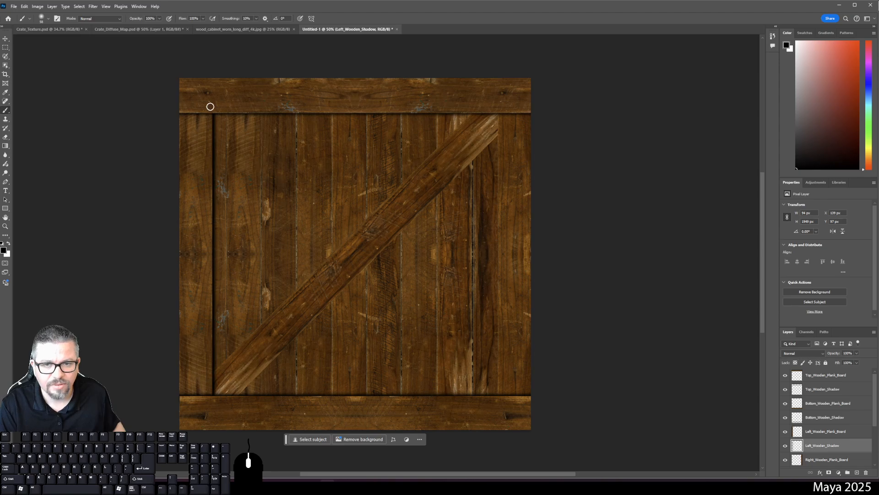
pyautogui.hotkey('ctrl', 'z')
pyautogui.moveTo(211, 99); pyautogui.dragTo(190, 416)
pyautogui.hotkey('ctrl', 'z')
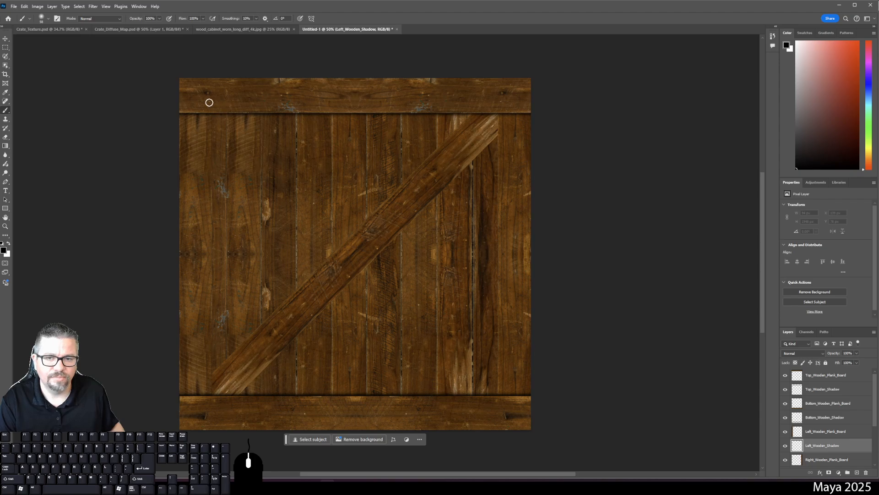
pyautogui.moveTo(210, 99); pyautogui.dragTo(200, 401)
pyautogui.hotkey('ctrl', 'z')
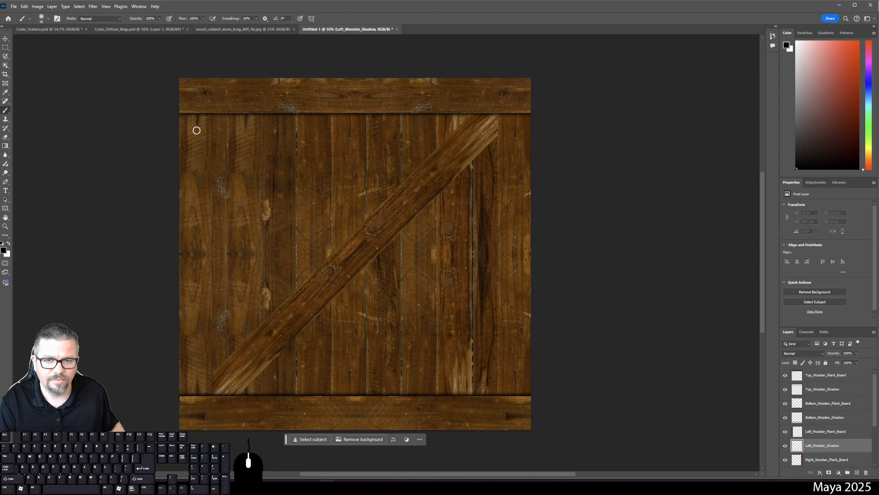
pyautogui.moveTo(208, 110)
pyautogui.mouseDown()
pyautogui.moveTo(189, 260)
pyautogui.moveTo(185, 325)
pyautogui.mouseUp()
pyautogui.hotkey('ctrl', 'z')
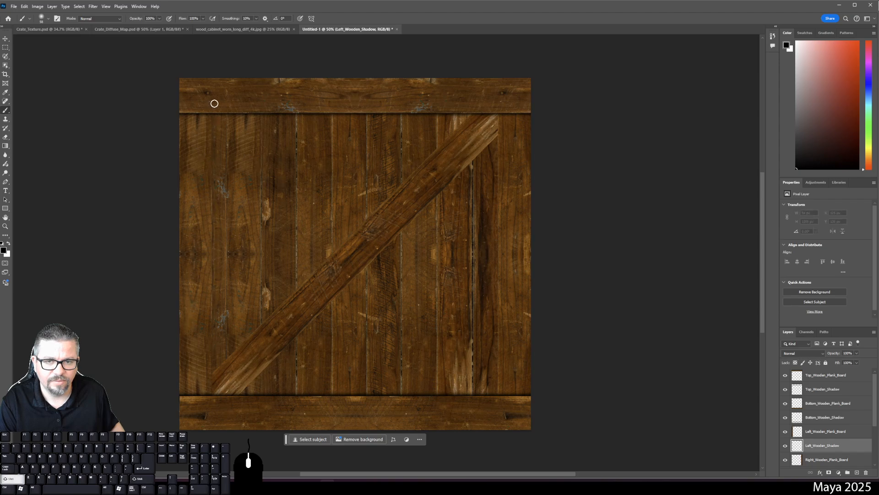
pyautogui.moveTo(212, 103); pyautogui.dragTo(216, 308)
pyautogui.hotkey('ctrl', 'z')
pyautogui.moveTo(211, 102); pyautogui.dragTo(202, 333)
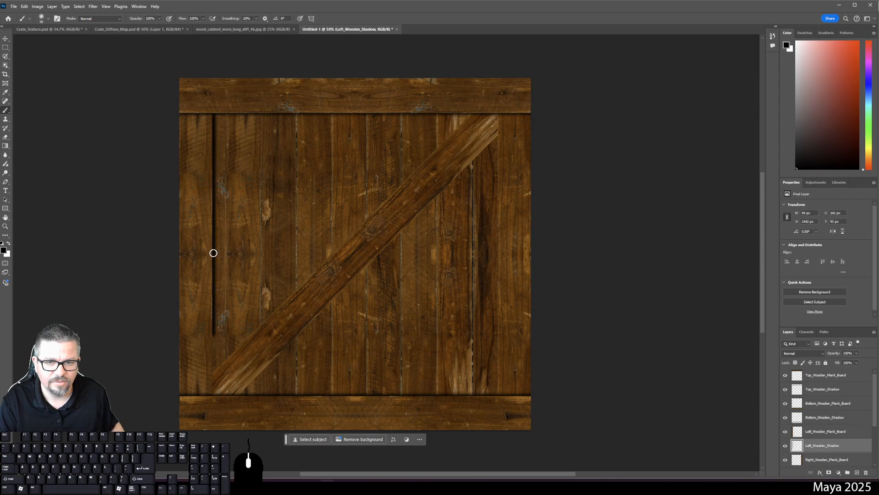
pyautogui.hotkey('ctrl', 'z')
pyautogui.moveTo(212, 105); pyautogui.dragTo(204, 215)
pyautogui.hotkey('ctrl', 'z')
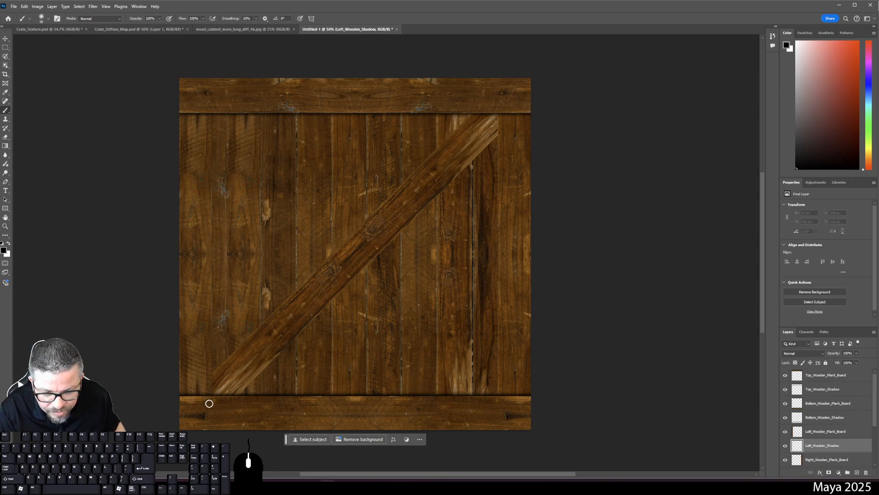
# Paint a straight vertical soft black shadow along the left board's inner edge, running from the bottom board up past the top board
pyautogui.moveTo(210, 403)
pyautogui.mouseDown()
pyautogui.moveTo(200, 236)
pyautogui.moveTo(187, 162)
pyautogui.mouseUp()
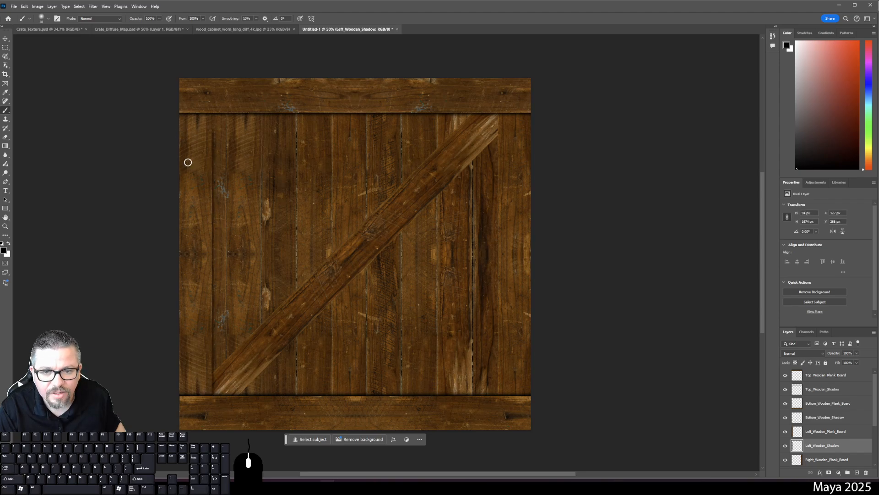
pyautogui.hotkey('ctrl', 'z')
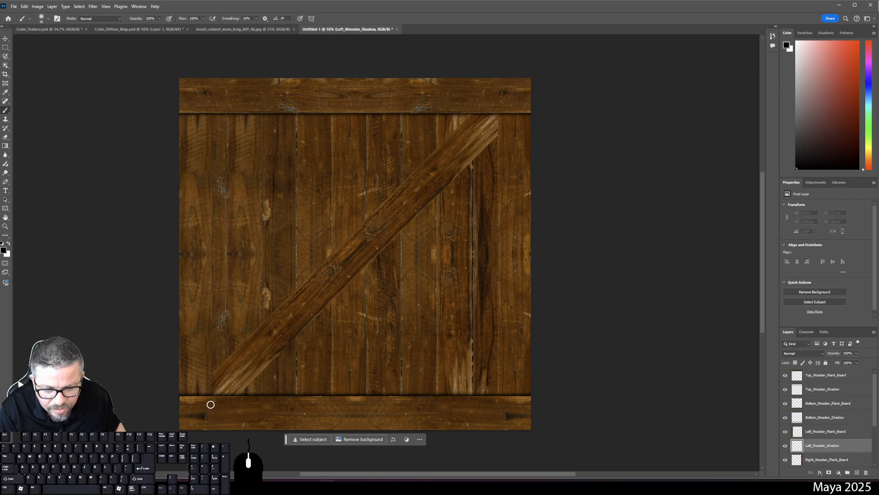
pyautogui.moveTo(210, 404)
pyautogui.mouseDown()
pyautogui.moveTo(191, 104)
pyautogui.moveTo(168, 82)
pyautogui.mouseUp()
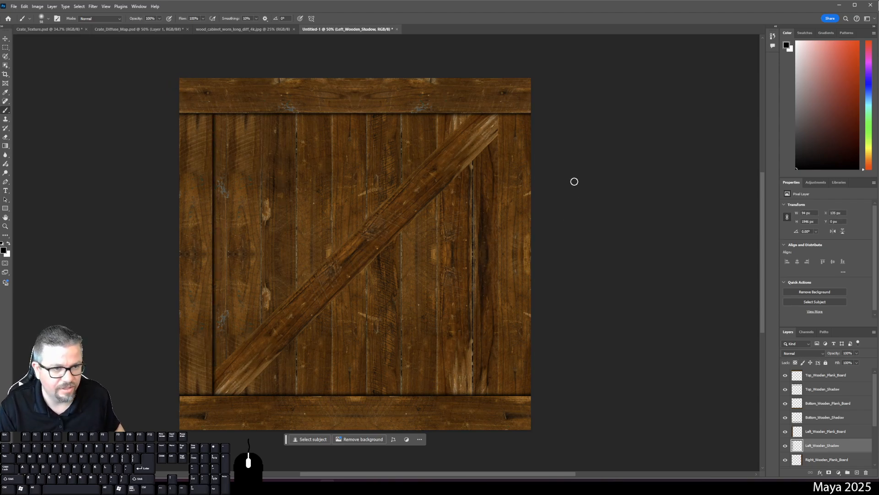
# Create a new layer between the right board and diagonal board layers and name it Right_Wooden_Shadow
pyautogui.scroll(-1, 828, 455)
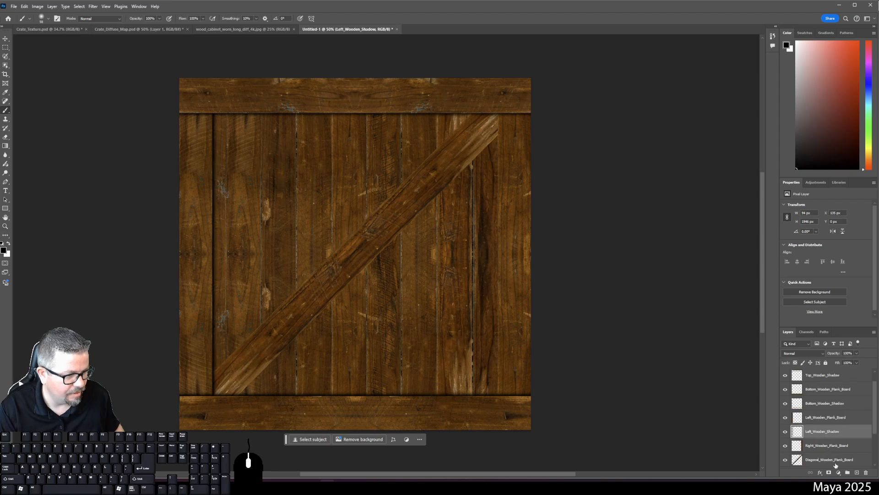
pyautogui.click(835, 464)
pyautogui.click(857, 472)
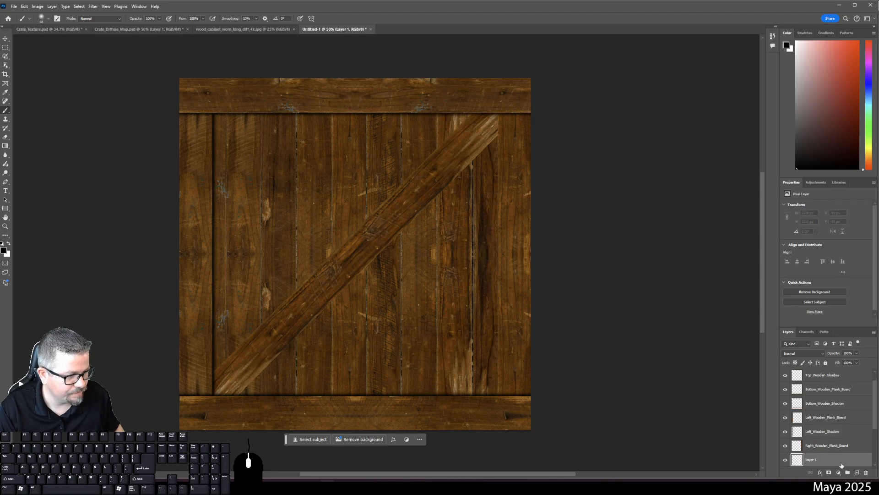
pyautogui.doubleClick(812, 460)
pyautogui.write('Right_')
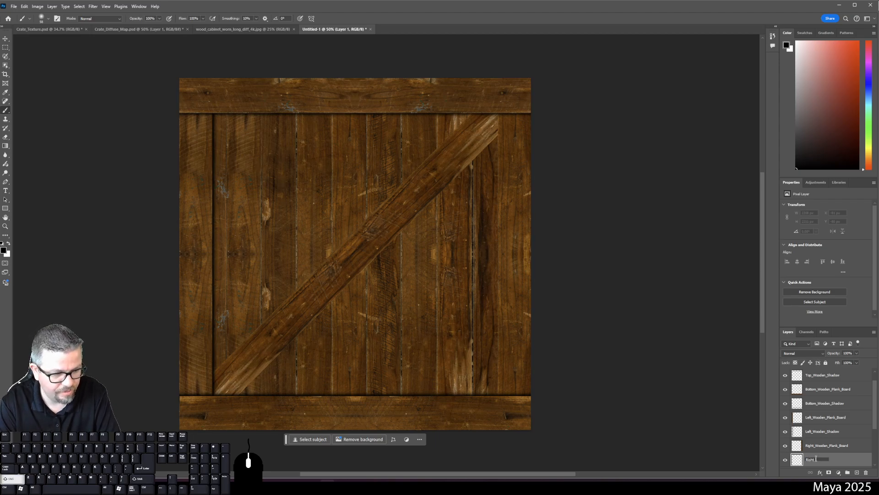
pyautogui.write('Wooden_Shadow')
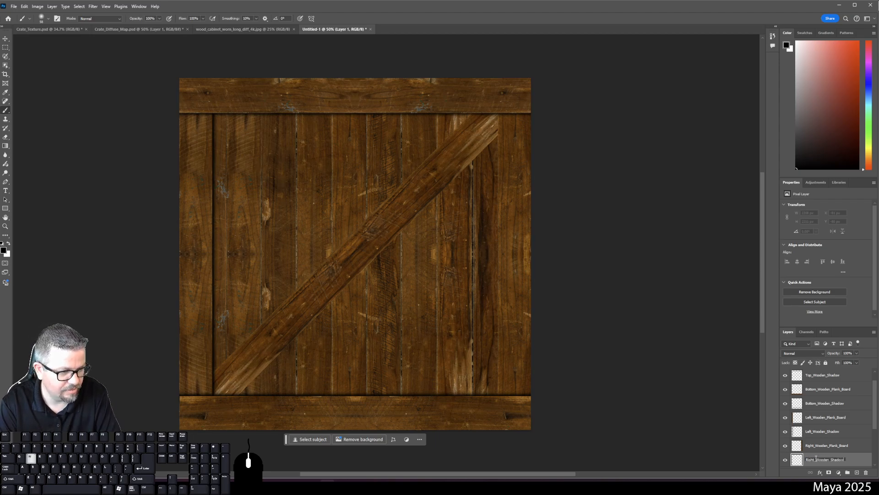
pyautogui.press('Return')
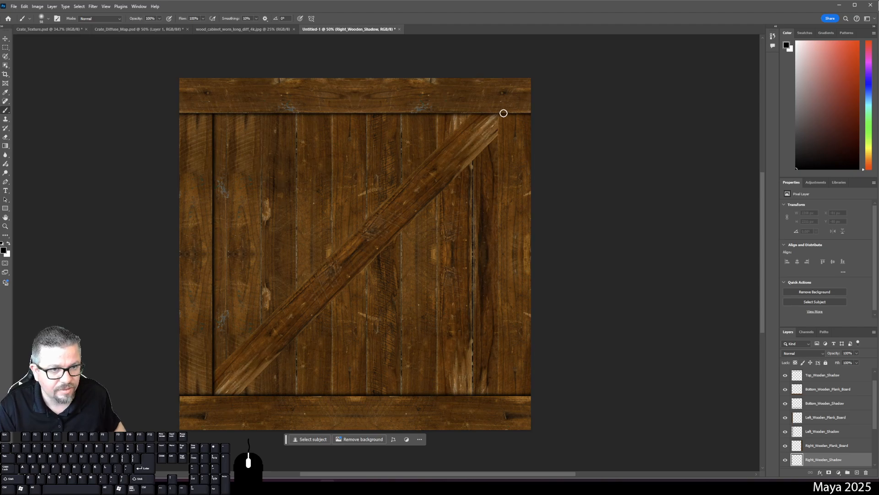
# Paint a straight vertical soft black shadow along the right board's inner edge between the top and bottom boards, redoing the first stroke
pyautogui.moveTo(501, 107); pyautogui.dragTo(511, 422)
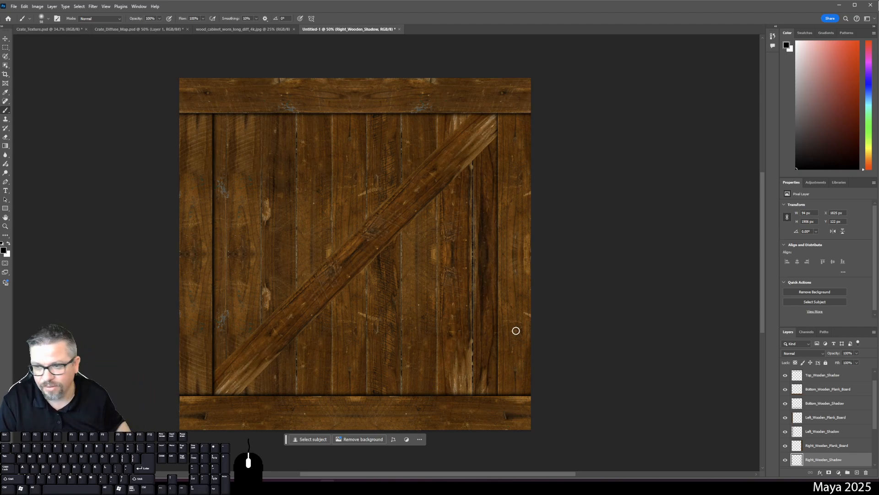
pyautogui.hotkey('ctrl', 'z')
pyautogui.moveTo(498, 396)
pyautogui.mouseDown()
pyautogui.moveTo(510, 249)
pyautogui.moveTo(506, 104)
pyautogui.moveTo(507, 416)
pyautogui.mouseUp()
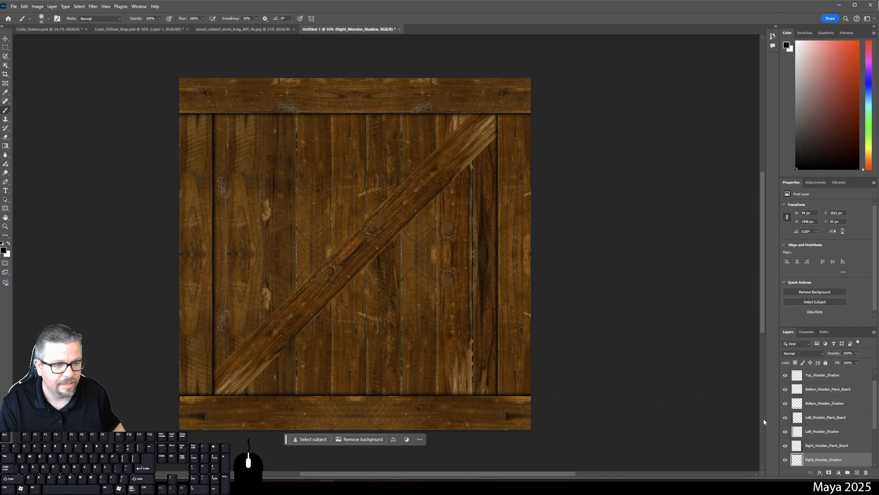
# Create a new layer between the diagonal board and Wood_Planks layers and name it Diagonal_Wooden_Shadow
pyautogui.scroll(-1, 829, 447)
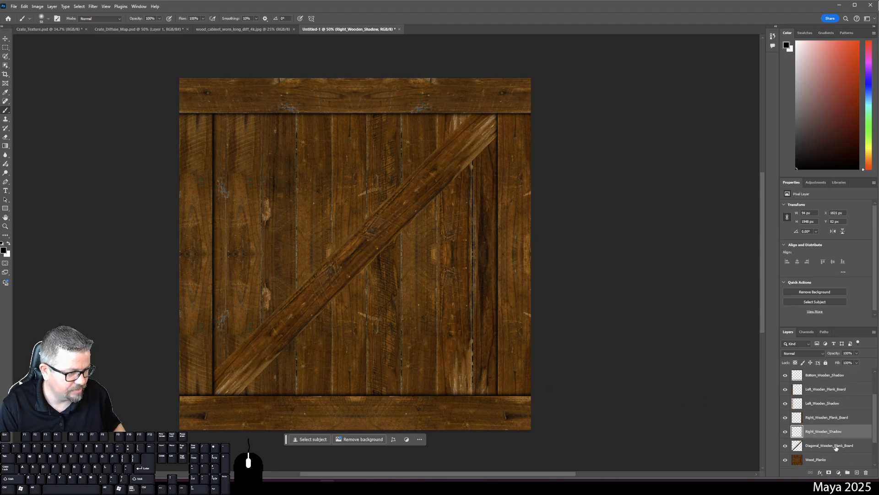
pyautogui.click(831, 458)
pyautogui.click(857, 472)
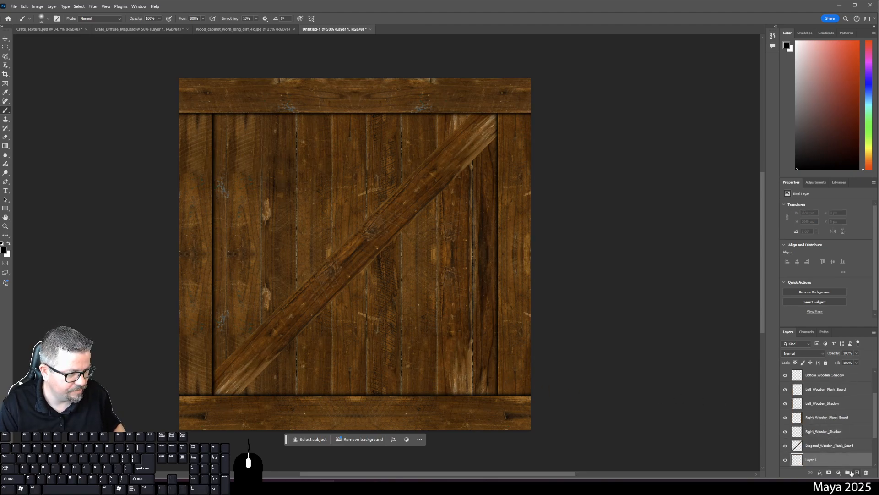
pyautogui.doubleClick(813, 459)
pyautogui.write('Diagonal')
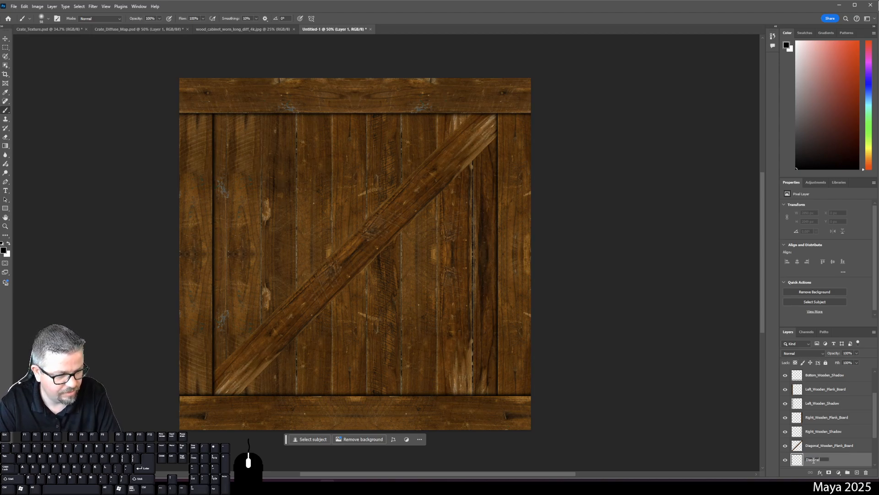
pyautogui.write('_Wooden_Sha')
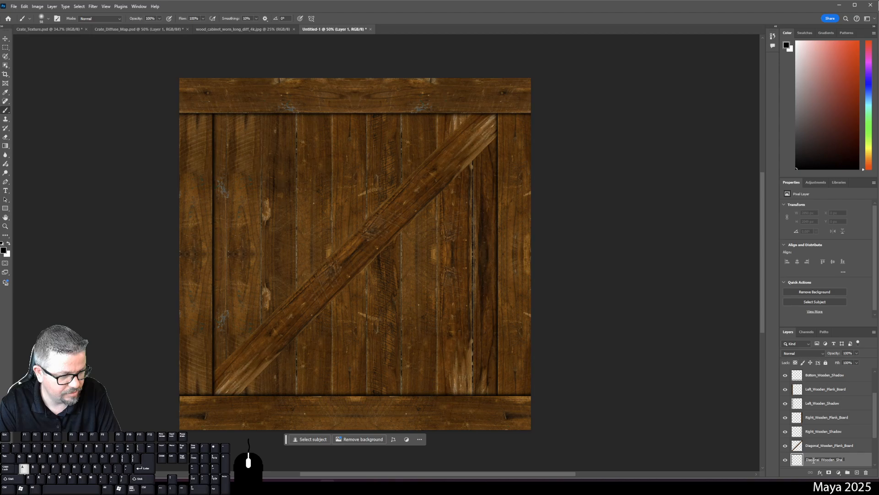
pyautogui.write('dow')
pyautogui.press('Return')
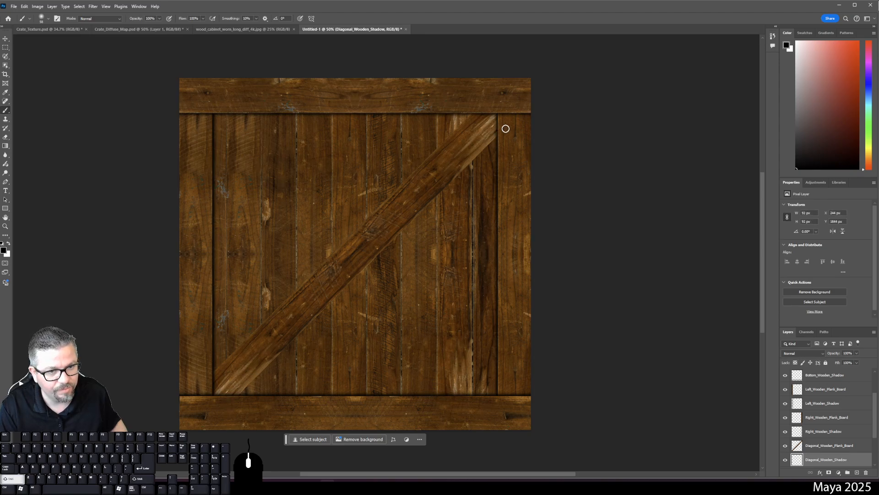
# Paint a straight soft black shadow along the full length of the diagonal board's lower edge
pyautogui.keyDown('shift'); pyautogui.click(505, 129); pyautogui.keyUp('shift')
pyautogui.hotkey('ctrl', 'z')
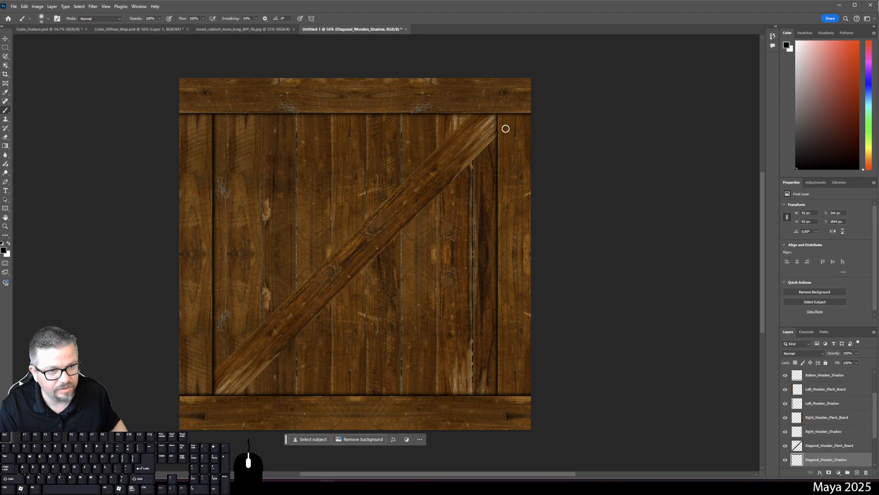
pyautogui.keyDown('shift'); pyautogui.click(231, 399); pyautogui.keyUp('shift')
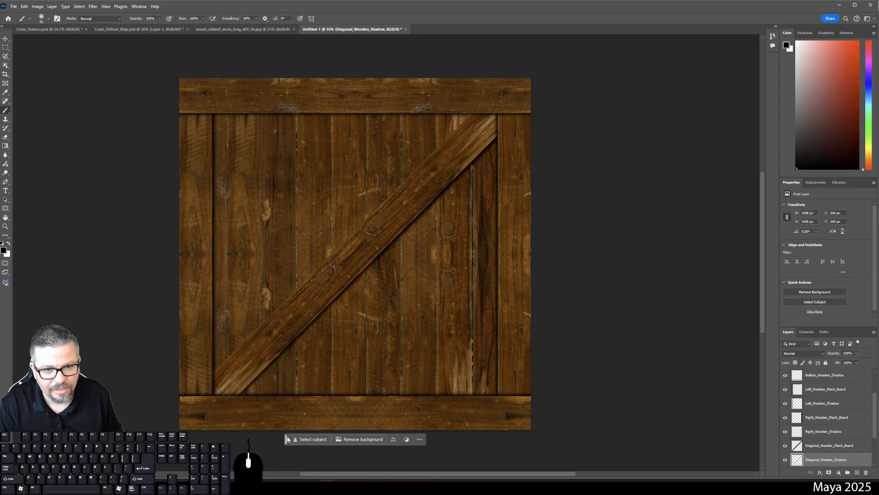
# Switch to the Crate_Texture.psd document to examine the shading on the finished crate's boards
pyautogui.click(49, 30)
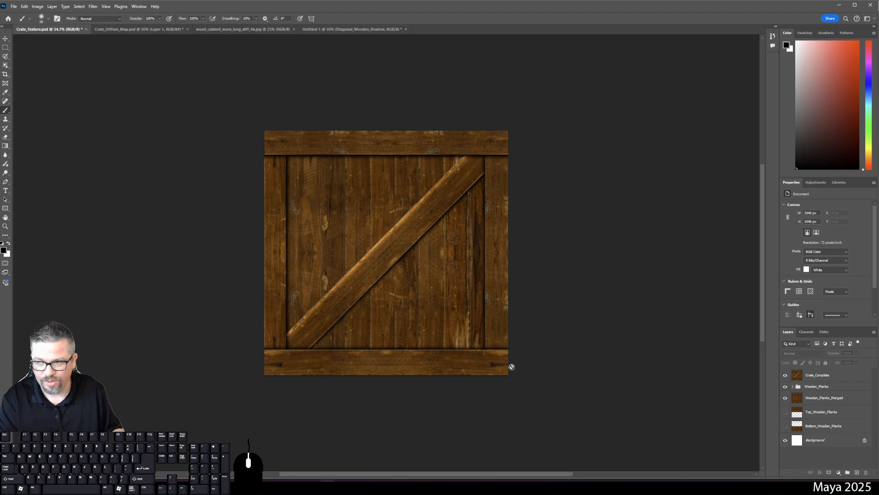
# In the Untitled-1 document, add a layer named Diagonal_Wooden_Highlight directly above the Diagonal_Wooden_Plank_Board layer
pyautogui.click(323, 30)
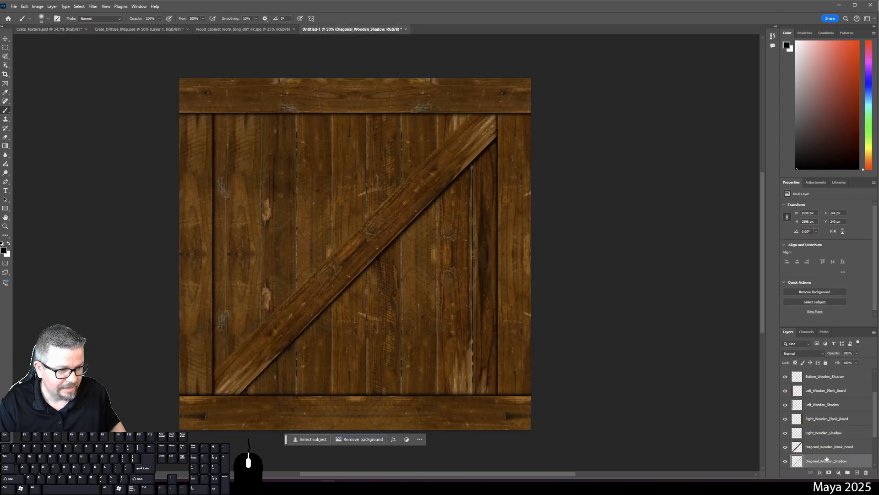
pyautogui.click(857, 472)
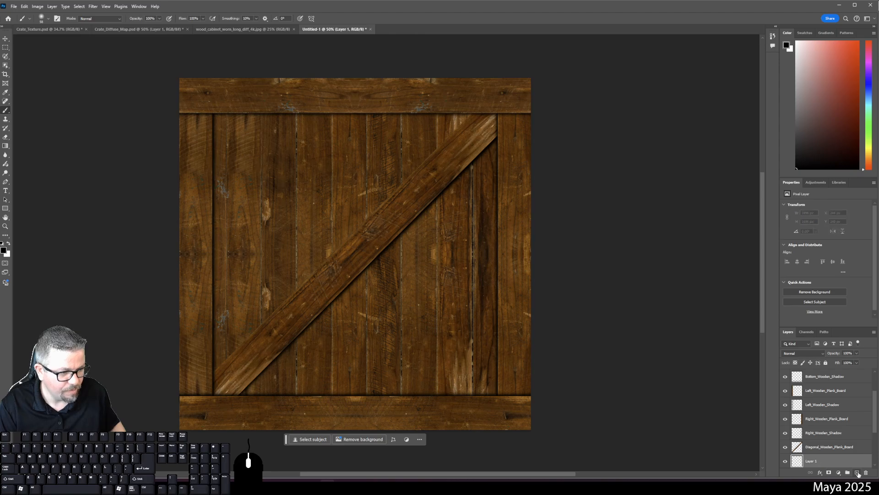
pyautogui.moveTo(848, 460); pyautogui.dragTo(836, 447)
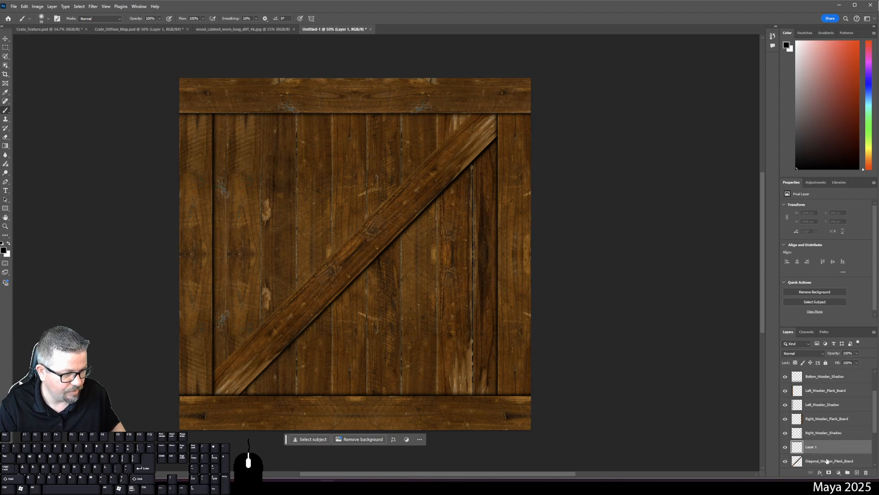
pyautogui.scroll(-3, 849, 430)
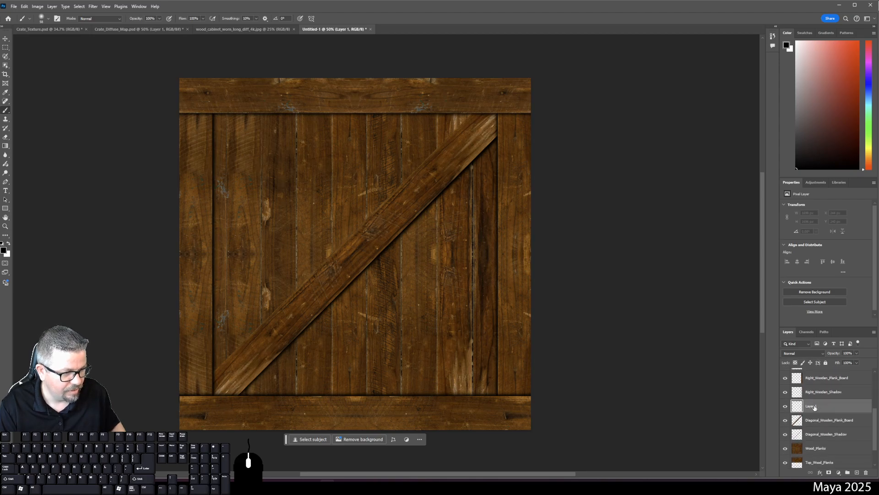
pyautogui.doubleClick(814, 406)
pyautogui.write('ago')
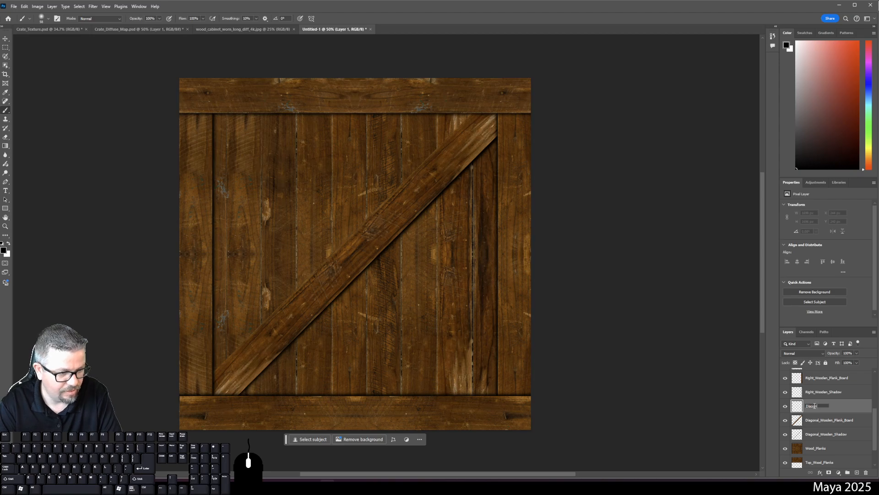
pyautogui.write('nal_Wooden_')
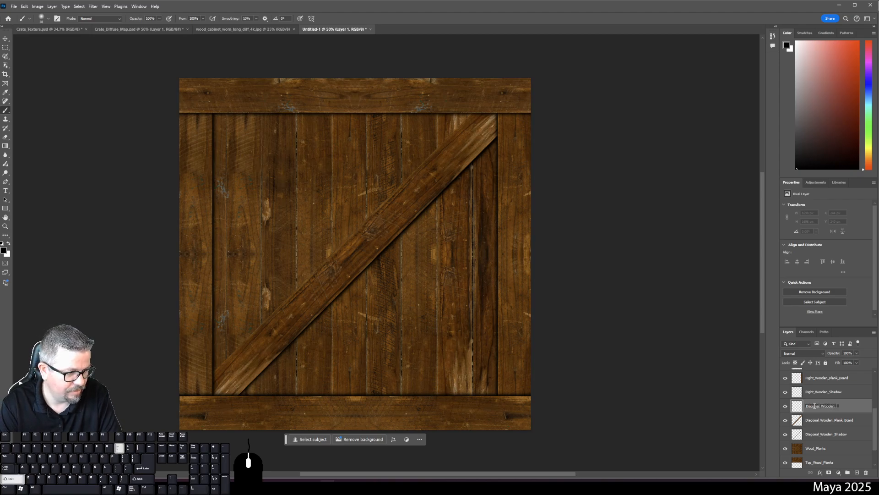
pyautogui.write('Highlight')
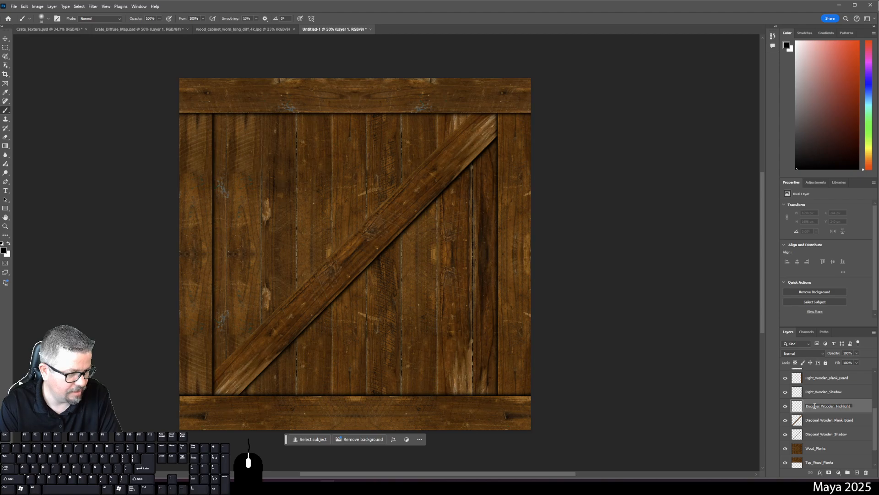
pyautogui.press('Return')
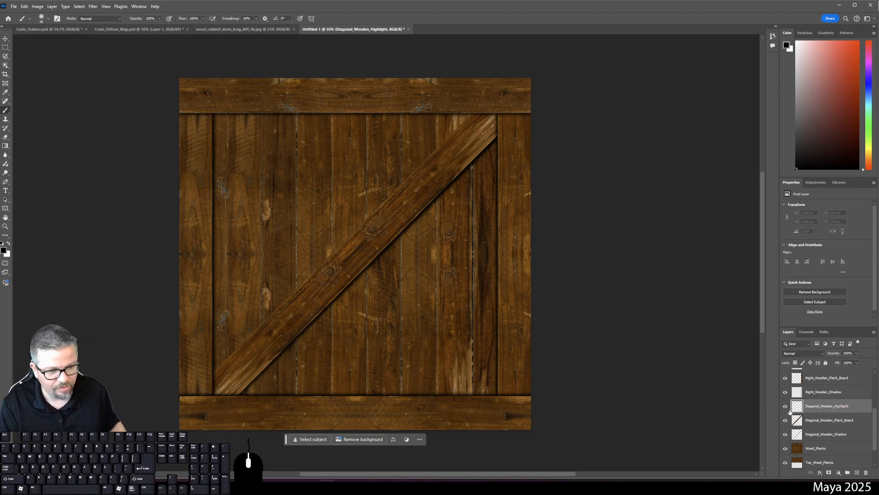
# Clip the Diagonal_Wooden_Highlight layer to the Diagonal_Wooden_Plank_Board layer with a clipping mask
pyautogui.rightClick(802, 408)
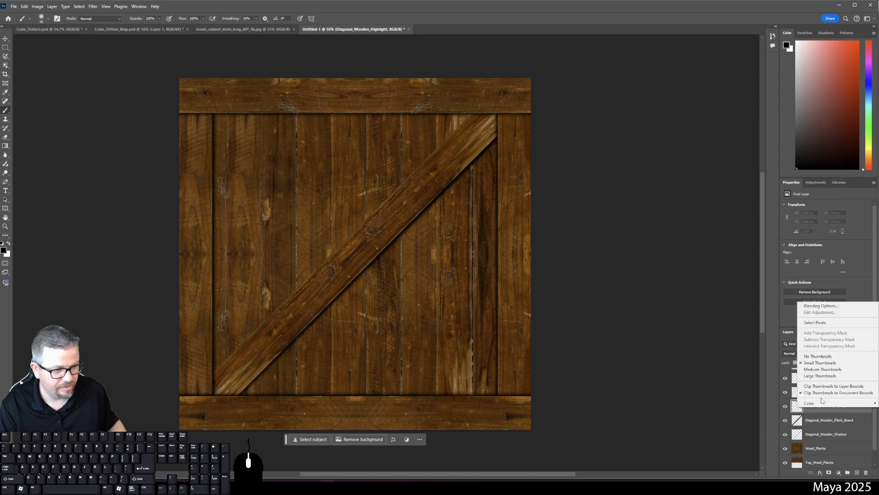
pyautogui.click(828, 420)
pyautogui.rightClick(836, 407)
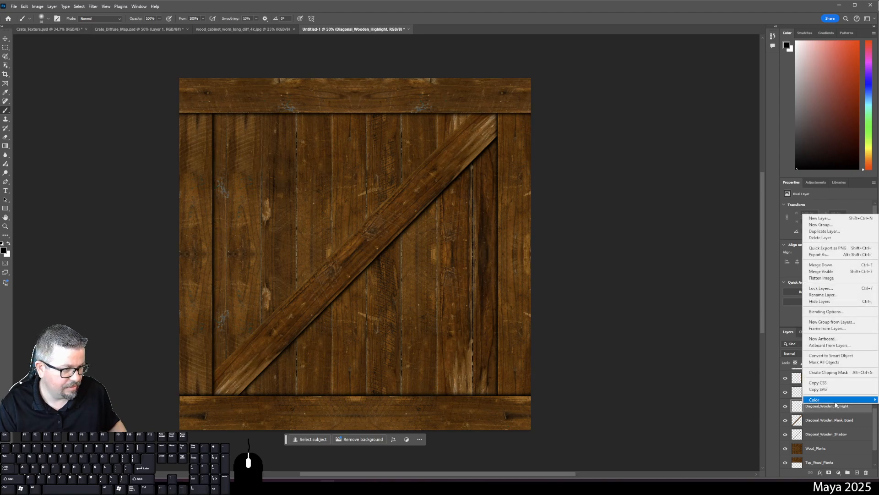
pyautogui.click(842, 372)
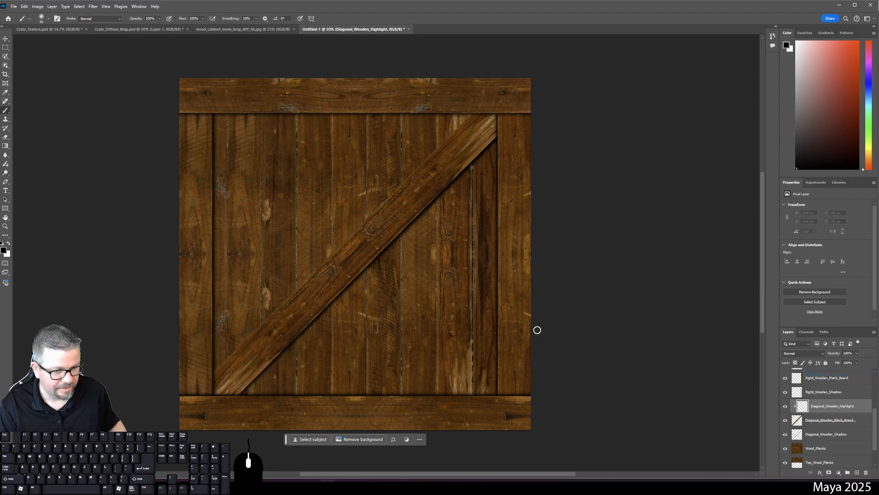
# Make white the foreground color, and test the clipping mask with a brush scribble over the diagonal plank that is undone
pyautogui.click(9, 244)
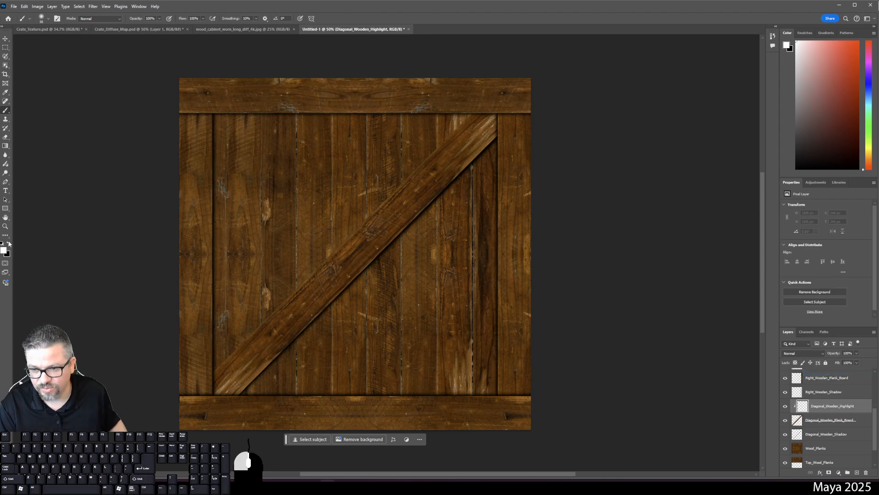
pyautogui.moveTo(262, 326)
pyautogui.mouseDown()
pyautogui.moveTo(310, 349)
pyautogui.moveTo(338, 217)
pyautogui.moveTo(369, 191)
pyautogui.moveTo(495, 147)
pyautogui.moveTo(505, 178)
pyautogui.moveTo(344, 336)
pyautogui.moveTo(289, 416)
pyautogui.moveTo(208, 332)
pyautogui.moveTo(257, 392)
pyautogui.moveTo(245, 320)
pyautogui.moveTo(271, 325)
pyautogui.moveTo(280, 306)
pyautogui.mouseUp()
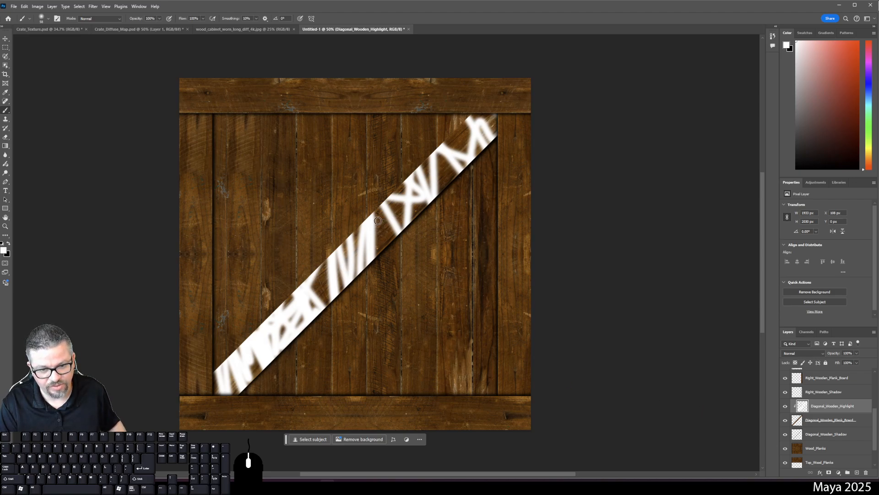
pyautogui.hotkey('ctrl', 'z')
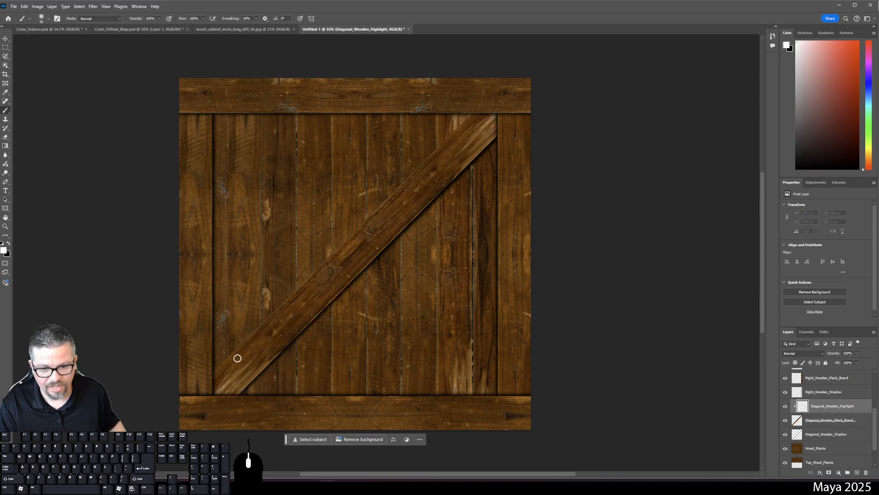
# Paint a straight white line along the diagonal plank's upper edge and set the highlight layer's blend mode to Overlay
pyautogui.click(198, 384)
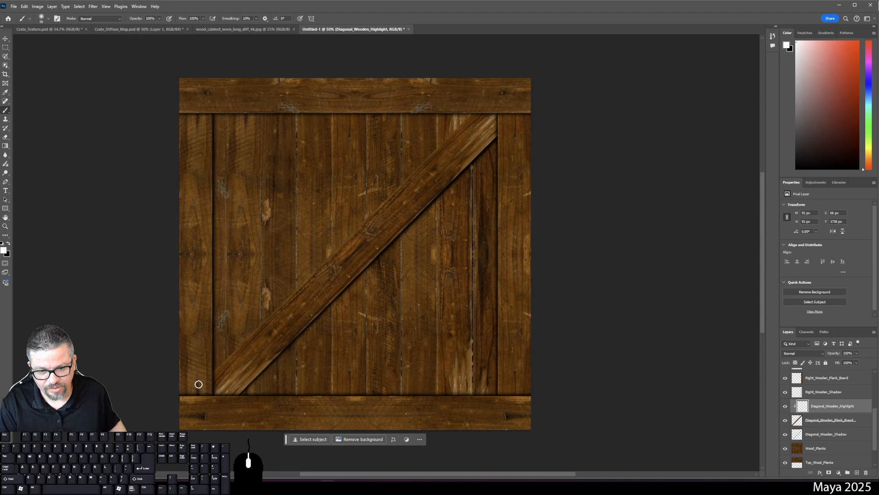
pyautogui.keyDown('shift'); pyautogui.click(480, 104); pyautogui.keyUp('shift')
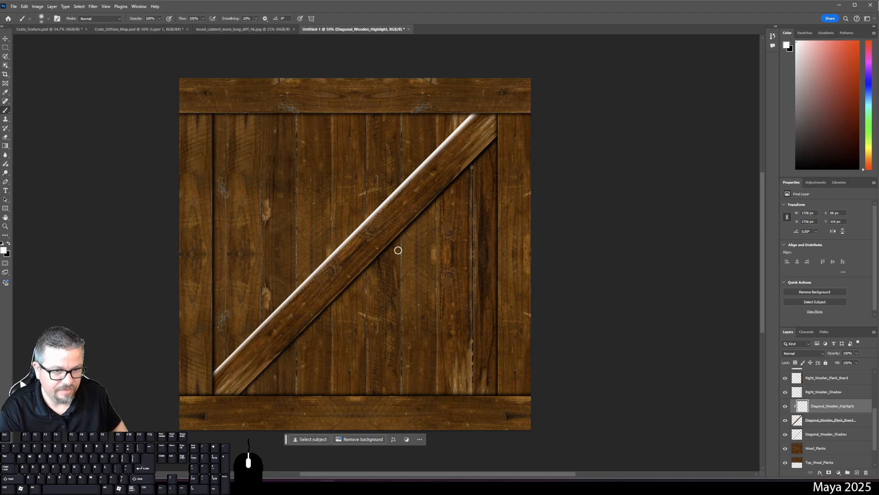
pyautogui.click(803, 353)
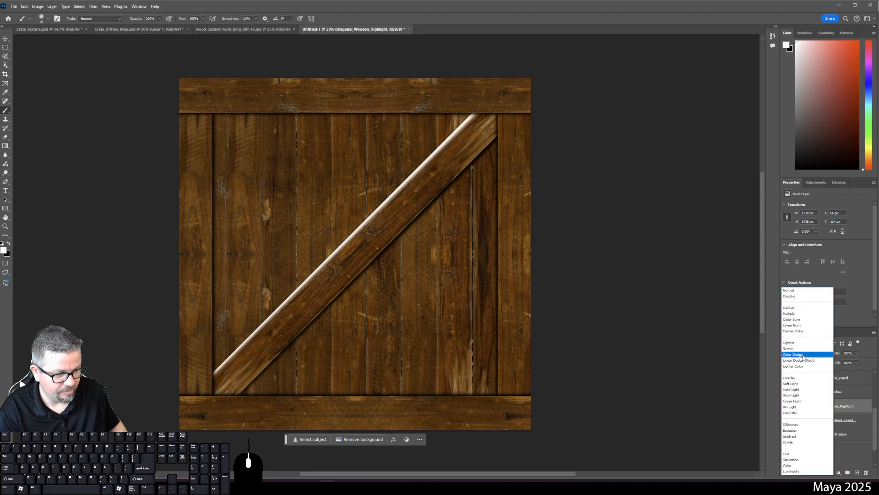
pyautogui.click(804, 380)
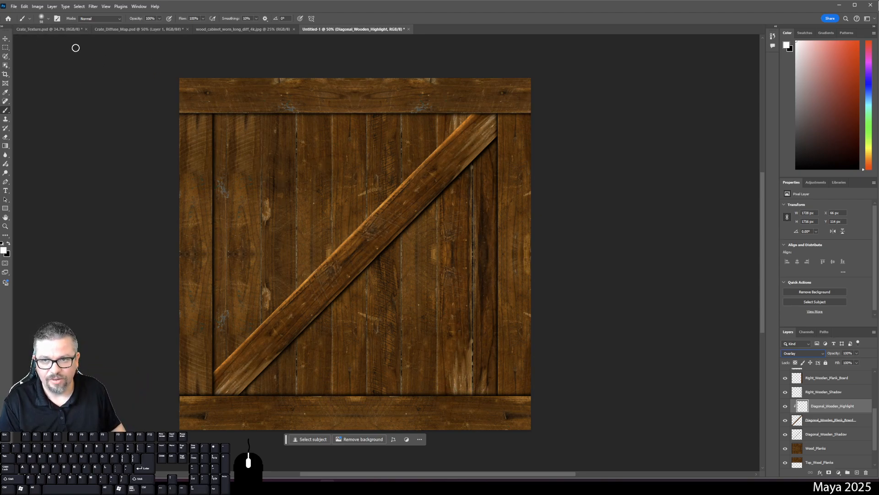
# Compare the highlighted plank with the finished crate in Crate_Texture.psd and return to the Untitled-1 document
pyautogui.click(49, 30)
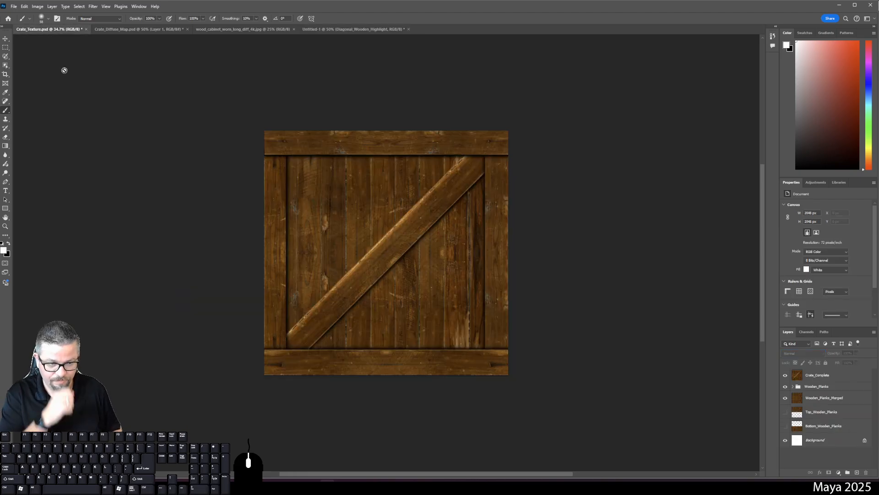
pyautogui.click(357, 29)
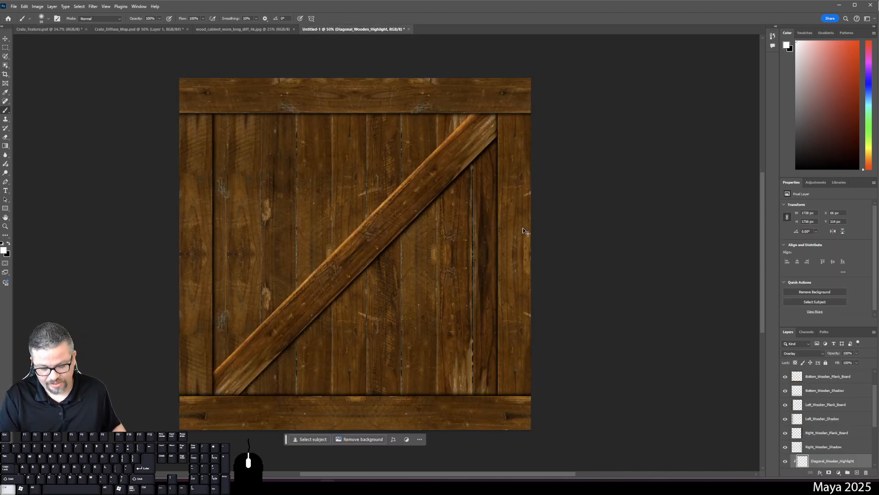
# Save the document as Crate_Example_Diffuse in Photoshop format in the In_Class_Example folder, with Maximize Compatibility on
pyautogui.hotkey('ctrl', 'shift', 's')
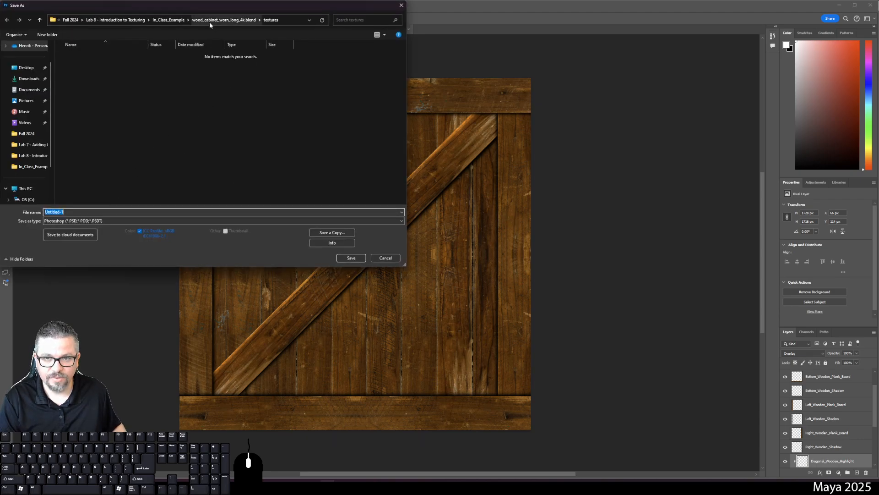
pyautogui.click(169, 20)
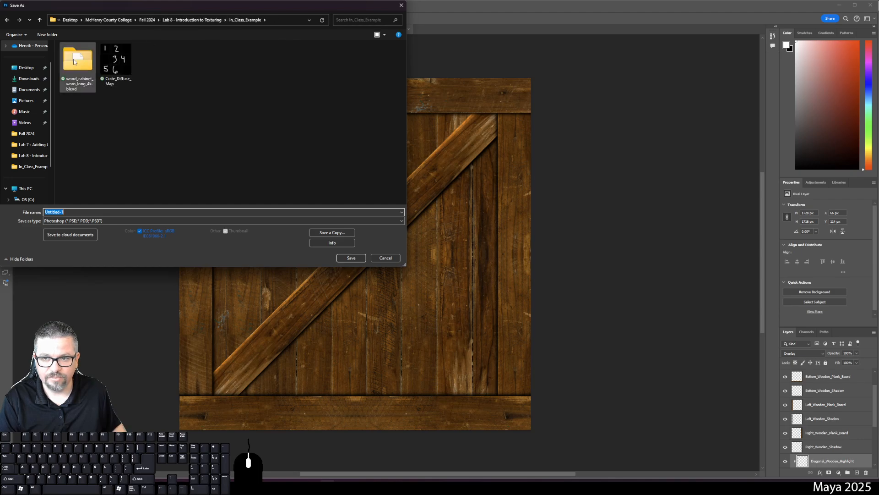
pyautogui.click(85, 211)
pyautogui.press('BackSpace')
pyautogui.press('BackSpace')
pyautogui.press('BackSpace')
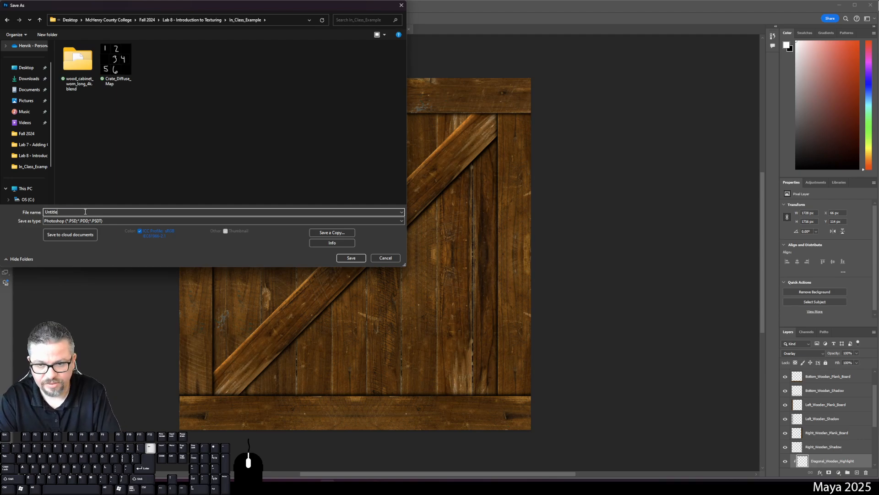
pyautogui.write('Crate_')
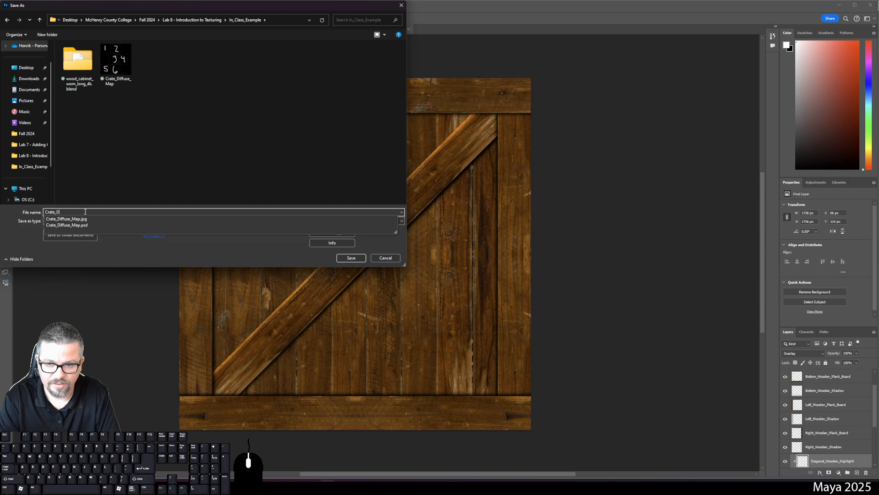
pyautogui.write('Ex')
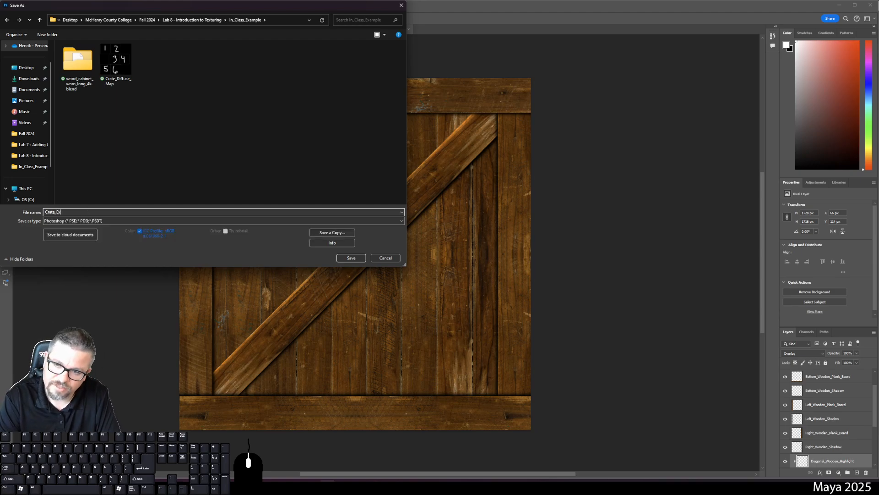
pyautogui.write('ample_Diffuse')
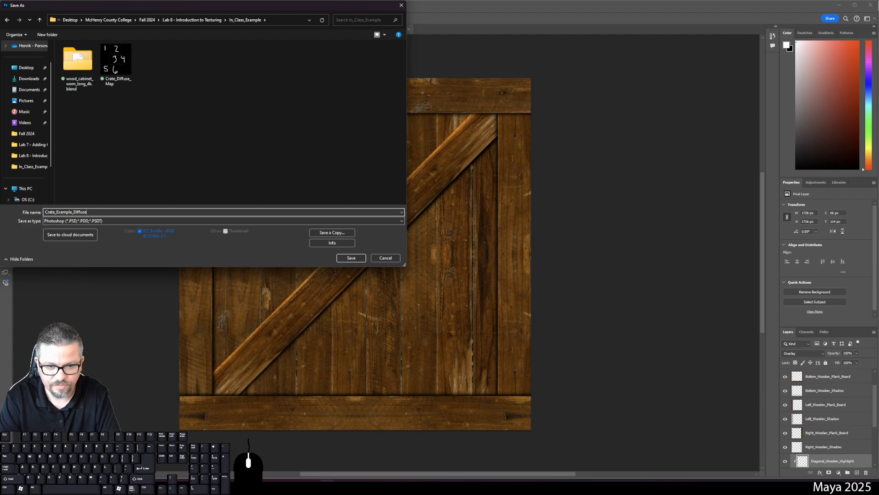
pyautogui.press('Return')
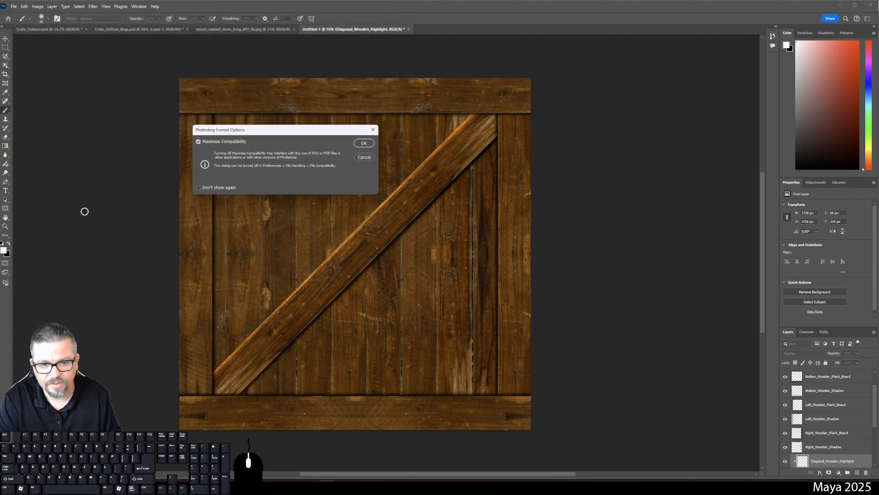
pyautogui.click(358, 147)
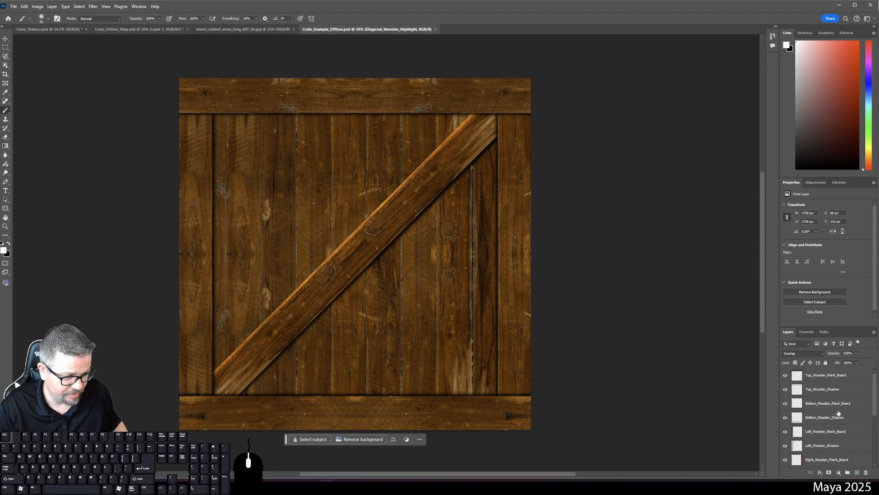
# Group all the layers from Top_Wooden_Plank_Board down to Diagonal_Wooden_Shadow
pyautogui.scroll(-3, 840, 414)
pyautogui.scroll(3, 837, 413)
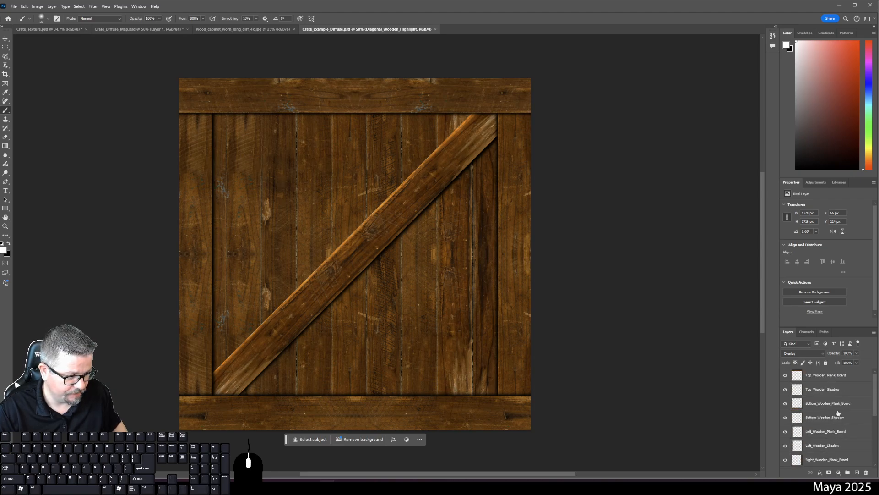
pyautogui.click(823, 378)
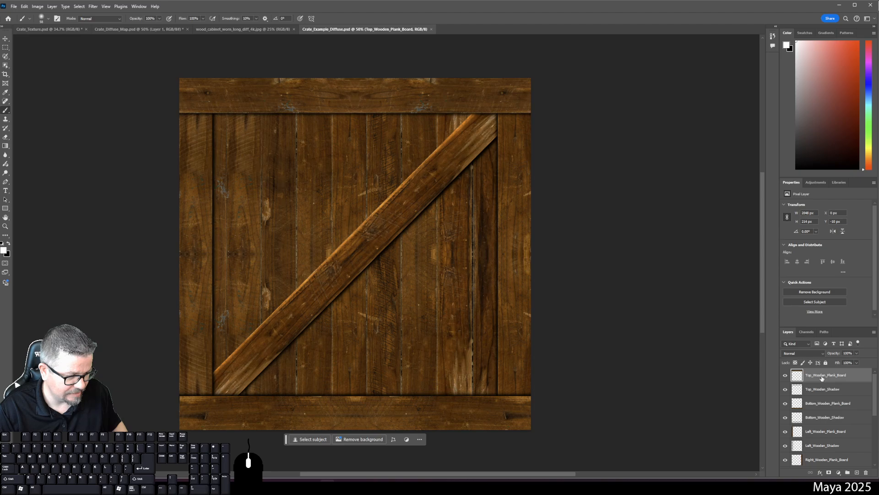
pyautogui.scroll(-2, 822, 378)
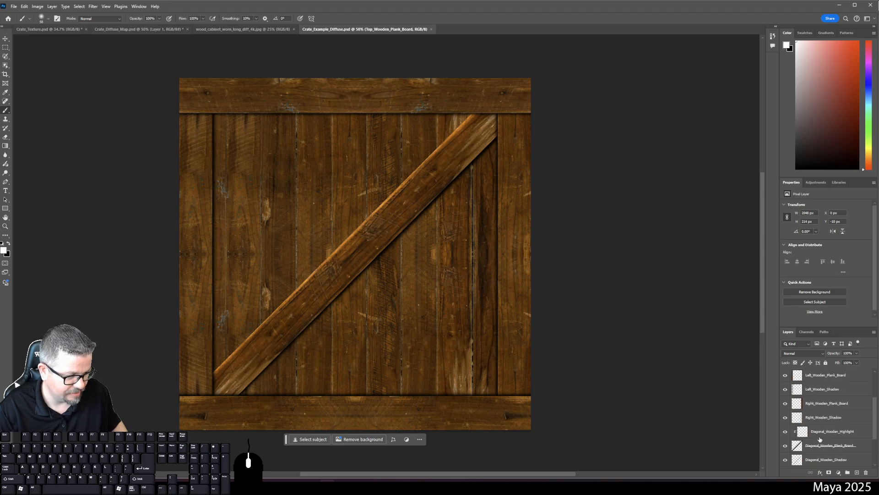
pyautogui.scroll(-1, 820, 439)
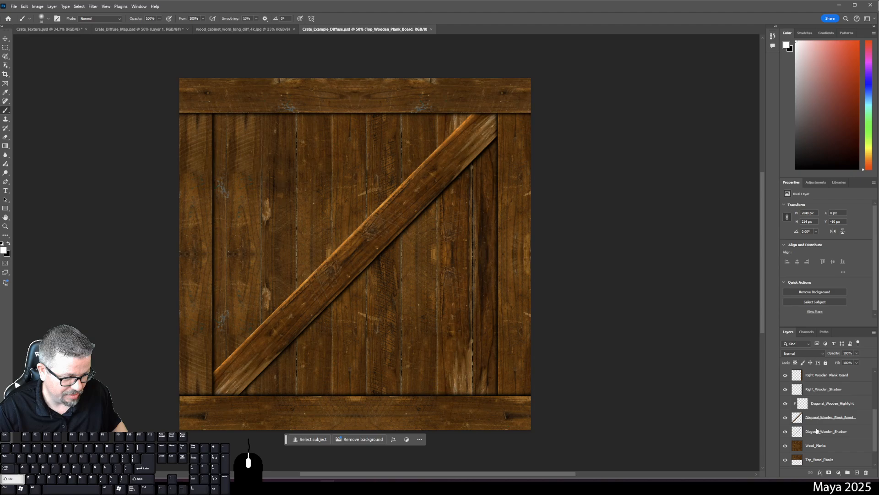
pyautogui.keyDown('shift'); pyautogui.click(813, 431); pyautogui.keyUp('shift')
pyautogui.scroll(3, 812, 426)
pyautogui.click(824, 378)
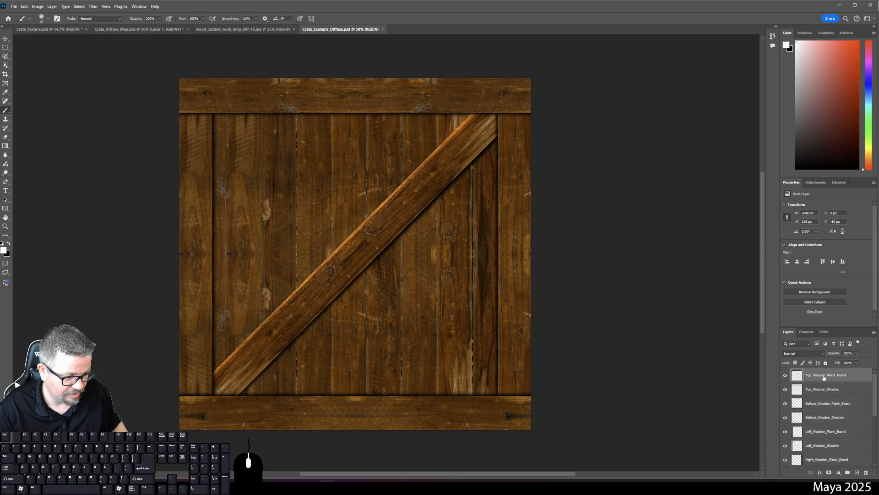
pyautogui.scroll(-3, 822, 426)
pyautogui.keyDown('shift'); pyautogui.click(822, 447); pyautogui.keyUp('shift')
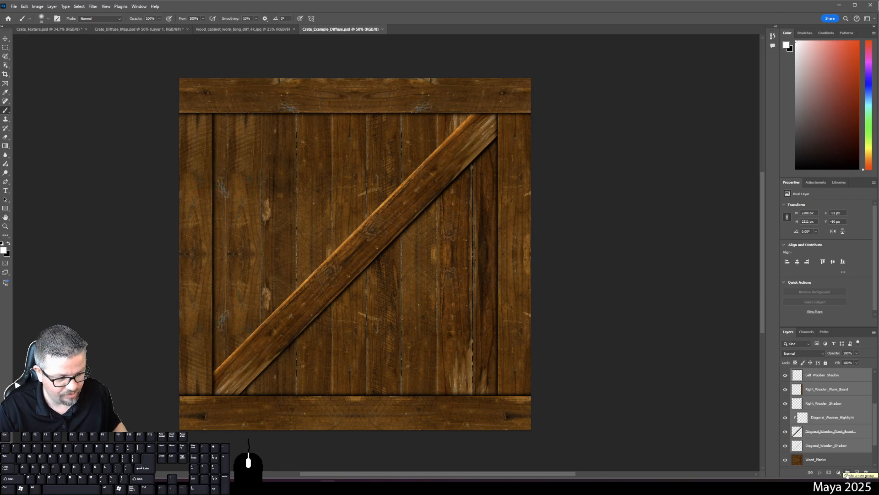
pyautogui.click(846, 472)
# Name the new layer group Wooden_Planks, expand it to check its layers, and collapse it again
pyautogui.doubleClick(811, 373)
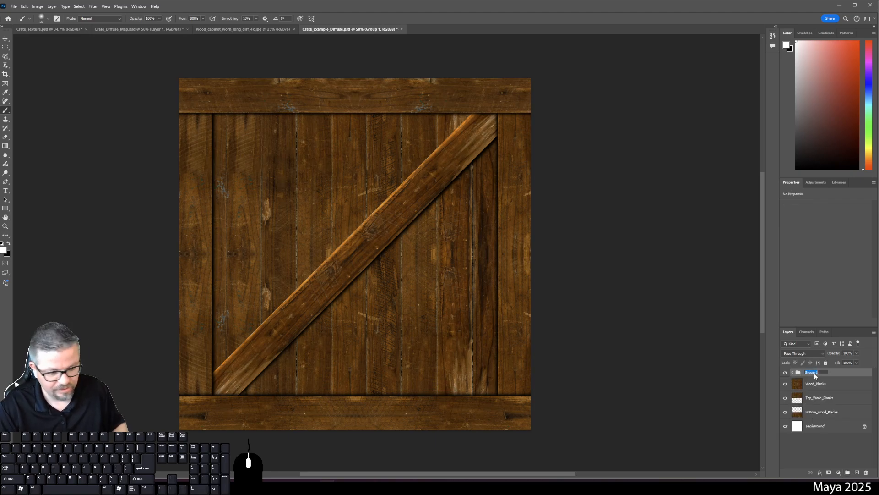
pyautogui.write('W')
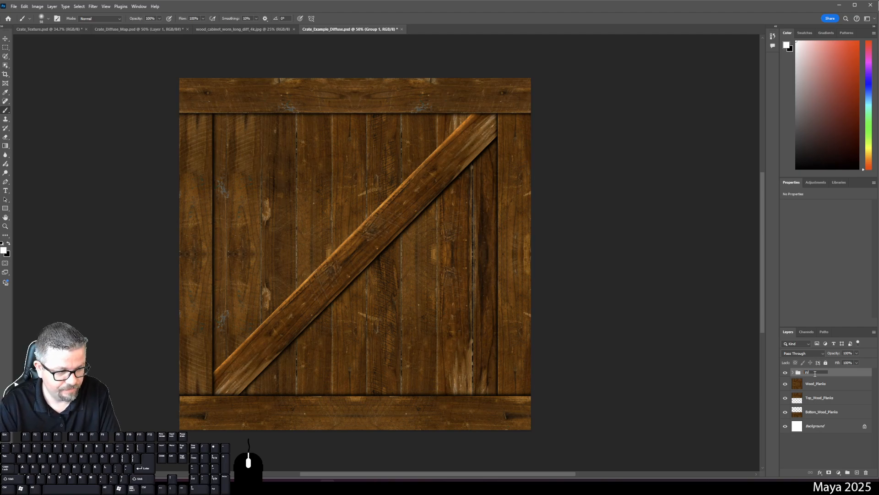
pyautogui.write('ooden_Planks')
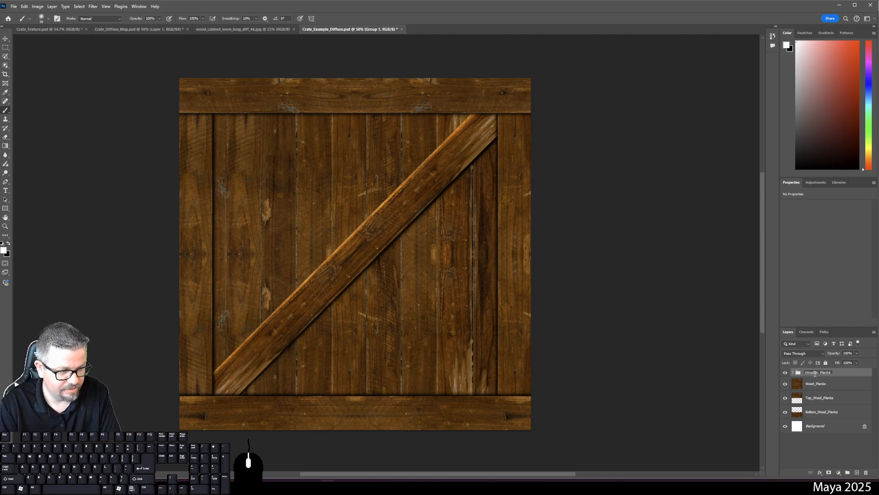
pyautogui.press('Return')
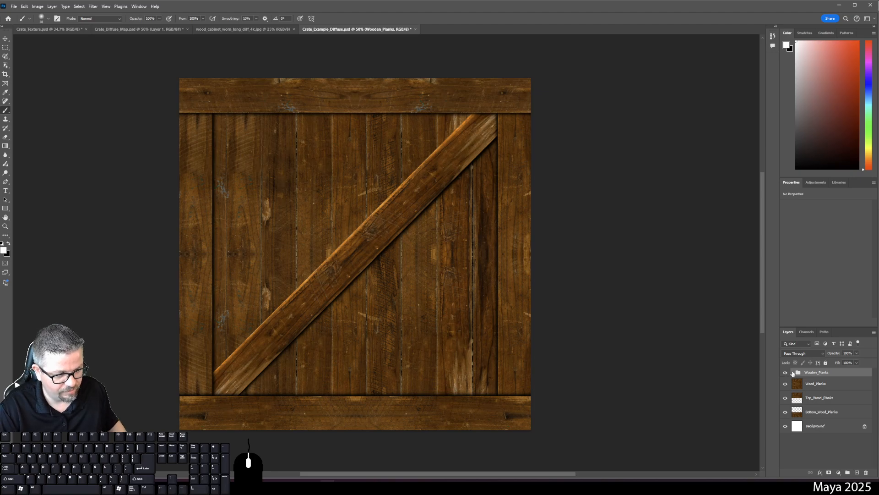
pyautogui.click(792, 373)
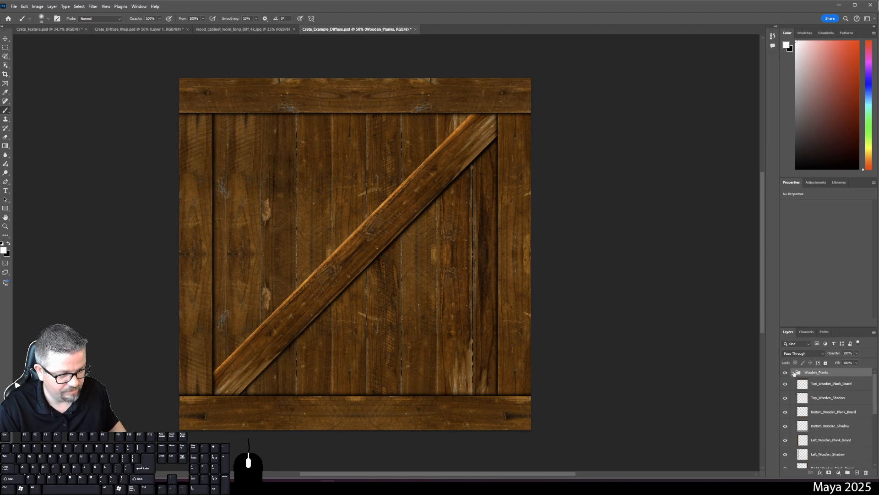
pyautogui.click(792, 372)
# Group the Top_Wood_Planks and Bottom_Wood_Planks layers as Original_Wood_Planks and save the document
pyautogui.click(815, 402)
pyautogui.keyDown('shift'); pyautogui.click(818, 413); pyautogui.keyUp('shift')
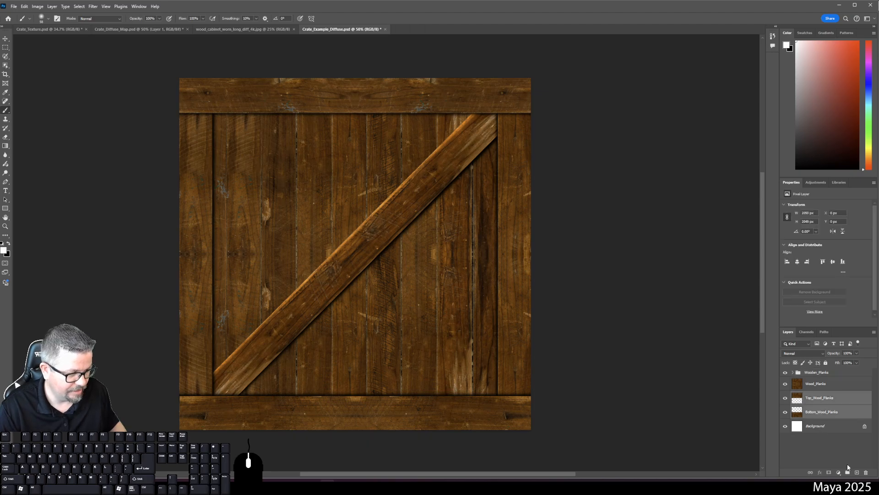
pyautogui.click(848, 471)
pyautogui.doubleClick(811, 395)
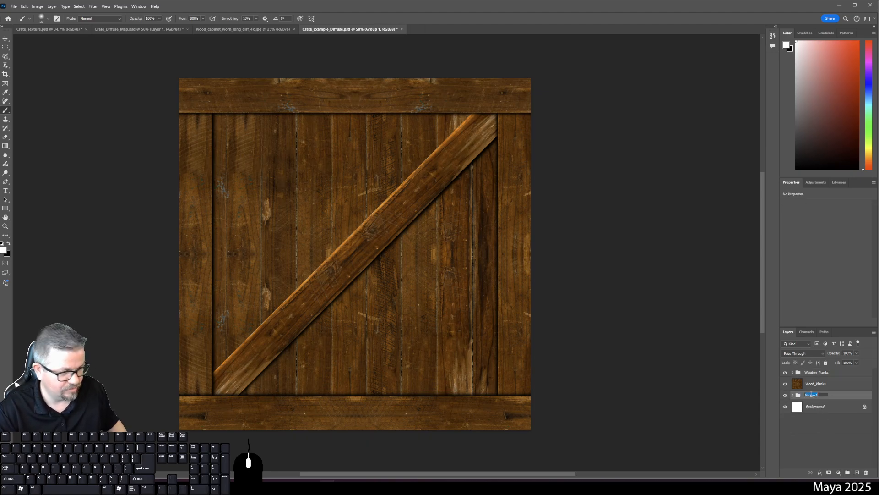
pyautogui.write('Grigin')
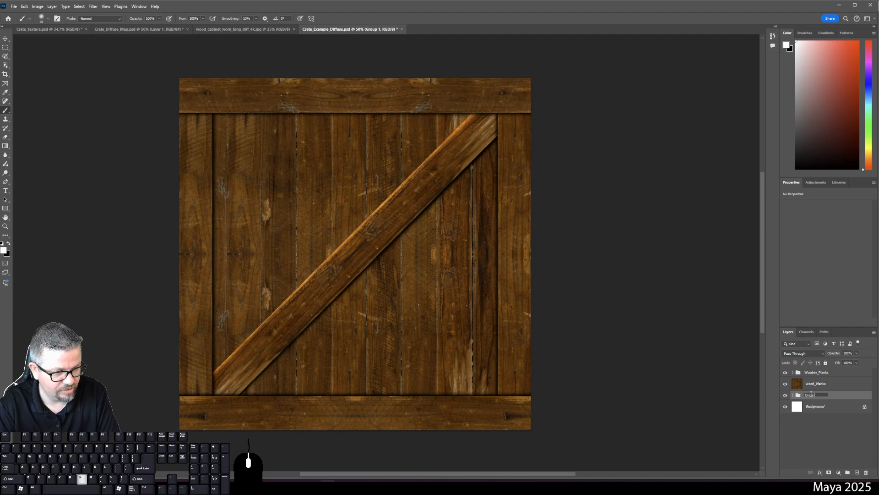
pyautogui.write('al Wood_Planks')
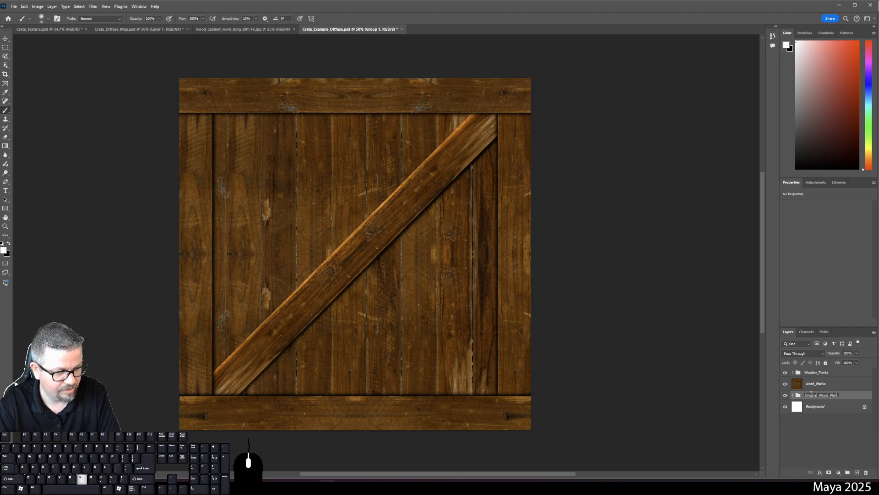
pyautogui.press('Return')
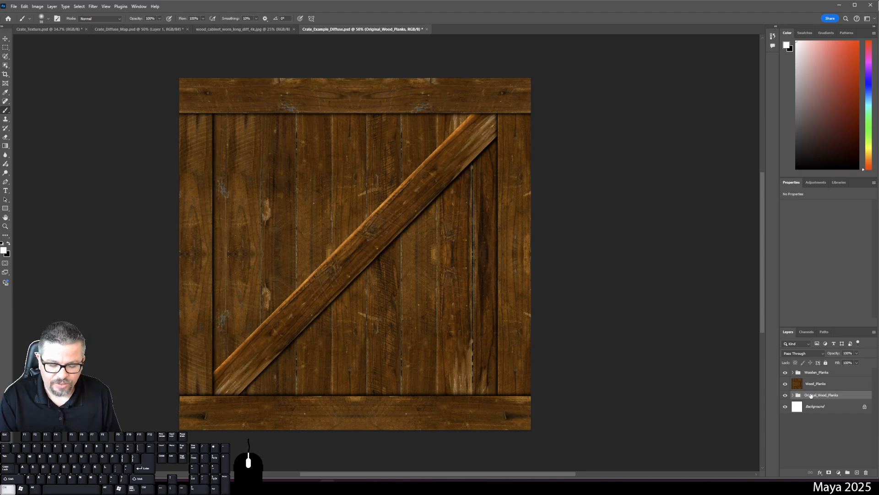
pyautogui.hotkey('ctrl', 's')
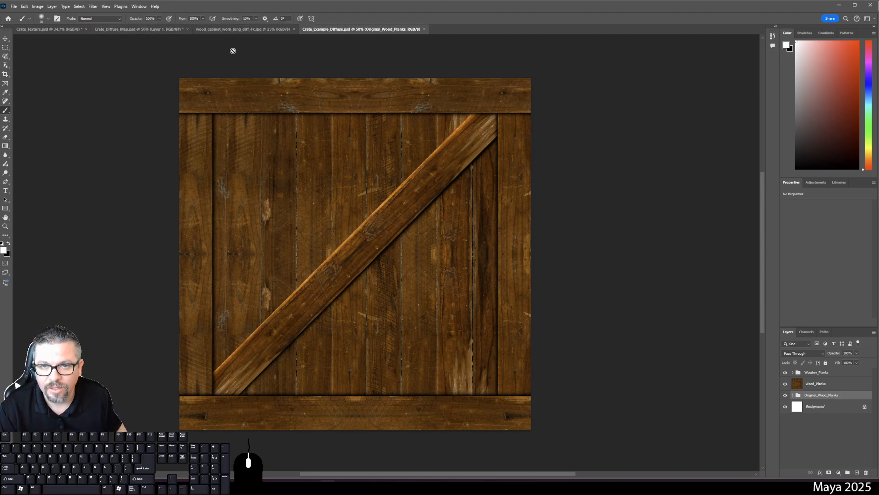
# Export the crate texture as a 2048 x 2048 px JPG named Crate_Example_Diffuse in the In_Class_Example folder
pyautogui.click(823, 372)
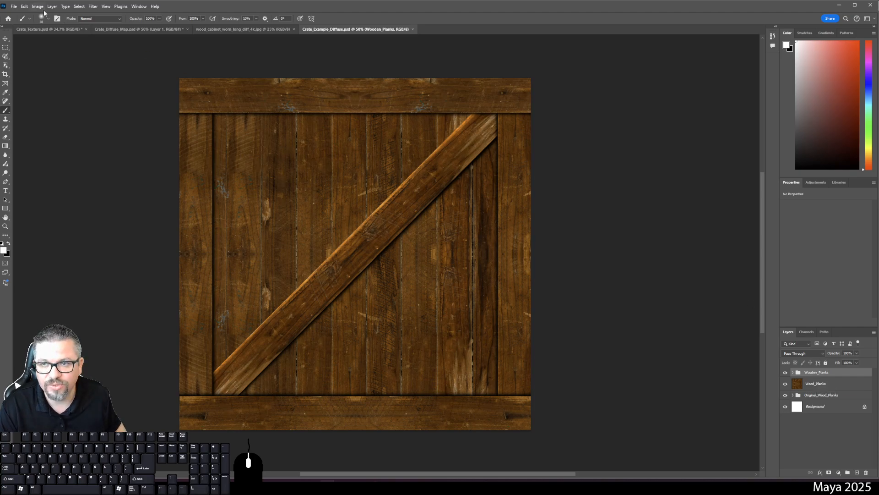
pyautogui.click(13, 6)
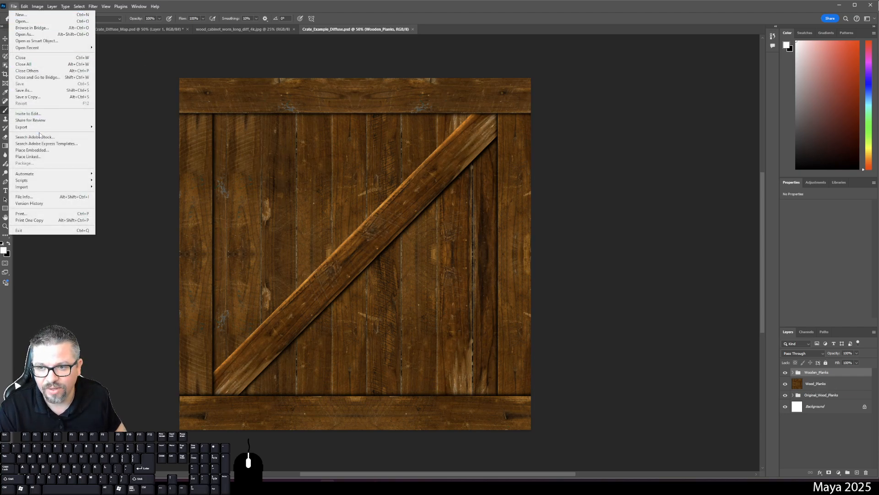
pyautogui.moveTo(69, 128)
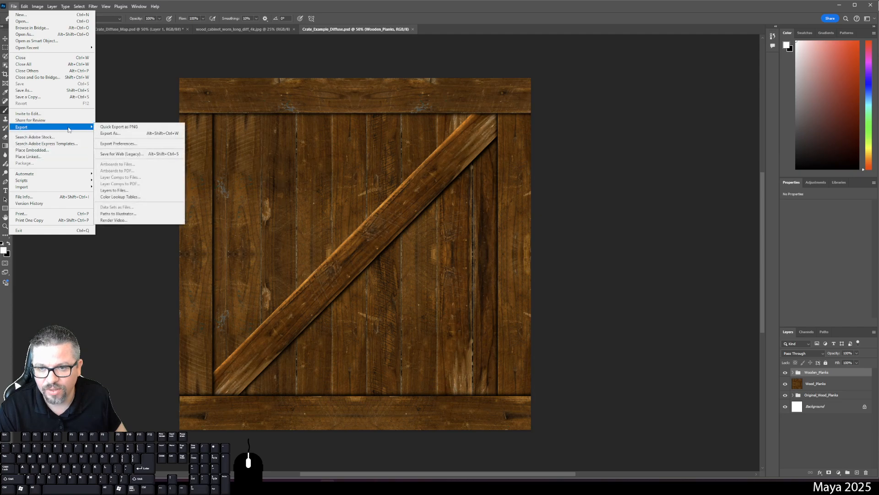
pyautogui.click(123, 135)
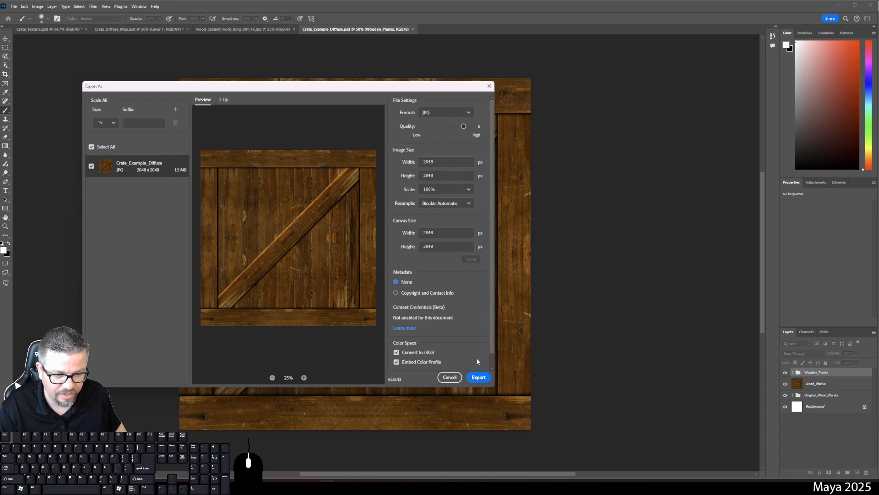
pyautogui.click(478, 377)
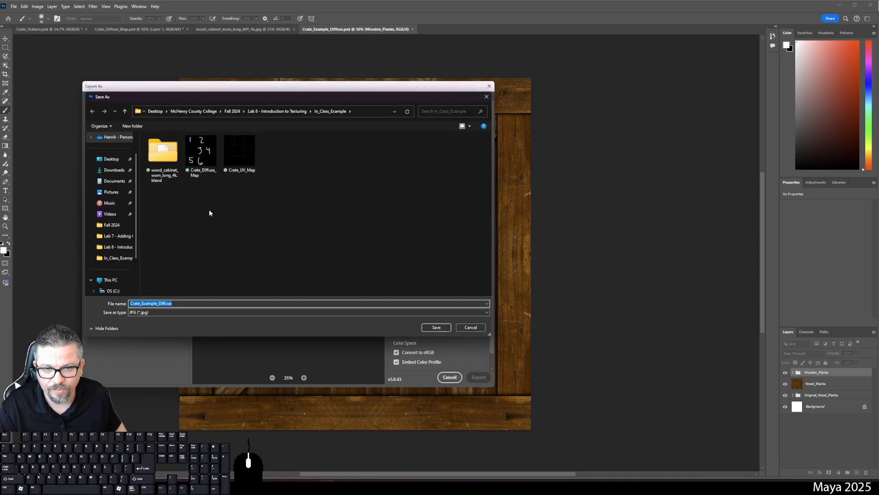
pyautogui.click(443, 327)
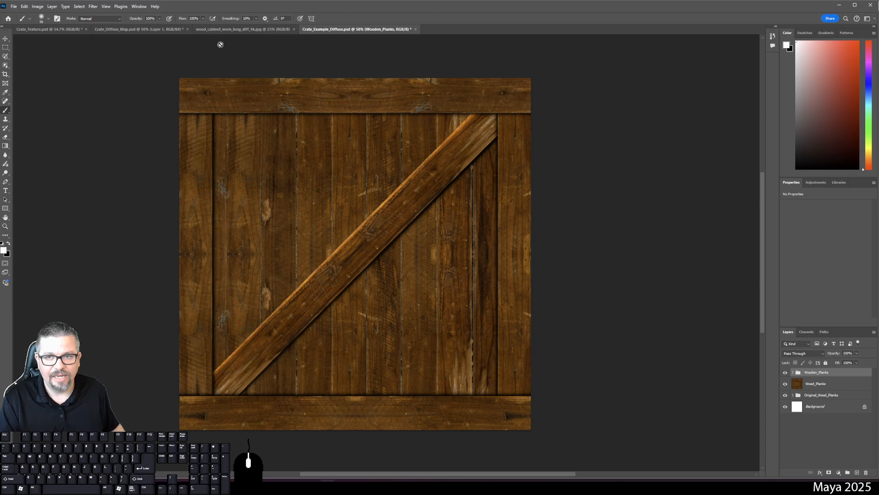
# Check the numbered faces in Crate_Diffuse_Map.psd and open Crate_UV_Map.jpg from the In_Class_Example folder
pyautogui.click(115, 30)
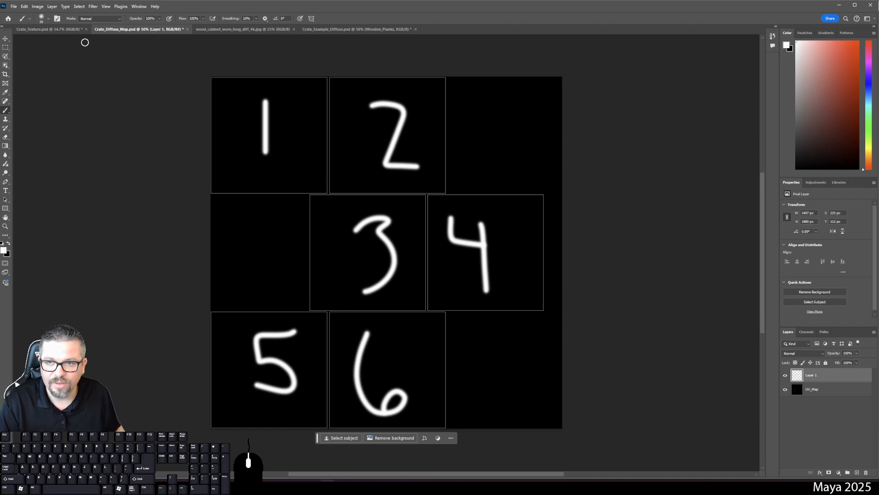
pyautogui.click(14, 6)
pyautogui.click(19, 22)
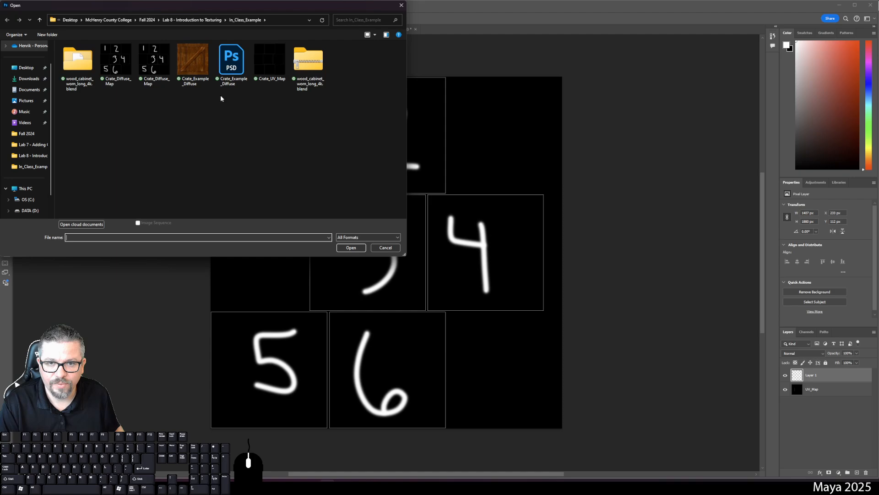
pyautogui.click(268, 69)
pyautogui.click(341, 247)
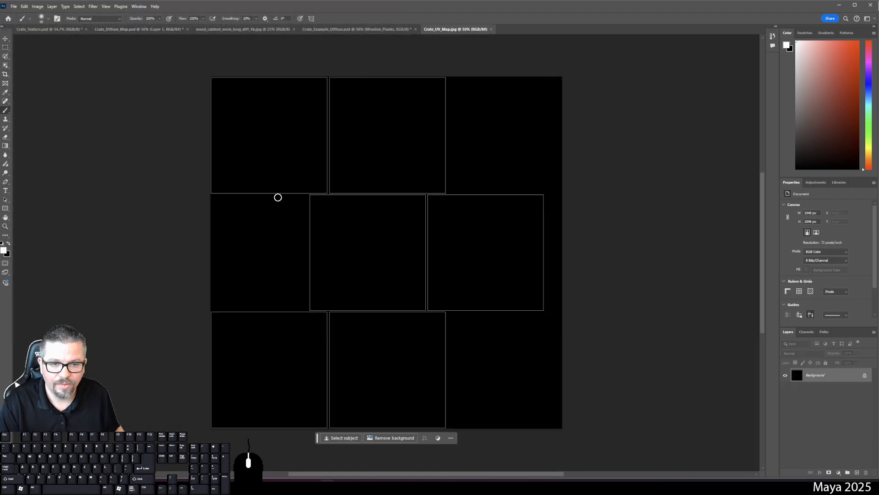
pyautogui.click(146, 29)
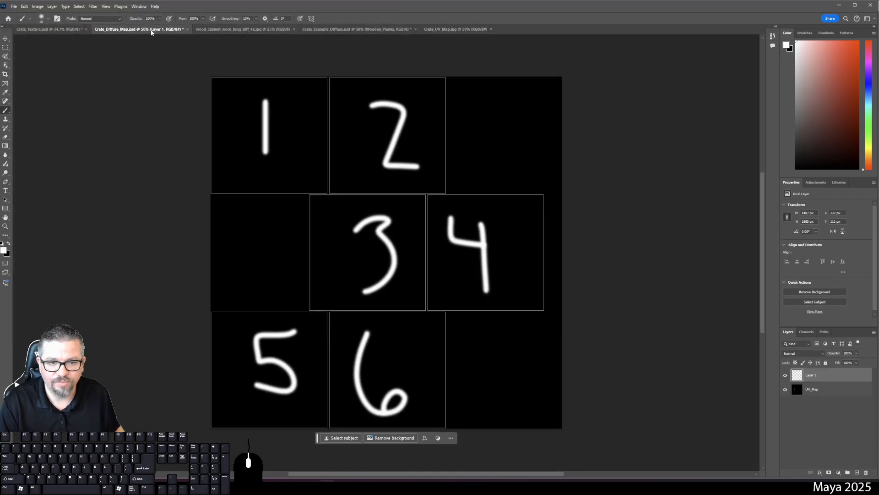
pyautogui.click(449, 31)
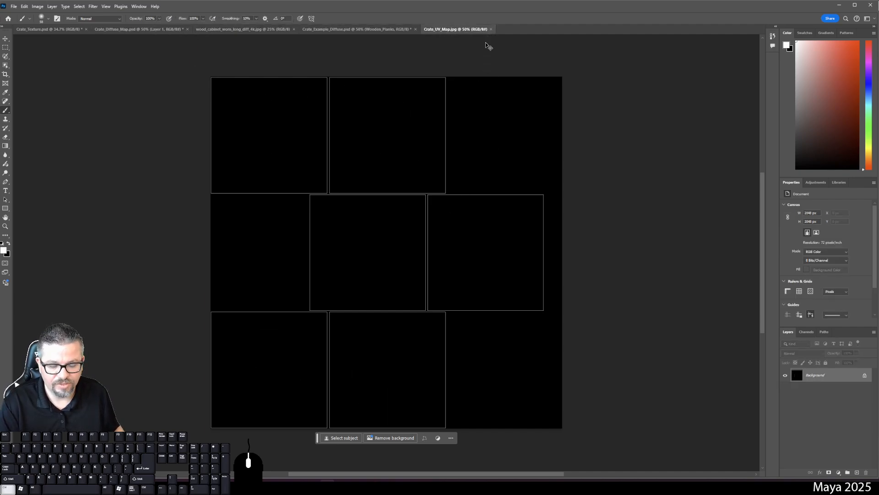
pyautogui.hotkey('ctrl', 'v')
pyautogui.hotkey('ctrl', 'z')
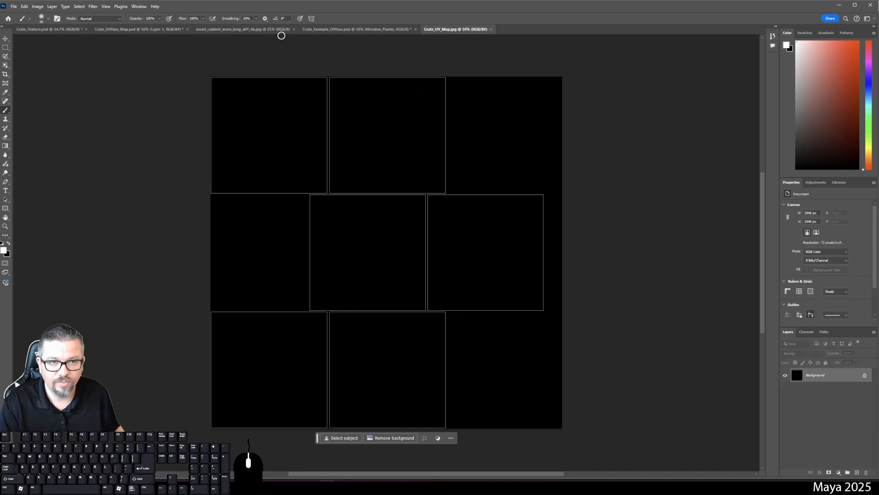
# Open the exported Crate_Example_Diffuse JPG from the In_Class_Example folder
pyautogui.click(14, 6)
pyautogui.click(24, 22)
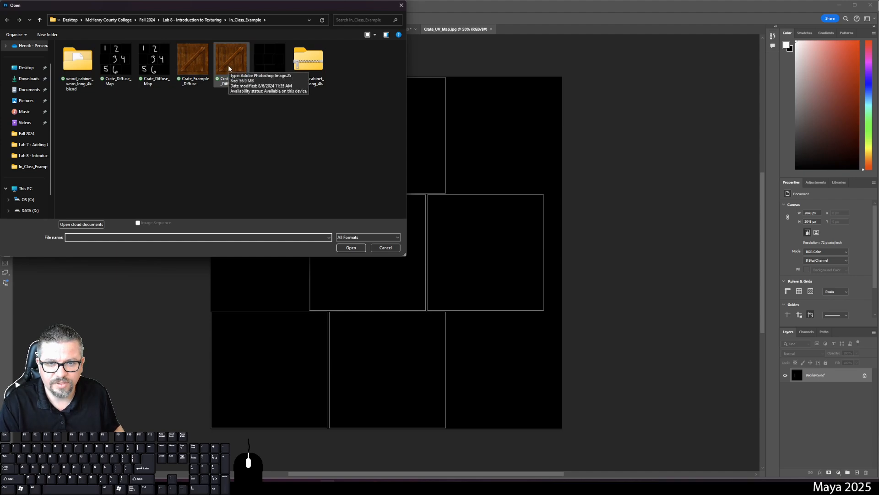
pyautogui.click(197, 68)
pyautogui.click(351, 247)
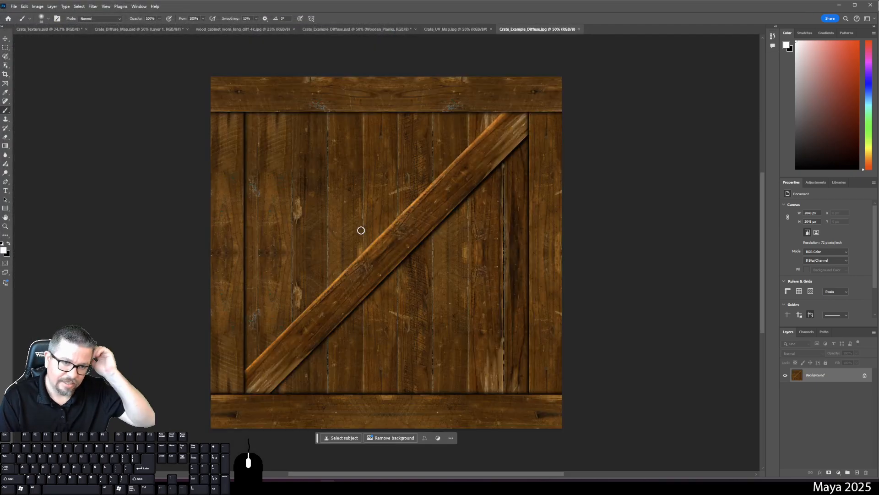
# Copy the entire crate image and paste it into Crate_Diffuse_Map.psd as a new layer
pyautogui.hotkey('ctrl', 'a')
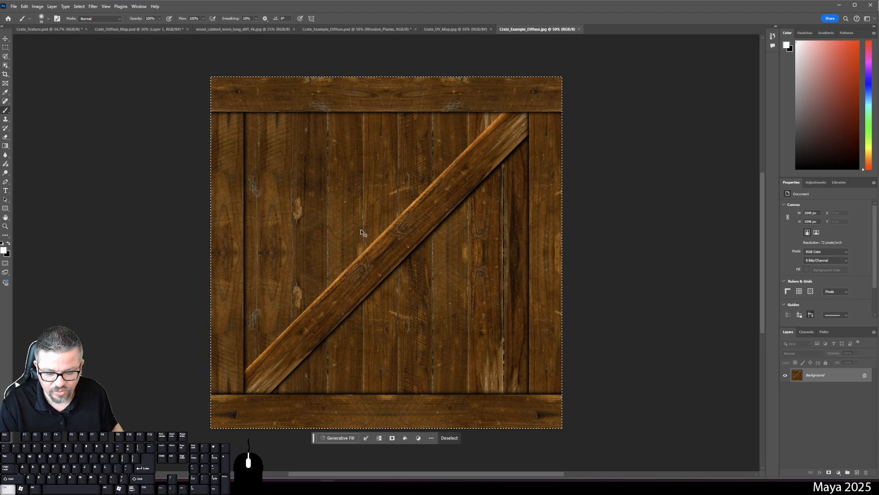
pyautogui.click(454, 30)
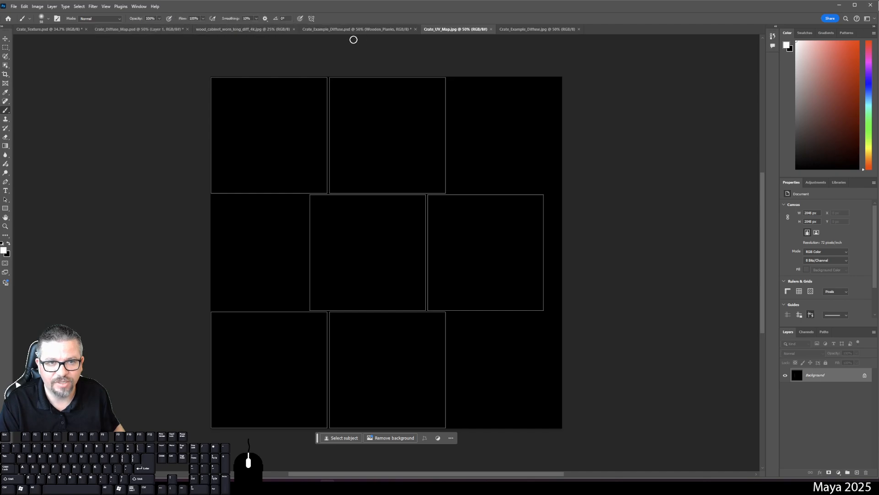
pyautogui.click(137, 30)
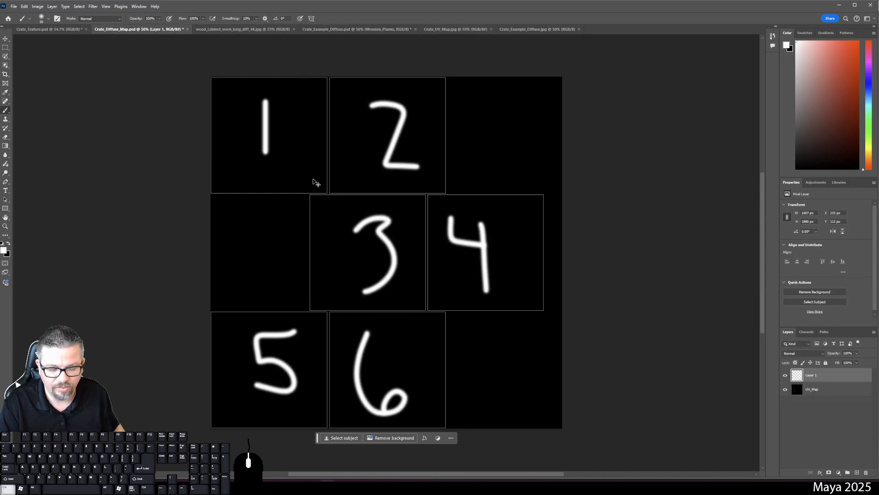
pyautogui.hotkey('ctrl', 'v')
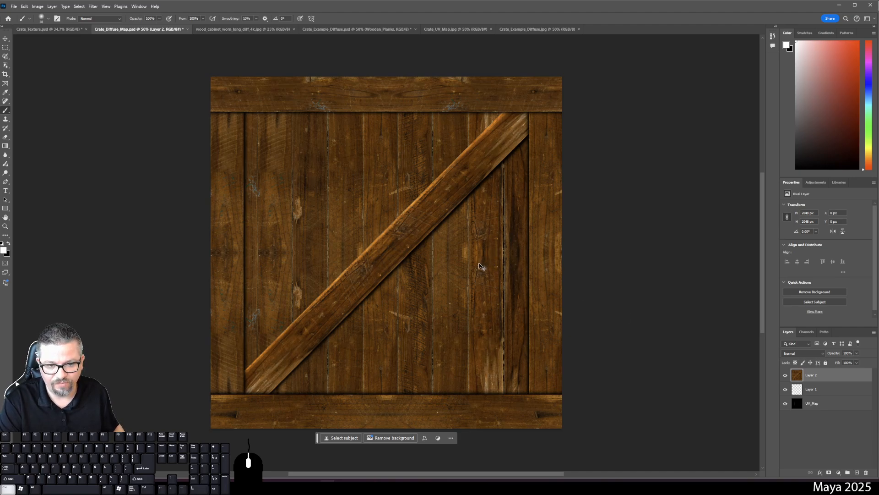
# Scale the pasted crate layer down to about 33.2% so it fills the UV square numbered 1
pyautogui.click(24, 6)
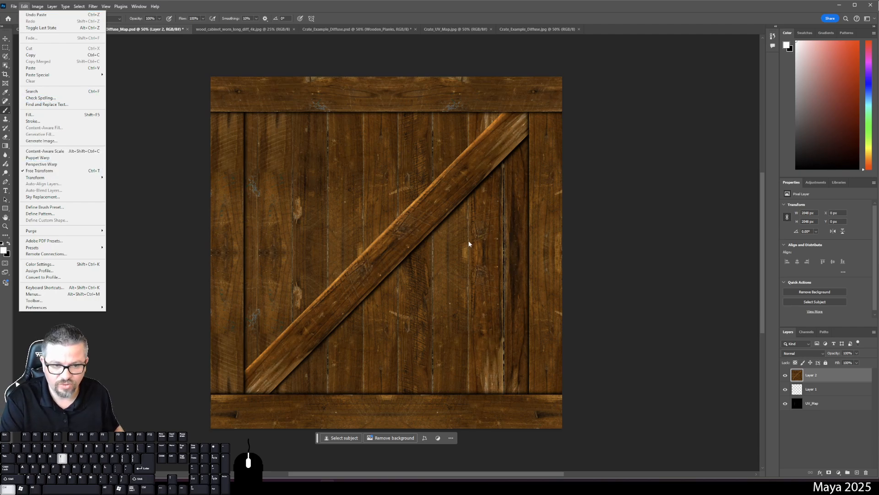
pyautogui.click(640, 260)
pyautogui.hotkey('ctrl', 't')
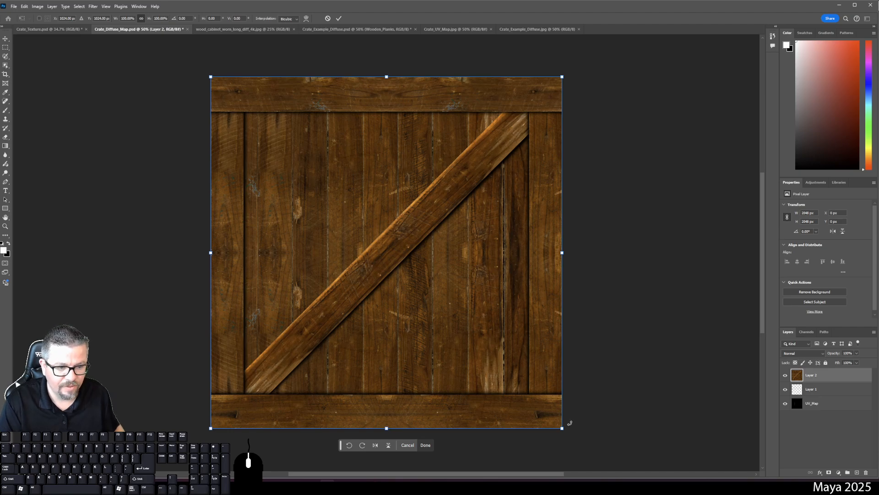
pyautogui.moveTo(562, 428); pyautogui.dragTo(315, 206)
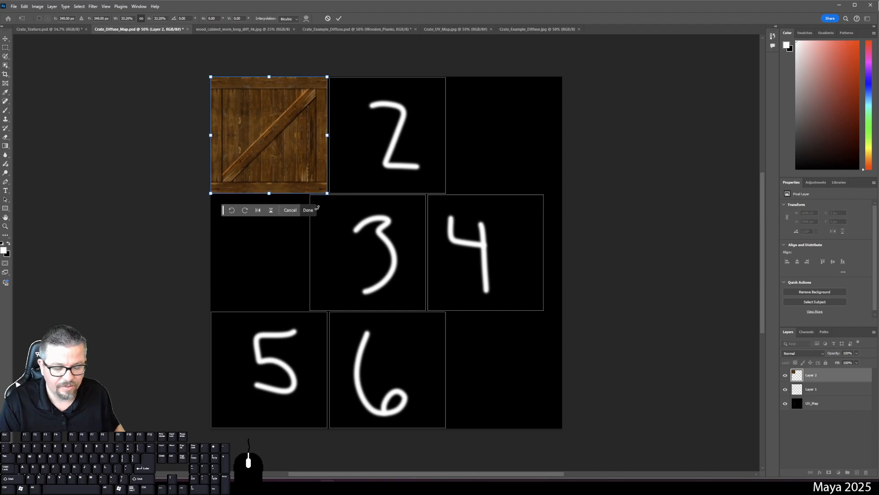
pyautogui.press('Return')
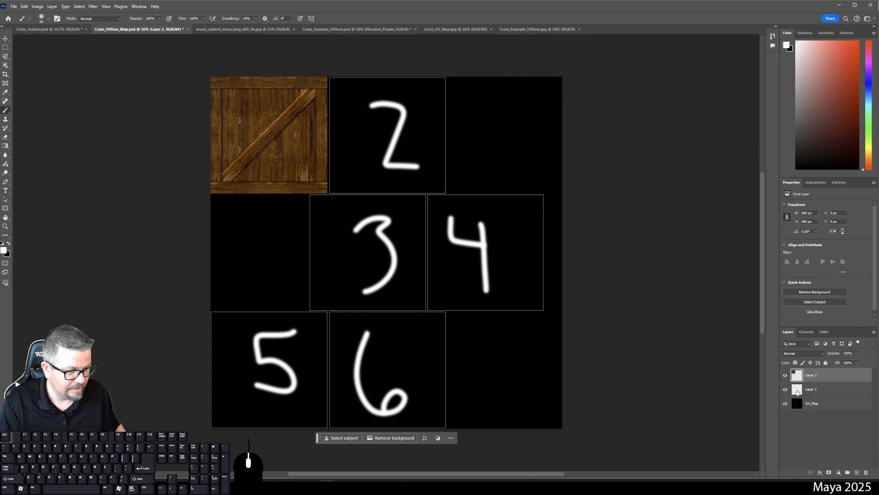
# Open the Layer Style settings for Layer 1 and dismiss them
pyautogui.doubleClick(822, 390)
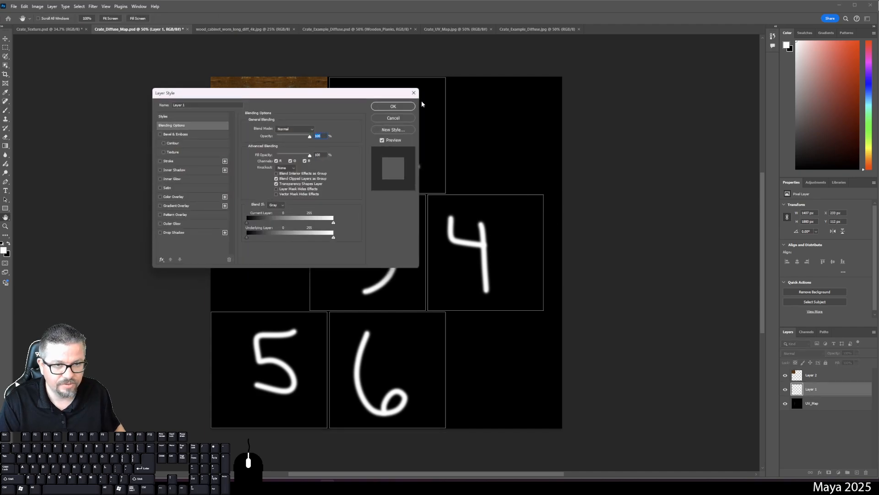
pyautogui.click(414, 93)
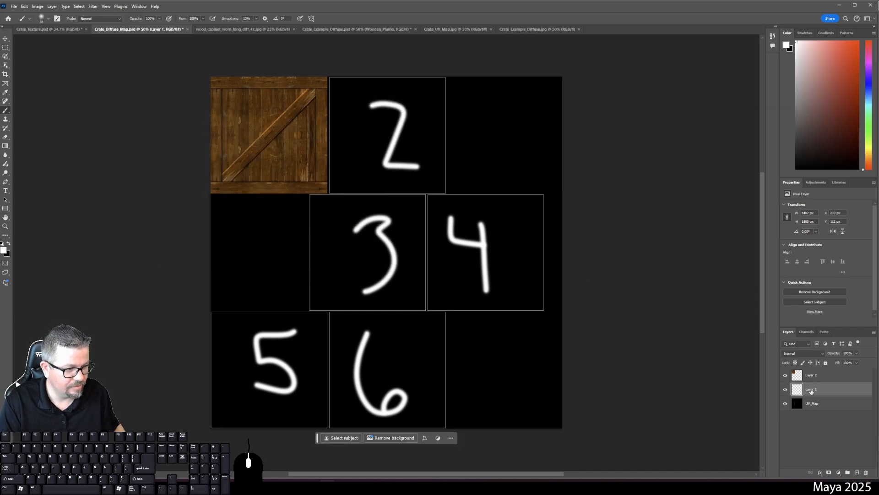
# Rename Layer 1, which holds the handwritten numbers, as Numbers_Example
pyautogui.doubleClick(811, 390)
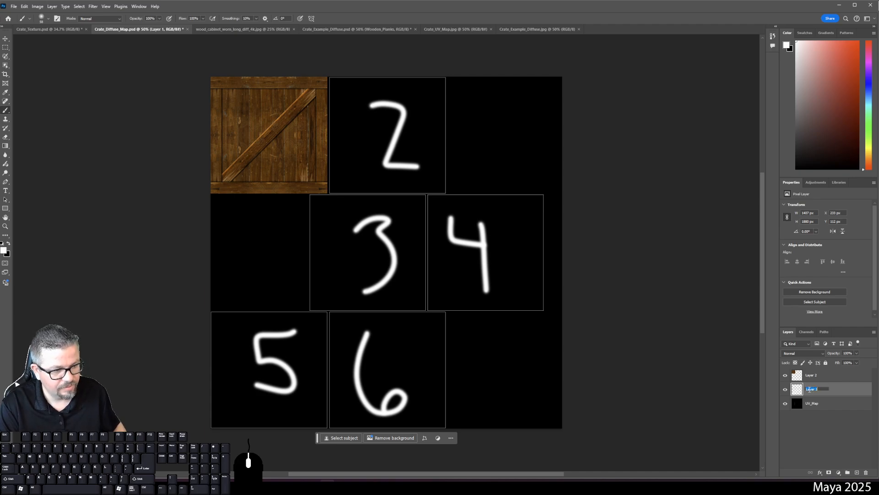
pyautogui.write('Numbers_Ex')
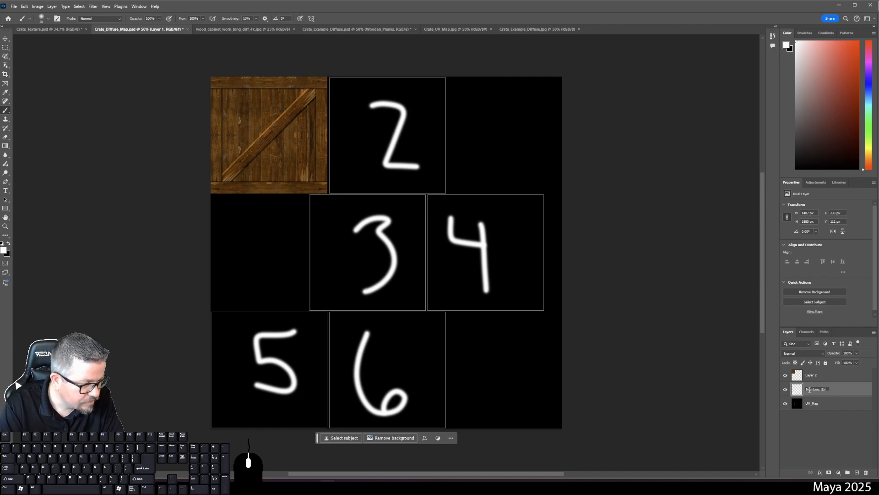
pyautogui.write('ample')
pyautogui.press('Return')
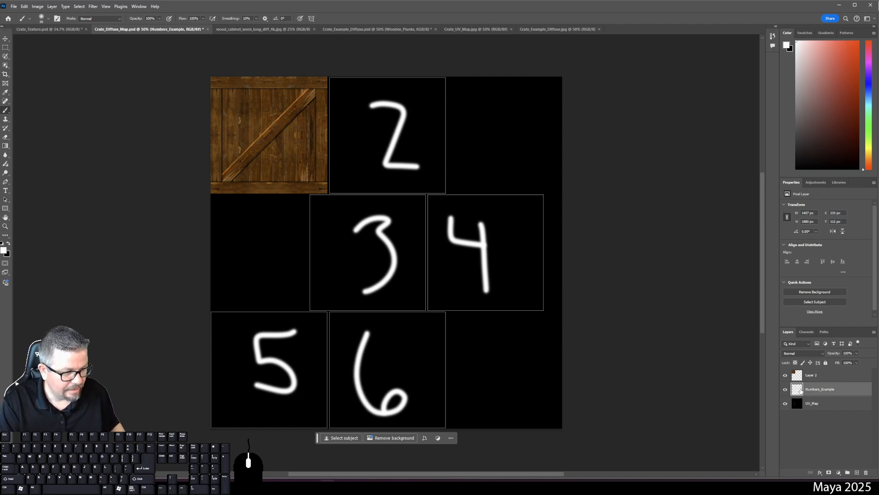
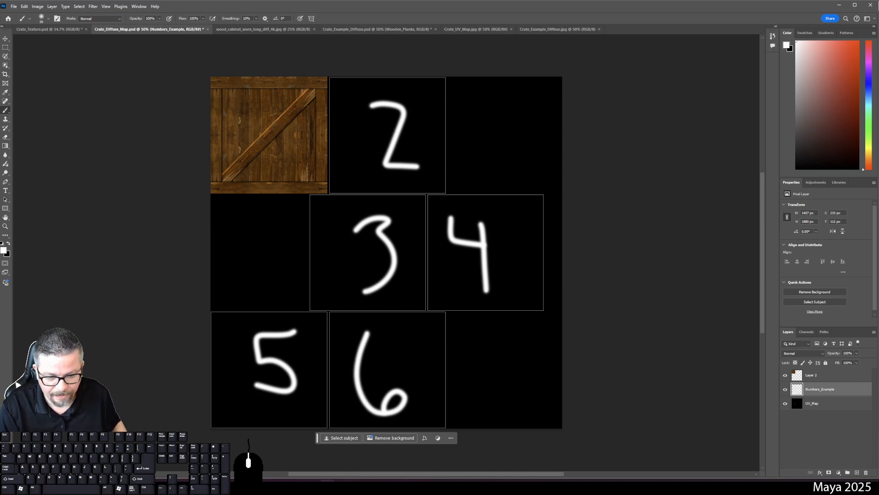
# Switch to Maya, try rotating the UV shell of face 4 in 90-degree turns back to its original orientation, and return to Photoshop
pyautogui.moveTo(327, 487)
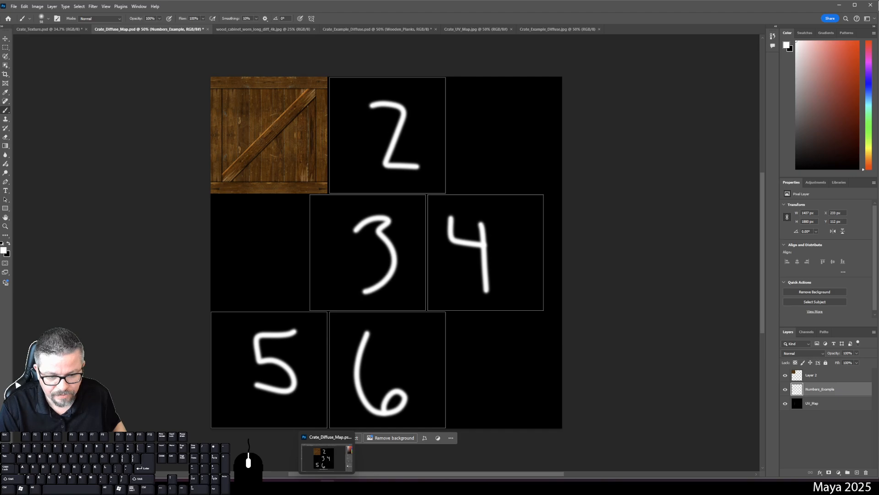
pyautogui.hotkey('alt', 'Tab')
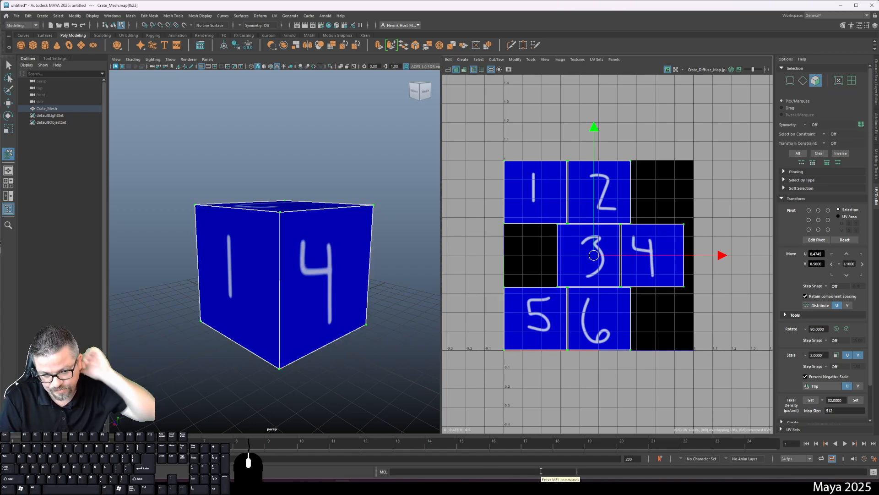
pyautogui.click(655, 261)
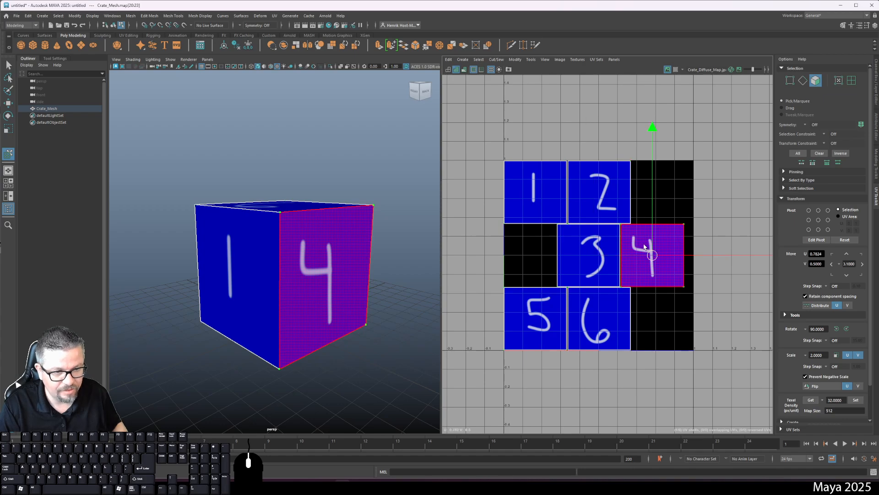
pyautogui.click(846, 328)
pyautogui.click(846, 329)
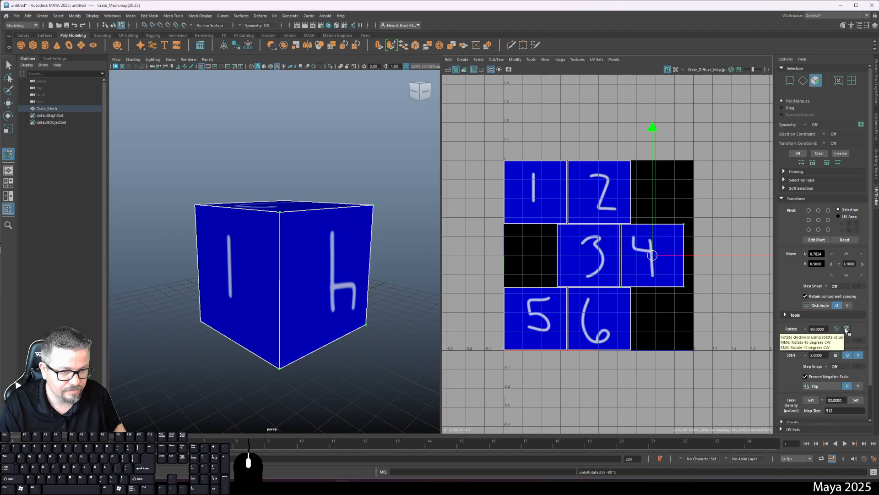
pyautogui.click(846, 329)
pyautogui.click(846, 329)
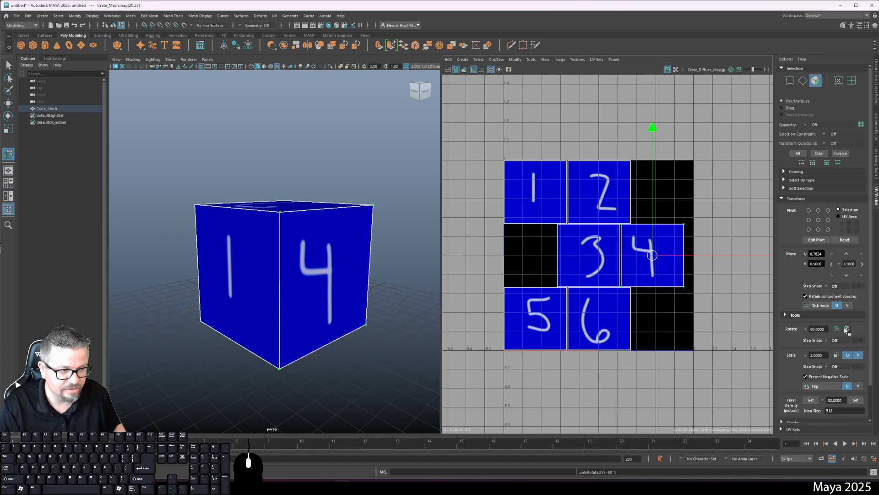
pyautogui.click(836, 329)
pyautogui.click(847, 329)
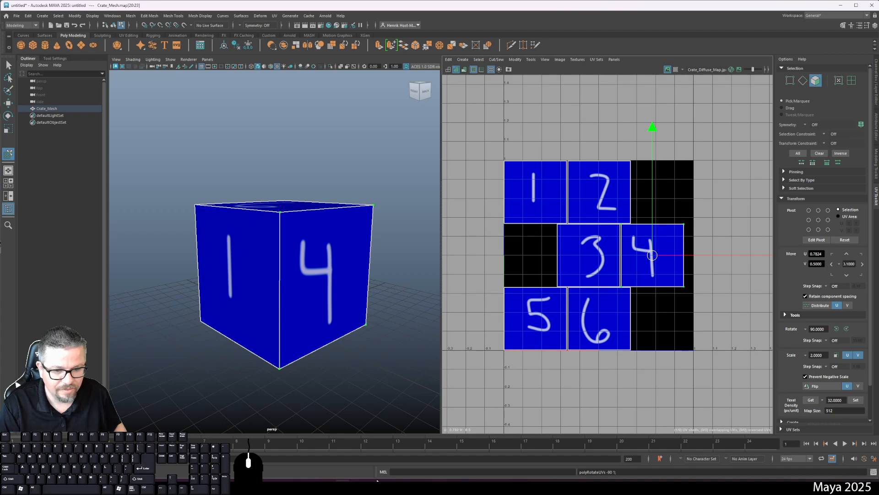
pyautogui.hotkey('alt', 'Tab')
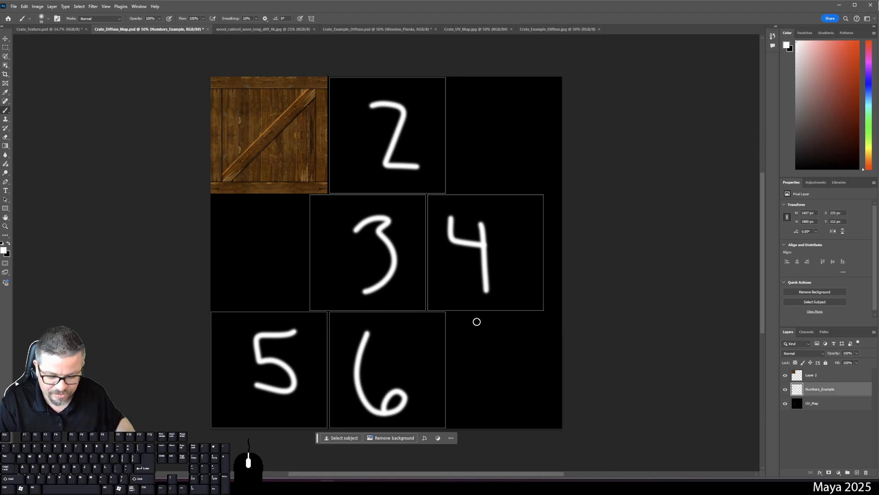
pyautogui.hotkey('ctrl', 'v')
pyautogui.hotkey('ctrl', 'b')
pyautogui.click(344, 150)
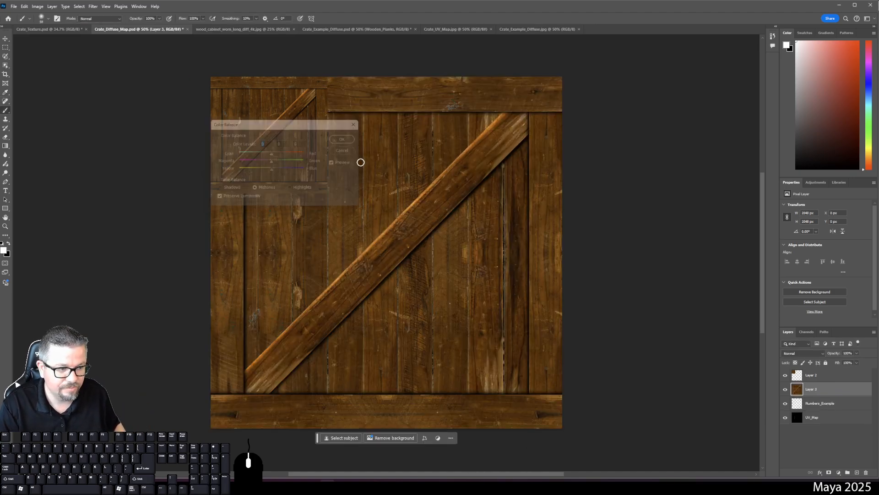
pyautogui.hotkey('ctrl', 'z')
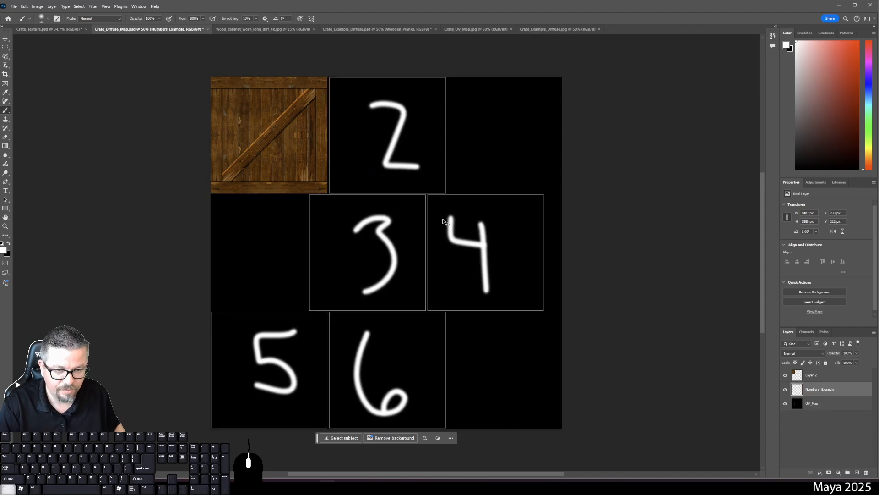
# Rename Layer 2, the crate image on the first UV square, as Crate_1
pyautogui.click(807, 375)
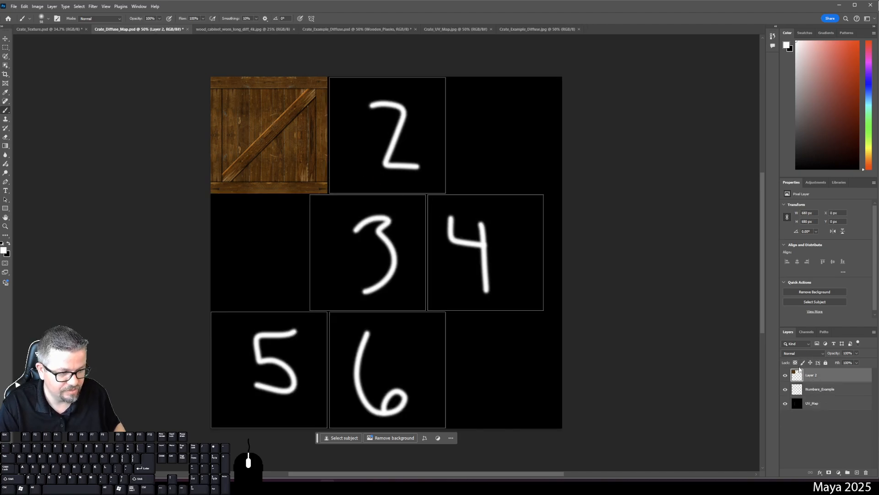
pyautogui.doubleClick(808, 375)
pyautogui.write('Crate_')
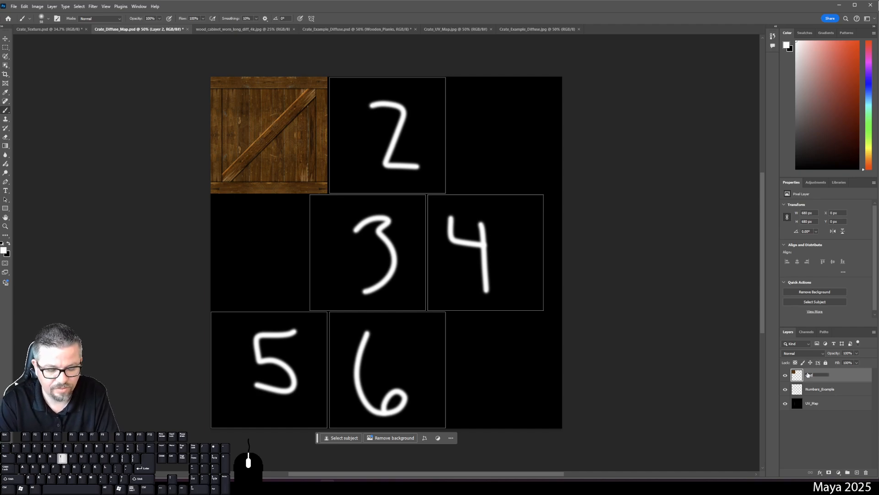
pyautogui.write('1')
pyautogui.press('Return')
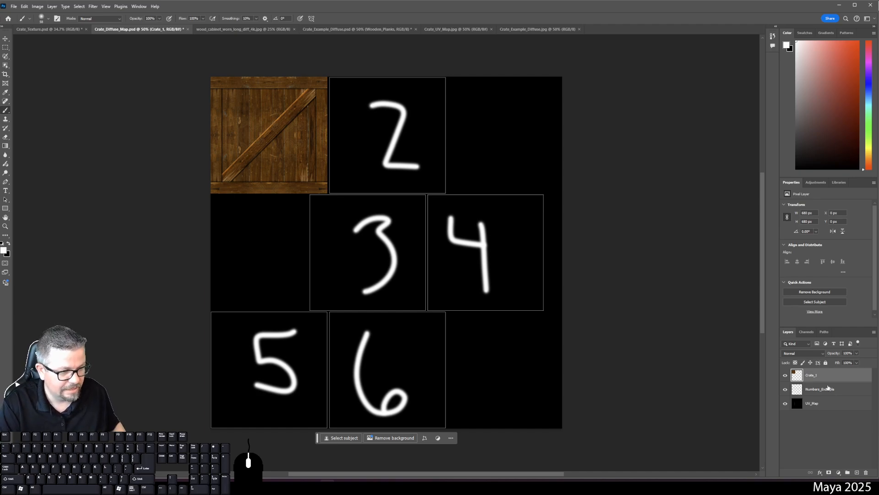
# Duplicate the Crate_1 layer and move the copy onto the UV square numbered 2, nudging it to X 692 px
pyautogui.click(814, 376)
pyautogui.moveTo(813, 376); pyautogui.dragTo(857, 472)
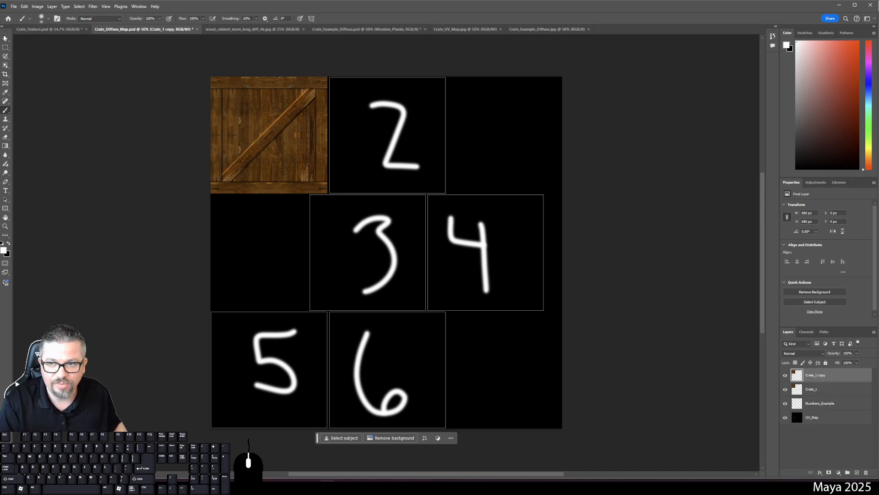
pyautogui.press('v')
pyautogui.moveTo(279, 176)
pyautogui.mouseDown()
pyautogui.moveTo(410, 166)
pyautogui.moveTo(398, 182)
pyautogui.moveTo(405, 177)
pyautogui.mouseUp()
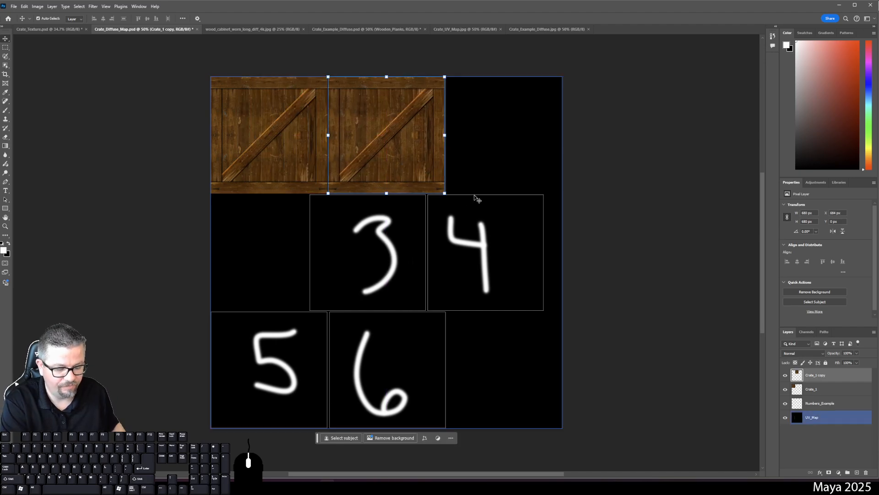
pyautogui.press('Right')
pyautogui.press('Right')
pyautogui.press('Right')
pyautogui.press('Right')
pyautogui.press('Right')
pyautogui.press('Right')
pyautogui.press('Right')
pyautogui.press('Right')
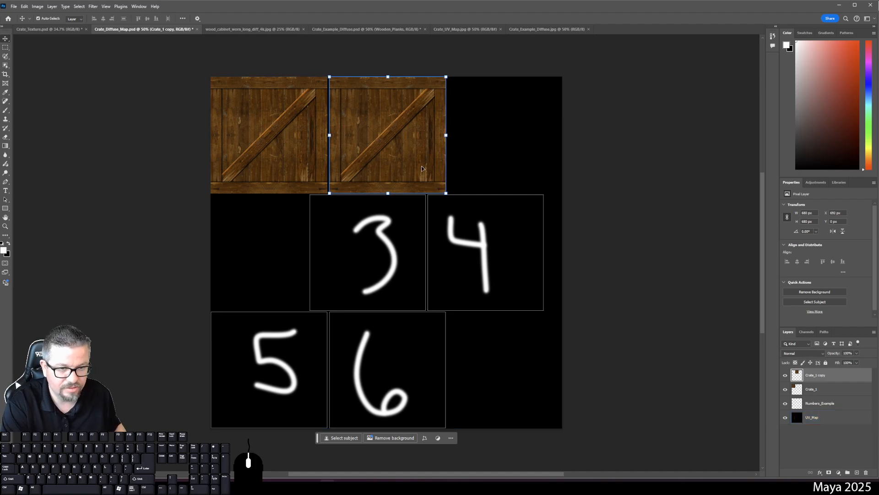
pyautogui.click(476, 204)
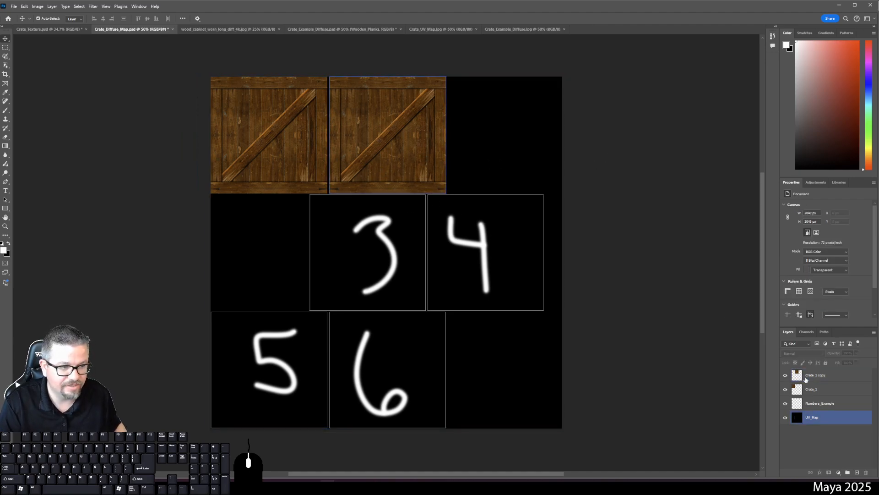
# Lower the opacity of the Crate_1 copy layer to about 50% to see the UV outline beneath it
pyautogui.hotkey('ctrl', '=')
pyautogui.hotkey('ctrl', '=')
pyautogui.hotkey('ctrl', '=')
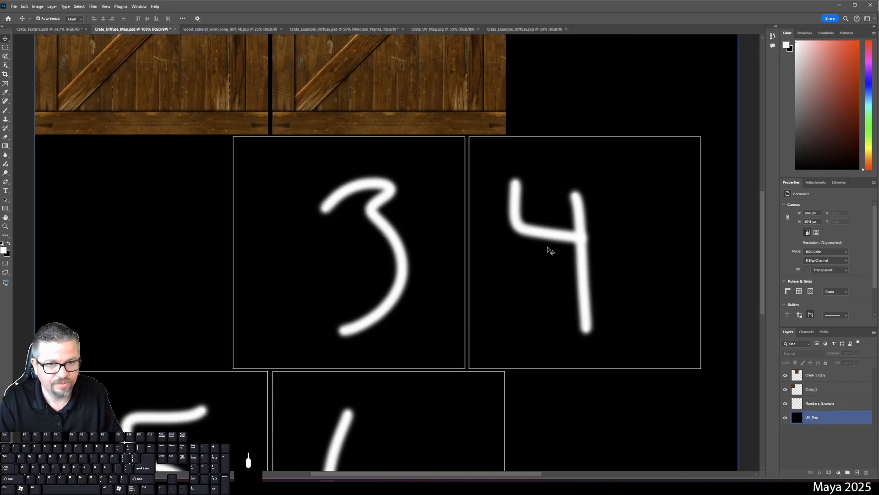
pyautogui.moveTo(524, 94); pyautogui.dragTo(544, 324)
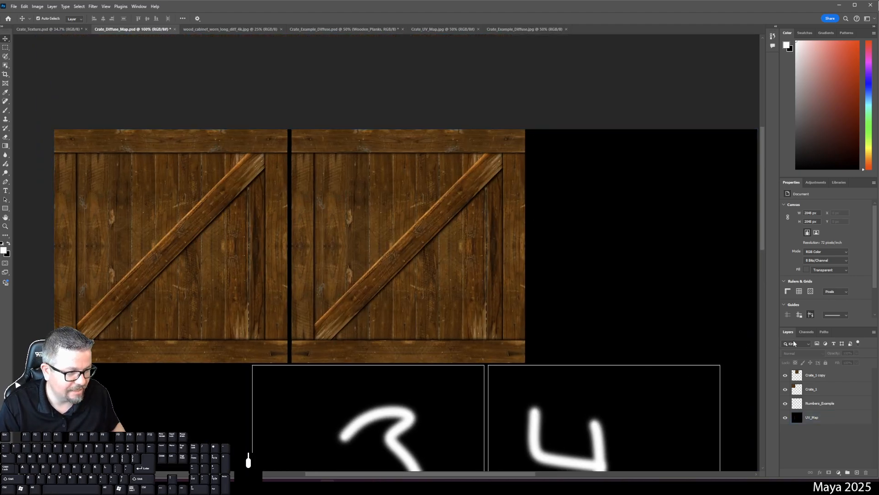
pyautogui.click(827, 375)
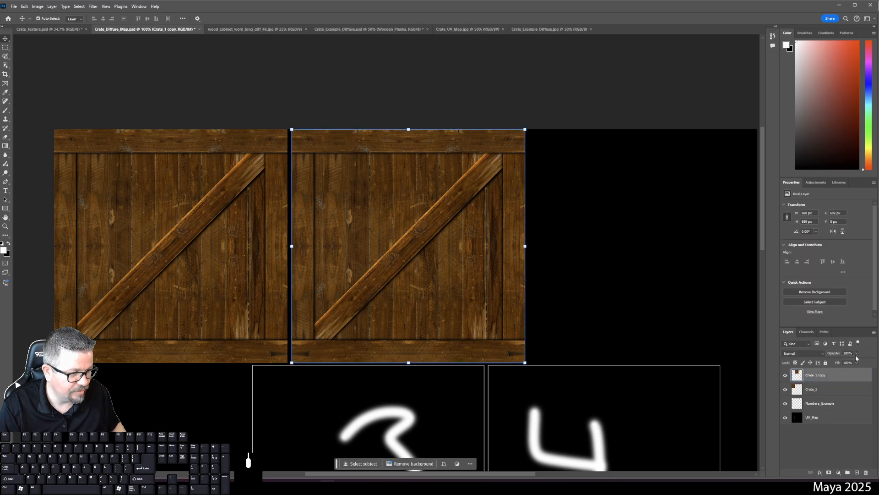
pyautogui.click(855, 354)
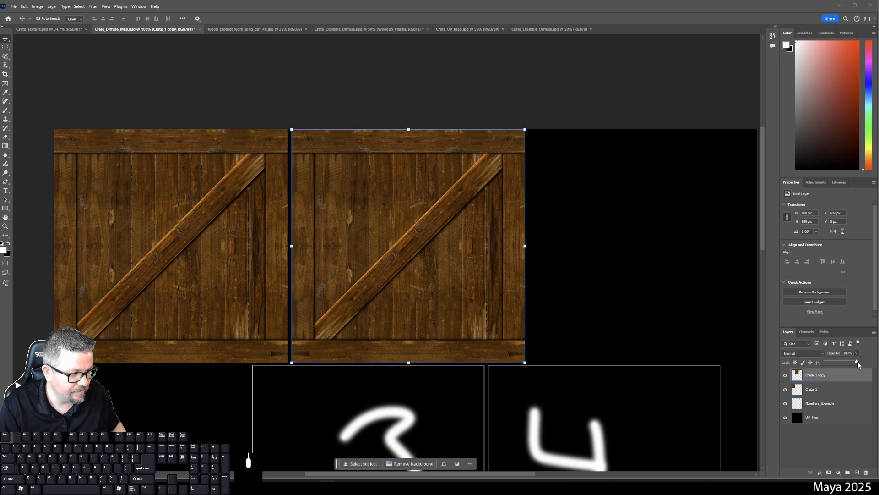
pyautogui.moveTo(858, 364); pyautogui.dragTo(841, 363)
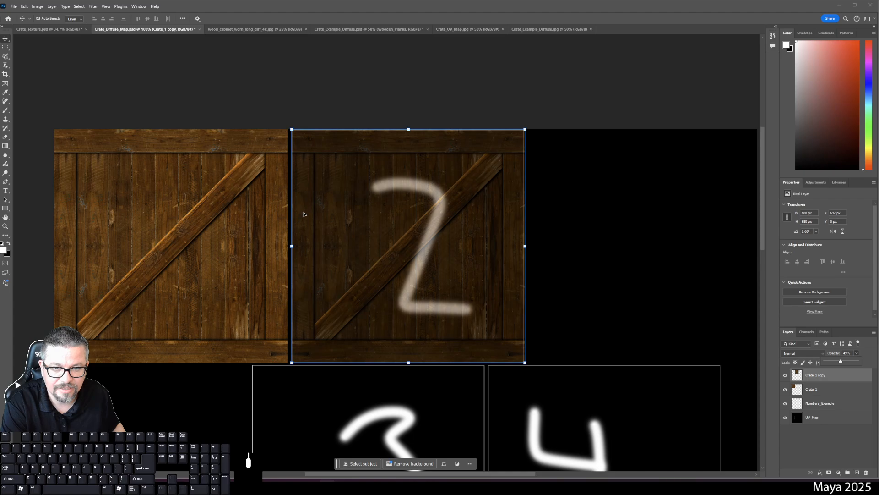
# Nudge the Crate_1 copy layer to X 691 px, Y 1 px within UV square 2 and restore its opacity to 100%
pyautogui.press('Right')
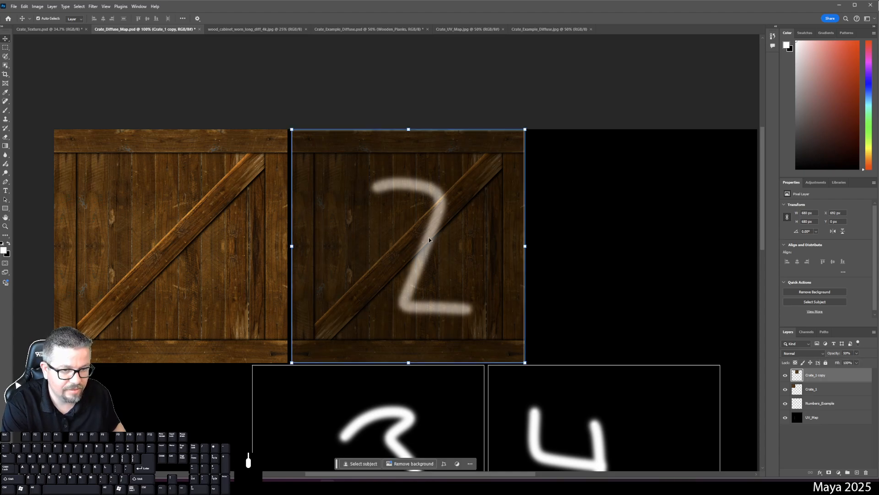
pyautogui.press('Left')
pyautogui.press('Left')
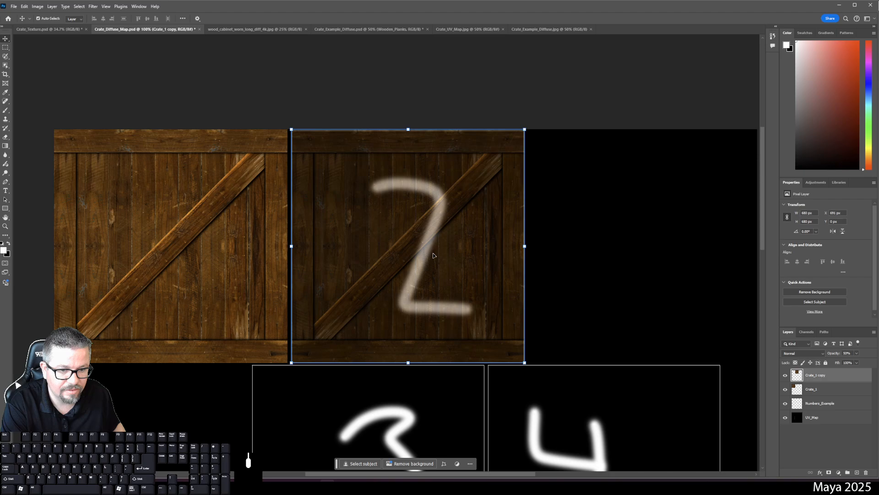
pyautogui.press('Down')
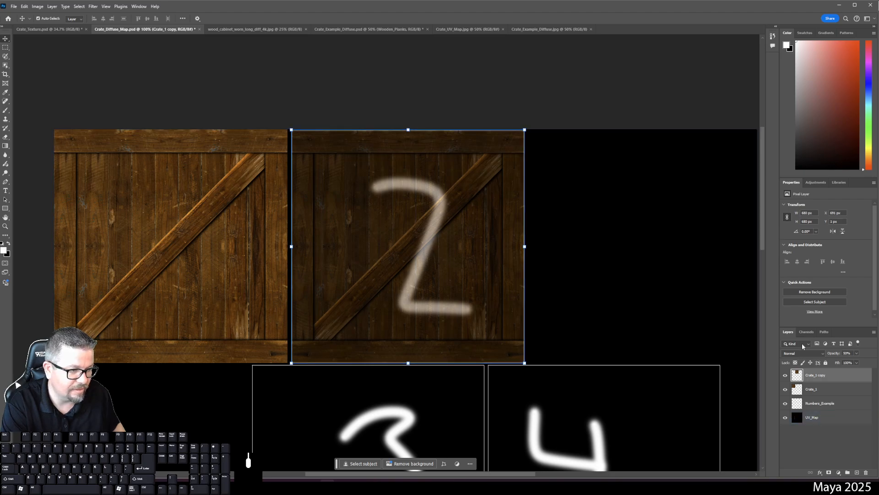
pyautogui.click(856, 353)
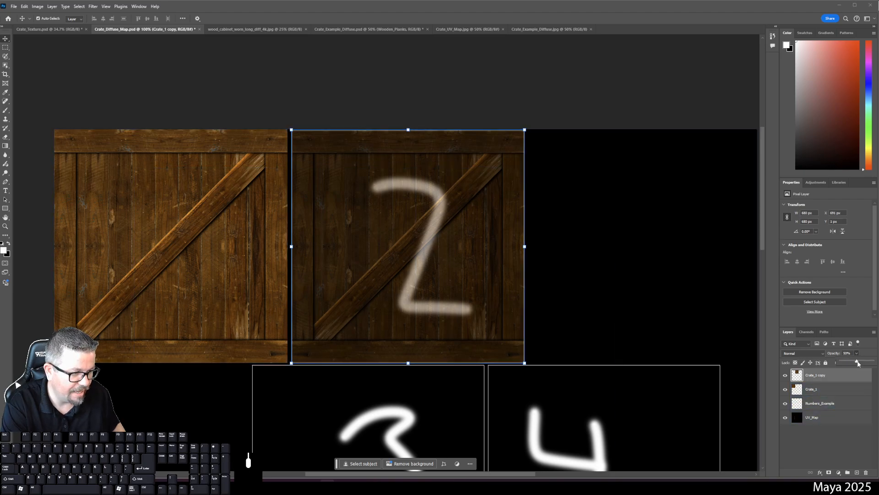
pyautogui.moveTo(857, 363); pyautogui.dragTo(872, 363)
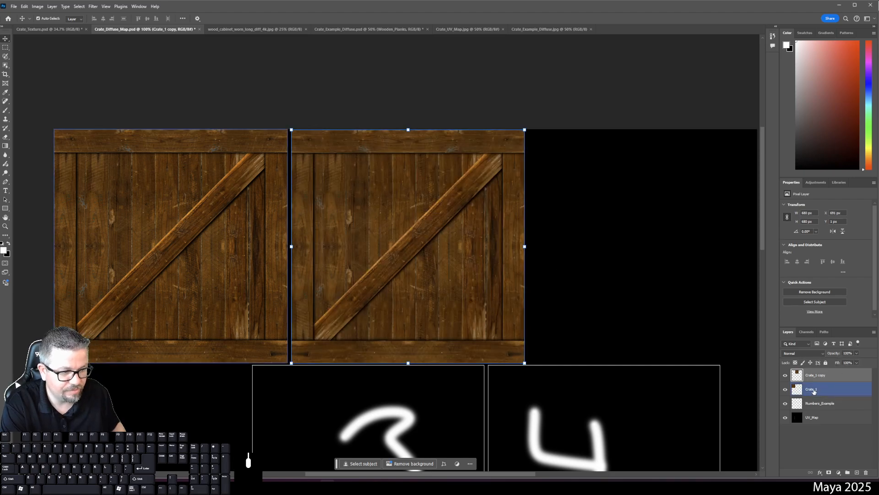
# Lower the opacity of the Crate_1 layer to about 42% to see the outline of UV square 1
pyautogui.click(814, 389)
pyautogui.click(856, 354)
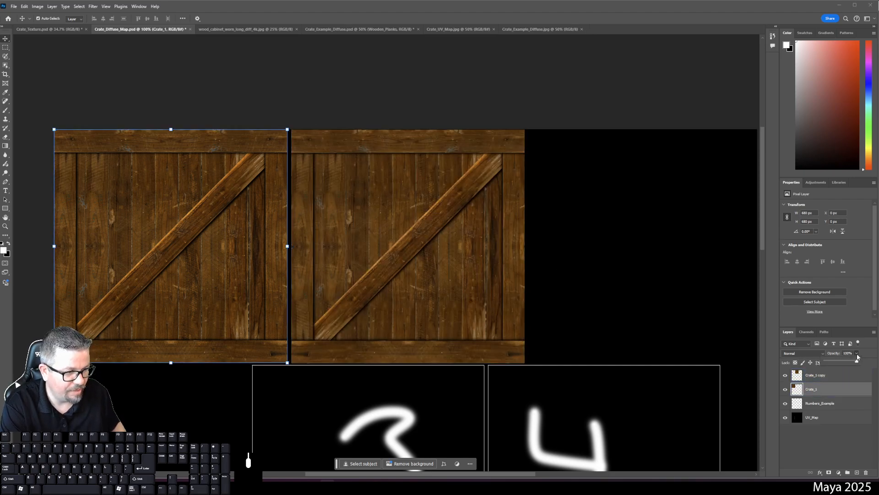
pyautogui.moveTo(858, 363); pyautogui.dragTo(839, 364)
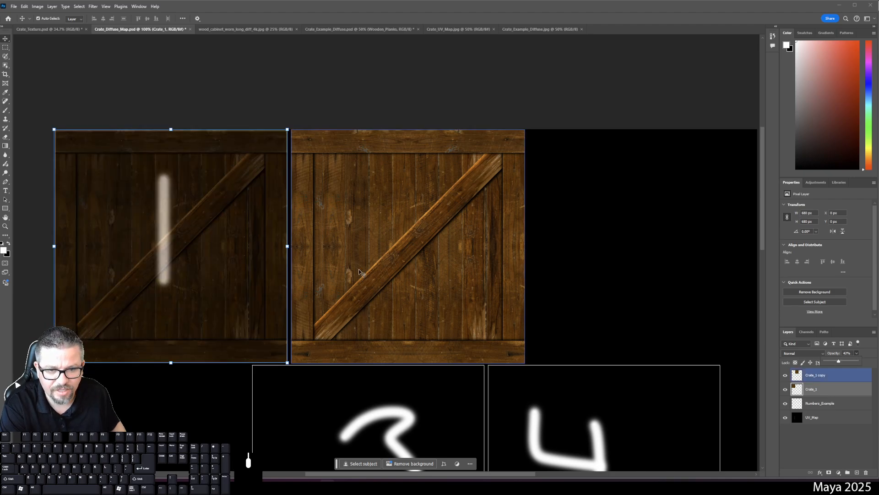
# Nudge the Crate_1 layer to X 1 px, Y 1 px within UV square 1 and restore its opacity to 100%
pyautogui.press('Right')
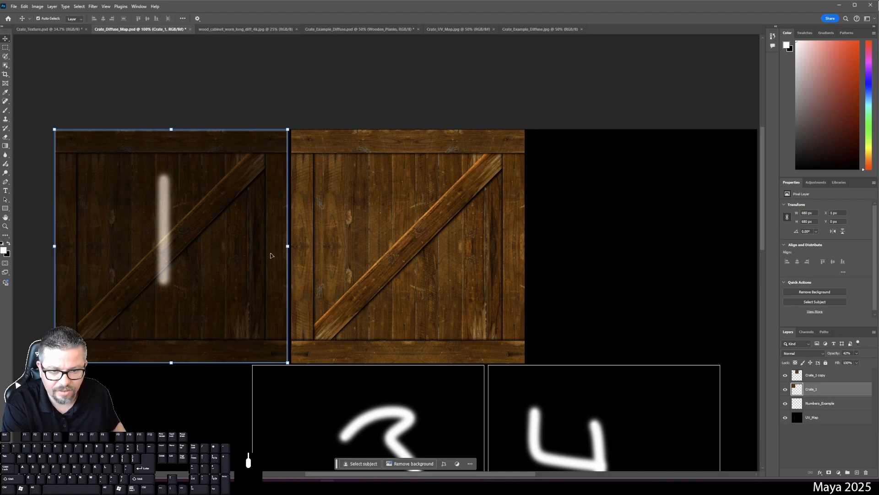
pyautogui.press('Left')
pyautogui.press('Down')
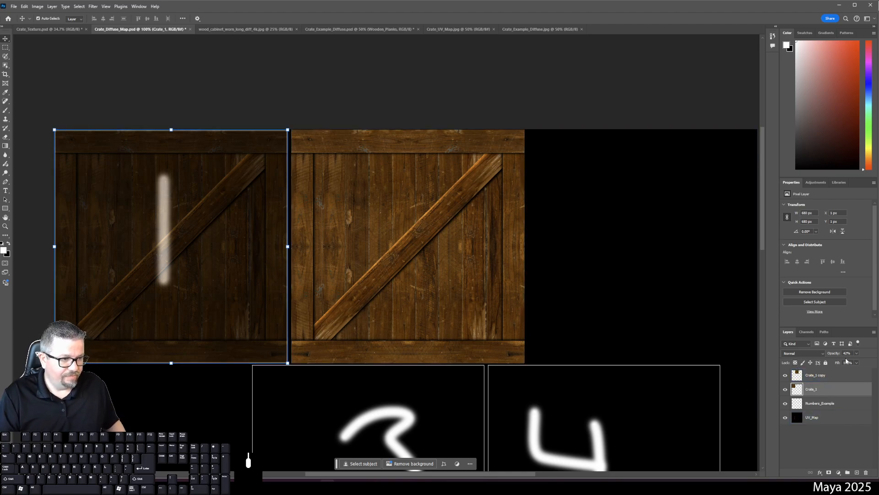
pyautogui.click(856, 353)
pyautogui.moveTo(854, 361); pyautogui.dragTo(873, 361)
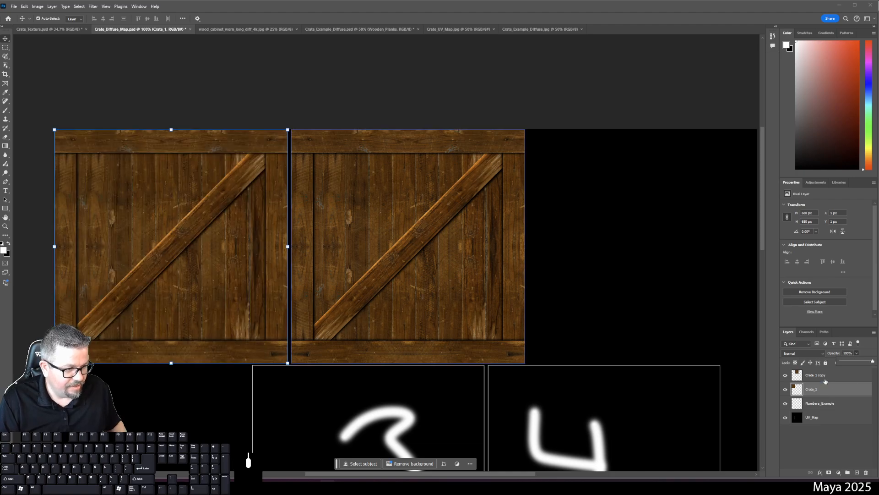
# Rename the Crate_1 copy layer as Crate_2
pyautogui.click(823, 376)
pyautogui.doubleClick(820, 378)
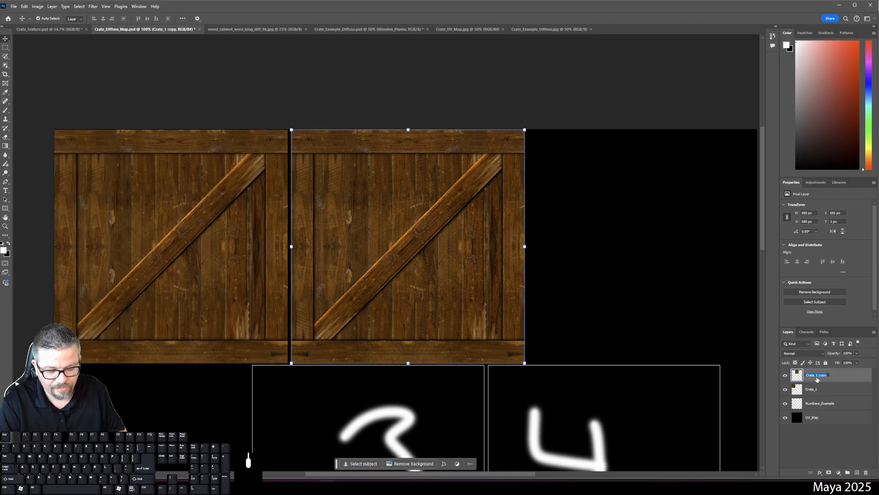
pyautogui.write('Crate_2')
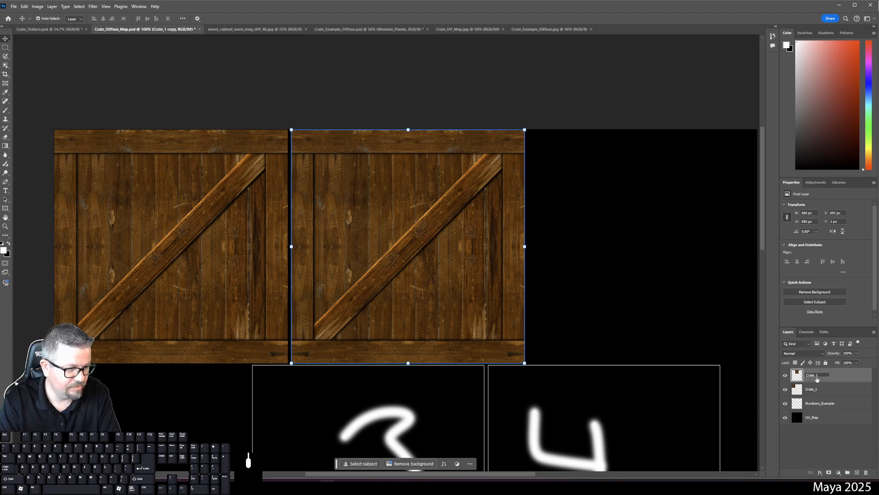
pyautogui.press('Return')
# Duplicate the Crate_2 layer and move the copy onto UV square 3 at about X 577 px, Y 684 px
pyautogui.moveTo(817, 378); pyautogui.dragTo(857, 472)
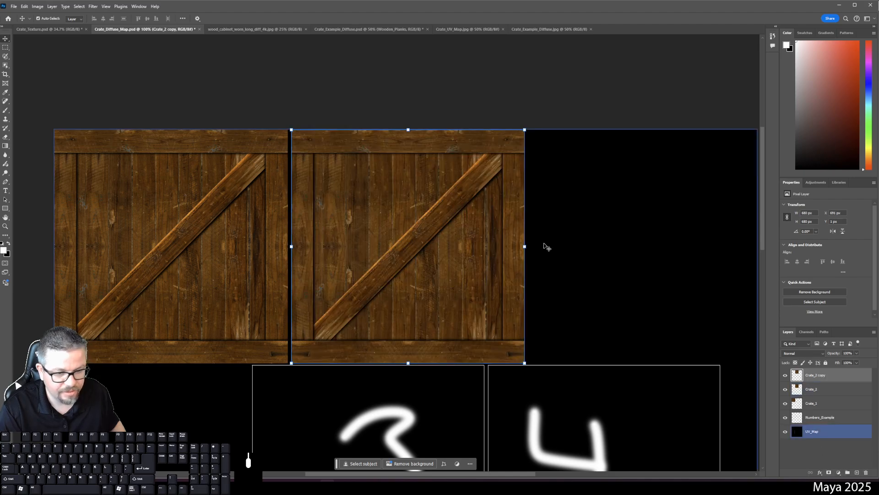
pyautogui.moveTo(646, 259); pyautogui.dragTo(668, 92)
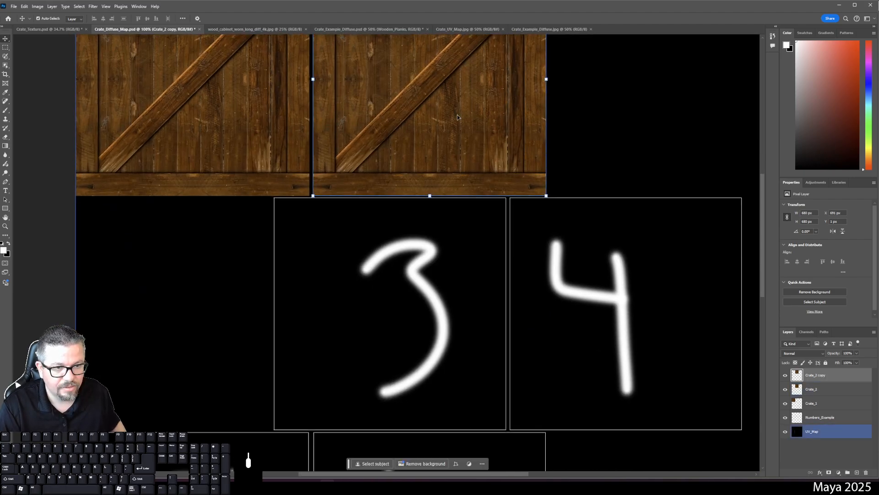
pyautogui.moveTo(457, 115); pyautogui.dragTo(419, 352)
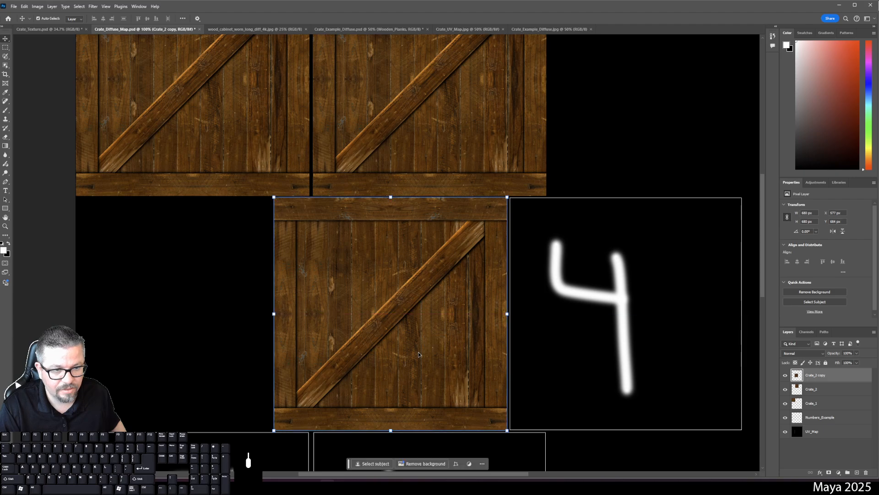
# Lower the opacity of the Crate_2 copy layer to about 50% and nudge it to X 575 px, Y 684 px
pyautogui.click(857, 354)
pyautogui.moveTo(848, 365); pyautogui.dragTo(842, 363)
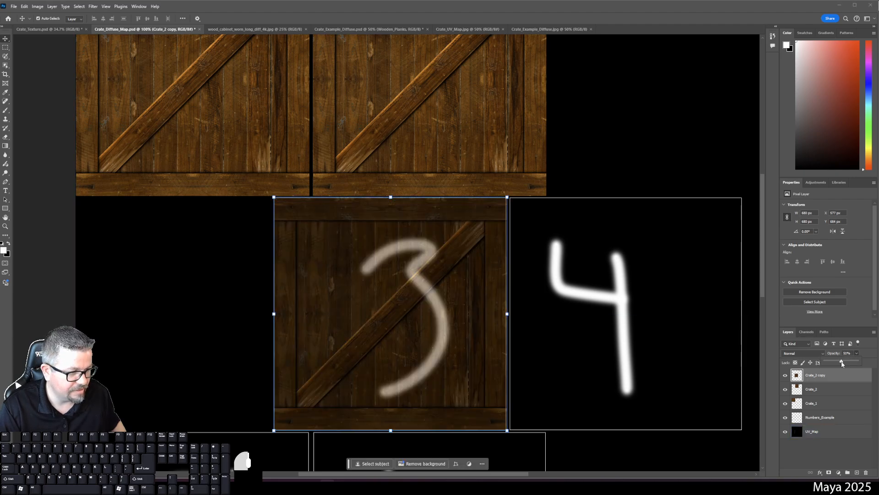
pyautogui.press('Down')
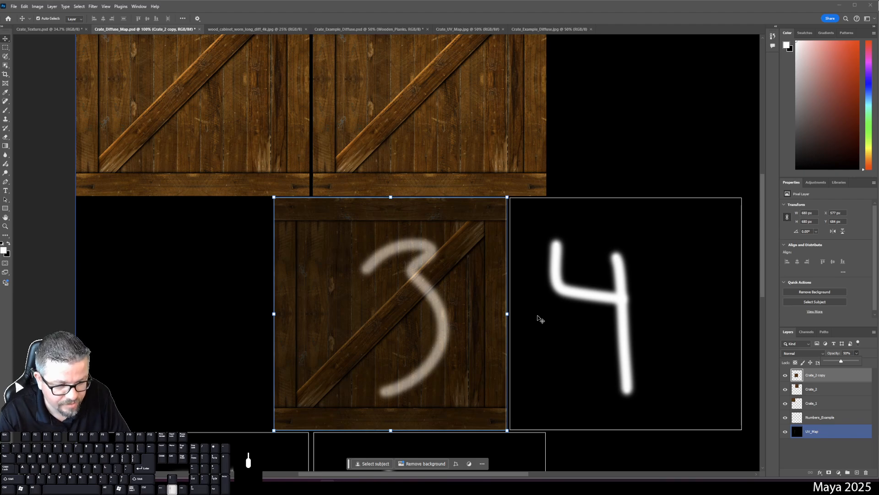
pyautogui.press('Return')
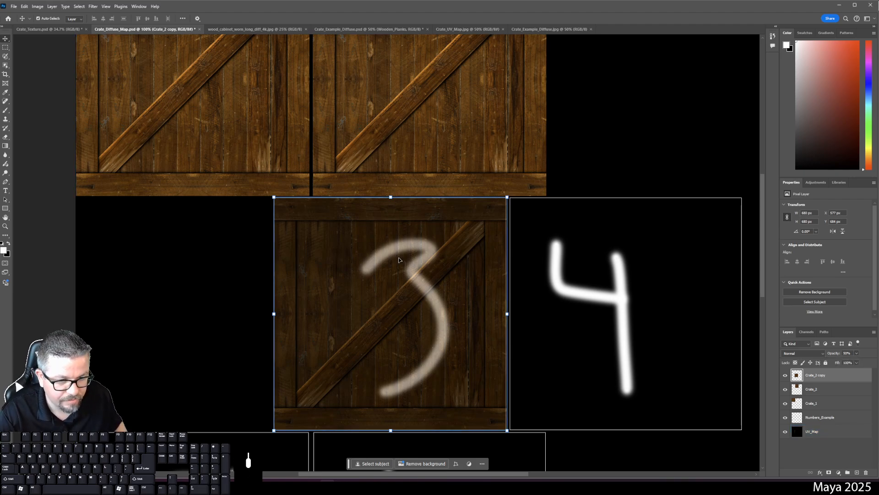
pyautogui.press('Left')
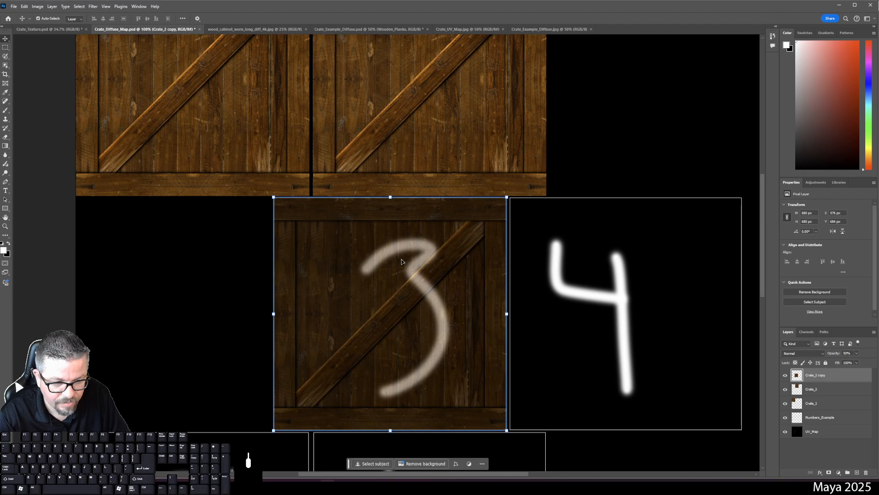
pyautogui.press('Down')
pyautogui.press('Left')
pyautogui.press('Up')
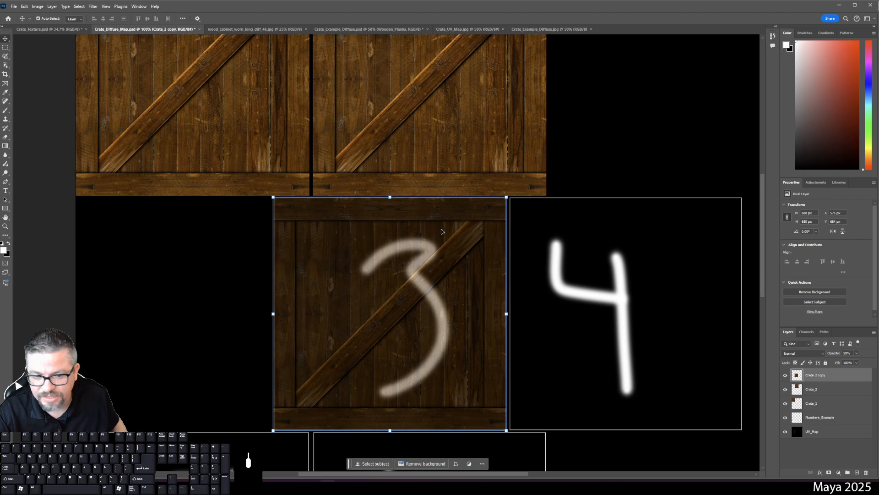
# Nudge the Crate_2 copy layer to X 576 px, Y 685 px so it lines up with the outline of UV square 3
pyautogui.hotkey('ctrl', '+')
pyautogui.hotkey('ctrl', '+')
pyautogui.hotkey('ctrl', '+')
pyautogui.press('space')
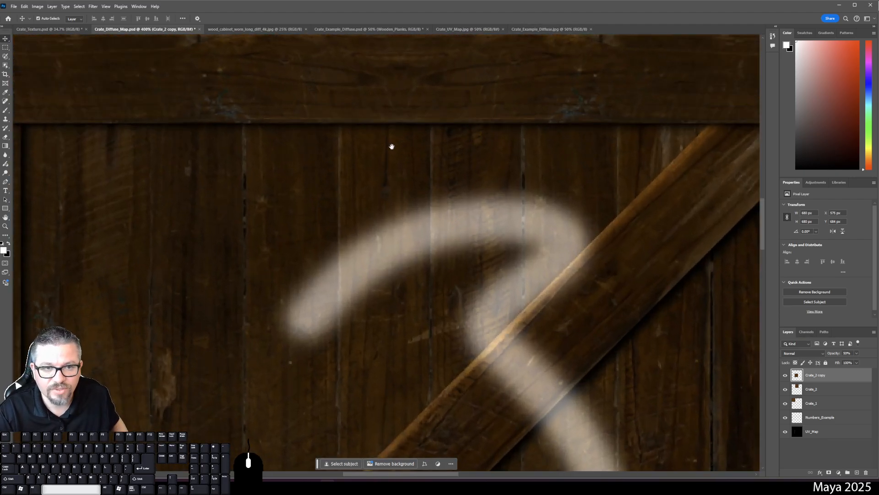
pyautogui.moveTo(392, 147); pyautogui.dragTo(447, 290)
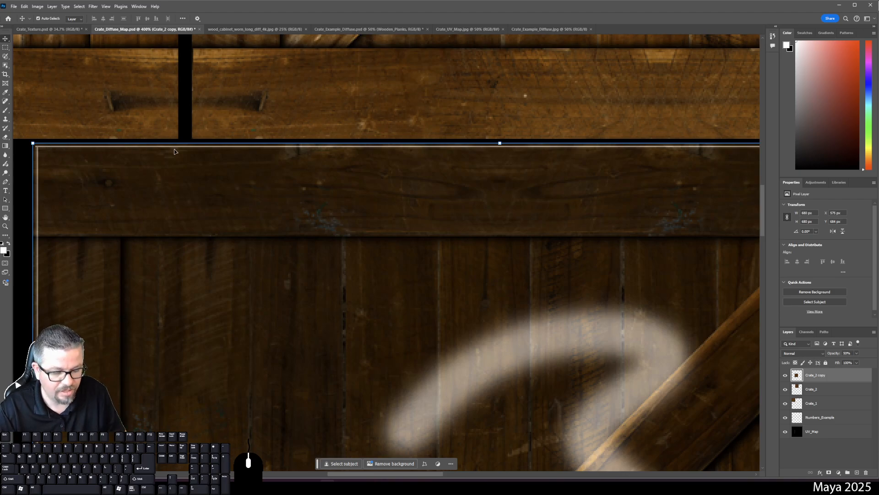
pyautogui.press('Right')
pyautogui.press('Down')
pyautogui.press('Up')
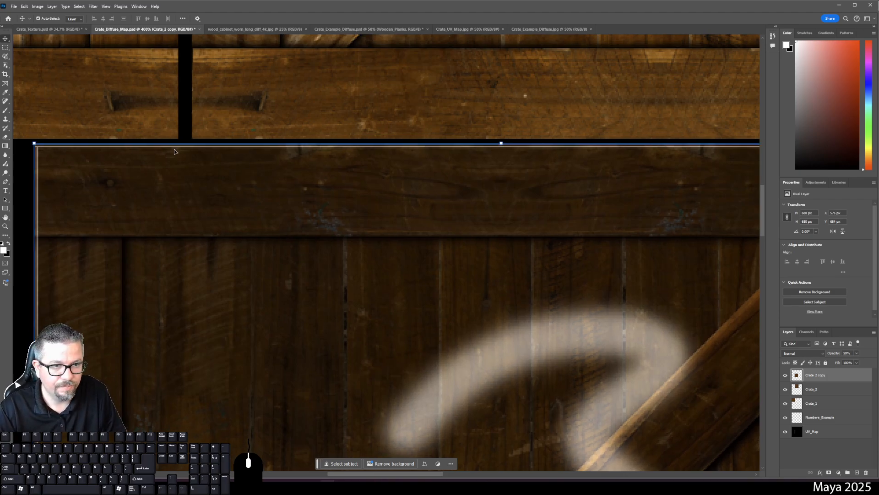
pyautogui.press('Down')
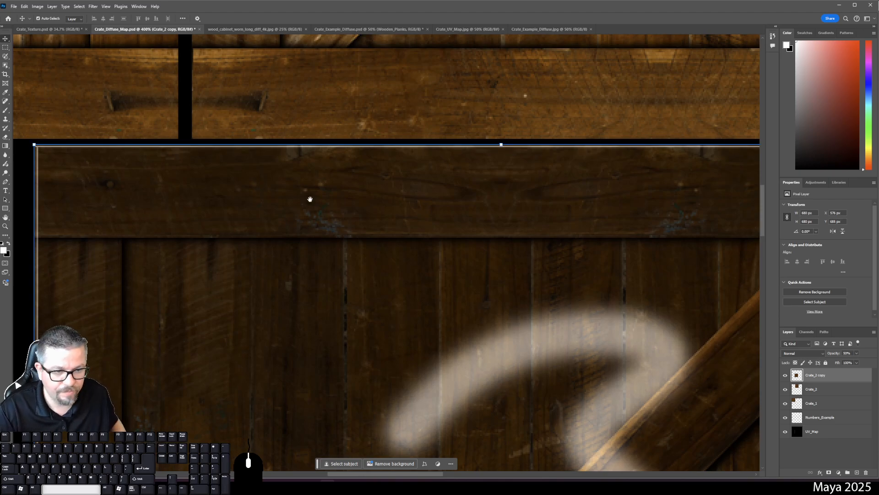
# Restore the opacity of the Crate_2 copy layer to 100% and rename the layer as Crate_3
pyautogui.moveTo(479, 340); pyautogui.dragTo(365, 225)
pyautogui.moveTo(482, 294); pyautogui.dragTo(475, 190)
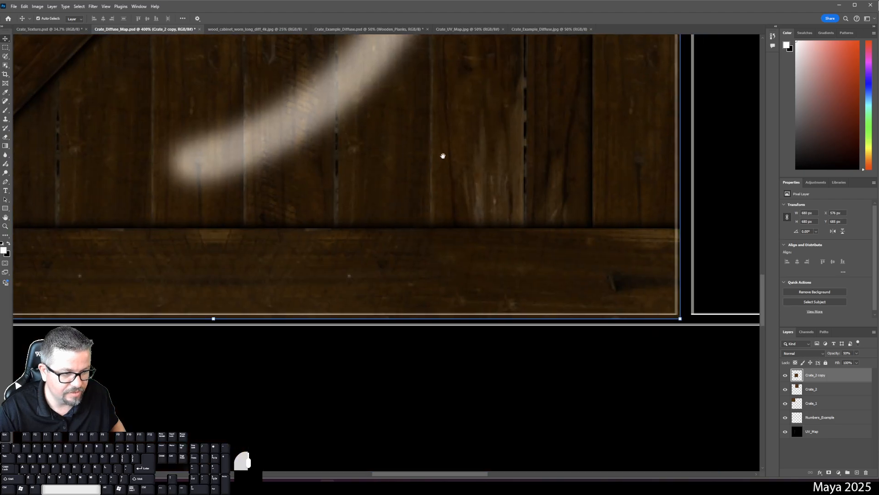
pyautogui.moveTo(443, 155); pyautogui.dragTo(576, 283)
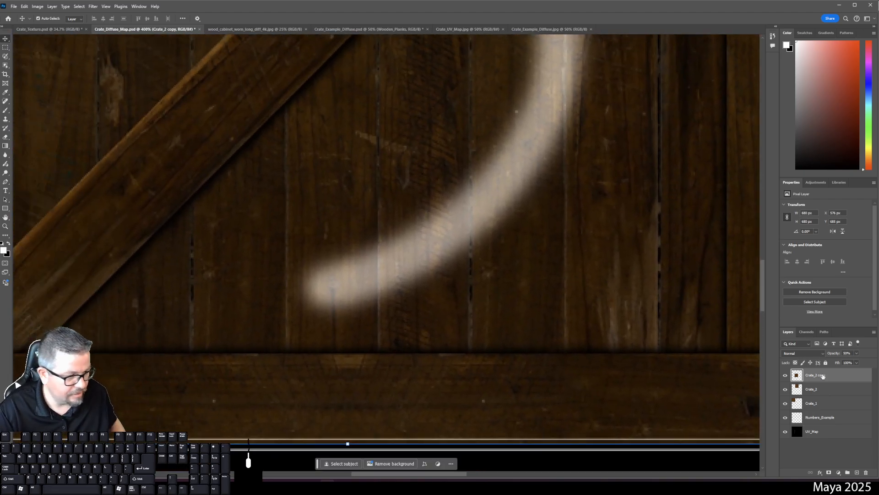
pyautogui.click(856, 353)
pyautogui.moveTo(854, 361); pyautogui.dragTo(865, 363)
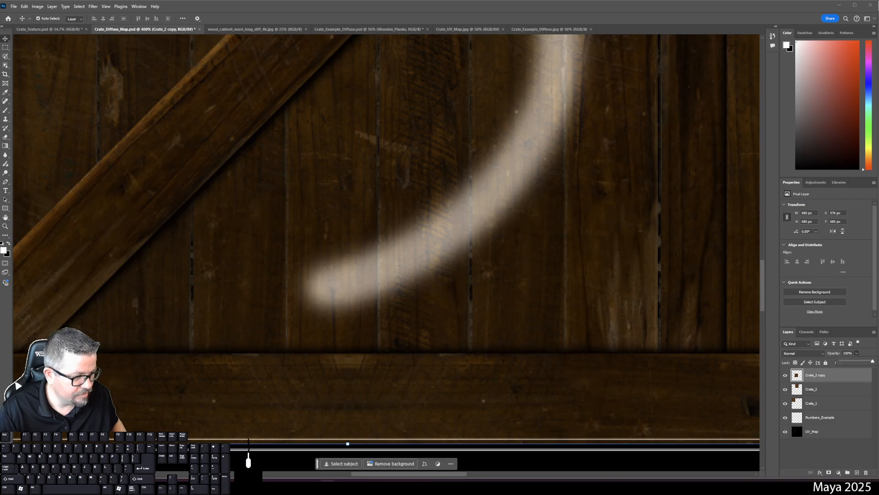
pyautogui.hotkey('ctrl', '0')
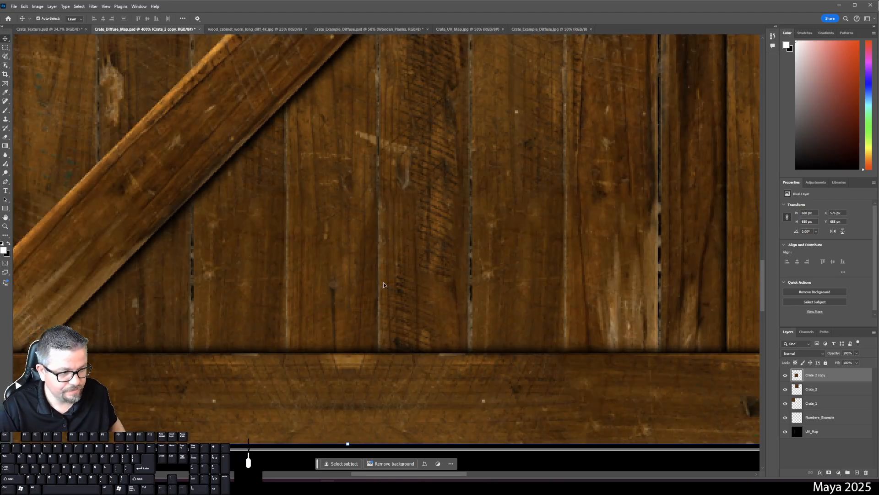
pyautogui.hotkey('ctrl', '0')
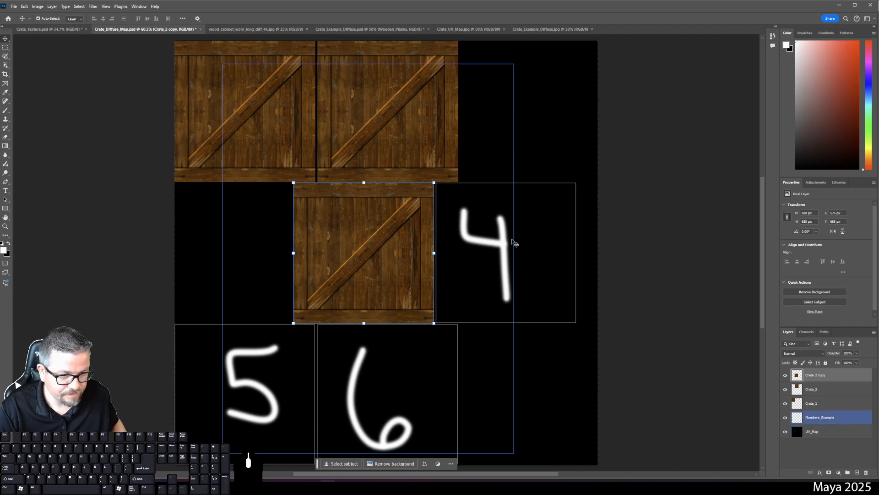
pyautogui.write('Crate_3')
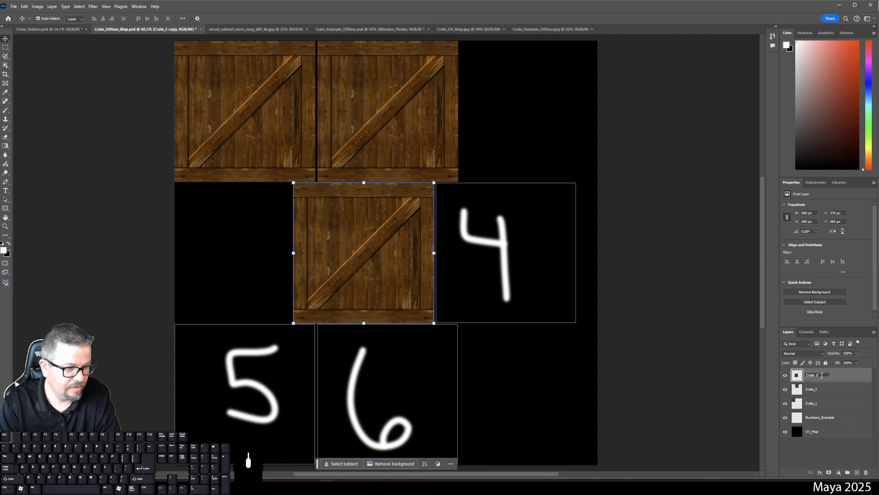
pyautogui.press('Return')
# Duplicate the Crate_3 layer and place the copy over UV square 4 at X 1262 px, Y 685 px
pyautogui.moveTo(822, 376); pyautogui.dragTo(857, 472)
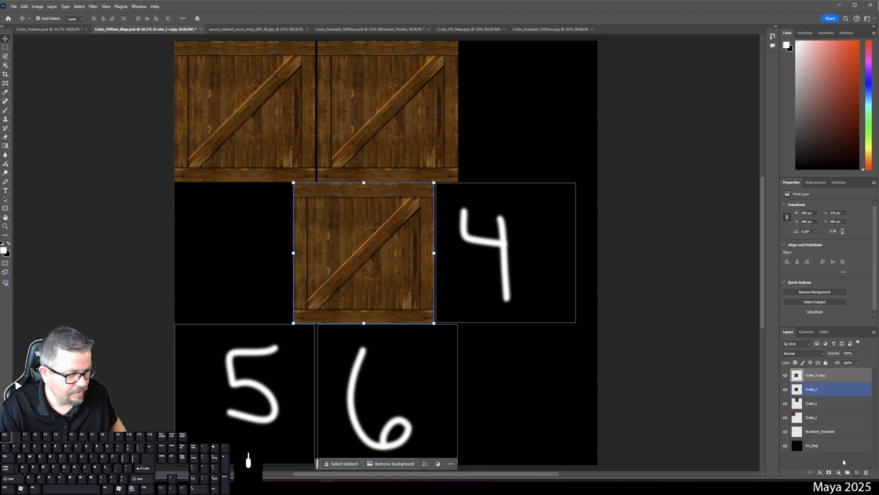
pyautogui.moveTo(399, 285); pyautogui.dragTo(301, 301)
pyautogui.scroll(4, 540, 284)
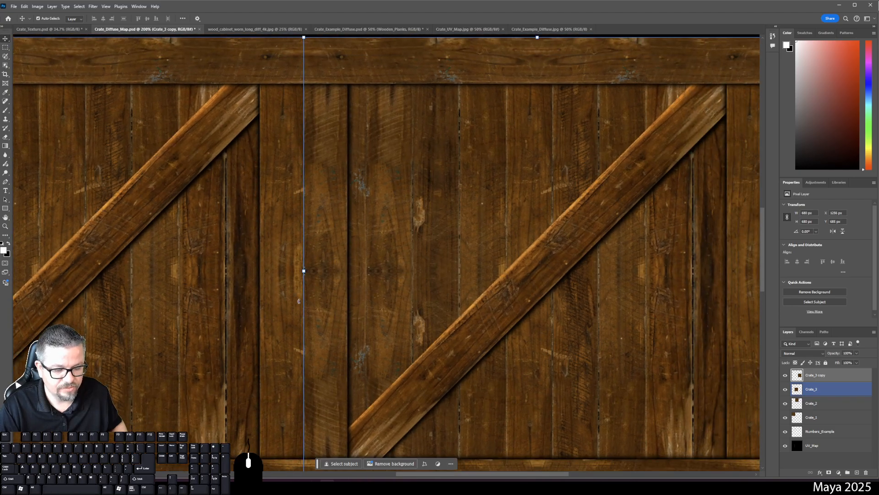
pyautogui.hotkey('ctrl', '-')
pyautogui.moveTo(408, 278); pyautogui.dragTo(412, 278)
pyautogui.press('Left')
pyautogui.press('Left')
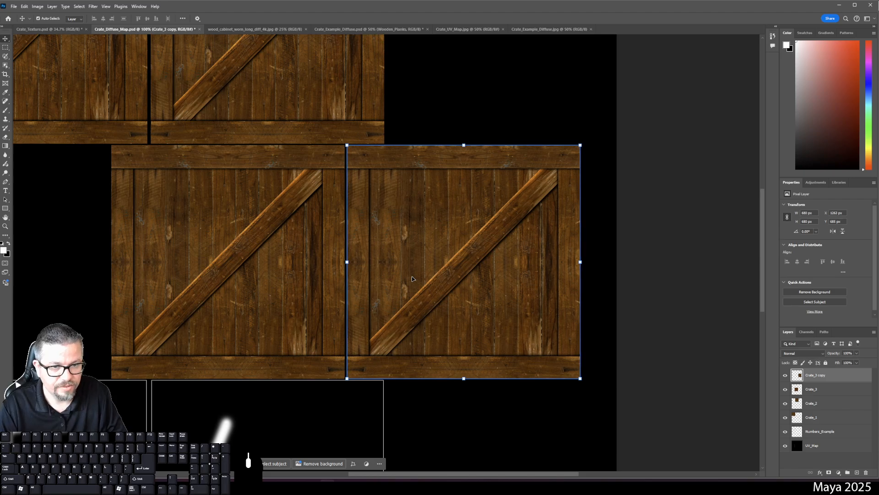
# Lower the opacity of the Crate_3 copy layer to about 45% and check its edges against the outline of UV square 4
pyautogui.click(854, 353)
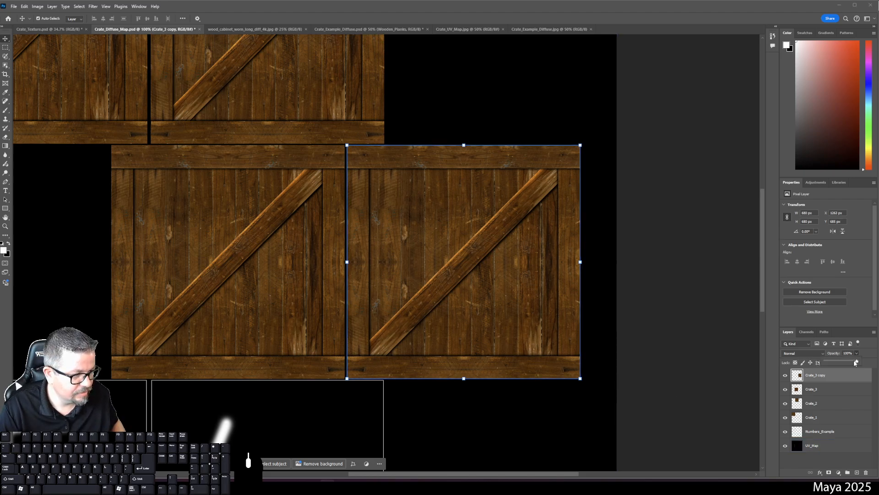
pyautogui.moveTo(859, 361); pyautogui.dragTo(840, 363)
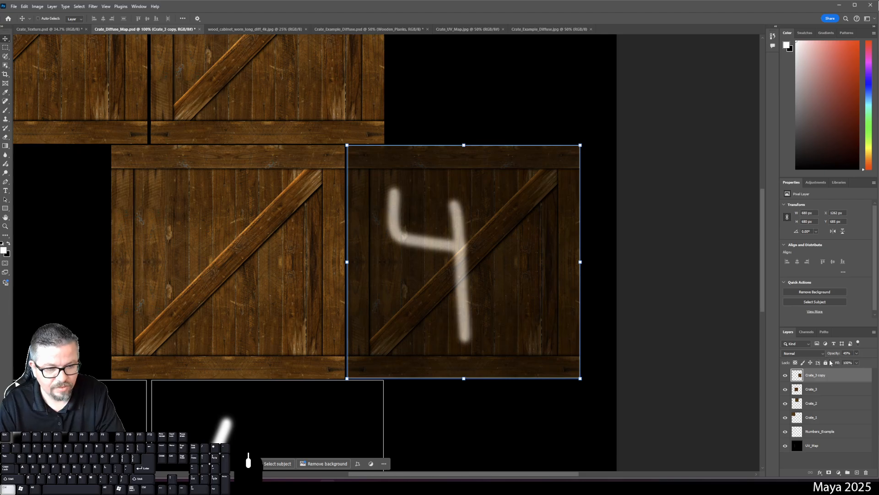
pyautogui.hotkey('ctrl', '+')
pyautogui.hotkey('ctrl', '+')
pyautogui.moveTo(630, 243); pyautogui.dragTo(200, 150)
pyautogui.moveTo(516, 393); pyautogui.dragTo(541, 235)
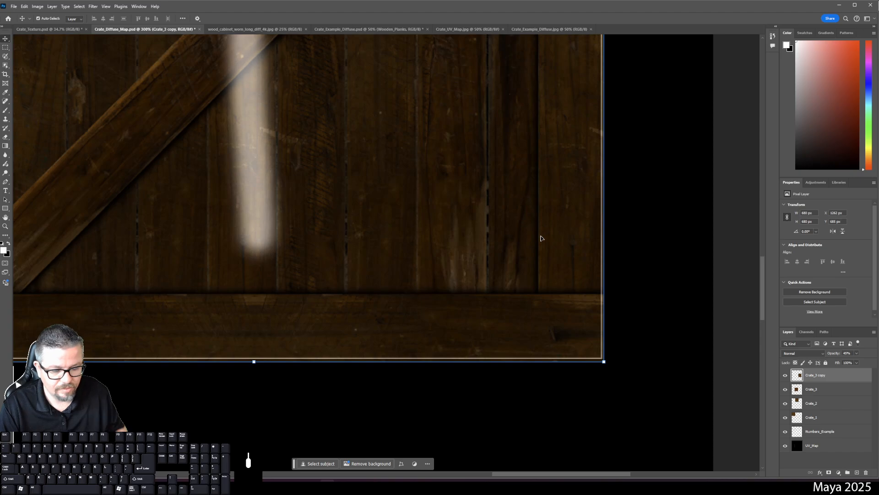
pyautogui.hotkey('ctrl', '0')
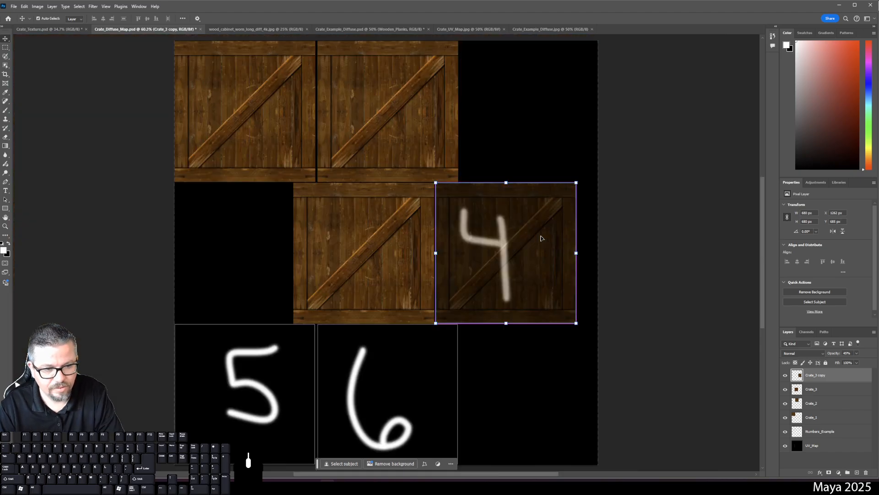
# Restore the opacity of the Crate_3 copy layer to 100% and rename the layer as Crate_4
pyautogui.click(855, 353)
pyautogui.moveTo(851, 363); pyautogui.dragTo(812, 377)
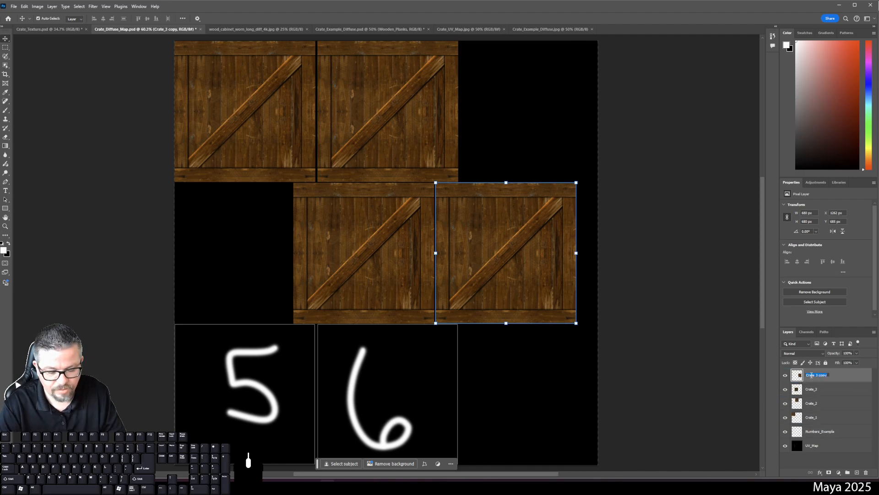
pyautogui.click(811, 375)
pyautogui.write('Crate_4')
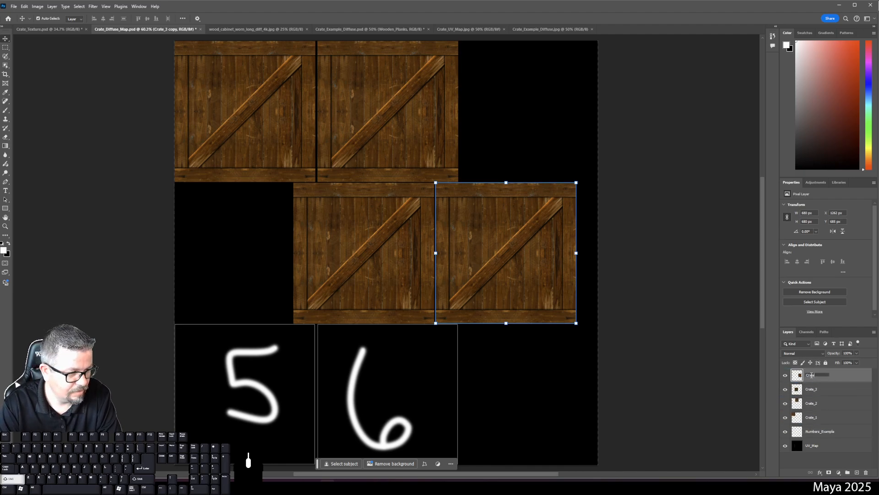
pyautogui.press('Return')
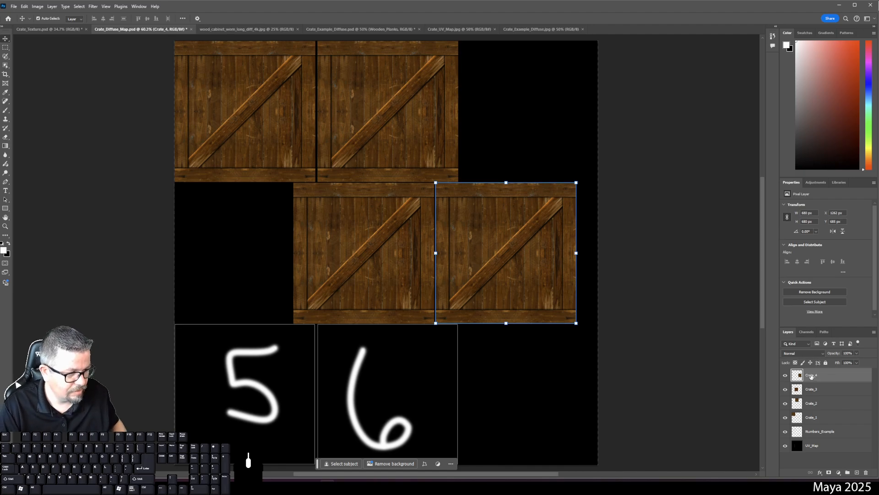
# Duplicate the Crate_4 layer and move the copy onto UV square 5 at about X 0 px, Y 1365 px
pyautogui.moveTo(811, 376); pyautogui.dragTo(856, 472)
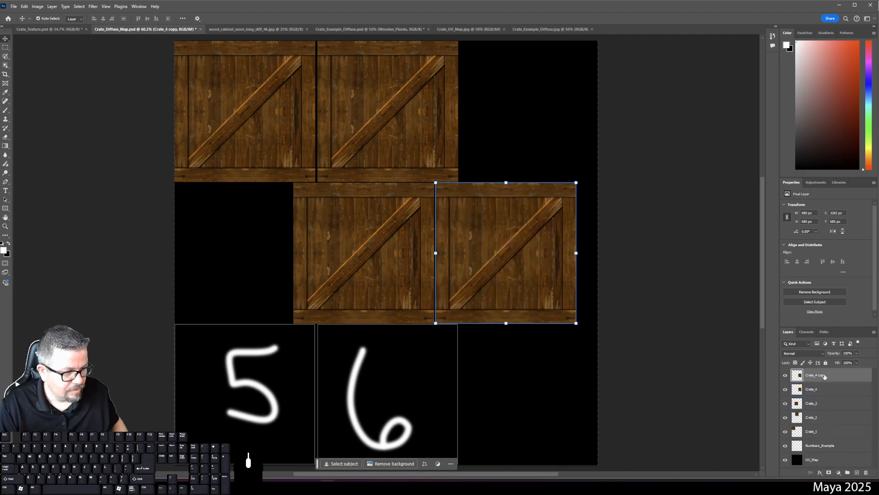
pyautogui.moveTo(510, 210); pyautogui.dragTo(255, 345)
# Lower the Crate_4 copy layer's opacity to 45% and nudge it to X 0 px, Y 1367 px over UV square 5
pyautogui.scroll(5, 256, 342)
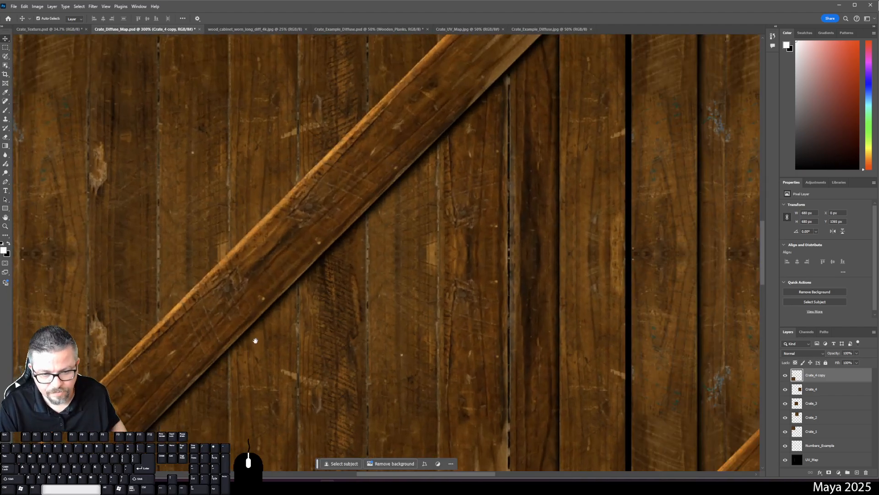
pyautogui.moveTo(328, 283); pyautogui.dragTo(641, 110)
pyautogui.moveTo(321, 298); pyautogui.dragTo(493, 48)
pyautogui.click(856, 363)
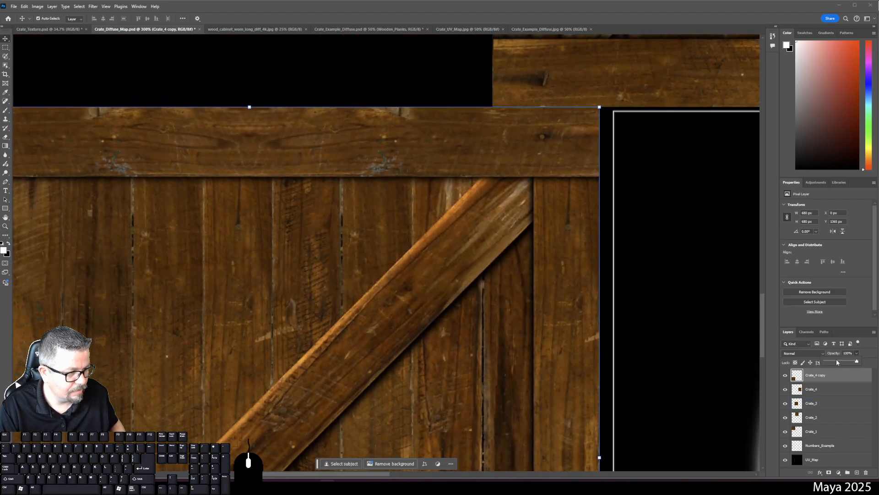
pyautogui.click(837, 361)
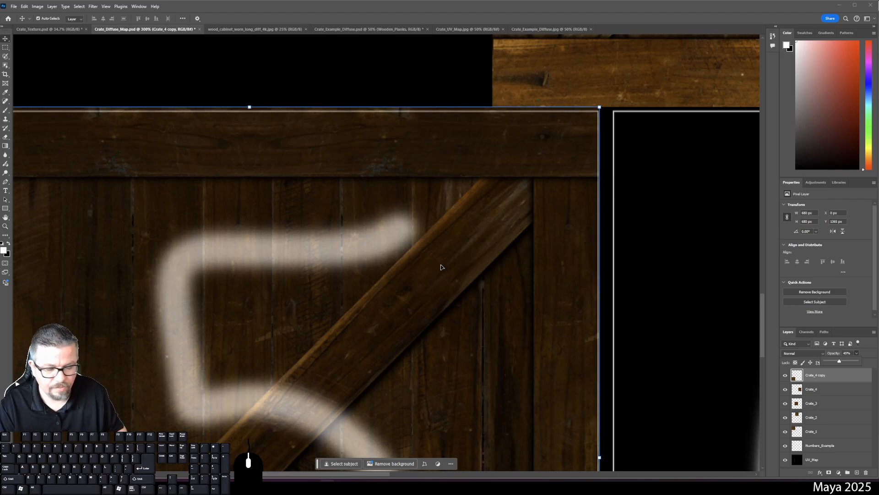
pyautogui.press('Down')
pyautogui.press('Down')
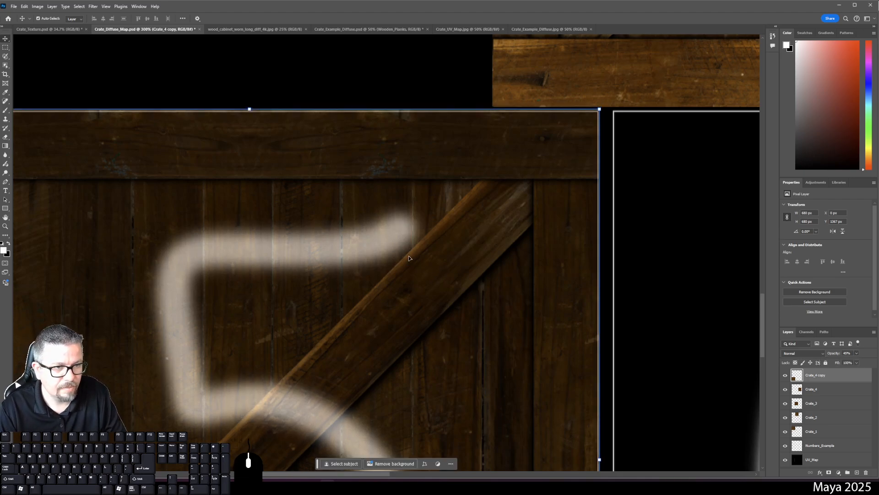
pyautogui.press('Right')
pyautogui.press('Down')
pyautogui.press('Up')
pyautogui.press('Left')
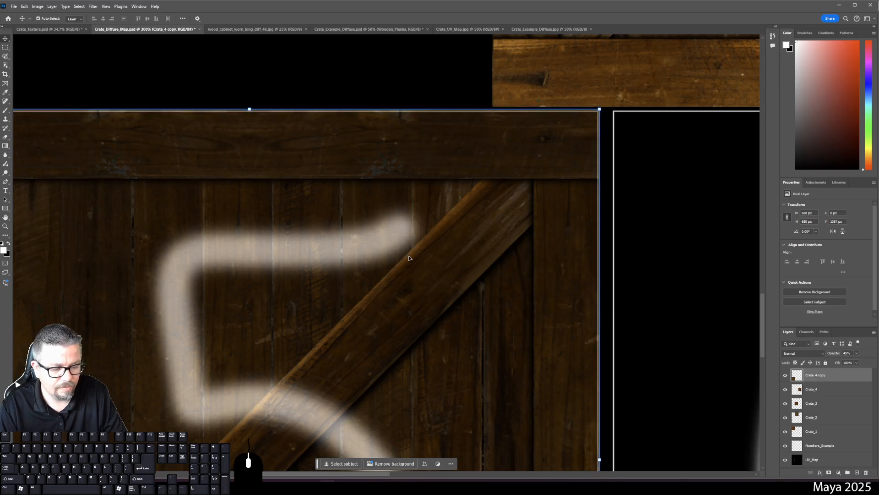
# Restore the Crate_4 copy layer's opacity to 100% and rename the layer as Crate_5
pyautogui.click(856, 355)
pyautogui.moveTo(855, 361); pyautogui.dragTo(875, 361)
pyautogui.click(443, 91)
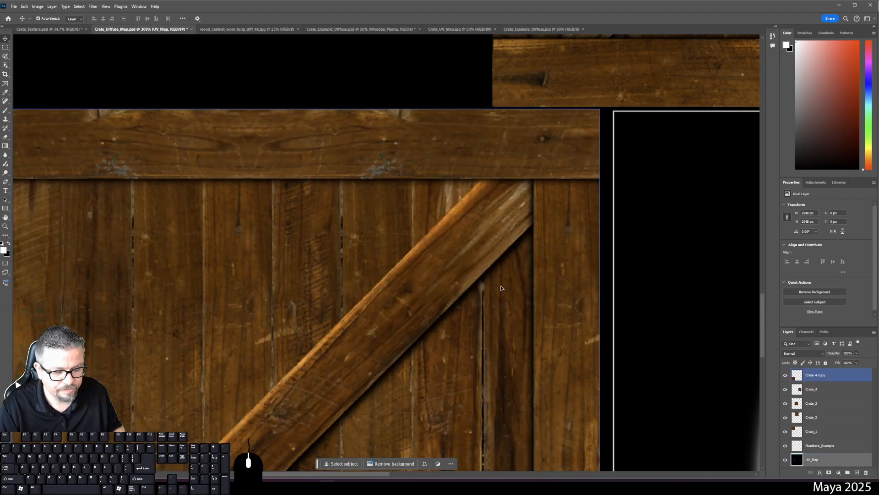
pyautogui.hotkey('ctrl', '-')
pyautogui.hotkey('ctrl', '-')
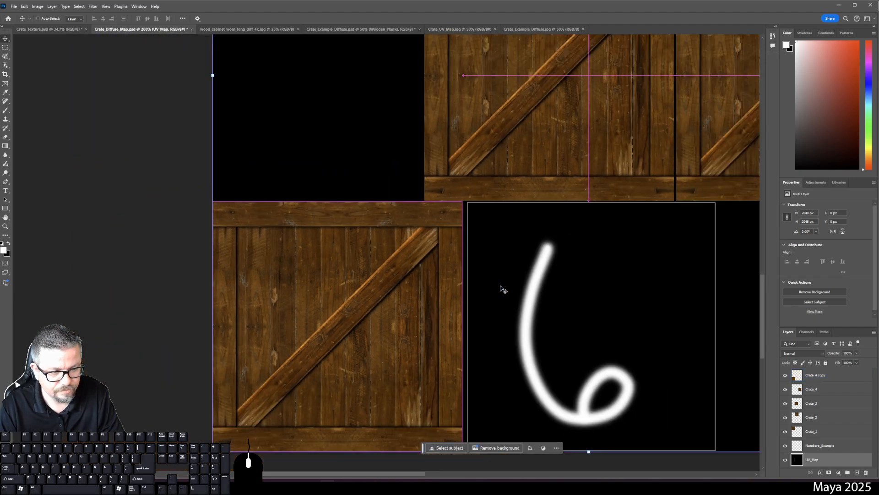
pyautogui.click(815, 375)
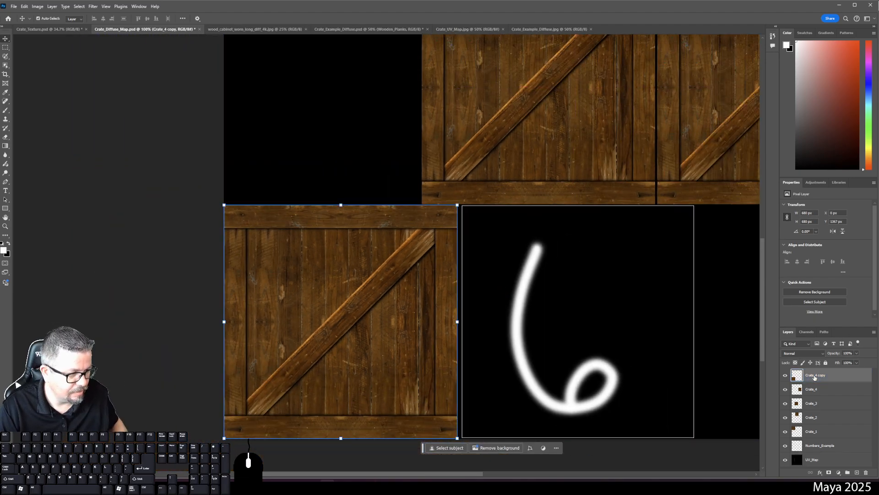
pyautogui.doubleClick(815, 376)
pyautogui.write('Crate_')
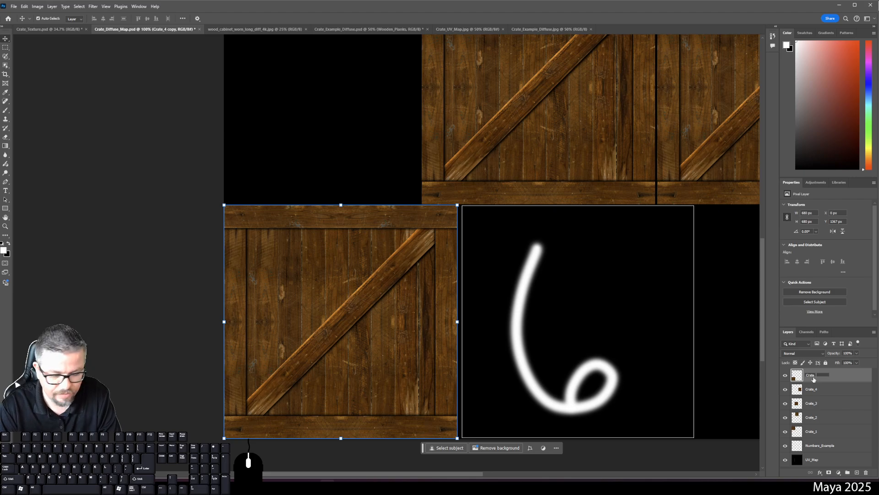
pyautogui.press('Return')
# Duplicate the Crate_5 layer and place the copy over UV square 6 at about X 692 px, Y 1367 px
pyautogui.moveTo(813, 378); pyautogui.dragTo(855, 470)
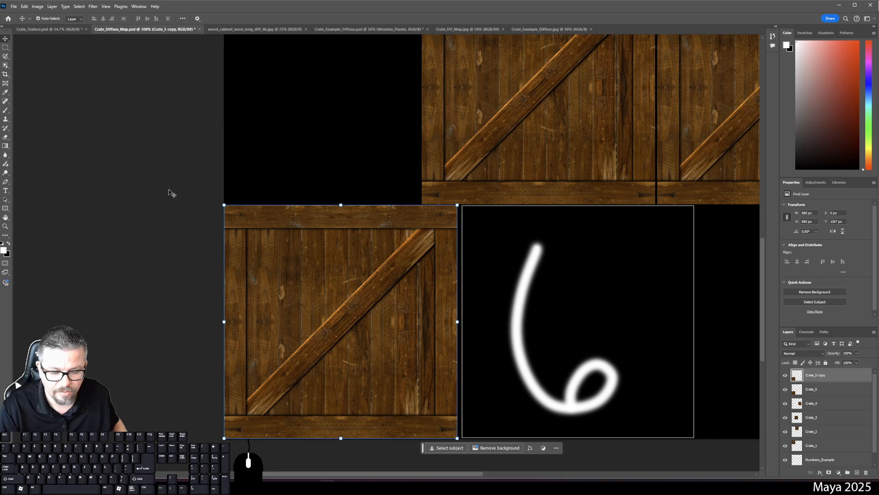
pyautogui.hotkey('ctrl', 't')
pyautogui.moveTo(349, 273); pyautogui.dragTo(571, 314)
pyautogui.press('Return')
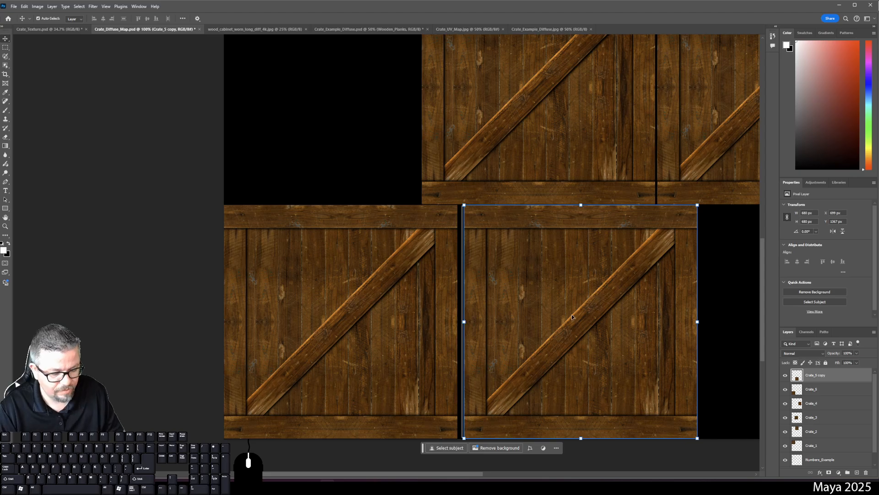
pyautogui.hotkey('ctrl', '+')
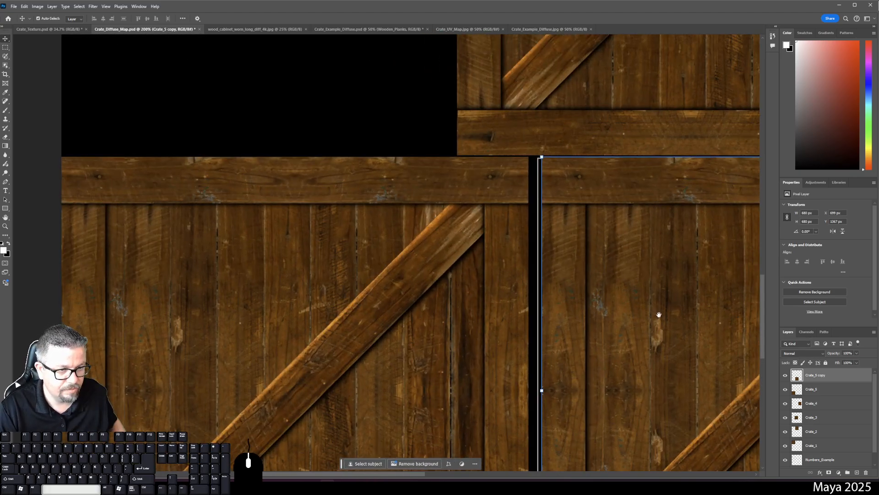
pyautogui.moveTo(658, 314); pyautogui.dragTo(599, 301)
pyautogui.press('Left')
pyautogui.press('Left')
pyautogui.press('Left')
pyautogui.press('Left')
pyautogui.press('Left')
pyautogui.press('Left')
pyautogui.press('Left')
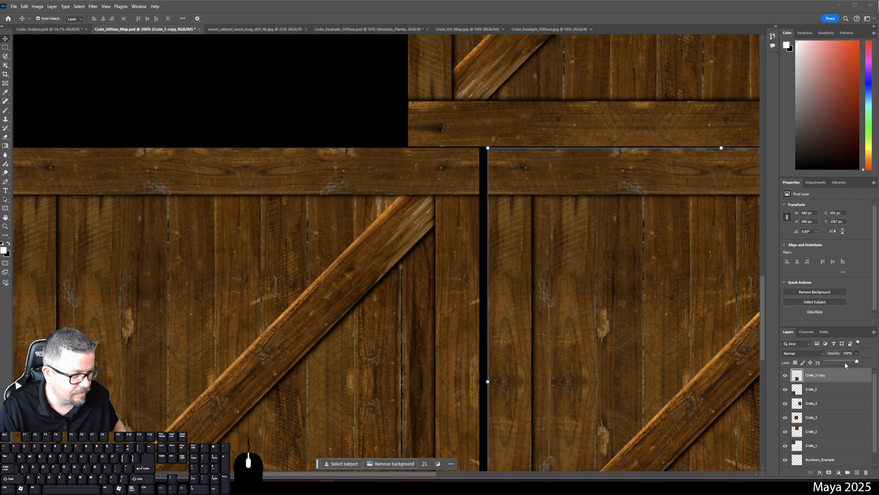
# Lower the Crate_5 copy layer's opacity to about 59% and nudge it to X 691 px against the outline of UV square 6
pyautogui.moveTo(846, 365); pyautogui.dragTo(845, 363)
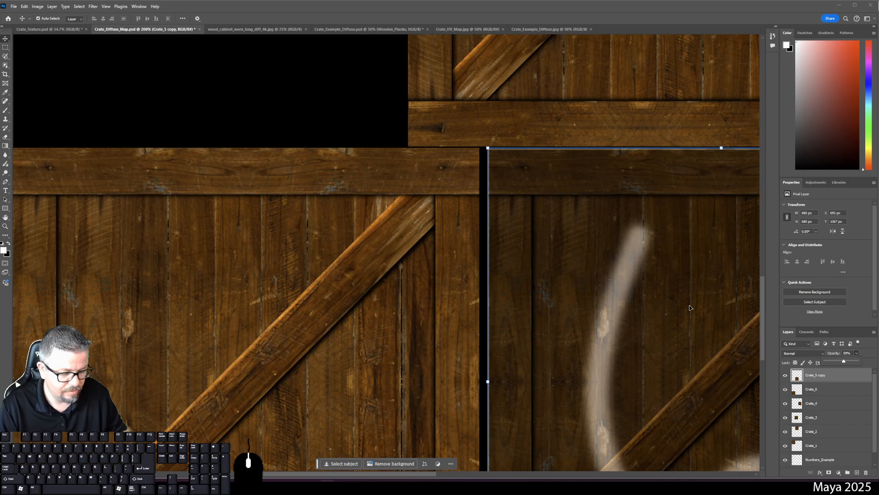
pyautogui.press('Left')
pyautogui.press('Down')
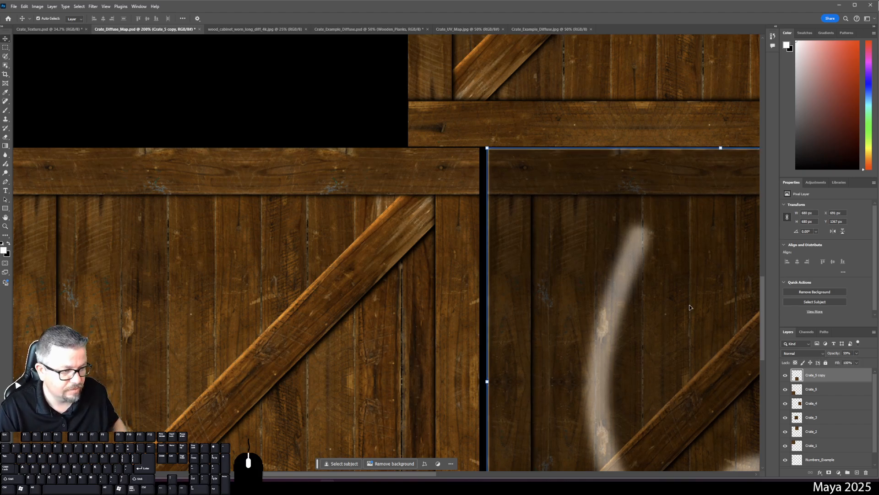
pyautogui.press('Up')
# Restore the Crate_5 copy layer's opacity to 100% and deselect all layers
pyautogui.click(857, 353)
pyautogui.moveTo(856, 361); pyautogui.dragTo(870, 360)
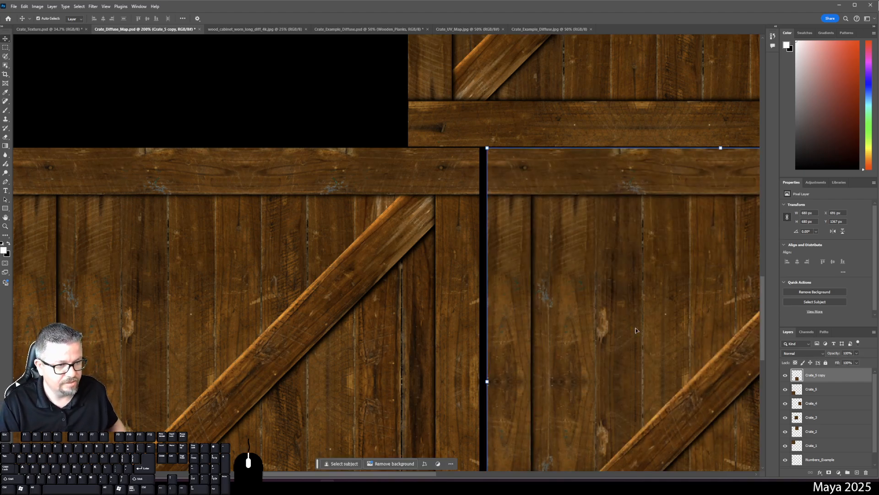
pyautogui.hotkey('ctrl', '0')
pyautogui.keyDown('ctrl'); pyautogui.click(586, 280); pyautogui.keyUp('ctrl')
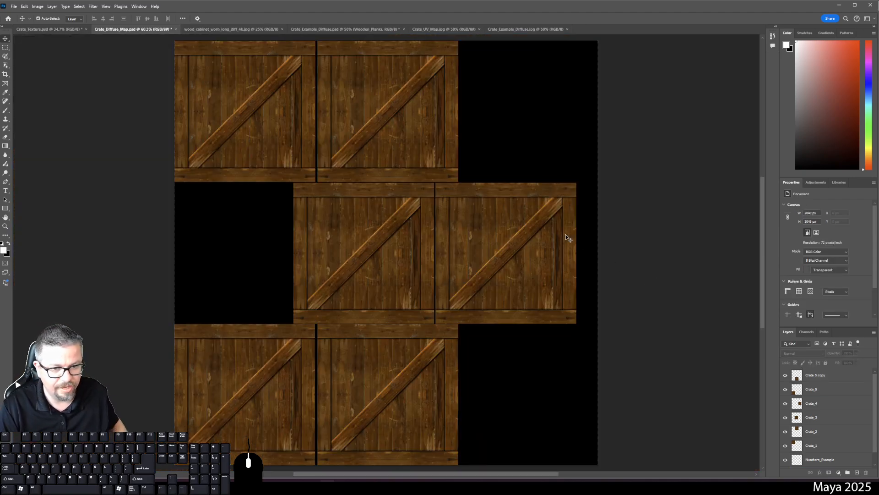
# Save the document over the existing Crate_Diffuse_Map.psd in the In_Class_Example folder with Maximize Compatibility on
pyautogui.hotkey('ctrl', 'shift', 's')
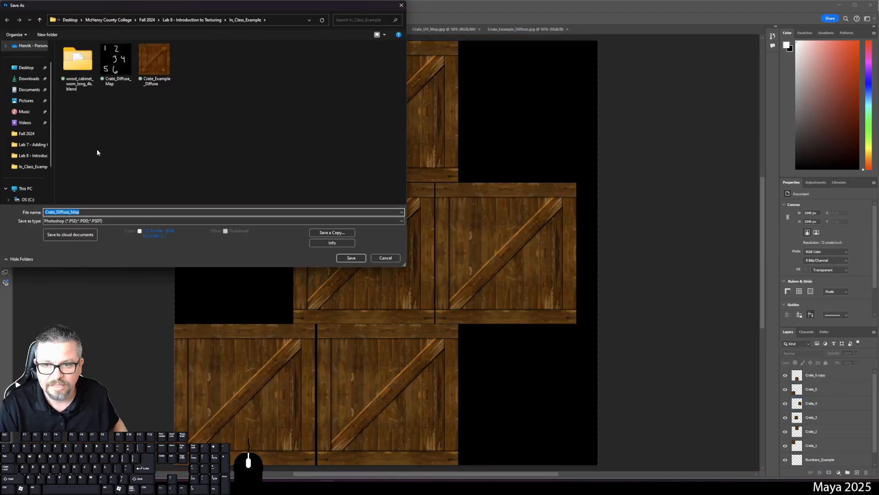
pyautogui.click(351, 257)
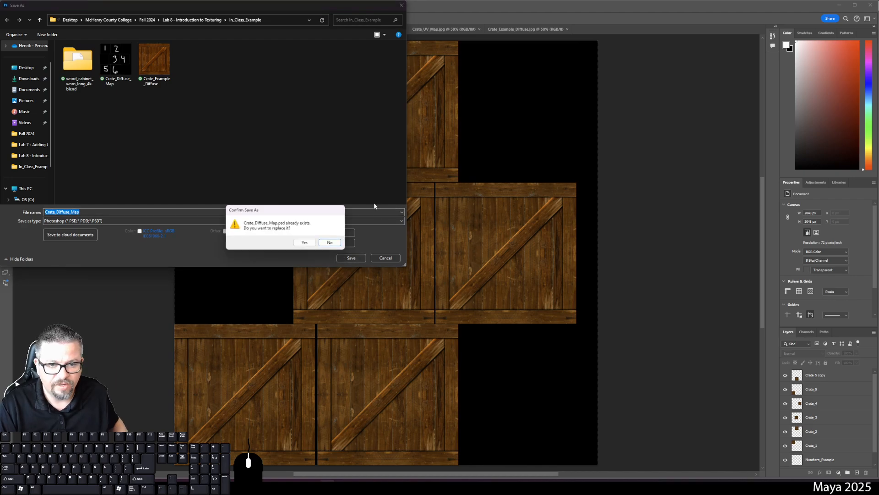
pyautogui.click(304, 243)
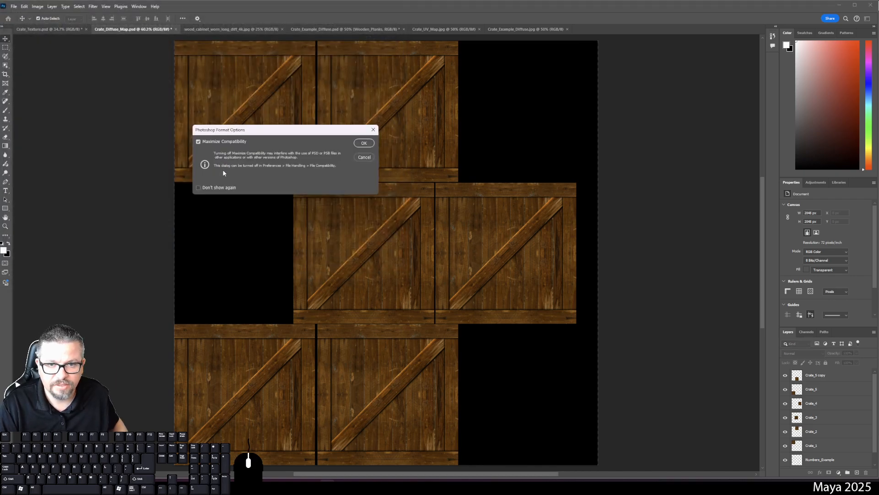
pyautogui.click(365, 143)
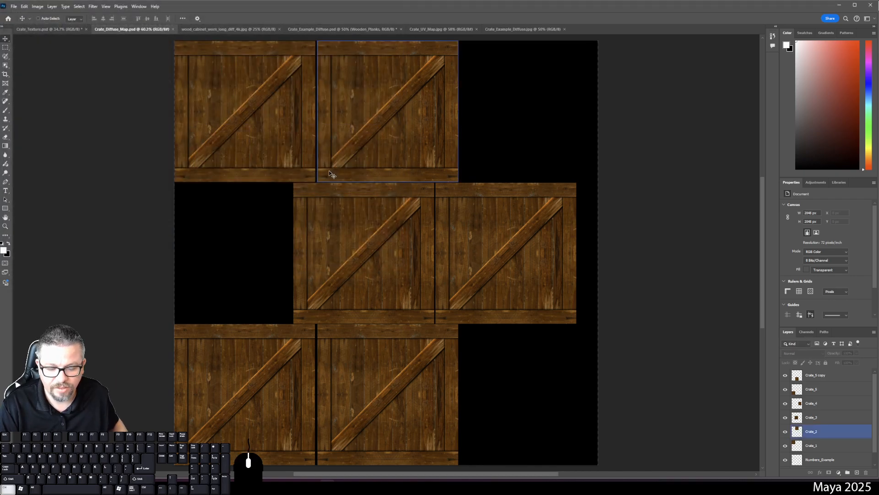
# Export the texture as a 2048 × 2048 px JPG named Crate_Example_Diffuse_Map into the In_Class_Example folder
pyautogui.click(14, 7)
pyautogui.moveTo(50, 127)
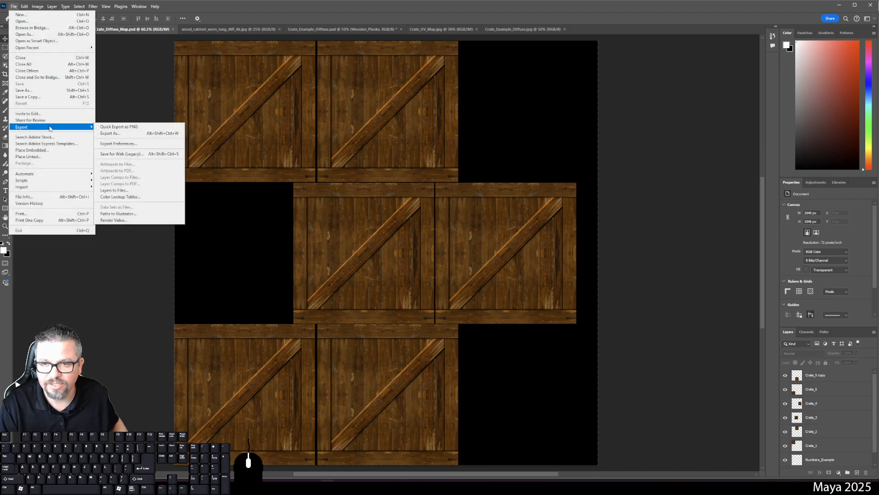
pyautogui.click(166, 134)
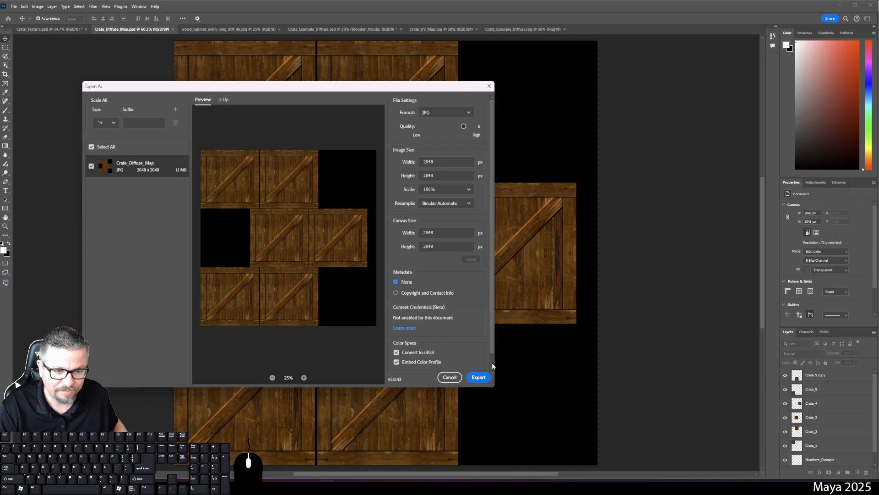
pyautogui.click(479, 377)
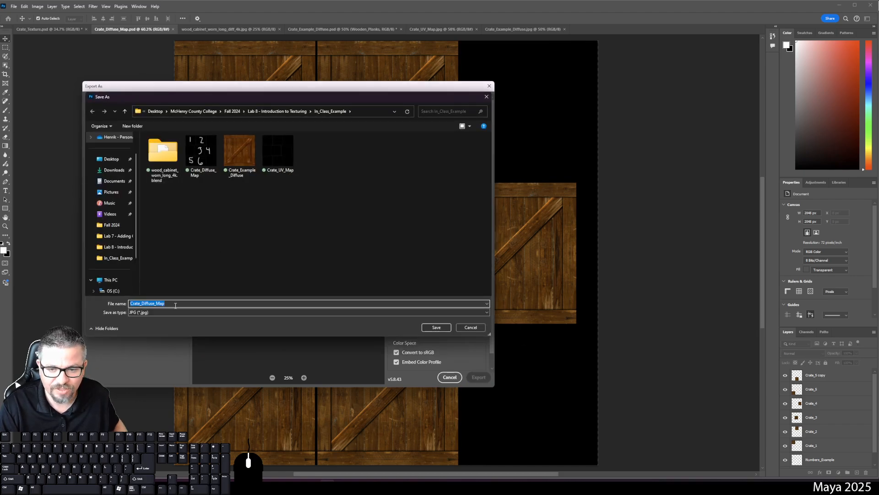
pyautogui.click(141, 303)
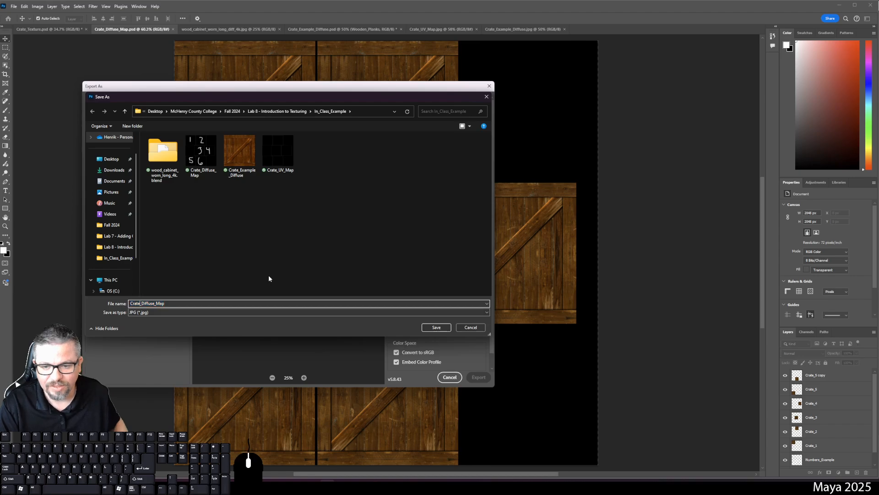
pyautogui.write('Ex')
pyautogui.press('BackSpace')
pyautogui.press('BackSpace')
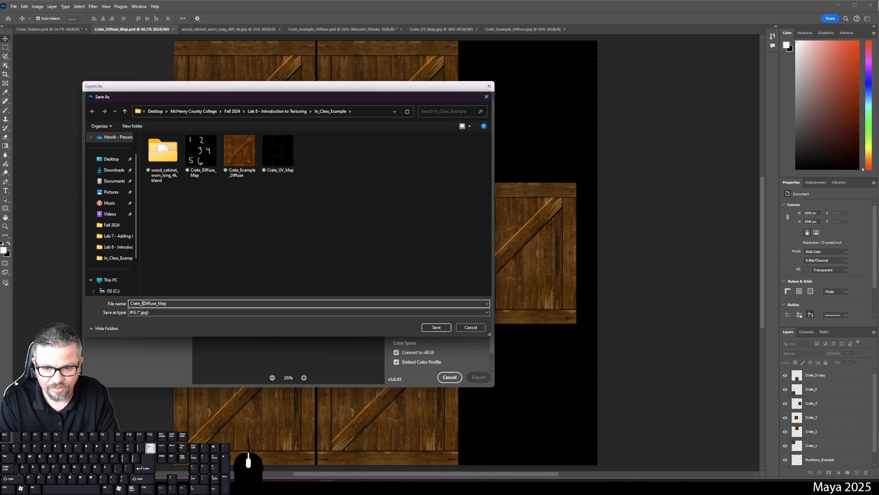
pyautogui.press('Right')
pyautogui.press('Right')
pyautogui.press('Right')
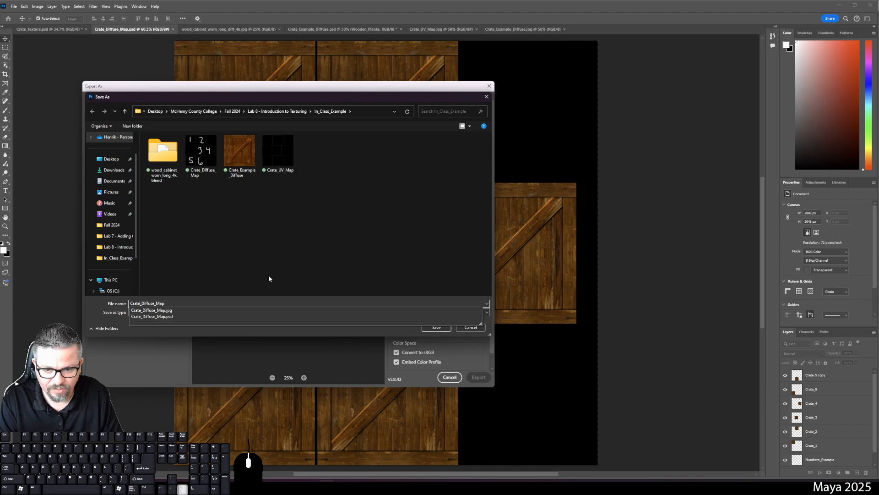
pyautogui.write('Examp')
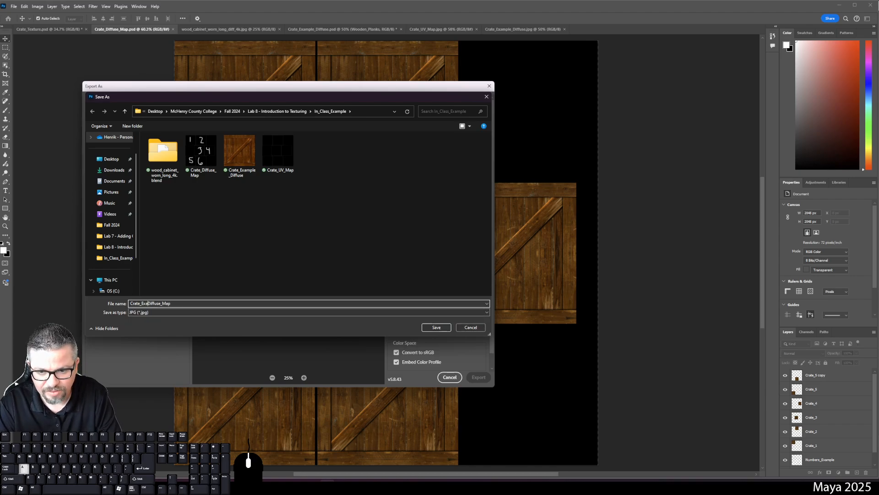
pyautogui.write('le_')
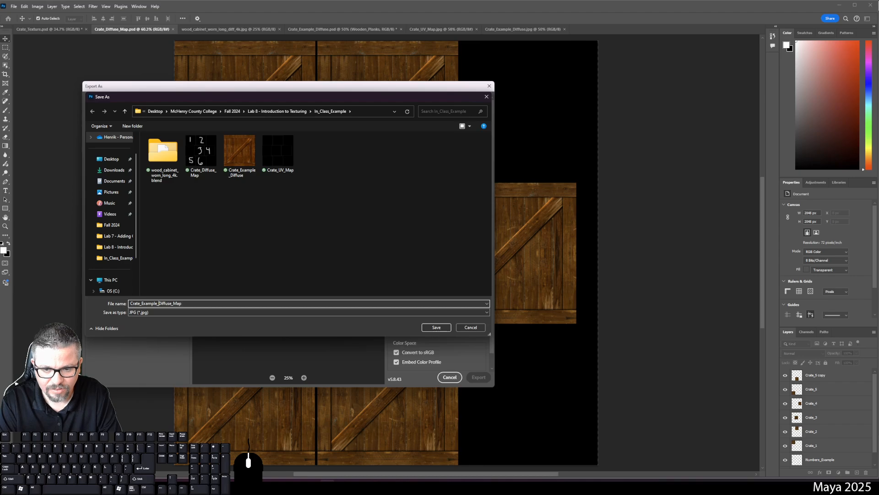
pyautogui.click(437, 327)
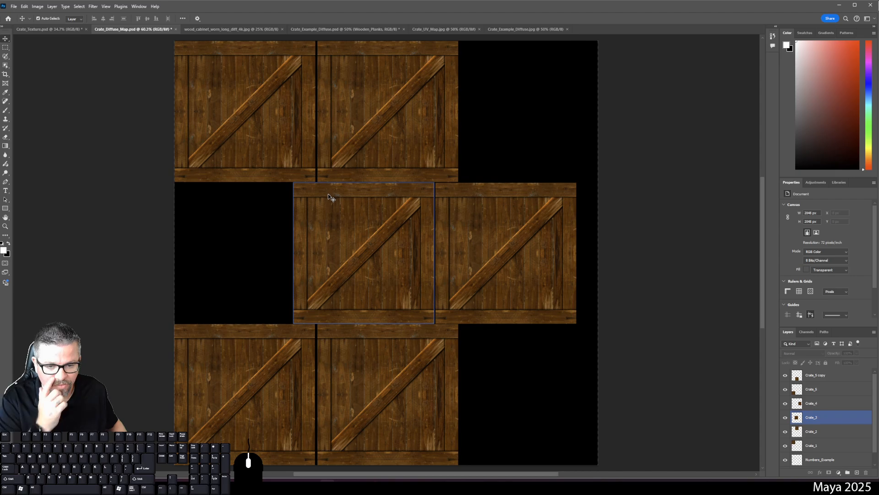
# Switch to Maya, return to object mode, and select the whole Crate_Mesh cube with its channel attributes displayed
pyautogui.click(344, 463)
pyautogui.moveTo(342, 487)
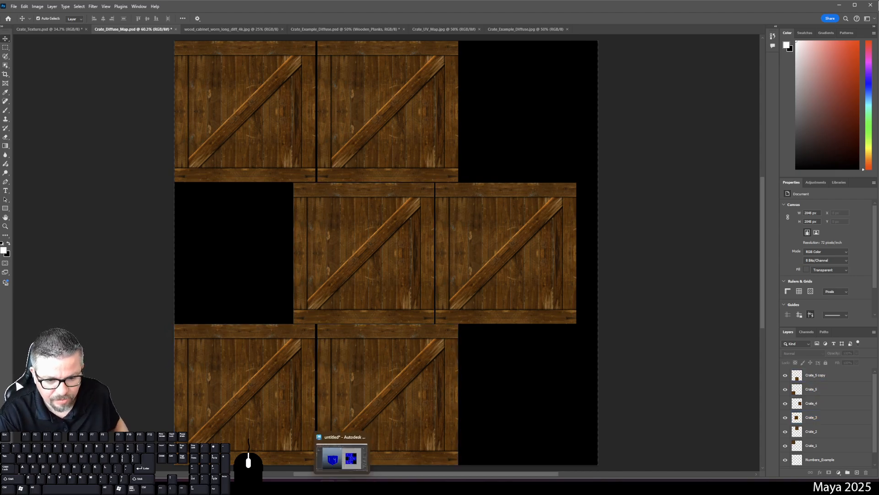
pyautogui.click(343, 458)
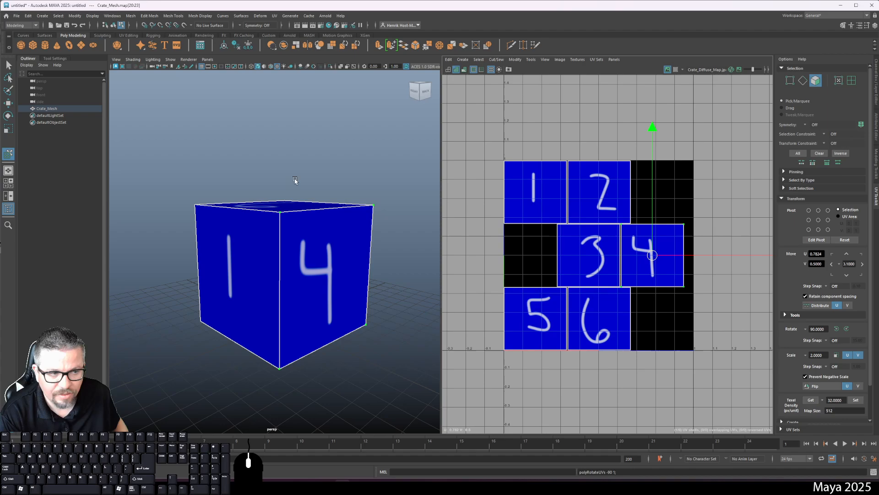
pyautogui.rightClick(275, 231)
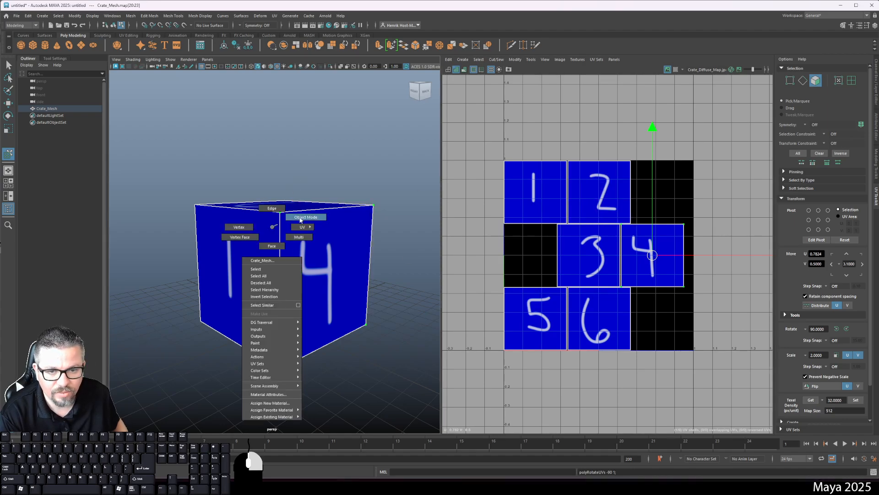
pyautogui.click(296, 229)
pyautogui.moveTo(269, 114); pyautogui.dragTo(319, 257)
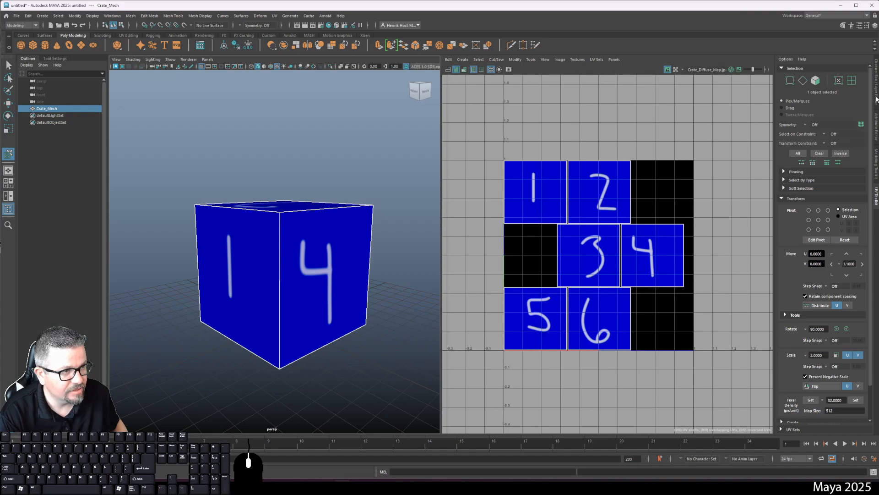
pyautogui.click(876, 101)
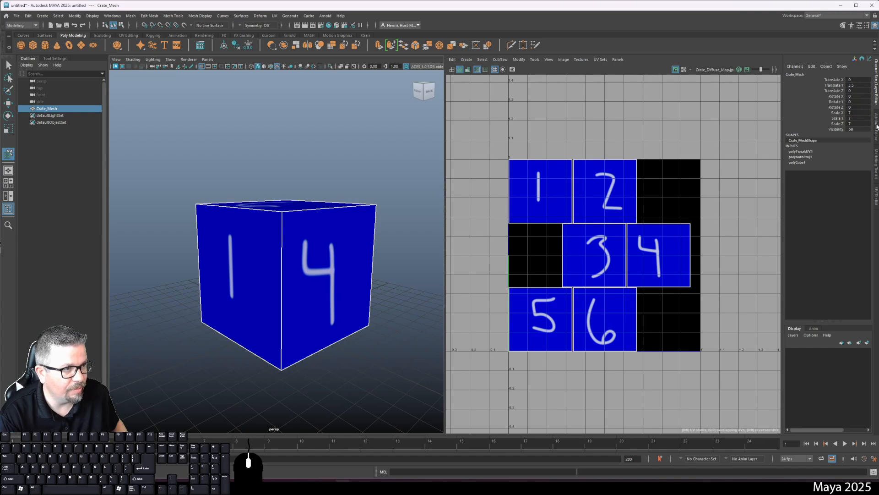
# Load Crate_Example_Diffuse.jpg as the image file for the base color of Crate_Arnold_Material
pyautogui.click(876, 126)
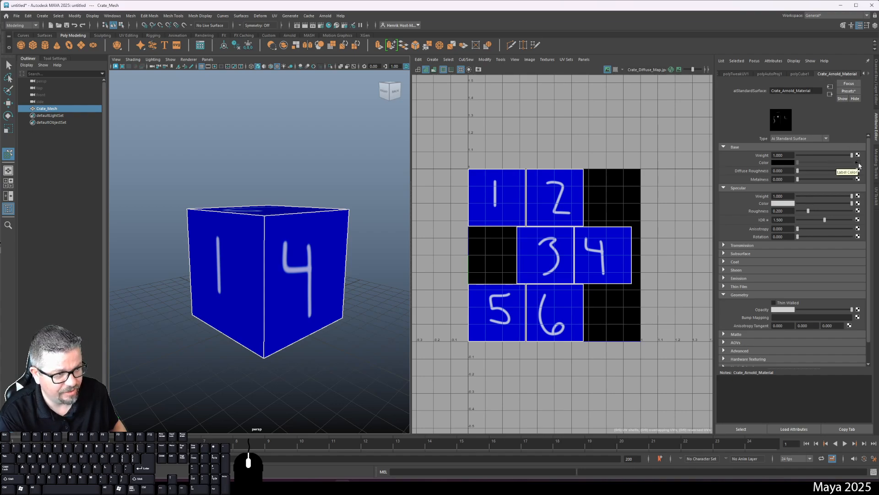
pyautogui.click(857, 162)
pyautogui.click(862, 171)
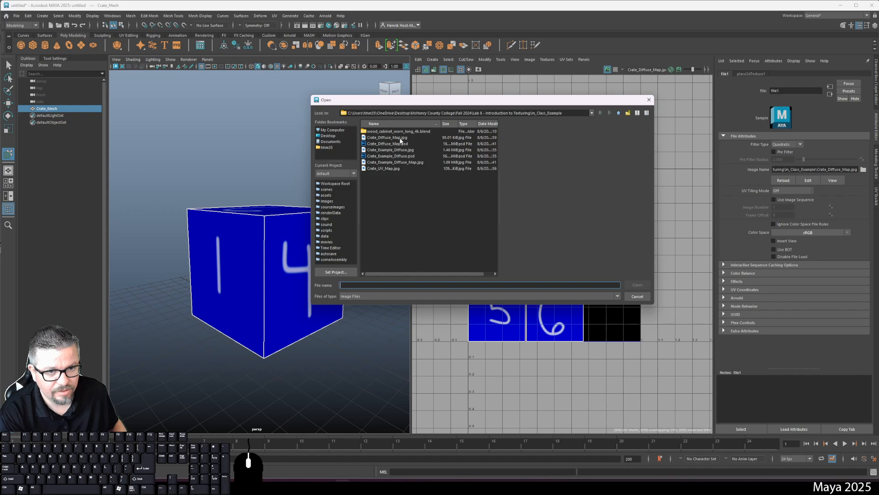
pyautogui.click(406, 150)
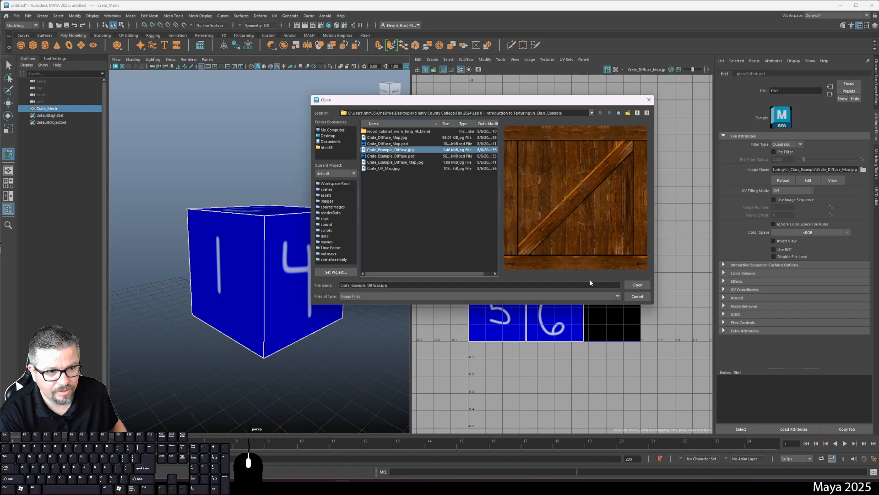
pyautogui.click(631, 287)
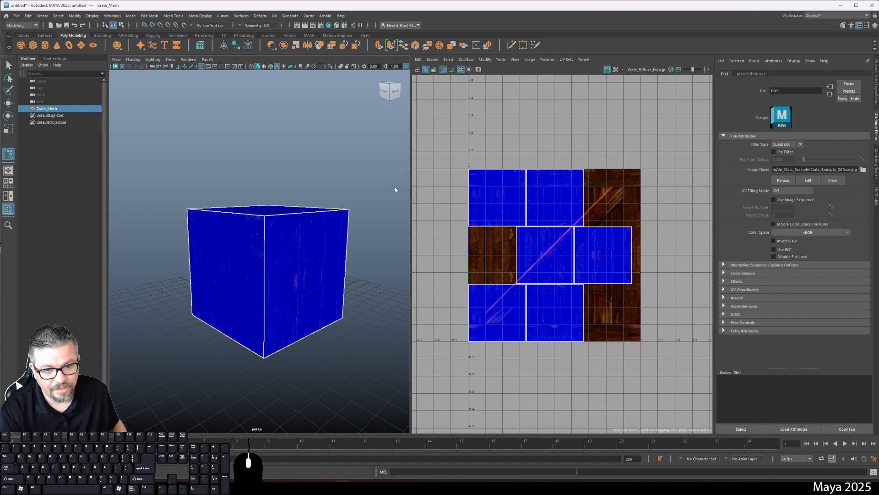
# Turn on textured shading in the perspective view and inspect how the image maps onto the crate's faces
pyautogui.click(393, 188)
pyautogui.press('6')
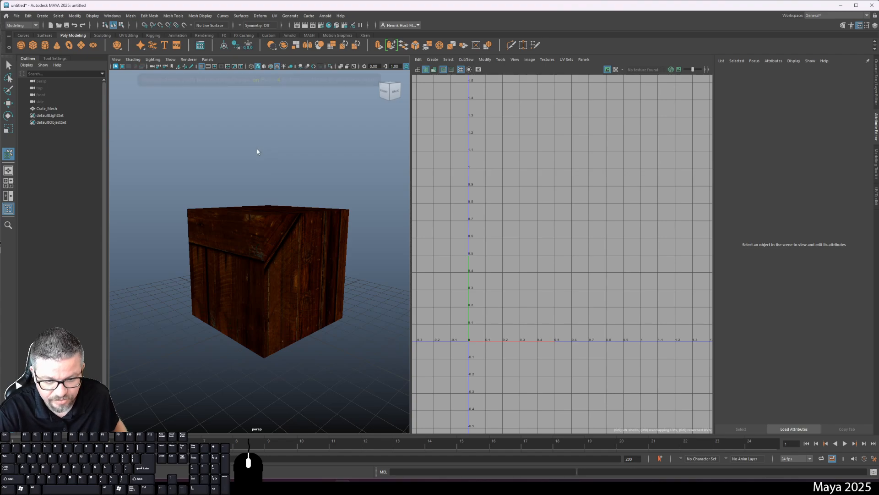
pyautogui.moveTo(256, 210); pyautogui.dragTo(274, 272)
pyautogui.click(274, 272)
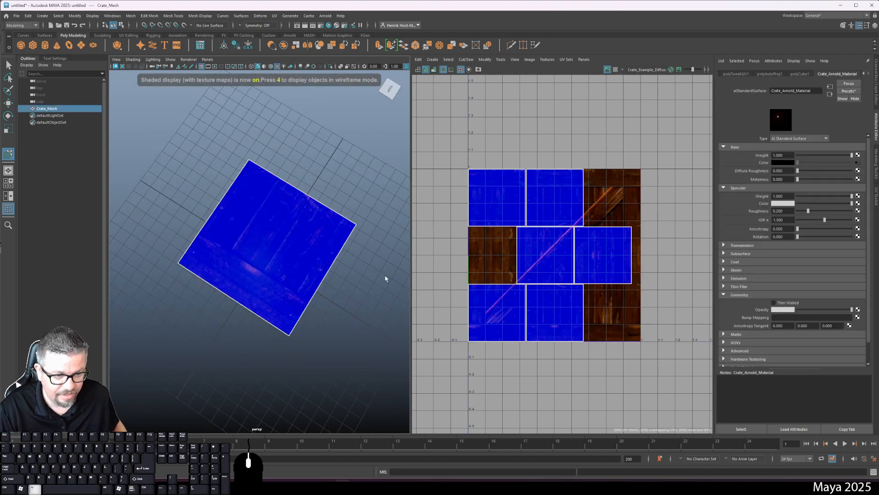
pyautogui.moveTo(383, 277); pyautogui.dragTo(376, 254)
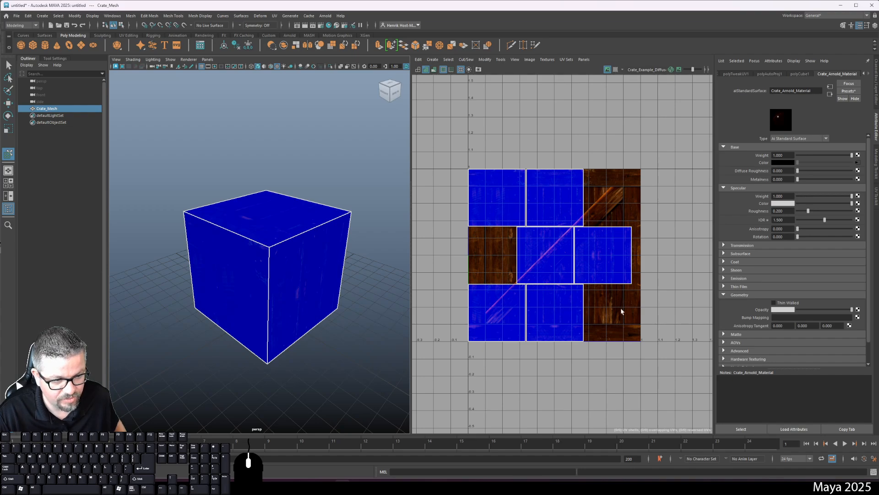
pyautogui.click(353, 314)
pyautogui.moveTo(353, 314); pyautogui.dragTo(231, 320)
# Replace the crate material's base color image with Crate_Example_Diffuse_Map.jpg from the In_Class_Example folder and check it on the deselected crate
pyautogui.click(272, 251)
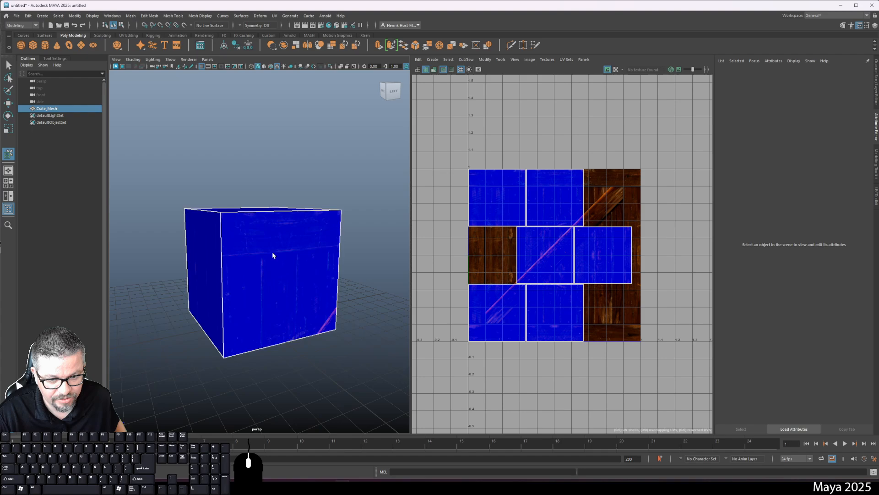
pyautogui.click(857, 164)
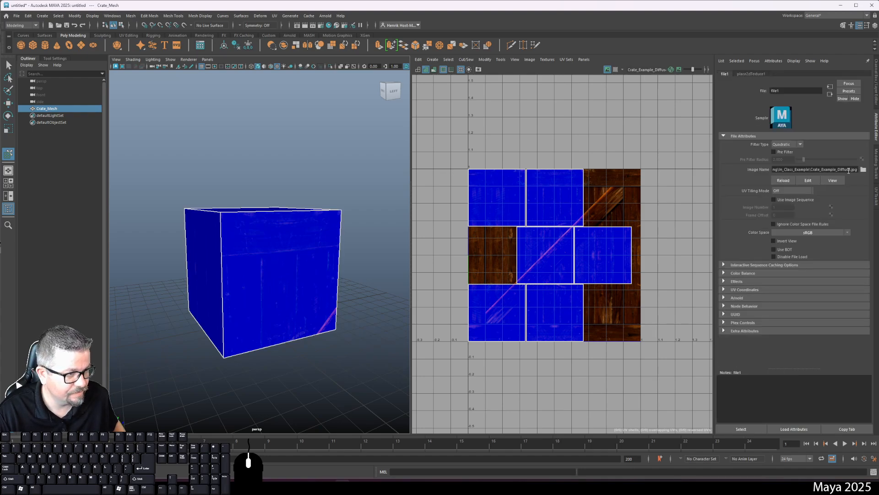
pyautogui.click(863, 170)
pyautogui.click(398, 163)
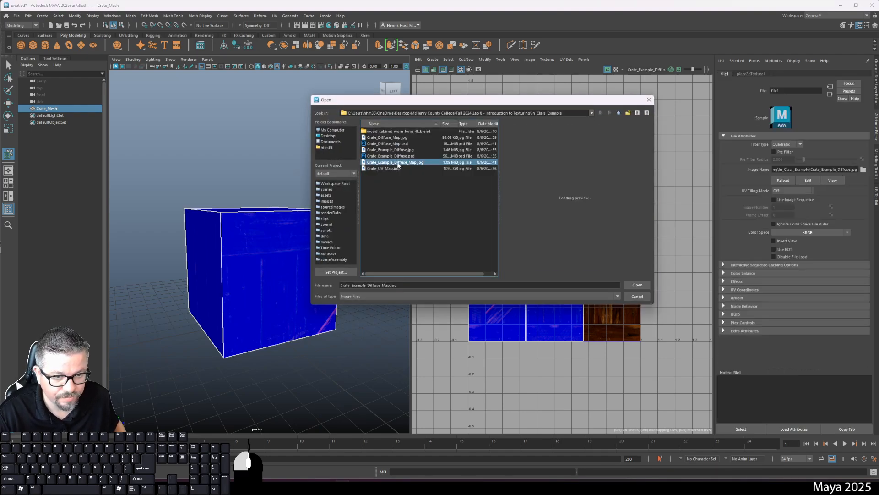
pyautogui.click(638, 285)
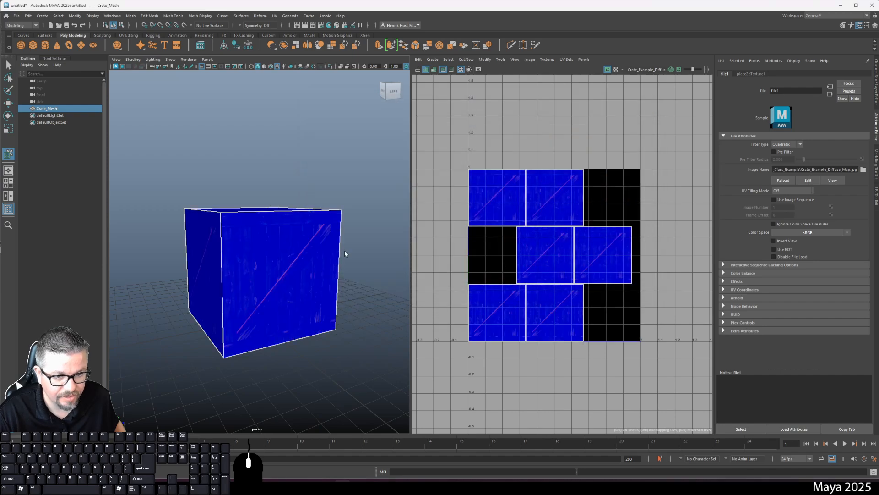
pyautogui.click(344, 252)
pyautogui.keyDown('alt'); pyautogui.moveTo(325, 270); pyautogui.dragTo(343, 287); pyautogui.keyUp('alt')
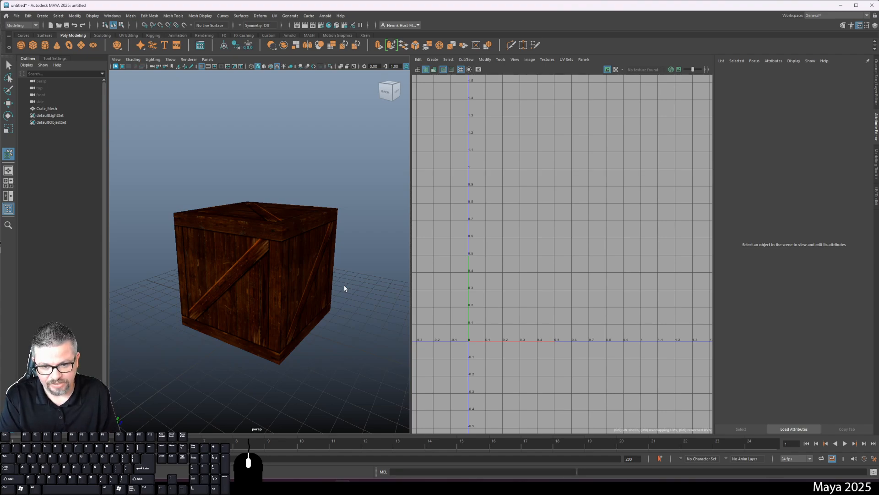
# Select the crate and turn off the shaded UV overlay so the texture shows uncolored in the UV Editor
pyautogui.click(301, 270)
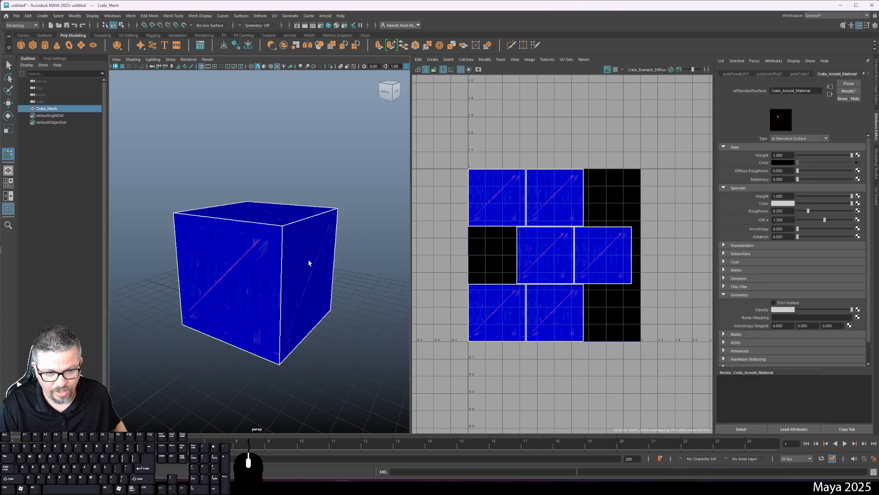
pyautogui.rightClick(282, 217)
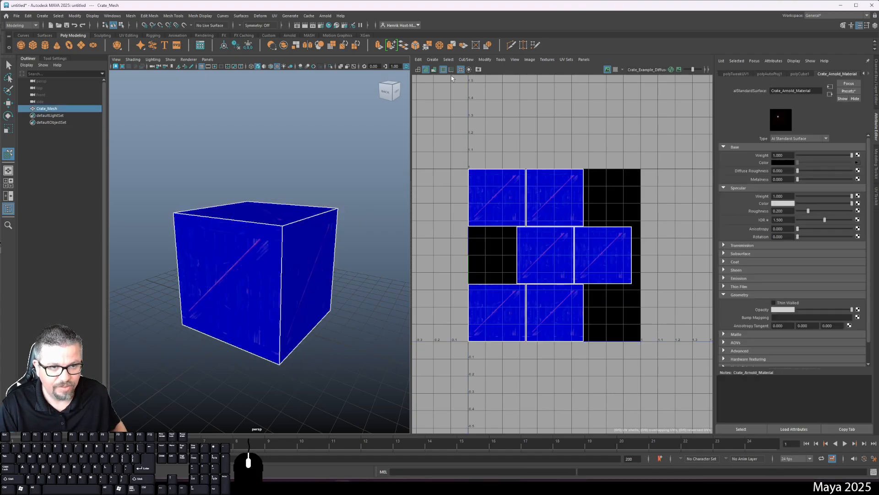
pyautogui.click(418, 70)
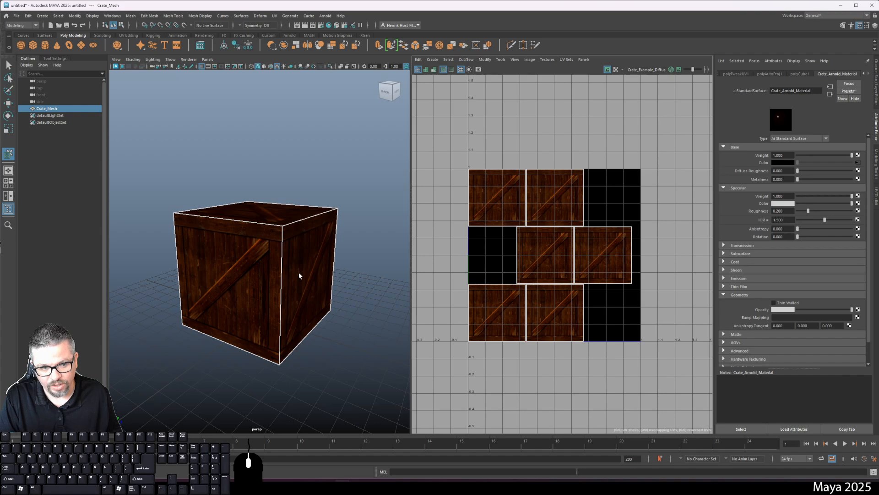
# Deselect the crate and inspect its wooden texture from several sides and distances
pyautogui.moveTo(297, 275); pyautogui.dragTo(347, 339)
pyautogui.click(348, 343)
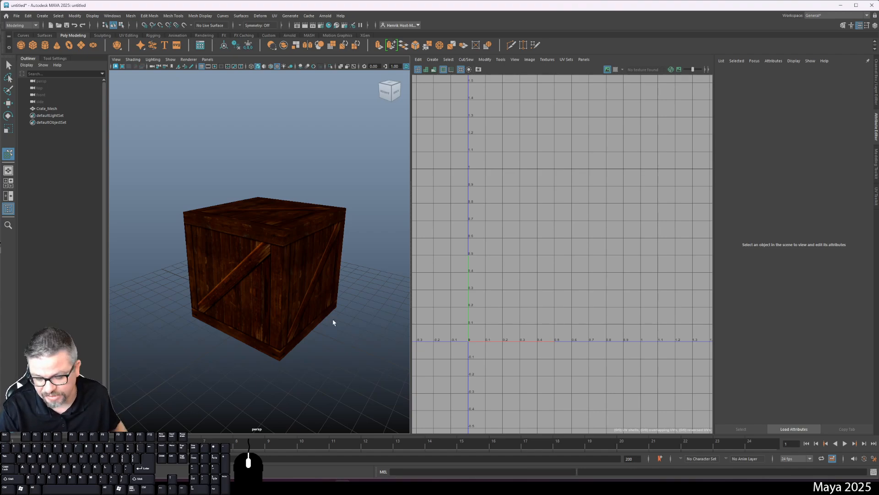
pyautogui.moveTo(333, 322)
pyautogui.mouseDown()
pyautogui.moveTo(334, 306)
pyautogui.moveTo(383, 306)
pyautogui.moveTo(346, 319)
pyautogui.mouseUp()
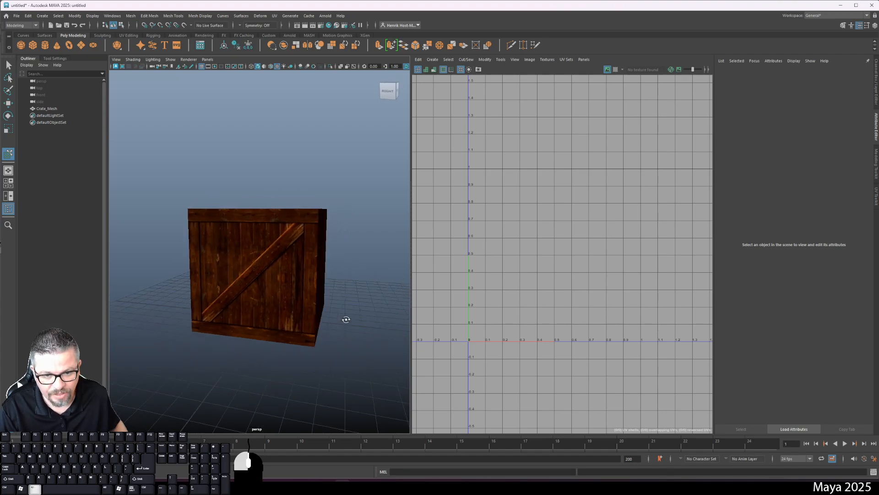
pyautogui.moveTo(291, 330); pyautogui.dragTo(277, 309)
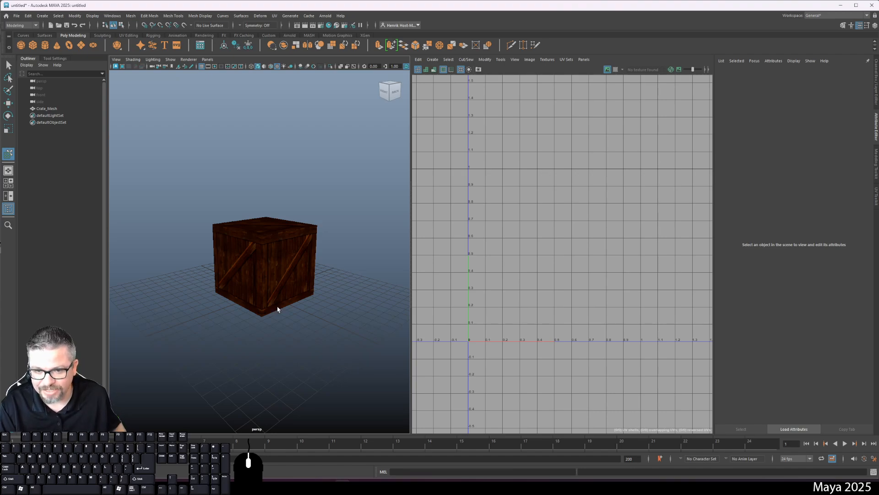
pyautogui.keyDown('alt'); pyautogui.moveTo(242, 277); pyautogui.dragTo(240, 274); pyautogui.keyUp('alt')
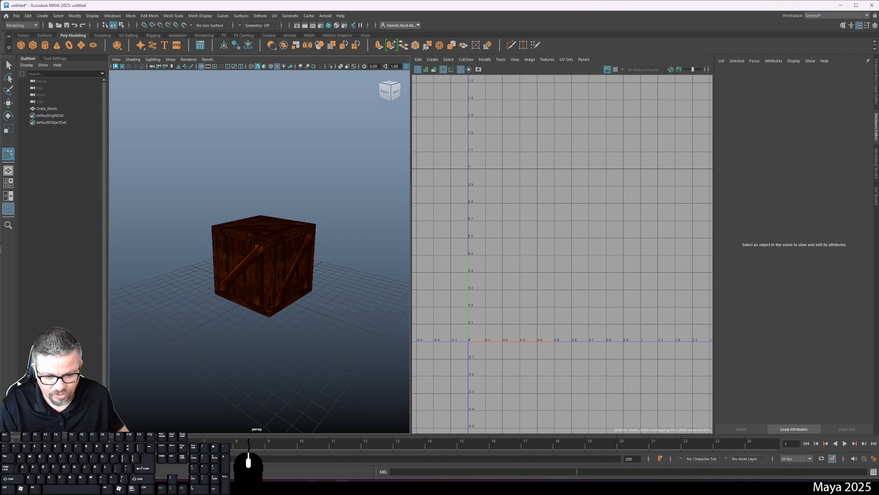
# Switch to Photoshop, bring up Creative Cloud Desktop, and search it for "substance"
pyautogui.click(327, 483)
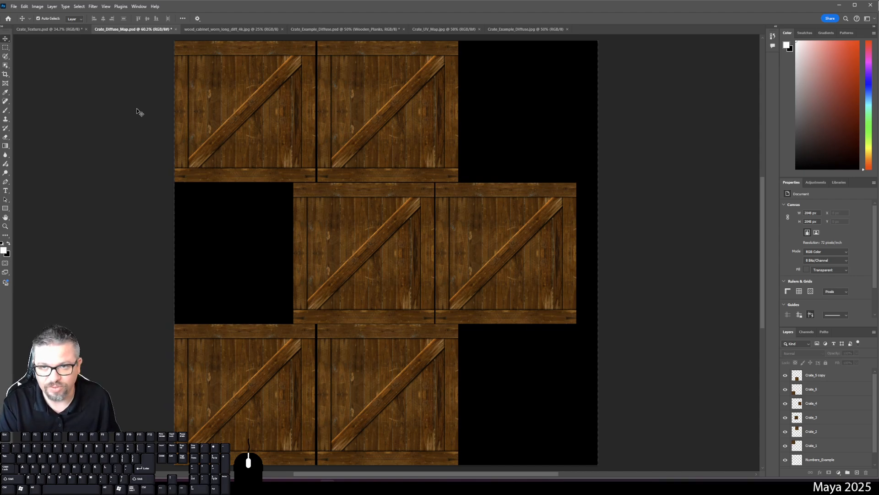
pyautogui.click(93, 7)
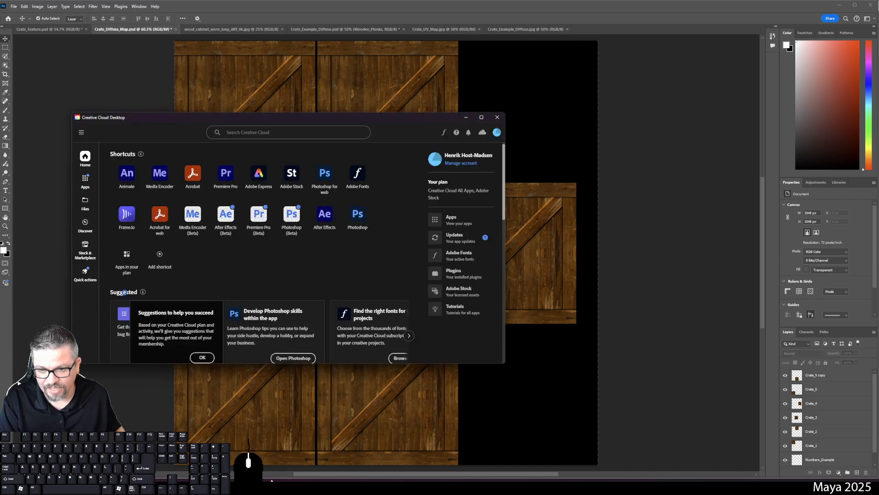
pyautogui.click(239, 132)
pyautogui.write('substance')
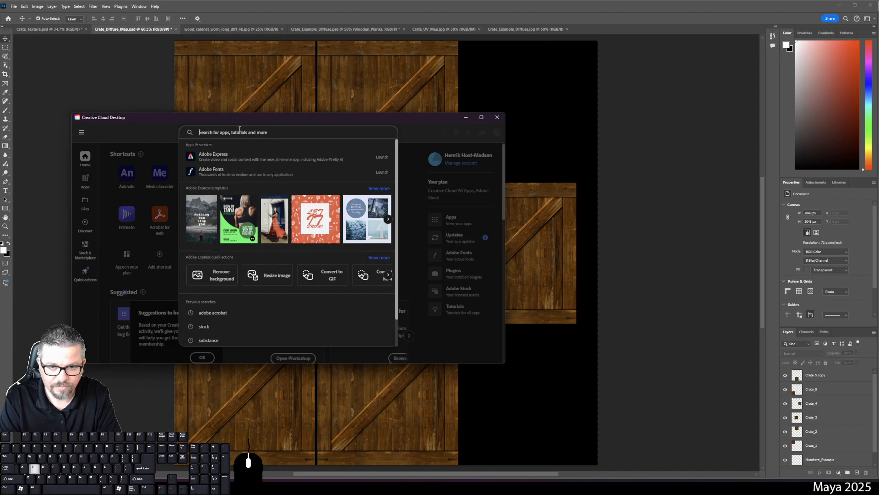
pyautogui.press('Return')
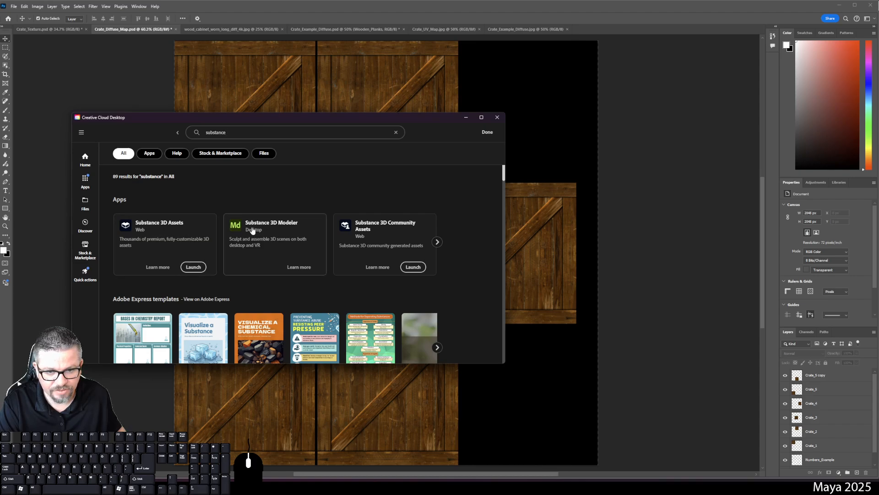
# Browse the full Creative Cloud app catalog for the Substance 3D apps, including Painter and Designer, and close the window
pyautogui.click(87, 181)
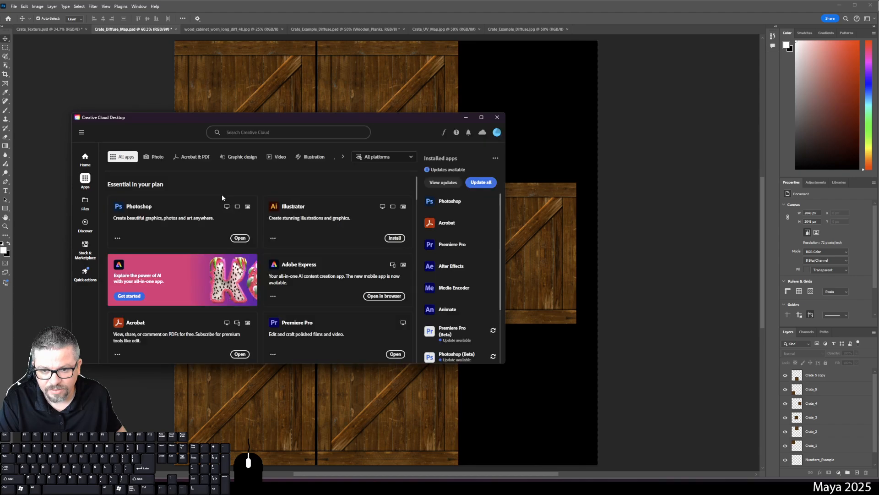
pyautogui.scroll(-15, 225, 238)
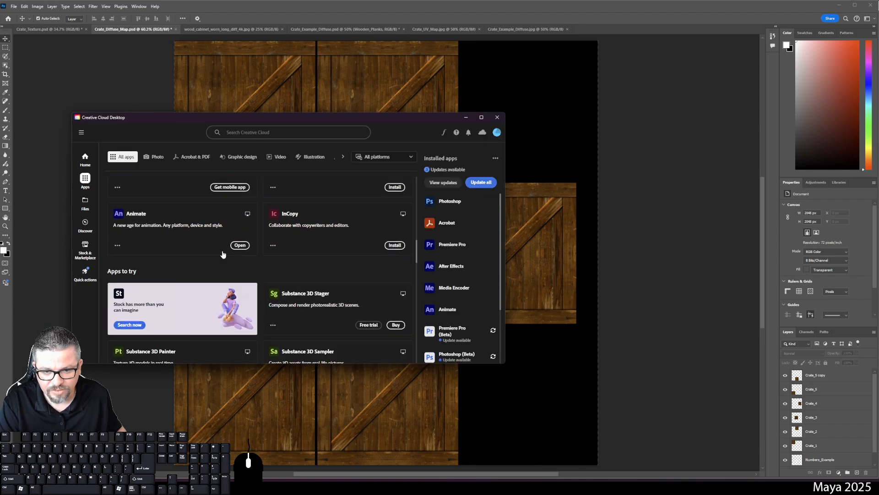
pyautogui.scroll(-5, 223, 257)
pyautogui.scroll(3, 222, 254)
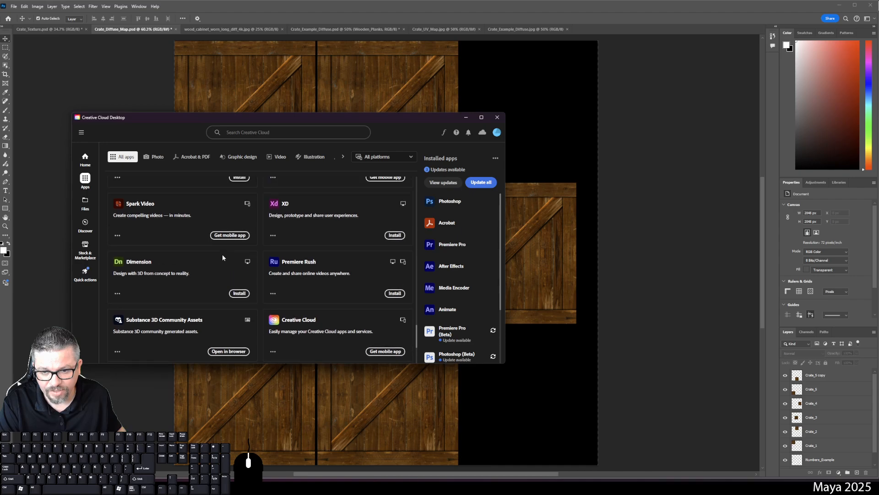
pyautogui.scroll(6, 211, 275)
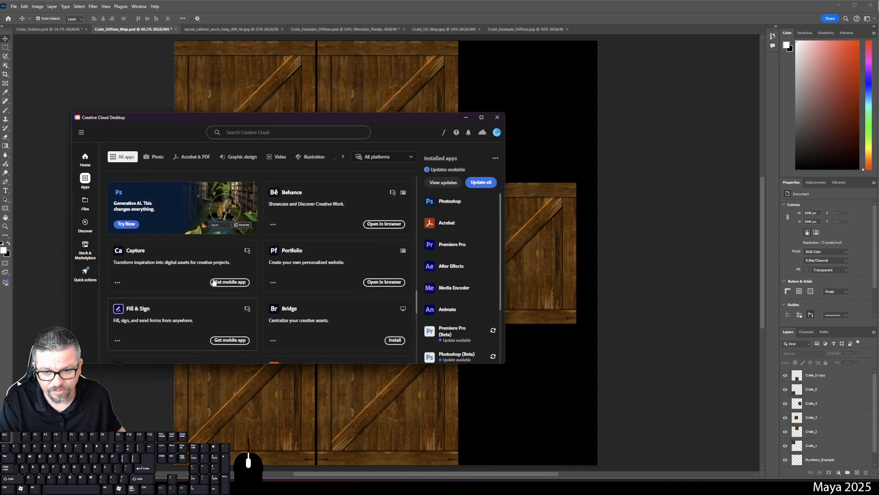
pyautogui.scroll(5, 214, 279)
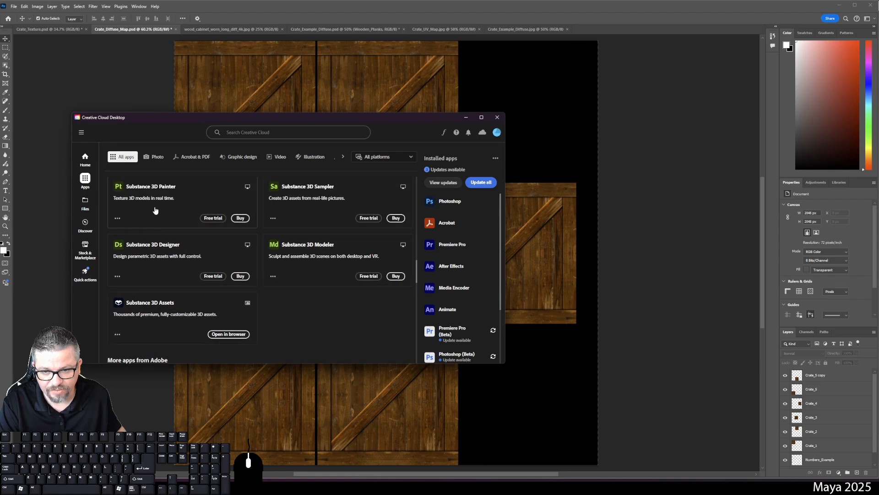
pyautogui.scroll(1, 151, 197)
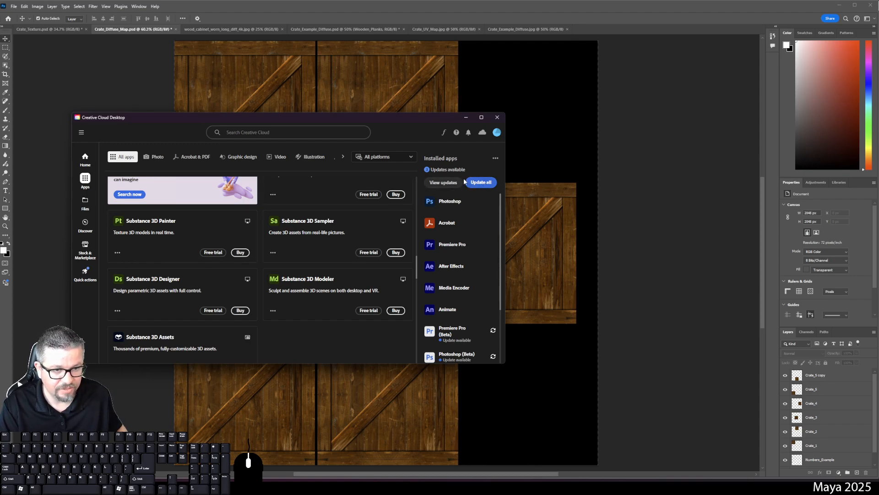
pyautogui.click(499, 118)
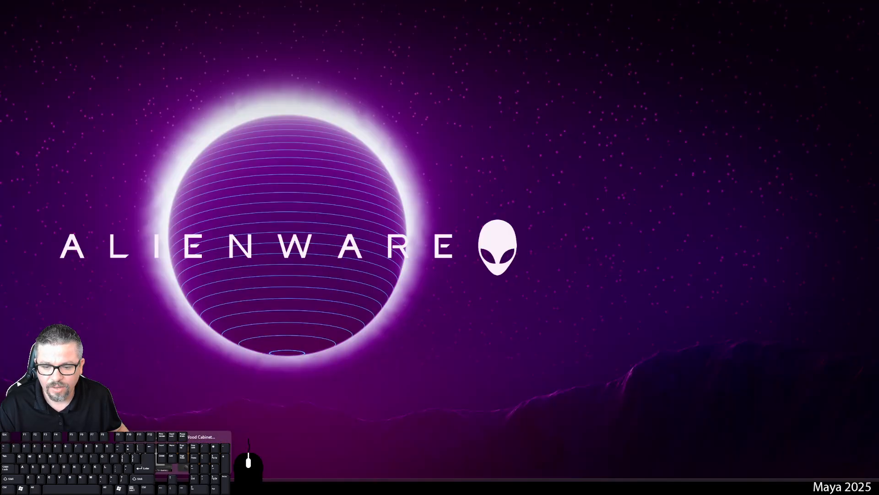
# Switch to the browser and open the Normal Map Conversion Site linked on the Lab 8 assignment page
pyautogui.click(197, 453)
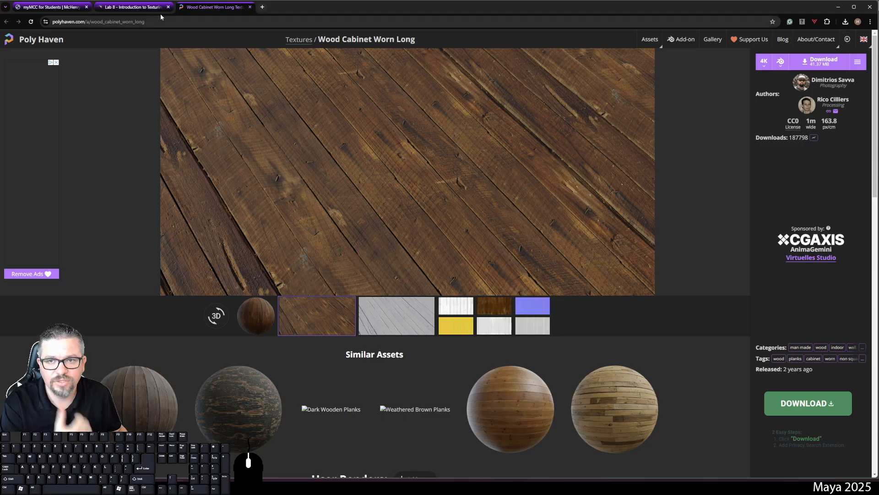
pyautogui.click(130, 8)
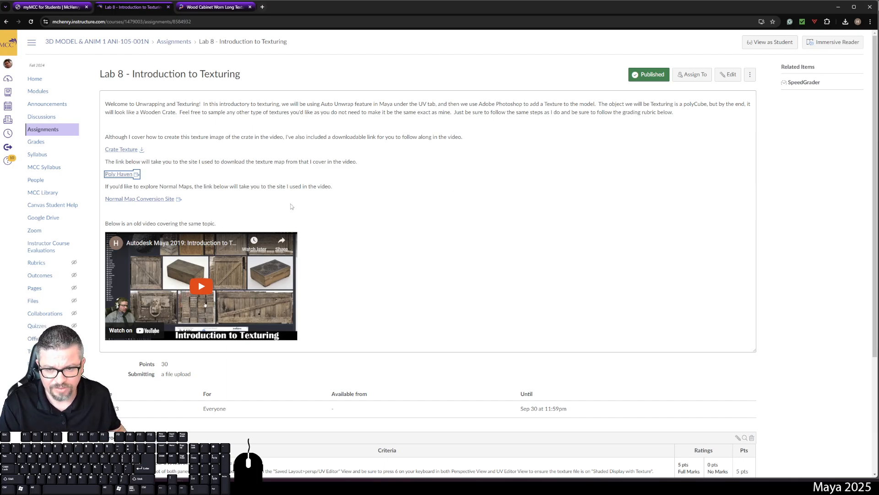
pyautogui.click(154, 200)
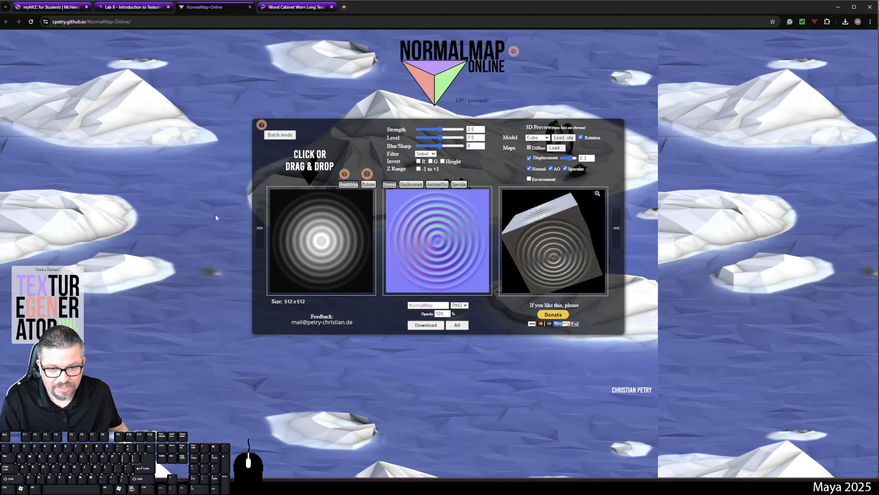
# Load Crate_Example_Diffuse_Map from the In_Class_Example folder as the source image for the generated maps
pyautogui.click(259, 228)
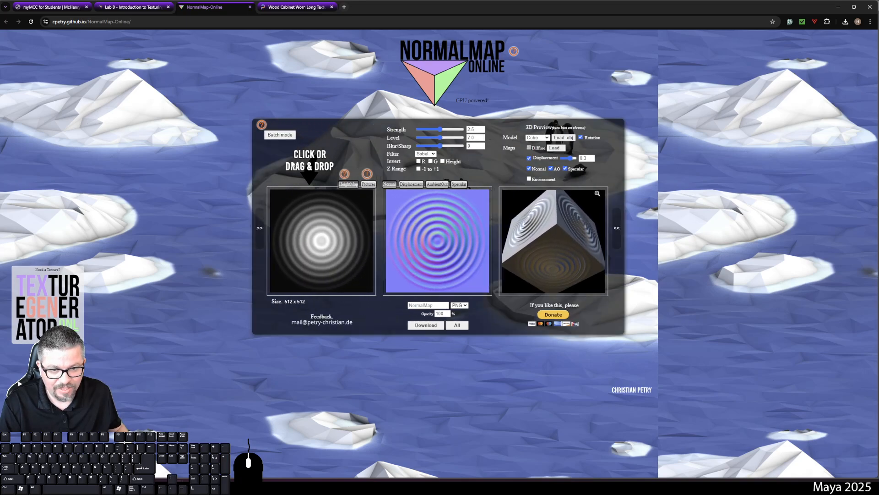
pyautogui.click(315, 171)
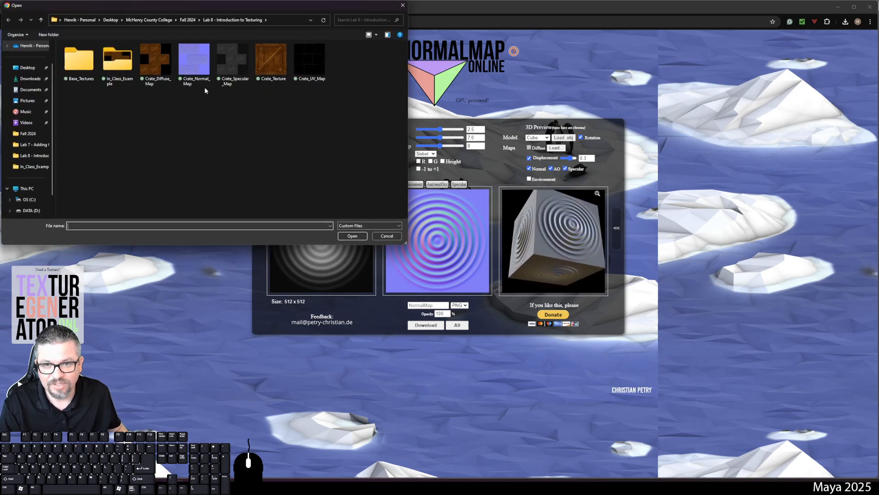
pyautogui.doubleClick(115, 71)
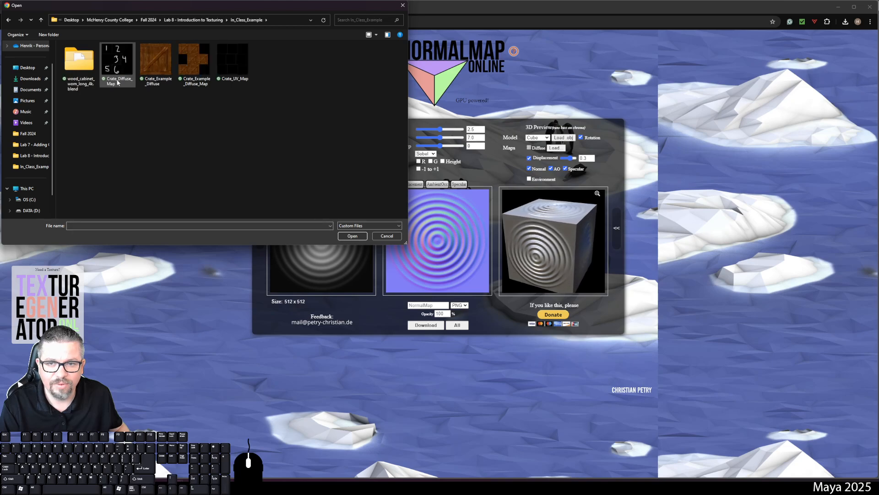
pyautogui.click(194, 65)
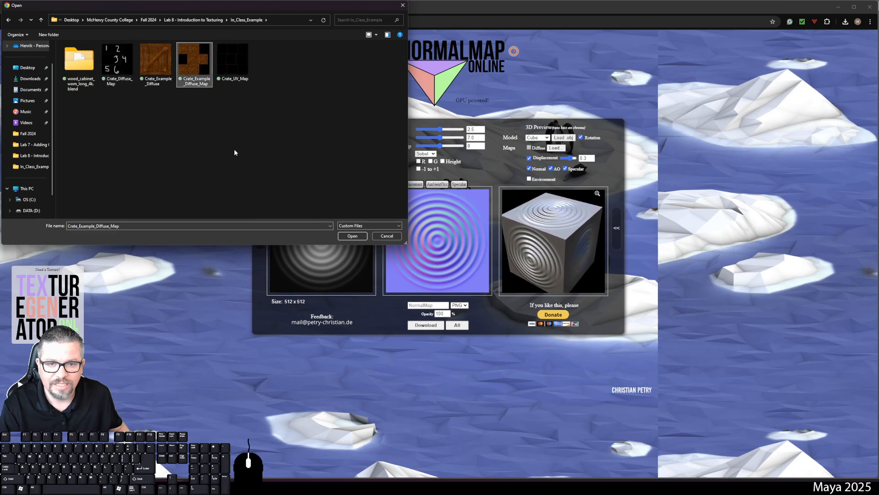
pyautogui.click(352, 235)
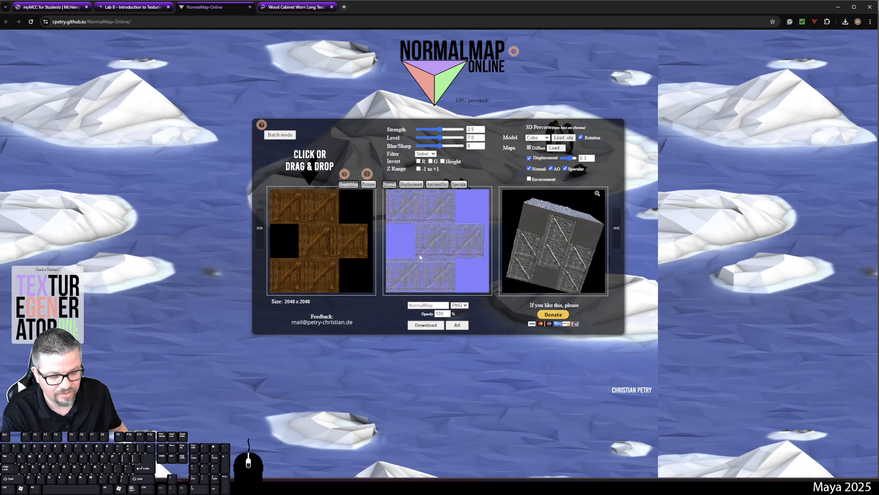
# Invert the height of the normal map and set Strength to 1.91, Level to 7.8 and Blur/Sharp to 2
pyautogui.keyDown('ctrl'); pyautogui.scroll(4, 421, 258); pyautogui.keyUp('ctrl')
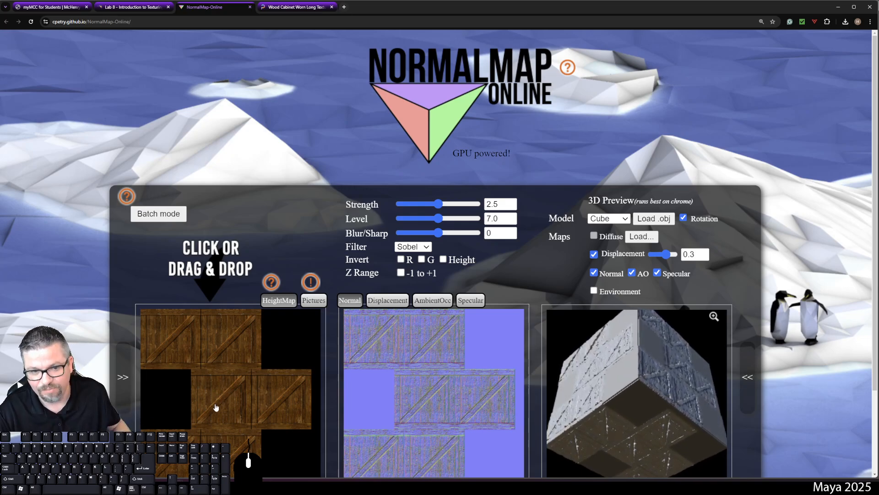
pyautogui.click(443, 259)
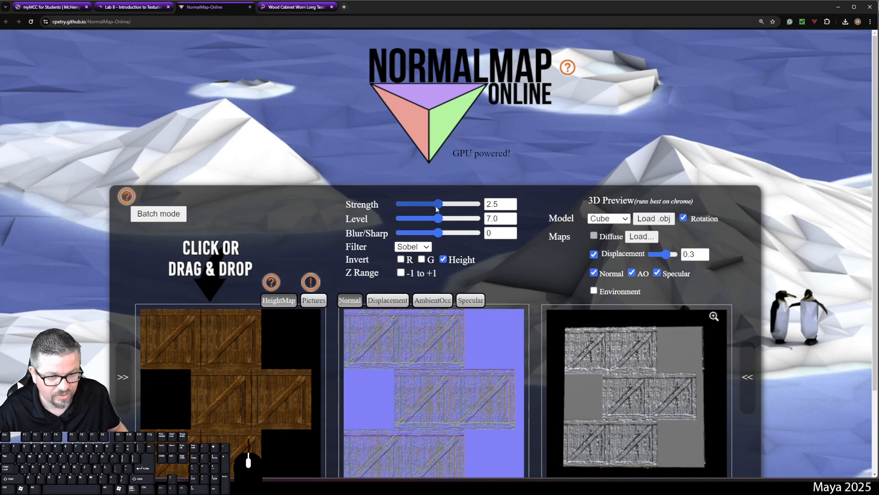
pyautogui.moveTo(440, 205)
pyautogui.mouseDown()
pyautogui.moveTo(423, 206)
pyautogui.moveTo(482, 208)
pyautogui.moveTo(430, 211)
pyautogui.moveTo(451, 221)
pyautogui.moveTo(444, 237)
pyautogui.moveTo(452, 220)
pyautogui.moveTo(429, 206)
pyautogui.mouseUp()
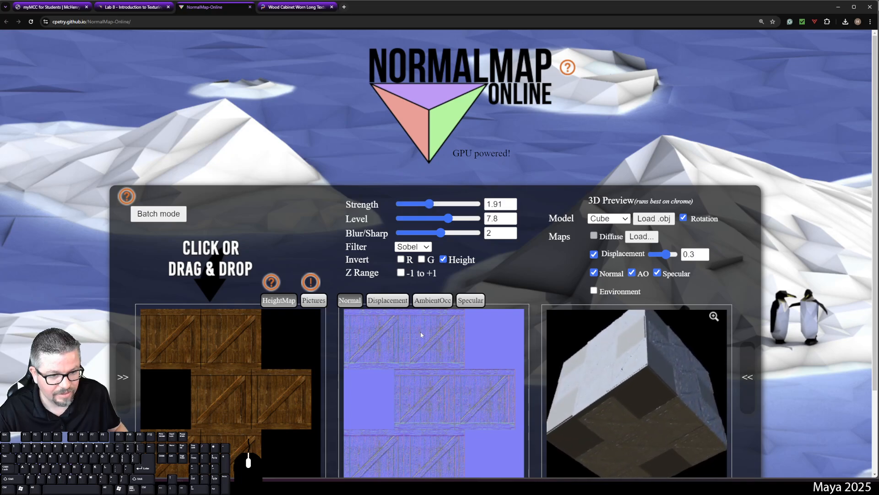
pyautogui.scroll(-2, 464, 359)
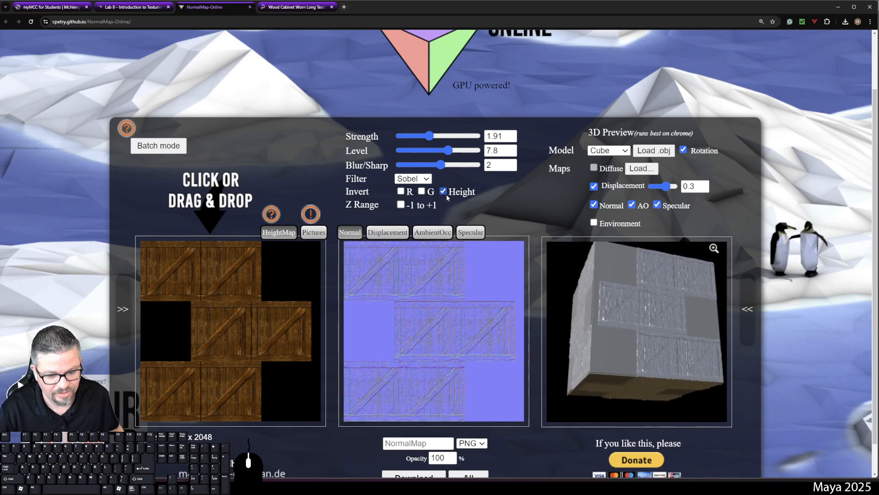
pyautogui.hotkey('ctrl', '0')
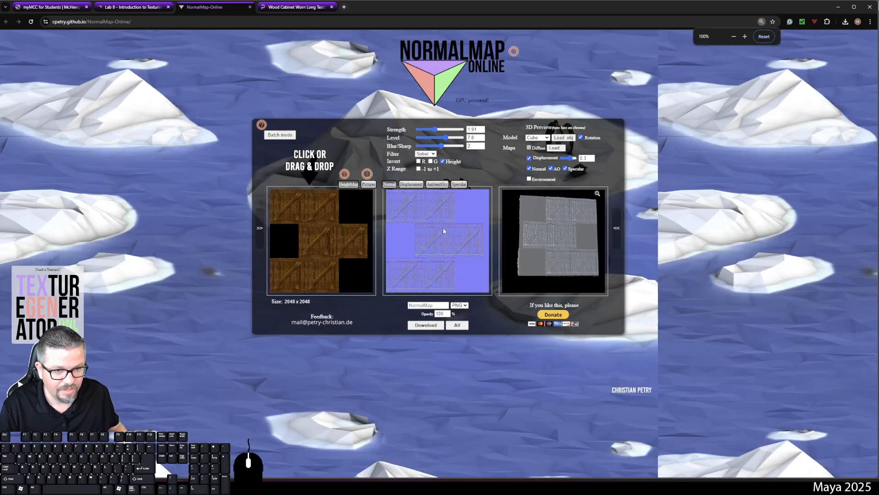
# Download the normal map as a PNG and move the file from Downloads into Lab 8's In_Class_Example folder
pyautogui.click(426, 325)
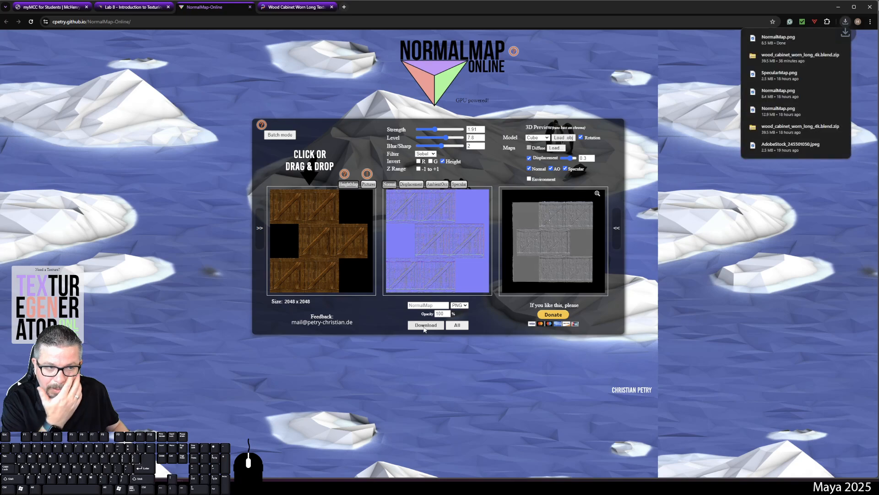
pyautogui.click(828, 39)
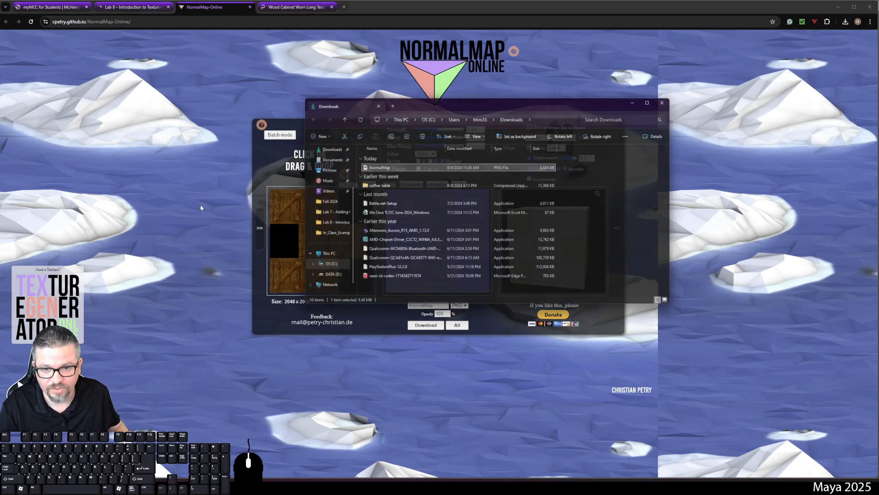
pyautogui.rightClick(383, 165)
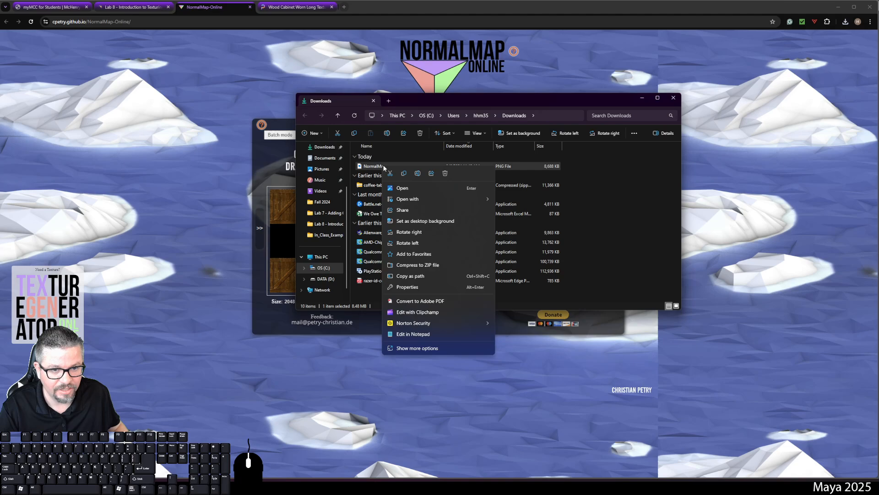
pyautogui.click(389, 174)
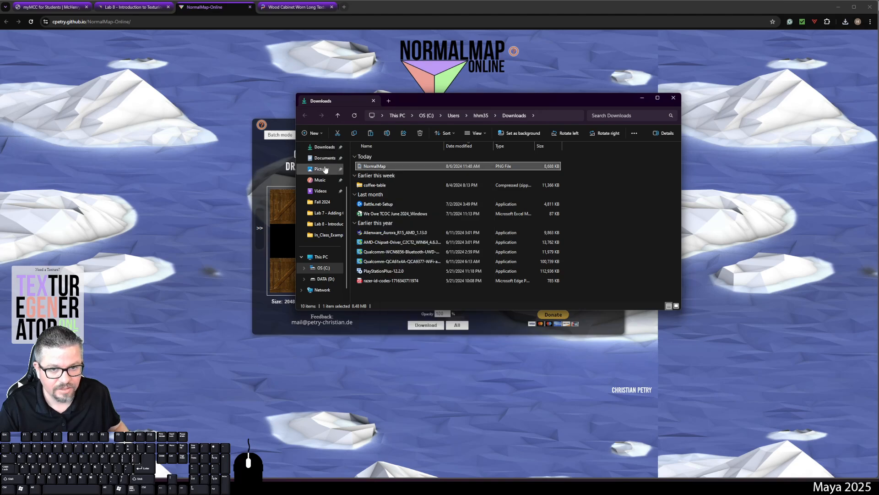
pyautogui.click(325, 226)
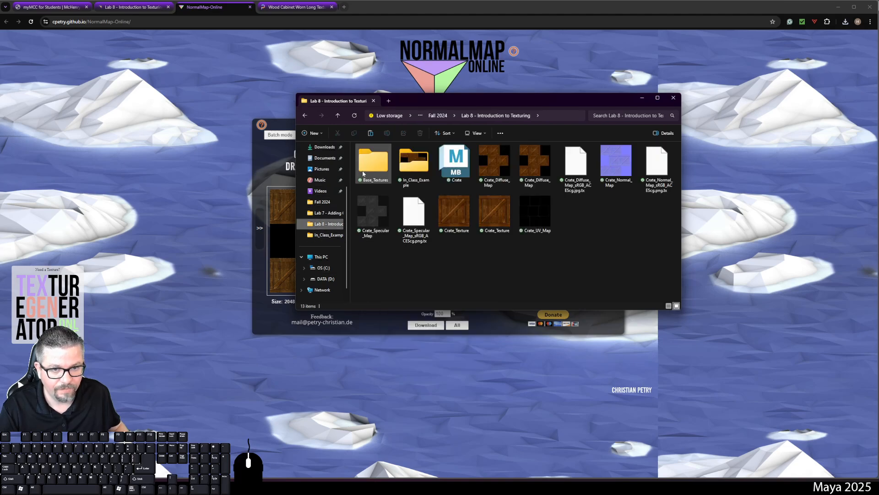
pyautogui.click(408, 170)
pyautogui.doubleClick(408, 171)
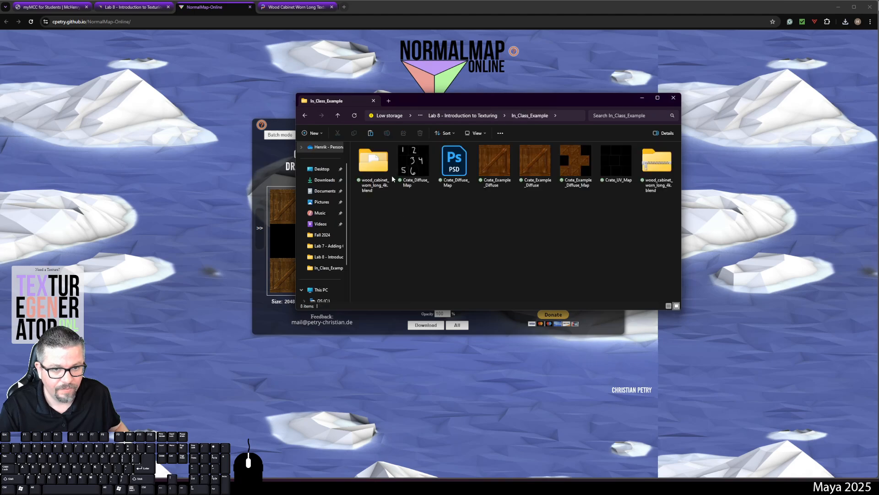
pyautogui.rightClick(474, 242)
pyautogui.click(504, 232)
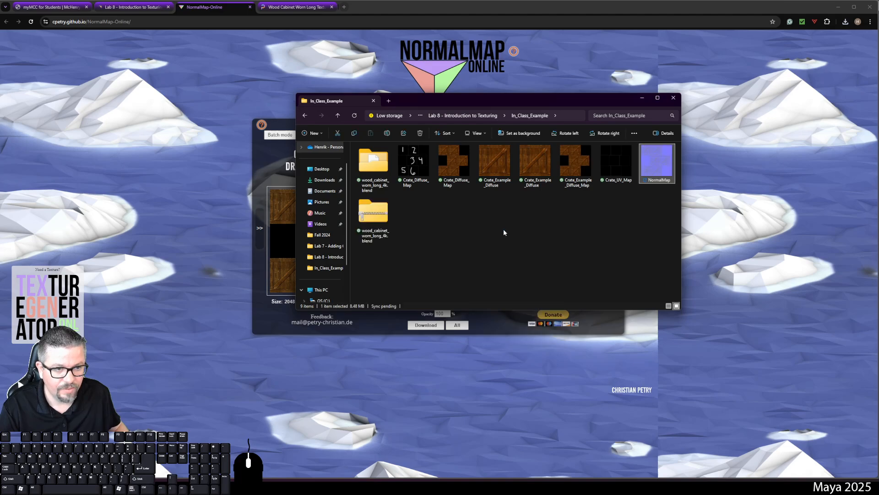
# Rename the moved NormalMap file as Crate_In_Class_Example_Normal_Map
pyautogui.click(658, 180)
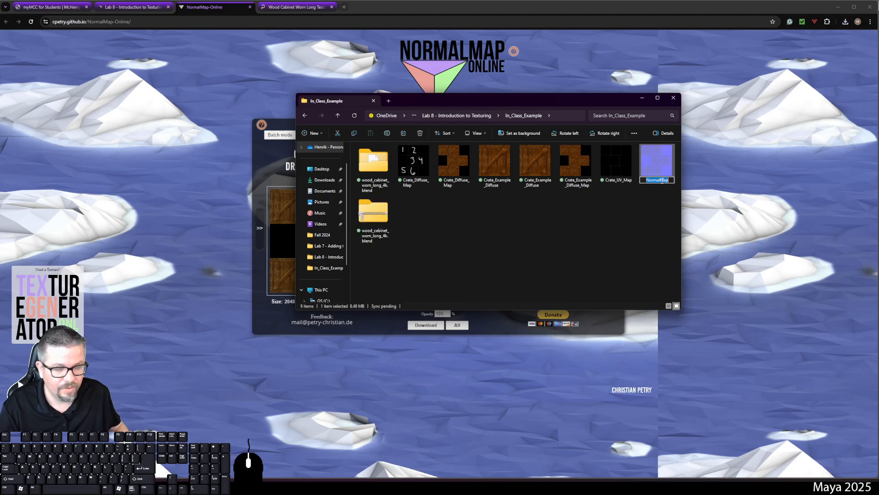
pyautogui.write('Crate_I')
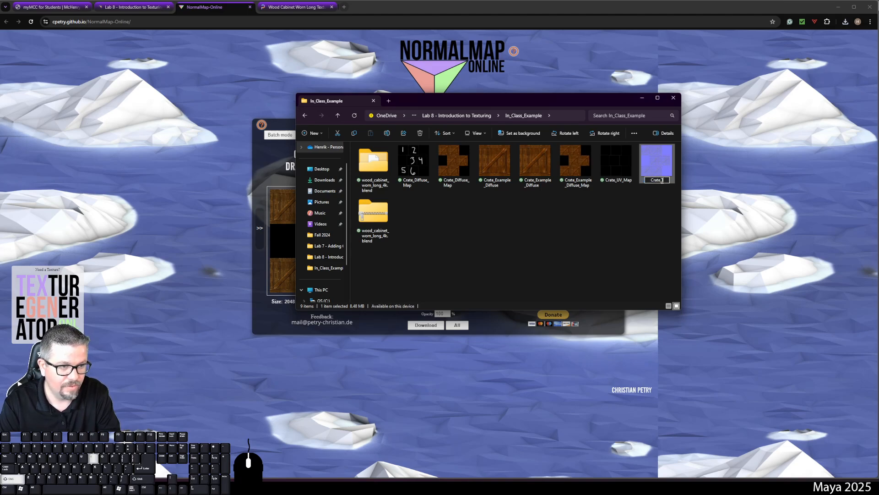
pyautogui.write('ncl_Class_E')
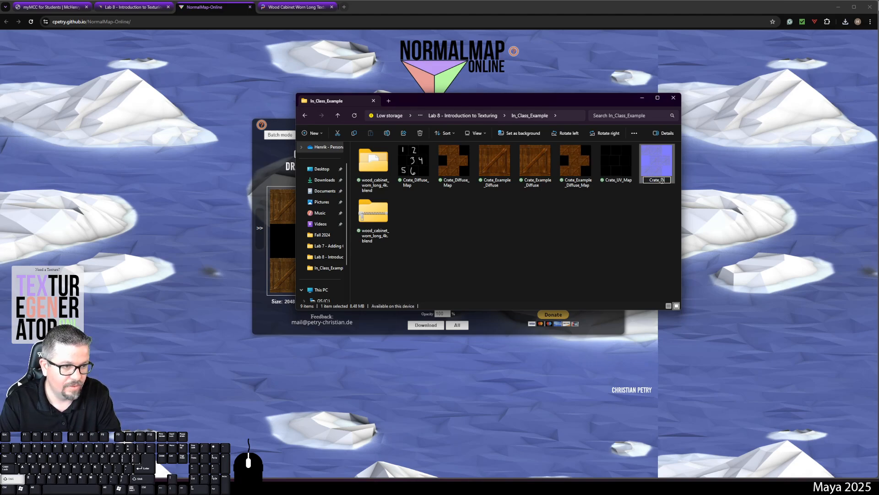
pyautogui.write('xamp')
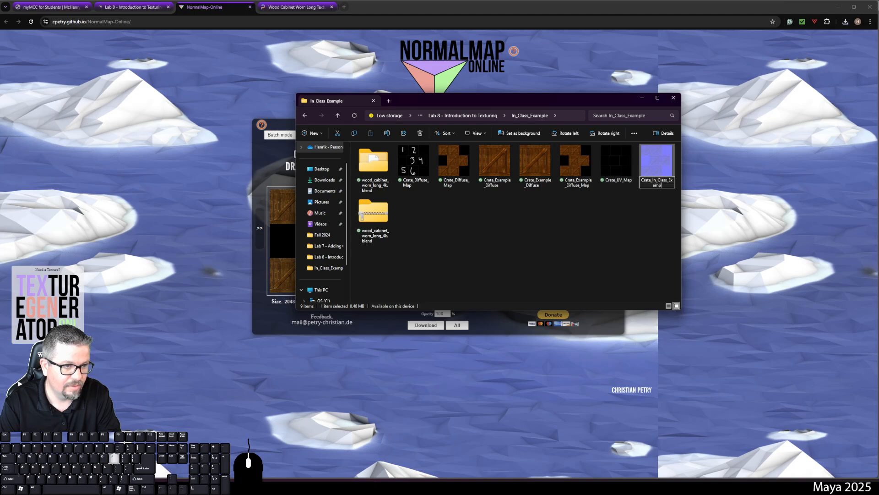
pyautogui.write('le_Normal_Map')
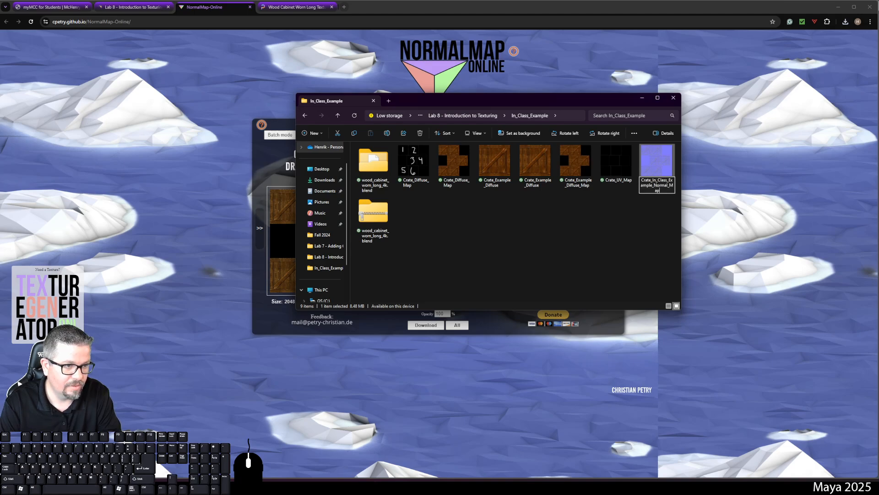
pyautogui.press('Return')
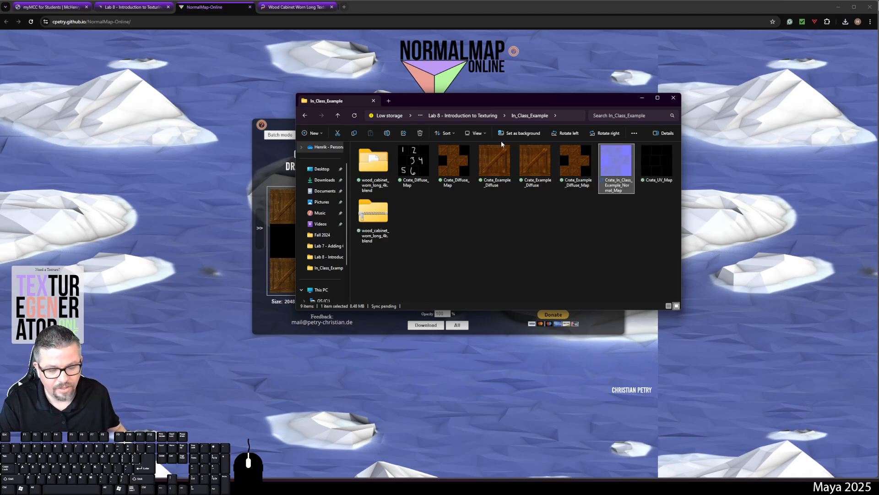
# Return to NormalMap-Online in the browser, view the ambient occlusion map, and switch to the specular map
pyautogui.moveTo(177, 487)
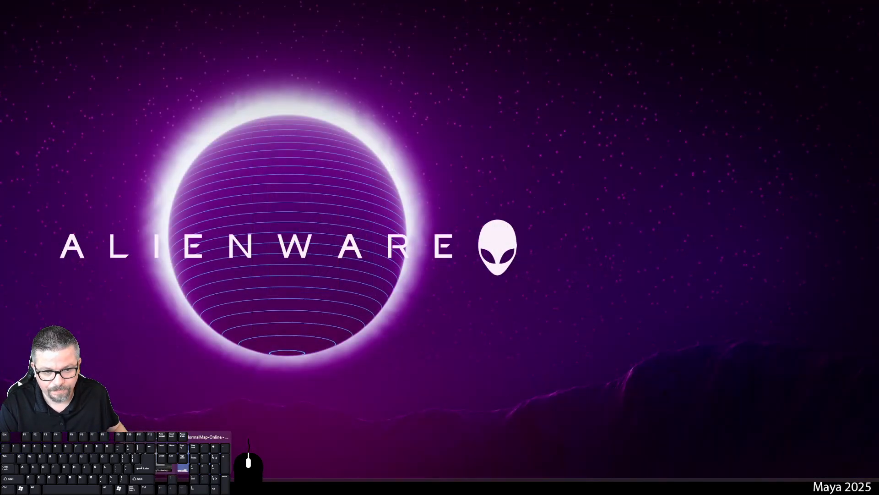
pyautogui.click(177, 456)
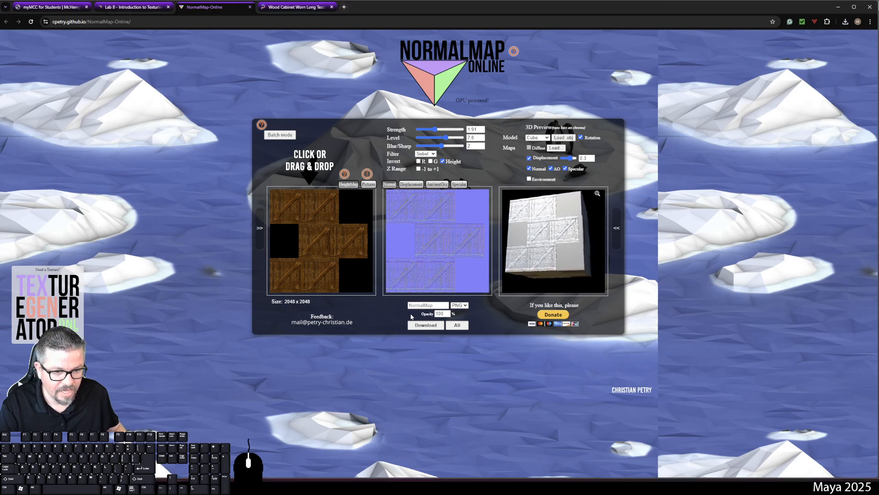
pyautogui.click(457, 184)
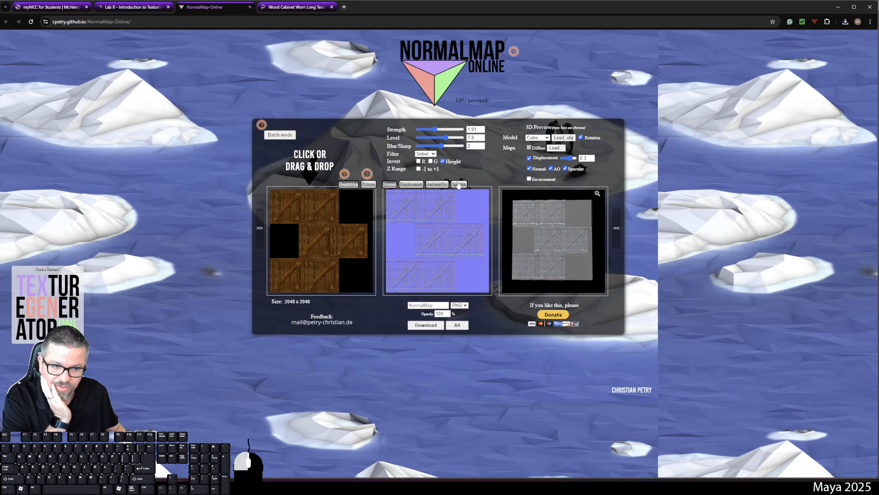
pyautogui.click(437, 184)
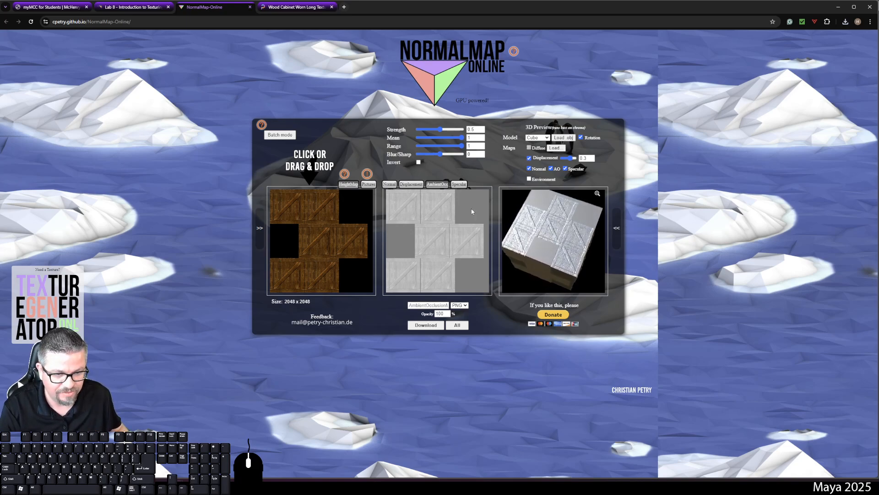
pyautogui.click(458, 185)
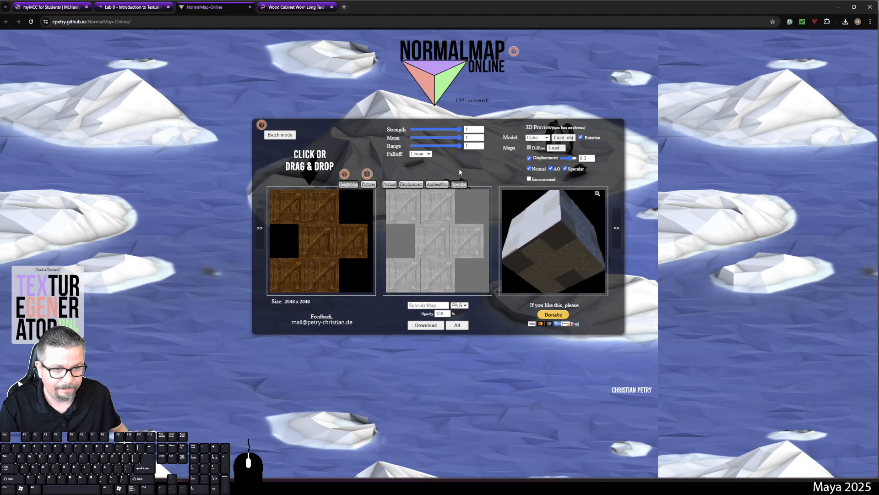
# Set the specular map's Strength to 0.62, Mean to 0.97 and Range to 0.81
pyautogui.moveTo(460, 133)
pyautogui.mouseDown()
pyautogui.moveTo(440, 134)
pyautogui.moveTo(462, 136)
pyautogui.moveTo(453, 147)
pyautogui.mouseUp()
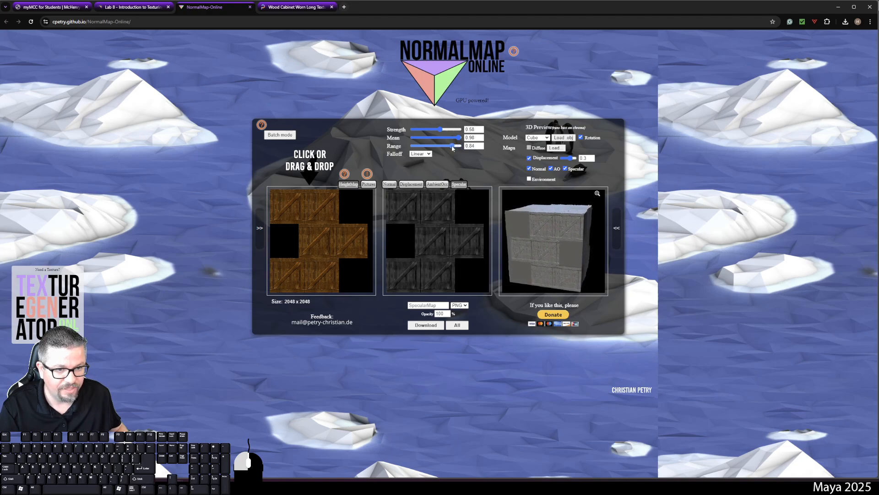
pyautogui.moveTo(452, 147); pyautogui.dragTo(452, 148)
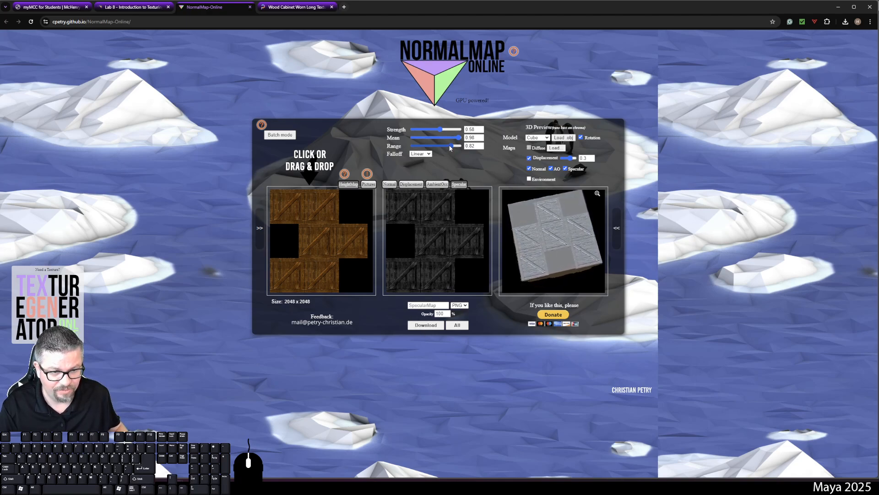
pyautogui.moveTo(450, 147); pyautogui.dragTo(457, 139)
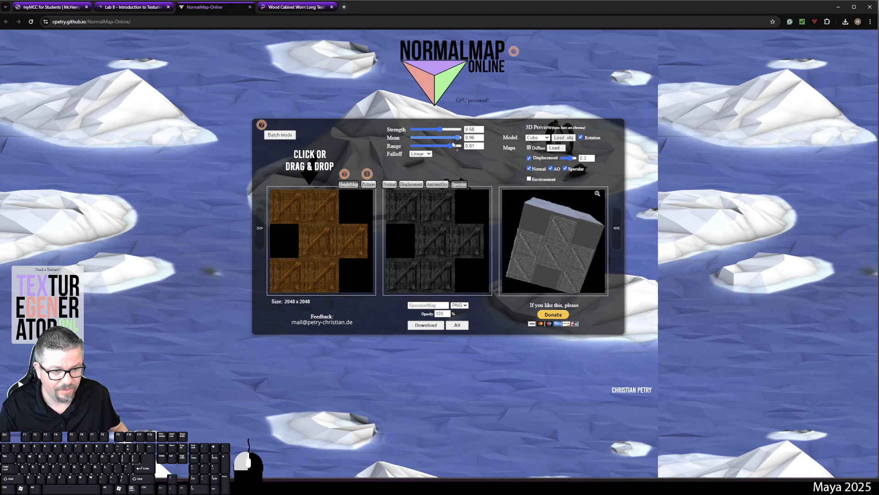
pyautogui.moveTo(458, 137)
pyautogui.mouseDown()
pyautogui.moveTo(451, 139)
pyautogui.moveTo(460, 139)
pyautogui.mouseUp()
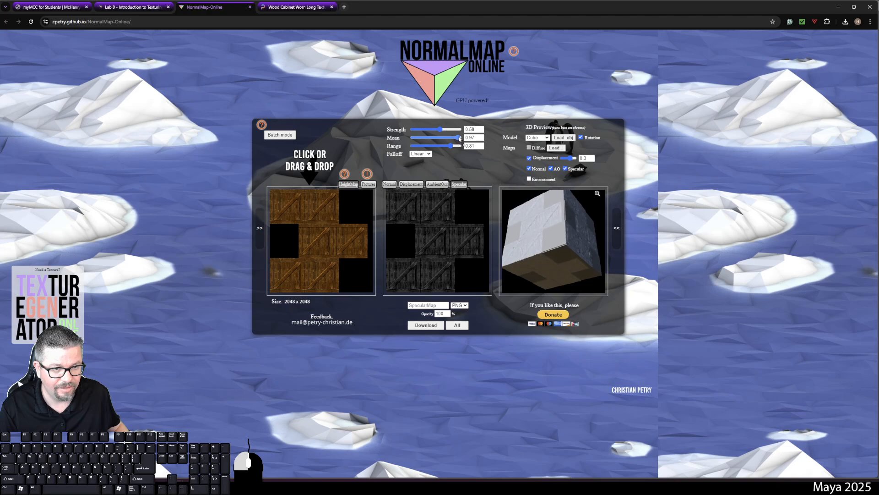
pyautogui.moveTo(459, 137); pyautogui.dragTo(443, 131)
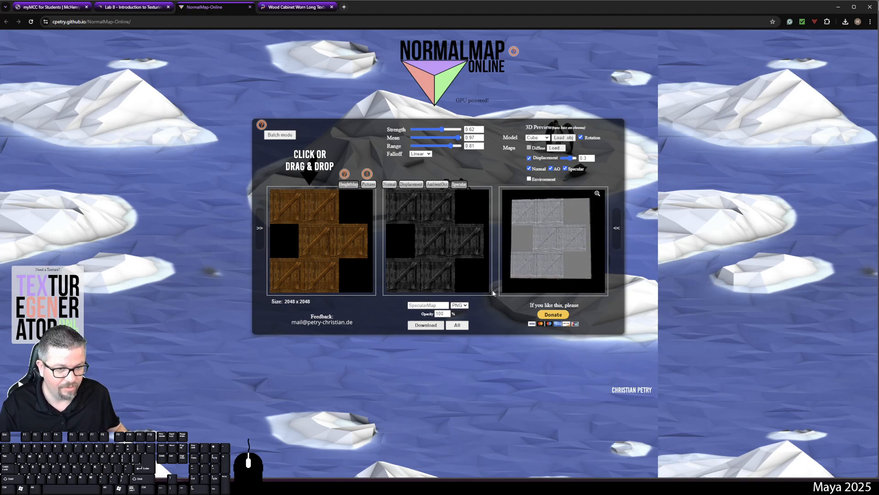
# Move the downloaded SpecularMap file from Downloads into the Fall 2024 folder Lab 8 - Introduction to Texturing
pyautogui.click(845, 21)
pyautogui.click(826, 38)
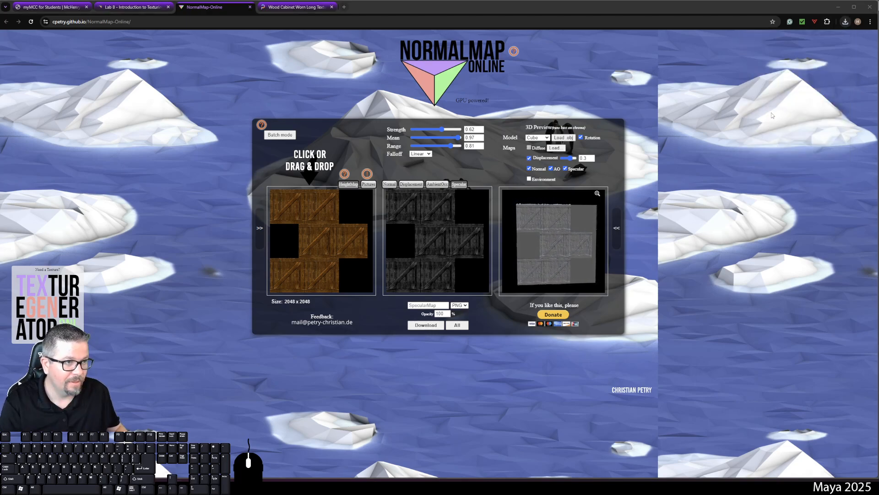
pyautogui.rightClick(393, 176)
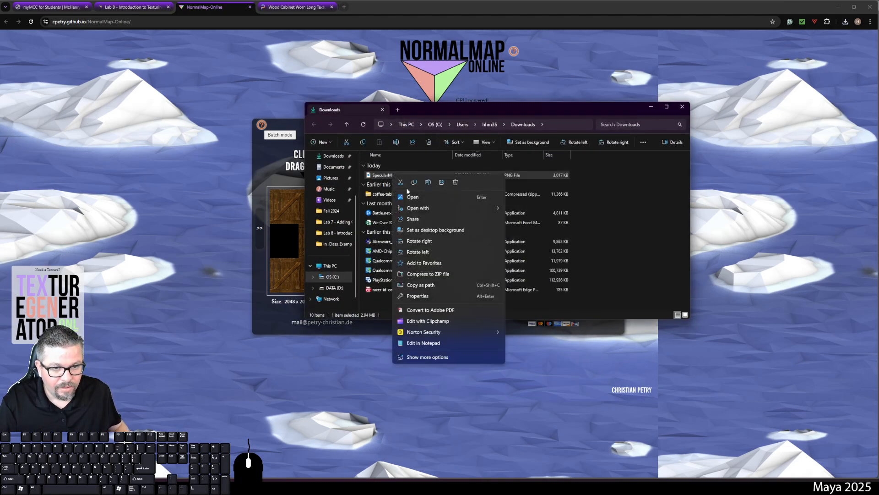
pyautogui.click(400, 181)
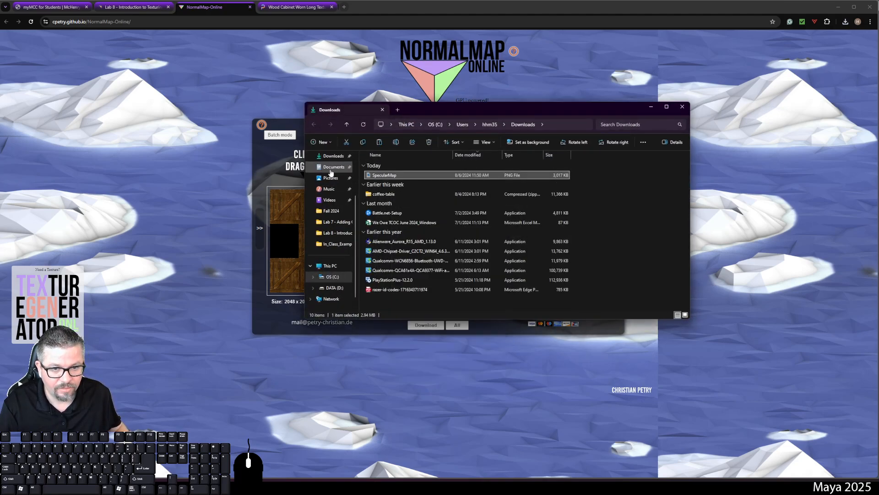
pyautogui.scroll(3, 330, 173)
pyautogui.click(350, 200)
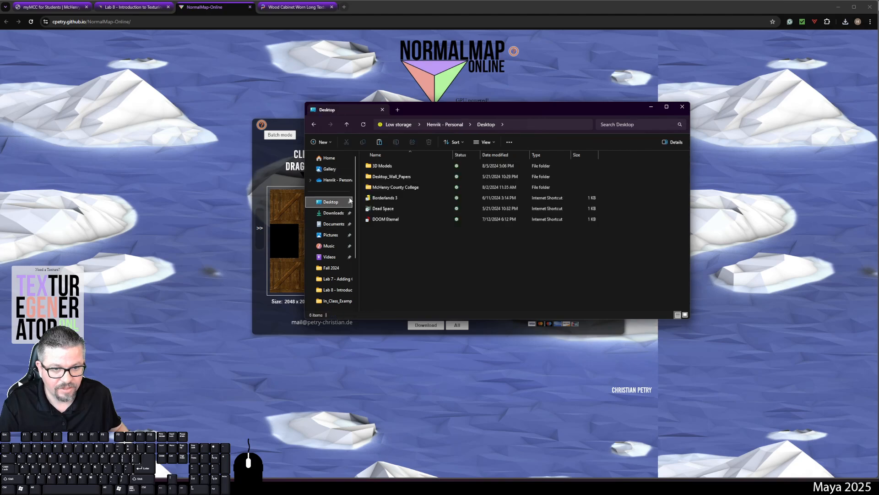
pyautogui.doubleClick(407, 187)
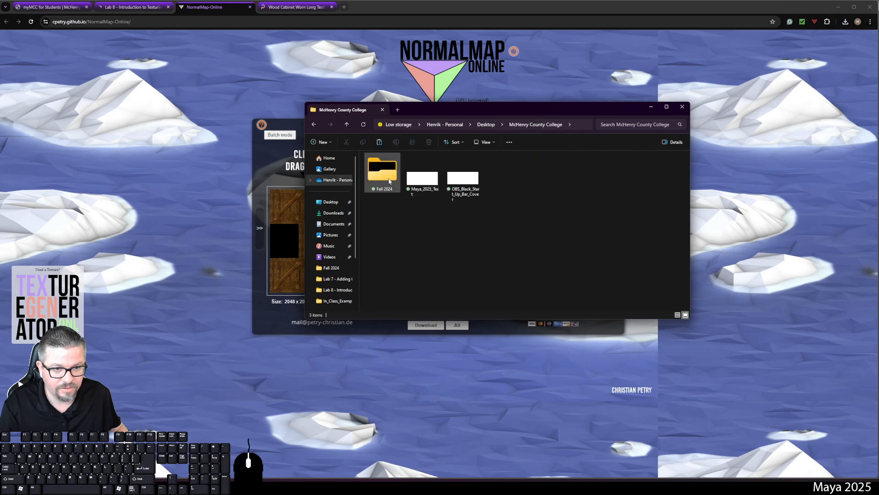
pyautogui.doubleClick(389, 179)
pyautogui.doubleClick(426, 241)
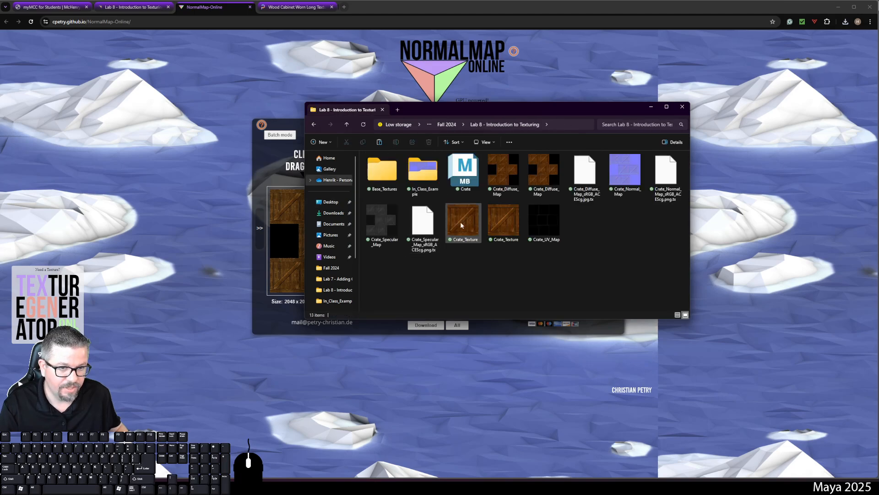
pyautogui.rightClick(532, 270)
pyautogui.click(541, 280)
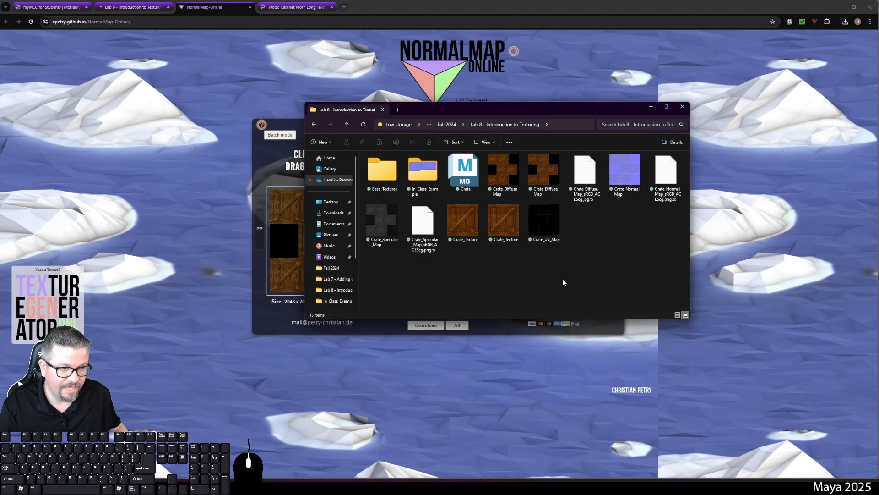
# Rename the moved SpecularMap file as Crate_In_Class_Example_Specular
pyautogui.click(590, 239)
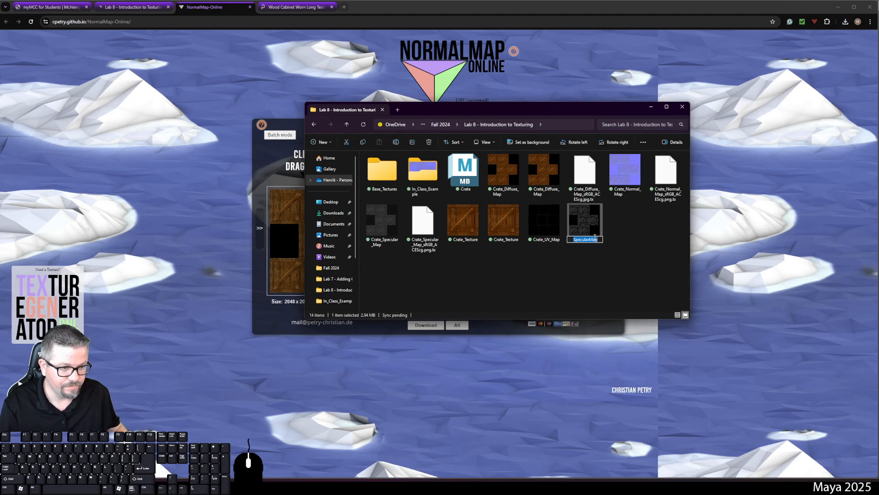
pyautogui.write('Crat')
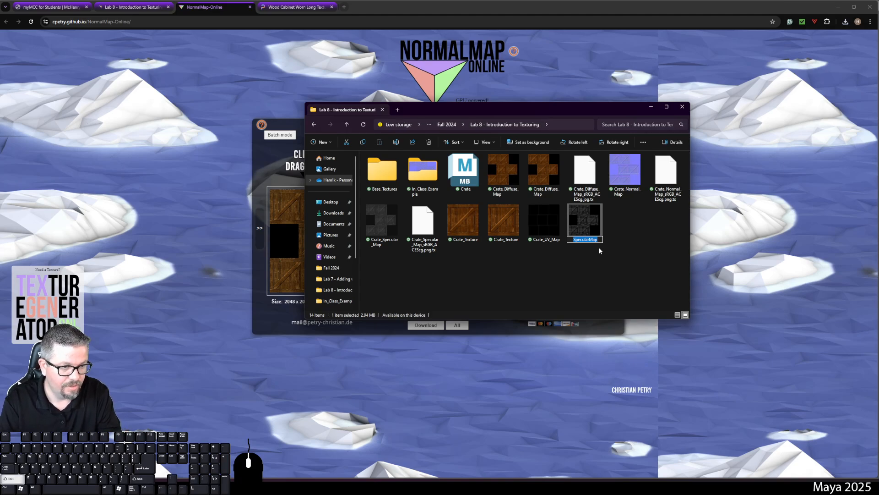
pyautogui.write('e_Specular')
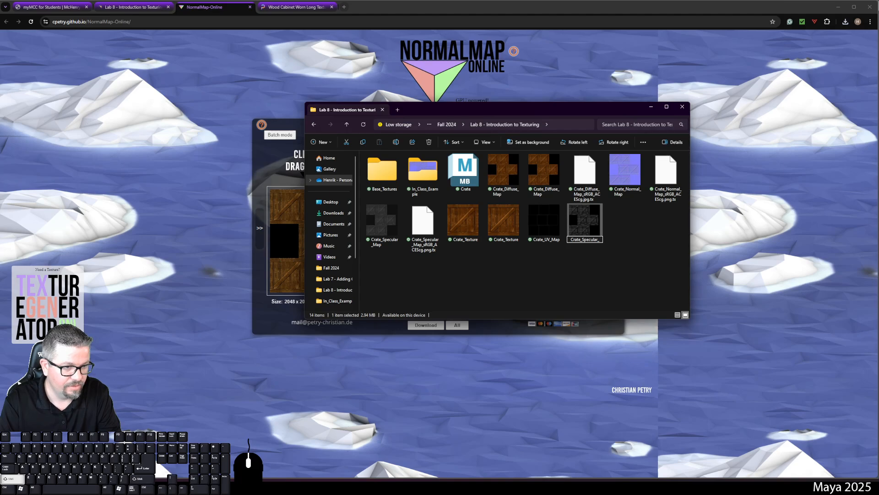
pyautogui.write('_')
pyautogui.press('BackSpace')
pyautogui.press('BackSpace')
pyautogui.press('BackSpace')
pyautogui.press('BackSpace')
pyautogui.press('BackSpace')
pyautogui.press('BackSpace')
pyautogui.press('BackSpace')
pyautogui.press('BackSpace')
pyautogui.press('BackSpace')
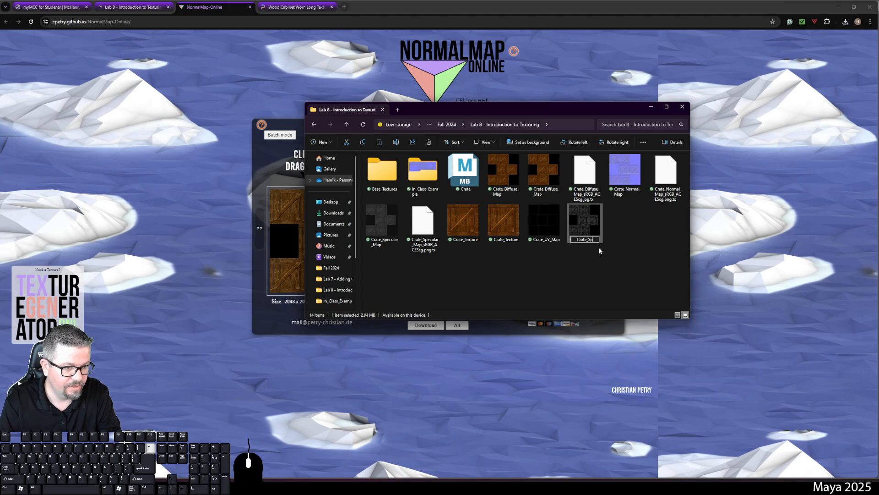
pyautogui.write('Inc')
pyautogui.press('BackSpace')
pyautogui.write('_')
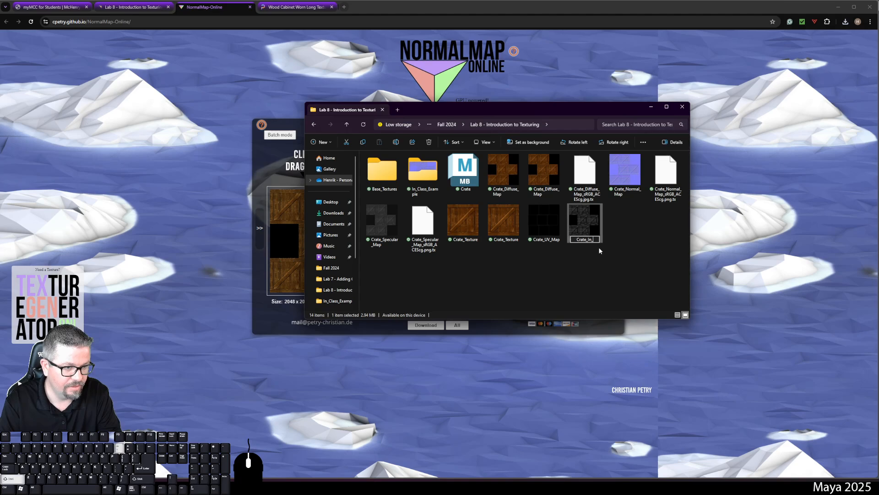
pyautogui.write('Class_Exam')
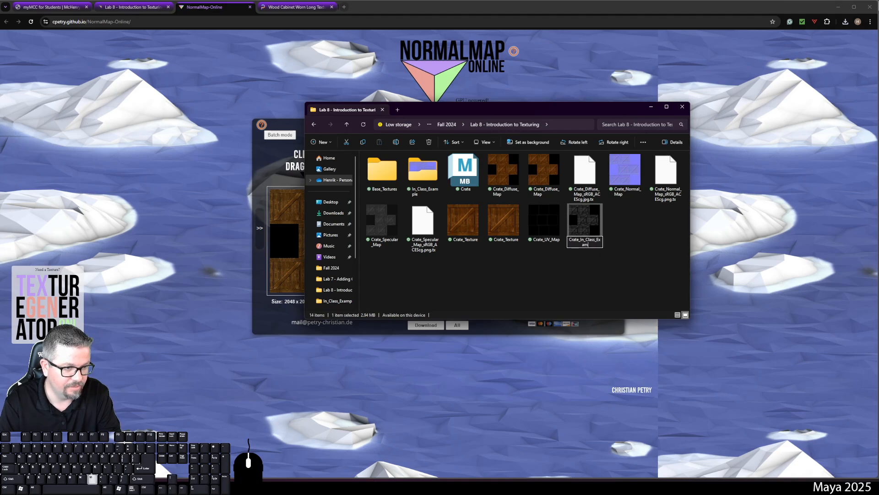
pyautogui.write('ple_Specular')
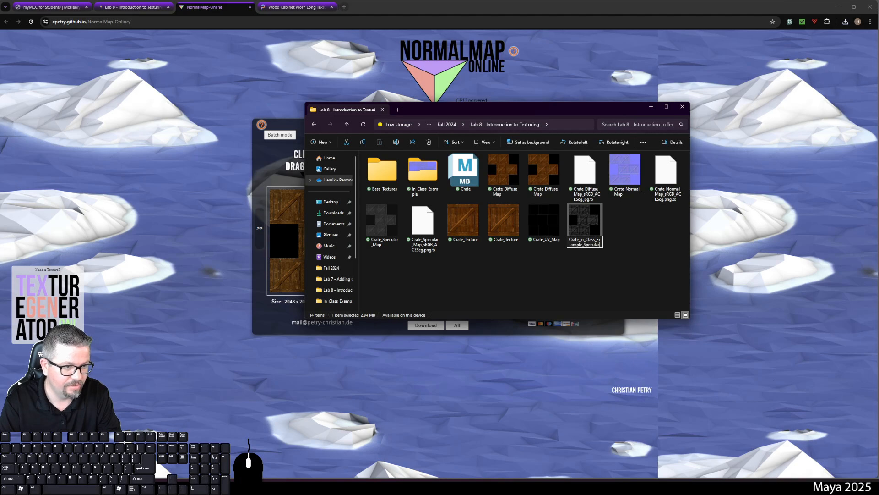
pyautogui.press('Return')
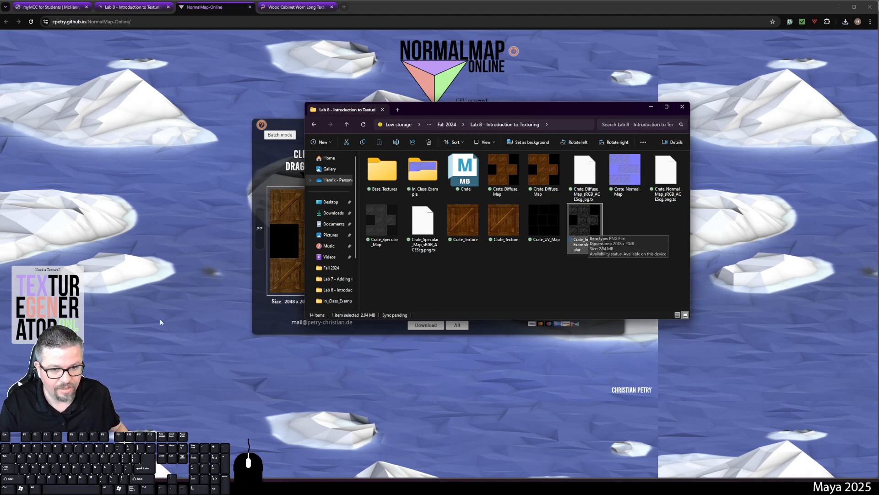
# Switch to Maya and select the wooden crate mesh to show its Arnold material's attributes
pyautogui.moveTo(156, 485)
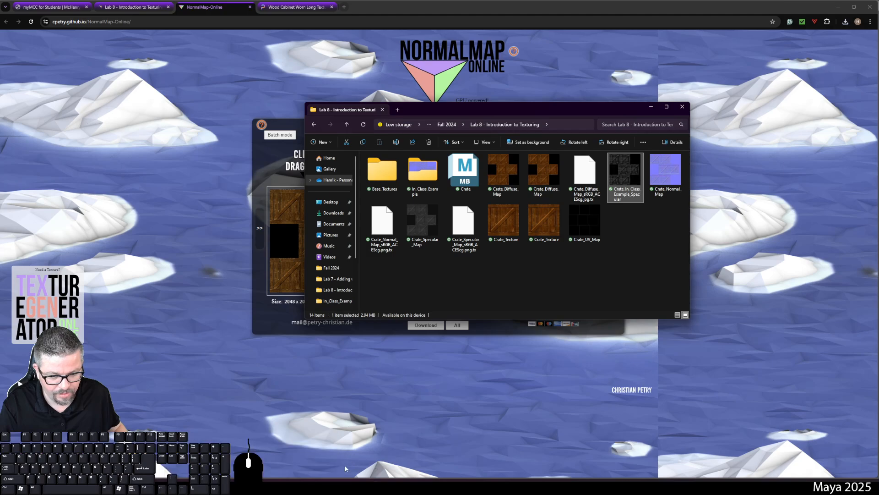
pyautogui.moveTo(341, 486)
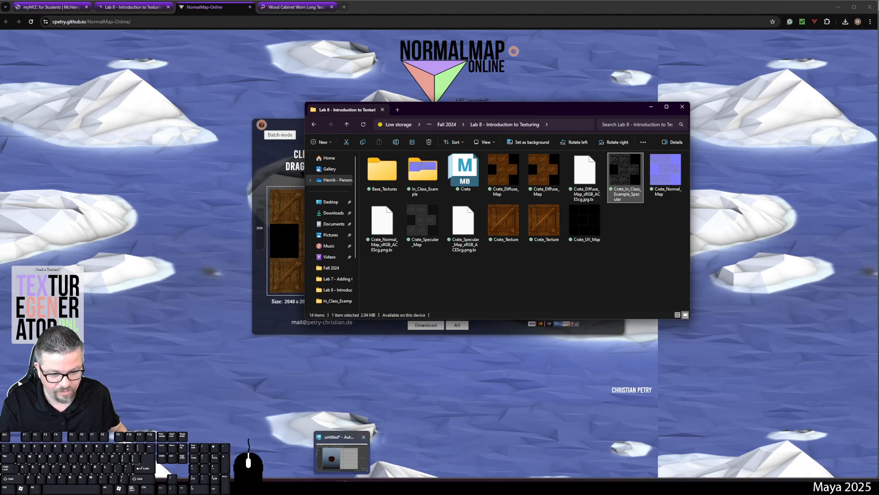
pyautogui.click(341, 456)
pyautogui.click(290, 244)
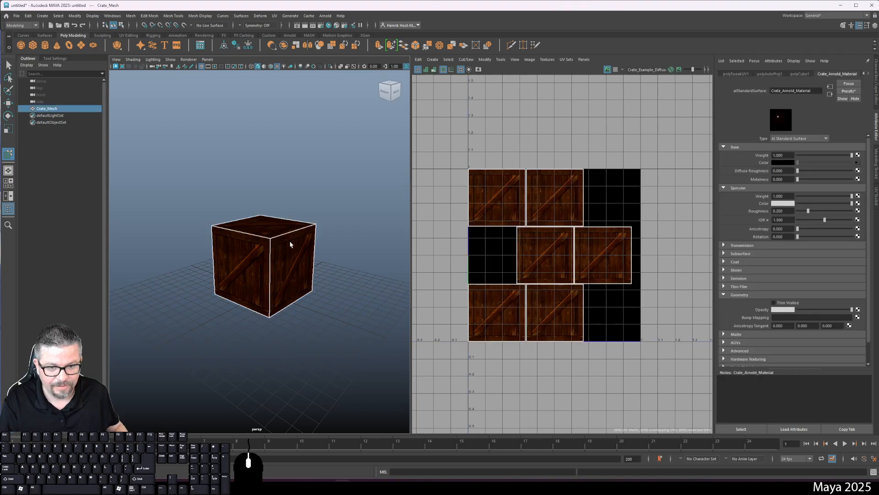
pyautogui.rightClick(270, 260)
pyautogui.click(323, 191)
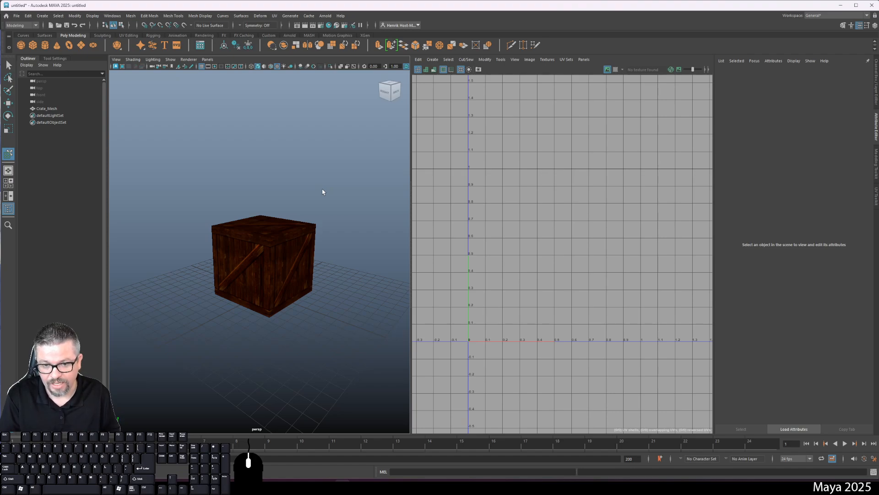
pyautogui.click(292, 246)
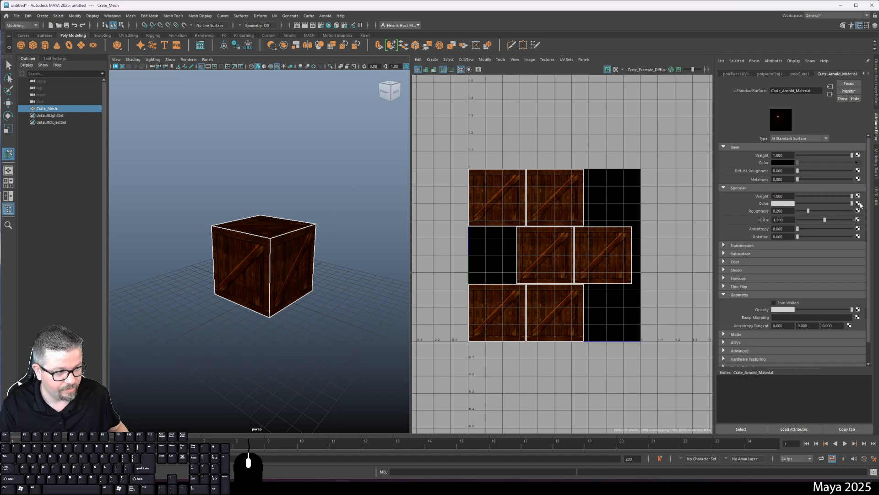
# Connect a File texture node to the Specular Color of Crate_Arnold_Material
pyautogui.click(858, 204)
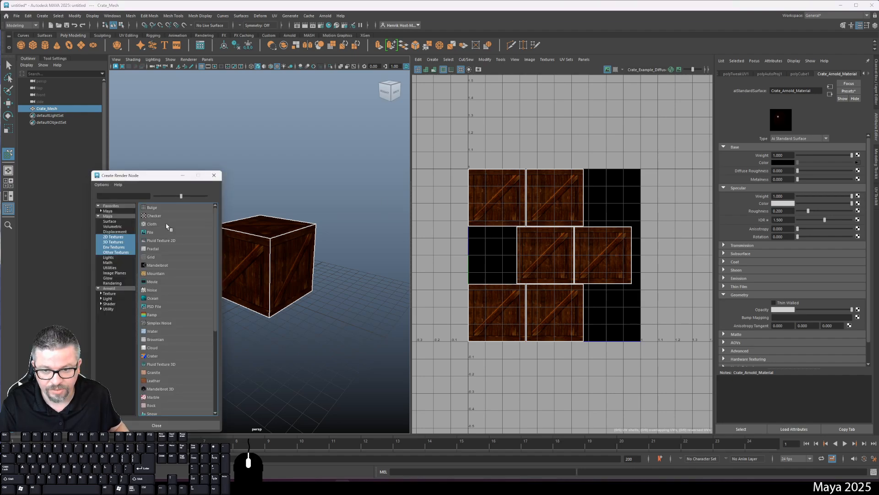
pyautogui.moveTo(155, 180); pyautogui.dragTo(181, 177)
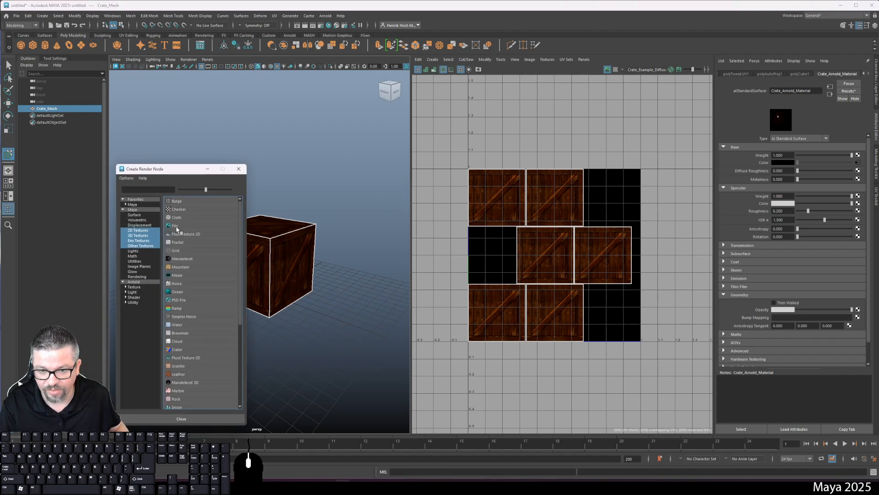
pyautogui.click(175, 228)
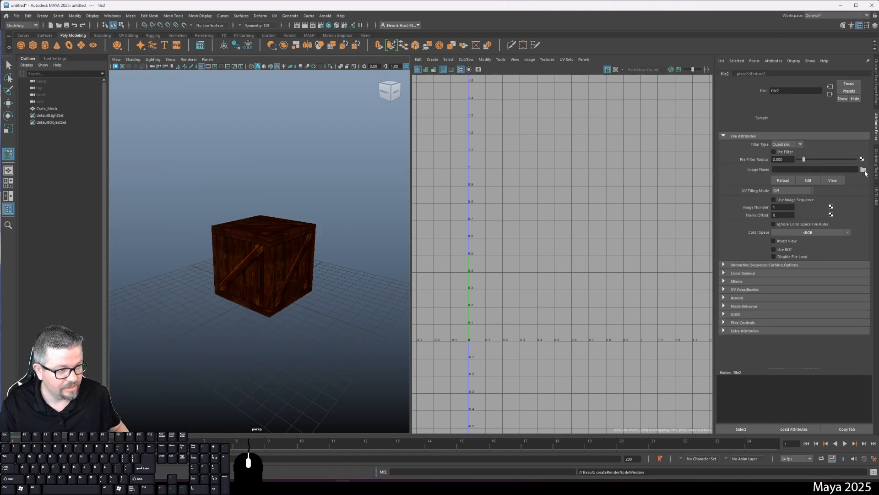
# Browse for the File texture's image and go to Lab 8's In_Class_Example folder
pyautogui.click(863, 169)
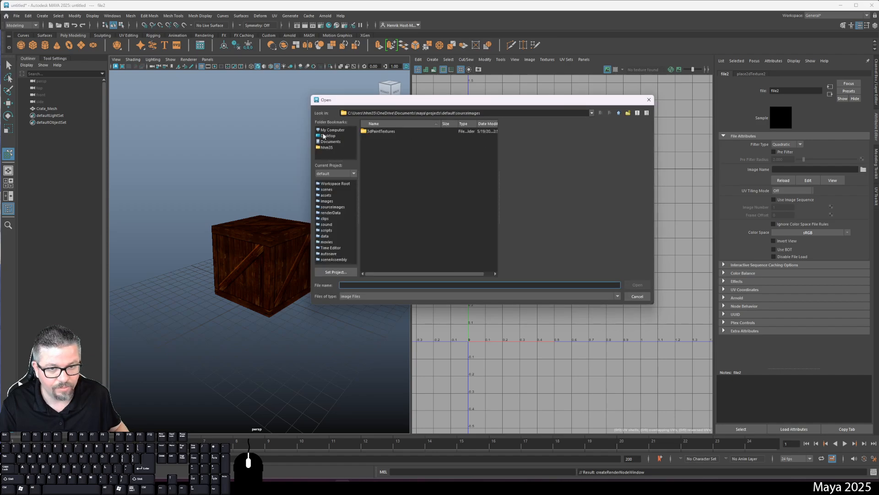
pyautogui.click(324, 136)
pyautogui.doubleClick(384, 144)
pyautogui.click(383, 144)
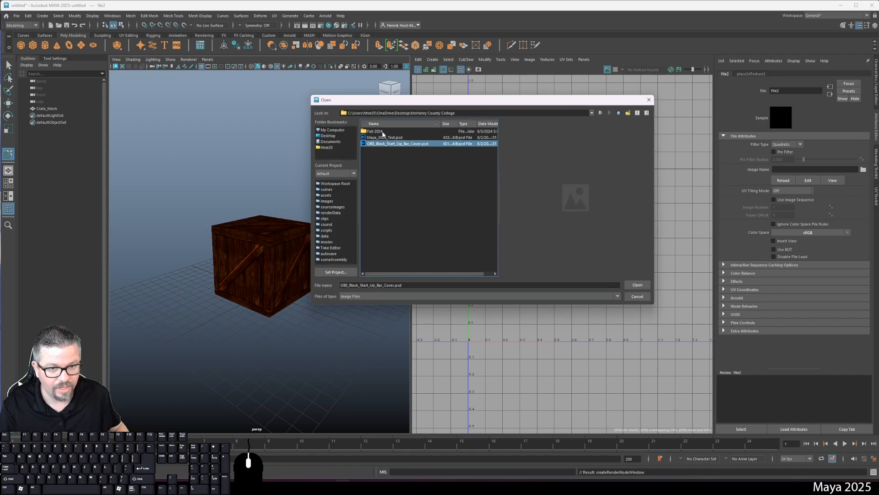
pyautogui.doubleClick(383, 131)
pyautogui.doubleClick(386, 168)
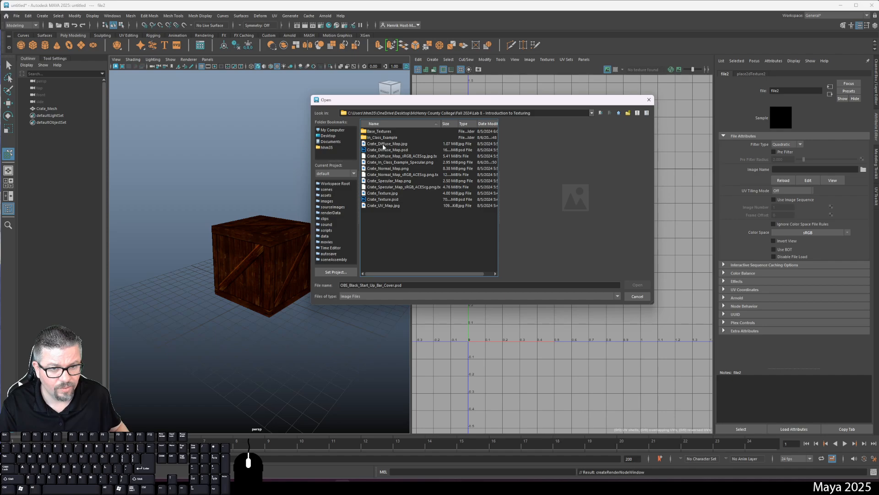
pyautogui.doubleClick(394, 138)
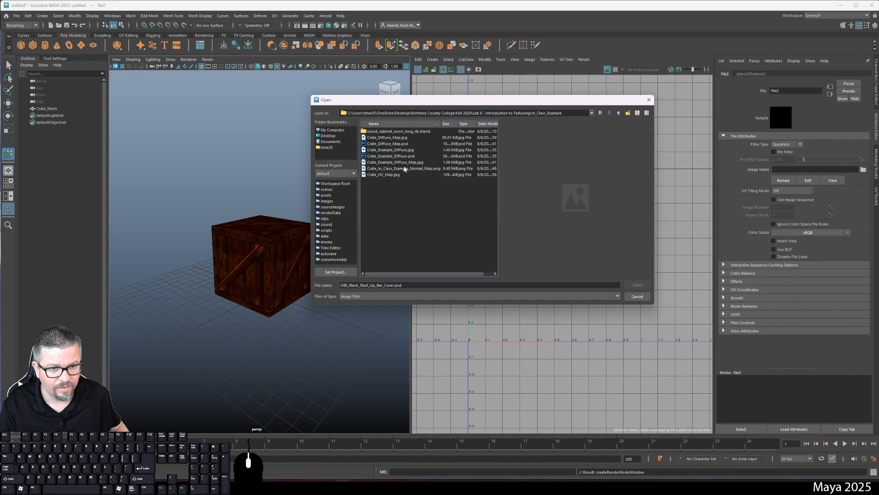
# Preview the crate images, then load wood_cabinet_worn_long_rough_4k.exr from the textures folder of wood_cabinet_worn_long_4k.blend
pyautogui.click(405, 168)
pyautogui.click(392, 163)
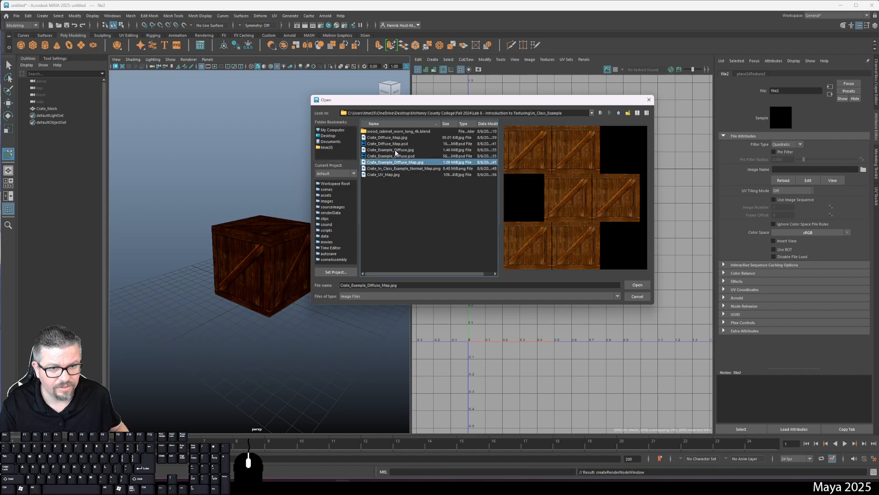
pyautogui.click(395, 150)
pyautogui.click(396, 143)
pyautogui.click(400, 137)
pyautogui.doubleClick(406, 131)
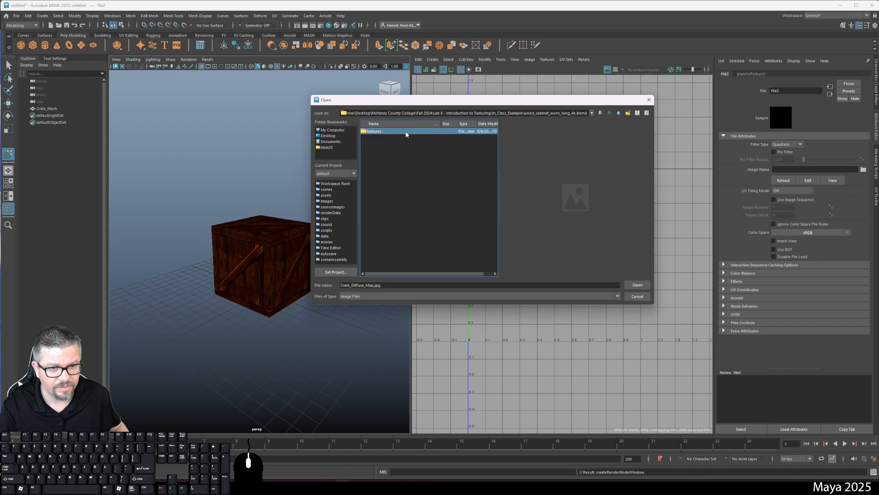
pyautogui.doubleClick(405, 133)
pyautogui.doubleClick(382, 149)
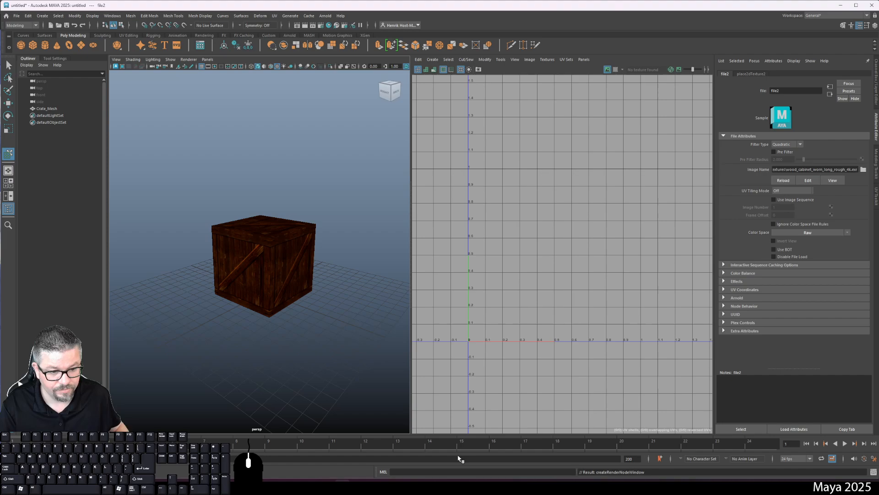
# Bring up the Lab 8 - Introduction to Texturing folder in File Explorer to check where the crate's specular map is stored
pyautogui.moveTo(342, 485)
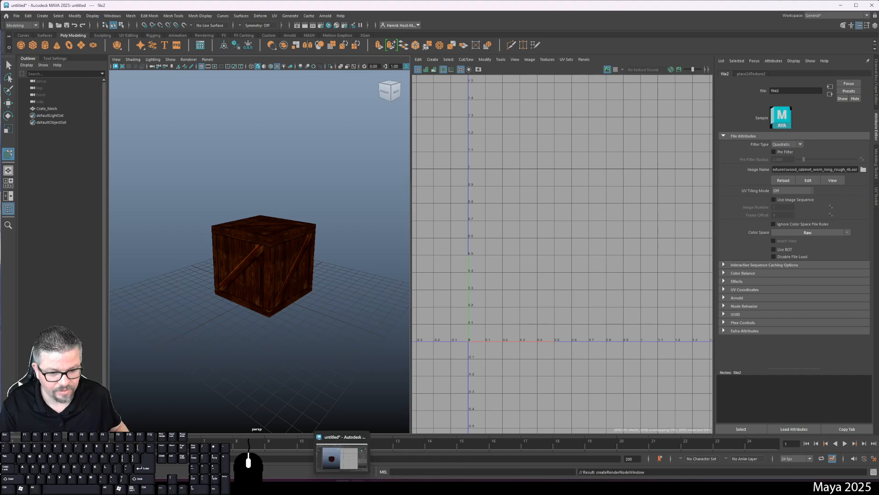
pyautogui.click(448, 483)
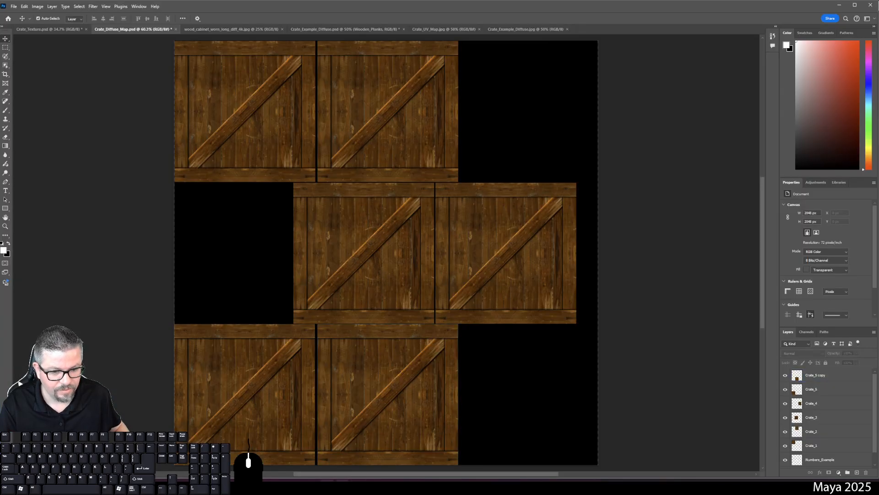
pyautogui.click(342, 485)
pyautogui.click(236, 485)
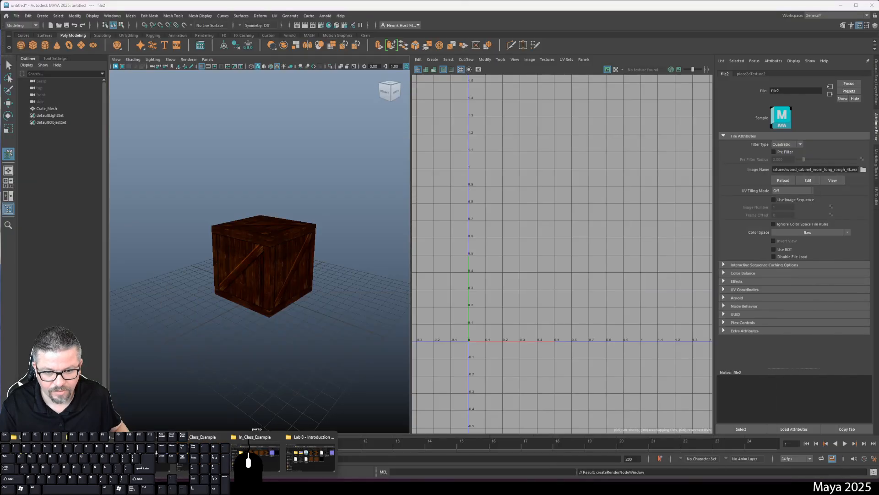
pyautogui.click(296, 455)
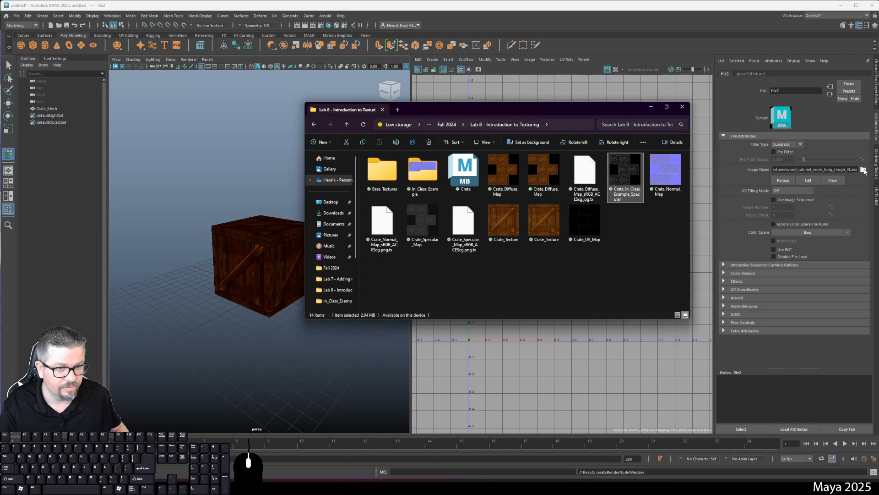
# In the File texture's image browser, move Crate_In_Class_Example_Specular.png from the Lab 8 folder into In_Class_Example
pyautogui.click(864, 170)
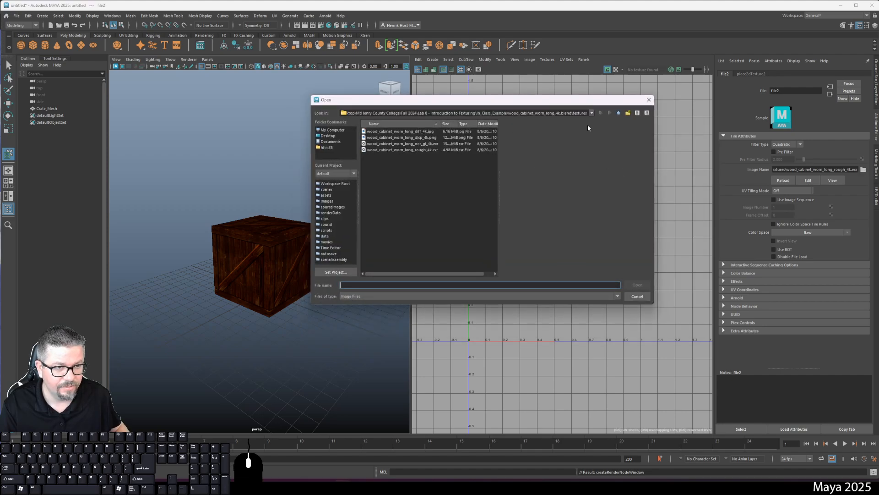
pyautogui.click(618, 113)
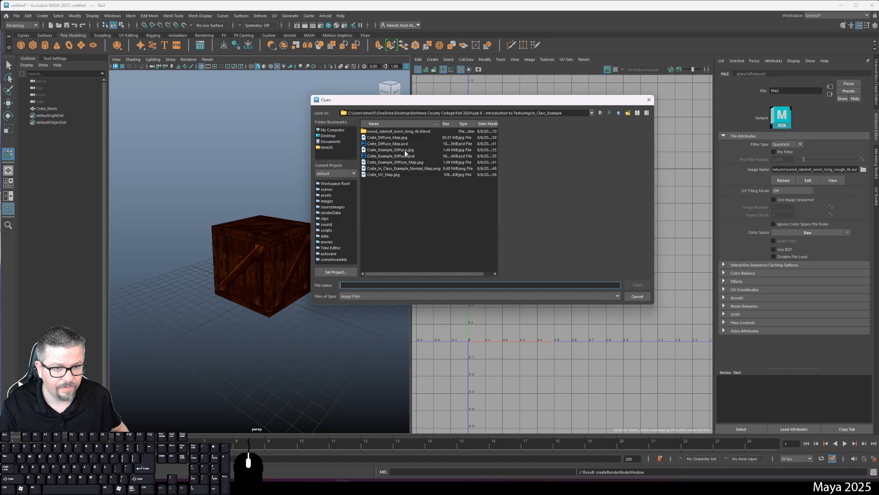
pyautogui.click(405, 168)
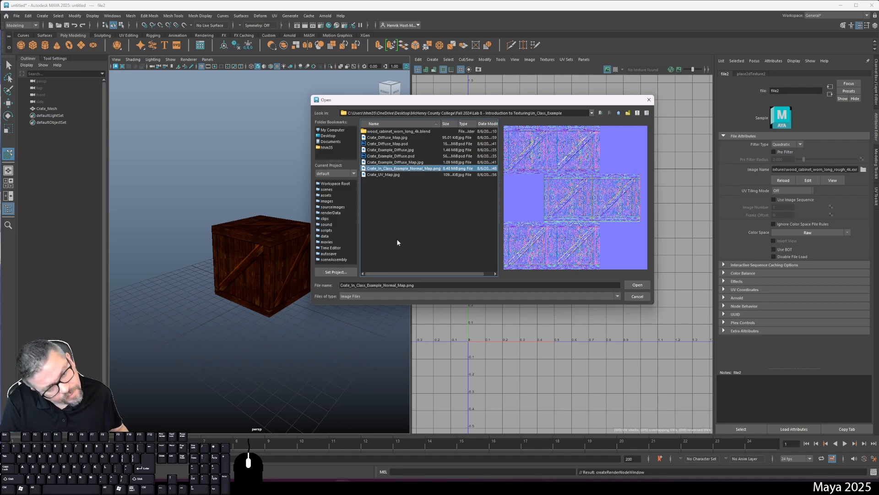
pyautogui.click(619, 113)
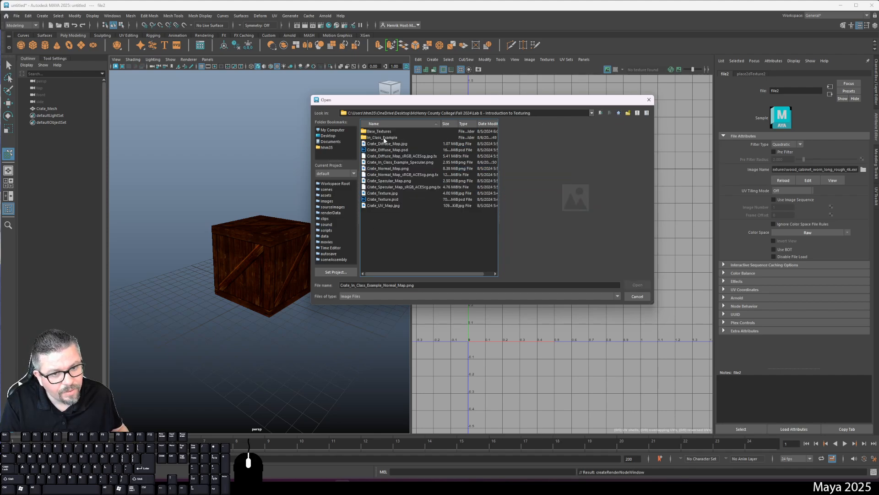
pyautogui.doubleClick(383, 138)
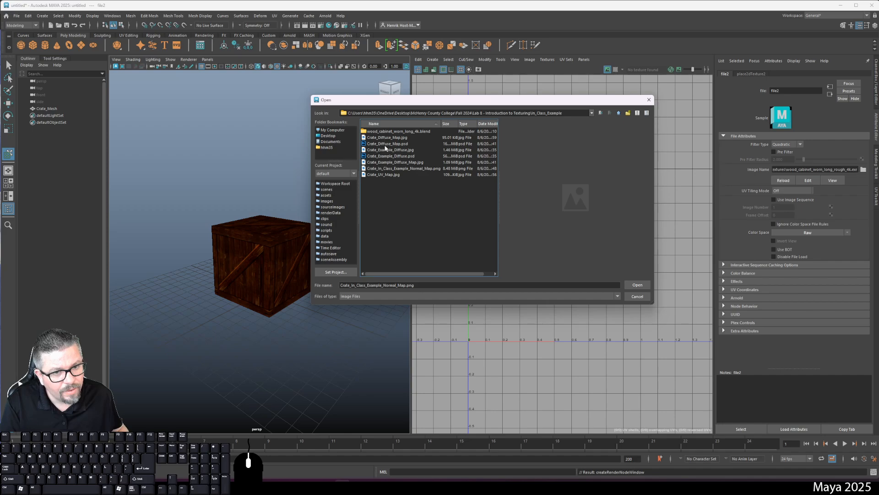
pyautogui.click(619, 112)
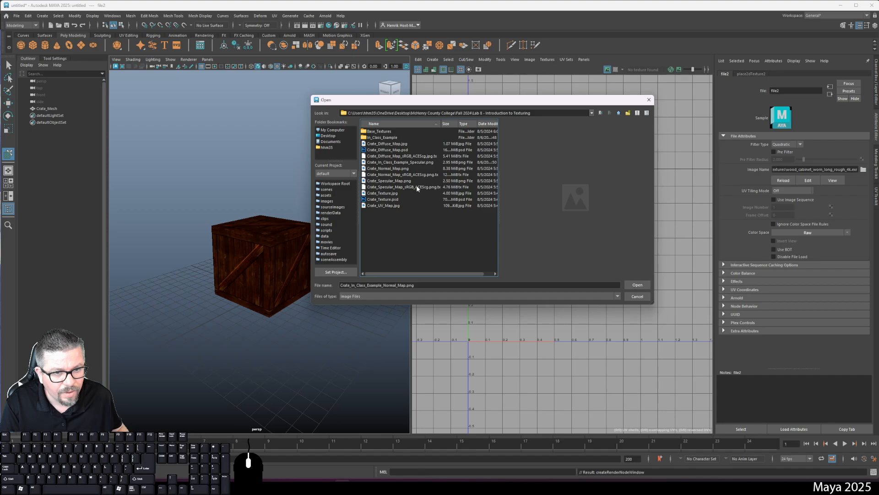
pyautogui.click(420, 162)
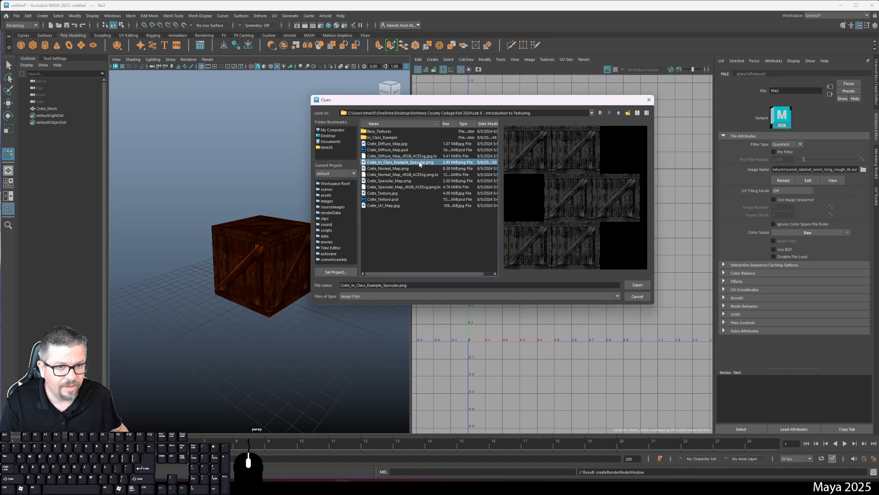
pyautogui.moveTo(420, 163); pyautogui.dragTo(420, 143)
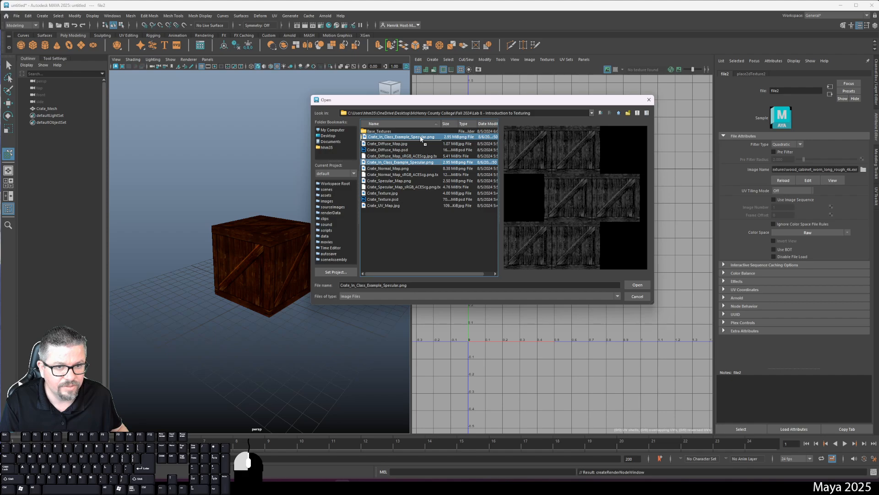
pyautogui.moveTo(420, 136); pyautogui.dragTo(420, 137)
# Load Crate_In_Class_Example_Specular.png from the In_Class_Example folder as the specular File texture's image
pyautogui.doubleClick(383, 137)
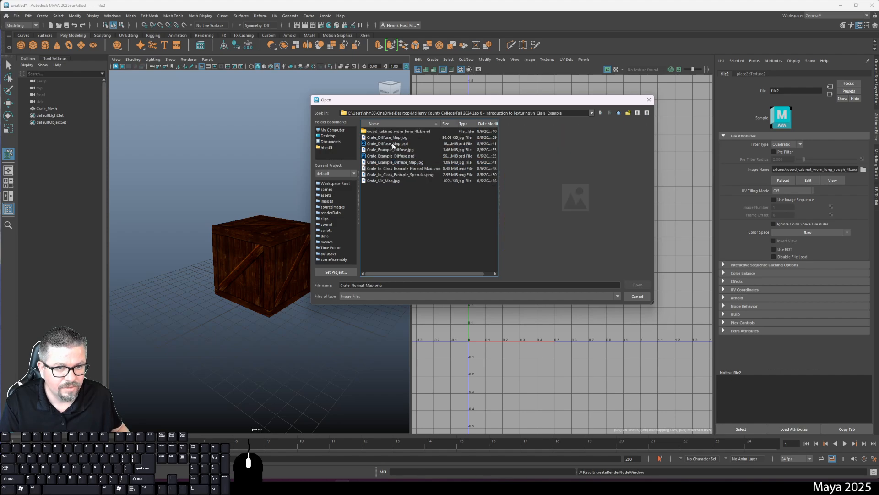
pyautogui.click(398, 175)
pyautogui.doubleClick(399, 174)
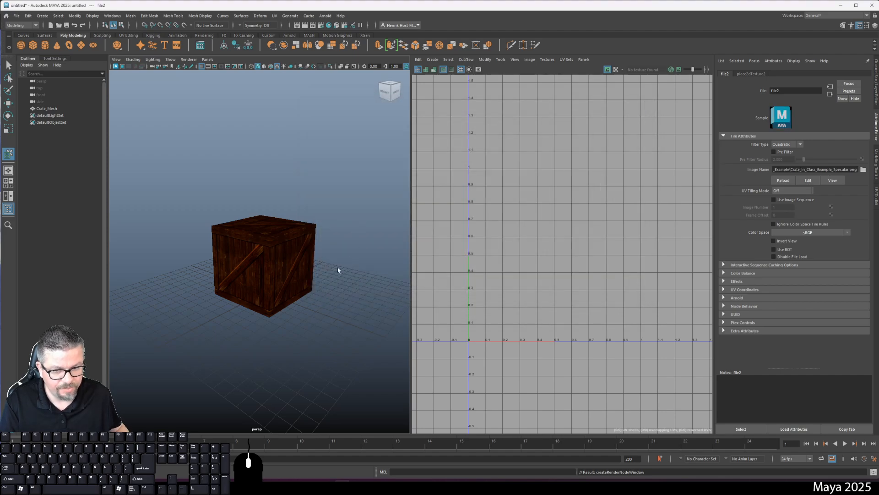
# Connect a File texture to Bump Mapping of Crate_Arnold_Material and set its bump node to use Tangent Space Normals
pyautogui.moveTo(338, 270); pyautogui.dragTo(255, 275)
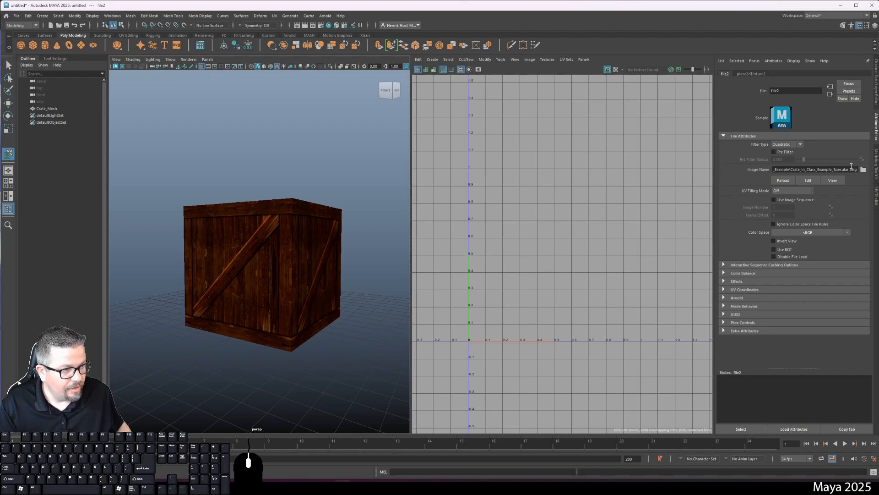
pyautogui.click(223, 246)
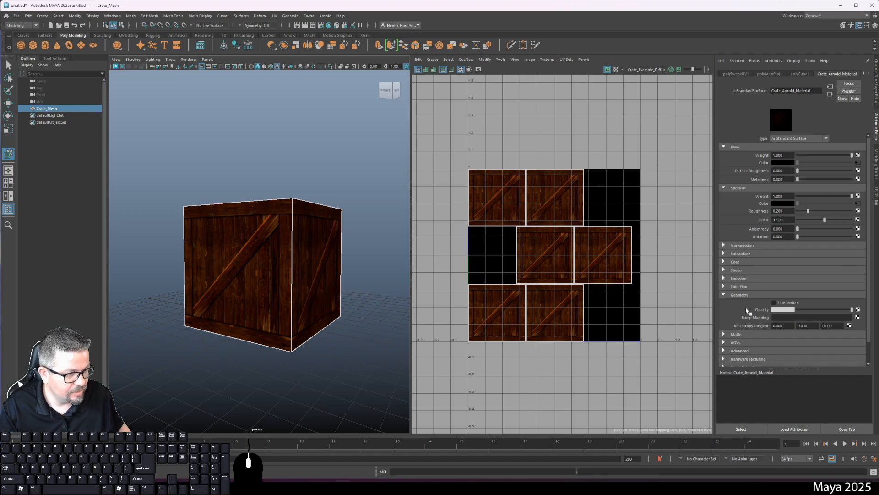
pyautogui.click(743, 297)
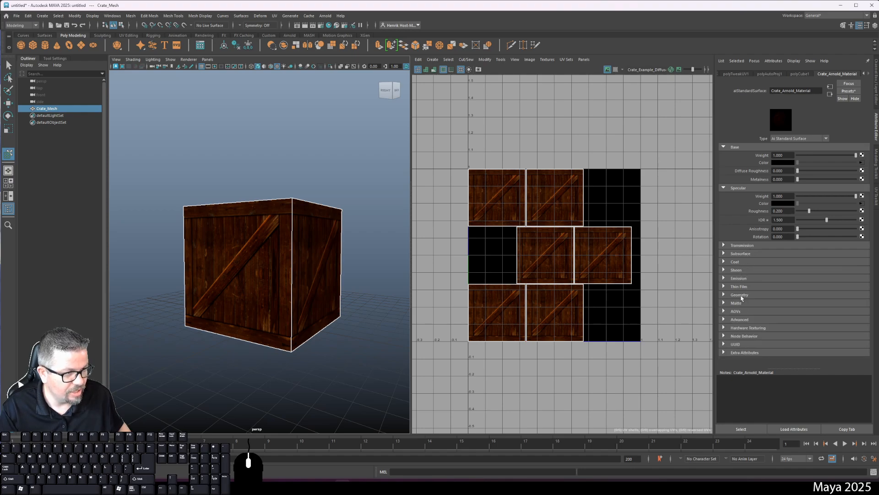
pyautogui.click(741, 296)
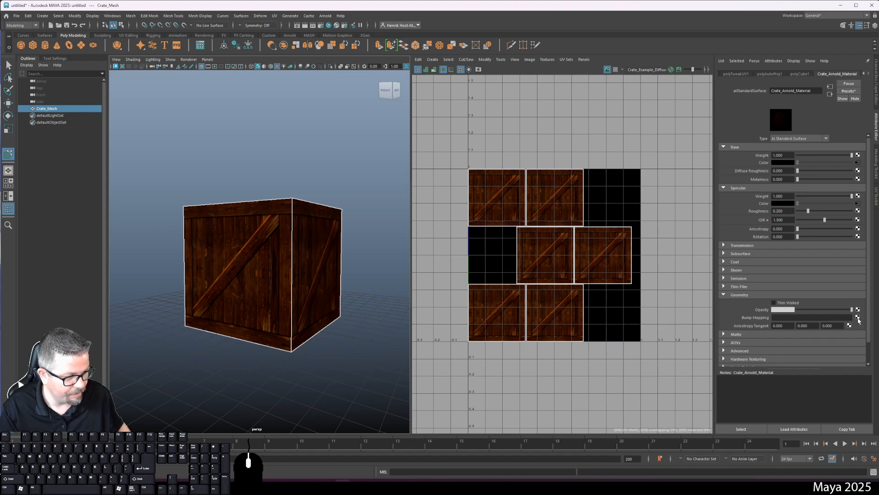
pyautogui.click(858, 317)
pyautogui.click(151, 234)
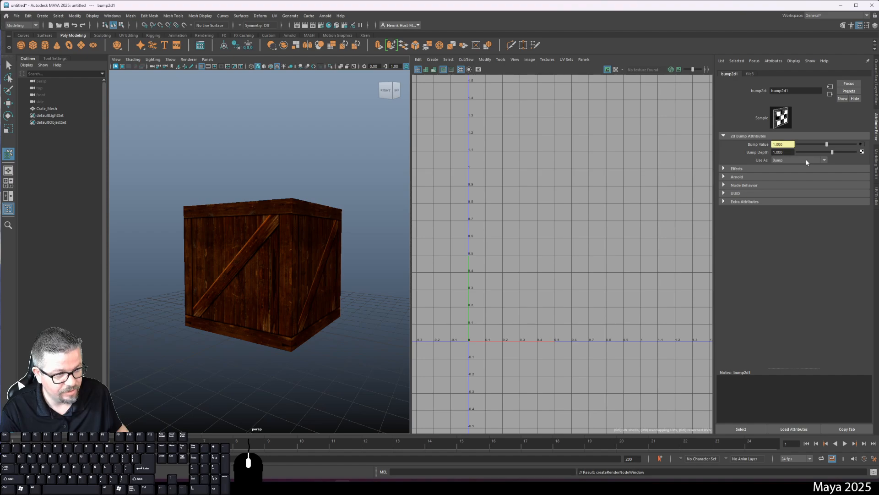
pyautogui.click(782, 161)
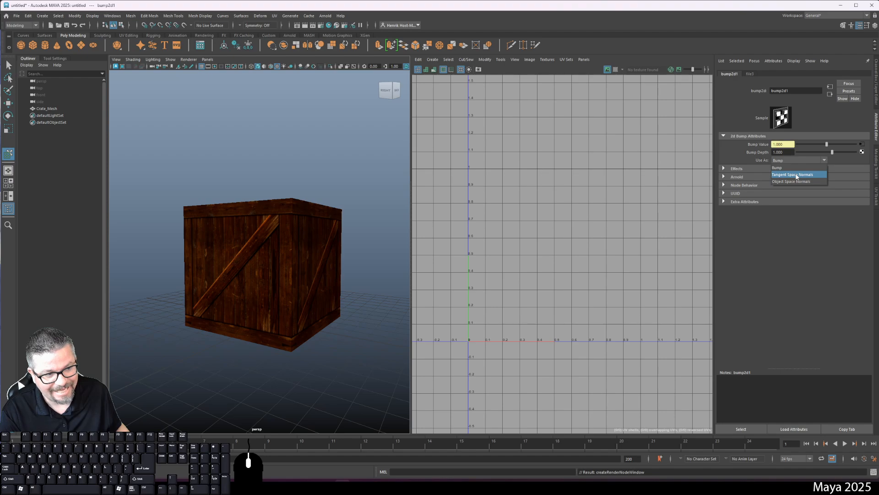
pyautogui.click(796, 176)
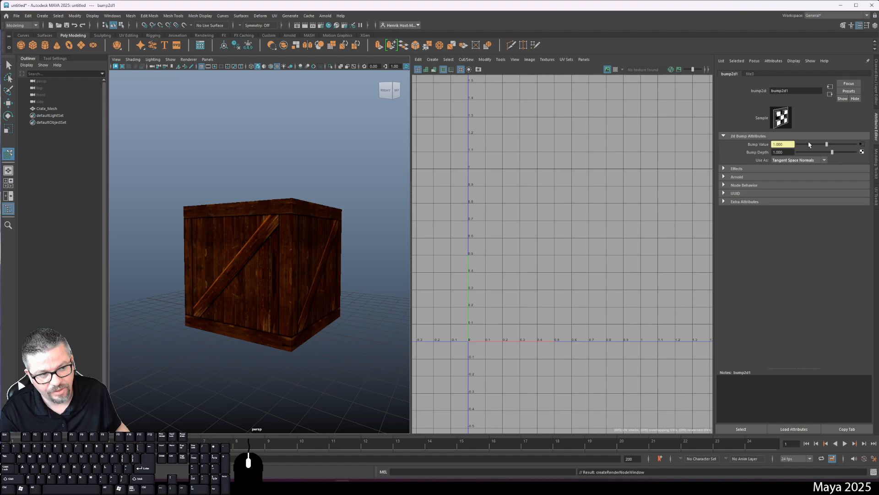
# Load Crate_In_Class_Example_Normal_Map.png from Lab 8's In_Class_Example folder into the bump node's File texture
pyautogui.click(861, 144)
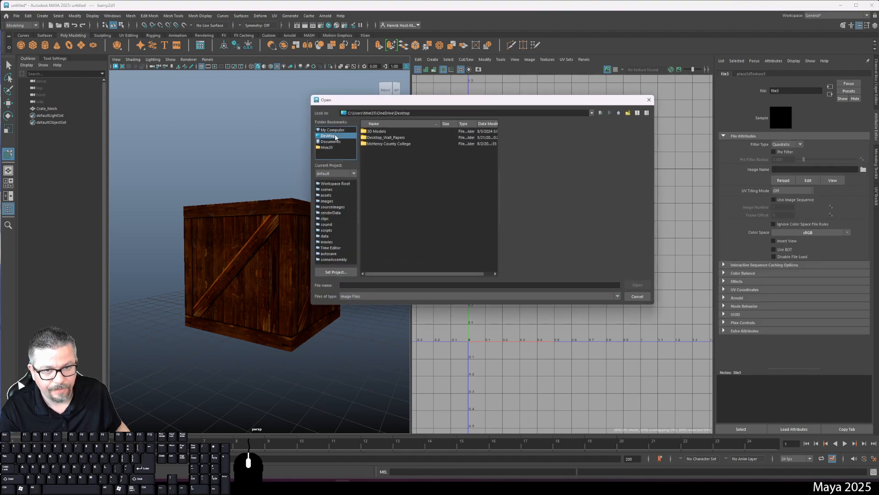
pyautogui.click(390, 144)
pyautogui.doubleClick(390, 144)
pyautogui.click(390, 132)
pyautogui.doubleClick(390, 132)
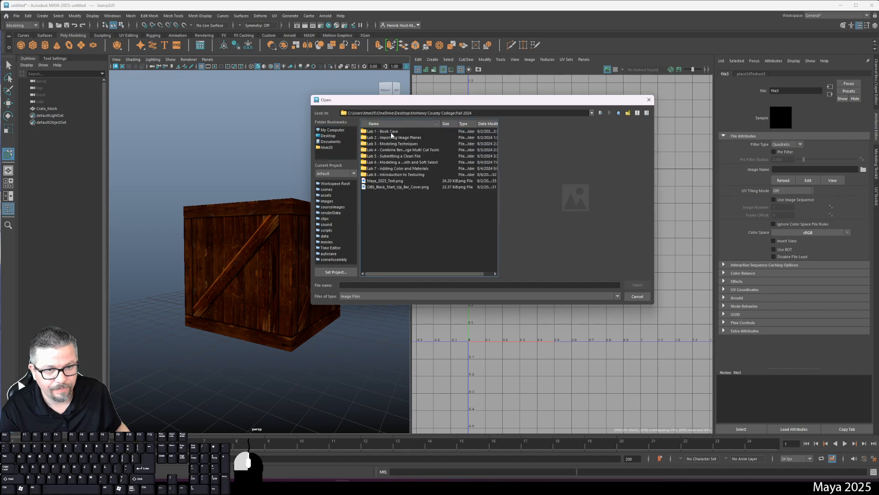
pyautogui.doubleClick(399, 174)
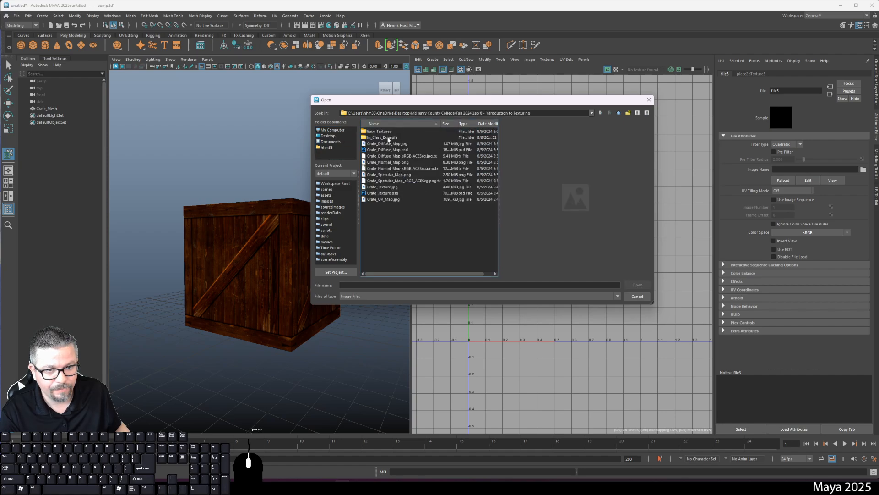
pyautogui.click(388, 138)
pyautogui.doubleClick(388, 138)
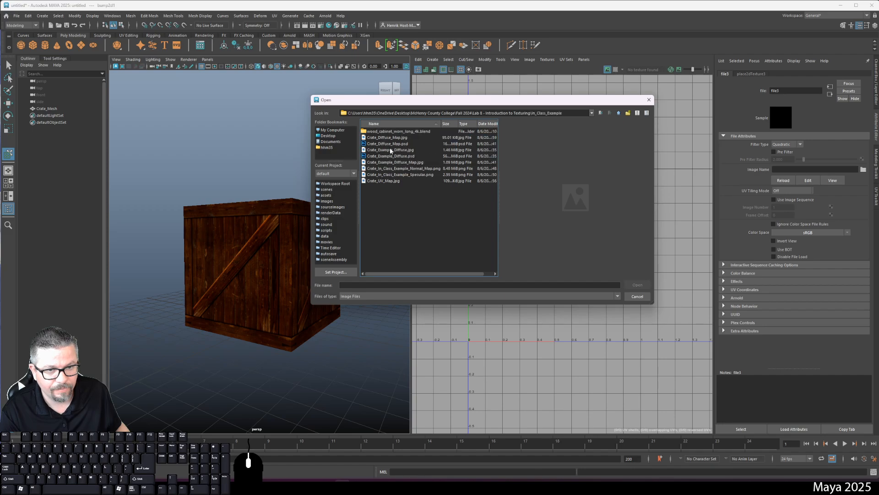
pyautogui.click(397, 168)
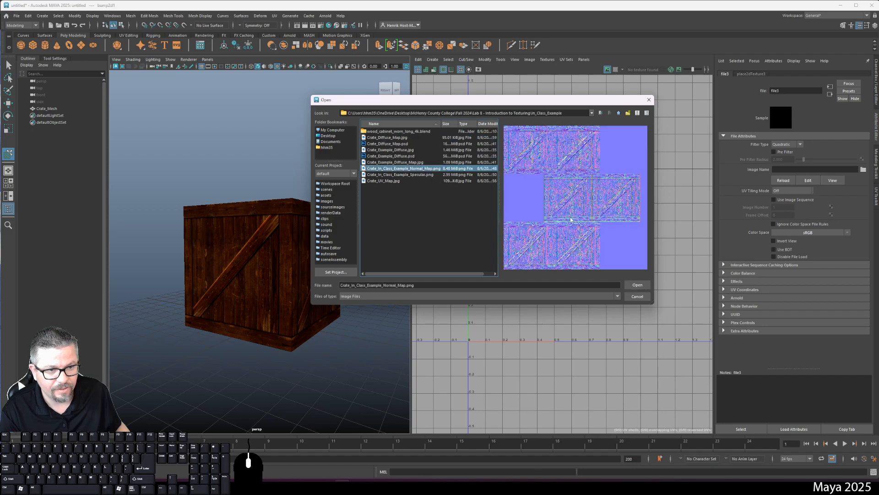
pyautogui.click(636, 285)
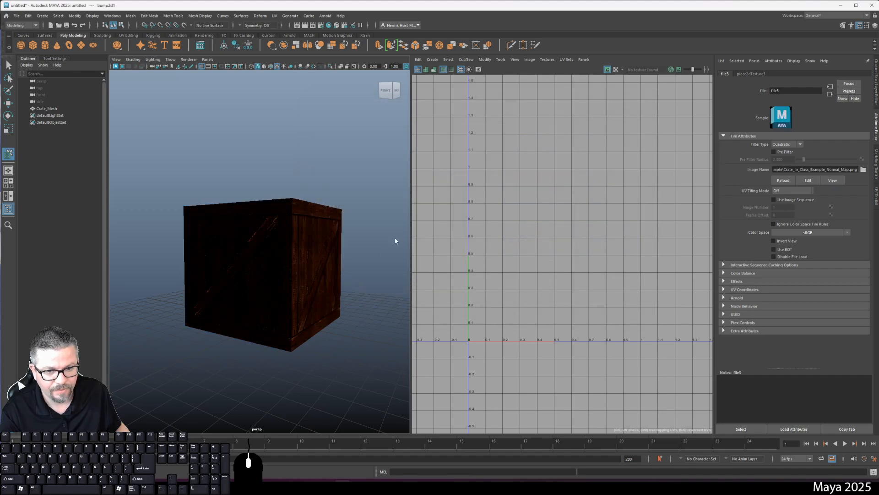
# Add an Arnold Skydome Light to the scene and light the perspective viewport with all scene lights
pyautogui.click(385, 267)
pyautogui.moveTo(380, 275); pyautogui.dragTo(364, 304)
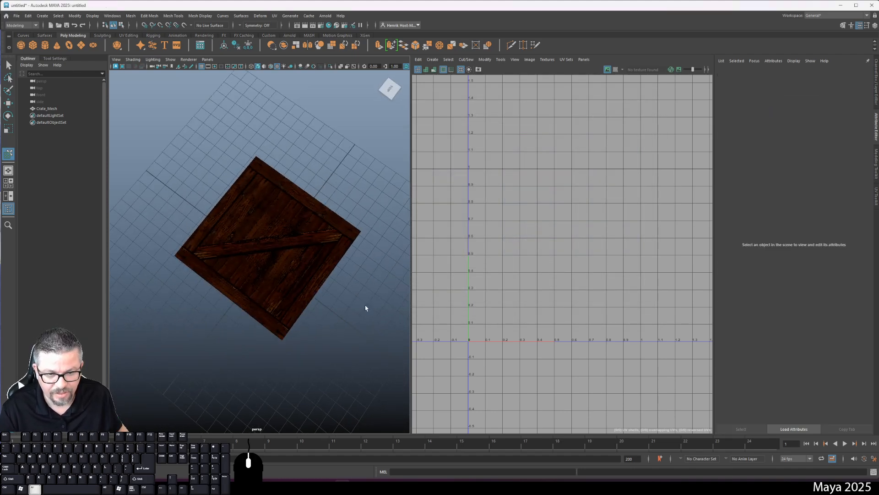
pyautogui.moveTo(220, 289); pyautogui.dragTo(302, 314)
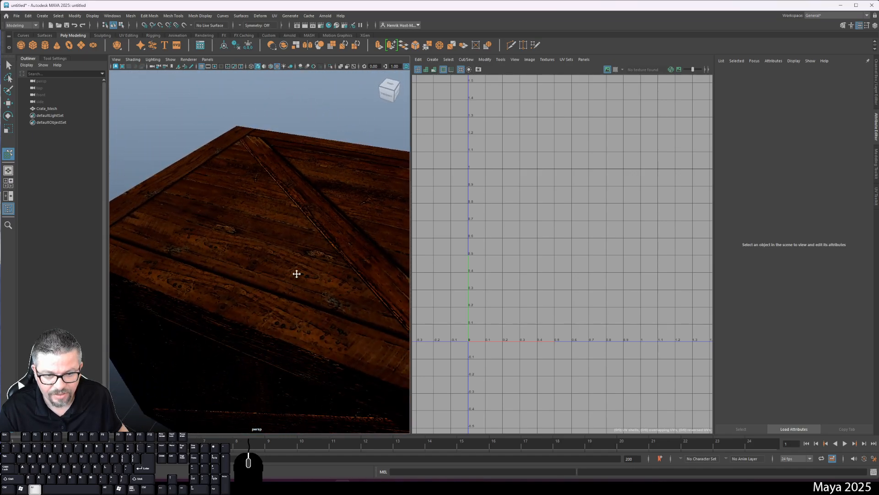
pyautogui.moveTo(282, 283); pyautogui.dragTo(279, 255)
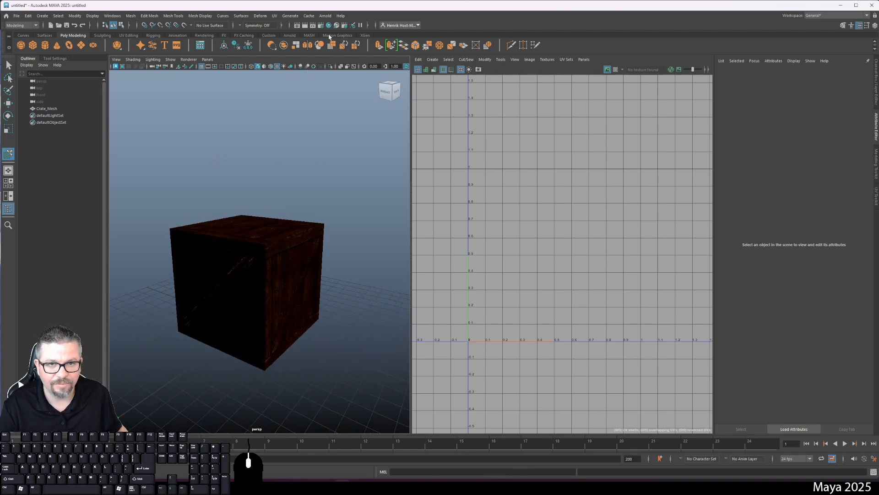
pyautogui.click(328, 18)
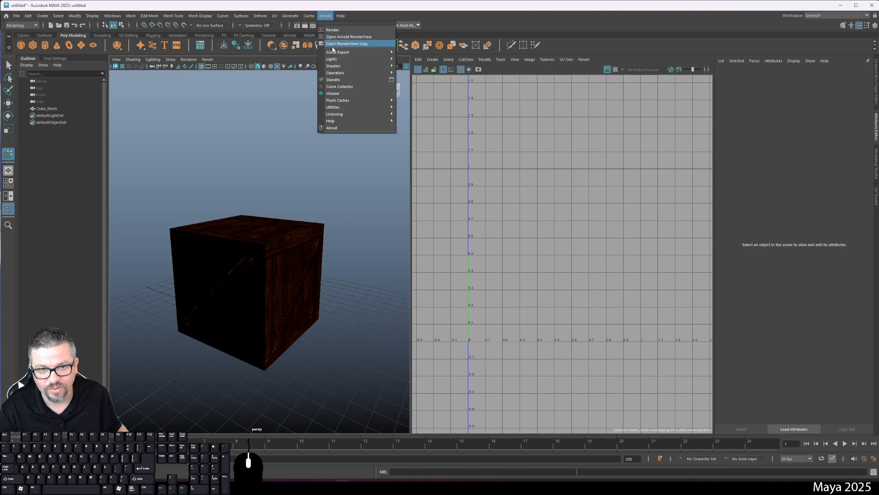
pyautogui.moveTo(377, 60)
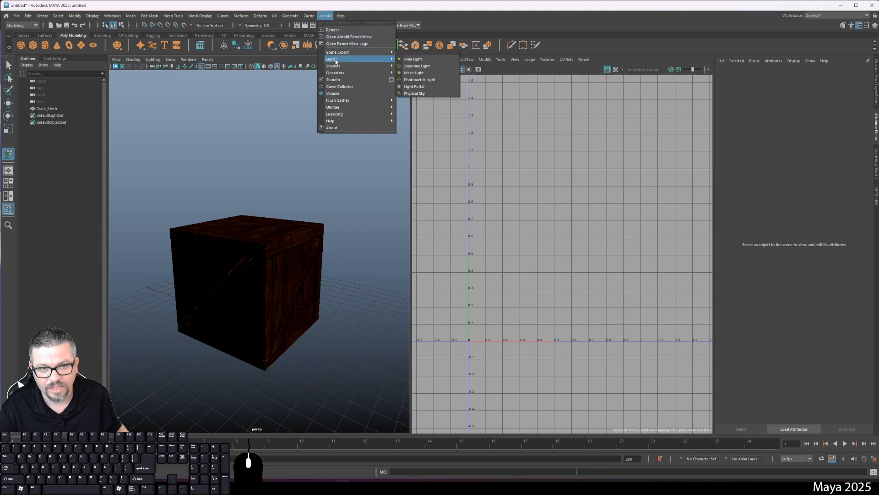
pyautogui.click(418, 66)
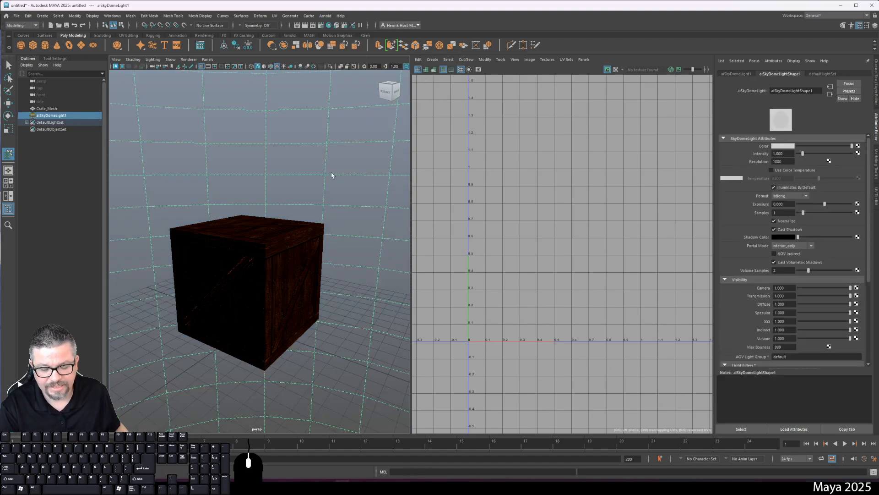
pyautogui.press('7')
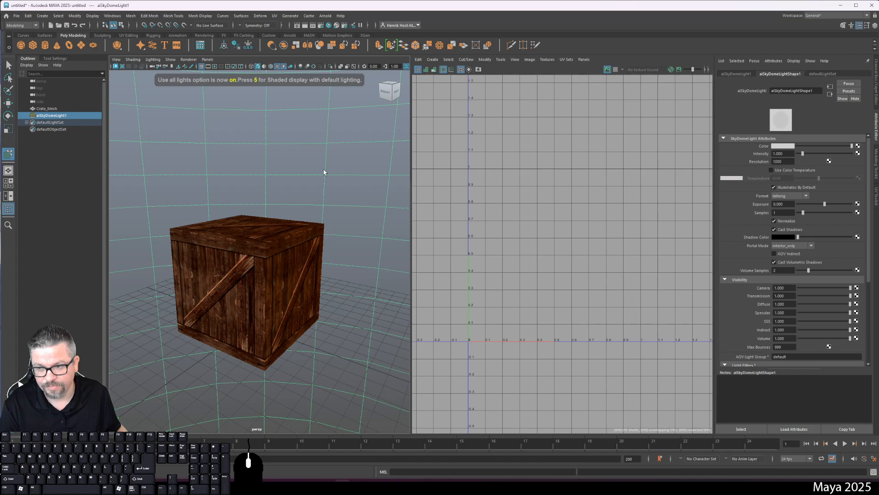
# Switch the perspective viewport's renderer from Viewport 2.0 to Arnold
pyautogui.moveTo(303, 179); pyautogui.dragTo(325, 290)
pyautogui.moveTo(292, 206); pyautogui.dragTo(274, 208)
pyautogui.moveTo(238, 166); pyautogui.dragTo(258, 171)
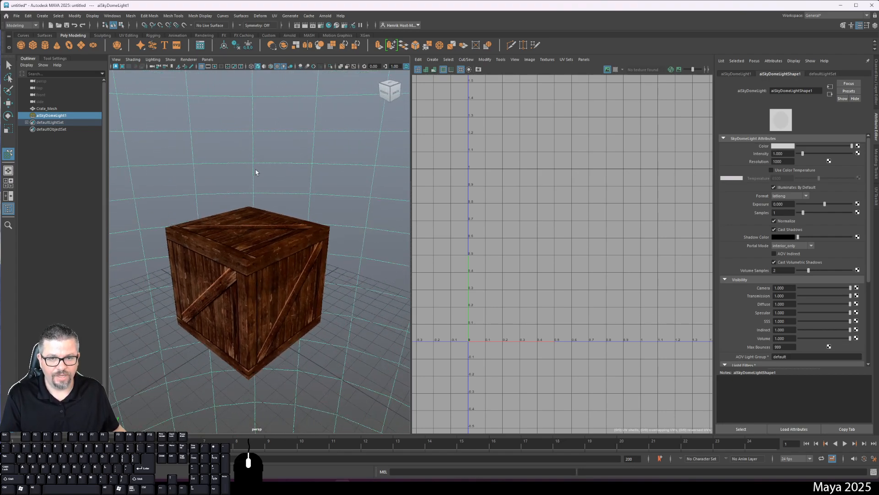
pyautogui.click(207, 59)
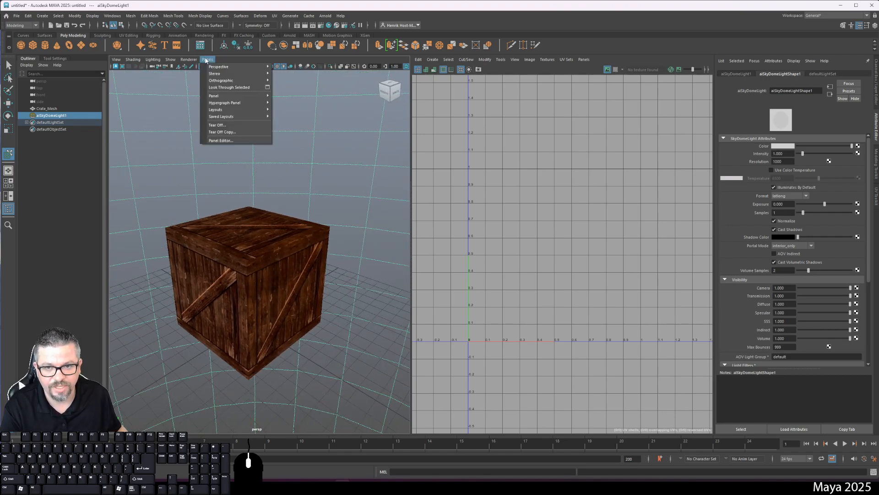
pyautogui.click(207, 60)
pyautogui.click(189, 60)
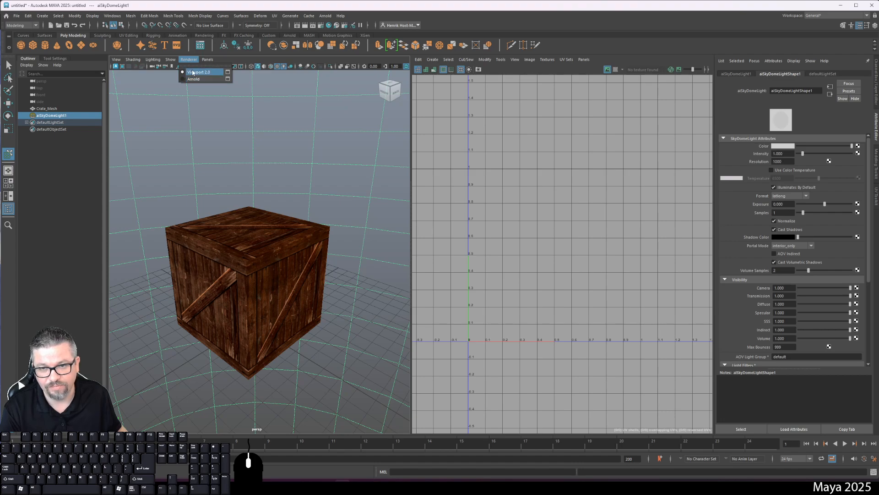
pyautogui.click(186, 58)
pyautogui.click(187, 59)
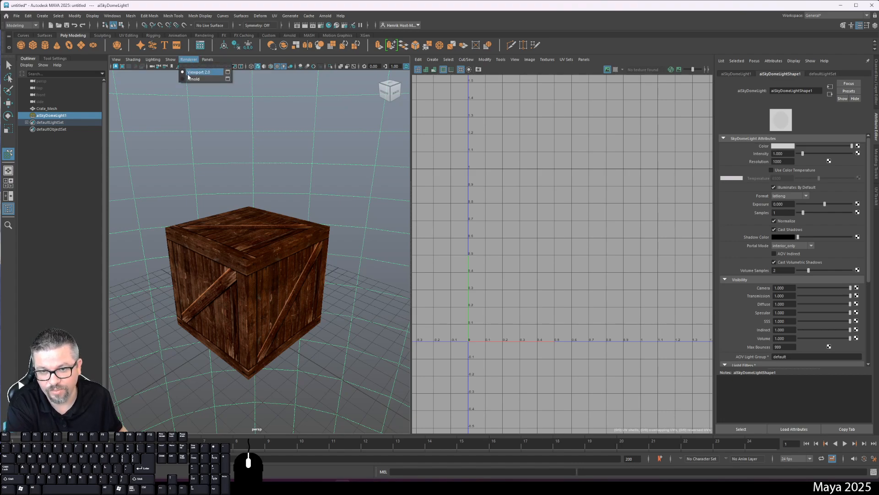
pyautogui.click(201, 78)
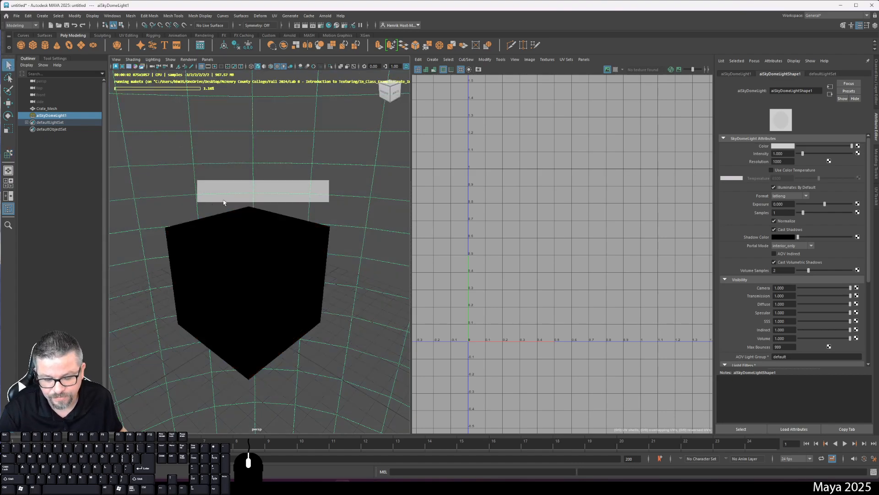
# Examine the crate from different angles in the Arnold preview and switch the perspective viewport's renderer back to Viewport 2.0
pyautogui.moveTo(234, 199); pyautogui.dragTo(167, 212)
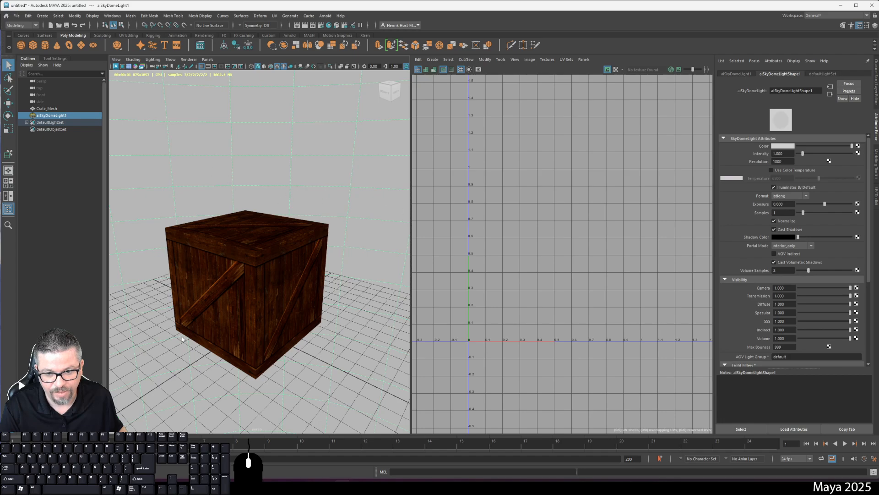
pyautogui.moveTo(216, 308); pyautogui.dragTo(235, 314)
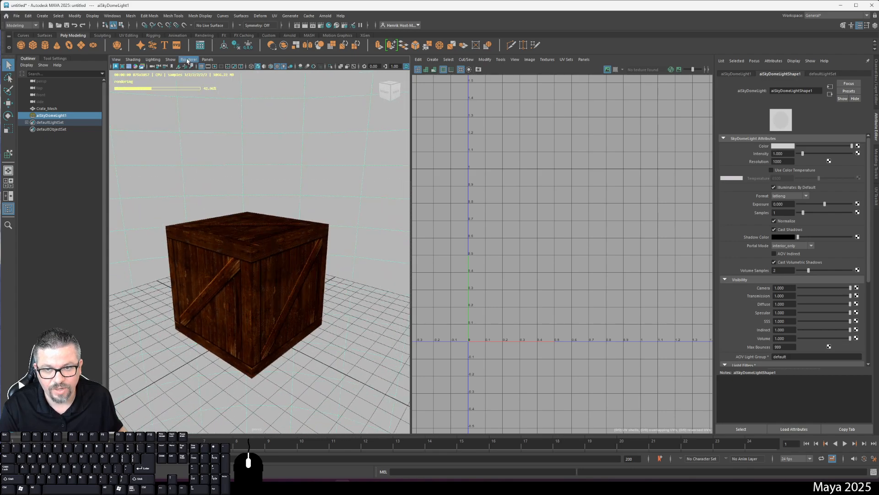
pyautogui.click(187, 60)
pyautogui.click(195, 68)
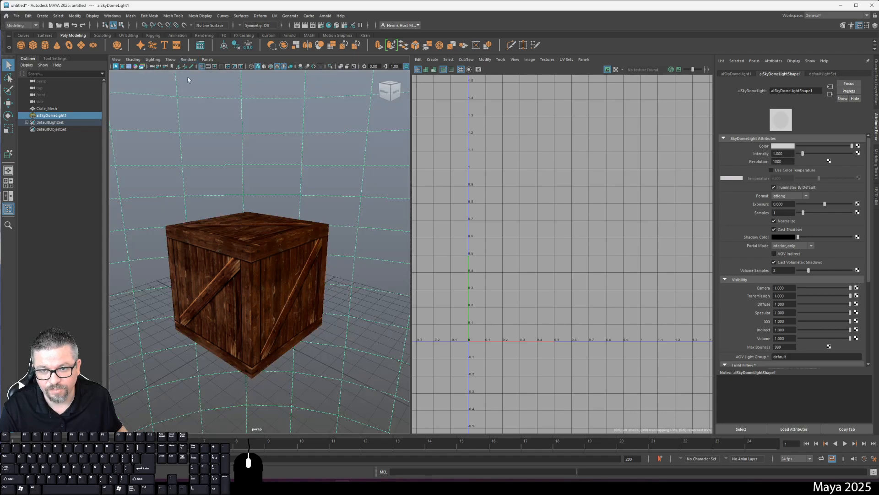
# Select the crate mesh in the perspective viewport to display its textured UV layout in the UV Editor
pyautogui.keyDown('alt'); pyautogui.moveTo(238, 239); pyautogui.dragTo(240, 224); pyautogui.keyUp('alt')
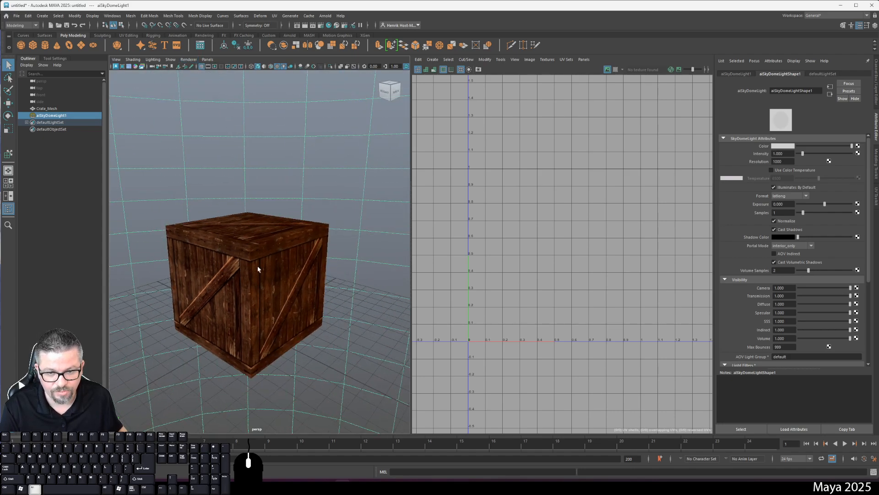
pyautogui.keyDown('alt'); pyautogui.moveTo(258, 269); pyautogui.dragTo(261, 306); pyautogui.keyUp('alt')
pyautogui.click(284, 256)
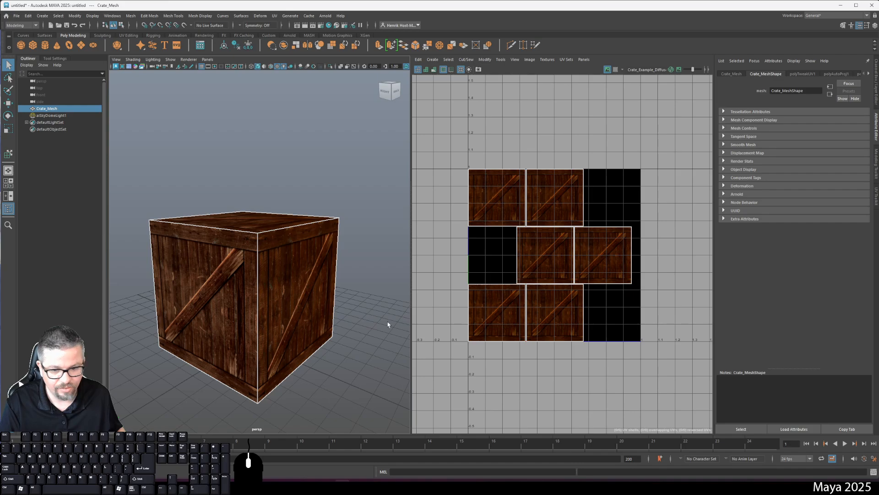
# Switch to the browser and review the grading rubric of the Lab 8 - Introduction to Texturing assignment
pyautogui.moveTo(184, 479)
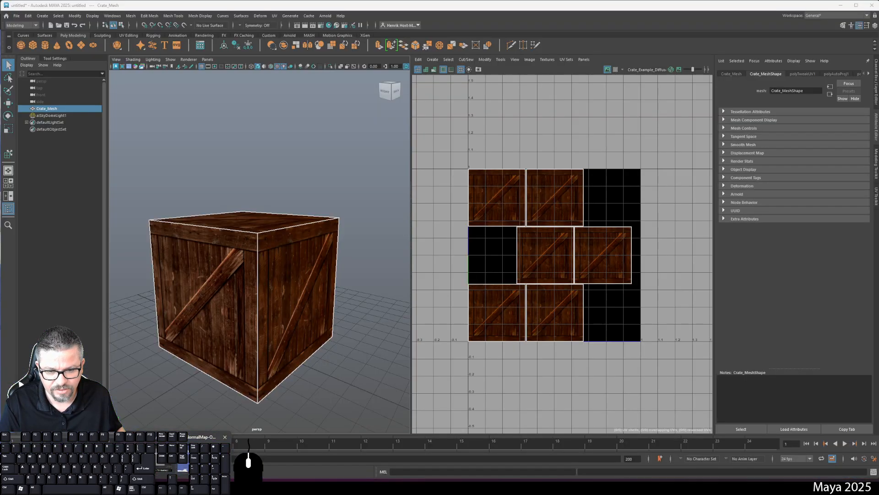
pyautogui.click(184, 479)
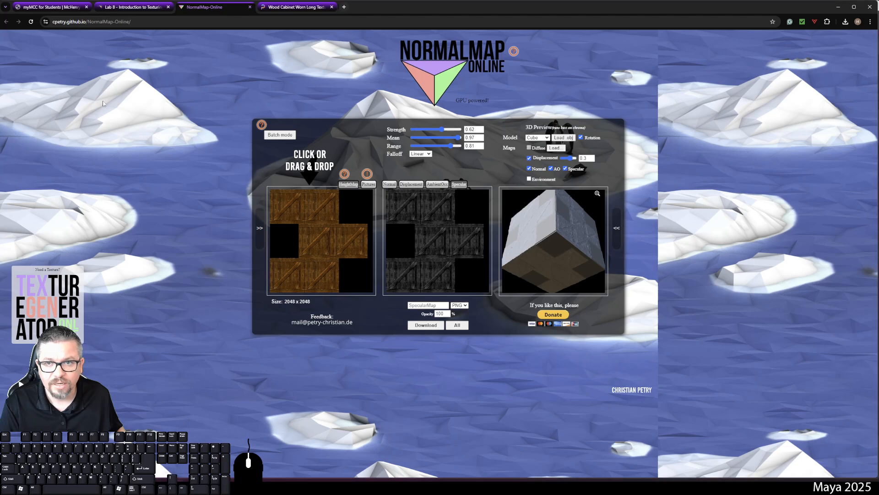
pyautogui.click(120, 9)
pyautogui.scroll(-3, 184, 300)
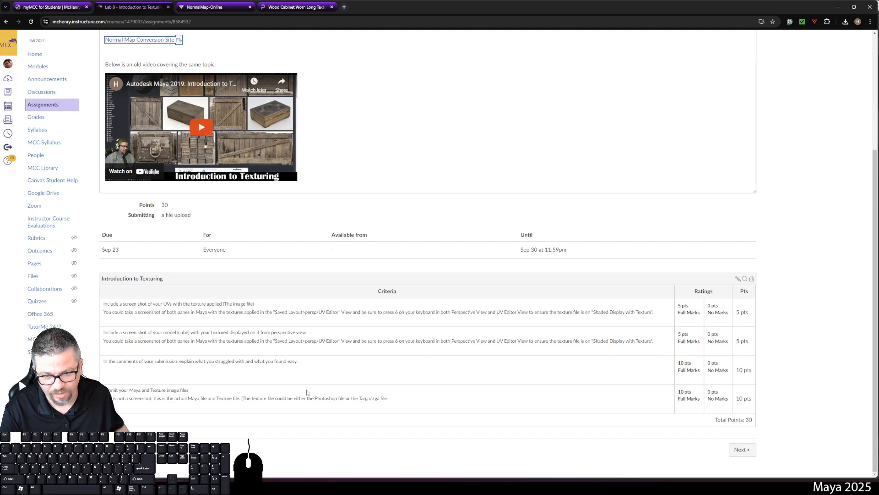
pyautogui.scroll(2, 550, 382)
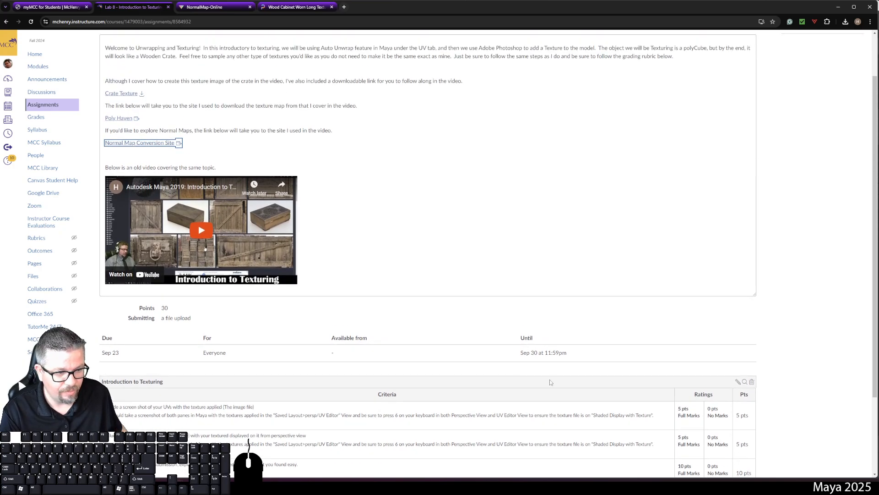
# Change the ending of the "Submit your Maya and Texture image files" criterion's long description to "the JPEG file)" and update the rubric
pyautogui.scroll(-1, 734, 369)
pyautogui.click(738, 349)
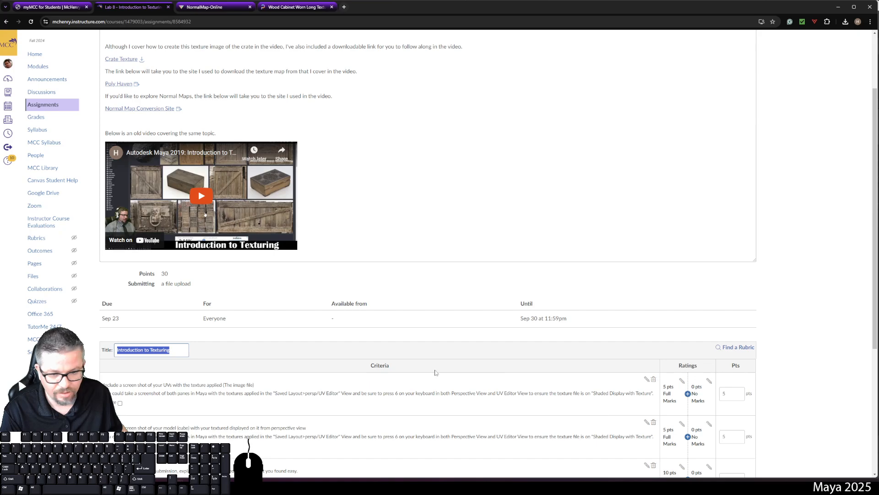
pyautogui.scroll(-3, 435, 372)
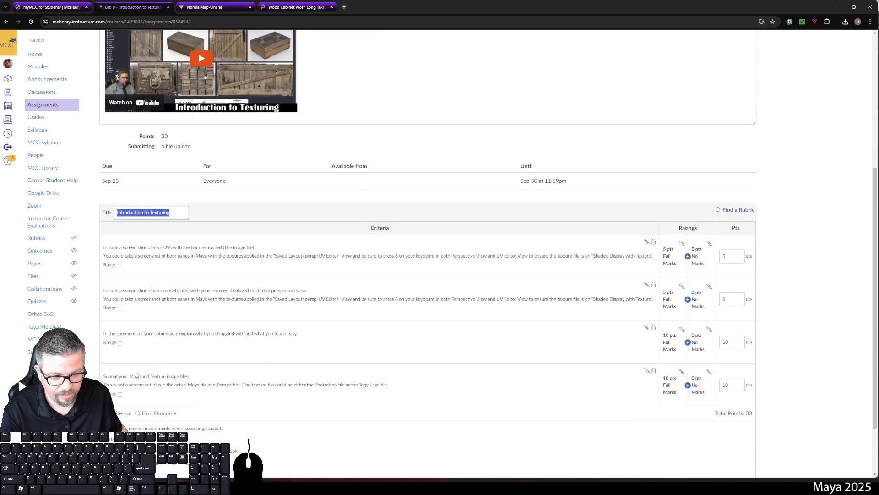
pyautogui.scroll(-2, 136, 384)
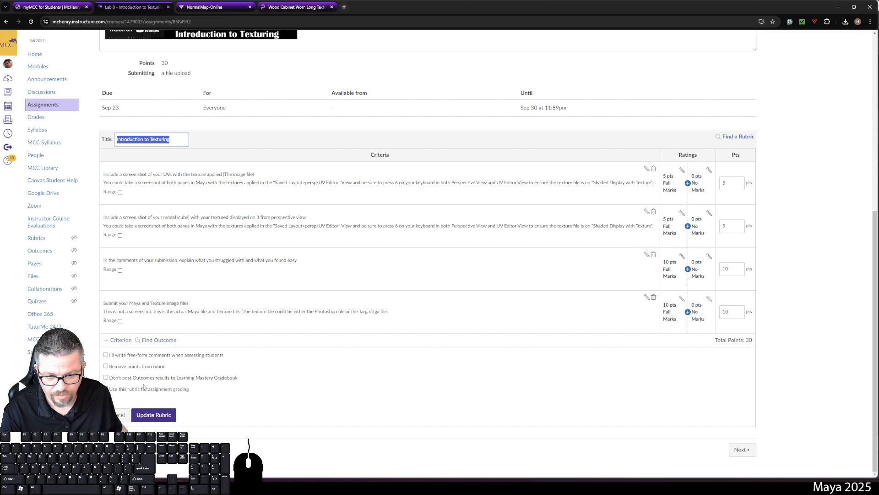
pyautogui.click(647, 297)
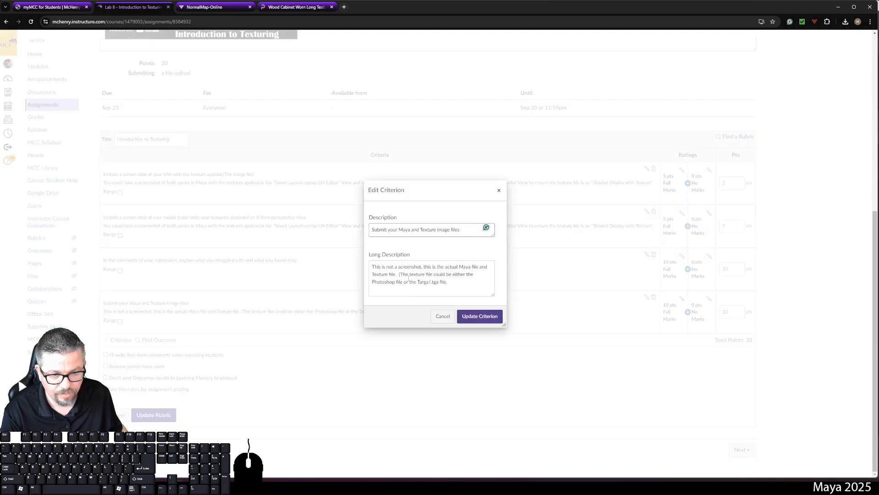
pyautogui.moveTo(455, 283); pyautogui.dragTo(418, 284)
pyautogui.write('JPG')
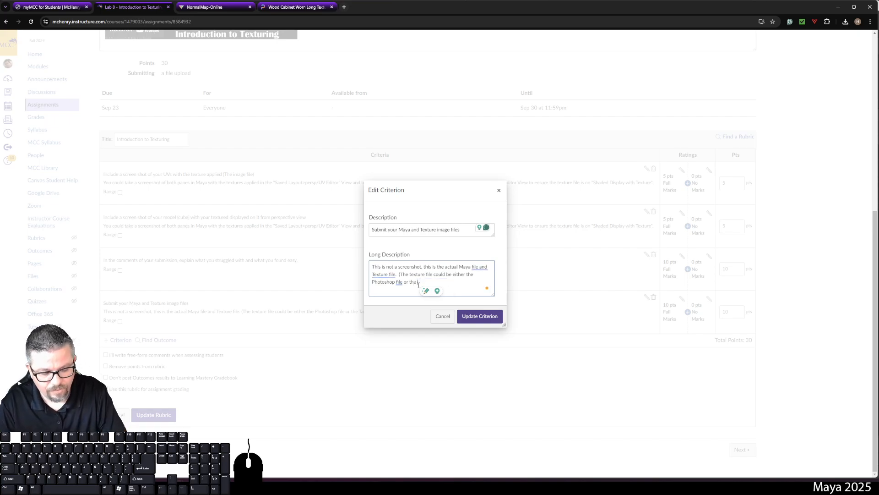
pyautogui.press('BackSpace')
pyautogui.press('BackSpace')
pyautogui.write('J')
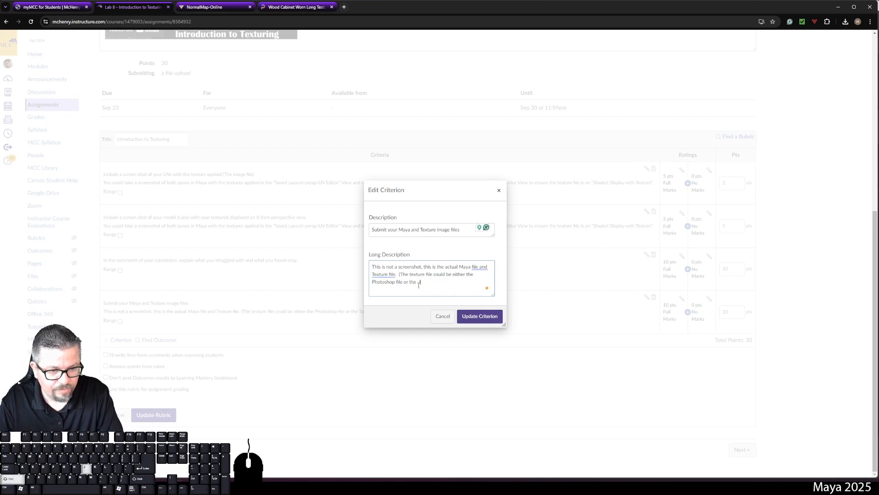
pyautogui.write('PEG file)')
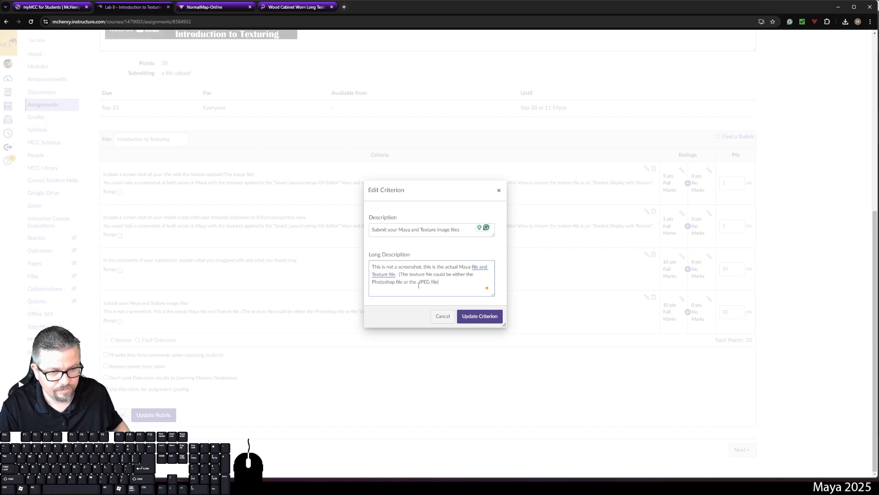
pyautogui.click(479, 316)
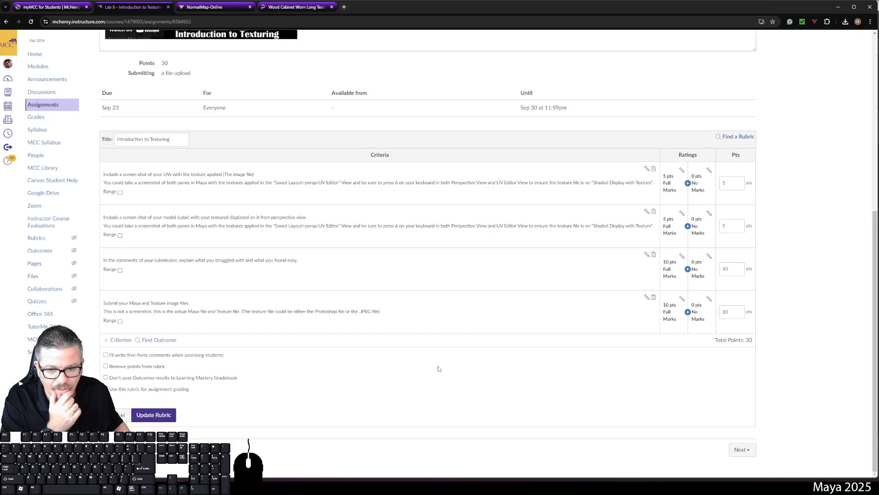
pyautogui.click(165, 423)
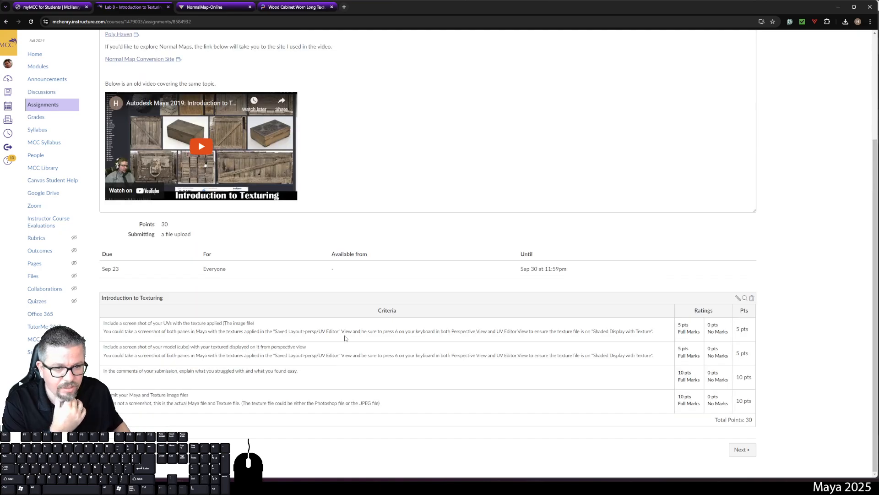
# Look over the updated rubric criteria and the assignment description of Lab 8 - Introduction to Texturing
pyautogui.scroll(2, 329, 389)
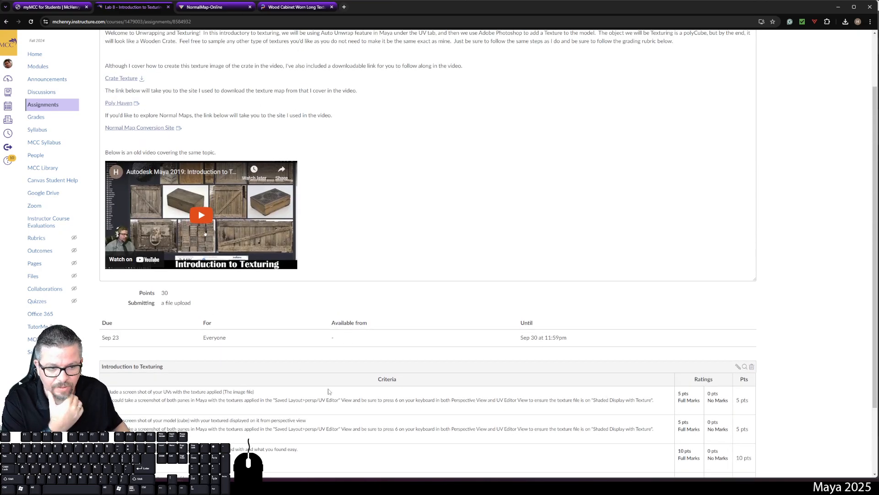
pyautogui.scroll(-2, 474, 391)
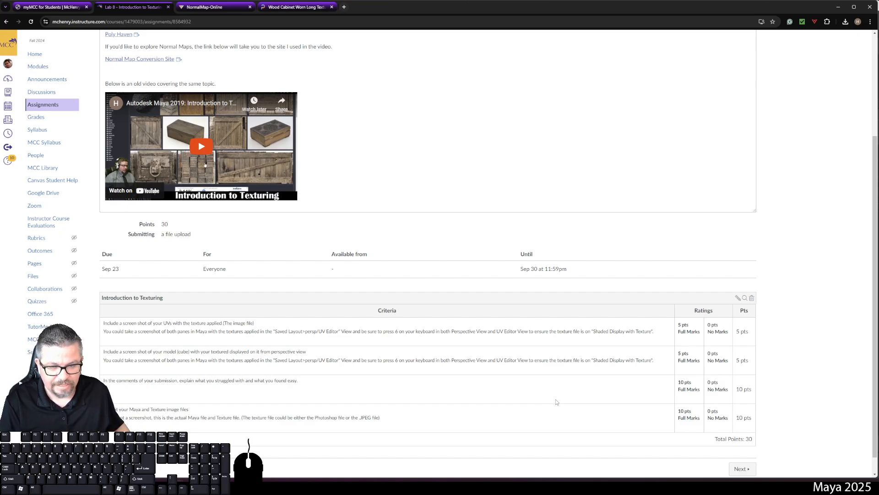
pyautogui.scroll(3, 555, 401)
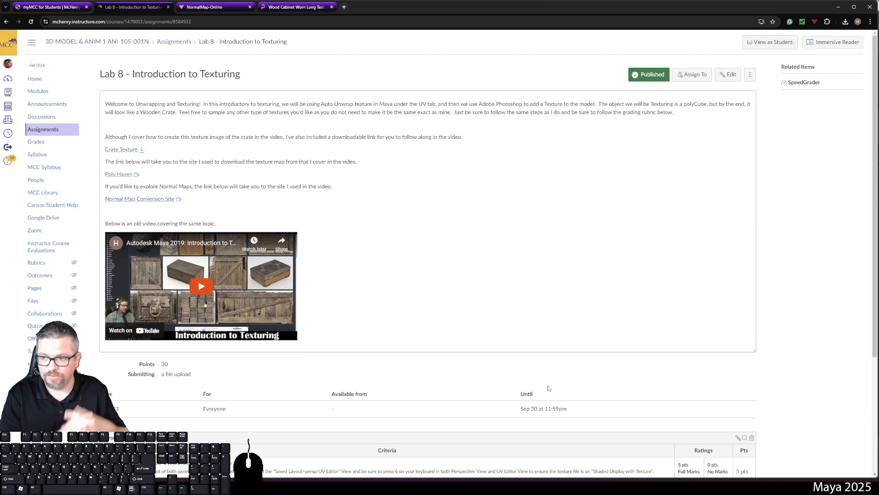